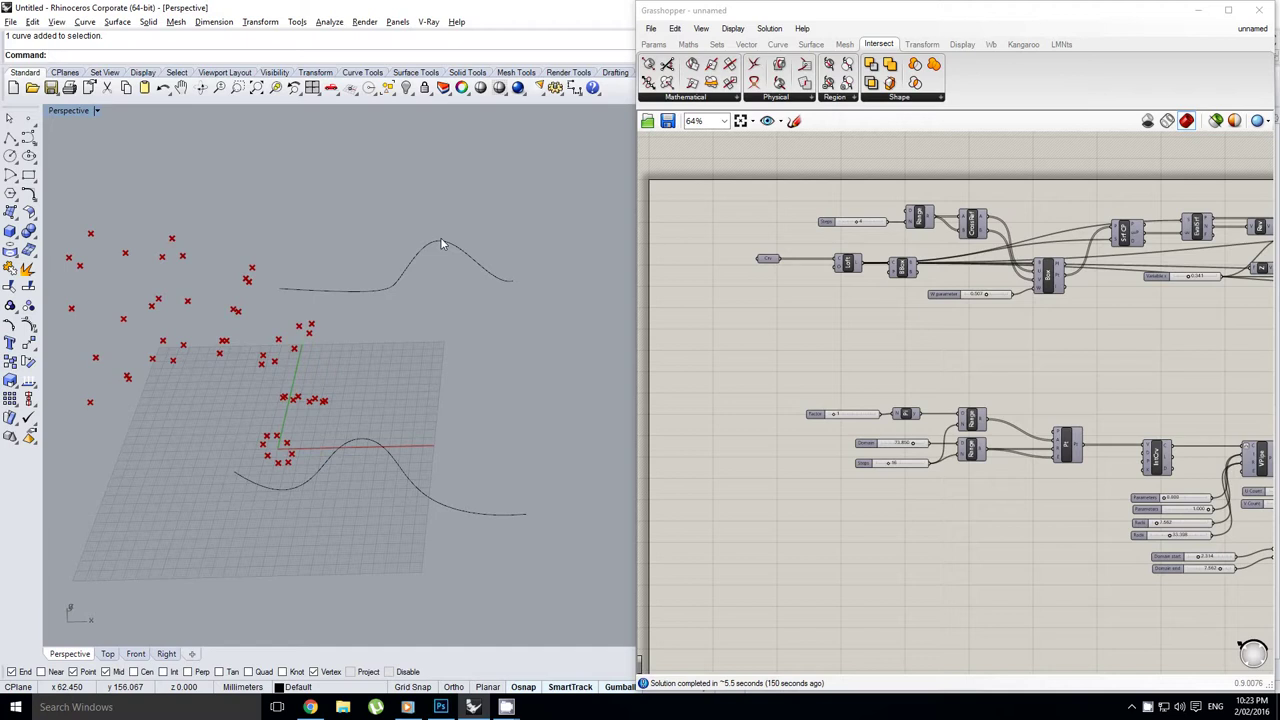
Step: Create a new, empty Grasshopper definition
left_click(697, 153)
left_click(651, 28)
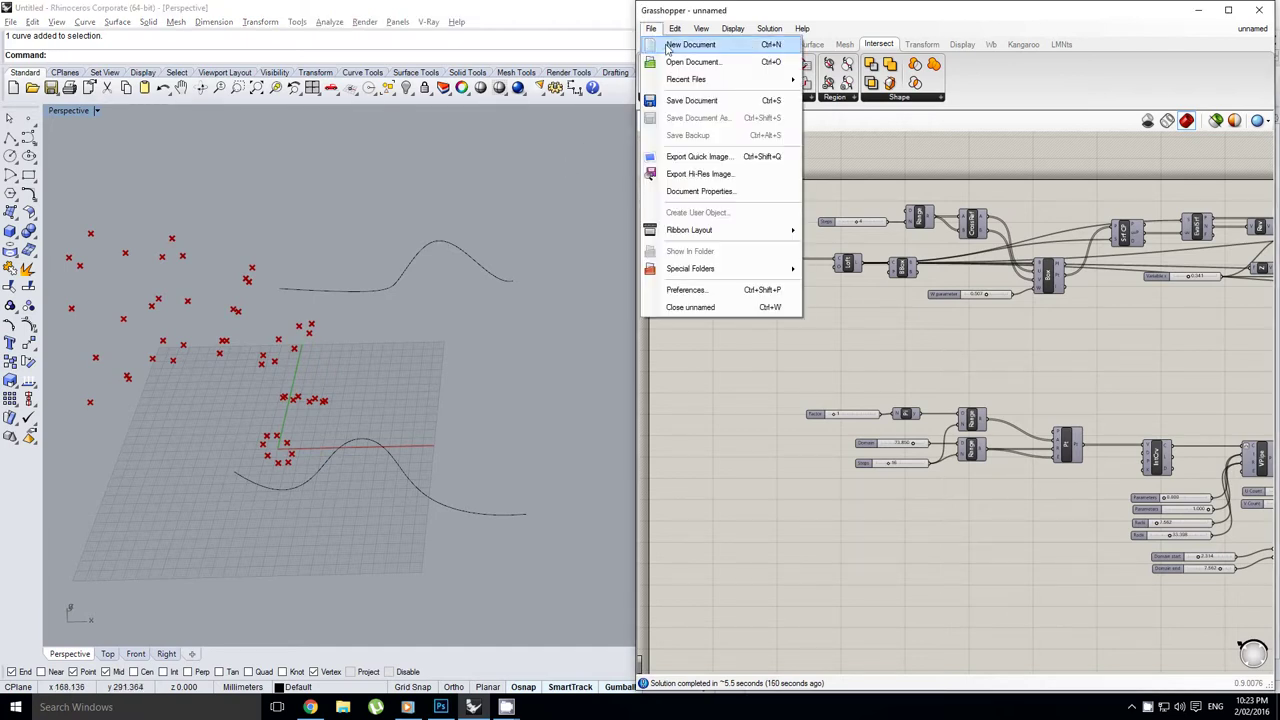
left_click(667, 44)
right_click_drag(553, 263, 508, 300)
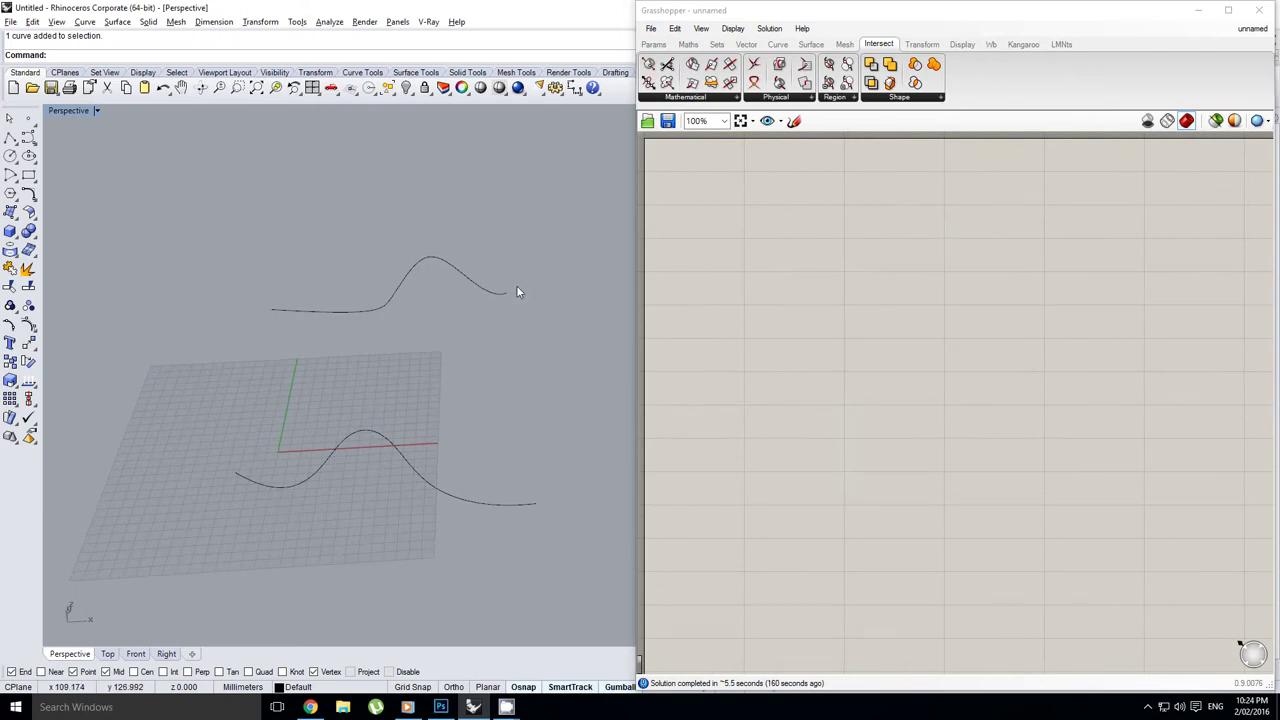
right_click_drag(519, 298, 457, 338)
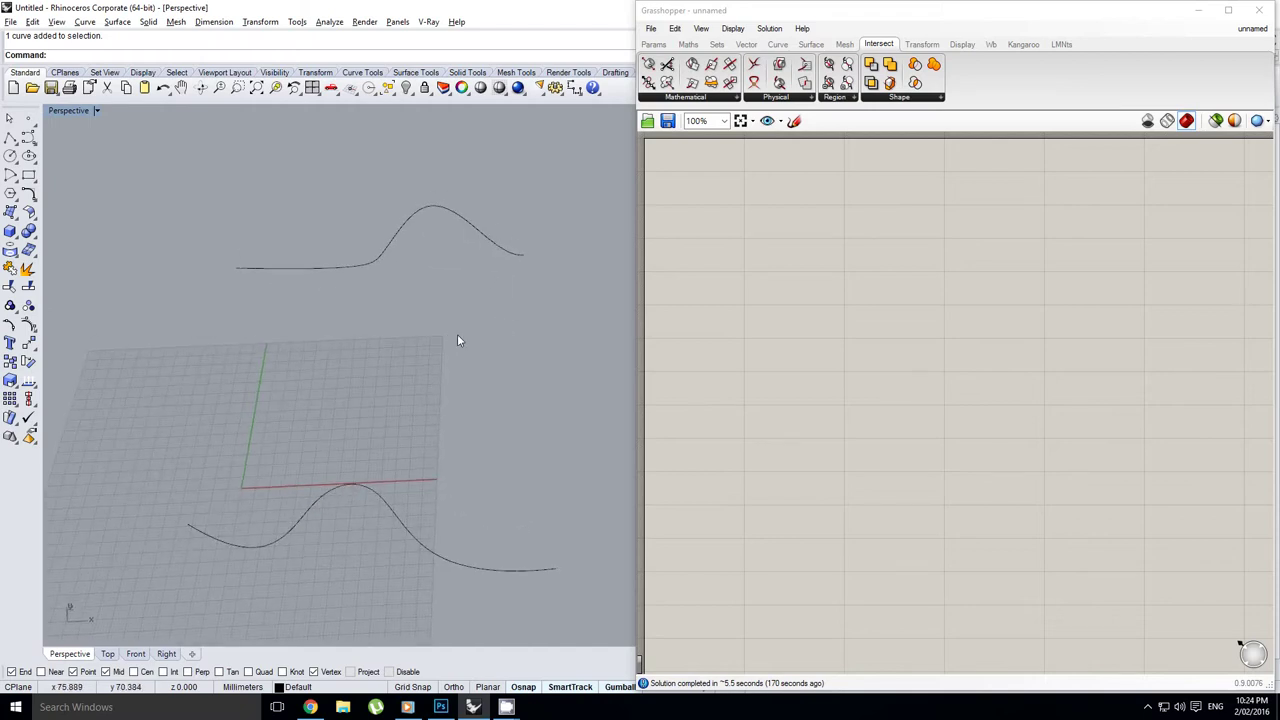
Step: Add a Curve parameter to the empty Grasshopper canvas
double_click(845, 227)
left_click(538, 266)
right_click_drag(546, 231, 550, 236, "shift")
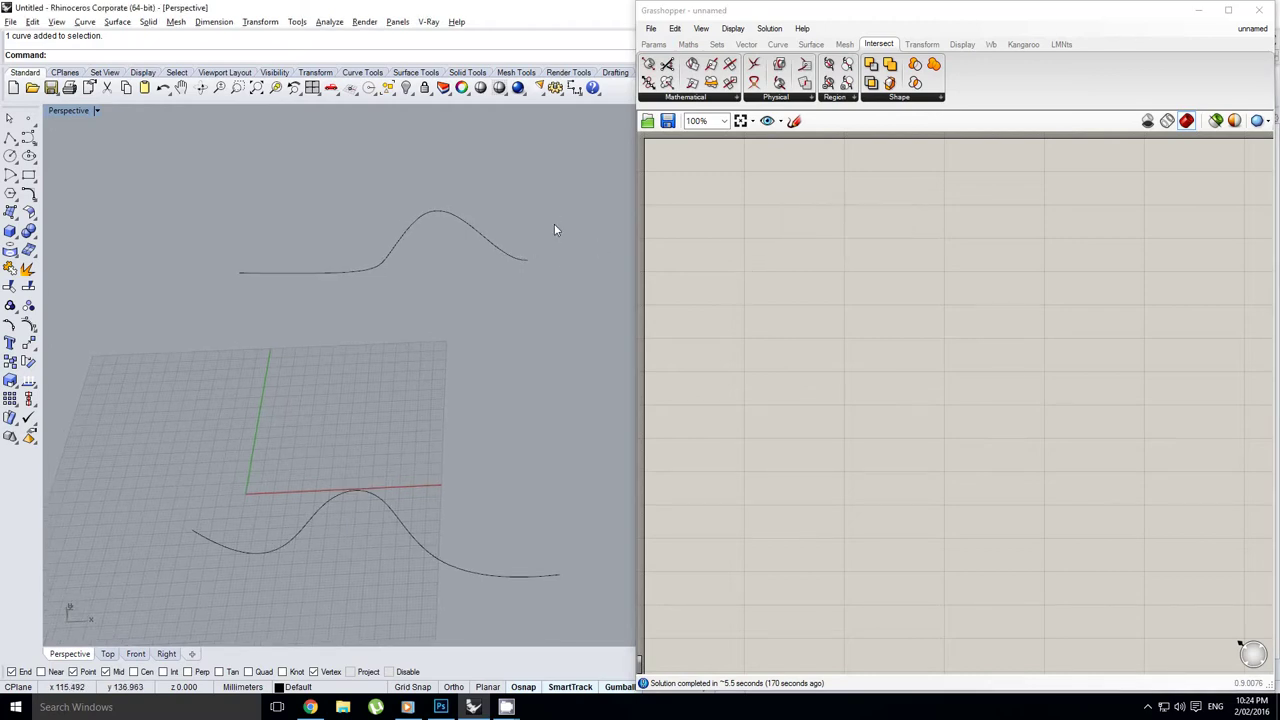
left_click_drag(547, 214, 478, 278)
left_click_drag(307, 599, 268, 534, "shift")
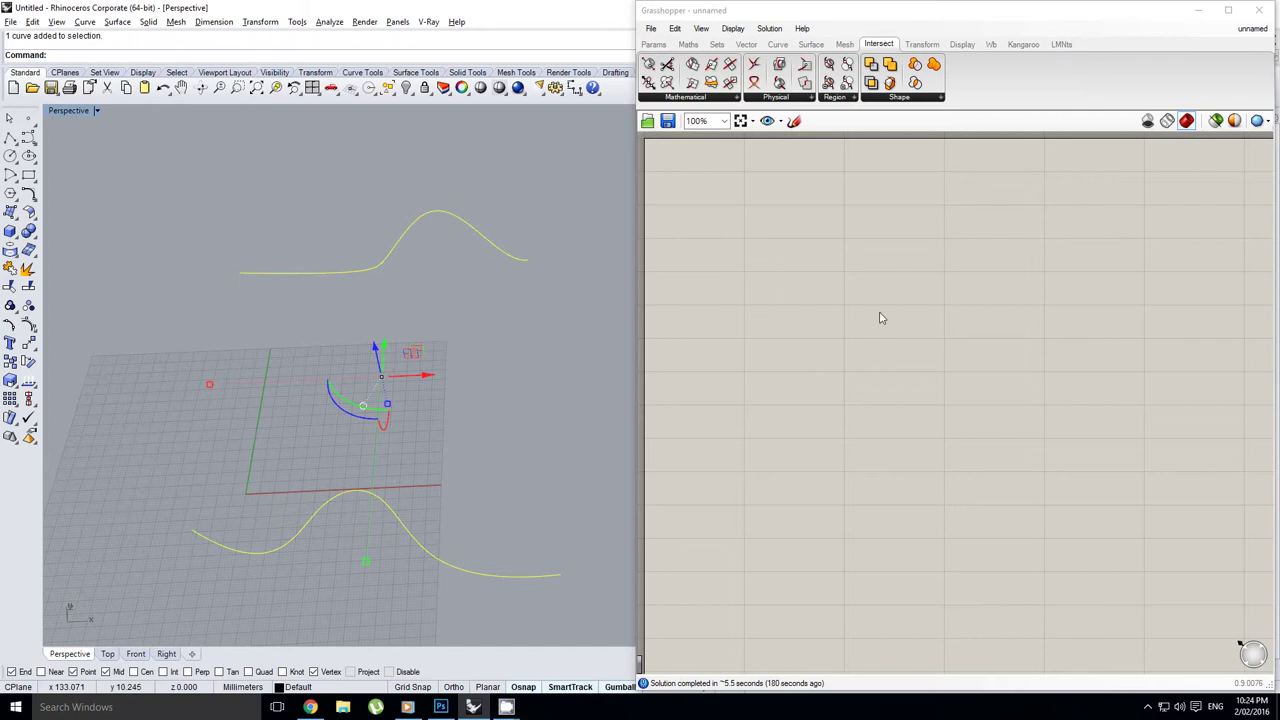
double_click(881, 313)
type("crv")
left_click(868, 301)
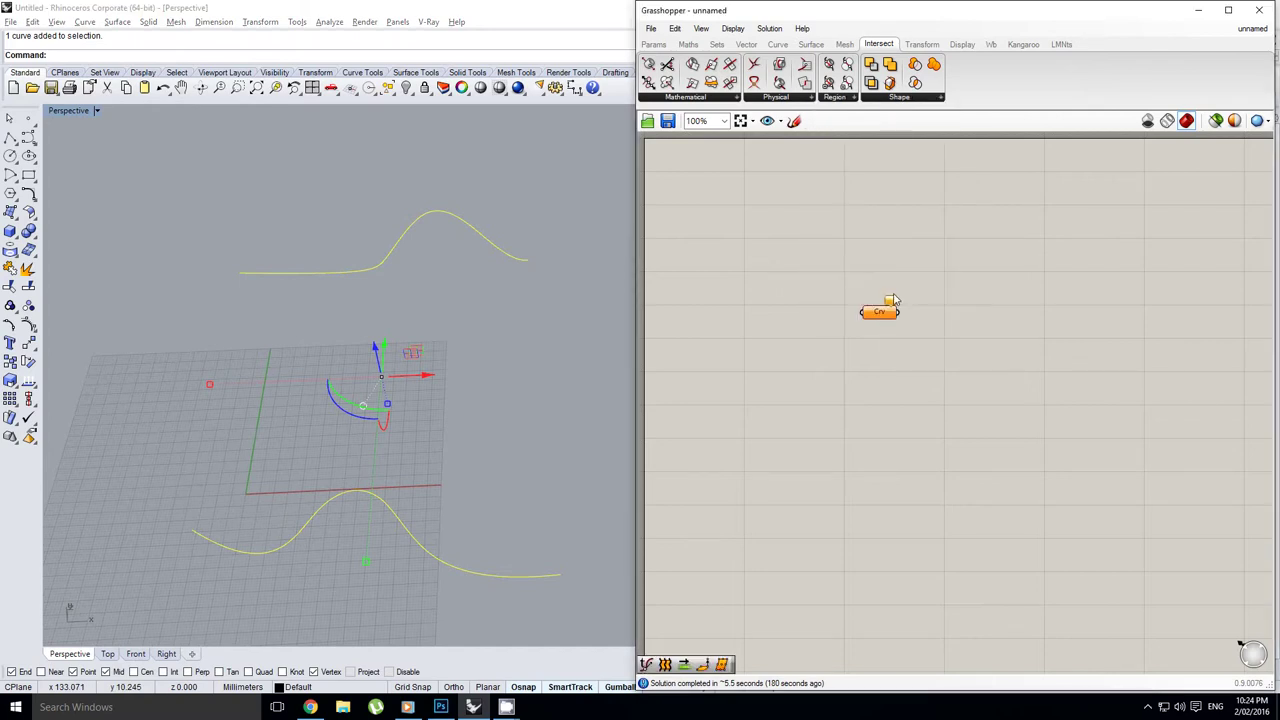
Step: Reference both wavy Rhino curves in the Curve parameter as multiple curves
right_click(882, 312)
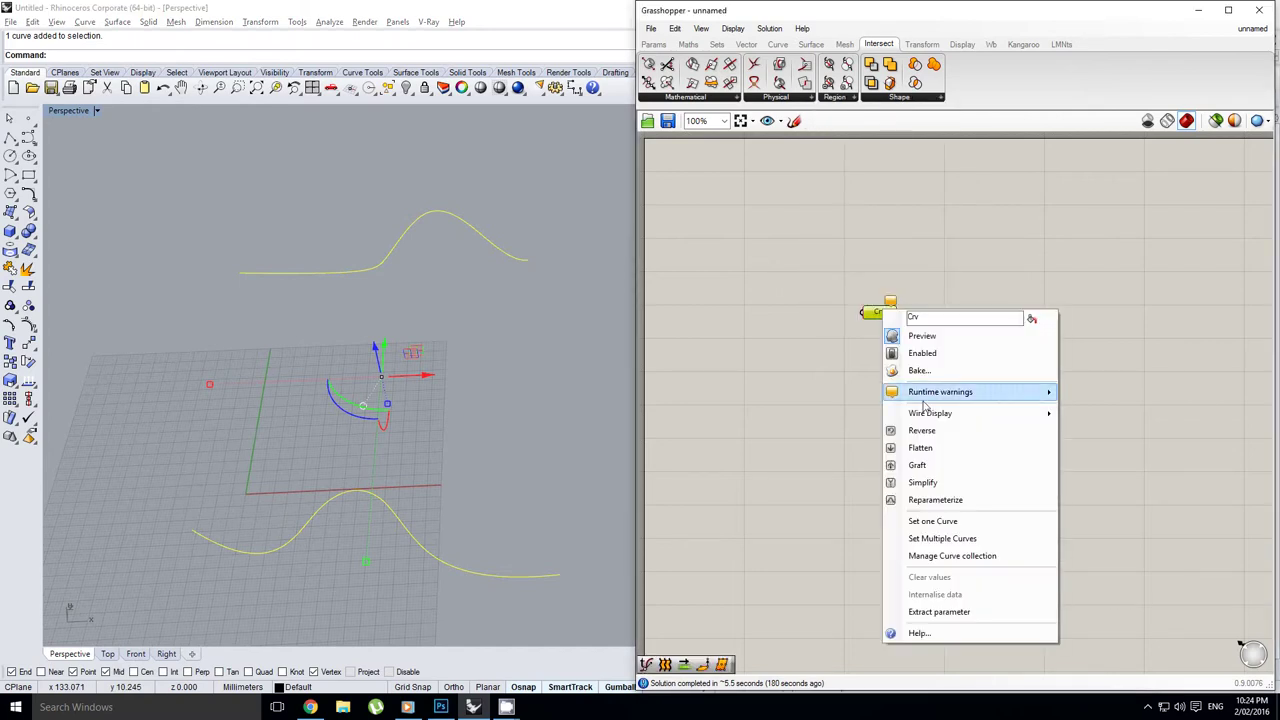
left_click(962, 532)
right_click(881, 313)
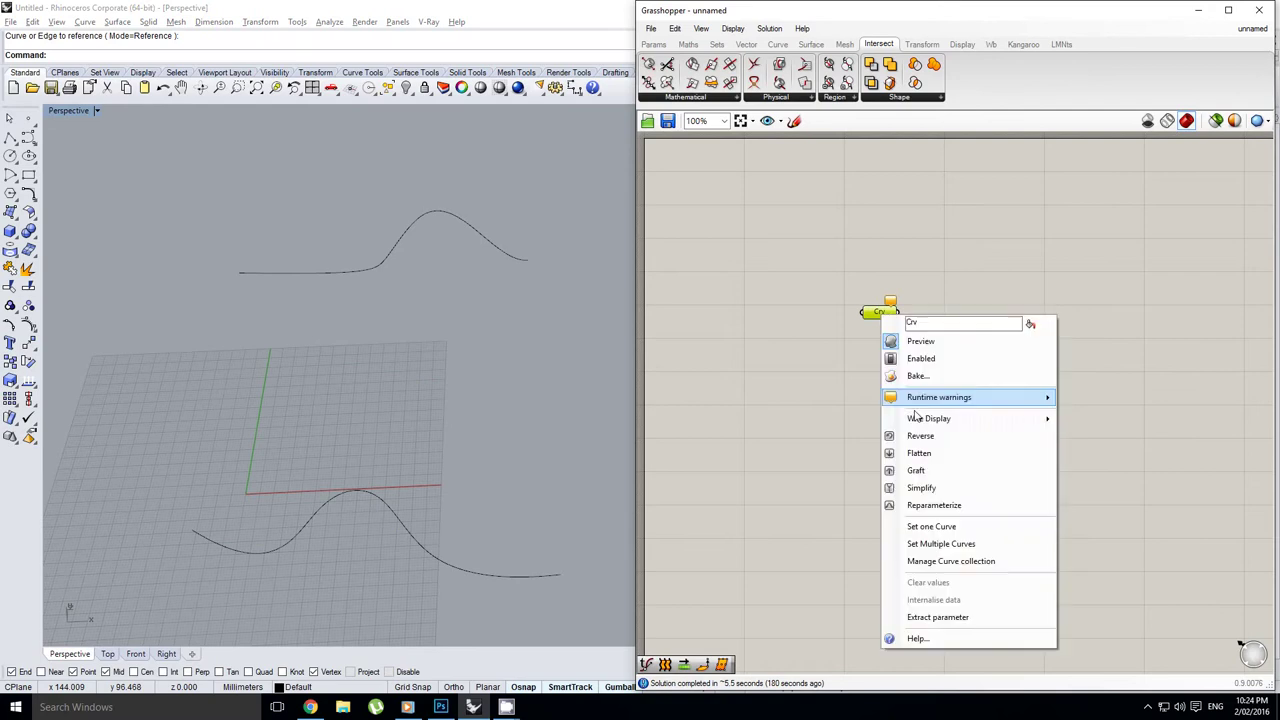
left_click(948, 549)
left_click(482, 236)
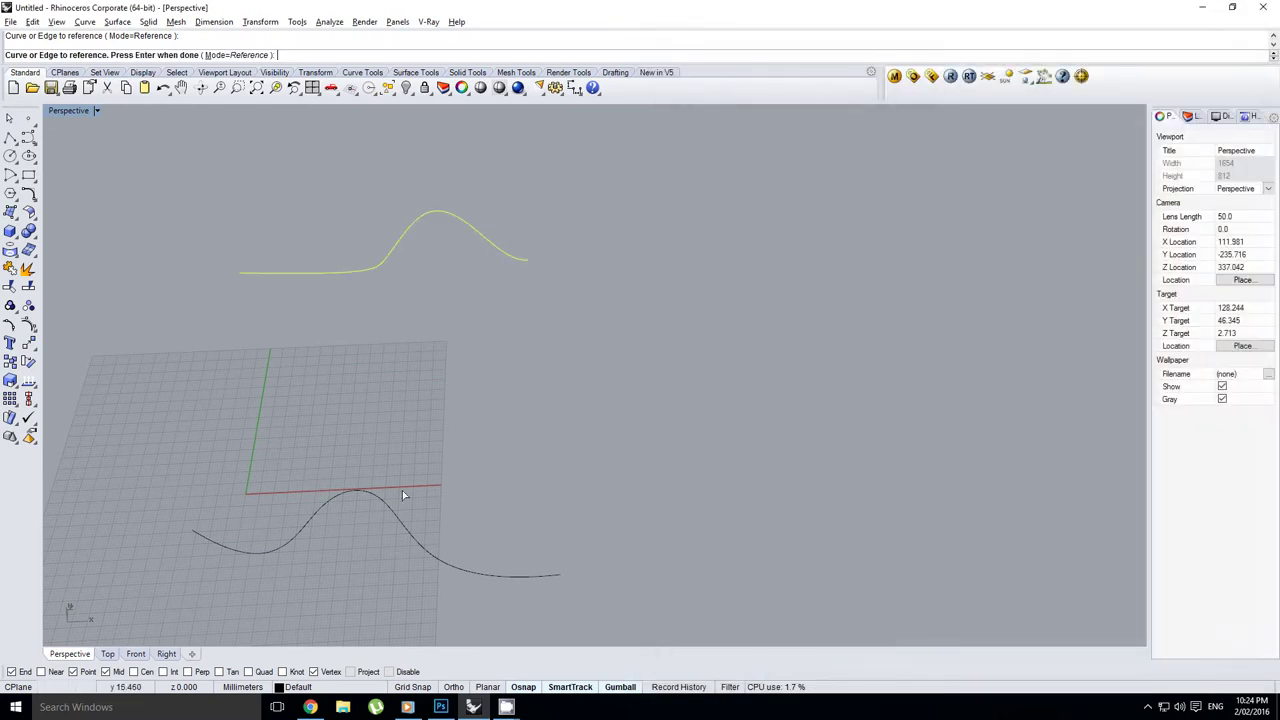
left_click(398, 513)
key("Return")
Step: Add a Rebuild Curve component, feed the Curve parameter into its C input, and align it with the parameter
double_click(1077, 300)
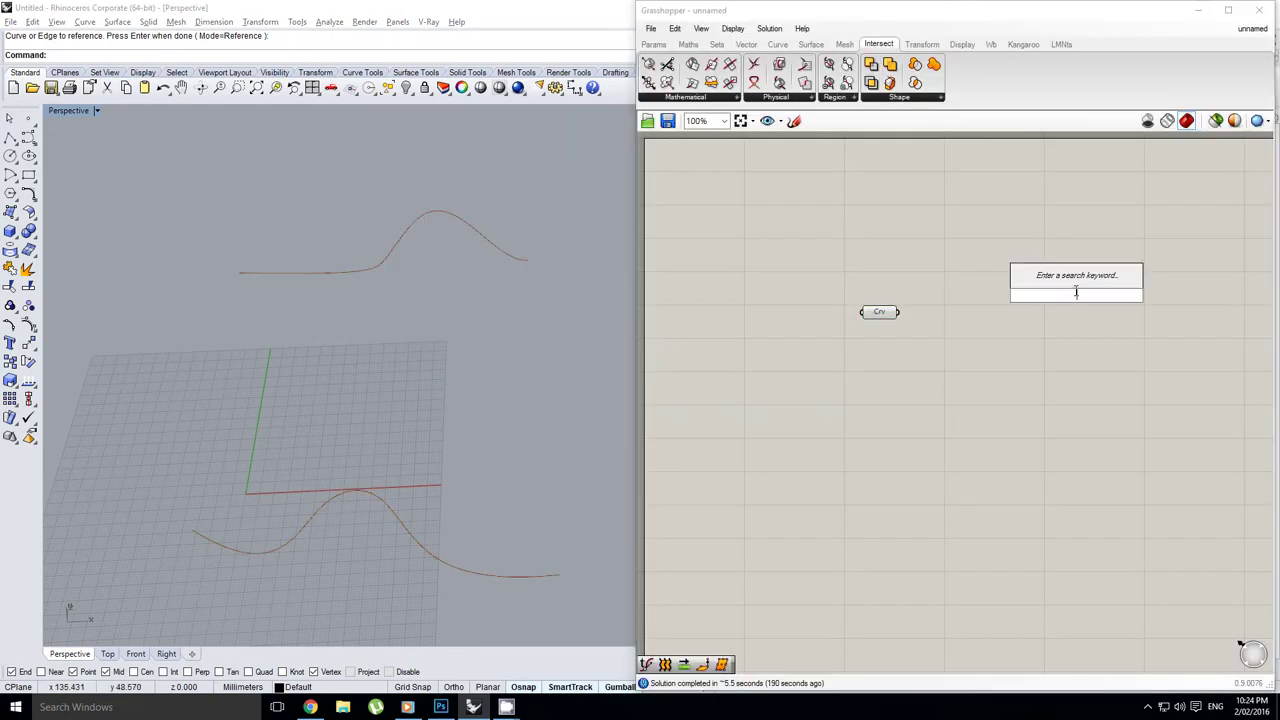
type("rebui")
key("Return")
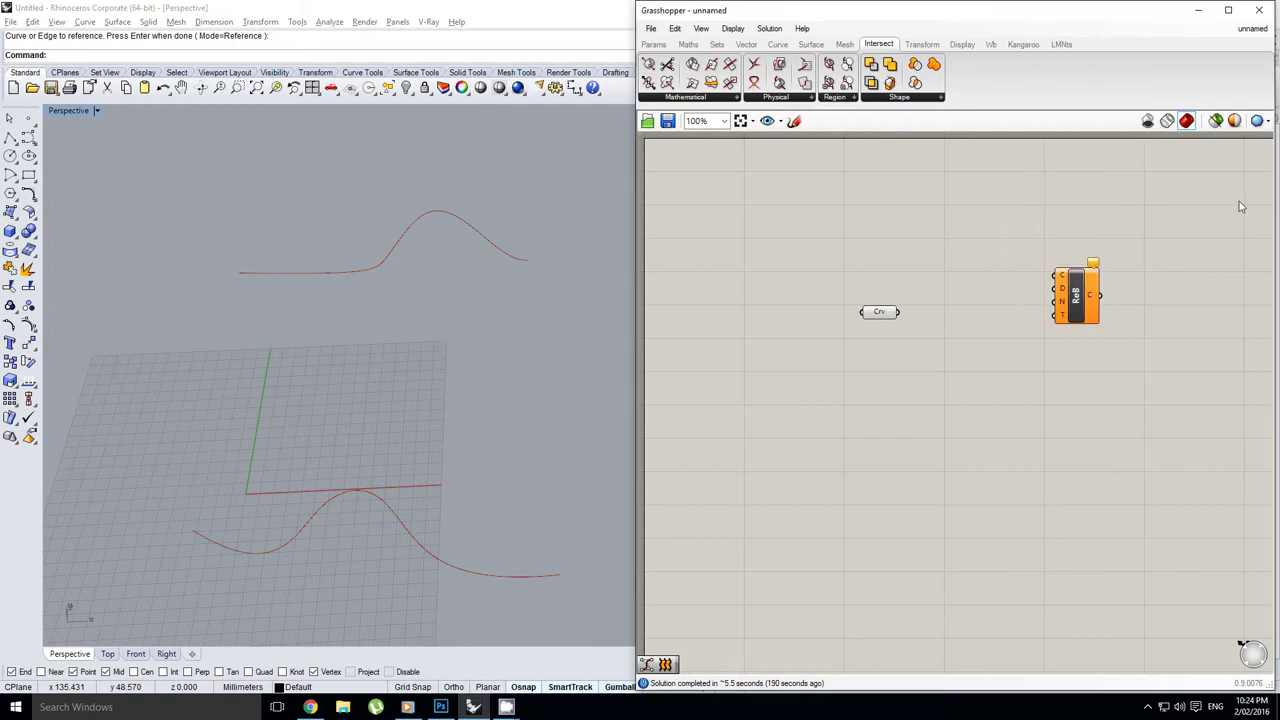
left_click_drag(898, 314, 1060, 276)
left_click_drag(1073, 288, 1034, 325)
left_click_drag(635, 43, 636, 43)
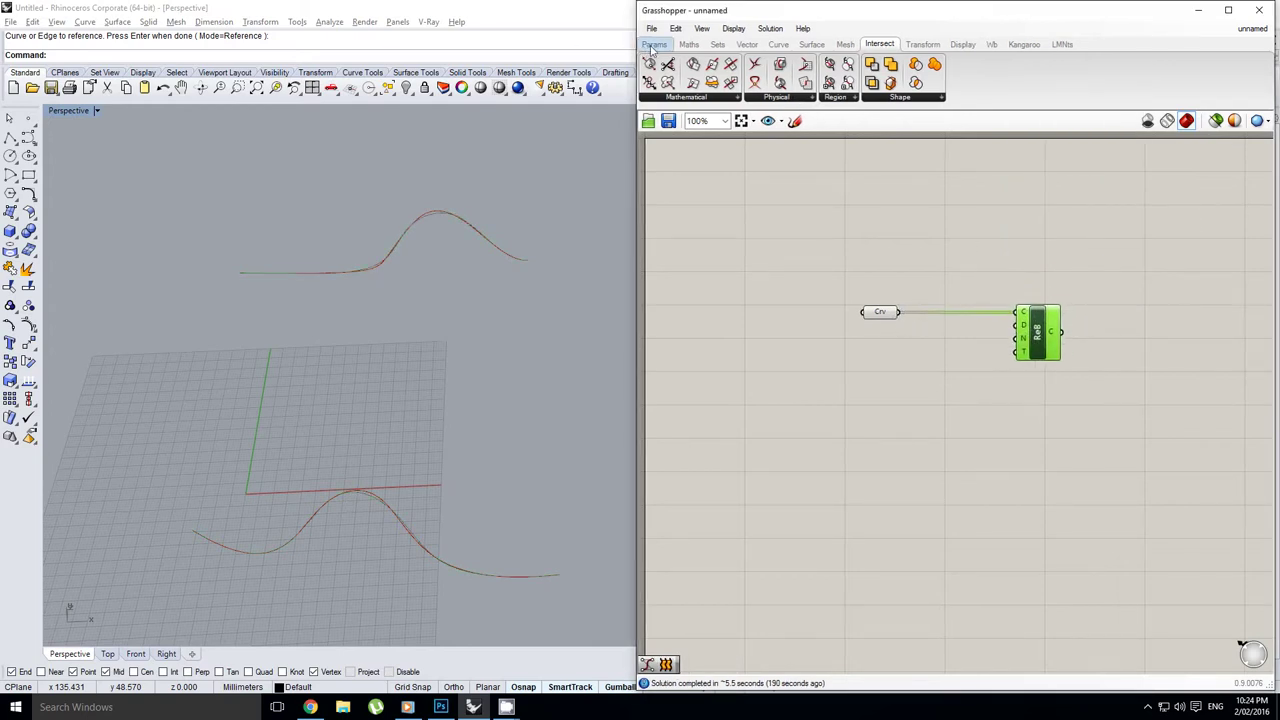
left_click(651, 44)
right_click_drag(1018, 283, 904, 294)
scroll(993, 272, "up", 1)
left_click(960, 281)
left_click(844, 311)
Step: Add a Loft component and connect the rebuilt curves to it to create a surface between them
mouse_move(504, 283)
right_mouse_down("shift")
mouse_move(505, 294)
mouse_move(512, 272)
right_mouse_up("shift")
right_click_drag(1138, 293, 1055, 312)
scroll(1055, 312, "down", 1)
double_click(1015, 310)
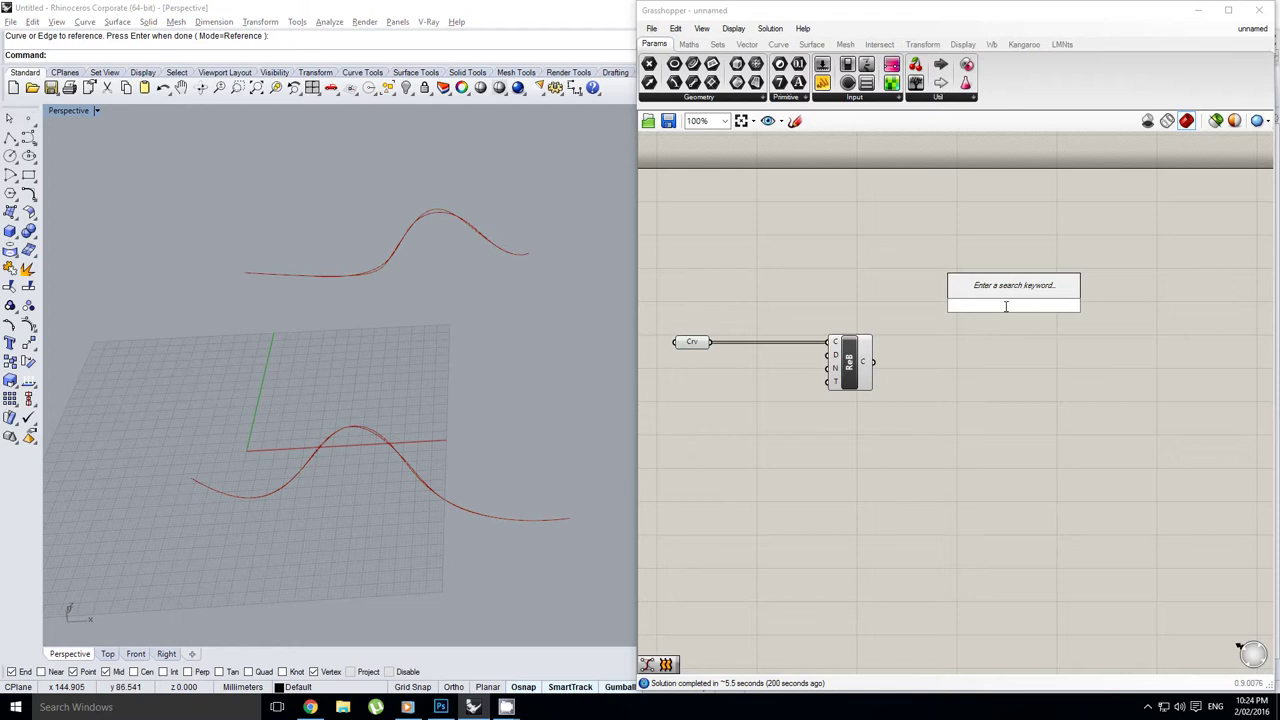
type("loft")
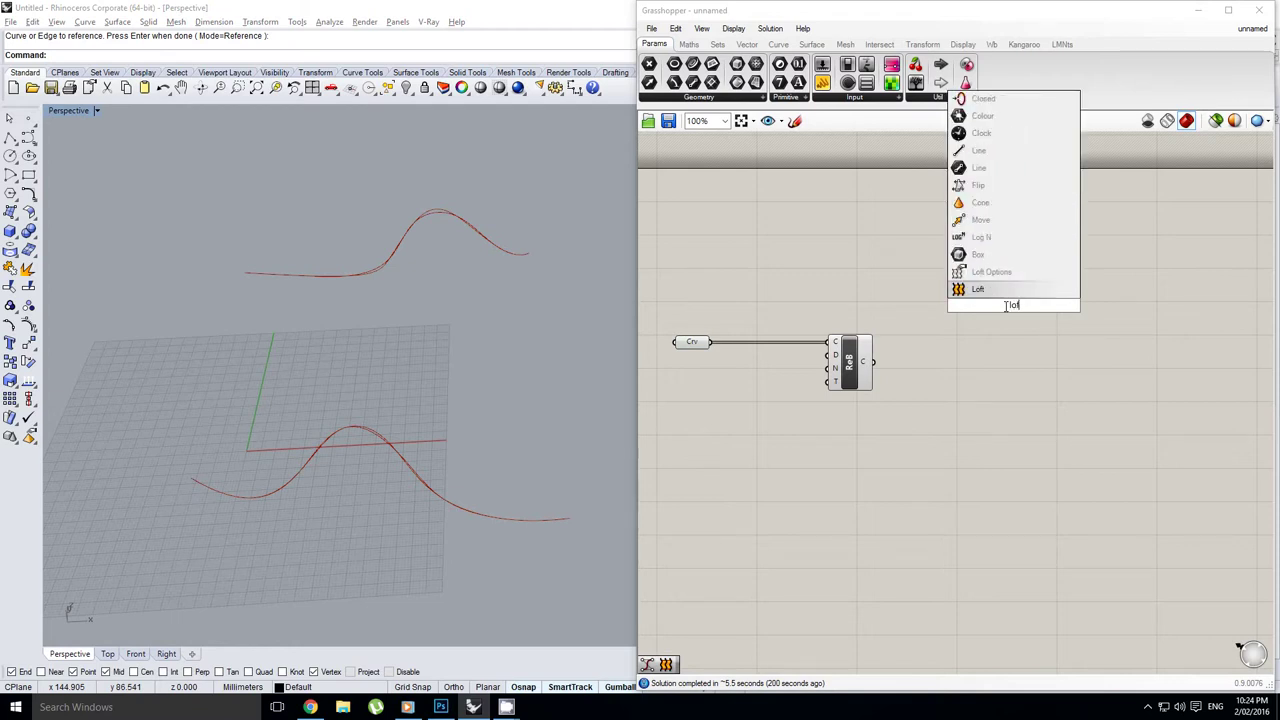
key("Return")
scroll(845, 358, "up", 1)
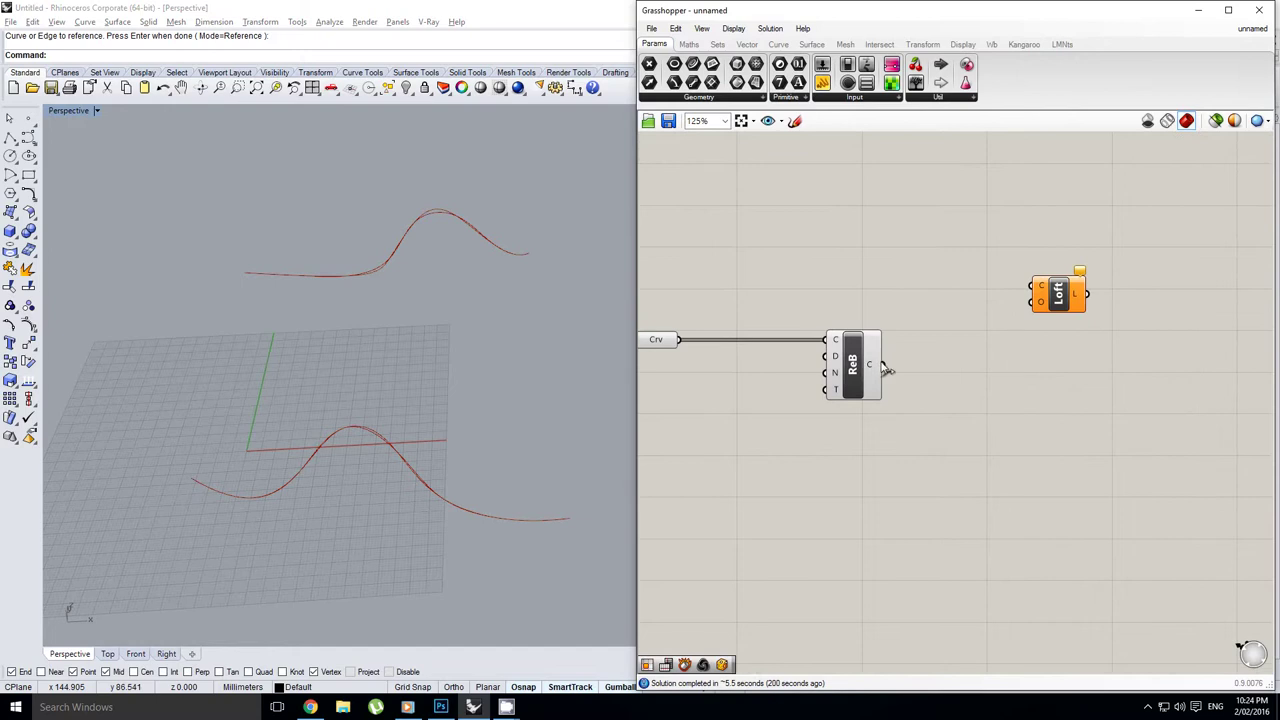
left_click_drag(883, 365, 1051, 371)
right_click_drag(900, 380, 975, 373)
left_click(1037, 423)
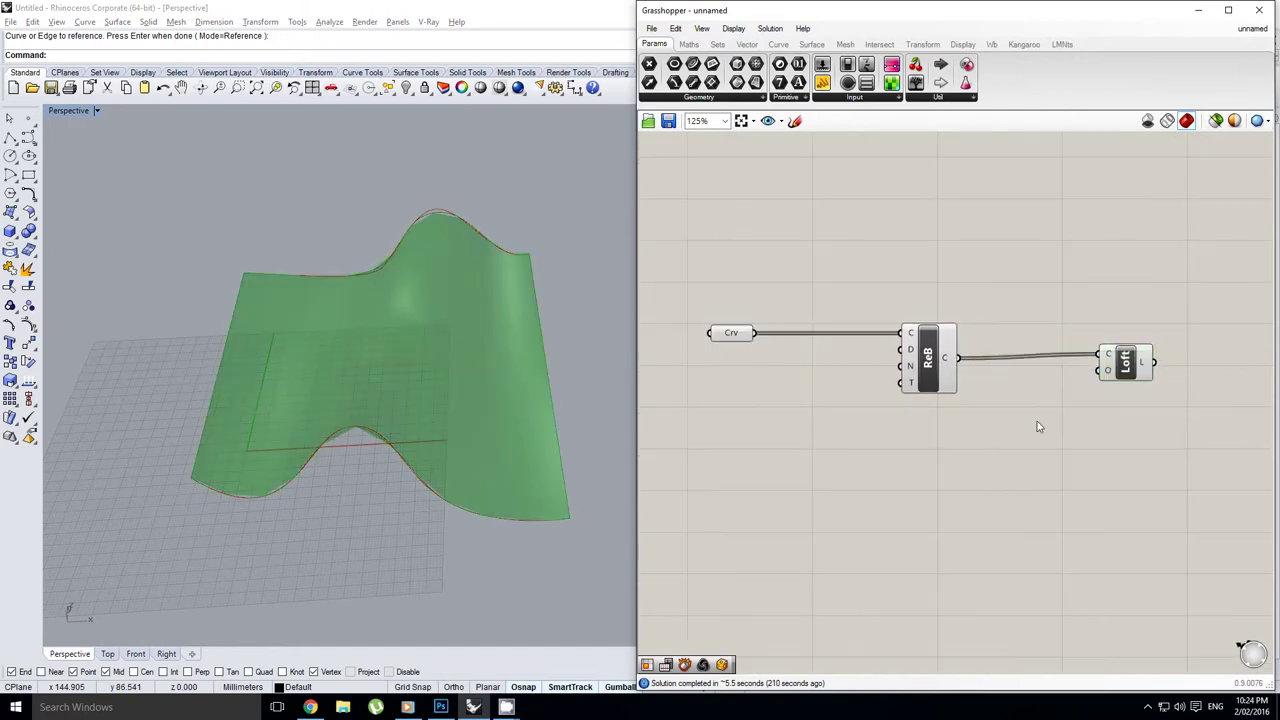
Step: Turn off the preview of the Curve parameter and the Rebuild Curve component
left_click_drag(1037, 421, 727, 268)
middle_click(728, 267)
left_click(778, 224)
right_click_drag(871, 270, 849, 276)
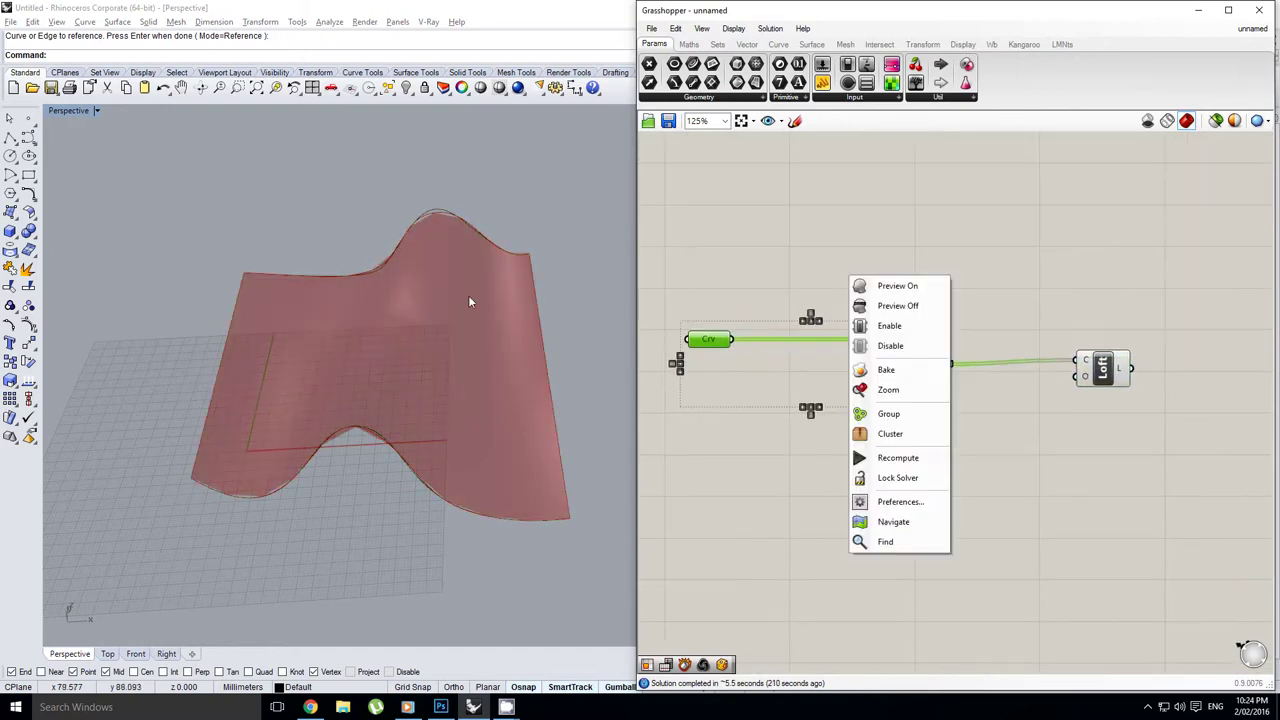
right_click_drag(468, 296, 438, 284, "shift")
right_click_drag(1090, 318, 887, 331)
left_click(904, 377)
left_click(1134, 366)
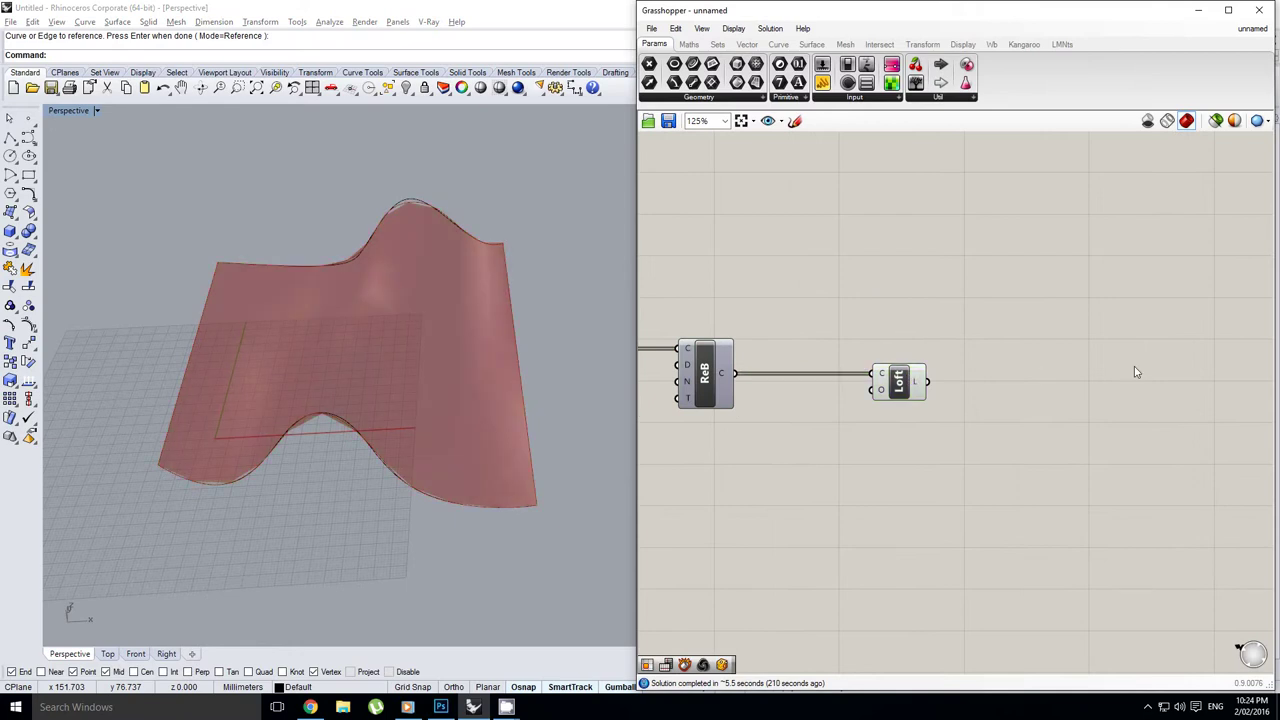
Step: Add a Bounding Box component and connect the Loft output to its content input
double_click(1135, 372)
type("bbox")
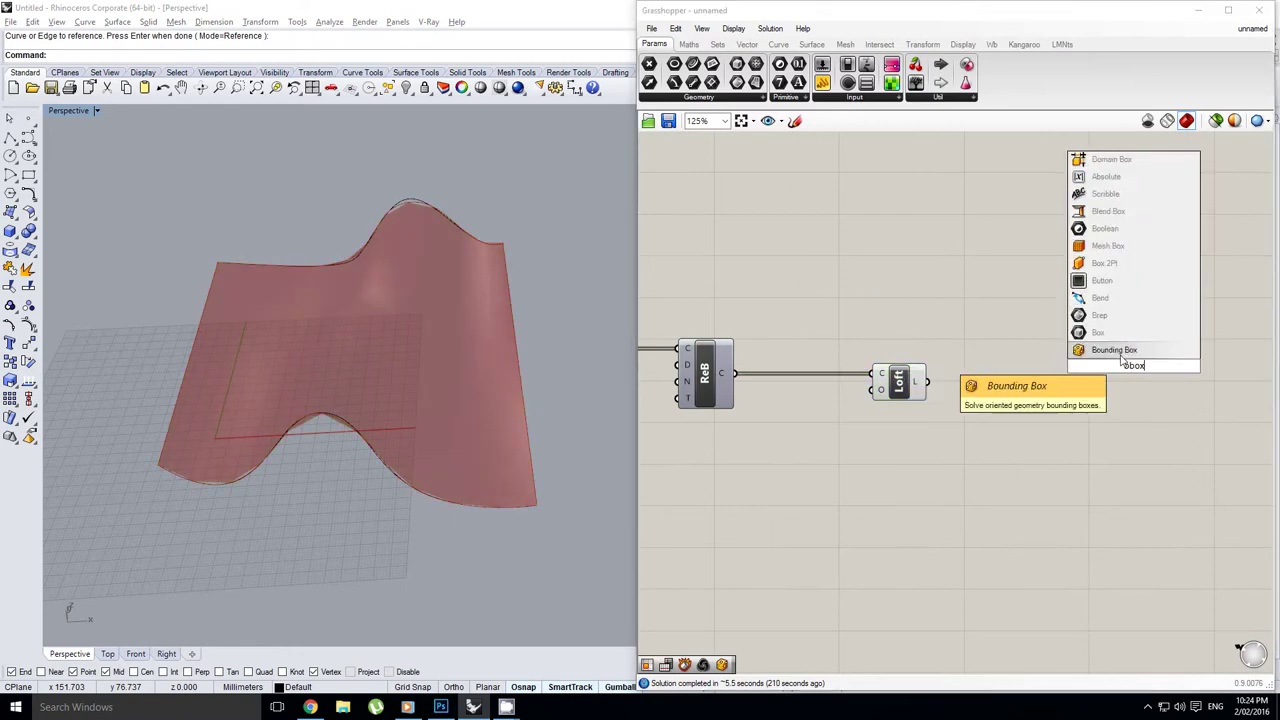
key("Return")
left_click_drag(927, 381, 1110, 357)
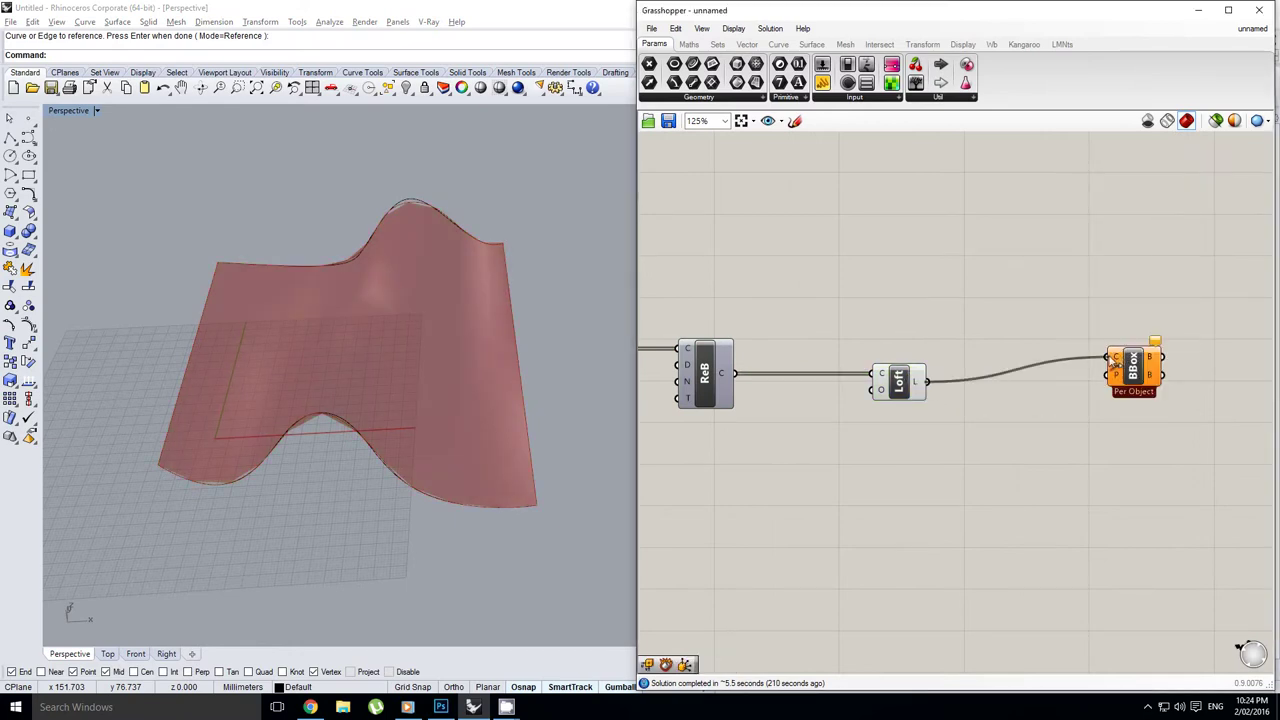
right_click_drag(1108, 351, 951, 354)
Step: Add an Evaluate Box component and connect the Bounding Box's box output to its B input
double_click(1080, 354)
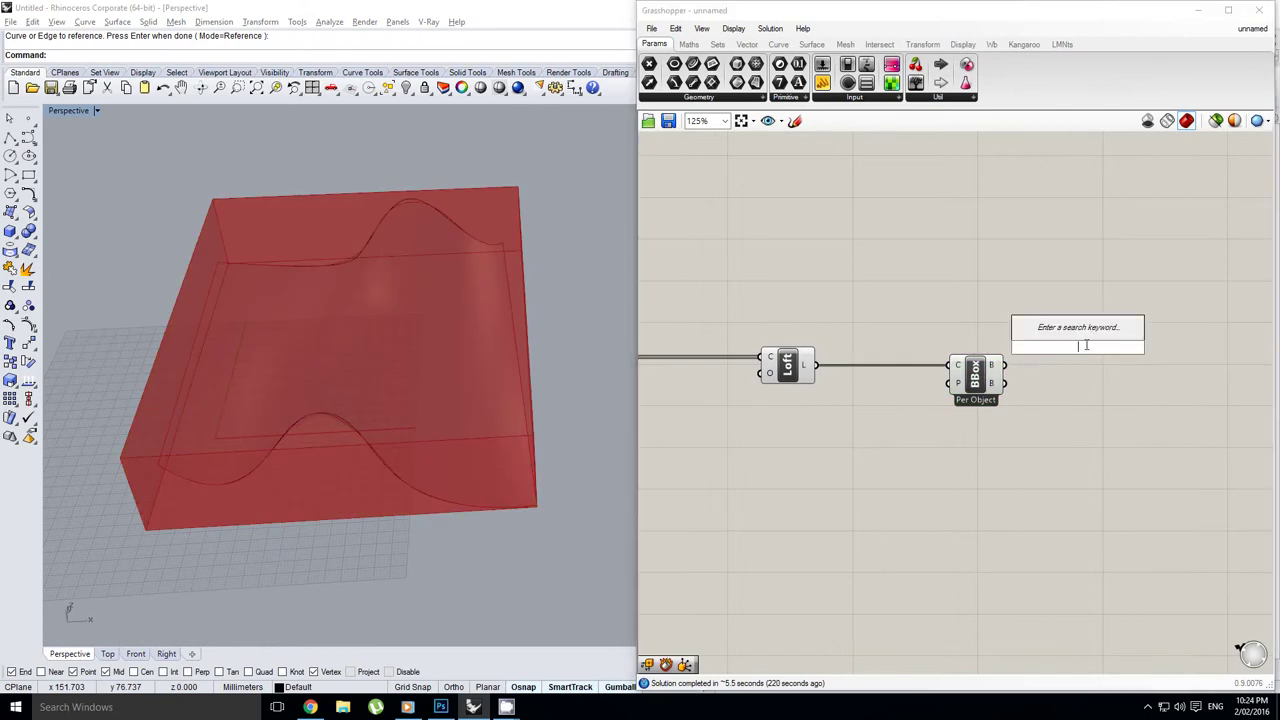
type("eval")
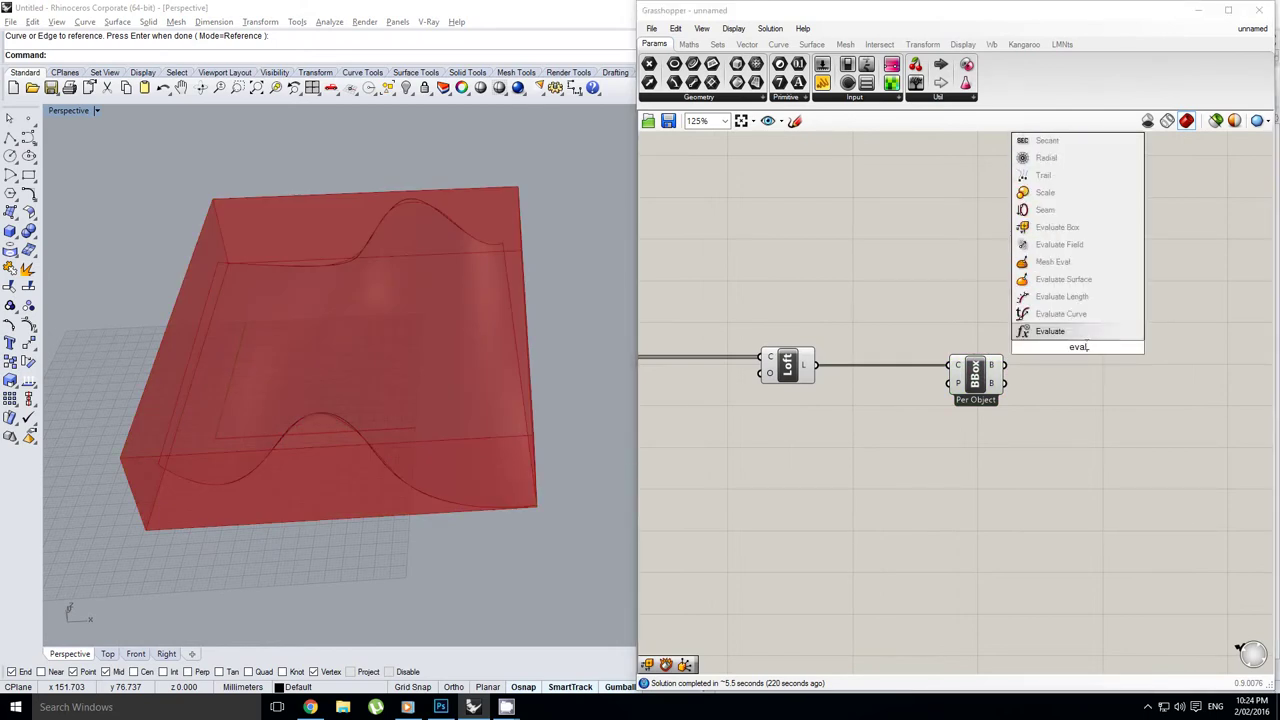
type("uate")
left_click(1057, 296)
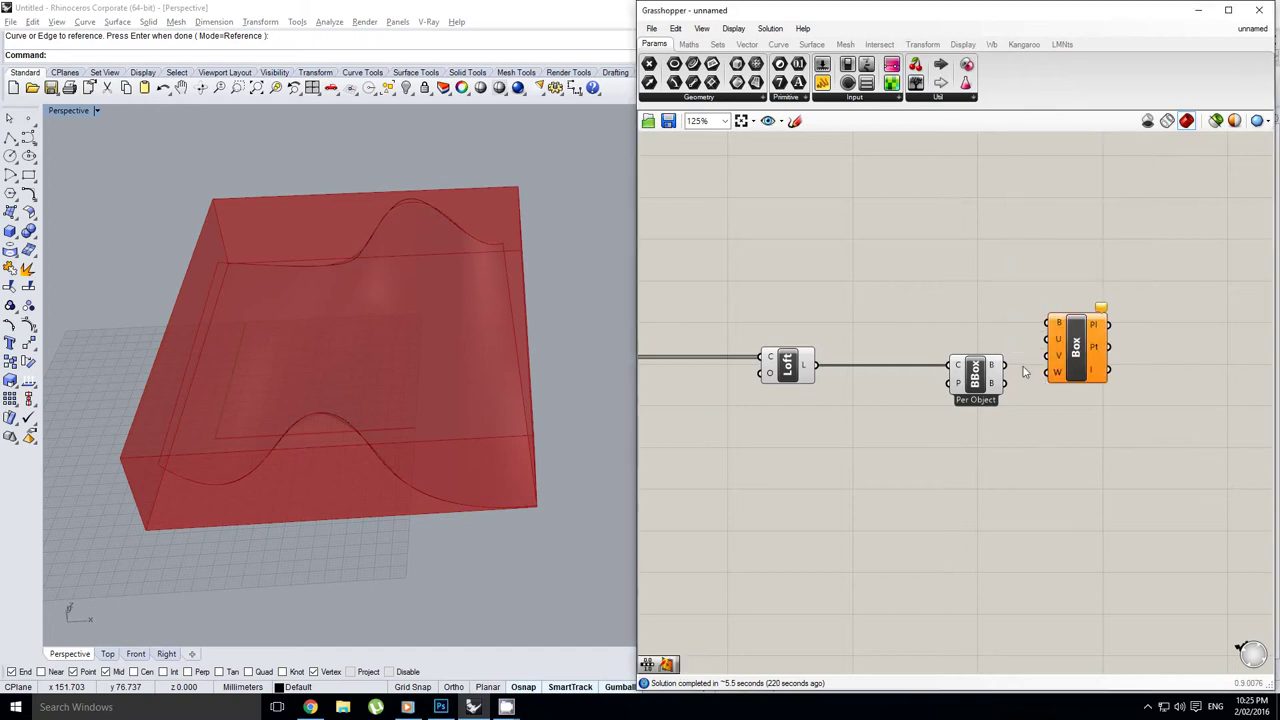
left_click_drag(1006, 365, 1048, 323)
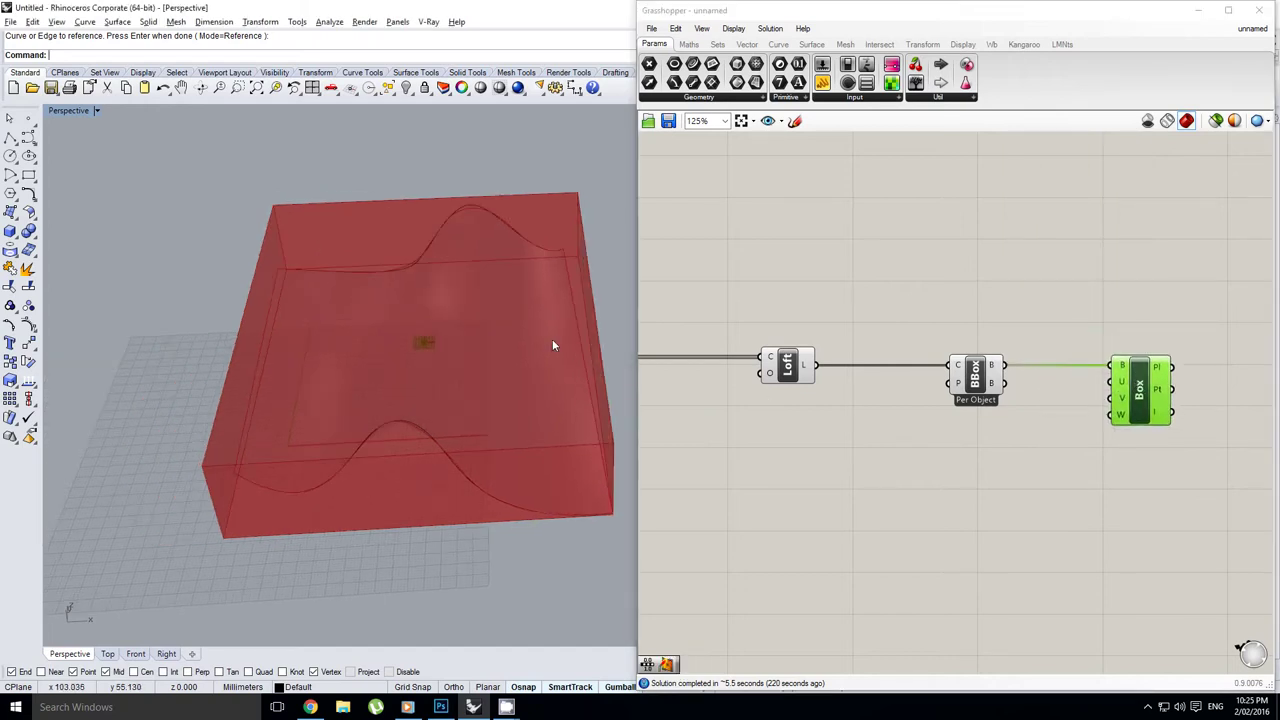
Step: Add a Range component above the Bounding Box component
right_click_drag(546, 338, 446, 304)
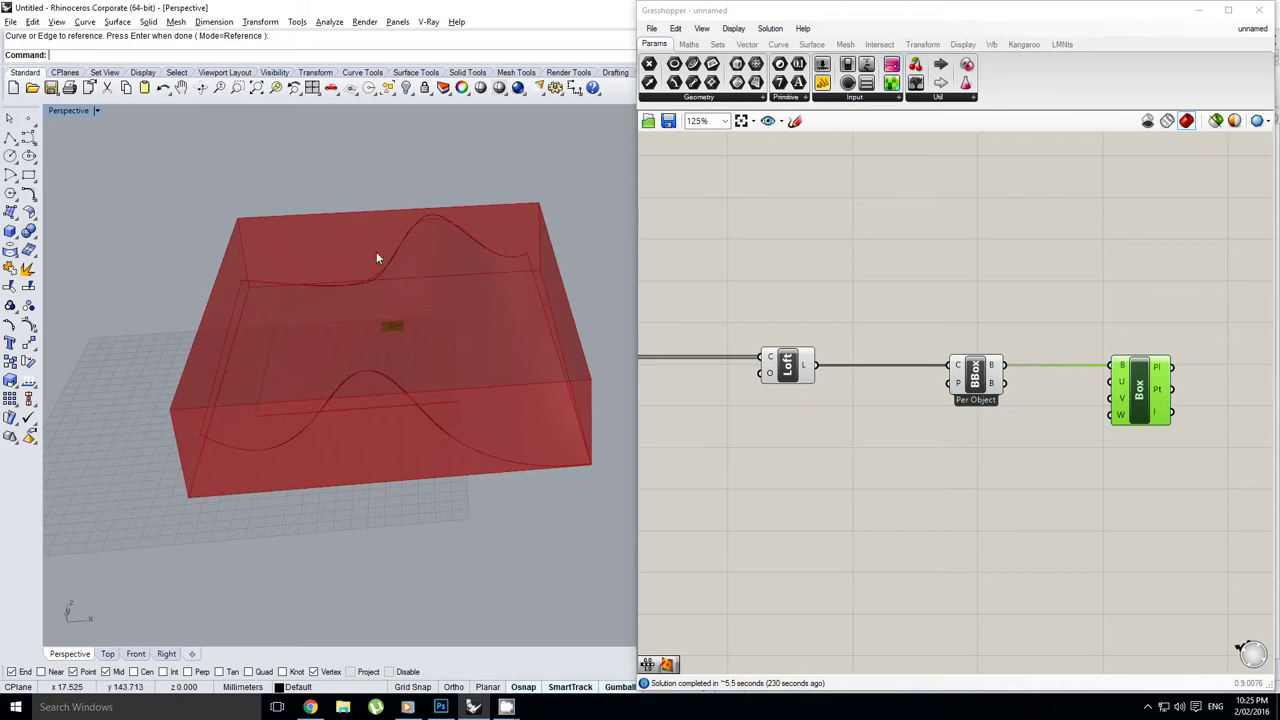
right_click_drag(530, 324, 223, 240)
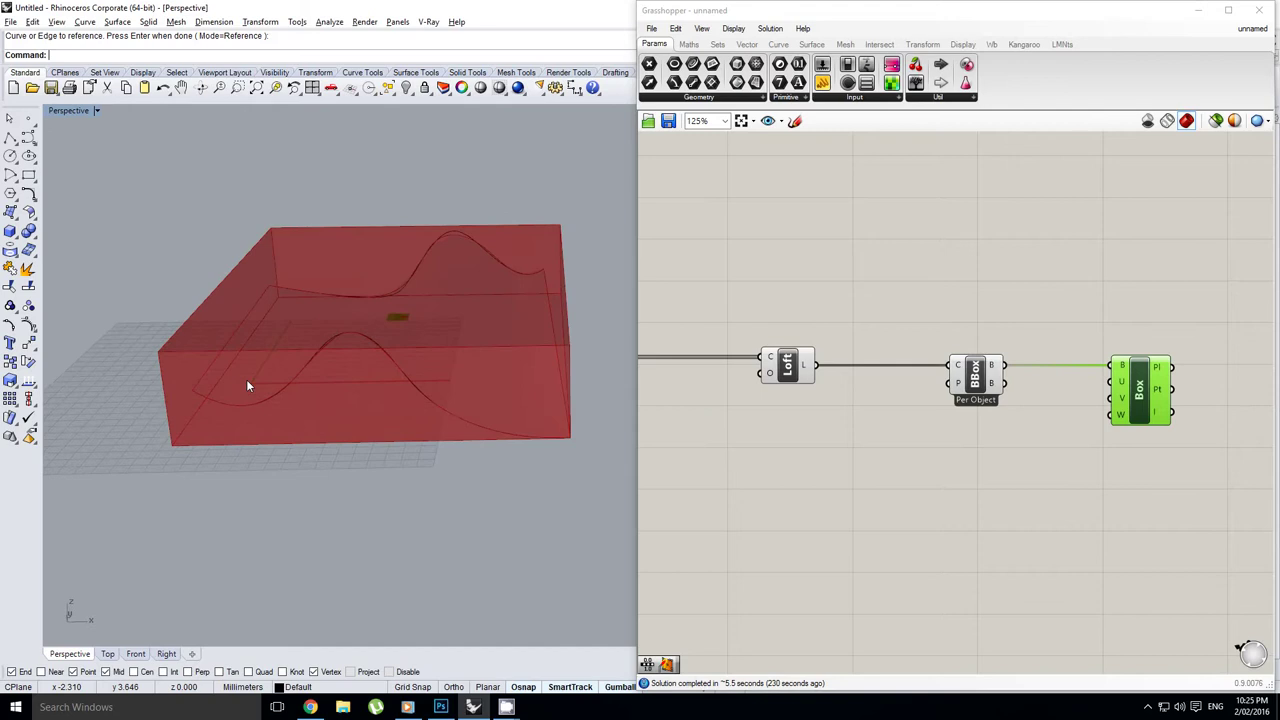
right_click_drag(463, 314, 454, 289)
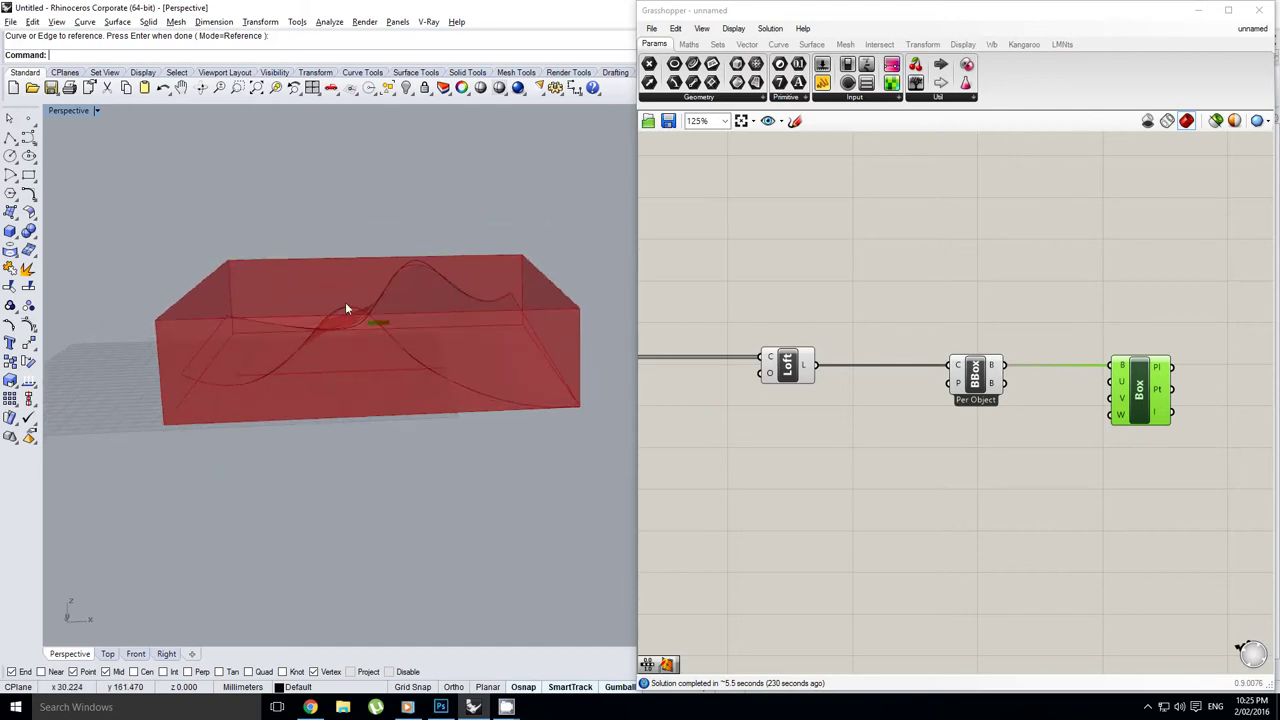
right_click_drag(345, 302, 339, 307)
left_click(999, 296)
double_click(991, 295)
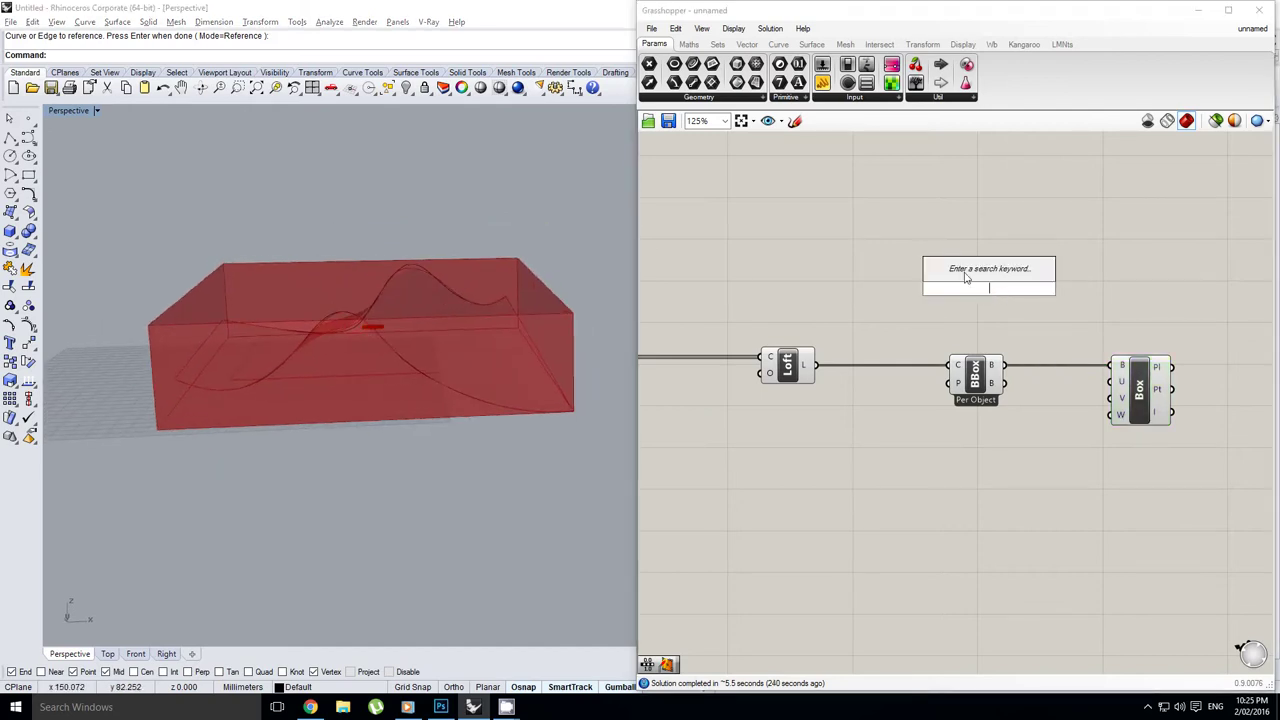
type("range")
left_click(965, 273)
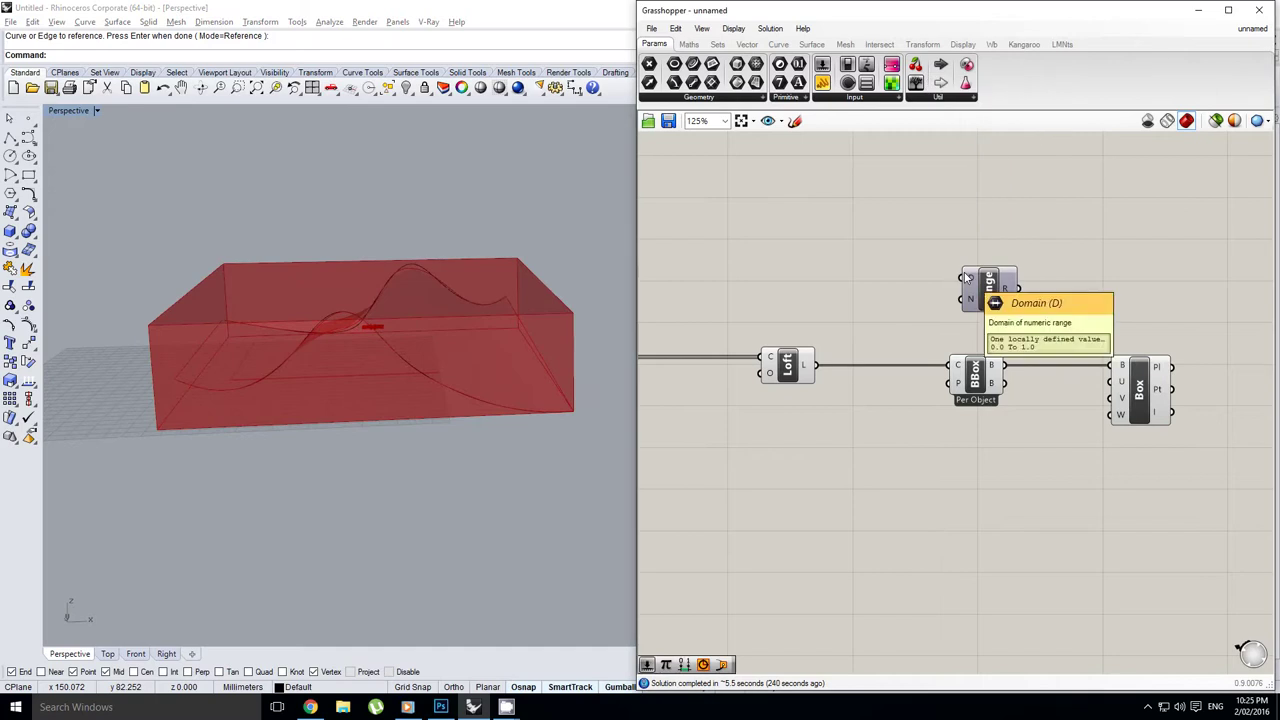
Step: Add an integer number slider with a maximum of 10 and connect it to the Range component's N input
left_click_drag(822, 66, 843, 272)
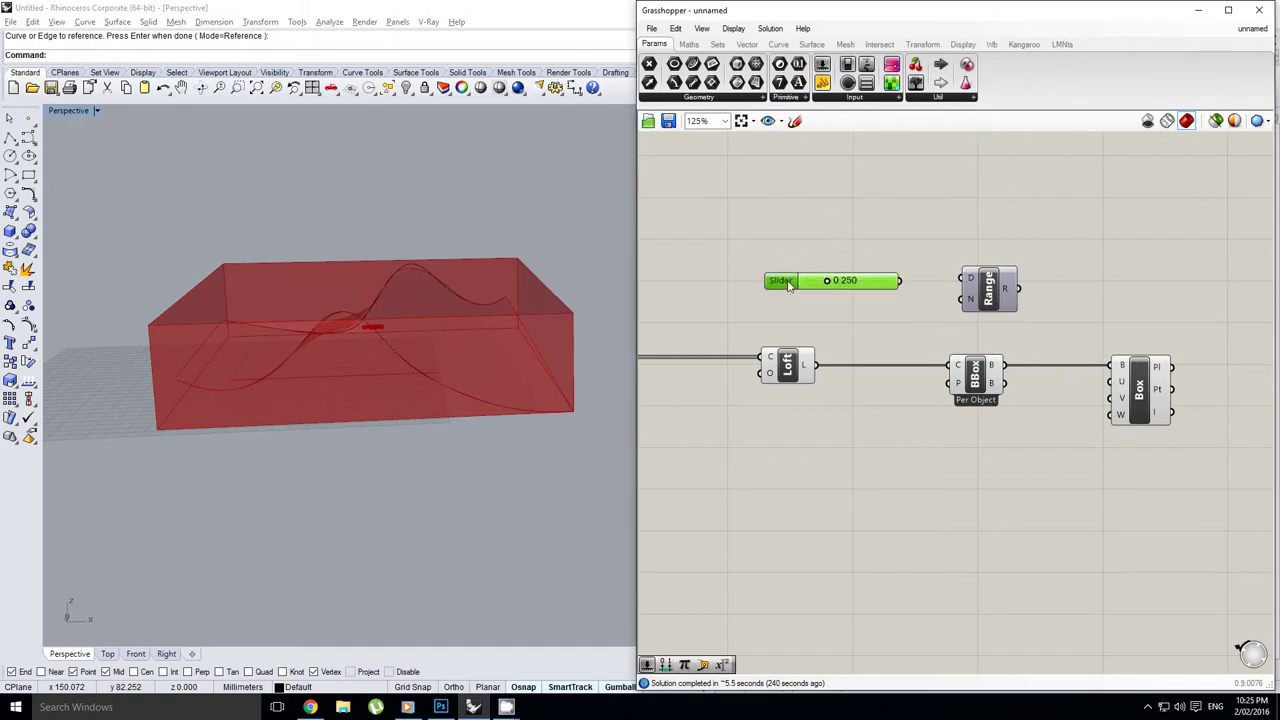
double_click(843, 272)
left_click(802, 318)
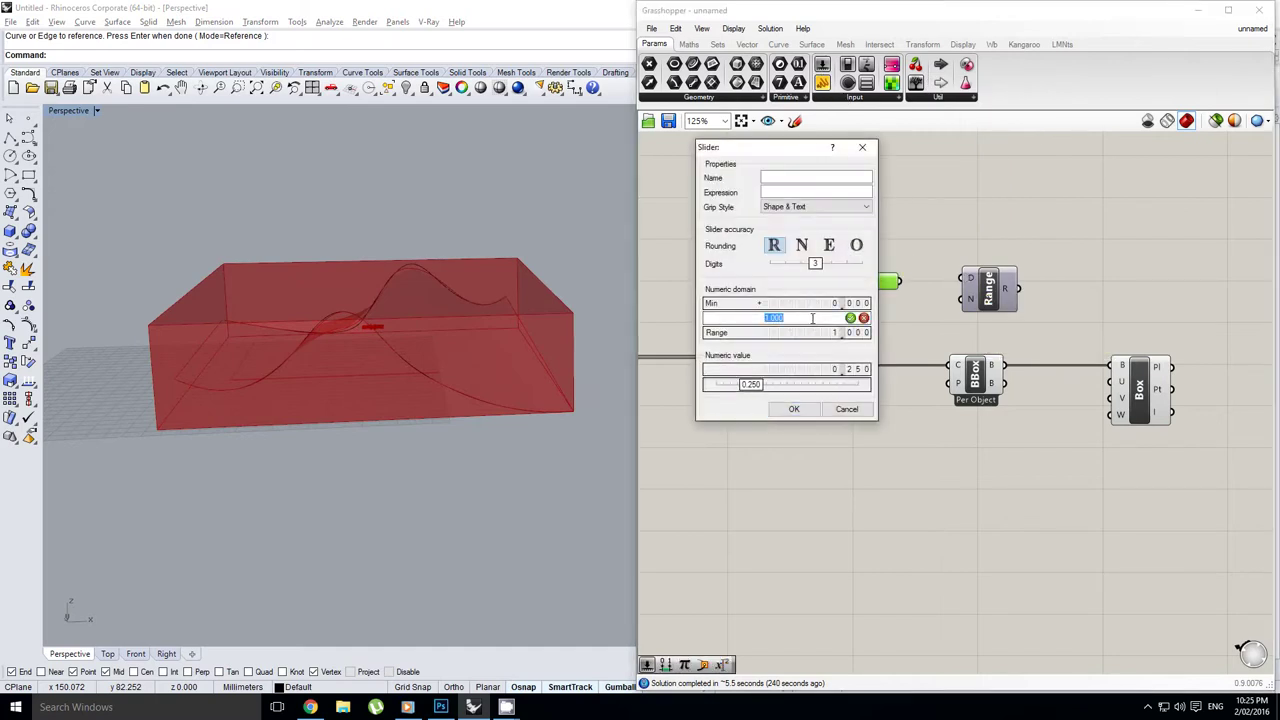
type("10")
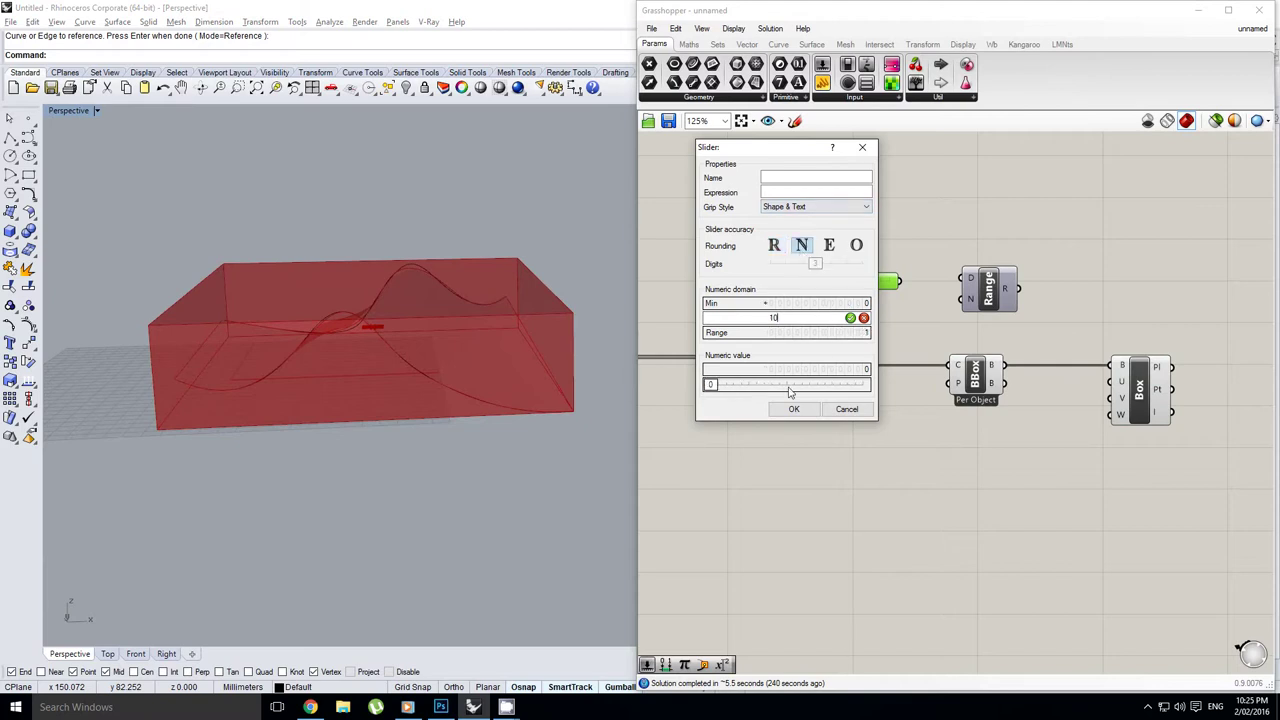
left_click(794, 409)
left_click_drag(902, 282, 869, 297)
right_click_drag(968, 302, 918, 297)
scroll(920, 297, "up", 1)
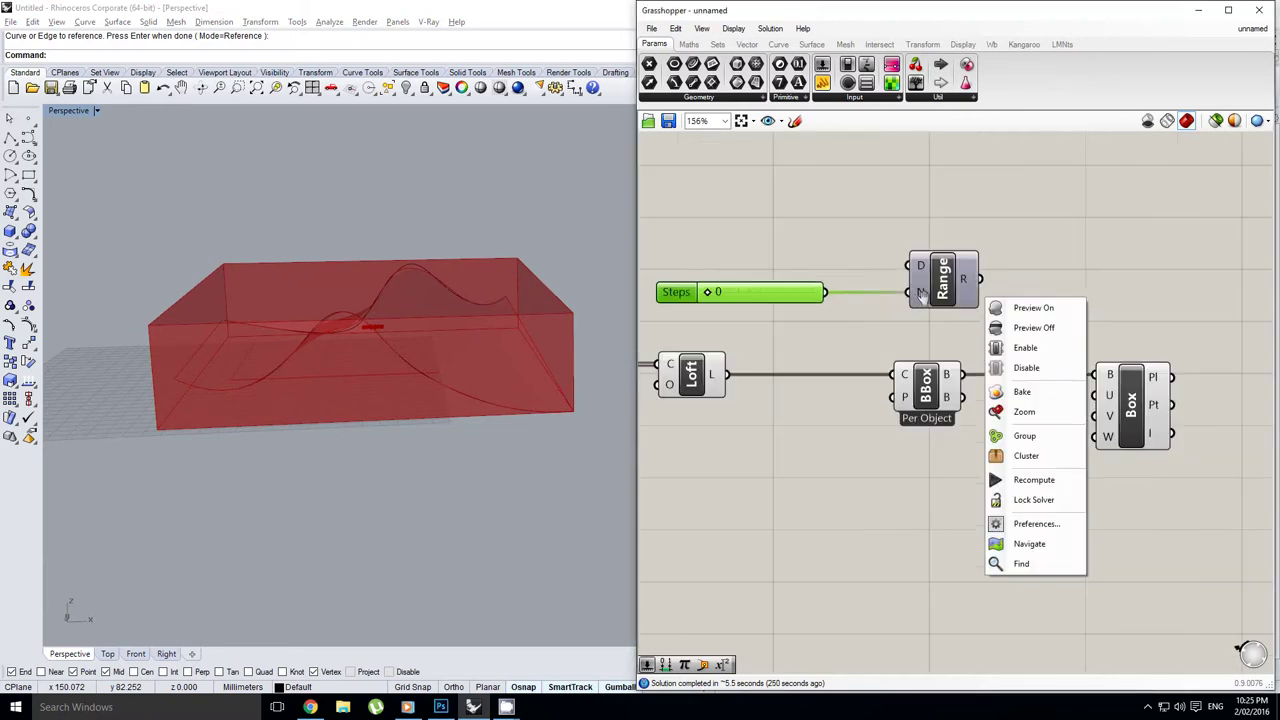
left_click(924, 300)
Step: Check the description of the Evaluate Box component's U parameter
right_click_drag(1096, 313, 1033, 289)
left_click(1034, 292)
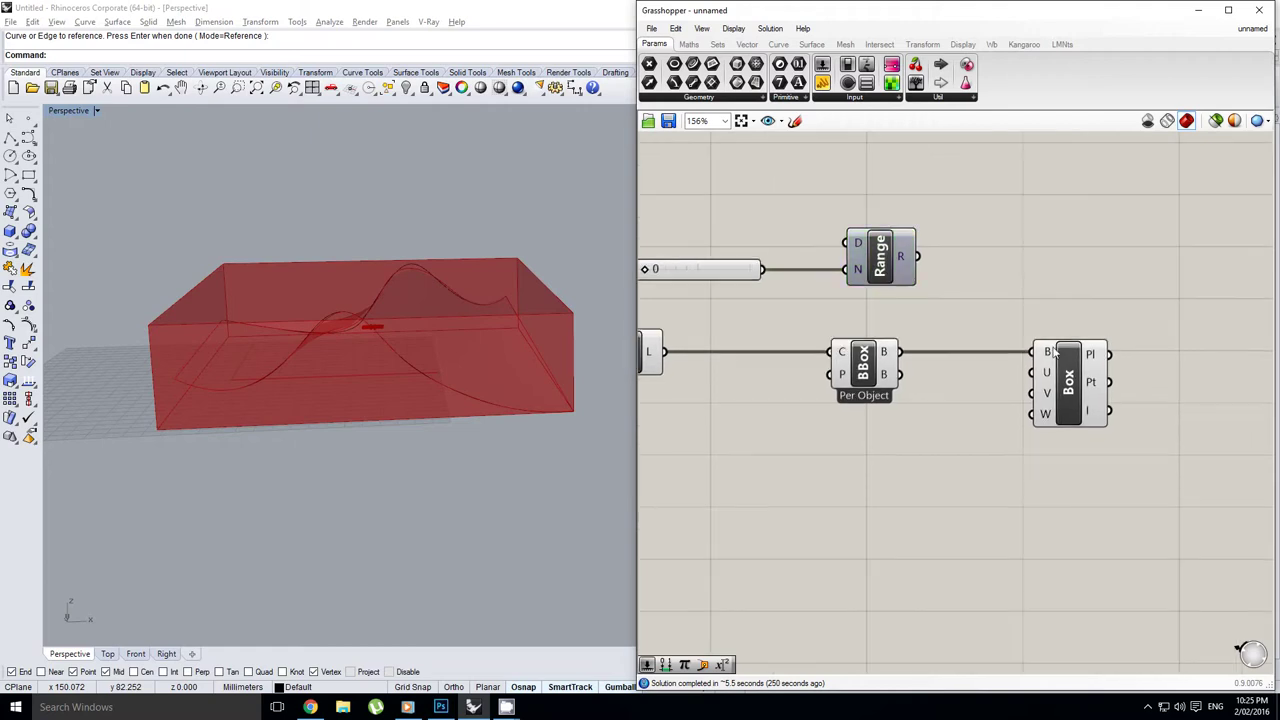
right_click_drag(1037, 362, 1015, 361)
mouse_move(1026, 374)
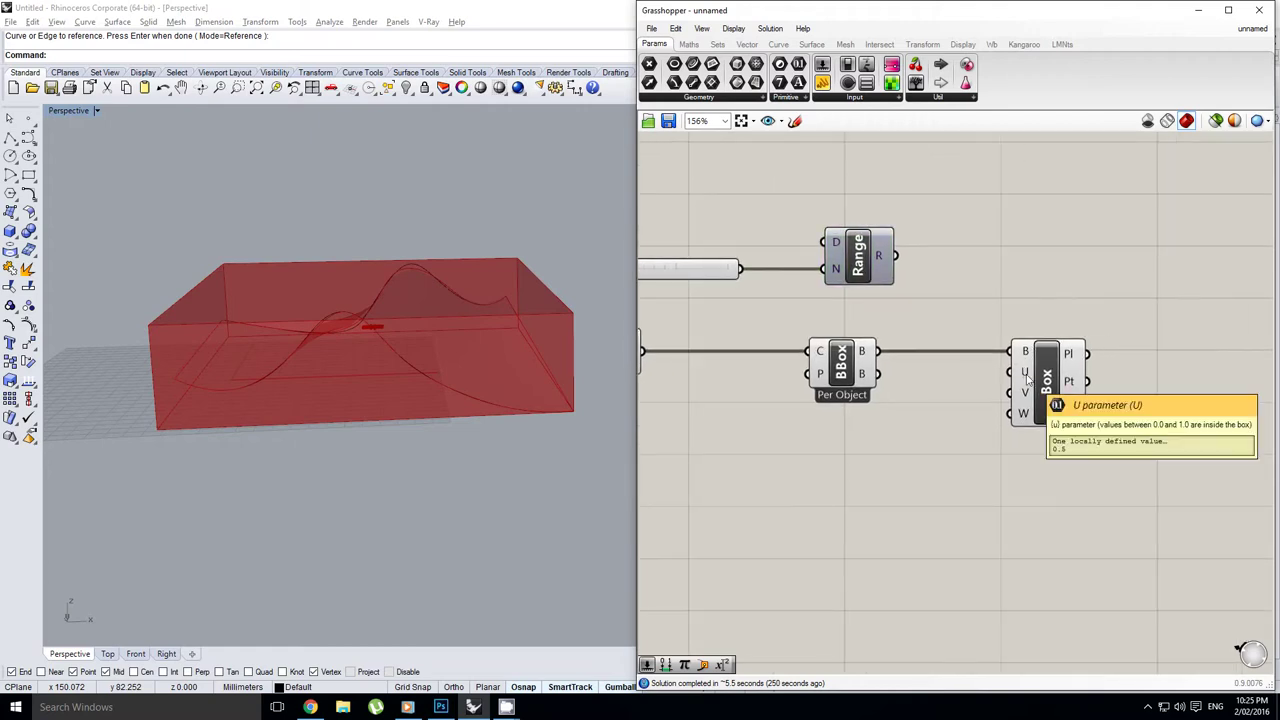
Step: Move the Evaluate Box farther from the Bounding Box and connect the Range output to its U and V inputs
left_click_drag(1045, 380, 1072, 383)
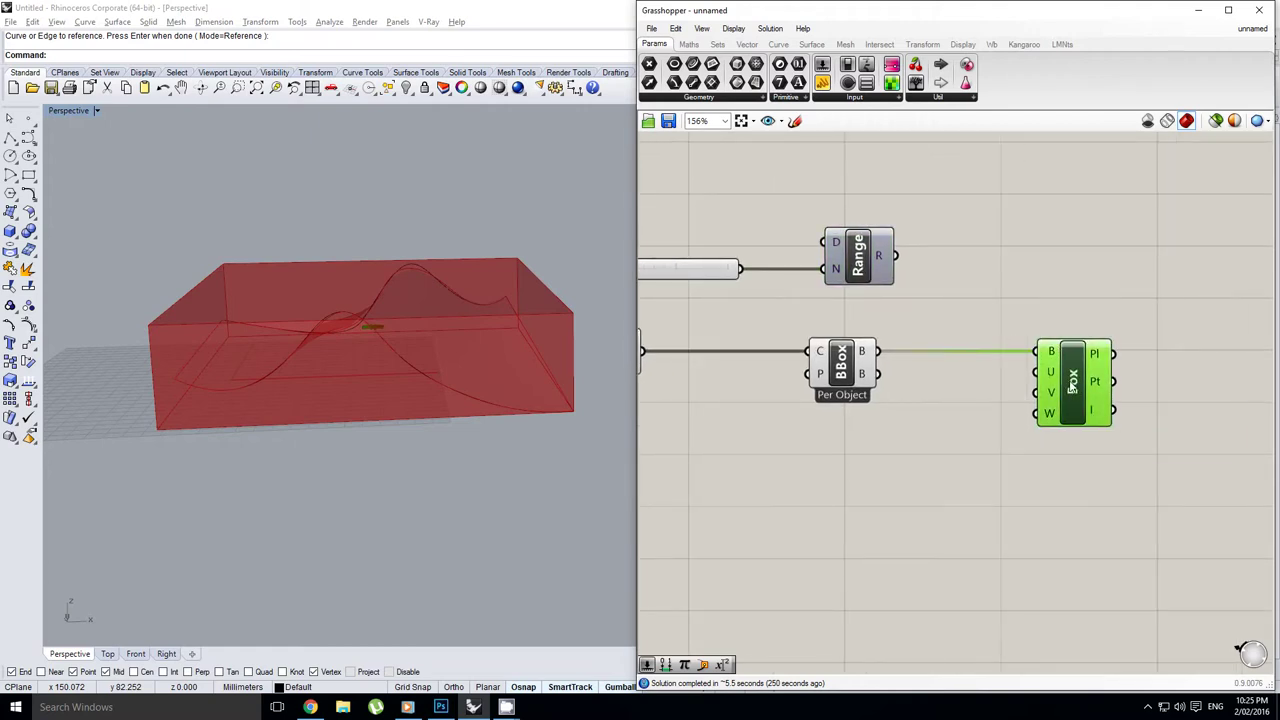
scroll(1072, 385, "up", 1)
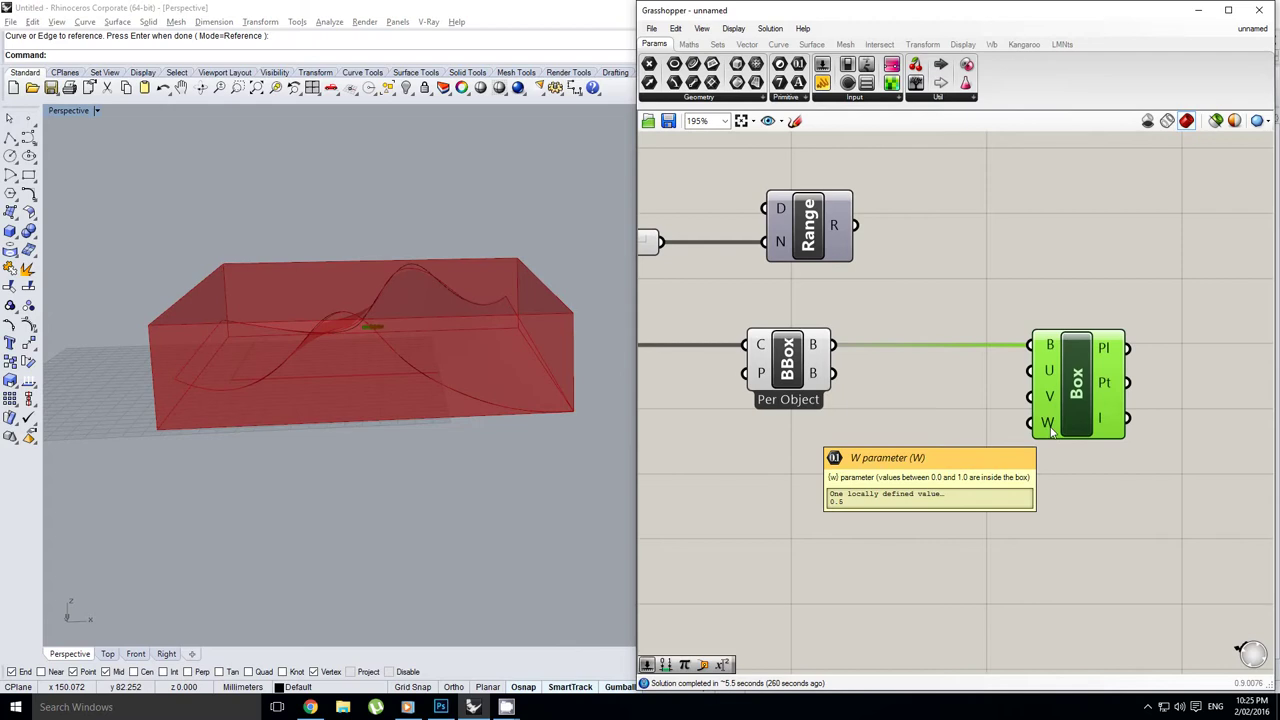
right_click_drag(467, 306, 386, 403)
right_click_drag(328, 359, 354, 350)
right_click_drag(981, 330, 1155, 386)
left_click(1006, 370)
right_click_drag(1042, 289, 940, 297)
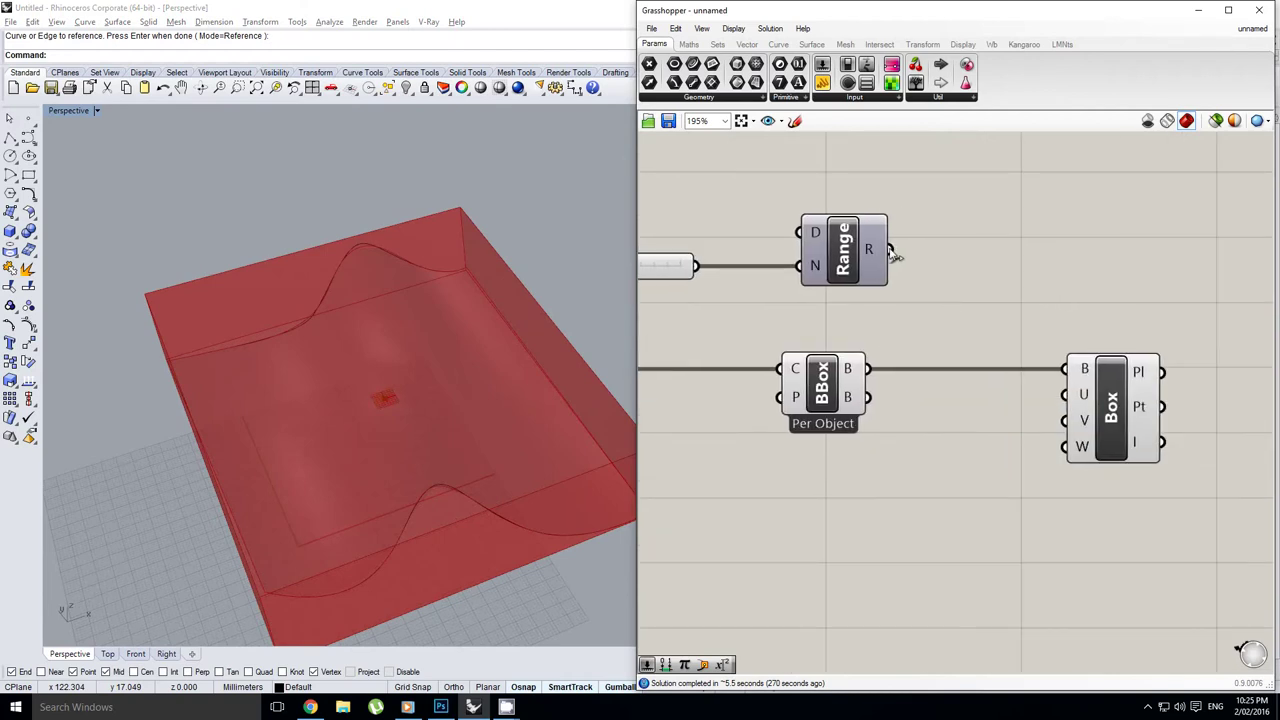
left_click_drag(890, 250, 1064, 394)
left_click_drag(898, 256, 1066, 421)
Step: Set the slider feeding the Range component's N input to 4
right_click_drag(862, 362, 1074, 362)
left_click(760, 267)
left_click_drag(767, 273, 818, 275)
right_click_drag(455, 362, 322, 332)
right_click_drag(1052, 357, 843, 368)
left_click(891, 270)
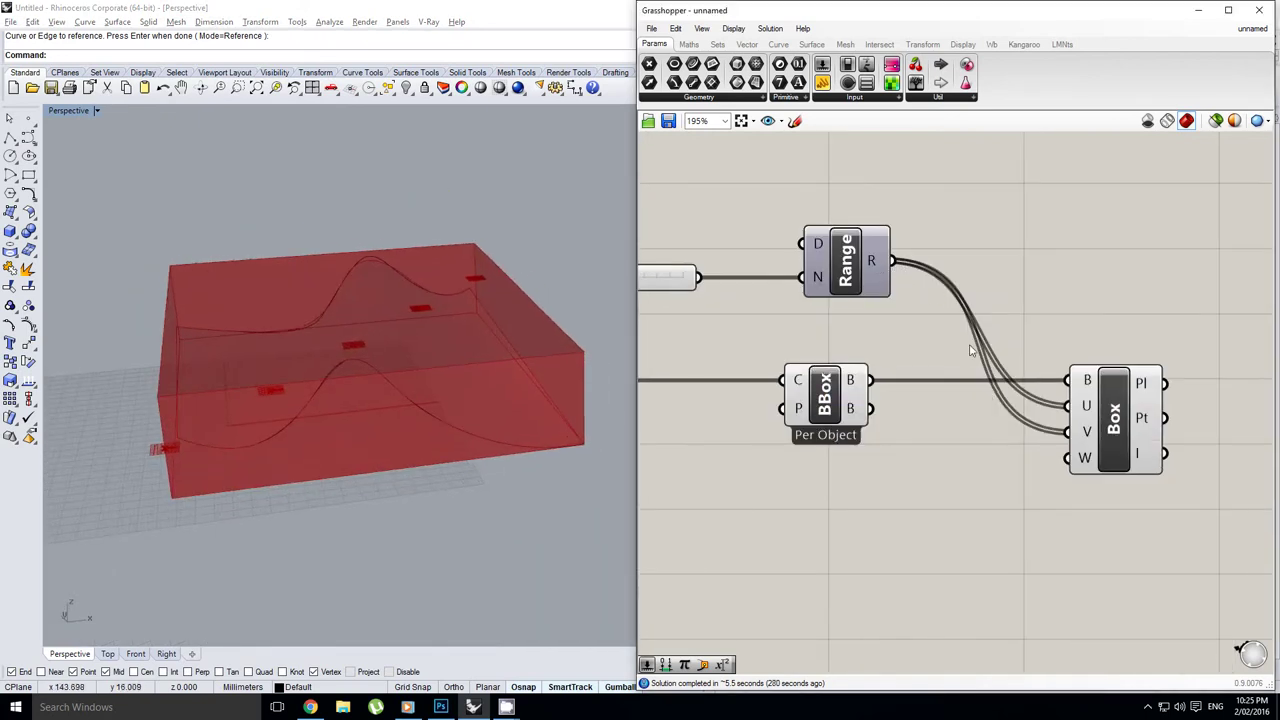
Step: Check the values inherited by the Evaluate Box's U and V inputs against the points in the viewport
right_click_drag(1082, 416, 1036, 411)
scroll(1036, 411, "up", 1)
mouse_move(1041, 403)
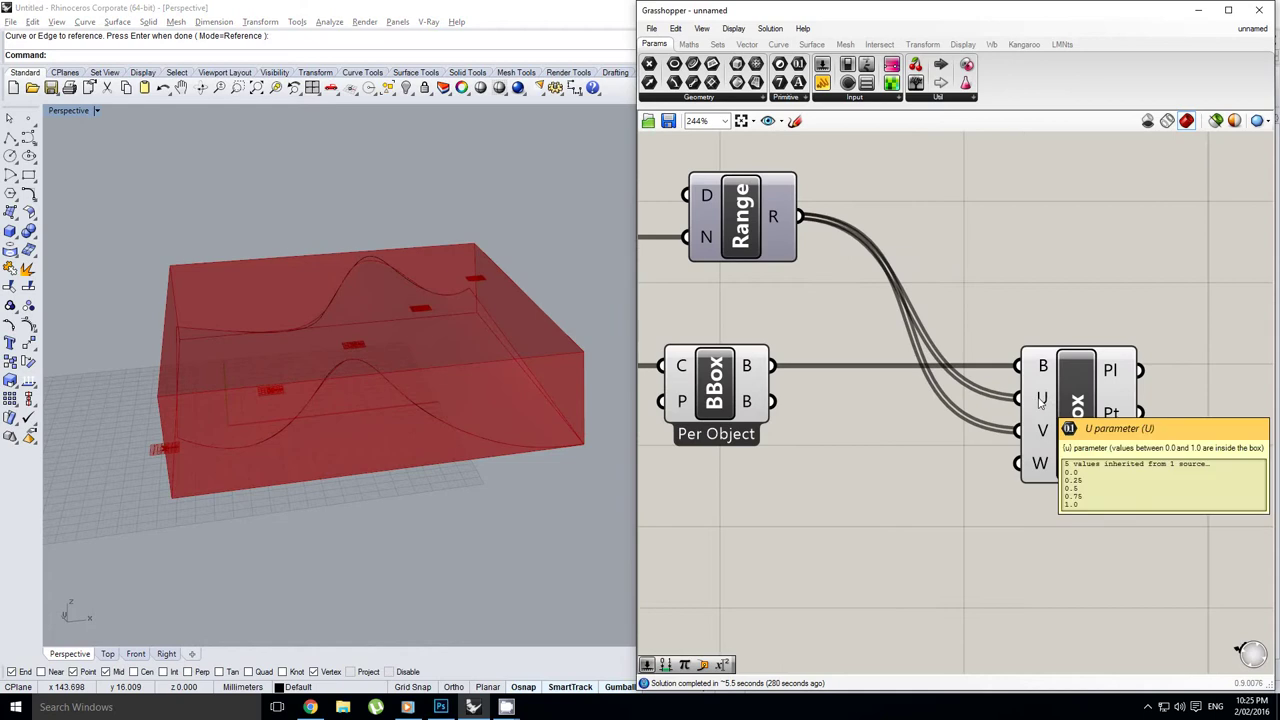
mouse_move(1048, 432)
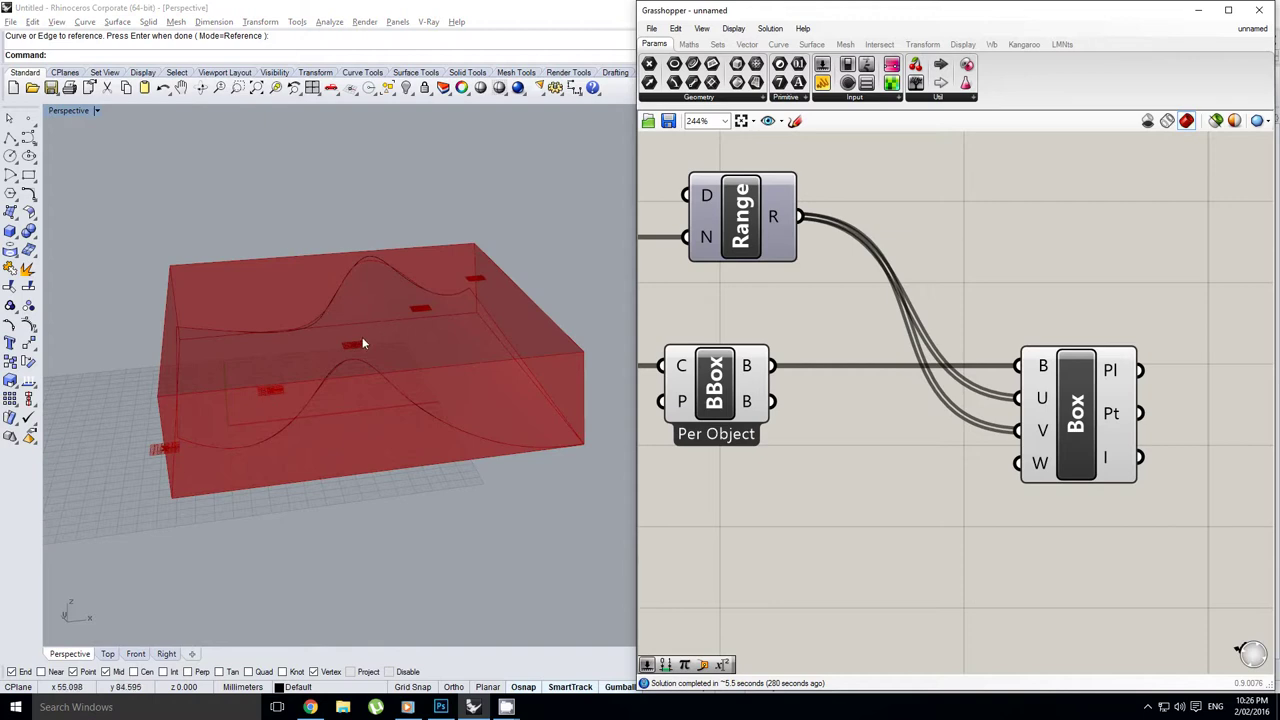
right_click_drag(964, 291, 1010, 315)
left_click(1021, 301)
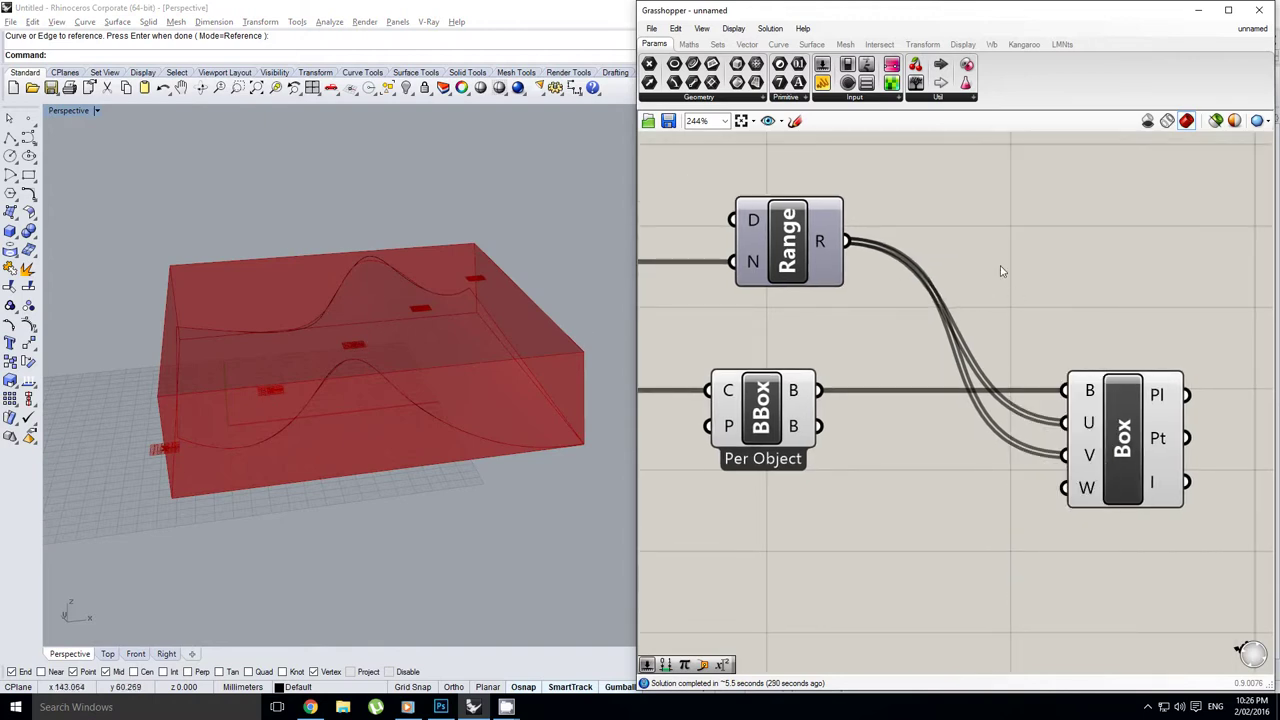
Step: Add a Cross Reference component between the Range and Evaluate Box components
double_click(1001, 266)
type("creoss")
key("BackSpace")
key("BackSpace")
key("BackSpace")
key("BackSpace")
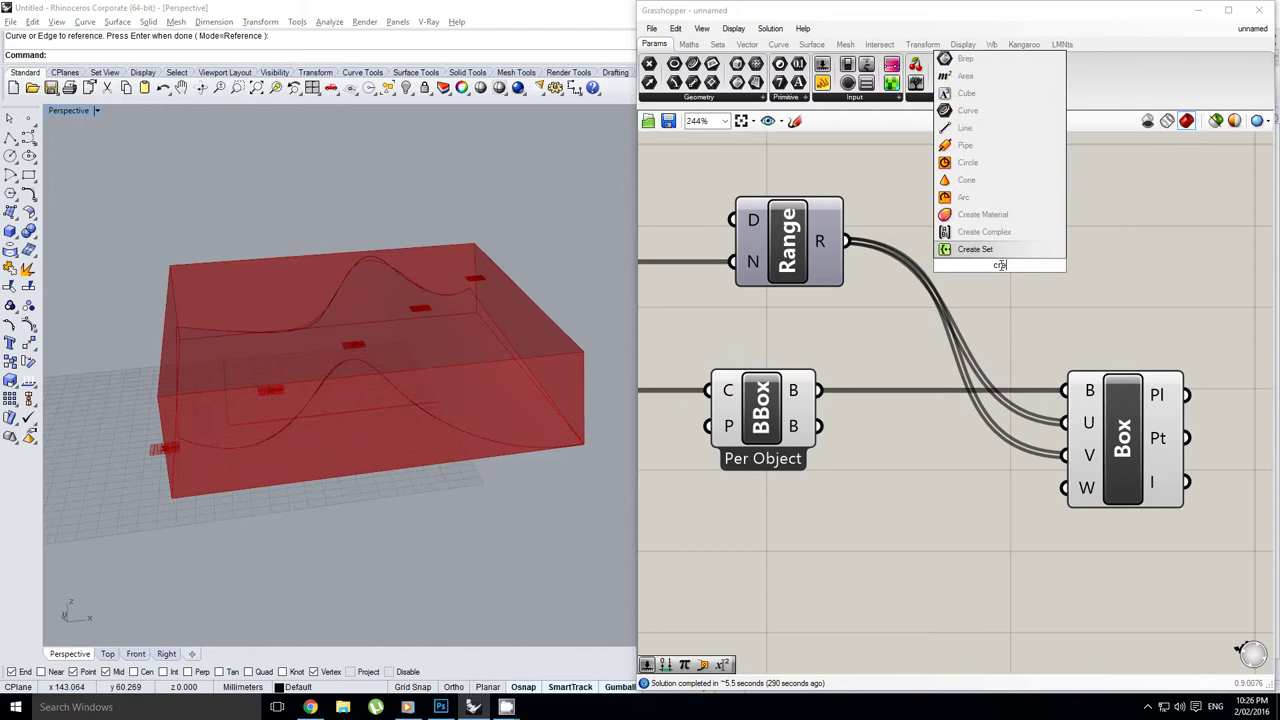
key("Return")
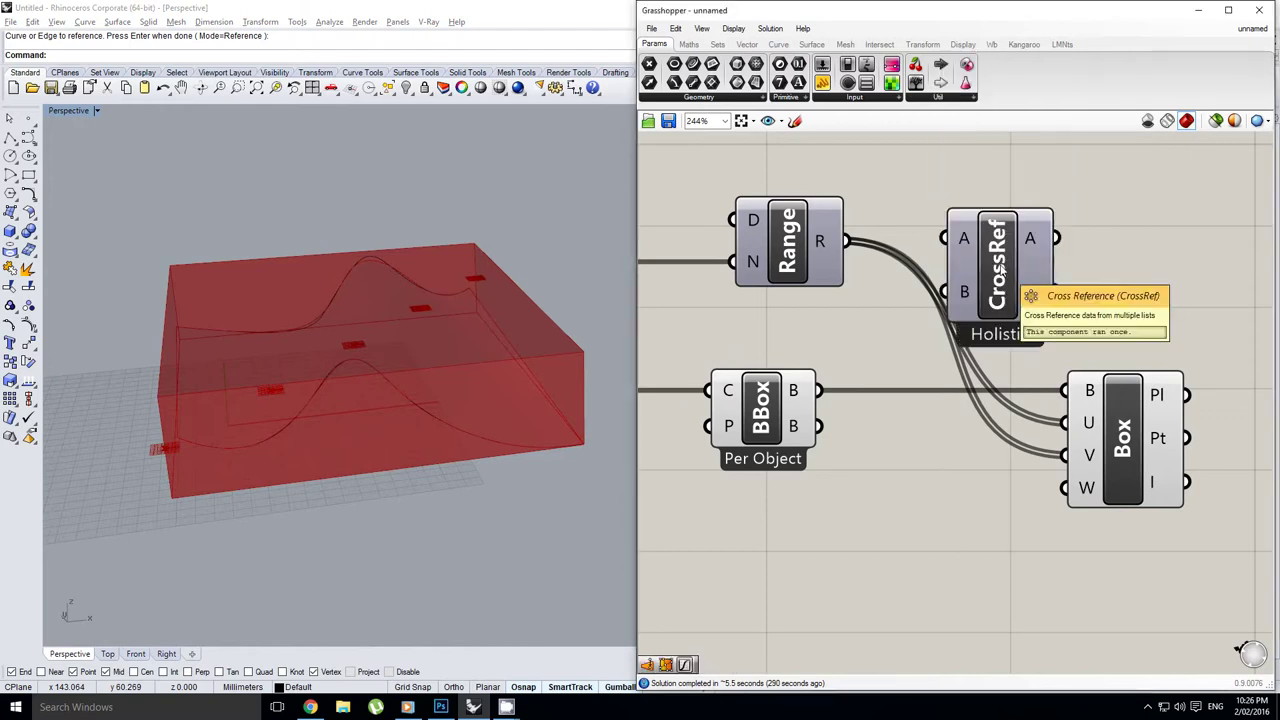
Step: Connect the Range output to both the A and B inputs of the Cross Reference component
left_click_drag(851, 241, 964, 241)
left_click(1003, 265)
left_click_drag(847, 241, 955, 295)
right_click_drag(1078, 306, 949, 289)
Step: Shift the Evaluate Box to make room and connect Cross Reference outputs A and B to its U and V inputs
left_click_drag(1001, 387, 1165, 387)
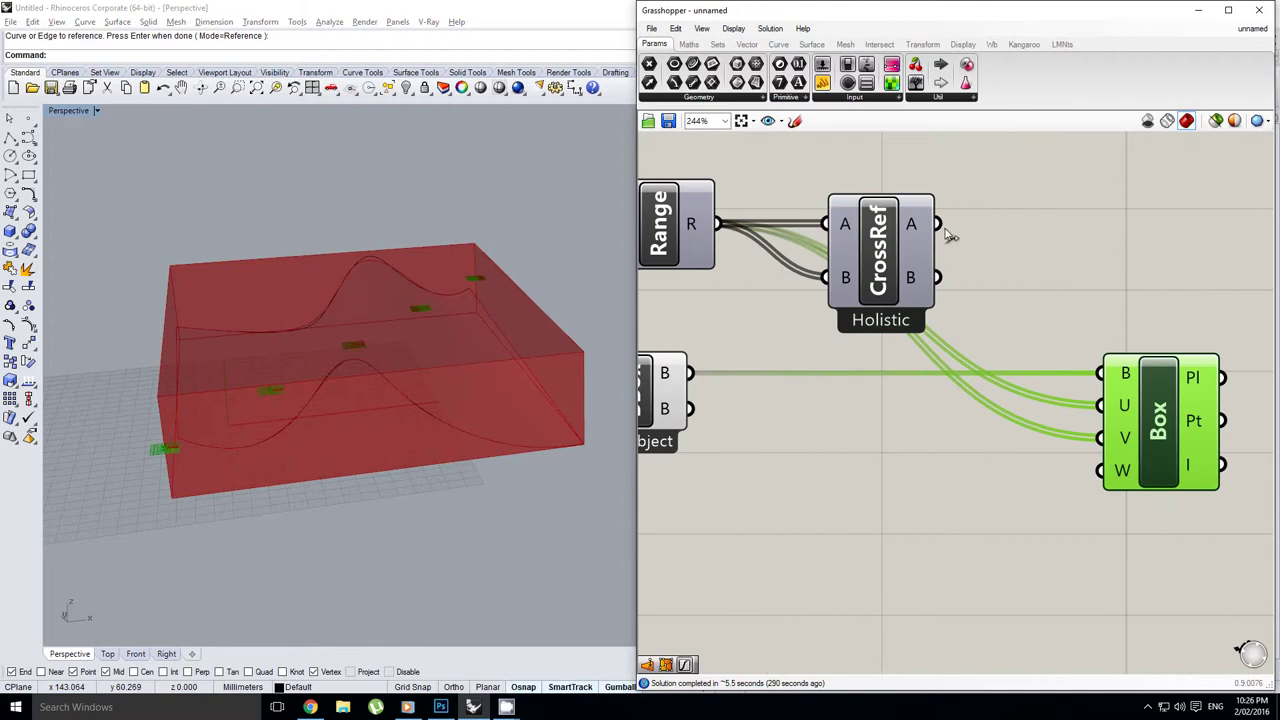
left_click_drag(940, 226, 1096, 407)
left_click_drag(939, 279, 1092, 435)
right_click_drag(563, 357, 433, 360)
scroll(446, 360, "down", 3)
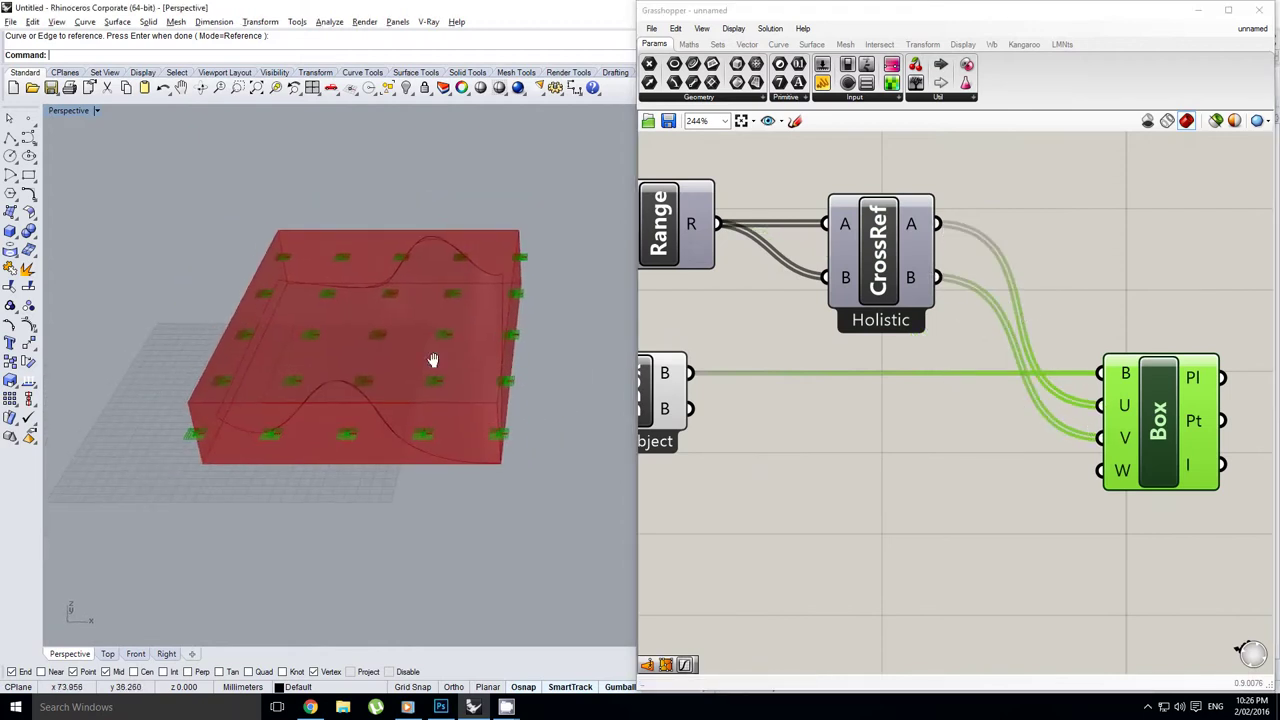
Step: Add a number slider below the Cross Reference component and connect it to the Evaluate Box's W input
right_click_drag(979, 421, 907, 393)
left_click(909, 393)
scroll(1012, 387, "down", 2)
right_click(979, 409)
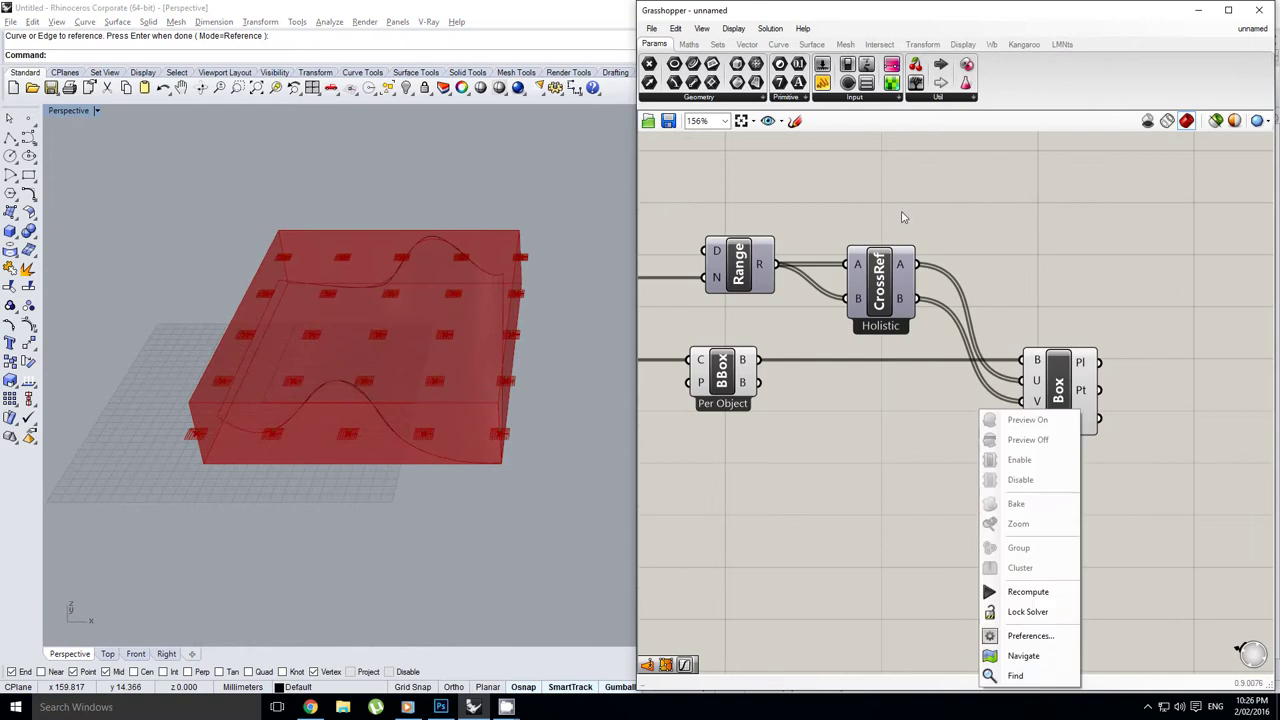
left_click(821, 60)
left_click(822, 64)
left_click(878, 441)
scroll(882, 445, "up", 1)
right_click_drag(963, 454, 893, 452)
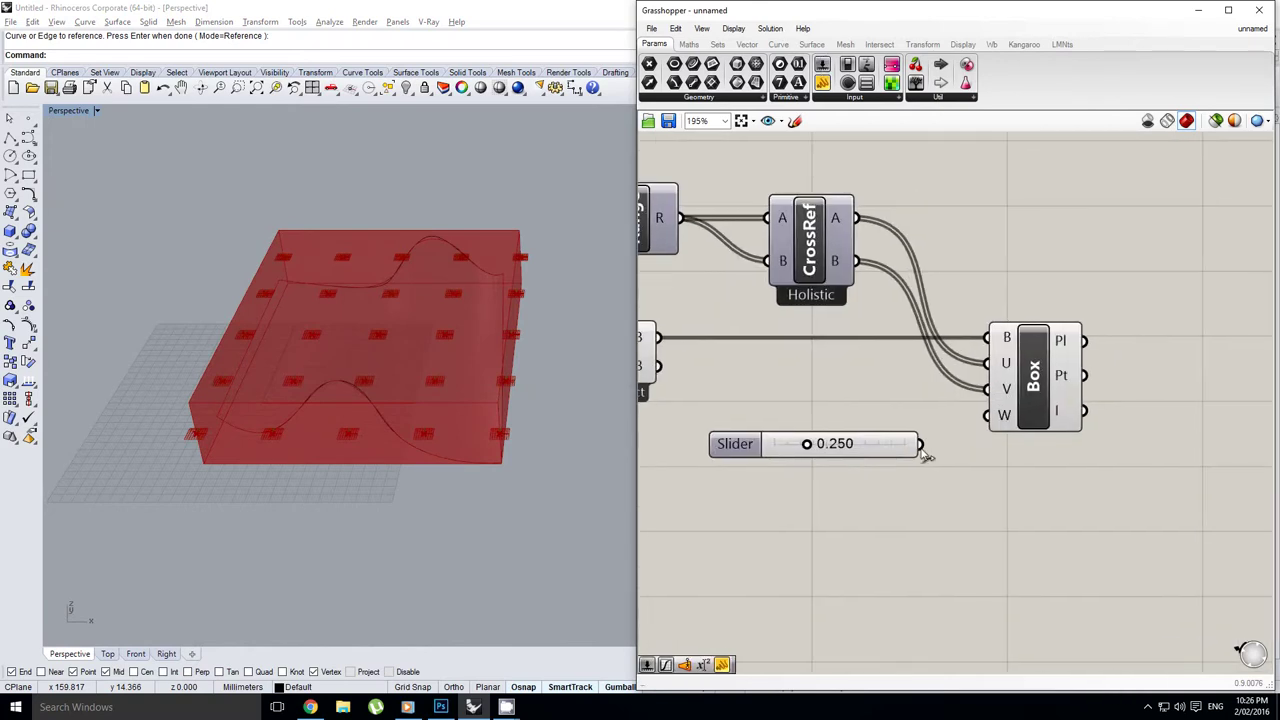
left_click_drag(921, 448, 1003, 426)
Step: Reposition the W parameter slider and set its value to 0.365
right_click_drag(825, 444, 839, 430)
left_click_drag(801, 431, 735, 458)
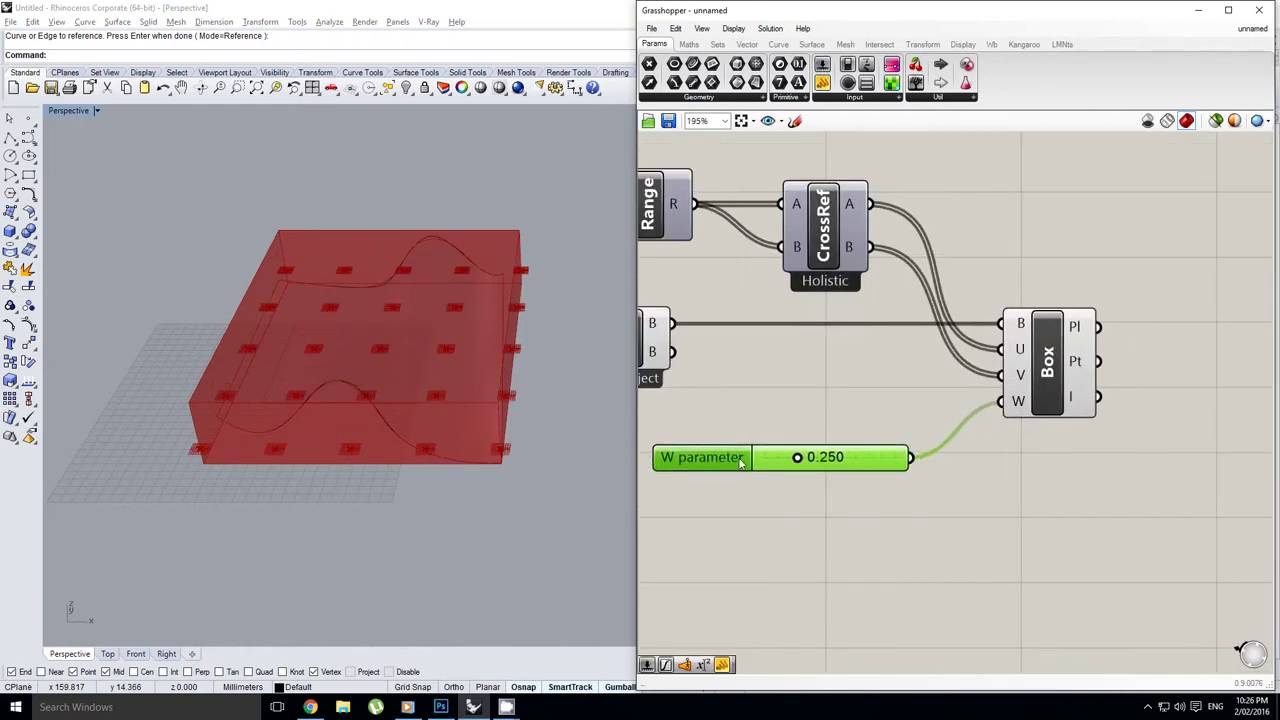
right_click_drag(760, 458, 802, 443)
scroll(843, 439, "up", 2)
mouse_move(843, 446)
left_mouse_down()
mouse_move(903, 452)
mouse_move(800, 458)
mouse_move(906, 460)
mouse_move(866, 457)
left_mouse_up()
right_click_drag(976, 360, 783, 378)
scroll(782, 384, "down", 3)
Step: Add a Surface Closest Point component and connect the Evaluate Box's Pt output to its P input
left_click(1116, 361)
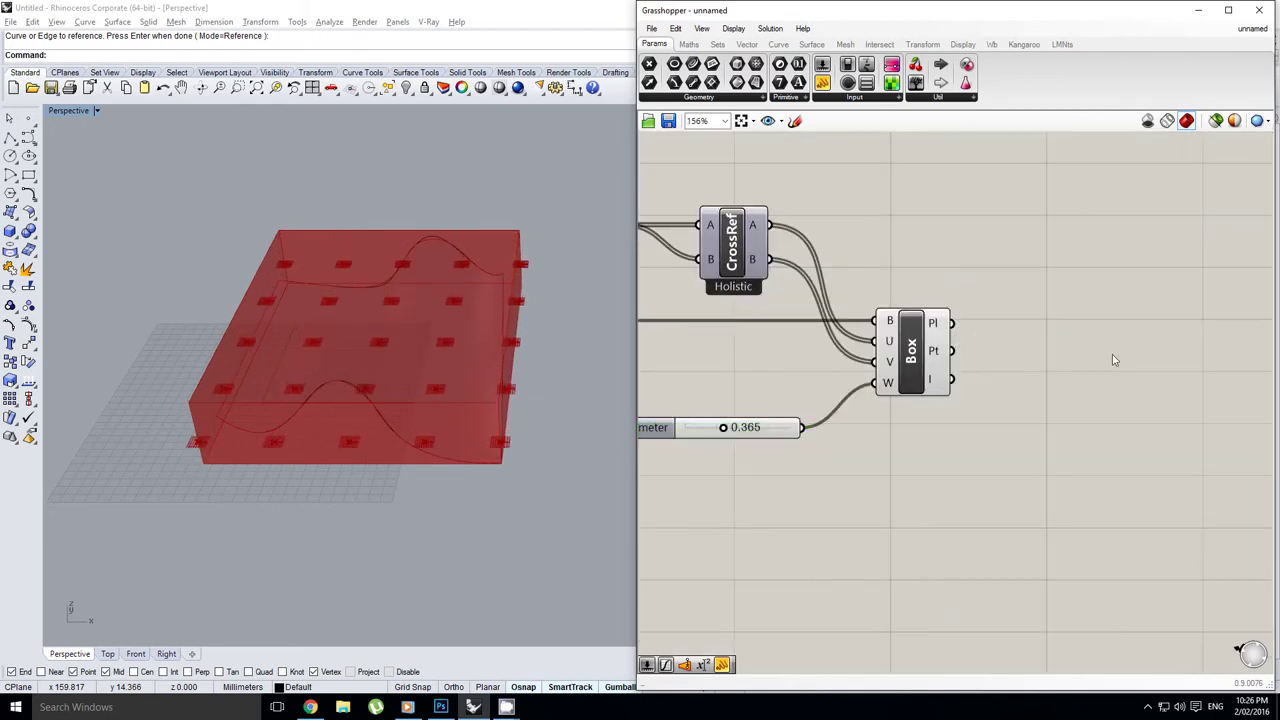
double_click(1105, 358)
type("s")
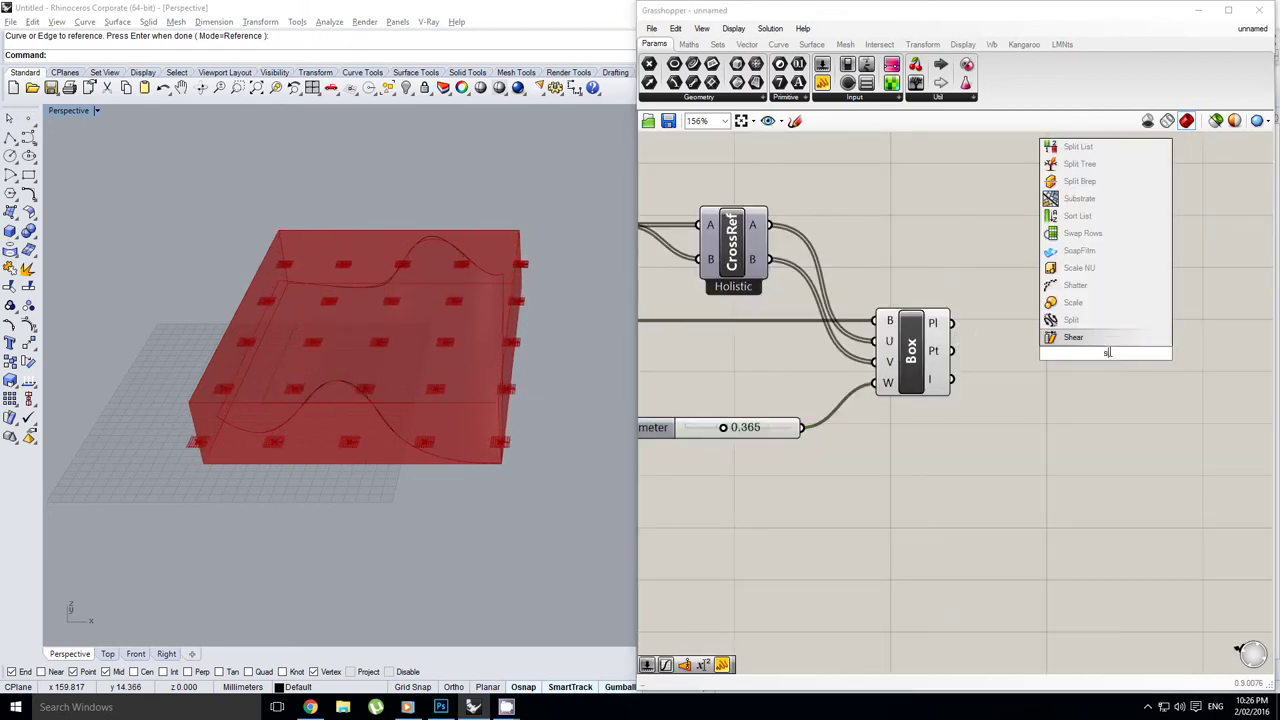
type("rf closes")
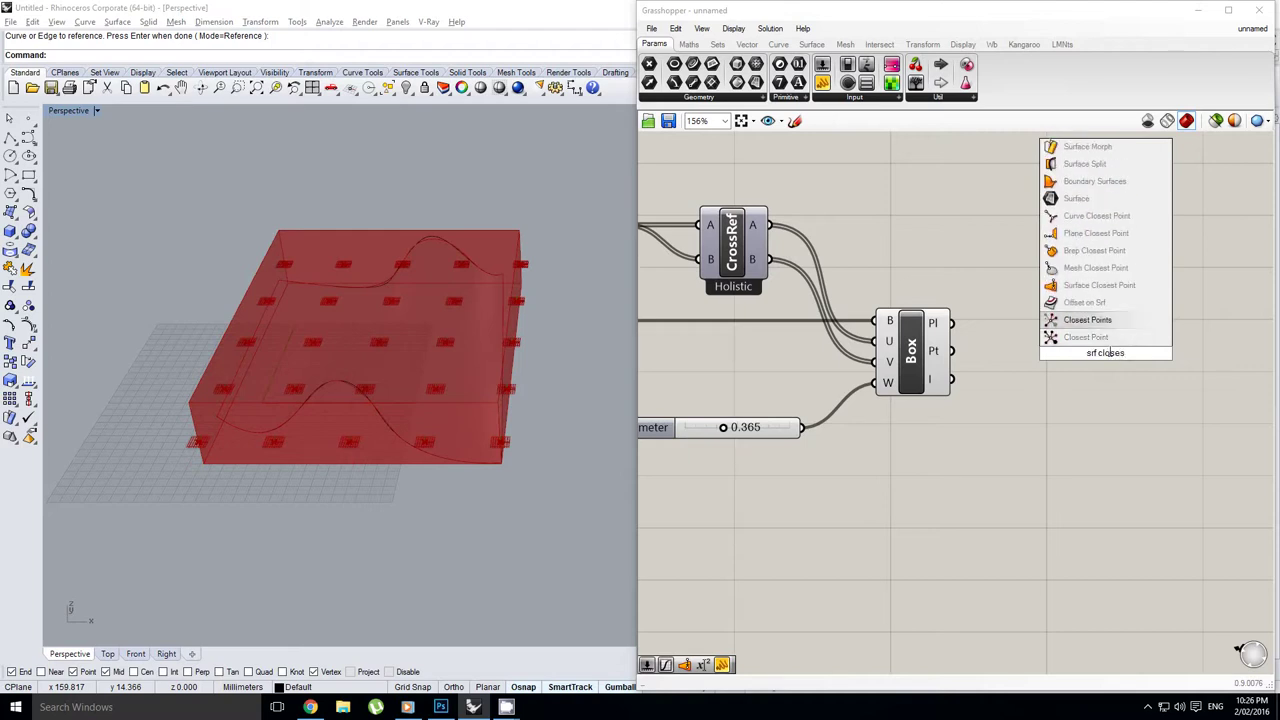
left_click(1100, 286)
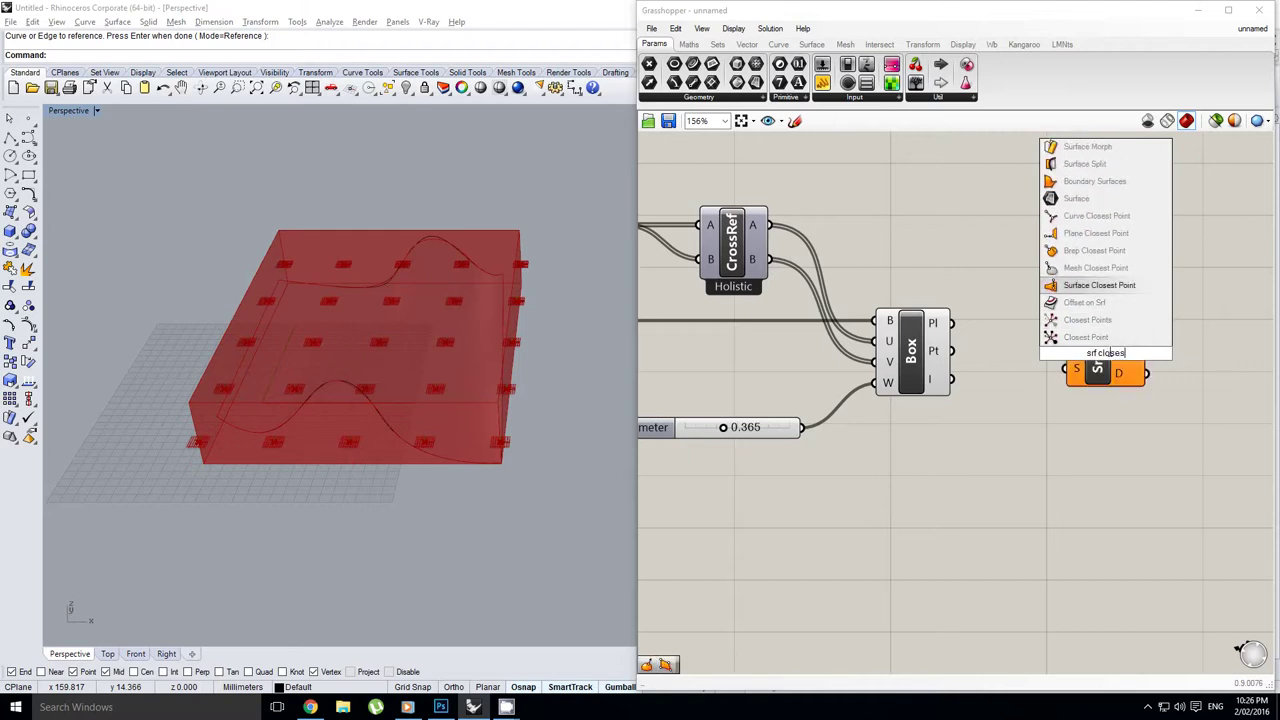
right_click_drag(1057, 315, 1037, 316)
left_click_drag(934, 353, 1098, 358)
Step: Connect the Loft output to the S input of the Surface Closest Point component
scroll(1100, 357, "down", 2)
right_click_drag(894, 393, 973, 393)
right_click_drag(761, 329, 873, 334)
scroll(1108, 335, "down", 1)
scroll(1058, 334, "up", 1)
right_click(873, 334)
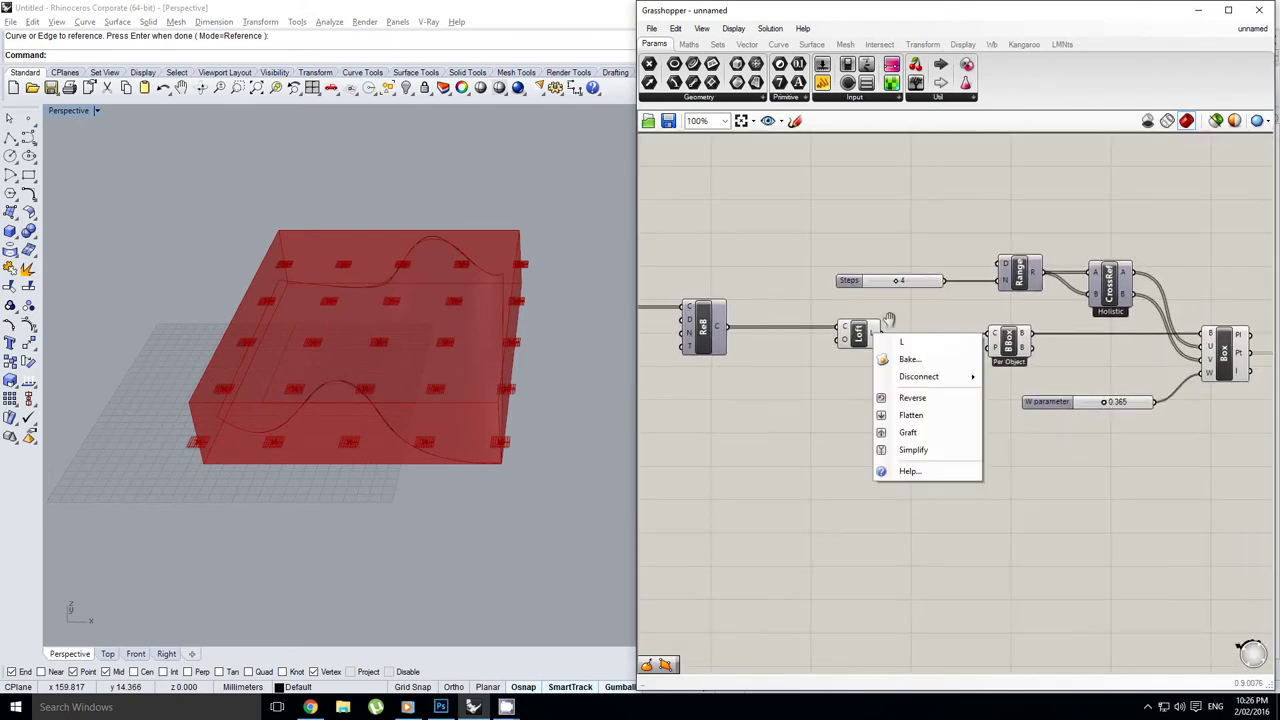
scroll(891, 320, "up", 1)
left_click(892, 328)
scroll(822, 360, "down", 3)
left_click_drag(881, 340, 1147, 373)
scroll(1144, 386, "up", 2)
right_click_drag(1147, 378, 1050, 390)
Step: Highlight the Surface Closest Point component and examine its points on the surface from the side
left_click(1078, 370)
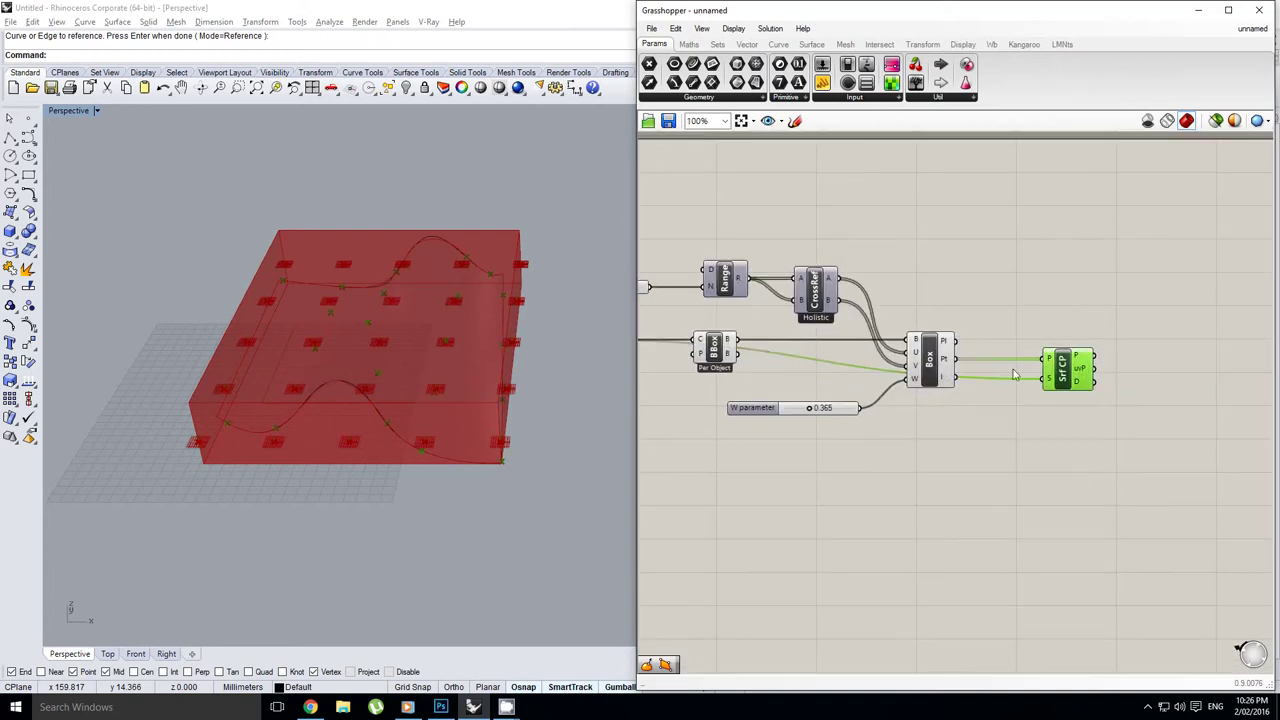
right_click_drag(430, 440, 434, 351)
scroll(434, 352, "up", 4)
right_click_drag(476, 391, 538, 367)
right_click_drag(1096, 340, 1031, 356)
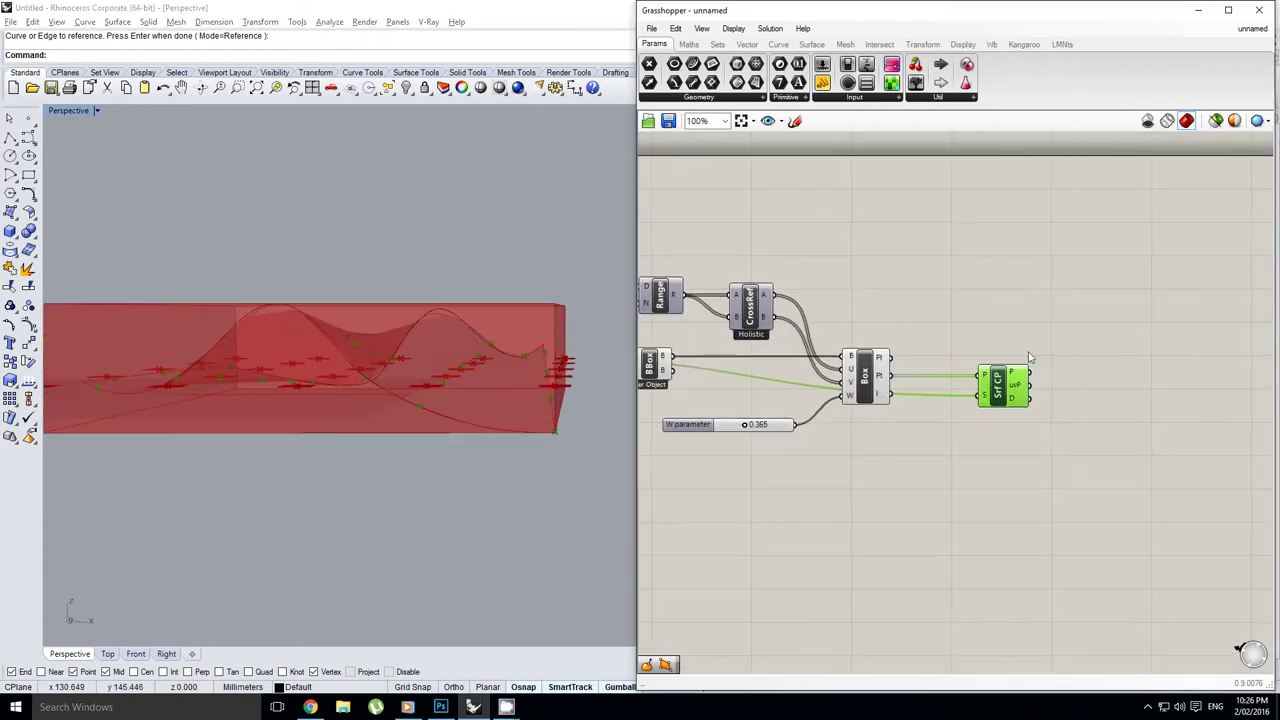
left_click(1024, 355)
Step: Turn off the viewport preview of the Bounding Box component
left_click(861, 386)
middle_click(854, 386)
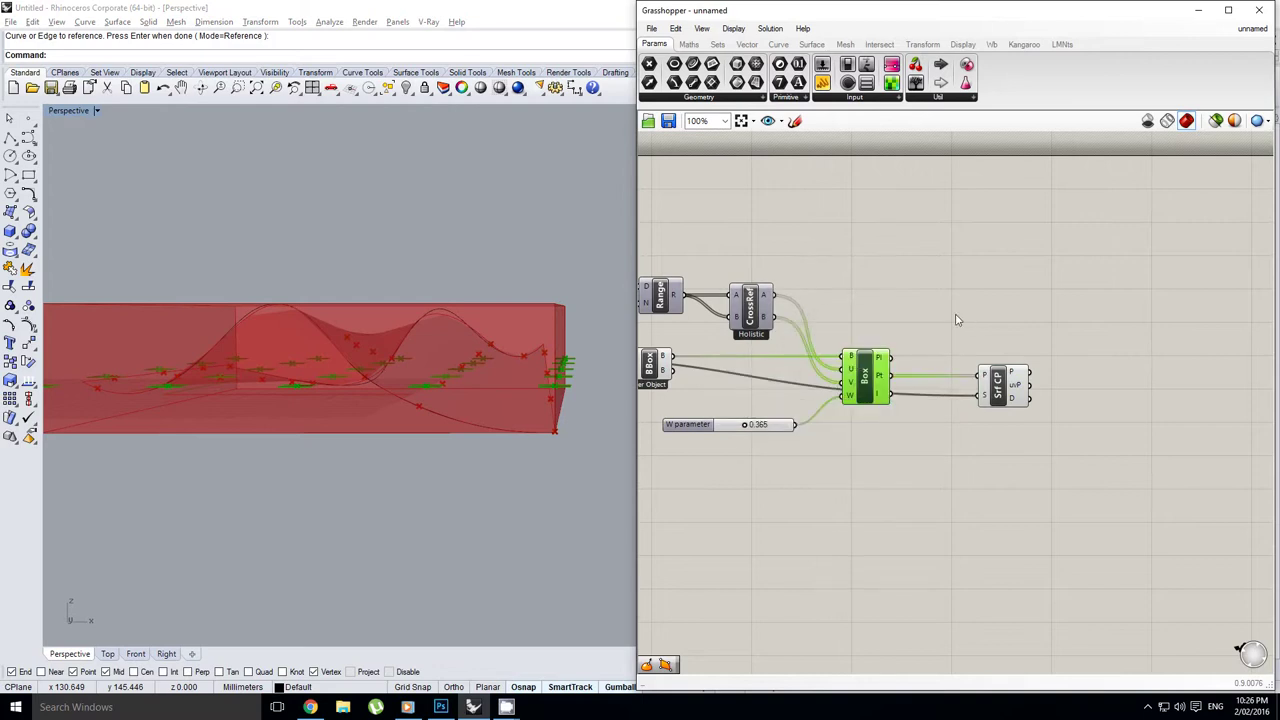
right_click_drag(960, 316, 1122, 315)
left_click(820, 367)
middle_click(820, 367)
left_click(857, 324)
right_click_drag(440, 345, 396, 422)
scroll(445, 356, "up", 1)
scroll(445, 356, "down", 1)
right_click_drag(1112, 361, 912, 379)
Step: Examine the closest points in the viewport and the distance values output by the Surface Closest Point component
left_click(963, 394)
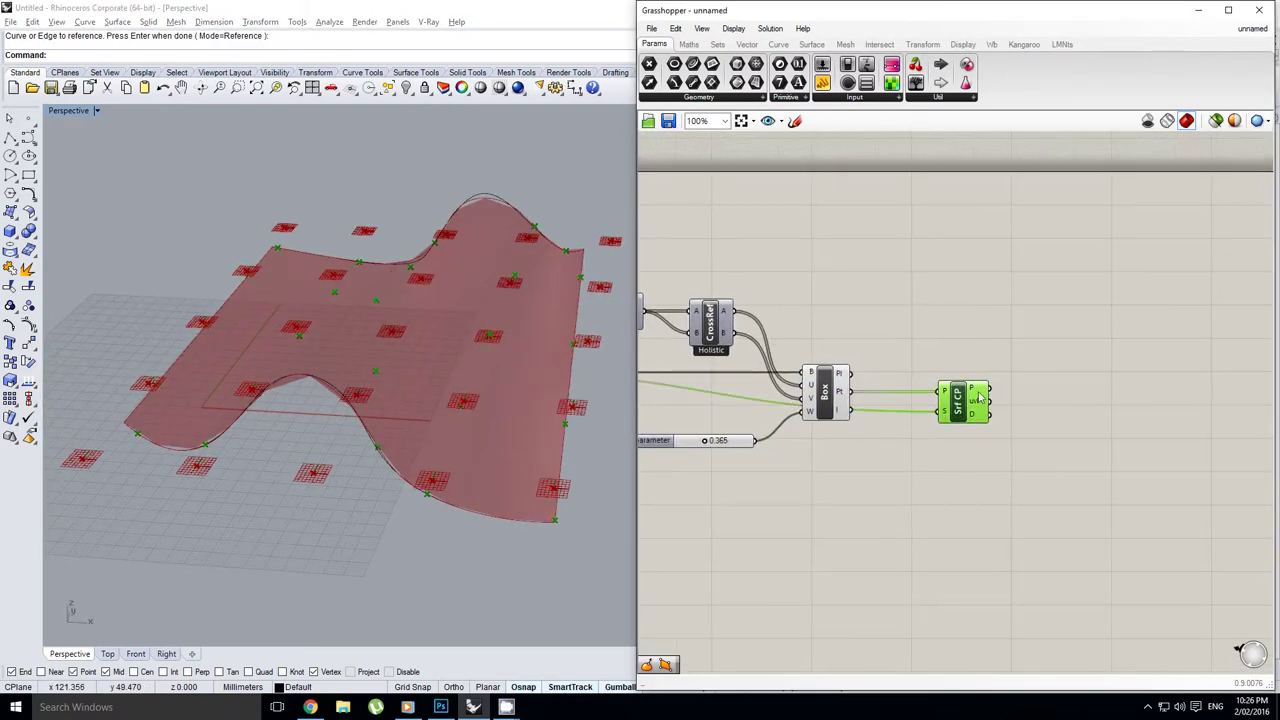
right_click_drag(984, 402, 939, 403)
left_click(1008, 405)
scroll(935, 409, "up", 1)
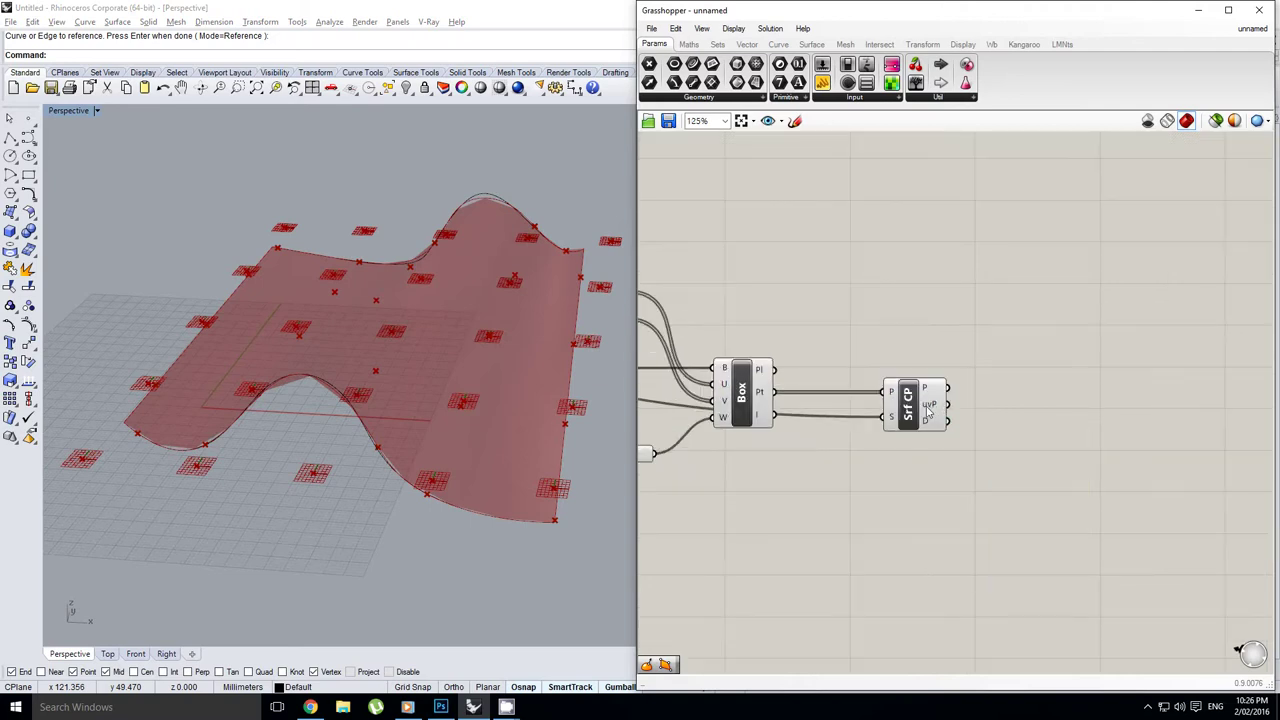
mouse_move(928, 411)
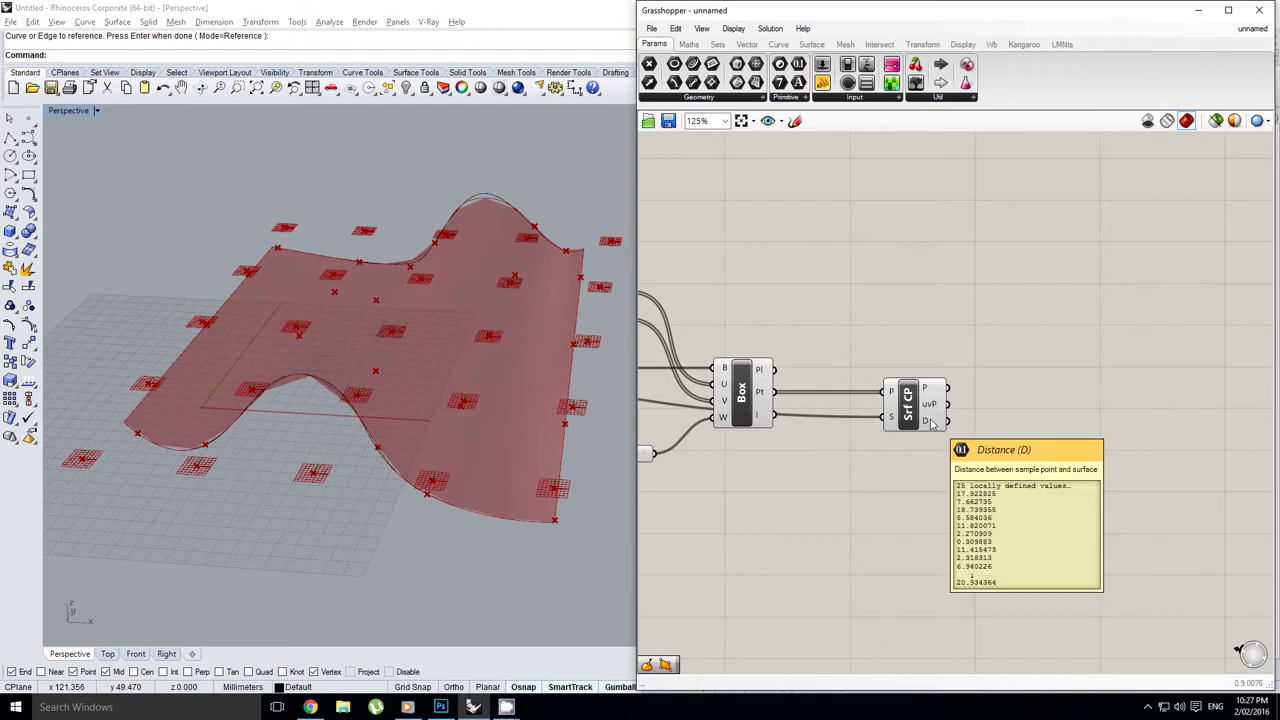
right_click_drag(466, 461, 317, 431)
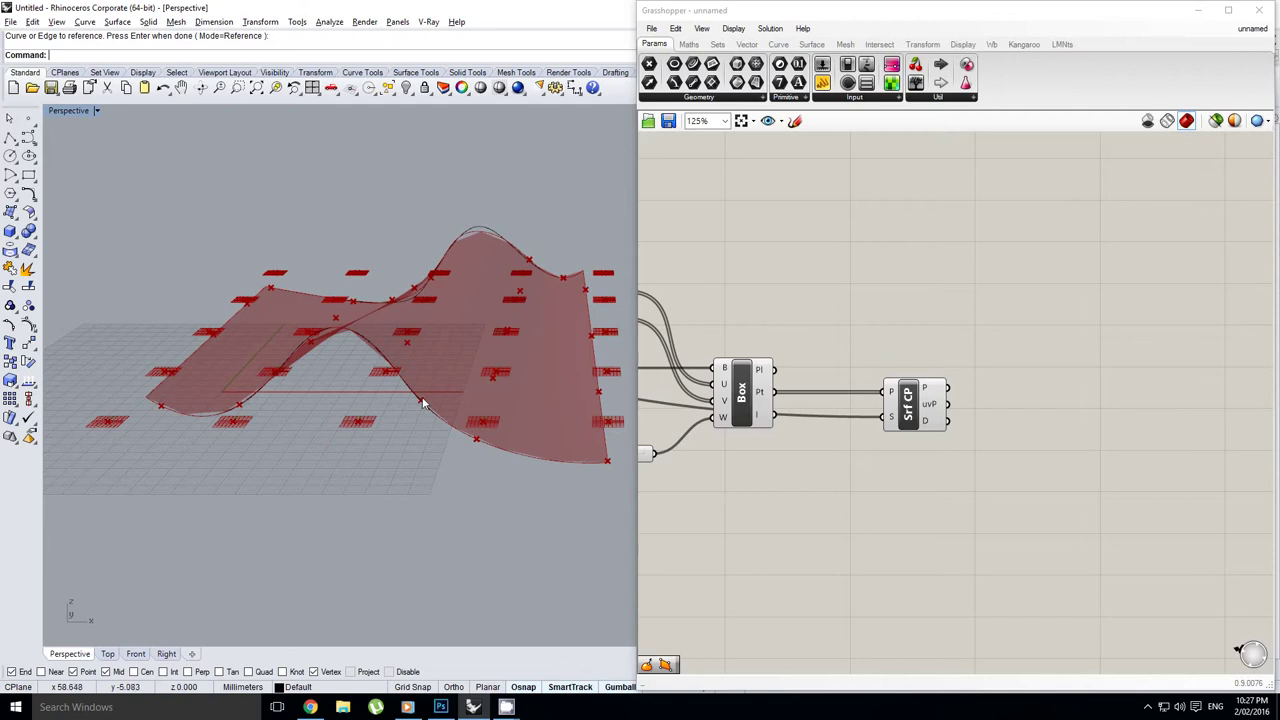
right_click_drag(423, 403, 414, 407)
left_click_drag(414, 407, 422, 417)
key("ctrl+z")
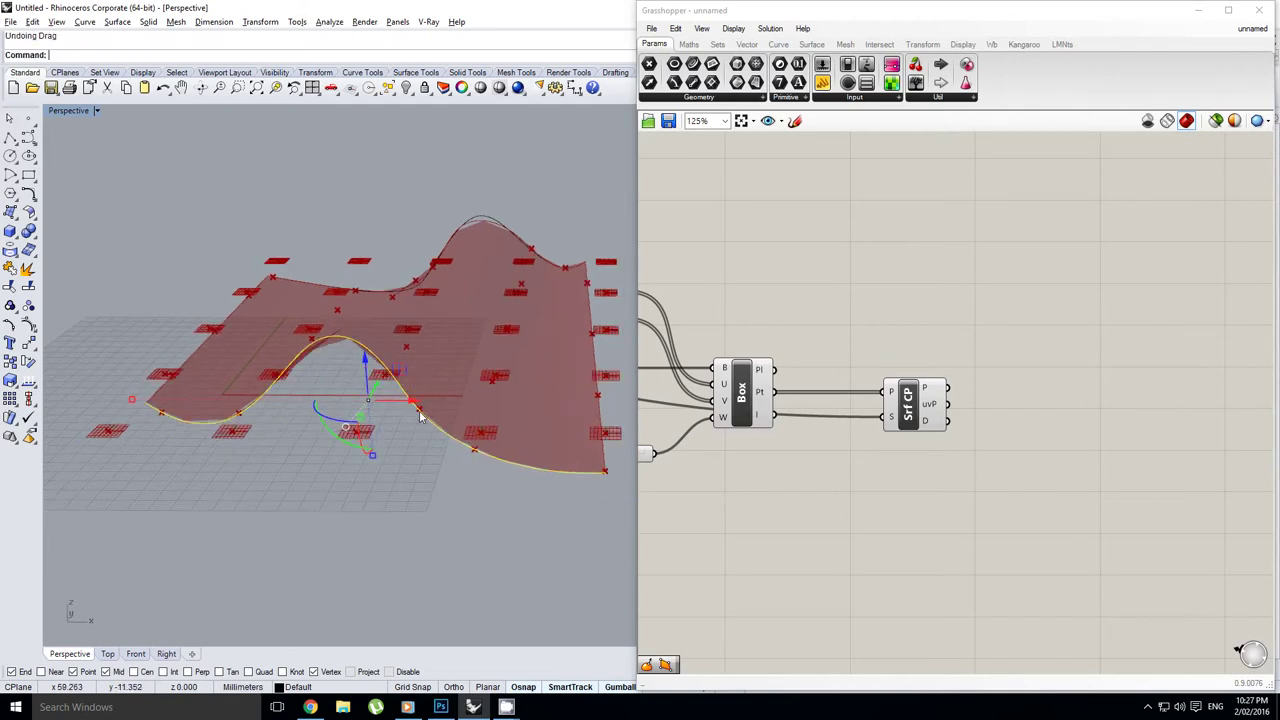
left_click(414, 431)
Step: Add an Evaluate Surface component after the Surface Closest Point component
double_click(1020, 380)
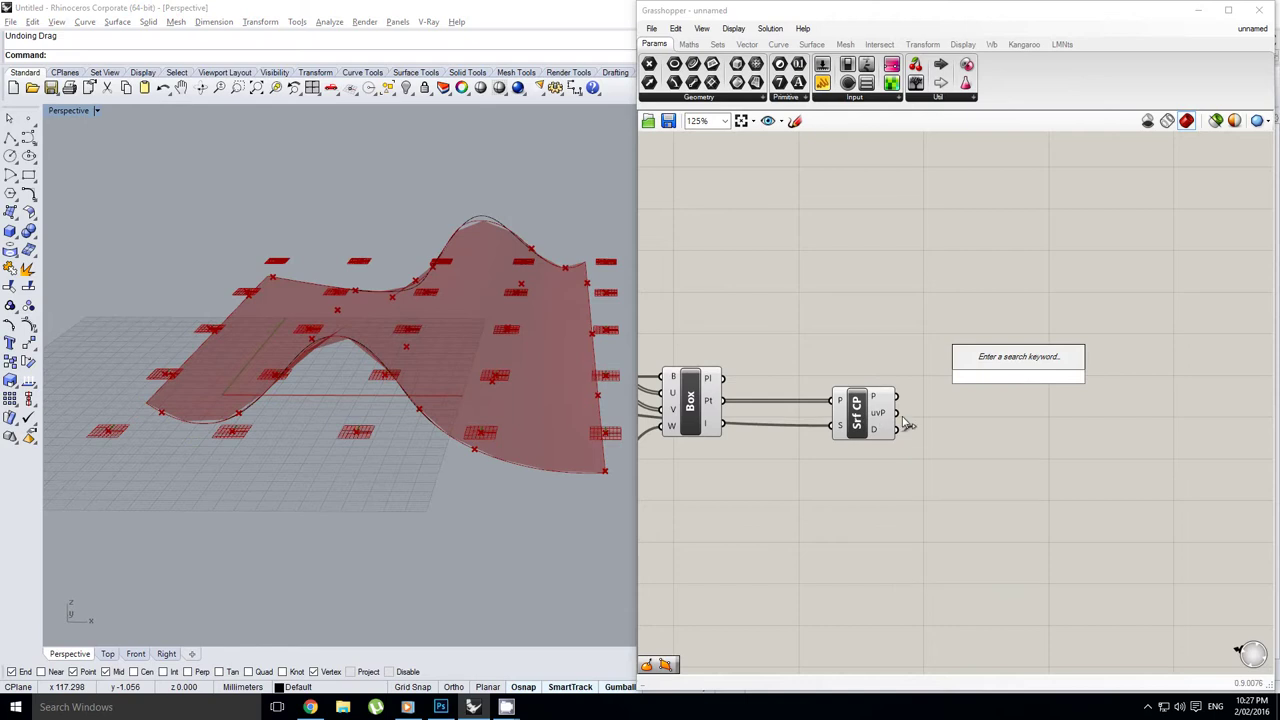
type("eval")
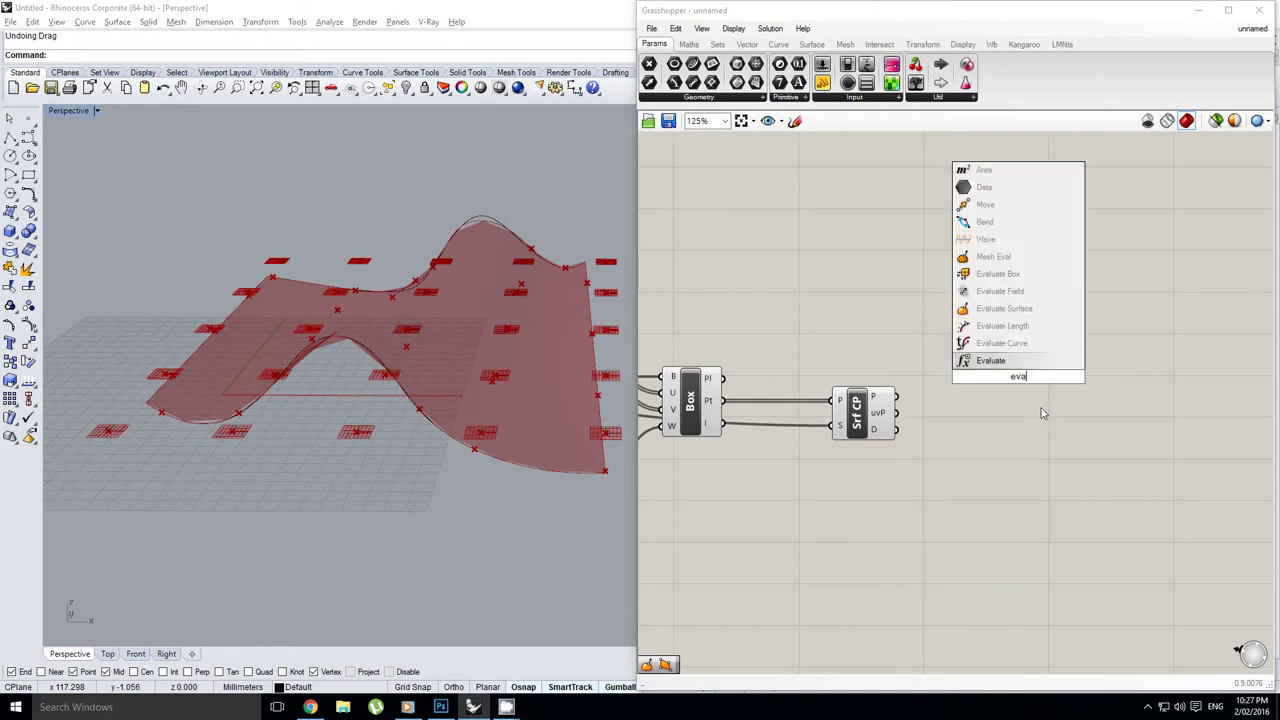
key("Up")
key("Up")
key("Up")
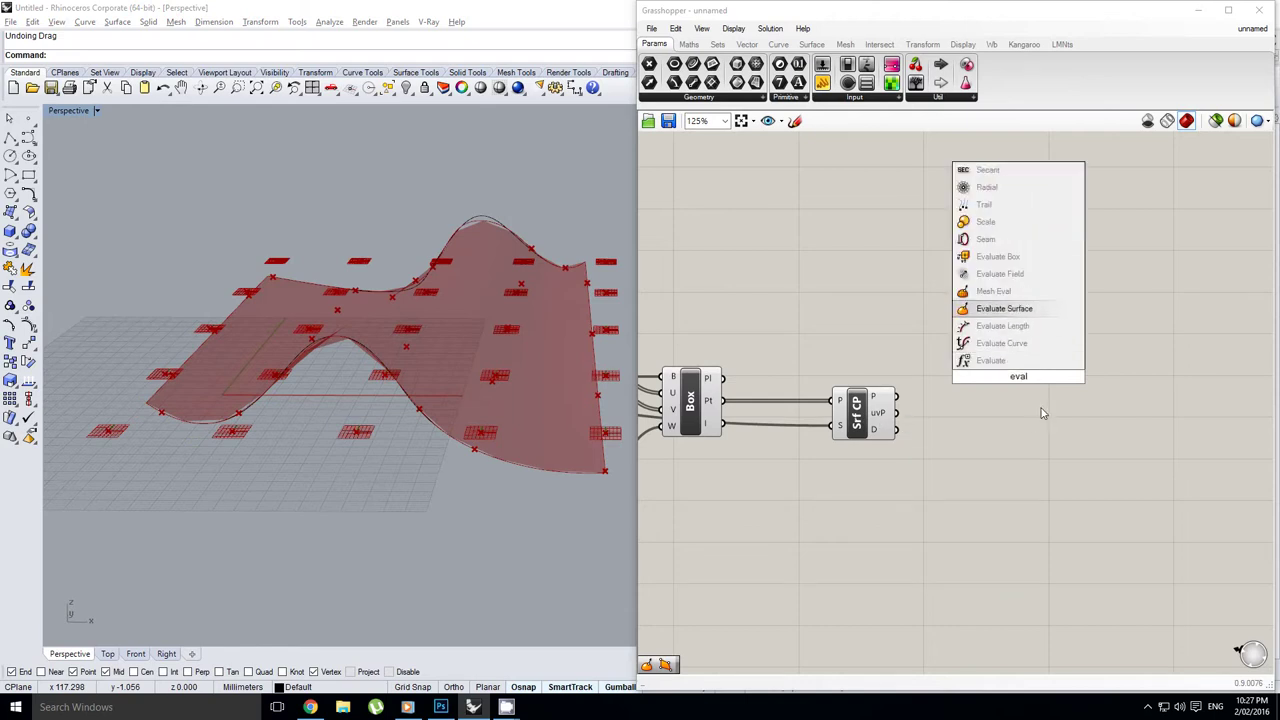
key("Return")
Step: Connect the Loft output to the Evaluate Surface component's S input
scroll(818, 328, "down", 4)
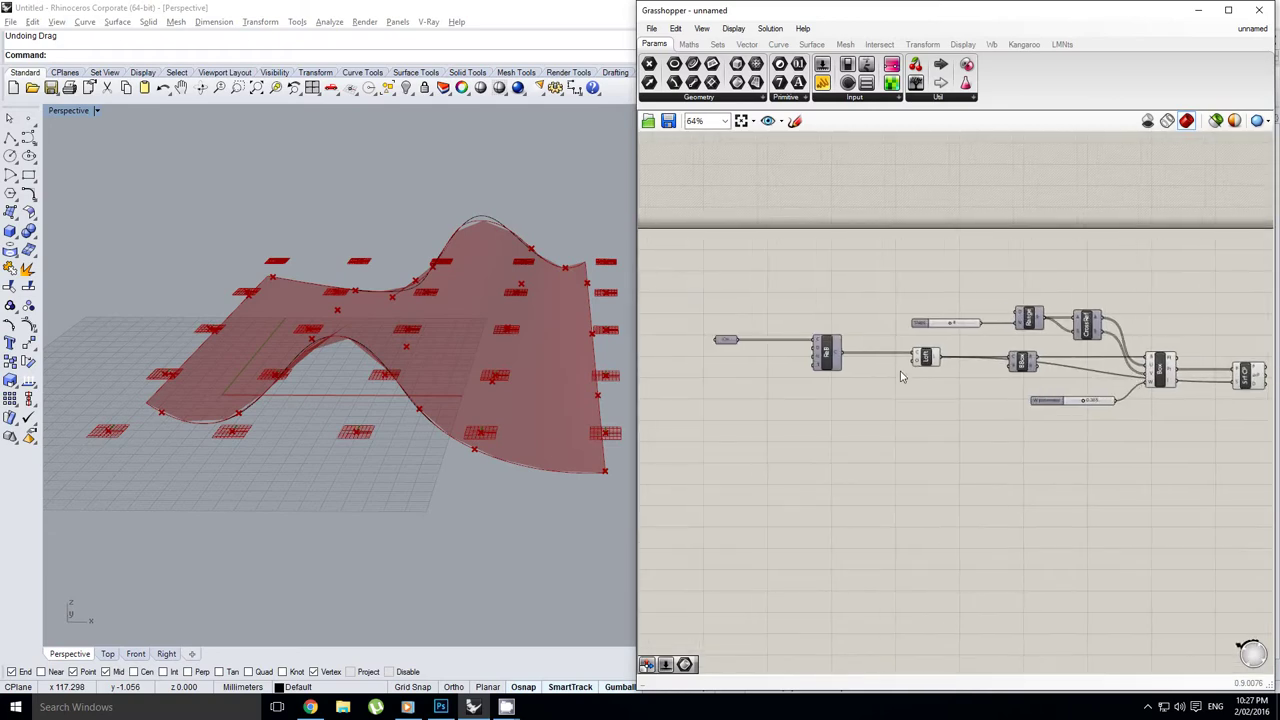
scroll(860, 379, "down", 4)
left_click_drag(860, 379, 1005, 377)
scroll(1056, 371, "up", 6)
right_click(910, 416)
left_click(943, 411)
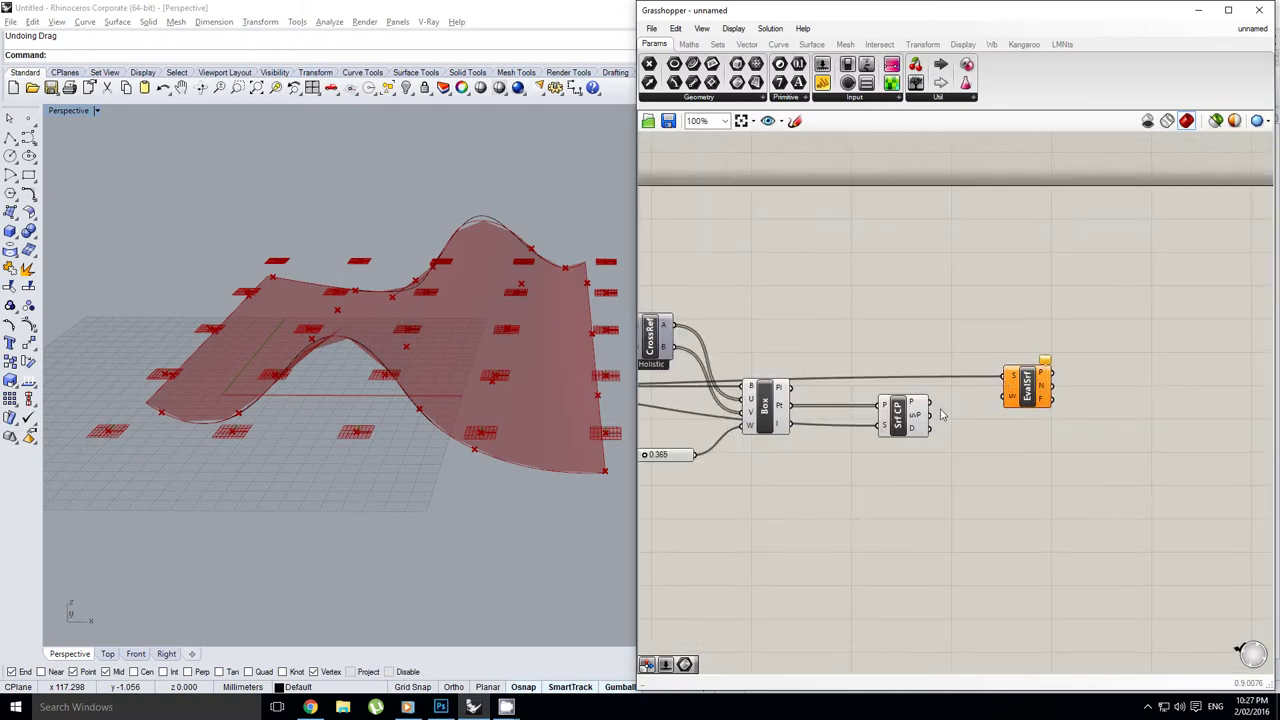
Step: Connect the Surface Closest Point's uvP output to the uv input of the Evaluate Surface component
scroll(938, 412, "up", 1)
left_click_drag(929, 416, 1032, 415)
left_click(890, 418)
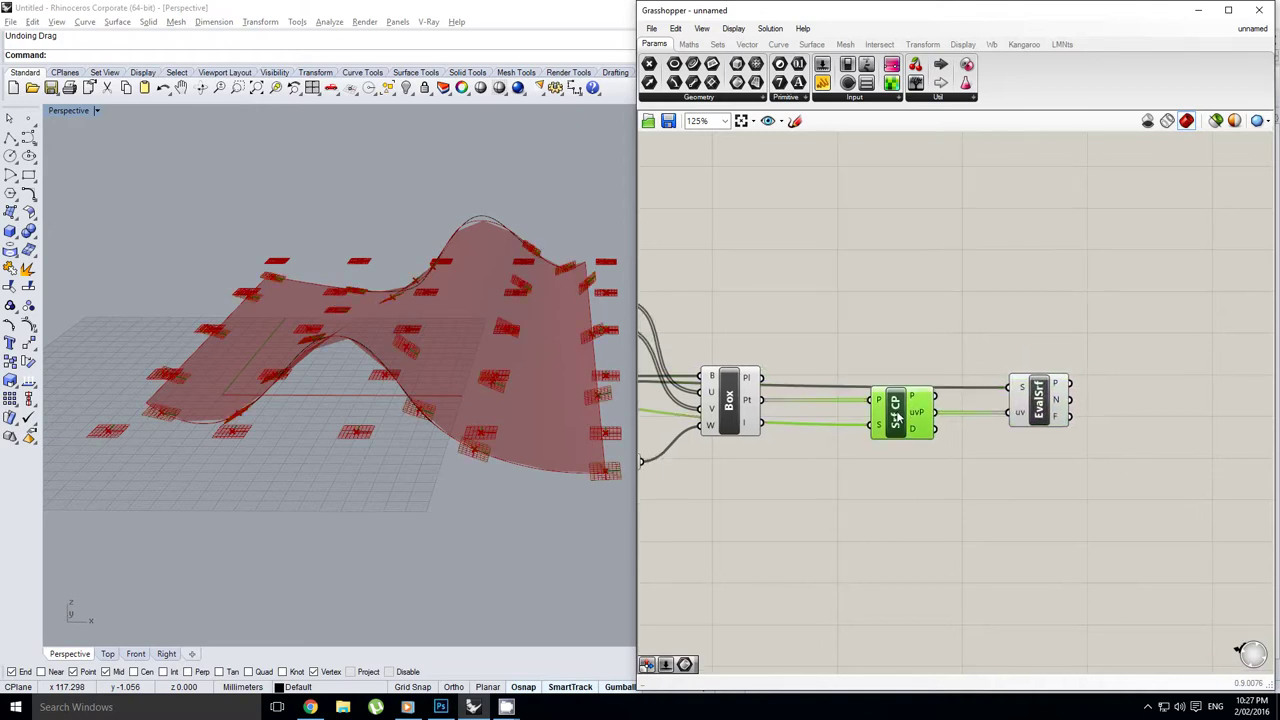
left_click(924, 380)
Step: Highlight the Evaluate Surface component to examine its frames on the lofted surface
right_click_drag(516, 360, 500, 322, "shift")
scroll(460, 378, "up", 2)
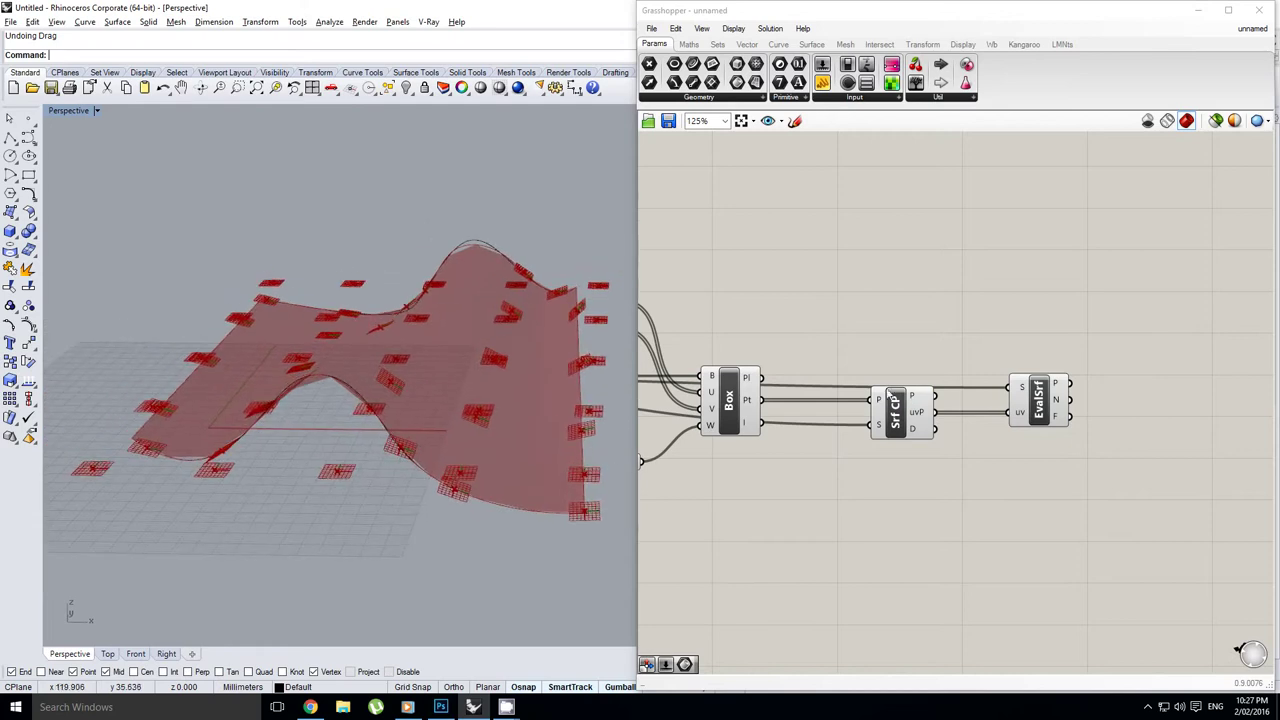
left_click(1049, 398)
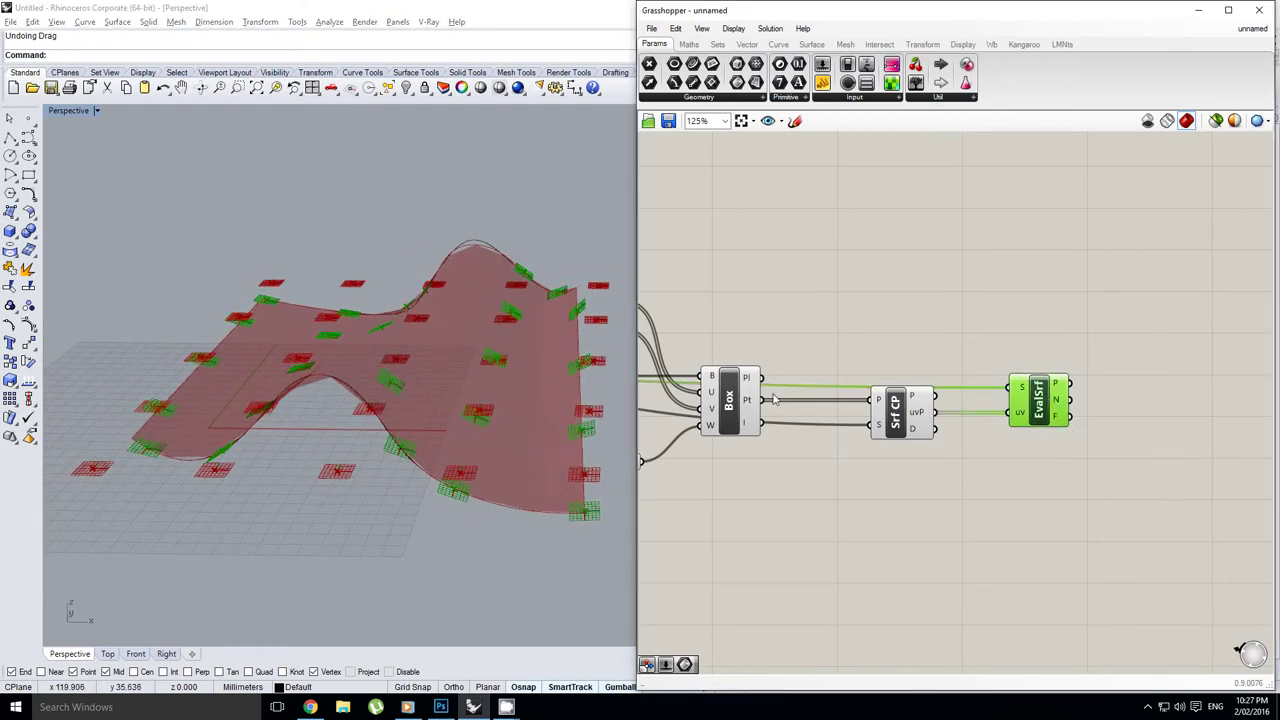
Step: Hide the previews of the Evaluate Box and Surface Closest Point components
right_click_drag(1033, 377, 1003, 381)
left_click(966, 361)
left_click_drag(927, 486, 708, 331)
middle_click(708, 331)
left_click(747, 291)
right_click_drag(446, 335, 454, 294)
right_click_drag(547, 326, 462, 312)
scroll(457, 343, "down", 5)
left_click(1042, 425)
right_click_drag(1114, 422, 992, 419)
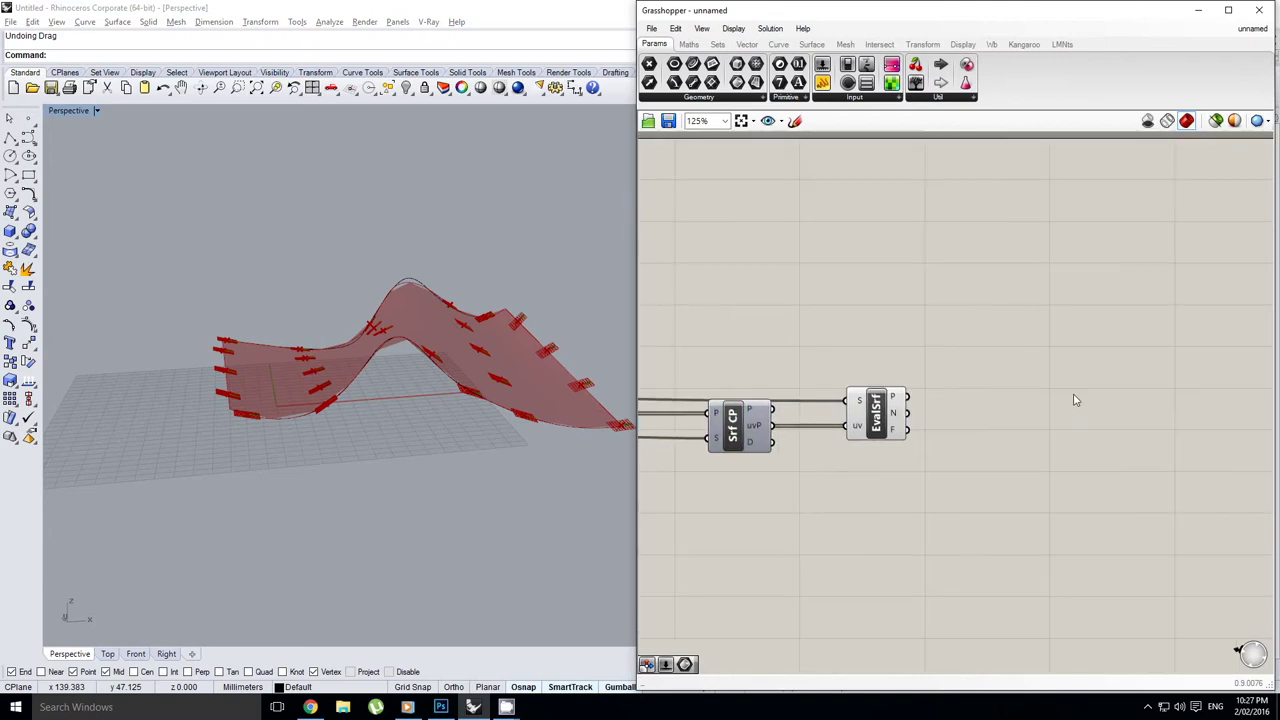
double_click(1073, 394)
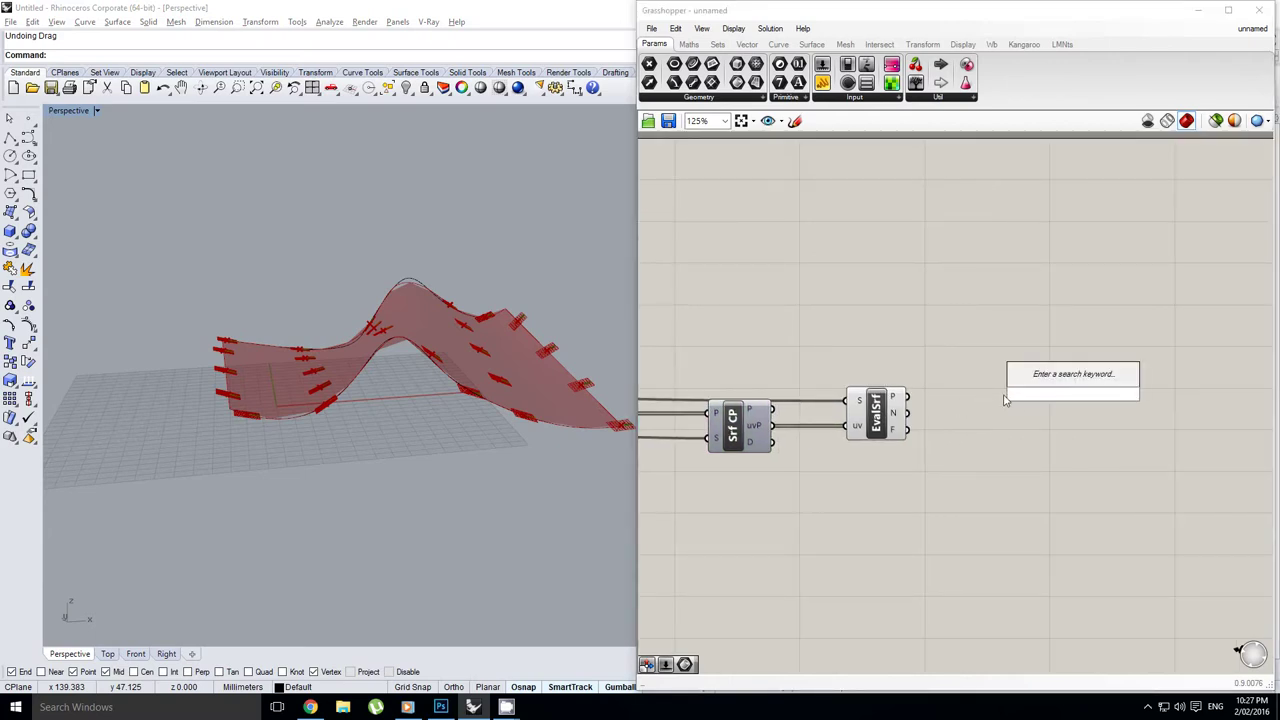
right_click_drag(1076, 361, 1067, 363)
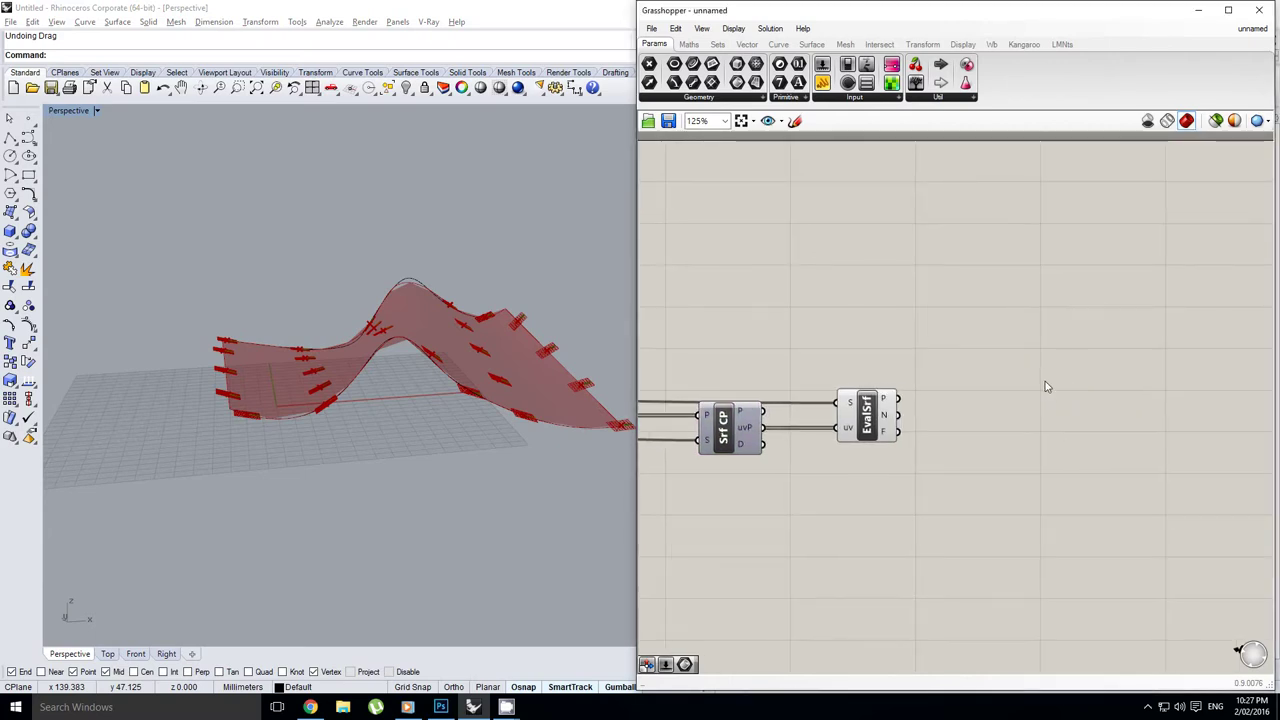
right_click_drag(1040, 413, 1029, 381)
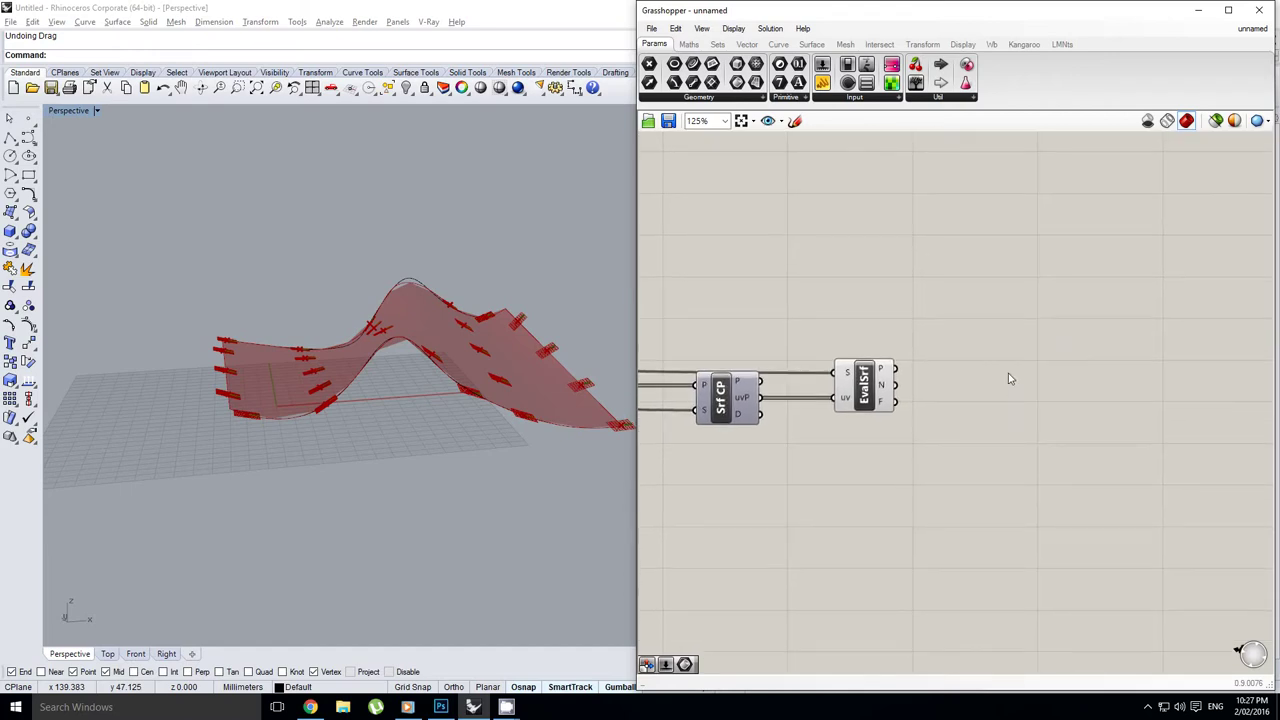
double_click(1034, 376)
Step: Add a Multiplication component after Evaluate Surface and connect the Evaluate Surface N output to its A input
left_click(690, 44)
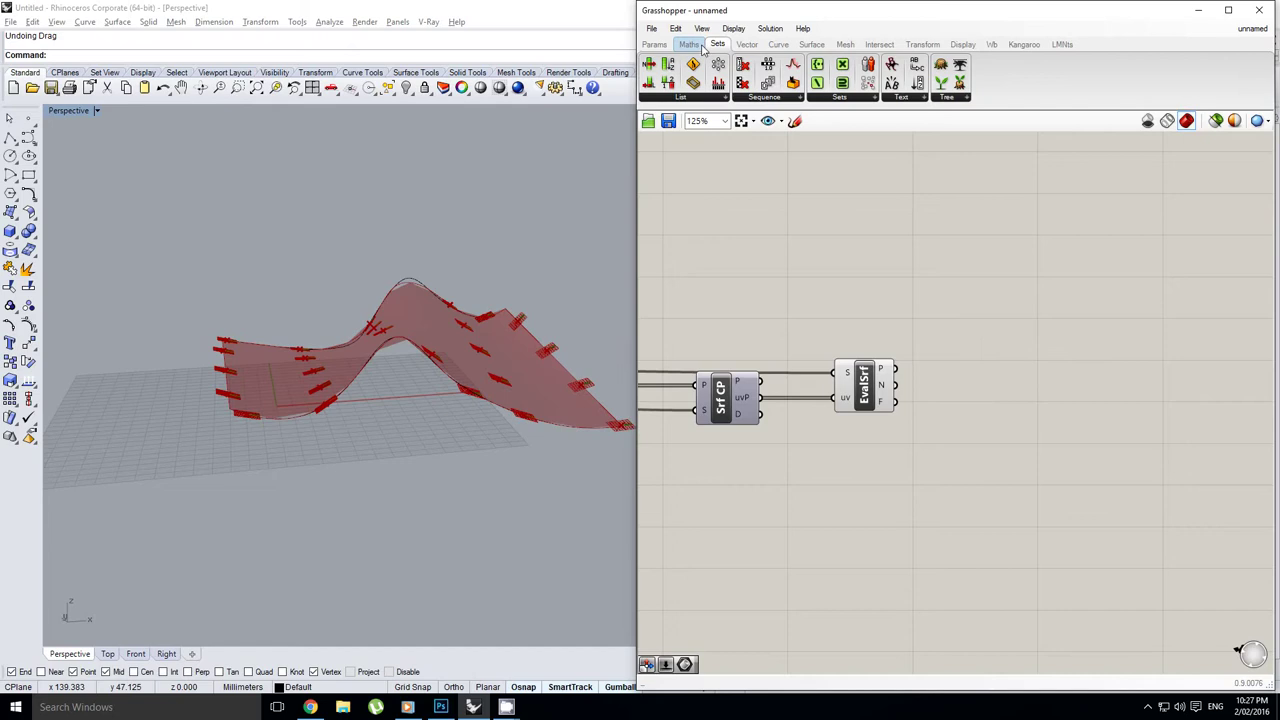
left_click_drag(1033, 402, 1042, 384)
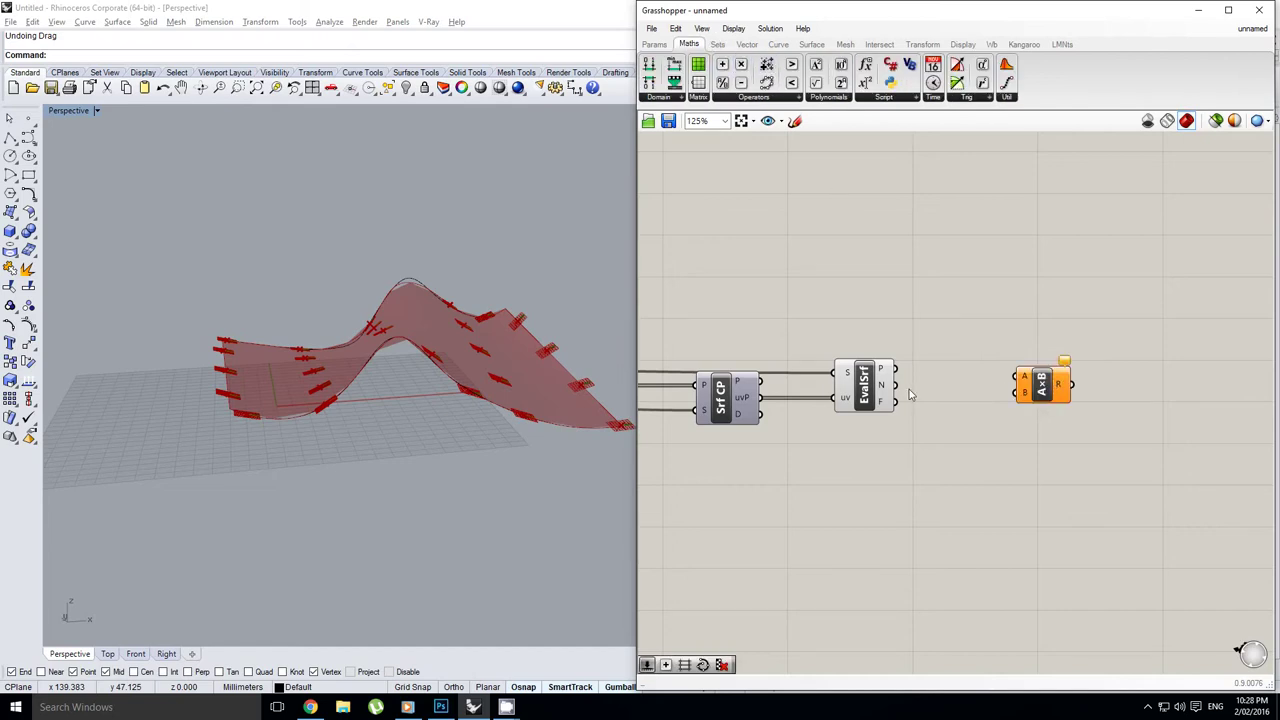
left_click_drag(896, 386, 1050, 388)
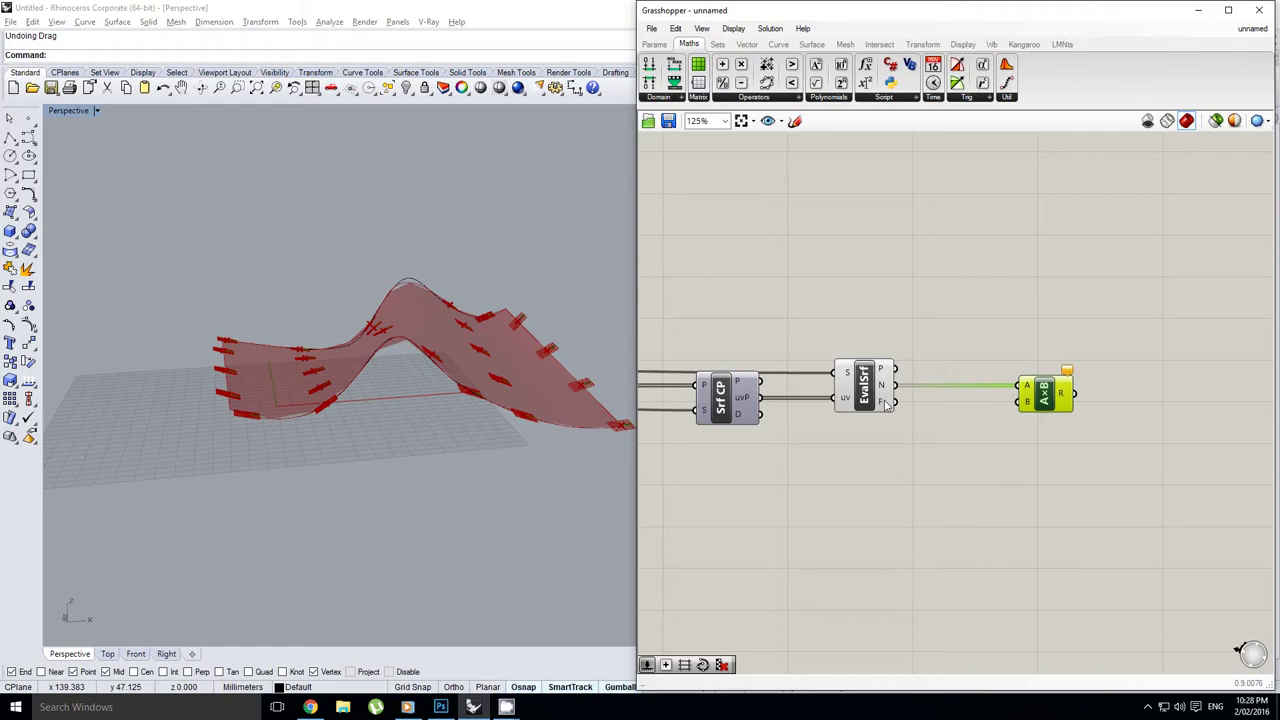
Step: Add a Unit Z component and place it below the Evaluate Surface component
mouse_move(885, 403)
right_click_drag(922, 447, 965, 403)
double_click(965, 403)
type("z")
left_click(948, 389)
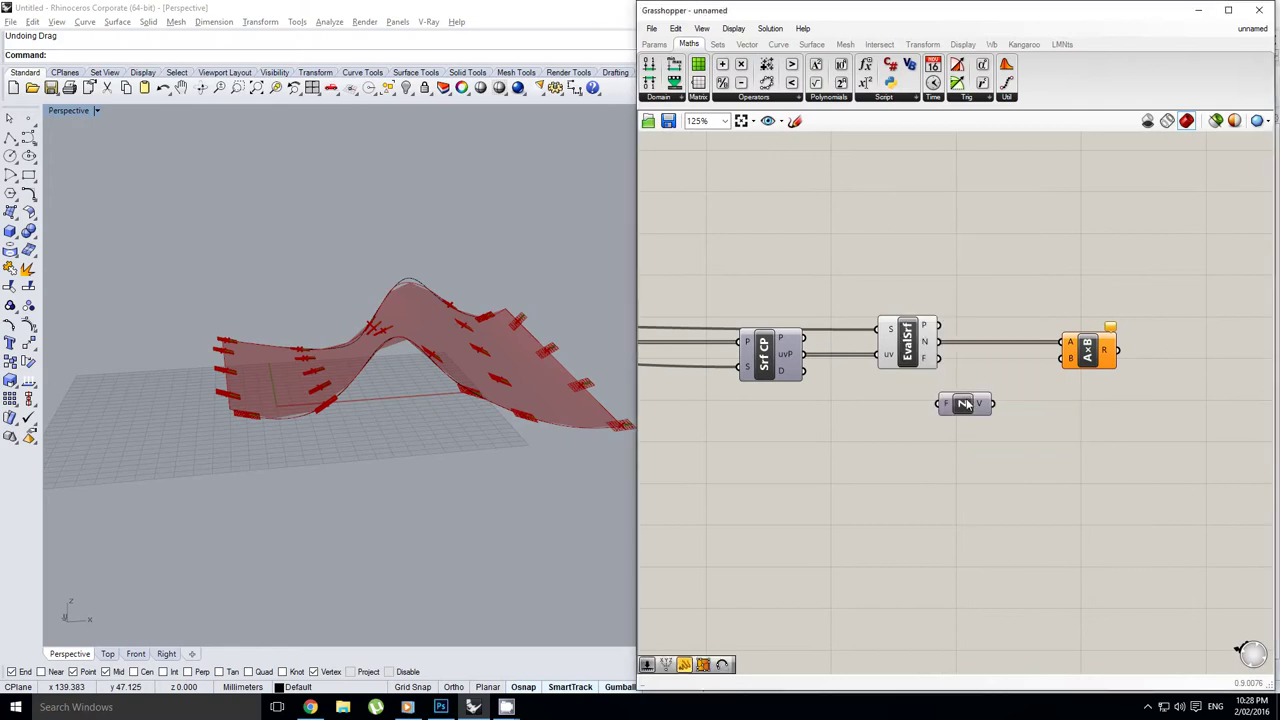
left_click_drag(967, 400, 928, 431)
Step: Copy the Multiplication component below the original and connect the Unit Z output to the copy's A input
right_click_drag(1021, 420, 996, 416)
left_click_drag(1060, 355, 1063, 412, "alt")
left_click_drag(938, 433, 1064, 445)
Step: Add a number slider set to 0.250 and connect it to the upper Multiplication's B input
left_click(655, 44)
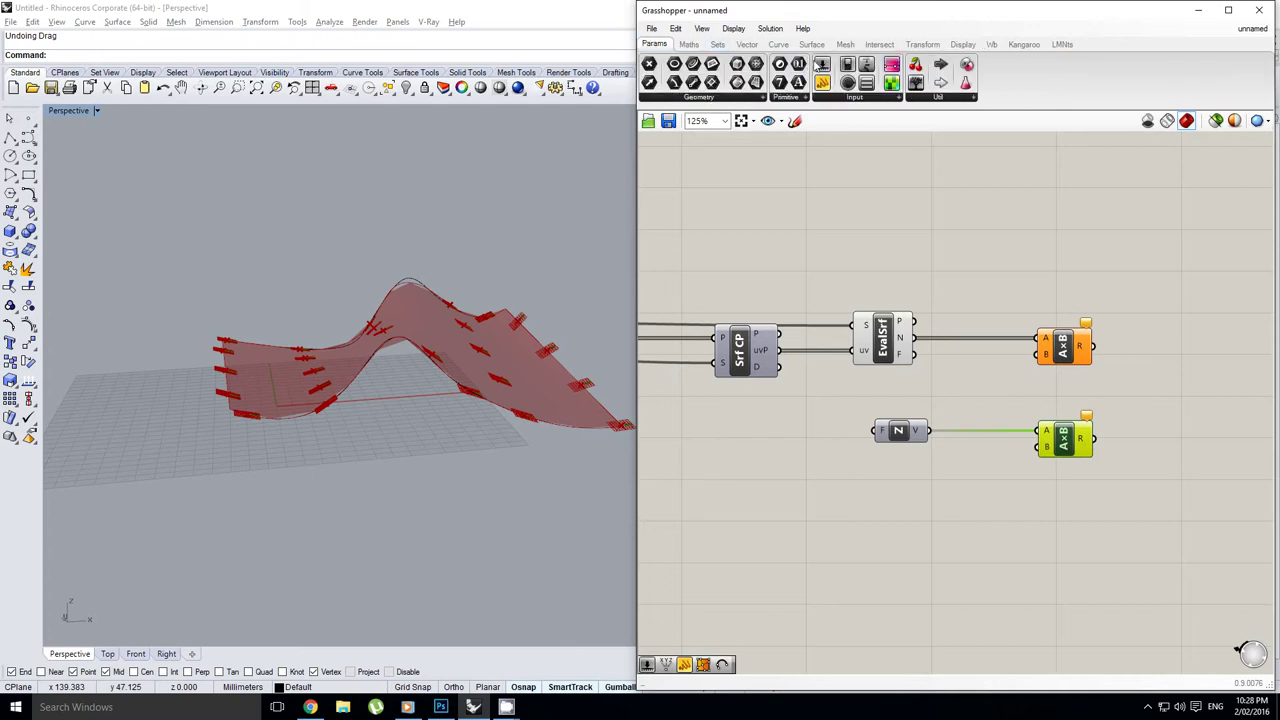
left_click_drag(772, 430, 1039, 355)
left_click_drag(753, 478, 717, 486)
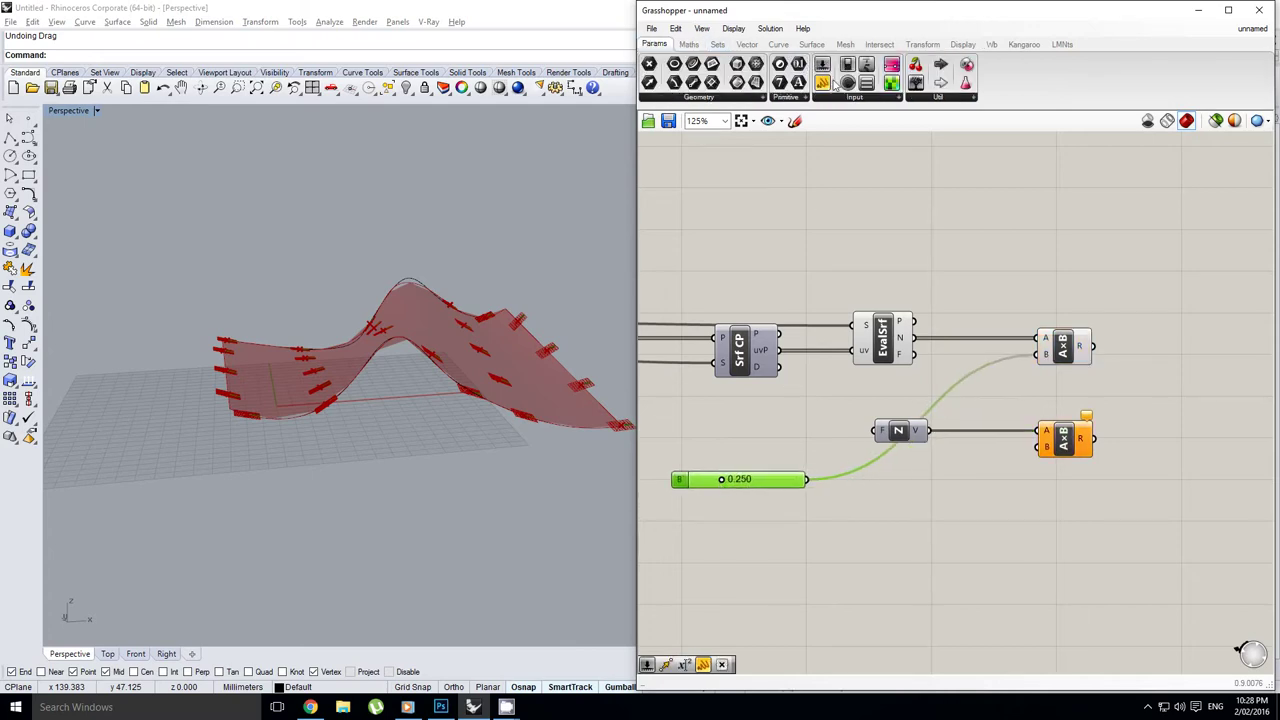
Step: Add an Expression component below Unit Z and set its expression to 1-x
left_click(689, 44)
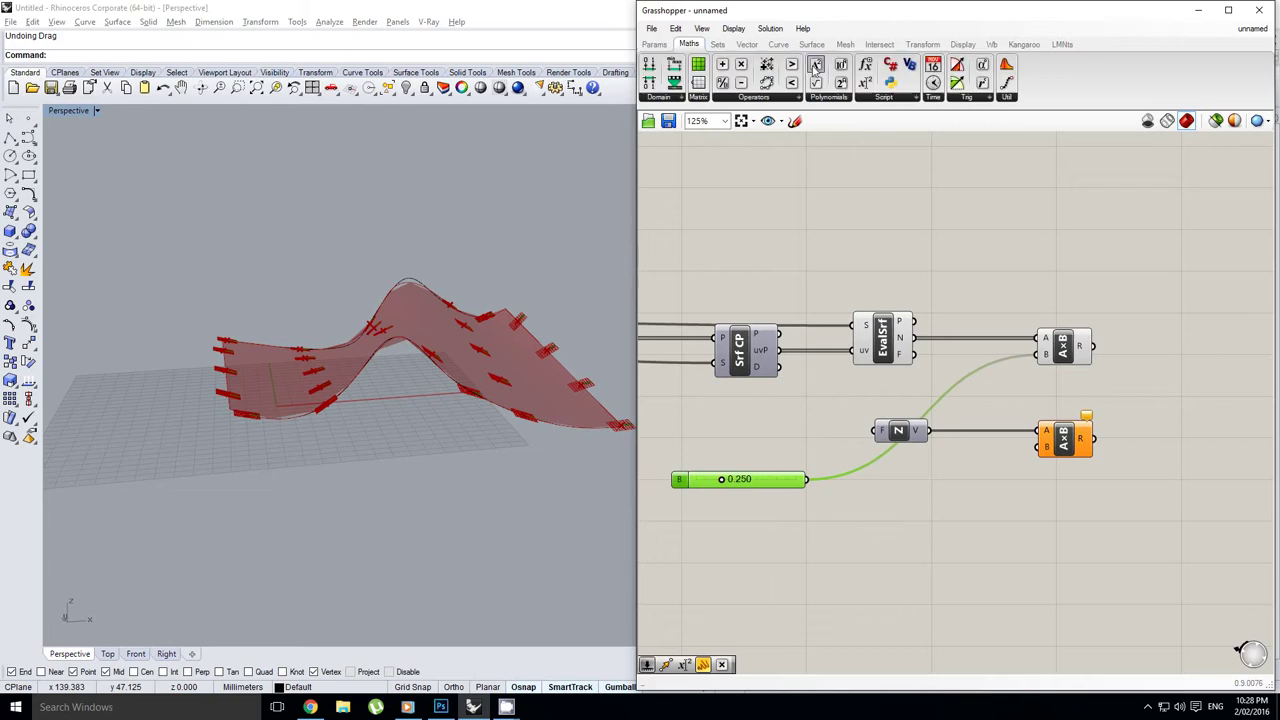
left_click_drag(917, 495, 710, 503)
double_click(923, 490)
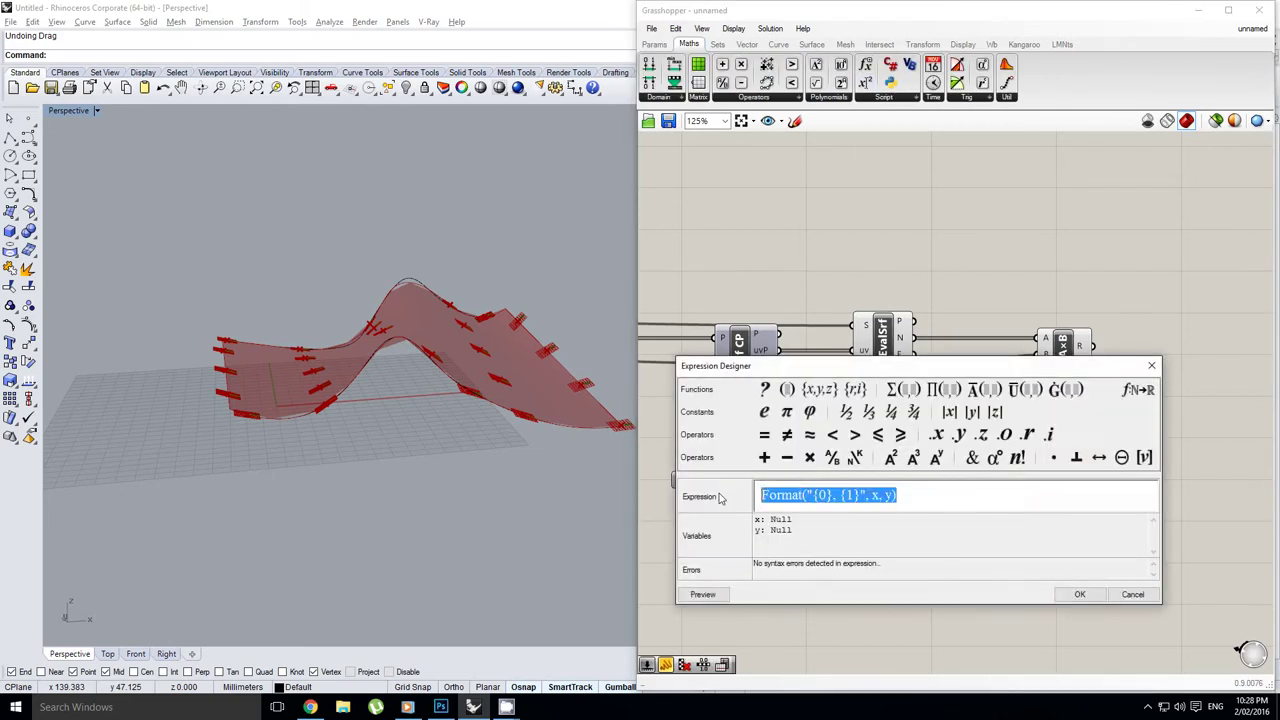
type("1-x")
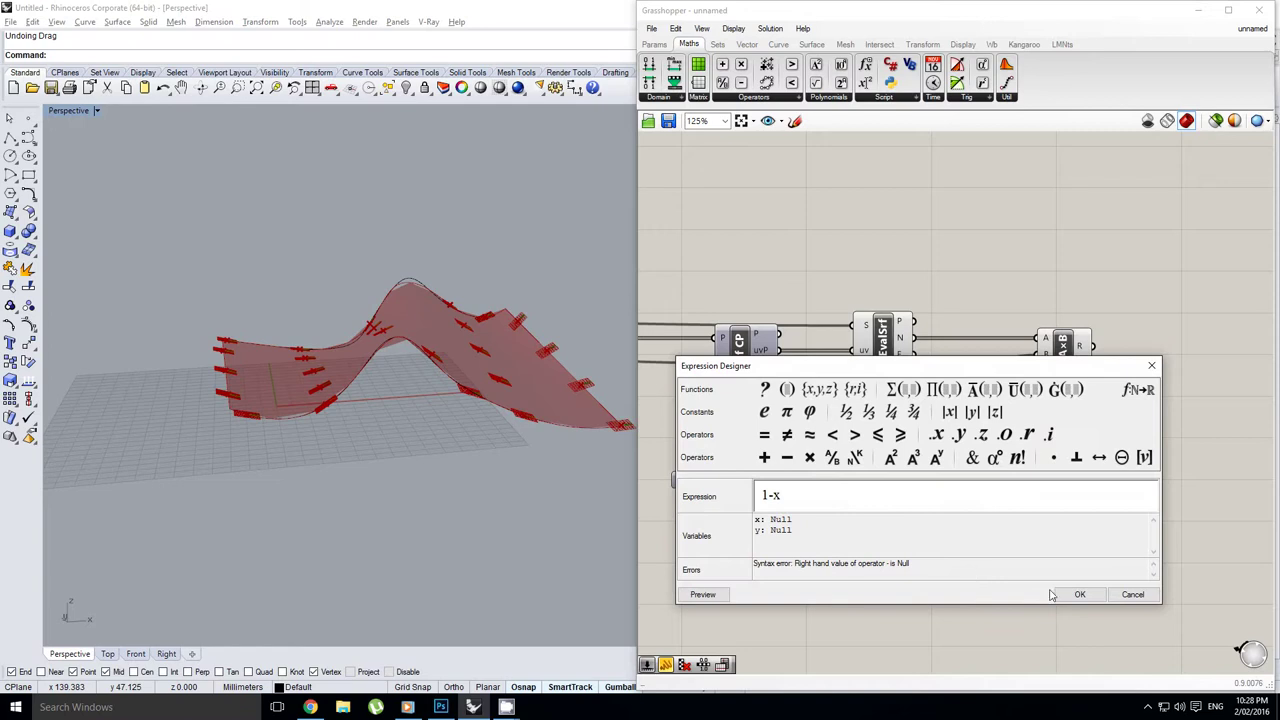
left_click(1078, 594)
Step: Remove the Expression component's y input and wire the component between the slider and the lower Multiplication's B input
scroll(843, 447, "up", 1)
left_click_drag(826, 456, 1160, 412)
scroll(952, 462, "up", 1)
scroll(930, 484, "up", 2)
left_click(937, 485)
scroll(1010, 465, "down", 3)
right_click_drag(1166, 413, 1079, 427)
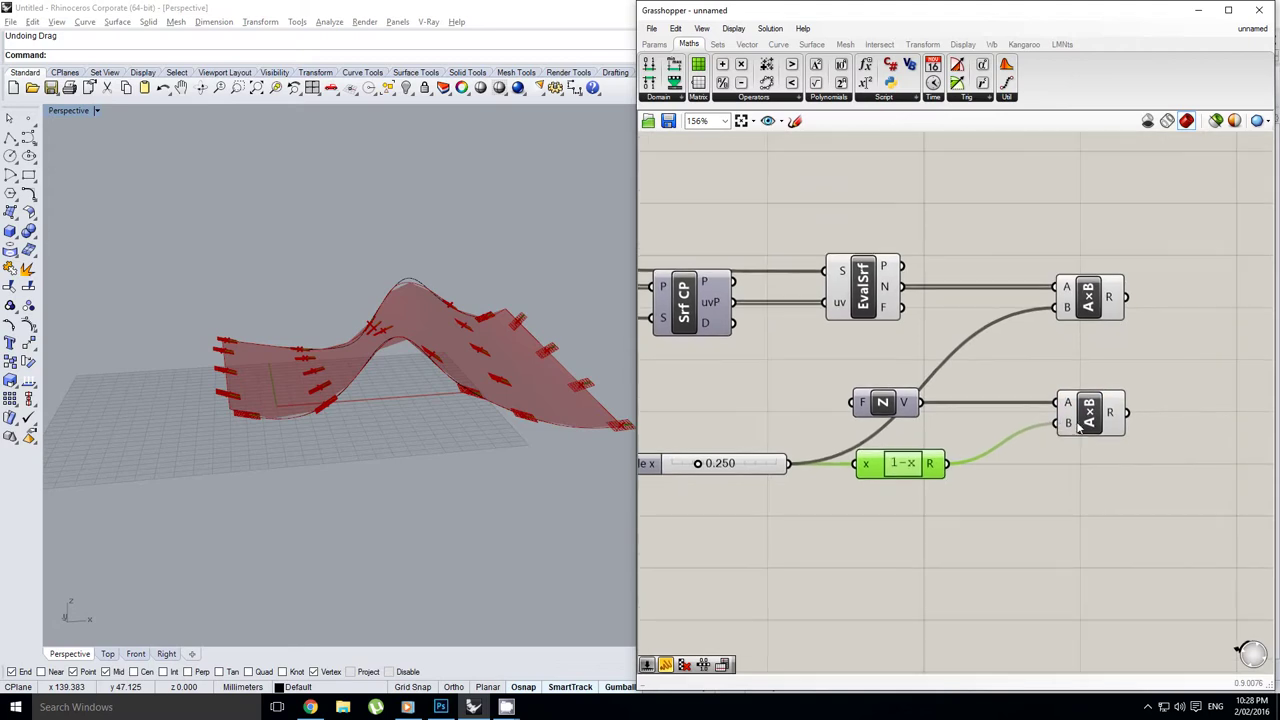
Step: Sweep the Variable x slider through its range, ending at 0.000
right_click_drag(912, 408, 943, 404)
left_click(980, 430)
right_click_drag(1042, 399, 1011, 408)
right_click_drag(1050, 370, 1031, 374)
mouse_move(922, 368)
right_mouse_down()
mouse_move(901, 369)
mouse_move(945, 371)
right_mouse_up()
right_click_drag(811, 399, 918, 402)
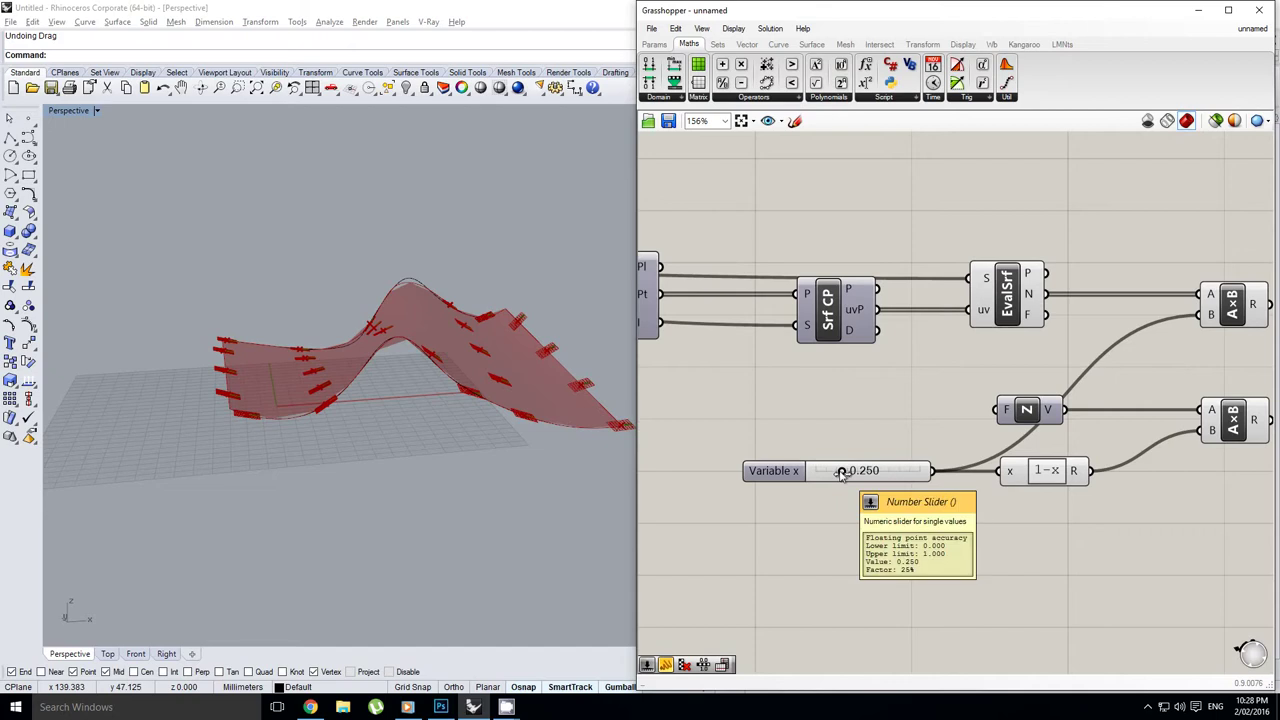
left_click_drag(826, 474, 869, 474)
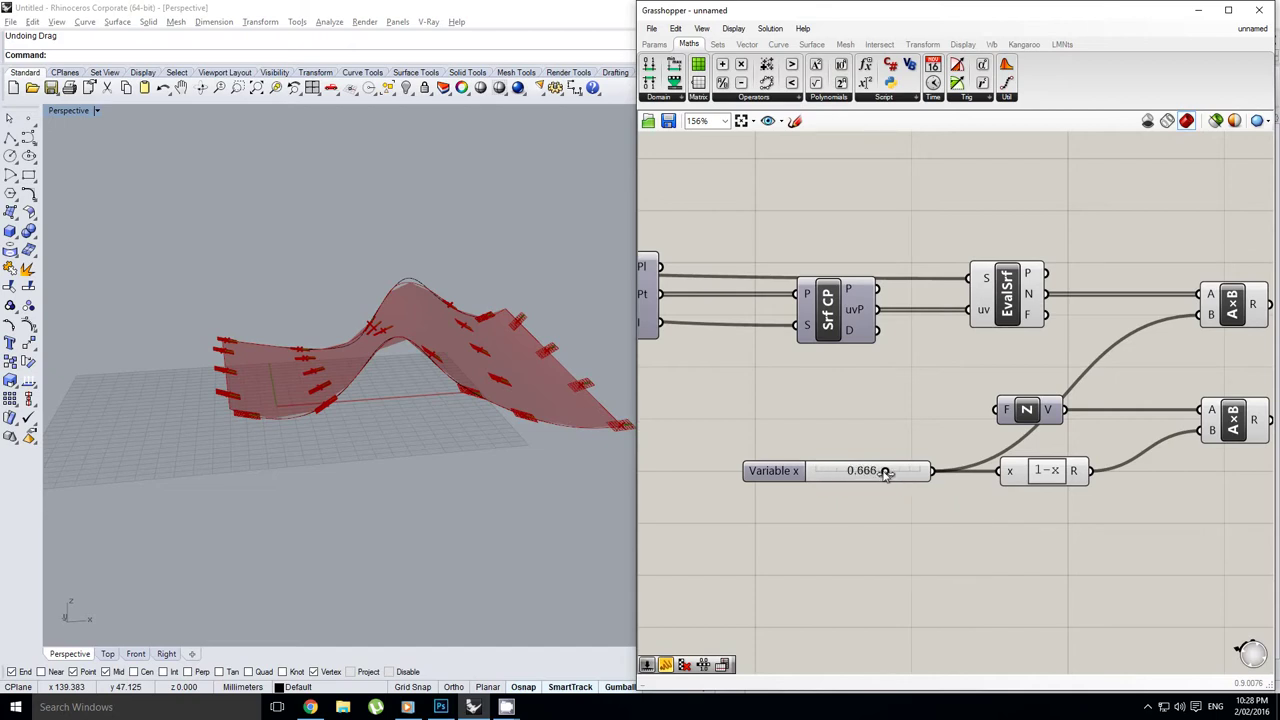
scroll(911, 374, "down", 1)
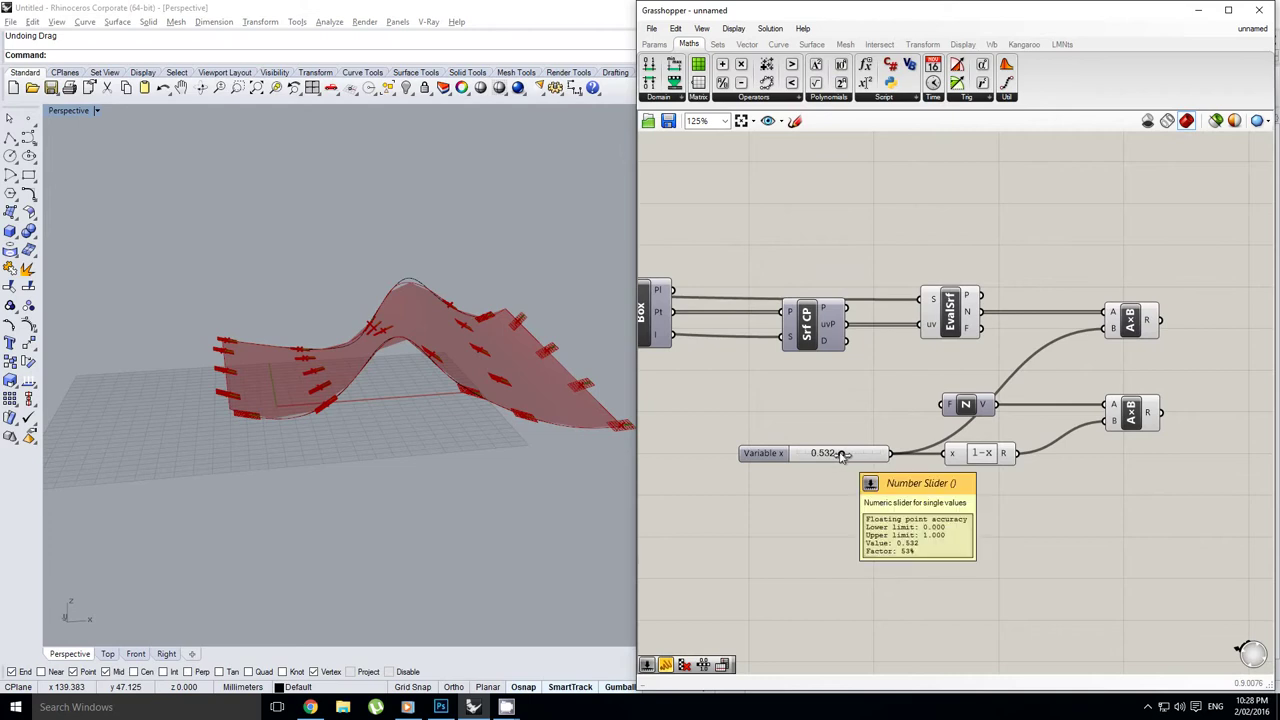
left_click_drag(845, 454, 779, 458)
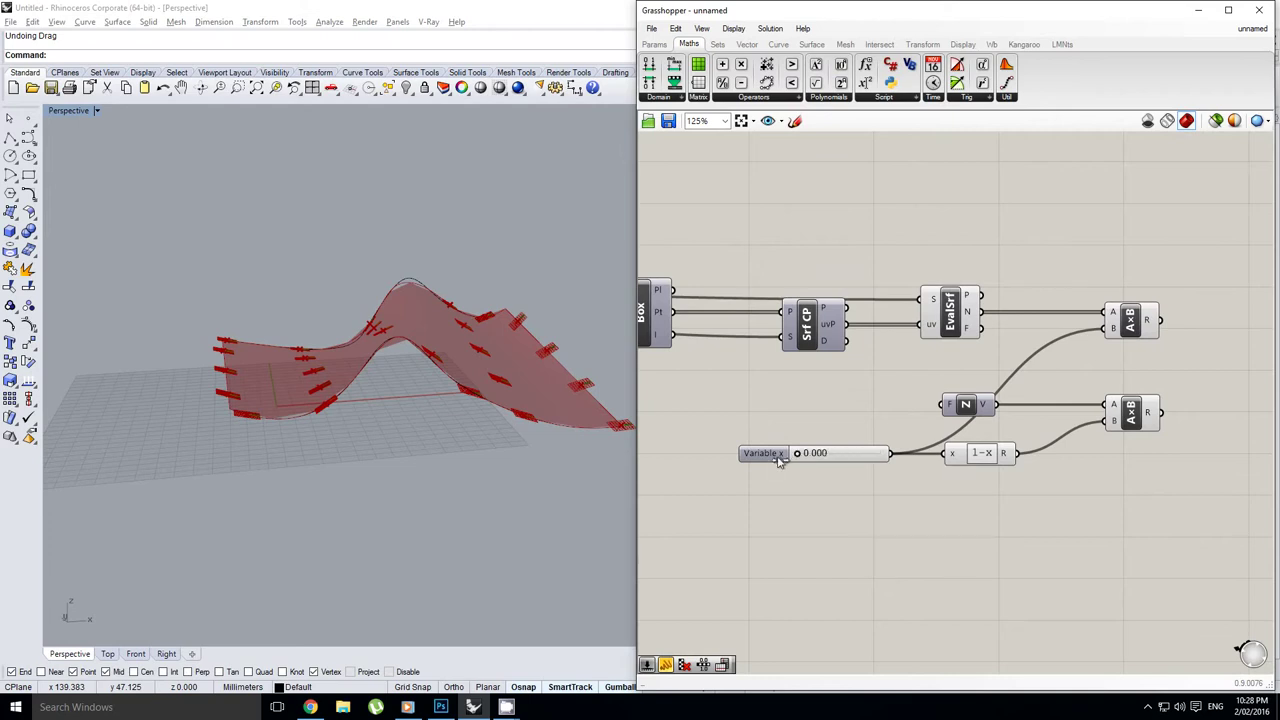
Step: Highlight the Unit Z component to examine its connection to the lower Multiplication
left_click(1146, 416)
left_click(980, 408)
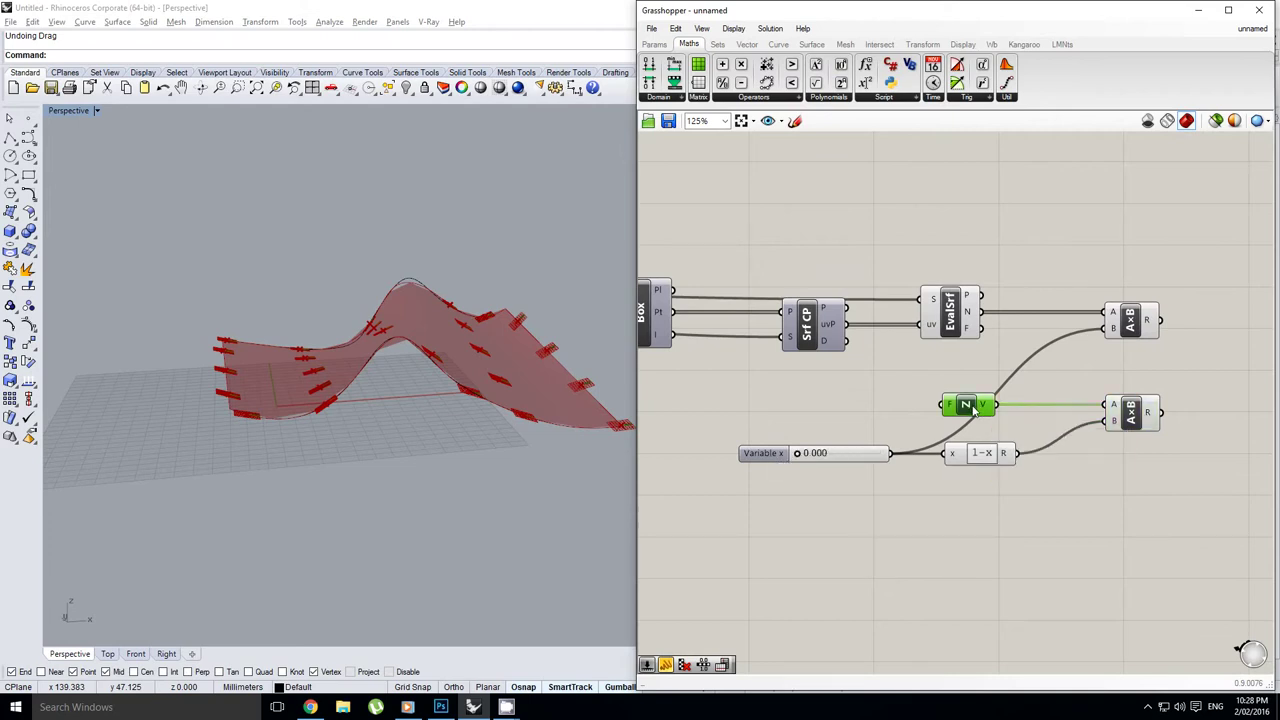
right_click_drag(974, 410, 947, 408)
left_click(948, 374)
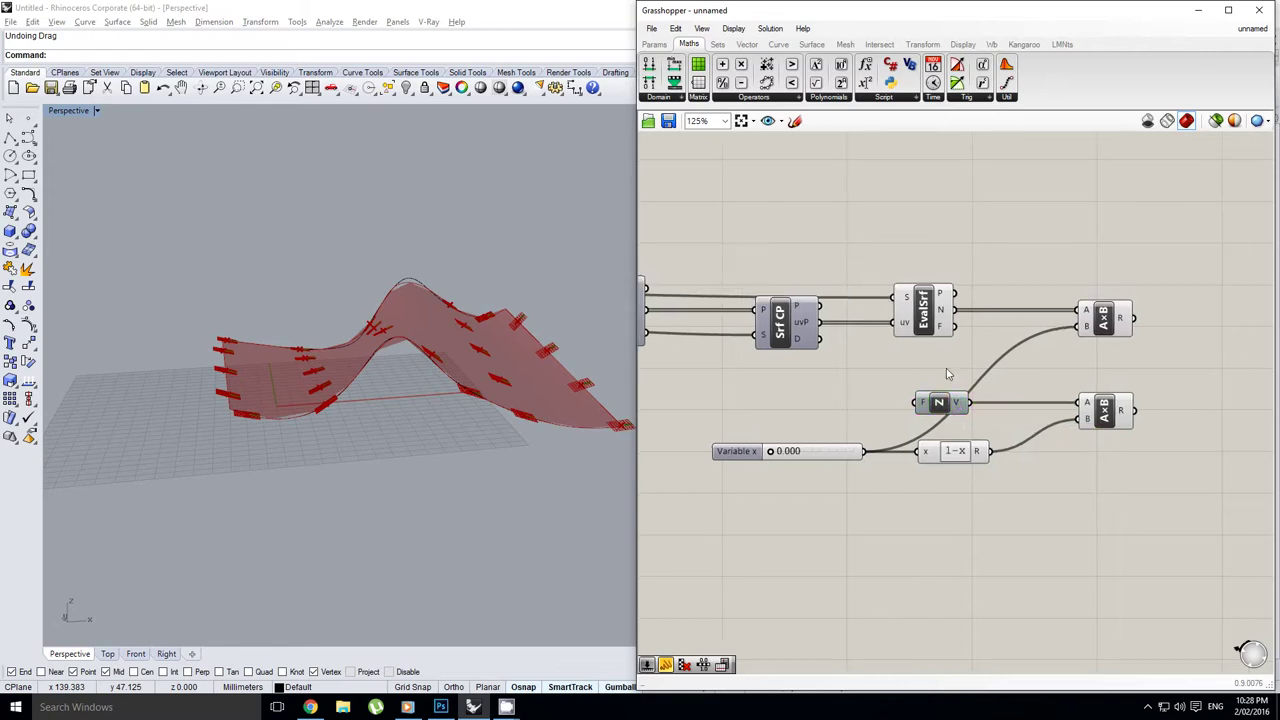
left_click(946, 416)
right_click_drag(867, 407, 814, 423)
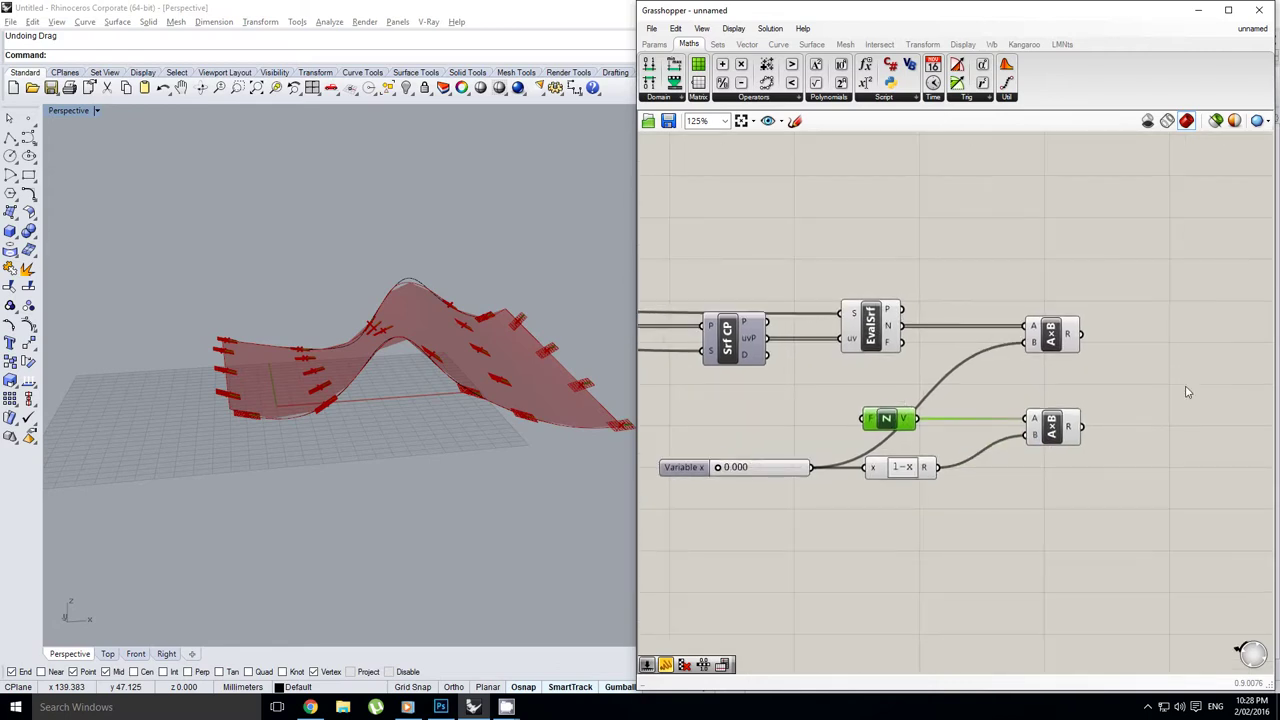
Step: Add an Addition component and connect the two Multiplication results to its A and B inputs
double_click(1186, 387)
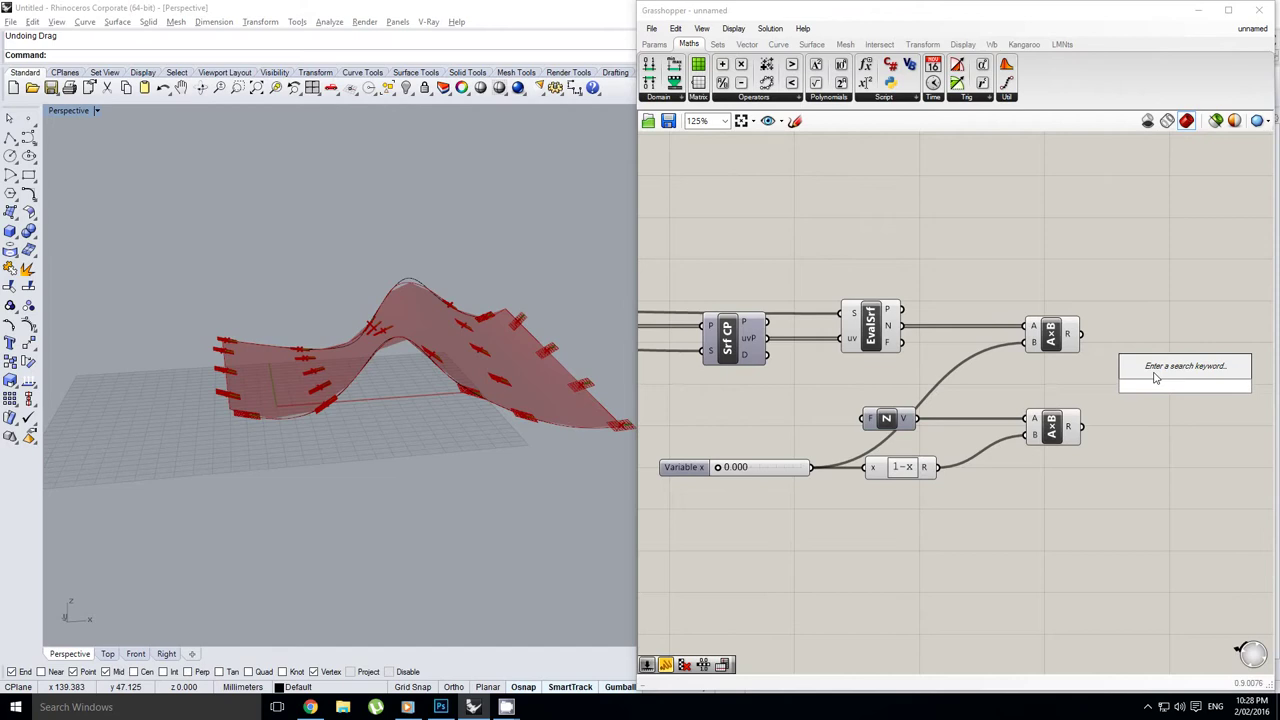
type("+")
key("Return")
right_click_drag(1172, 362, 1030, 342)
scroll(1071, 350, "up", 1)
left_click_drag(932, 322, 1014, 381)
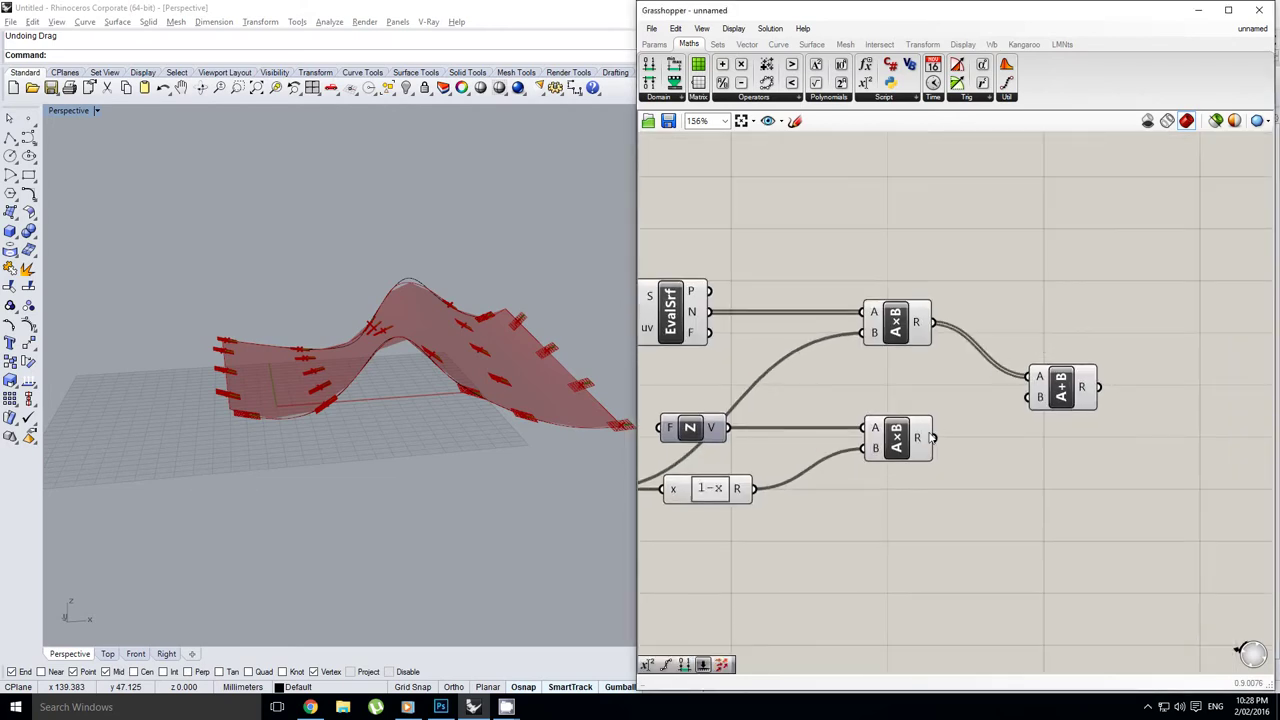
left_click_drag(931, 435, 1052, 378)
Step: Add a Vector Display component after the Addition component
double_click(1175, 368)
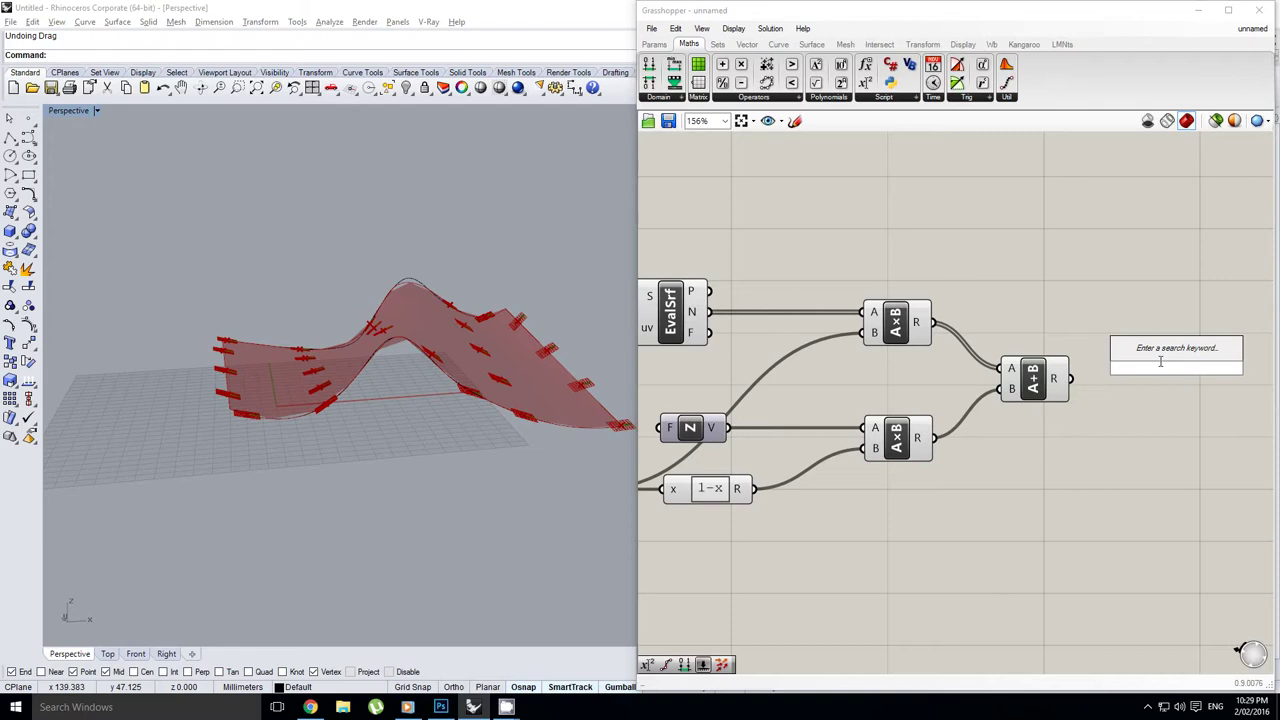
type("vec dis")
key("Return")
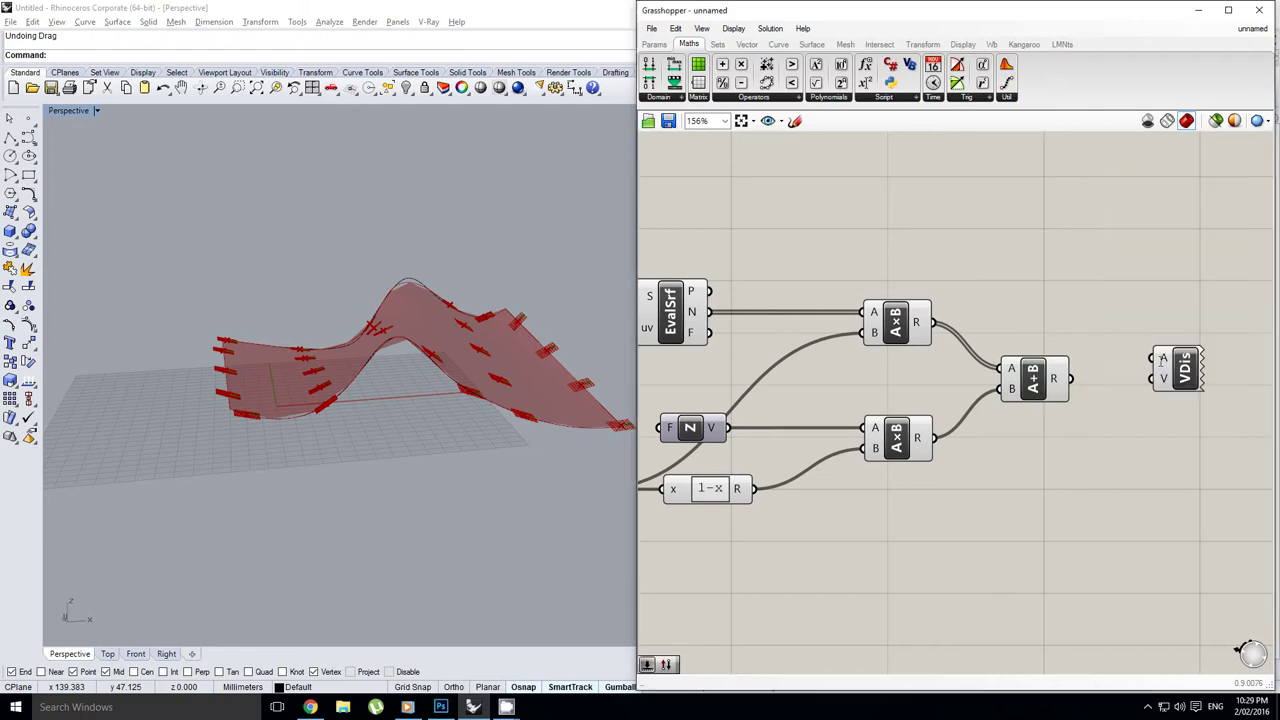
right_click_drag(1134, 377, 1279, 366)
Step: Connect the Evaluate Surface P output to Vector Display's A input and the Addition result to its V input
right_click_drag(1069, 302, 940, 316)
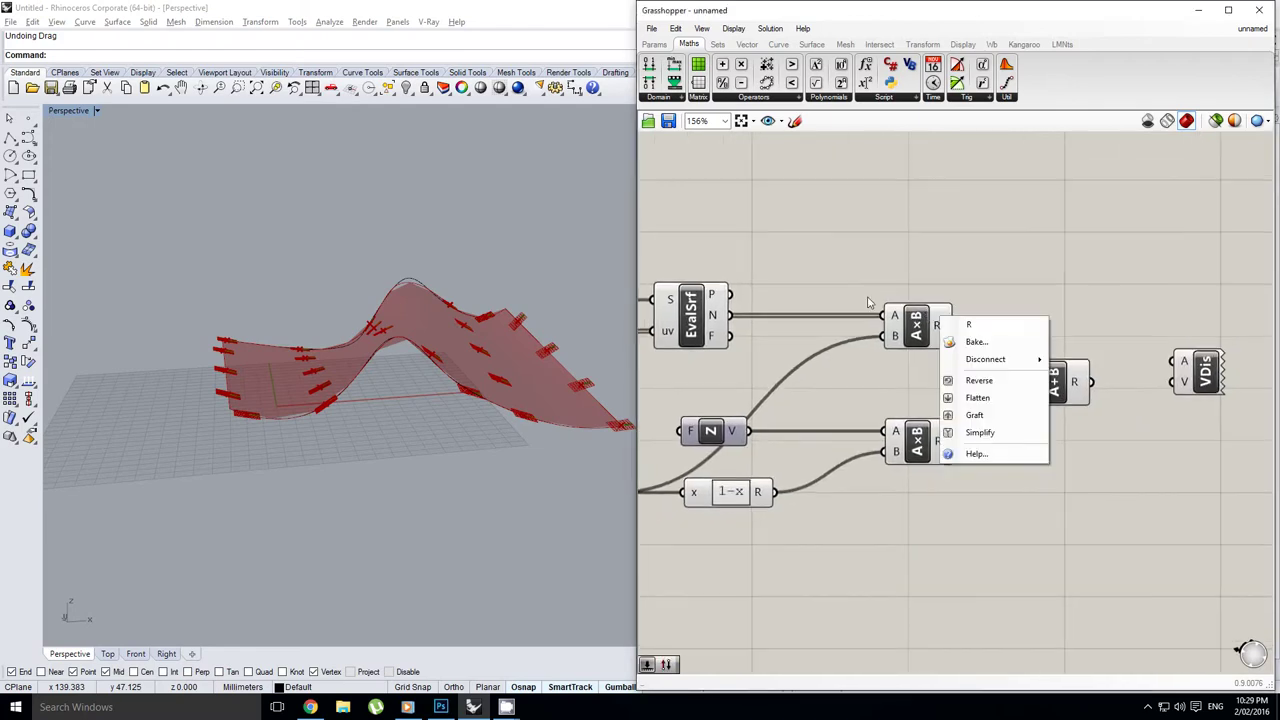
left_click(733, 295)
left_click_drag(732, 295, 1171, 361)
scroll(1152, 379, "up", 1)
left_click_drag(1078, 382, 1173, 382)
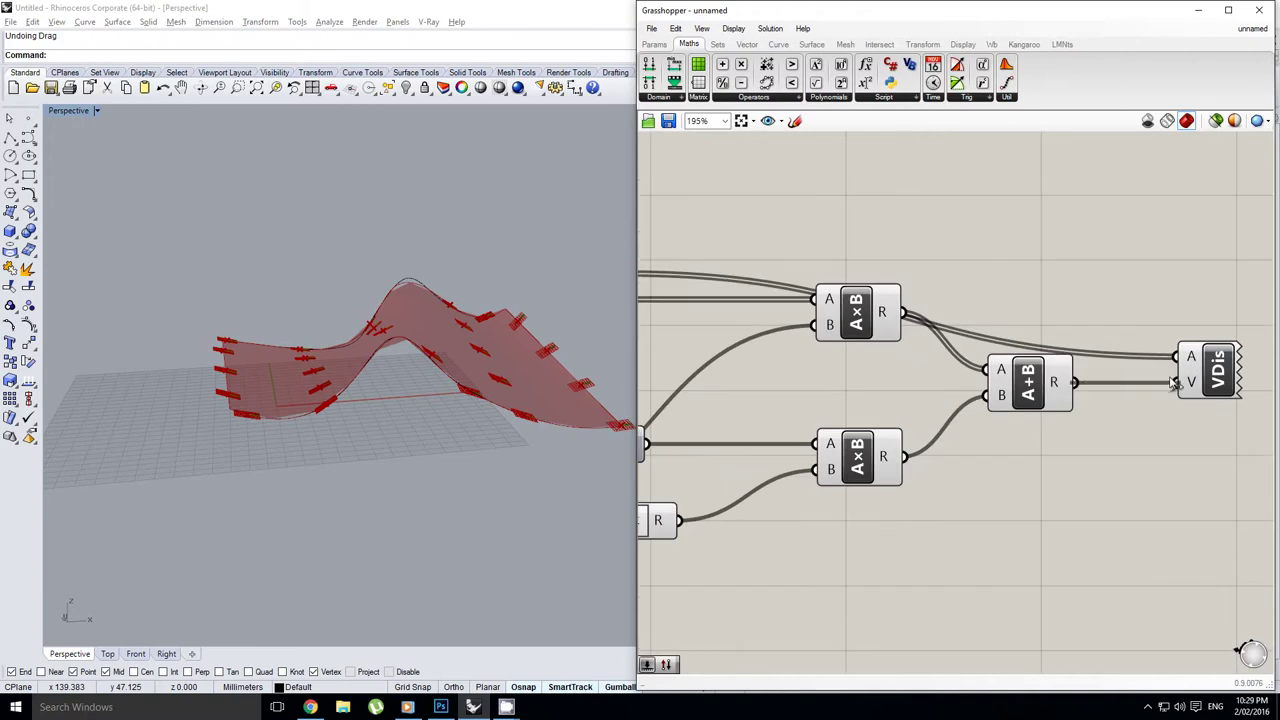
left_click(1223, 380)
Step: Set the Variable x slider to 1.000
right_click_drag(914, 436, 952, 402)
right_click_drag(845, 366, 1140, 302)
right_click_drag(806, 378, 1080, 341)
scroll(1000, 370, "up", 1)
left_click_drag(935, 390, 1199, 403)
right_click_drag(1022, 399, 959, 410)
right_click_drag(901, 378, 848, 387)
left_click(936, 371)
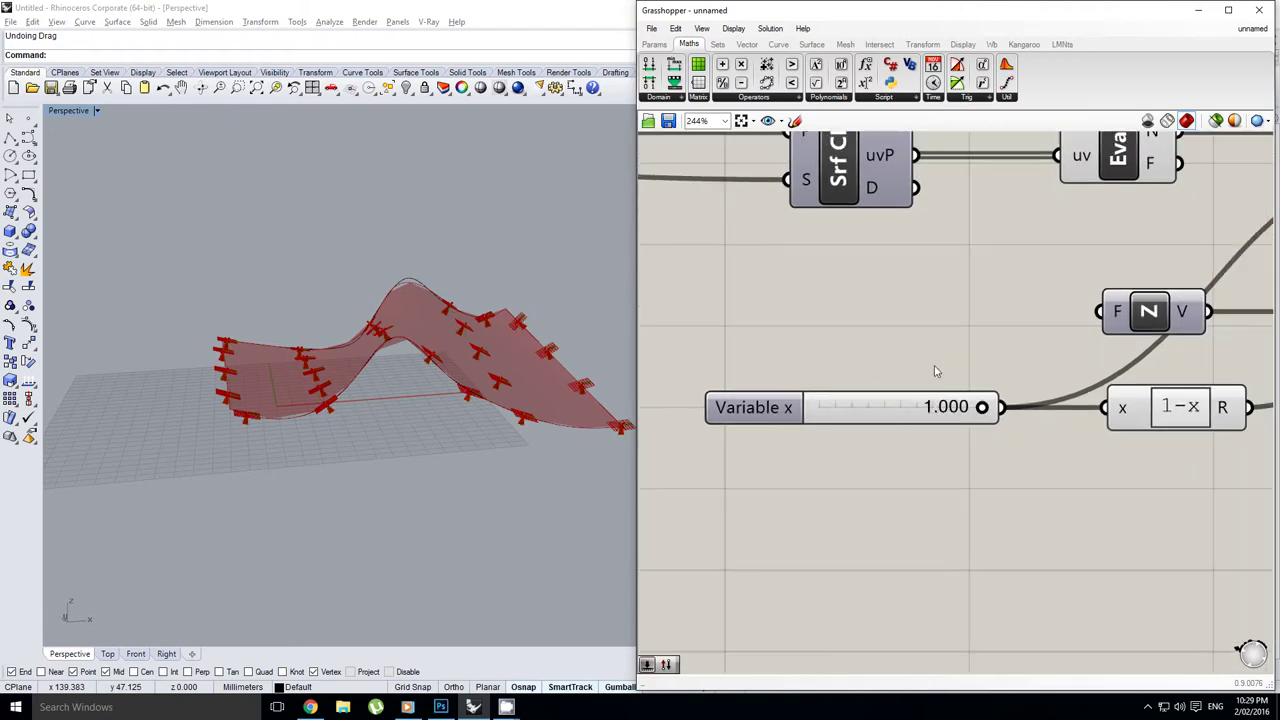
Step: Highlight the Evaluate Surface component to examine the displayed vectors against the surface frames
right_click_drag(433, 447, 436, 393)
scroll(415, 391, "up", 3)
scroll(437, 399, "down", 2)
right_click_drag(931, 326, 849, 346)
scroll(849, 348, "down", 2)
right_click_drag(1045, 300, 958, 321)
left_click(910, 250)
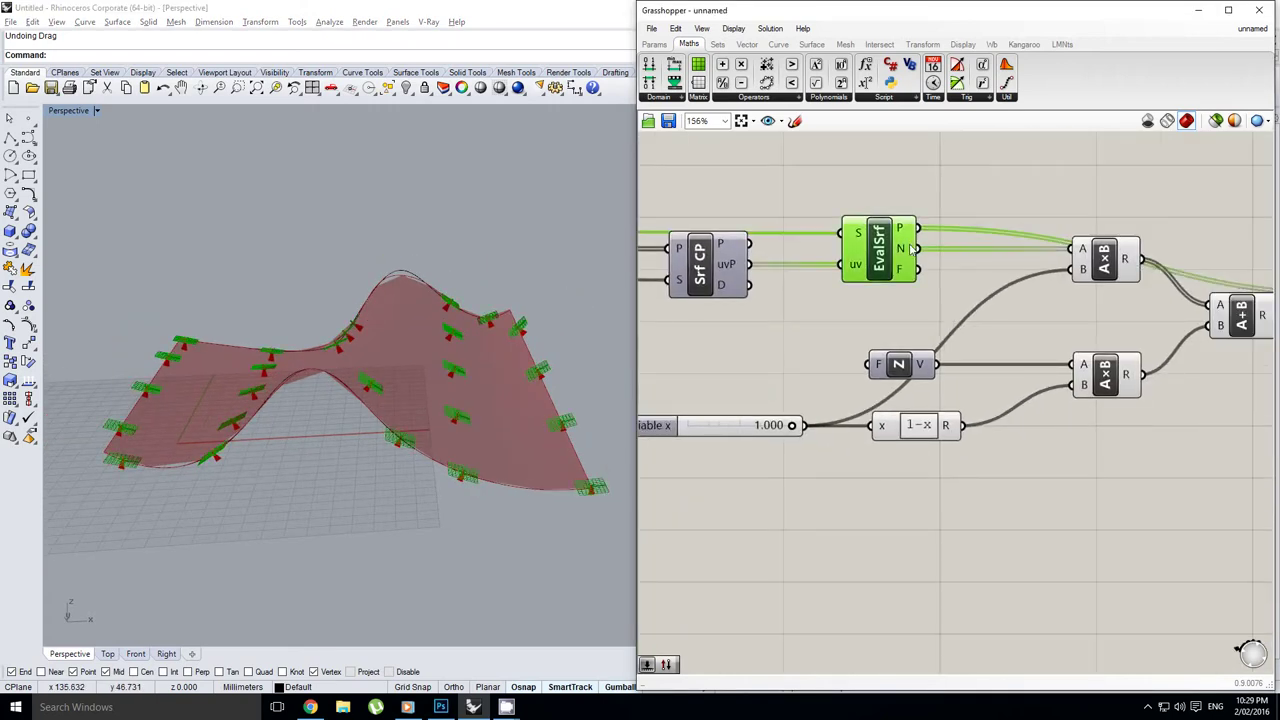
right_click_drag(914, 248, 867, 253)
right_click_drag(835, 336, 1007, 303)
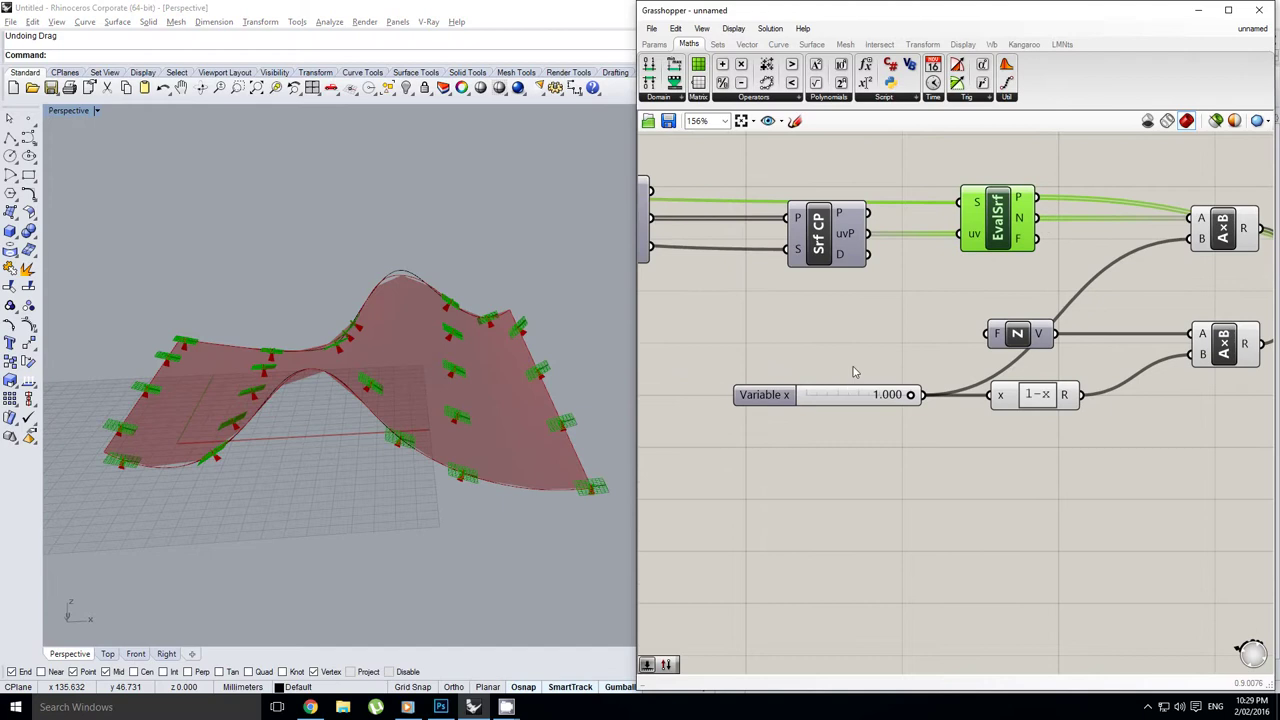
Step: Set the Variable x slider to 0.000 and highlight Unit Z to compare the displayed vectors with the Z direction
left_click(855, 371)
scroll(883, 392, "up", 1)
left_click_drag(917, 398, 753, 404)
right_click_drag(488, 416, 406, 372)
left_click(1048, 331)
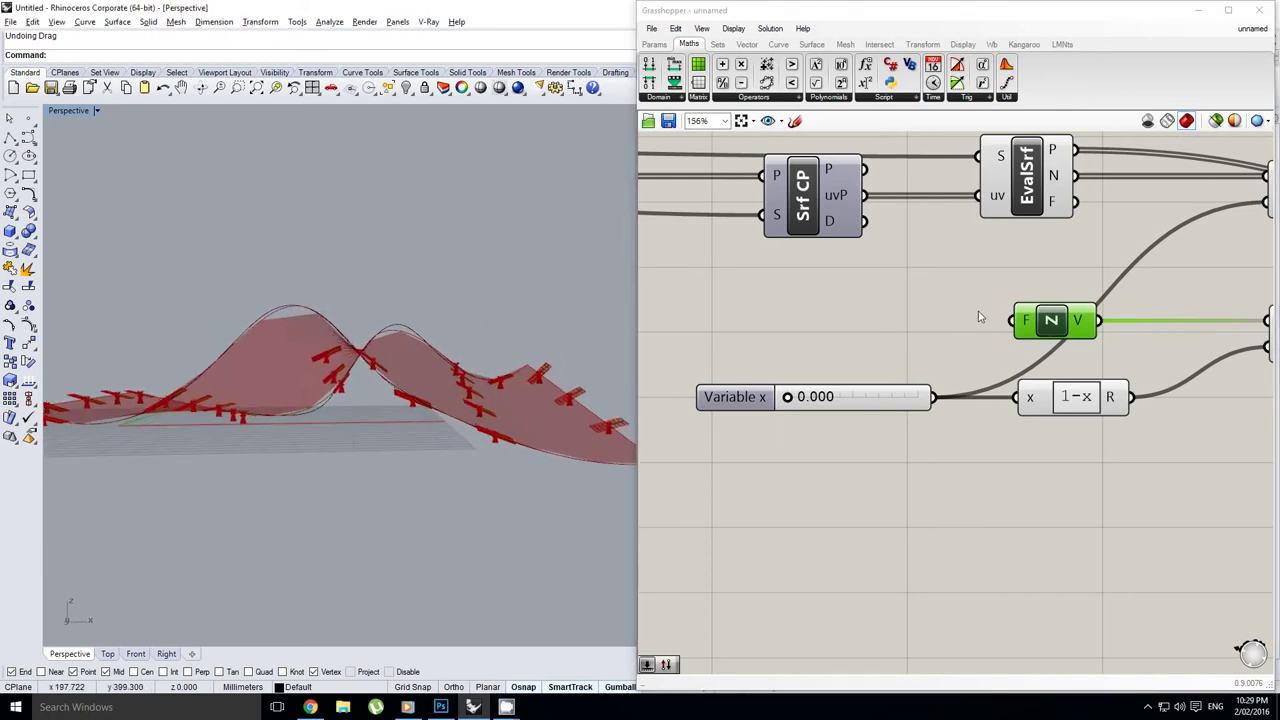
scroll(978, 311, "down", 3)
right_click_drag(998, 310, 886, 332)
left_click(1052, 309)
Step: Raise the Variable x slider through 0.338 to 1.000
scroll(713, 367, "up", 4)
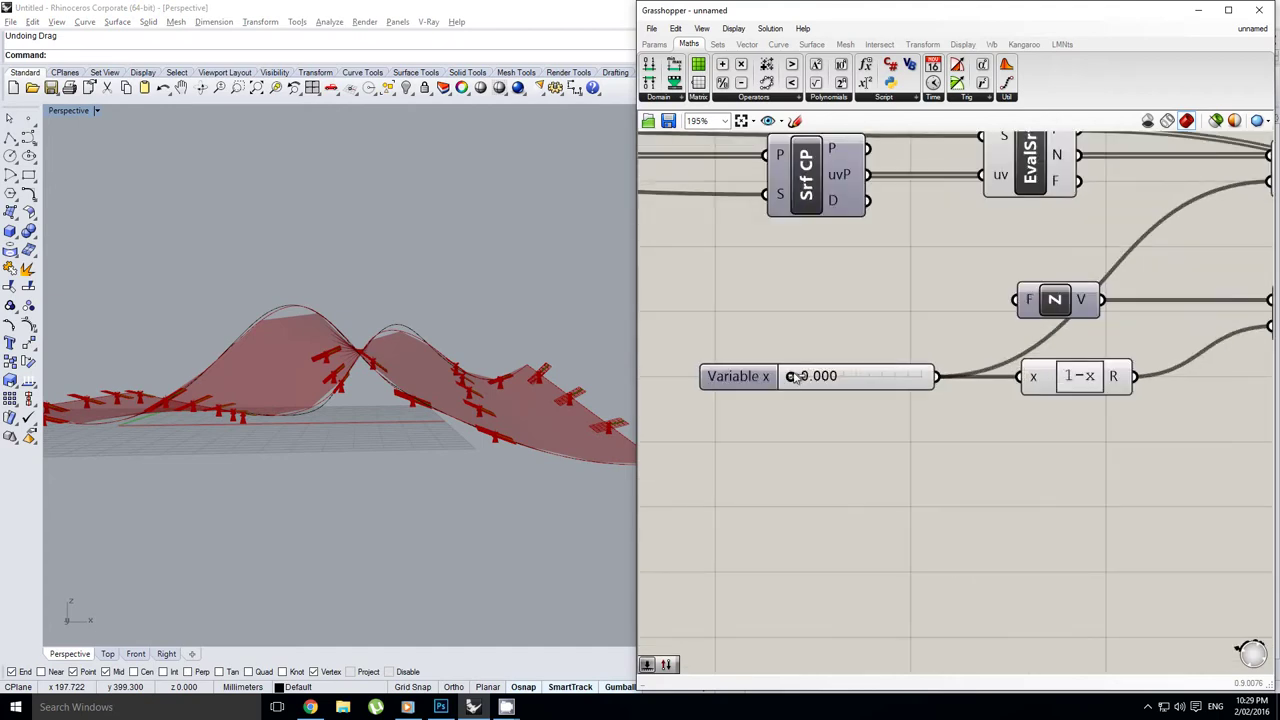
left_click_drag(792, 377, 836, 377)
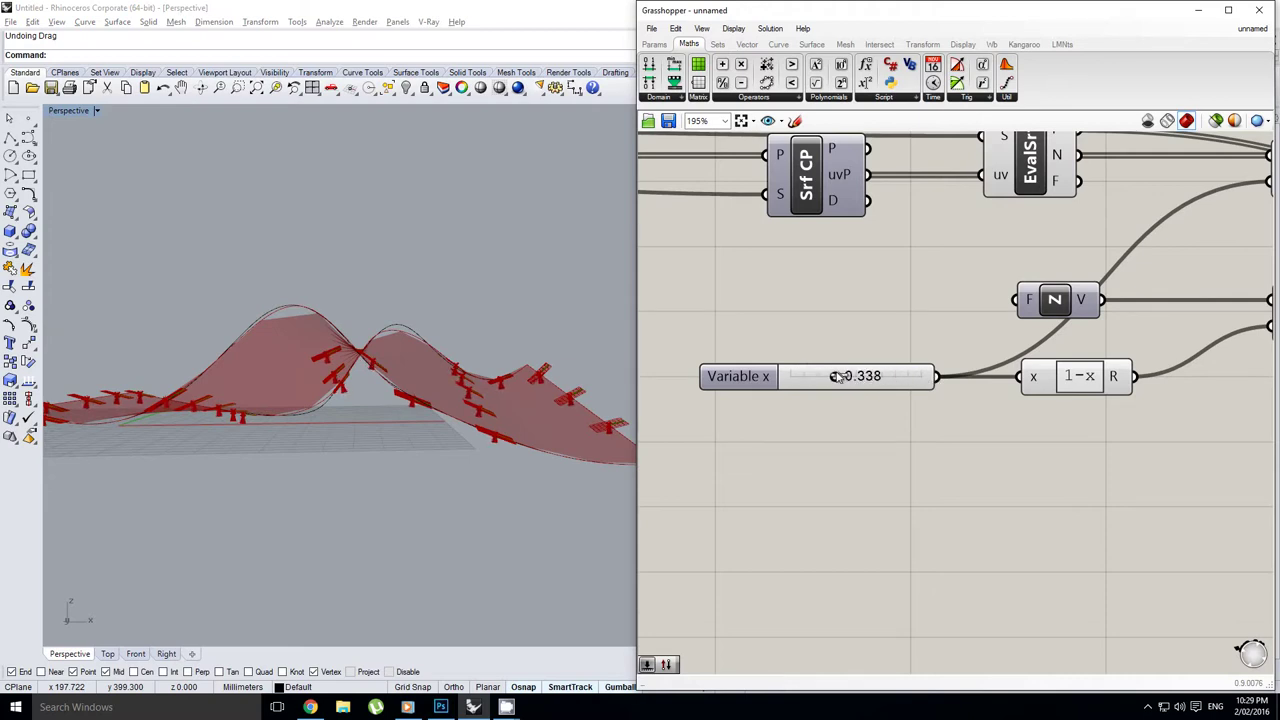
left_click_drag(838, 376, 938, 372)
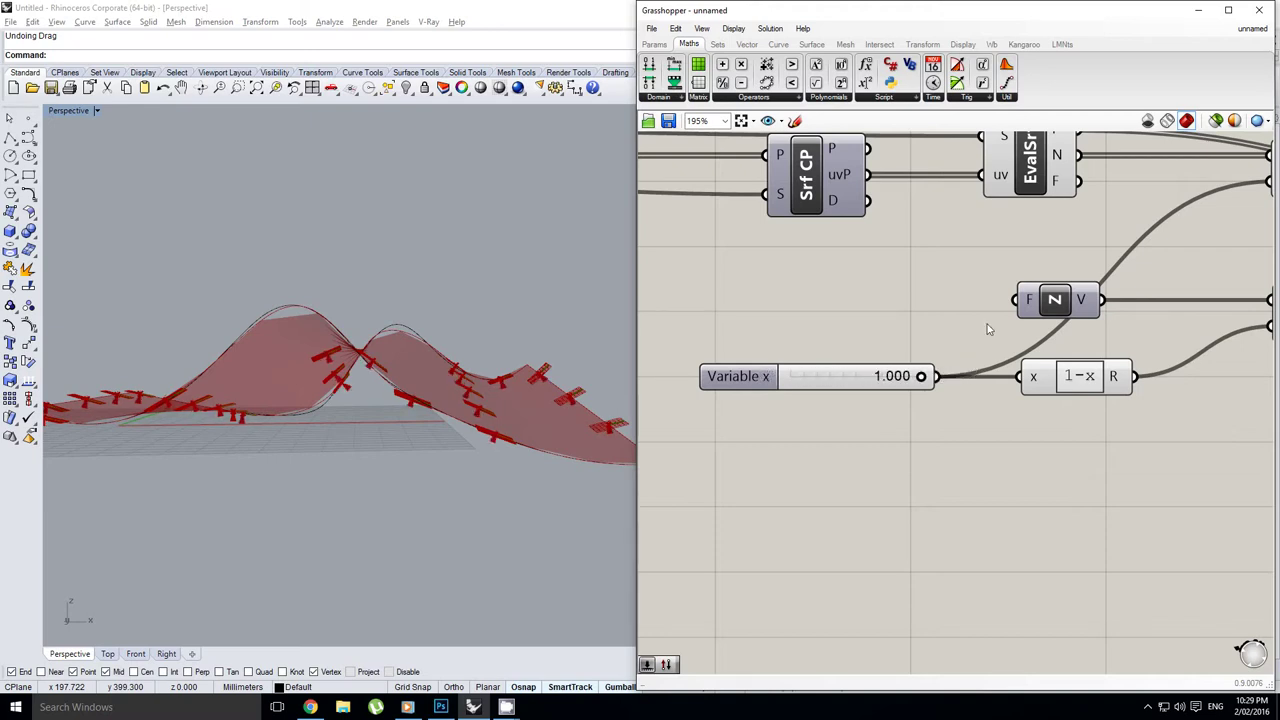
scroll(1040, 327, "down", 3)
right_click_drag(1052, 327, 814, 362)
right_click_drag(972, 355, 1019, 371)
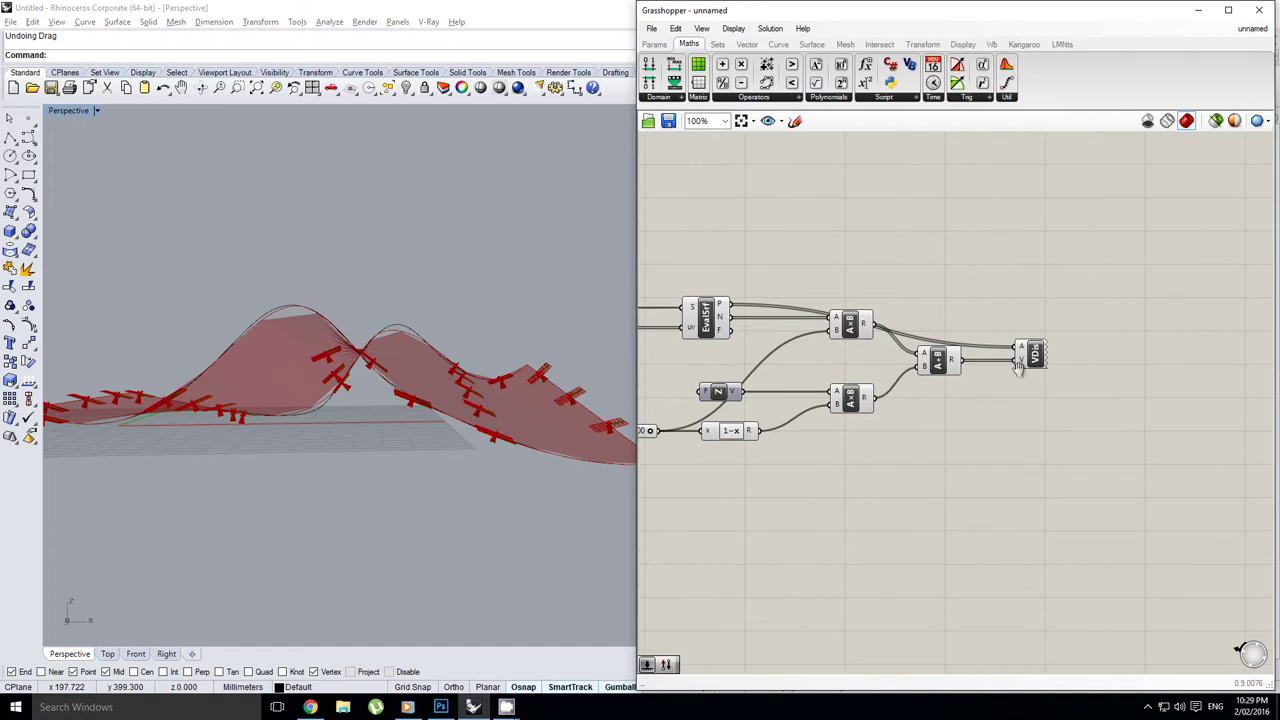
Step: Delete the Vector Display component and add a Plane Normal component after the addition component
right_click_drag(1126, 374, 1057, 379)
left_click(962, 360)
key("Delete")
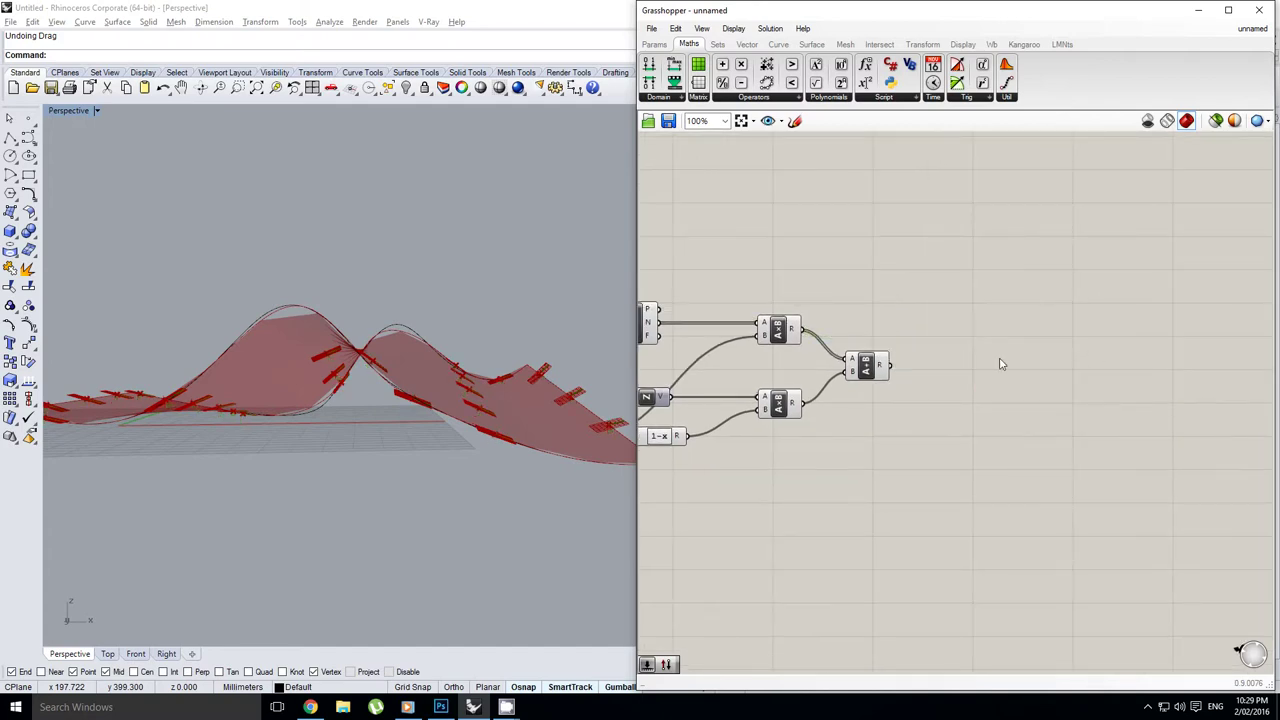
double_click(1010, 362)
type("plane nor")
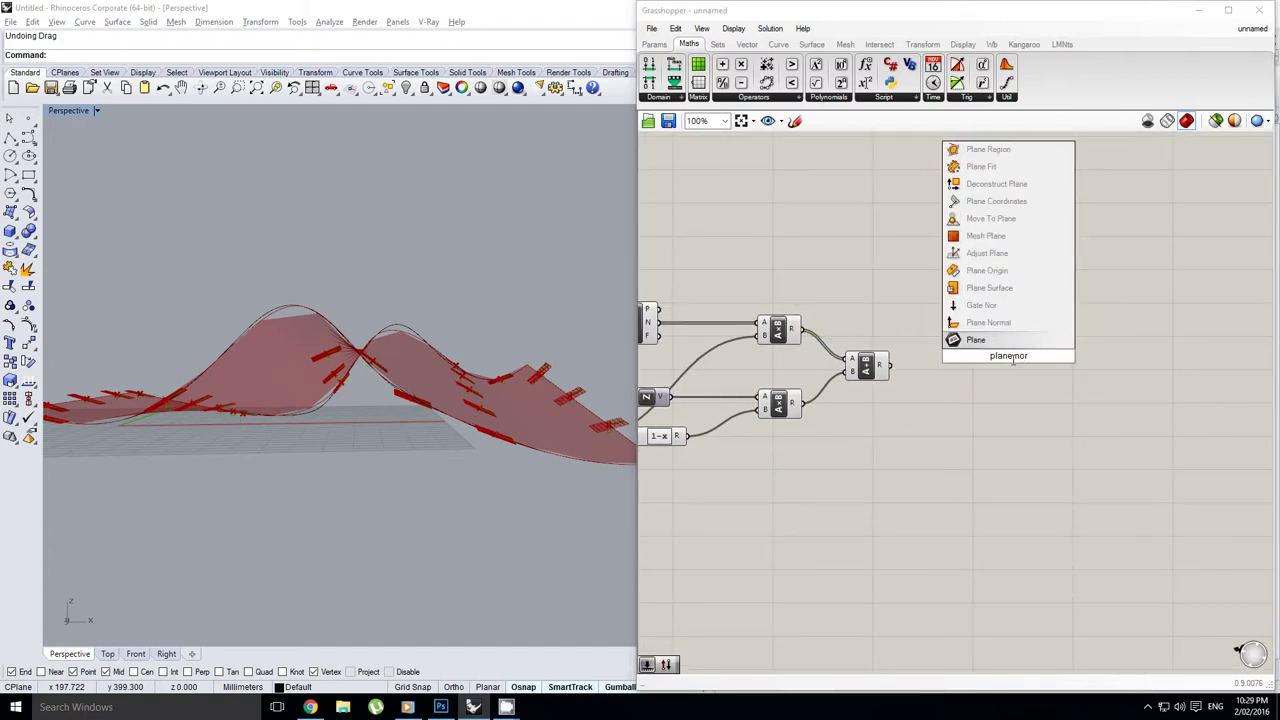
key("Up")
key("Return")
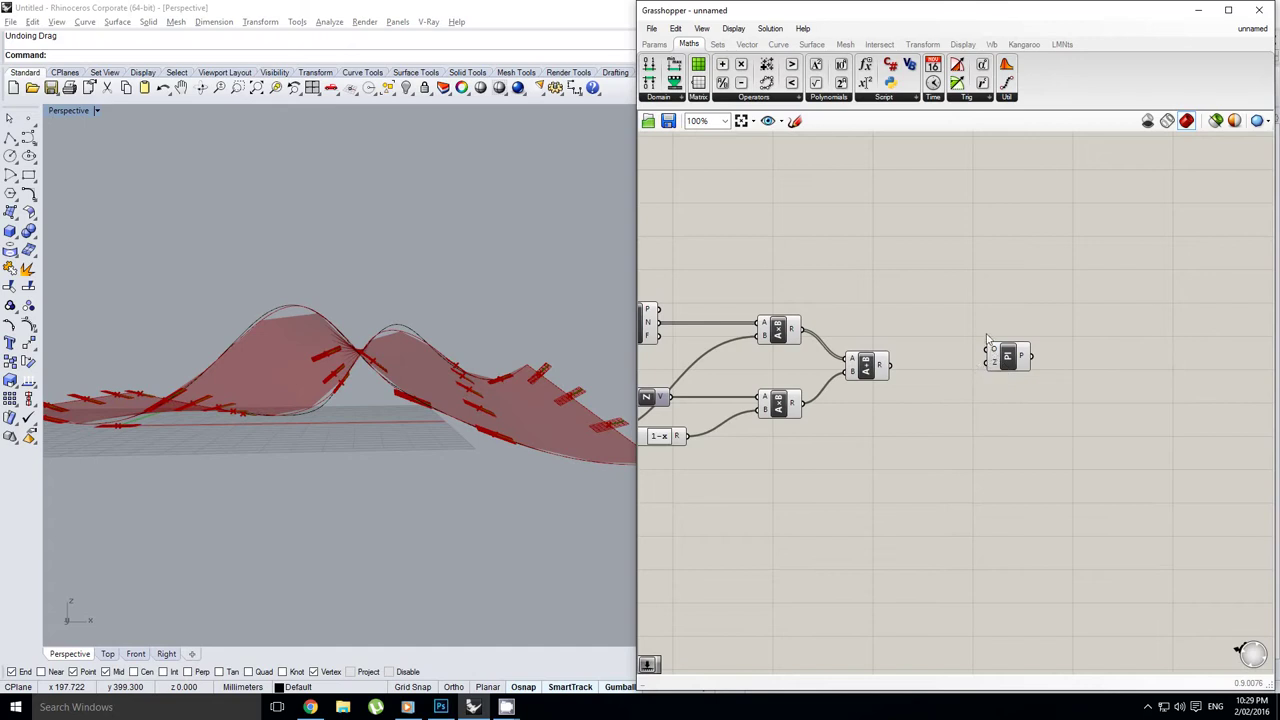
Step: Connect the addition result to Plane Normal's Z input and the Evaluate Surface points to its origin input
scroll(922, 350, "up", 2)
left_click_drag(875, 379, 1048, 370)
scroll(830, 318, "down", 1)
right_click_drag(825, 317, 1045, 350)
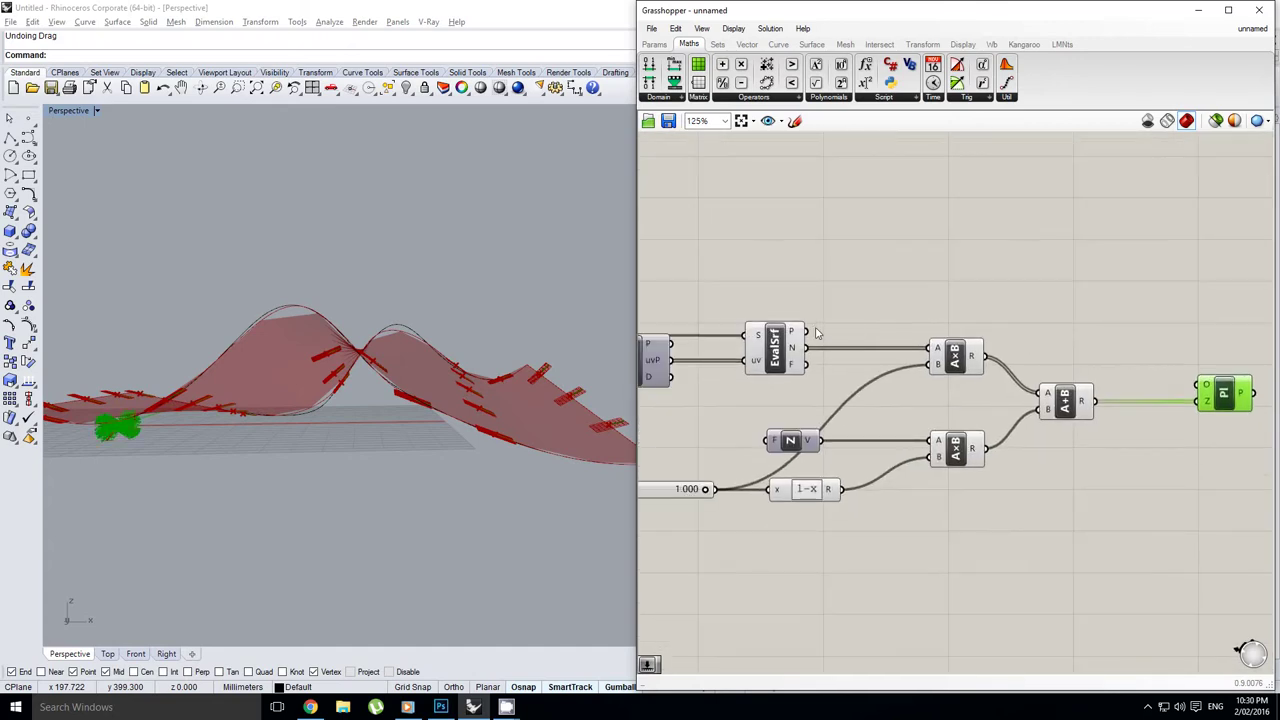
left_click_drag(808, 331, 1208, 385)
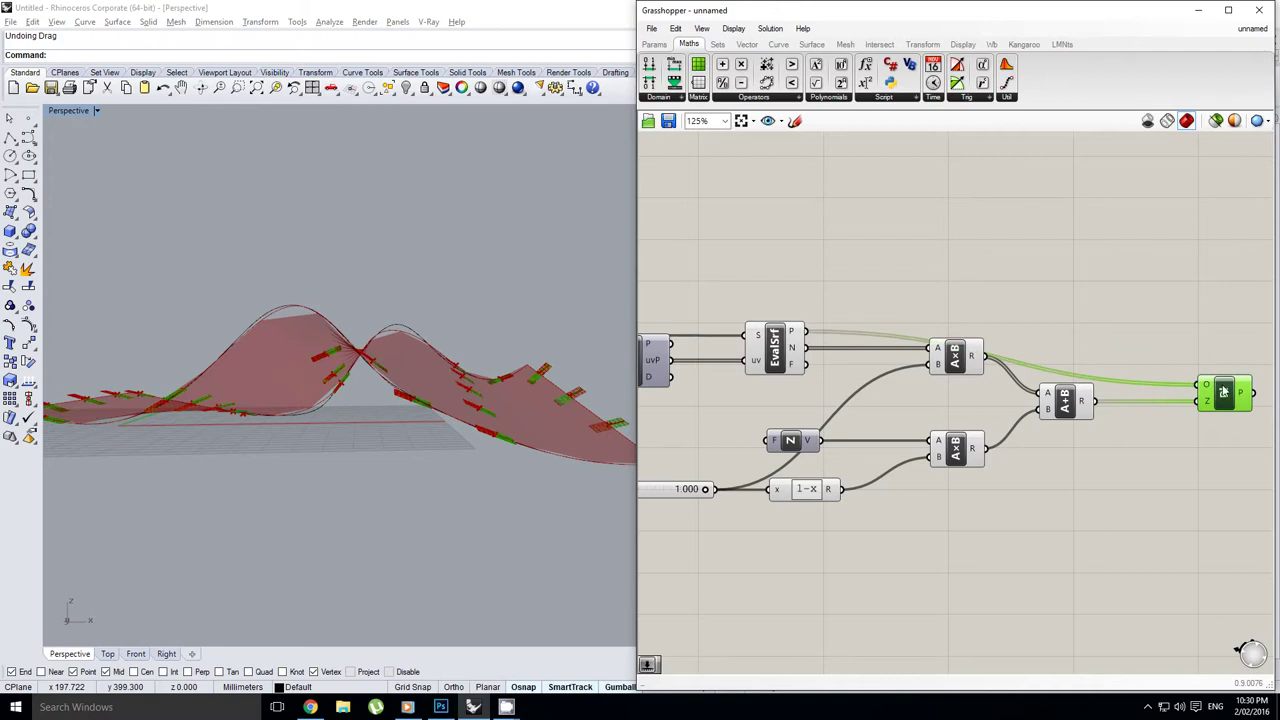
Step: Add a Center Box component after Plane Normal and feed the planes into its base input
right_click_drag(1218, 388, 1060, 402)
right_click_drag(1076, 336, 992, 321)
right_click_drag(1076, 363, 1060, 393)
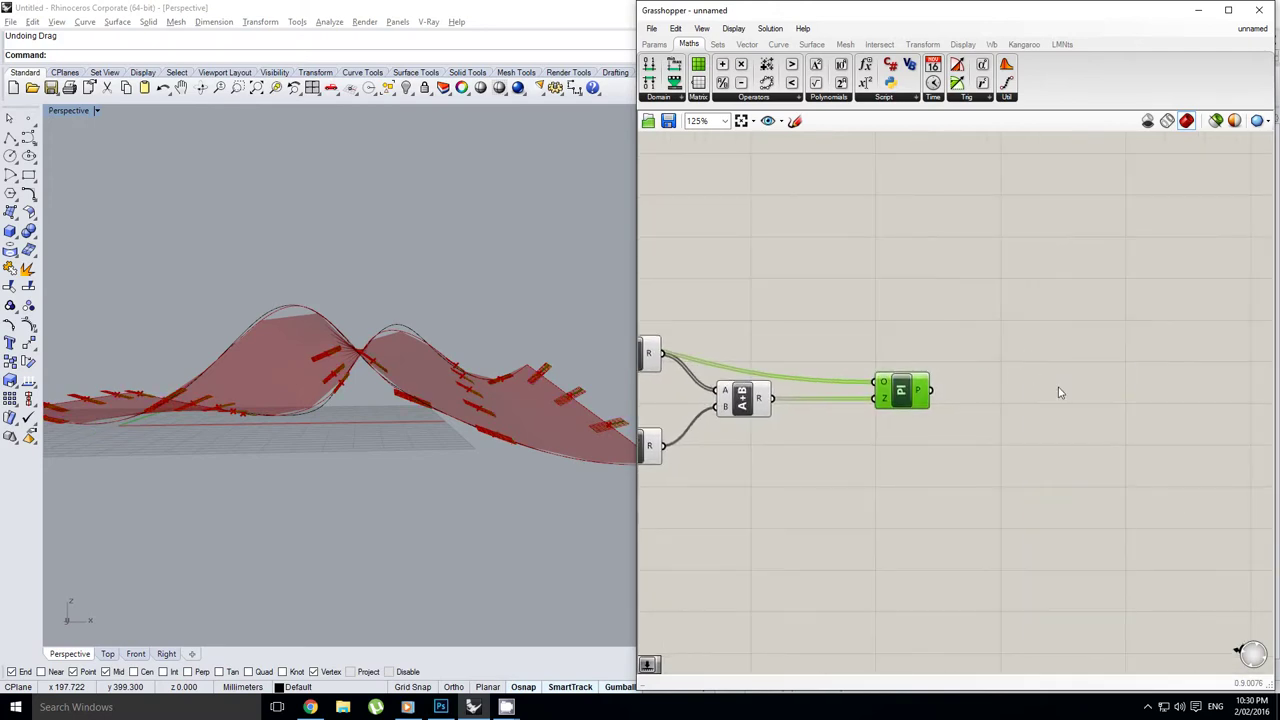
middle_click(893, 389)
left_click(930, 371)
double_click(1033, 386)
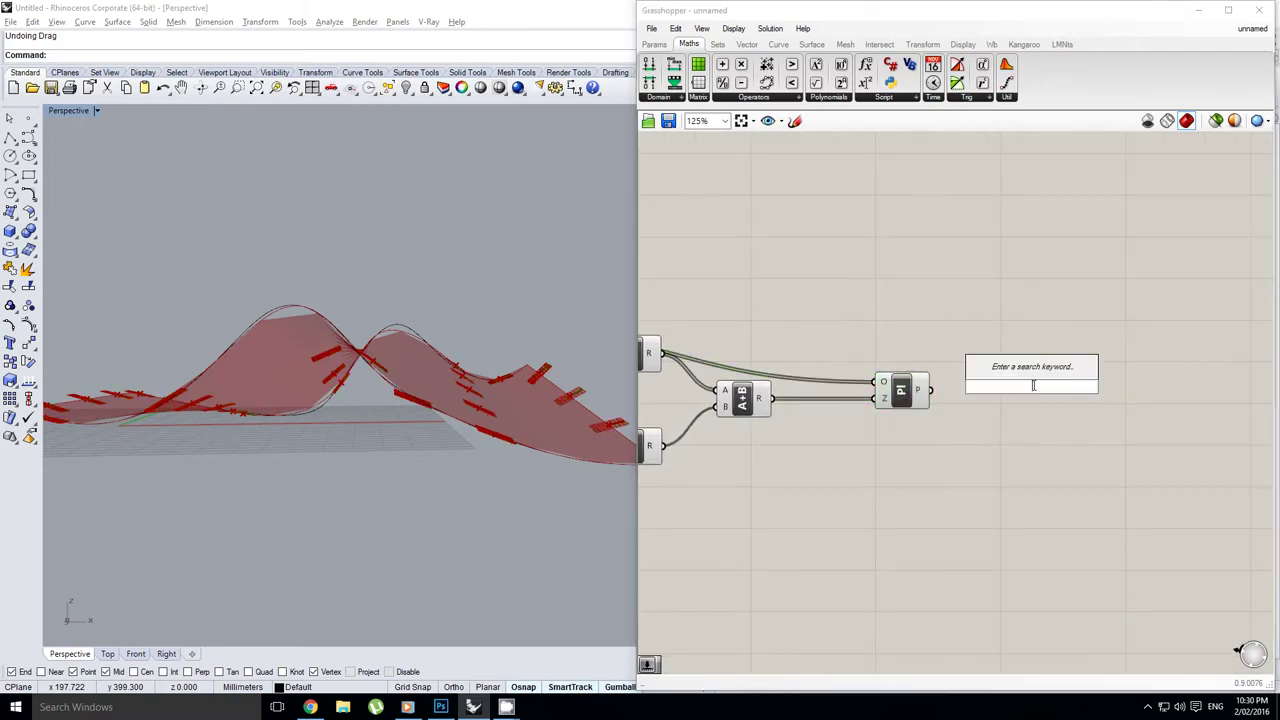
type("box")
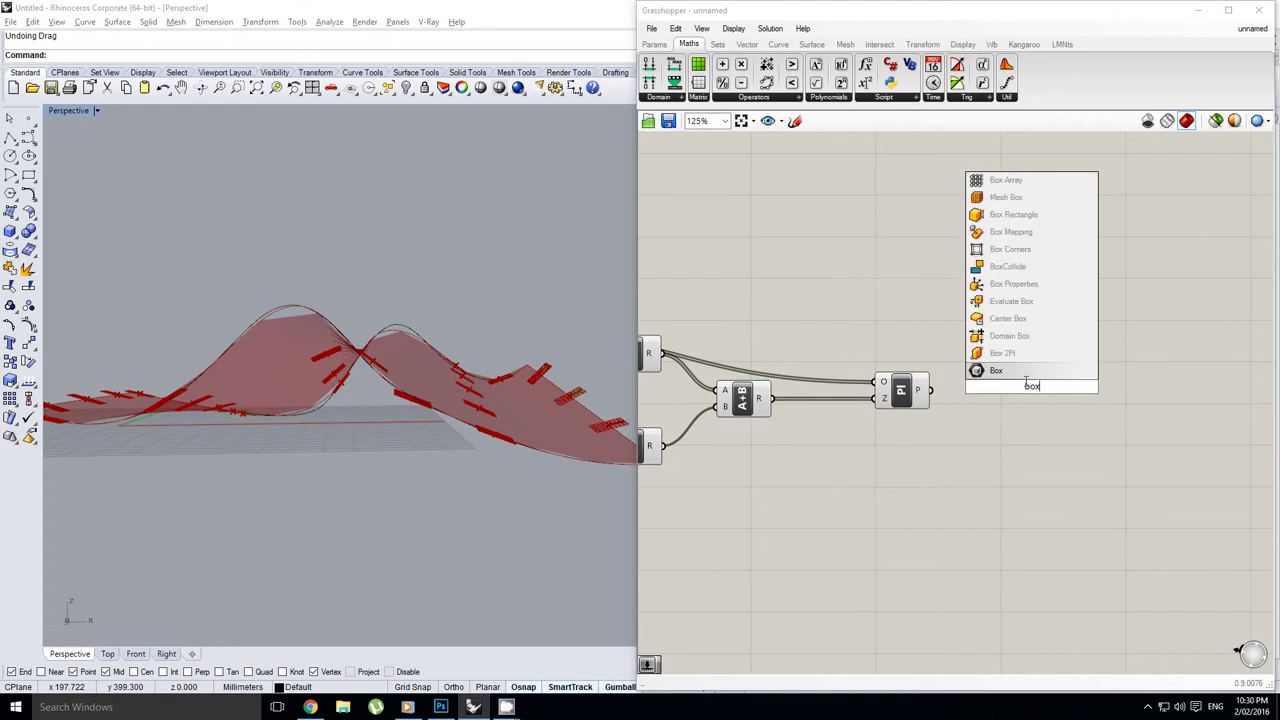
key("Up")
key("Up")
key("Return")
left_click_drag(1030, 383, 1069, 400)
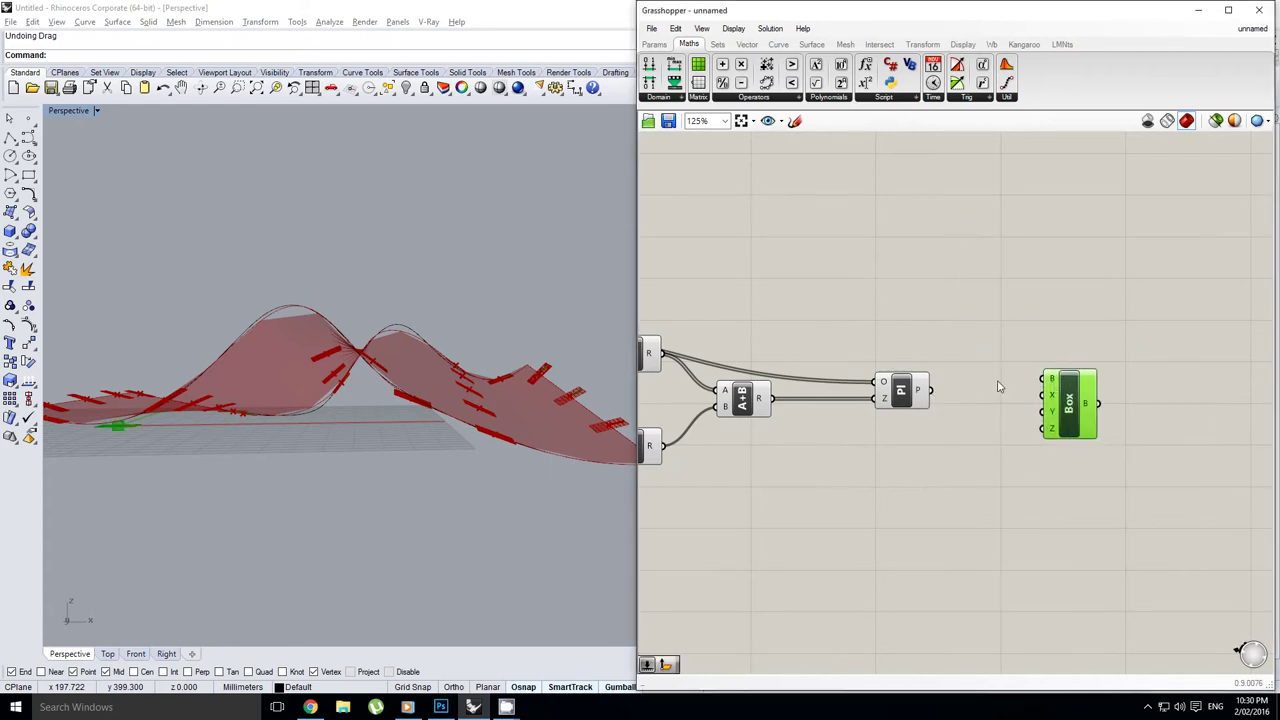
left_click_drag(957, 388, 1044, 379)
left_click_drag(1072, 401, 1080, 413)
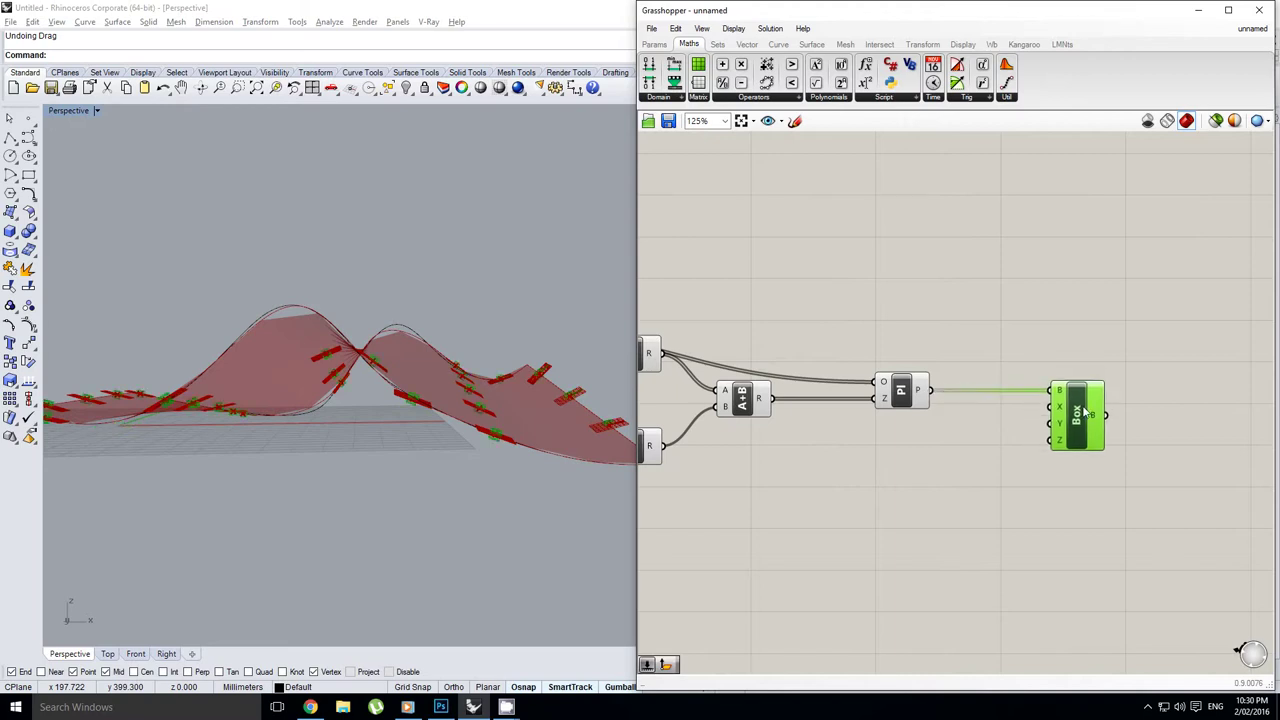
Step: Add a number slider below Plane Normal and raise its maximum value
left_click(655, 45)
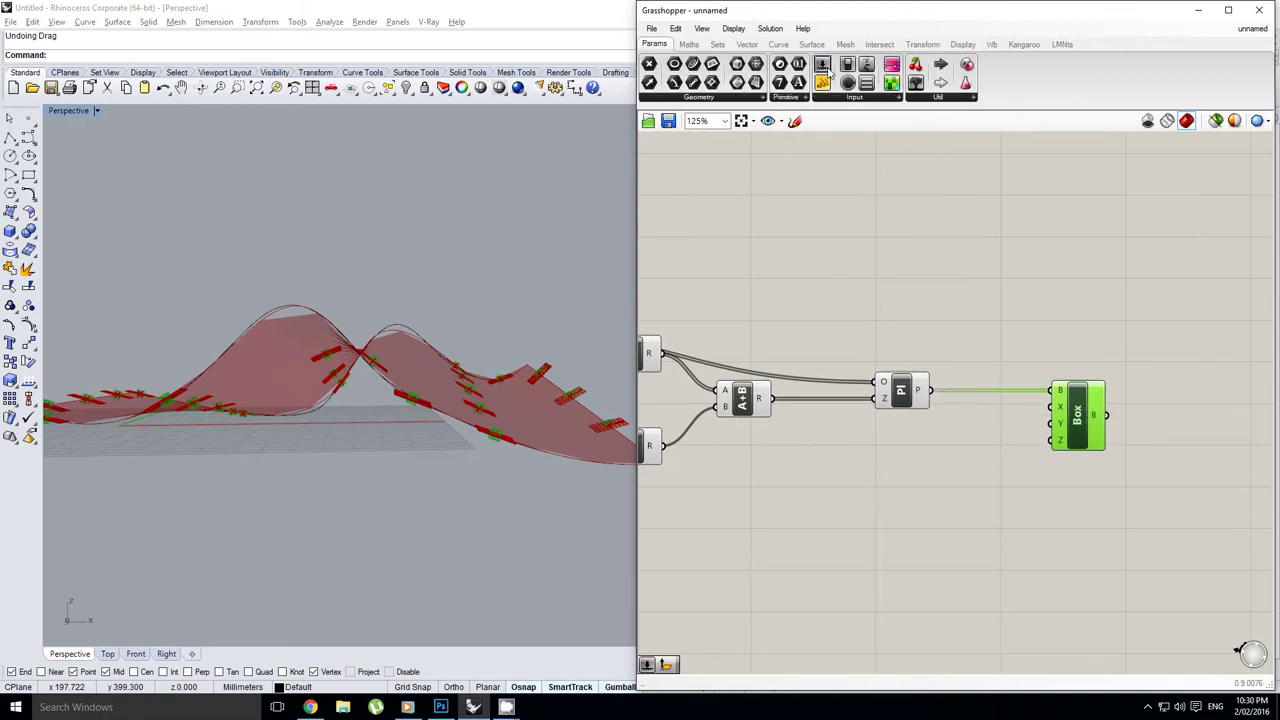
left_click(825, 67)
left_click(882, 432)
scroll(858, 438, "up", 1)
double_click(830, 431)
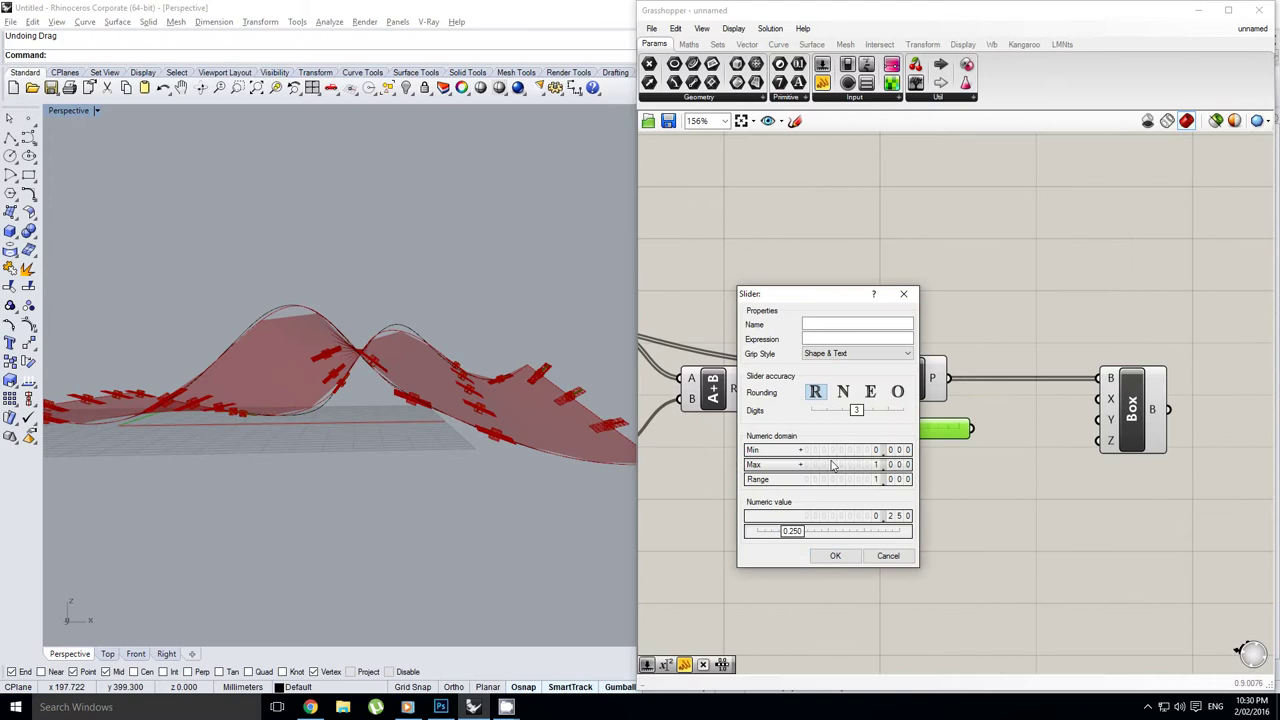
double_click(832, 466)
left_click(835, 556)
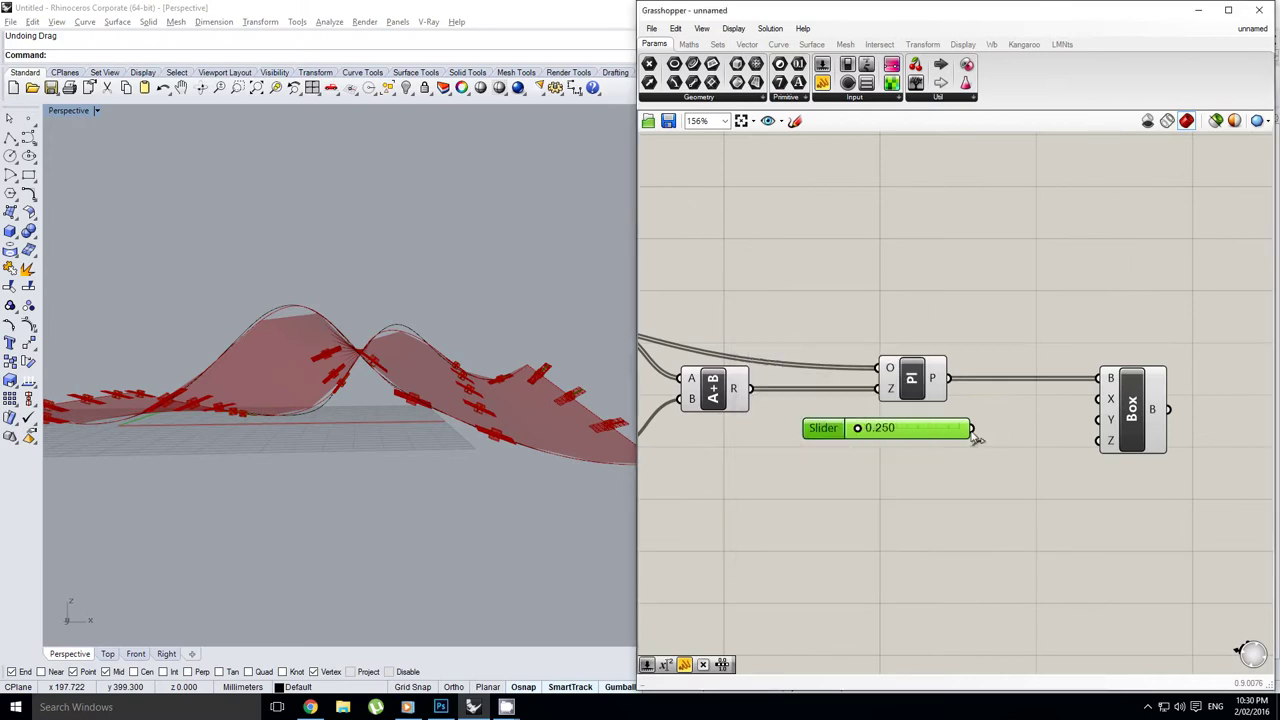
Step: Connect the new slider to the X, Y and Z size inputs of Center Box
left_click_drag(971, 429, 1104, 399)
left_click_drag(967, 428, 1102, 437)
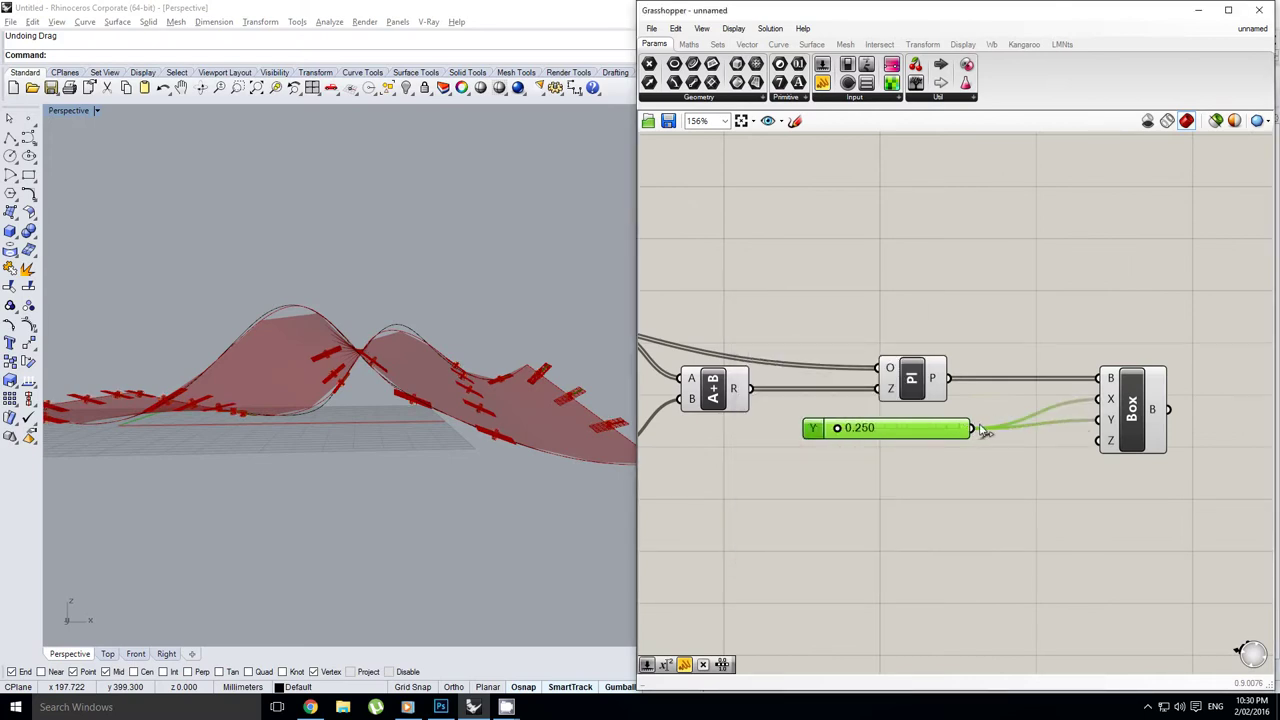
left_click_drag(976, 429, 1101, 443)
Step: Set the box size slider to 6.650 and view the boxes from above the surface
right_click_drag(812, 445, 834, 451)
right_click_drag(468, 424, 445, 481)
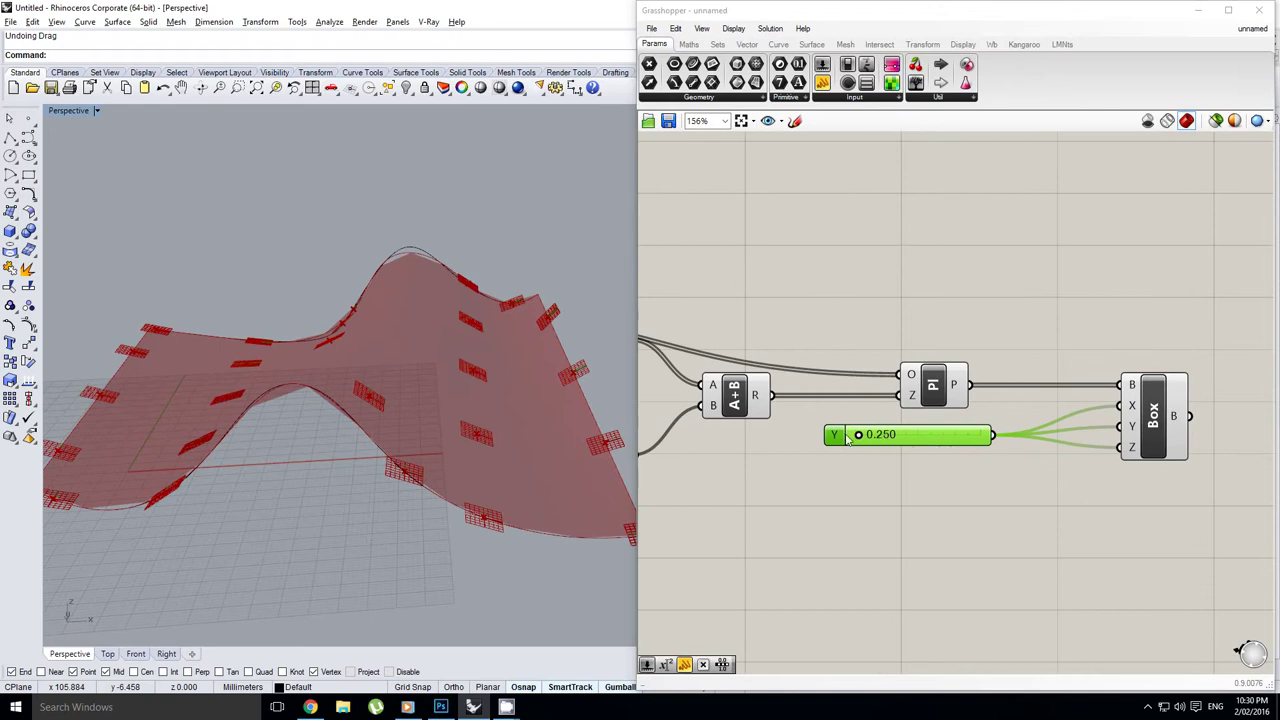
scroll(848, 440, "up", 2)
left_click_drag(855, 440, 965, 444)
right_click_drag(371, 328, 436, 400)
scroll(431, 386, "down", 3)
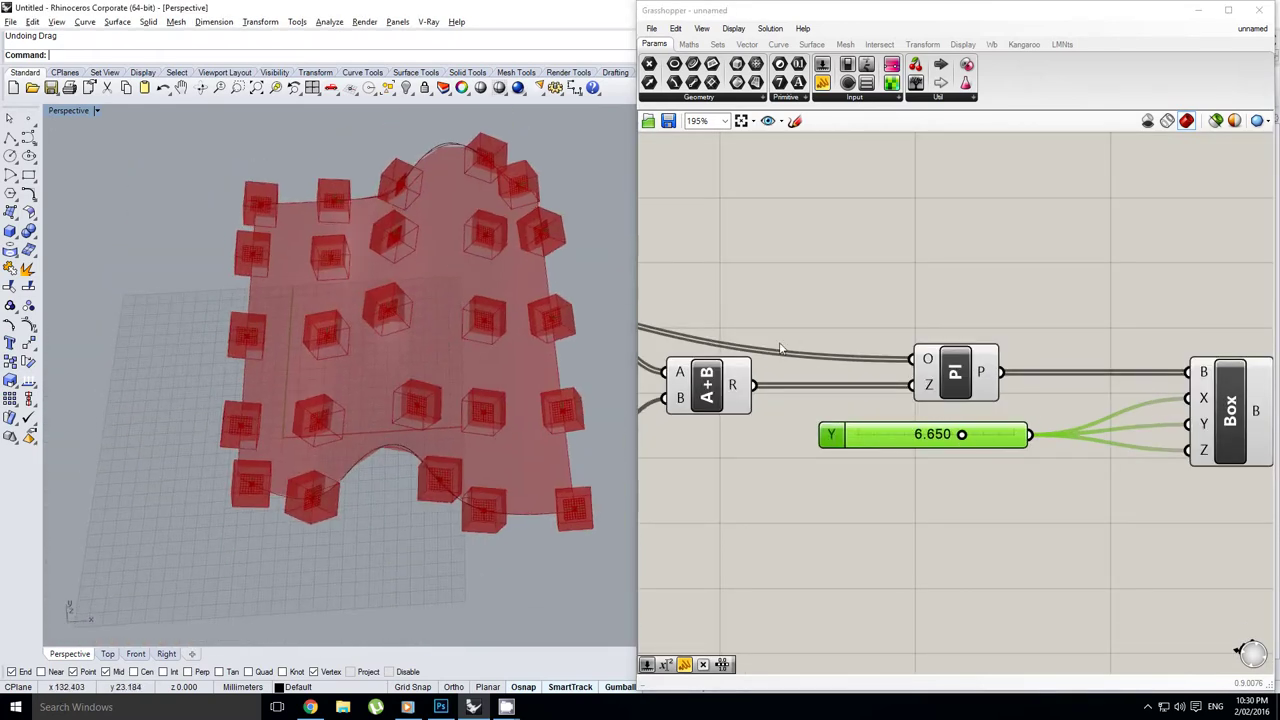
Step: Lower the W parameter slider of Evaluate Box to 0.142
scroll(781, 348, "down", 2)
right_click_drag(781, 348, 1225, 358)
right_click(1160, 372)
left_click(1195, 315)
scroll(1195, 315, "down", 4)
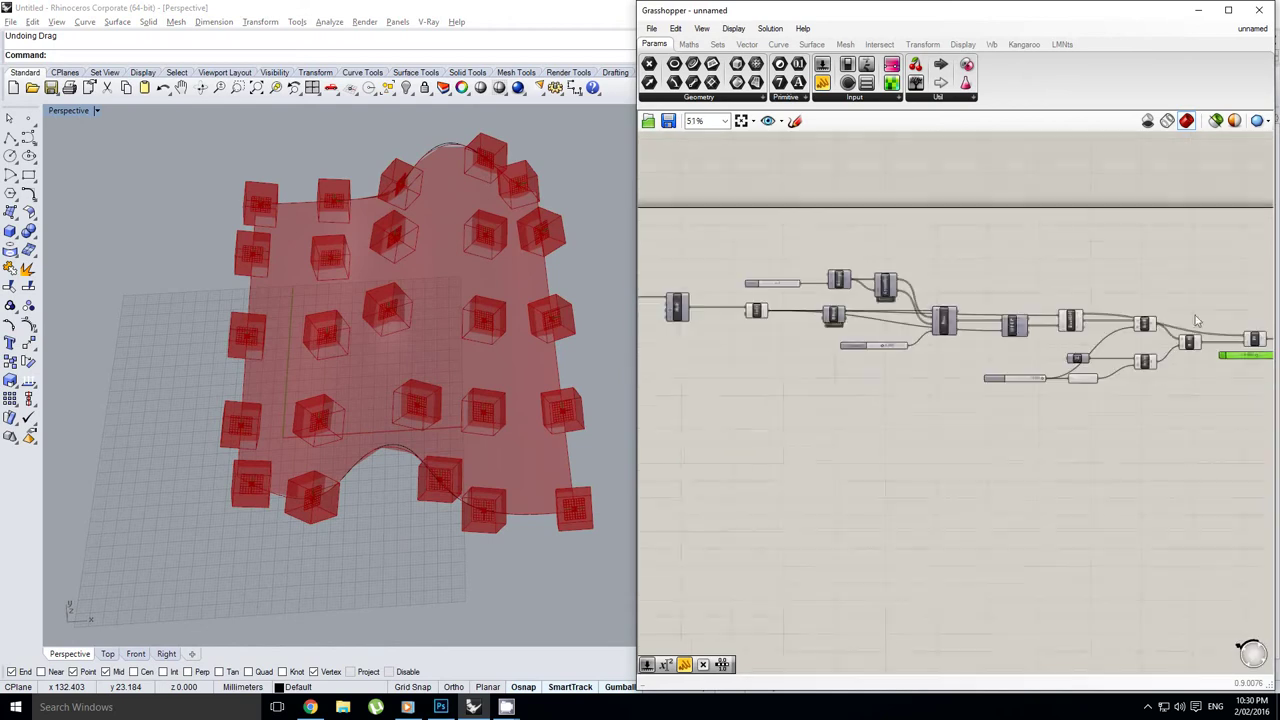
scroll(873, 352, "up", 8)
right_click_drag(820, 369, 939, 364)
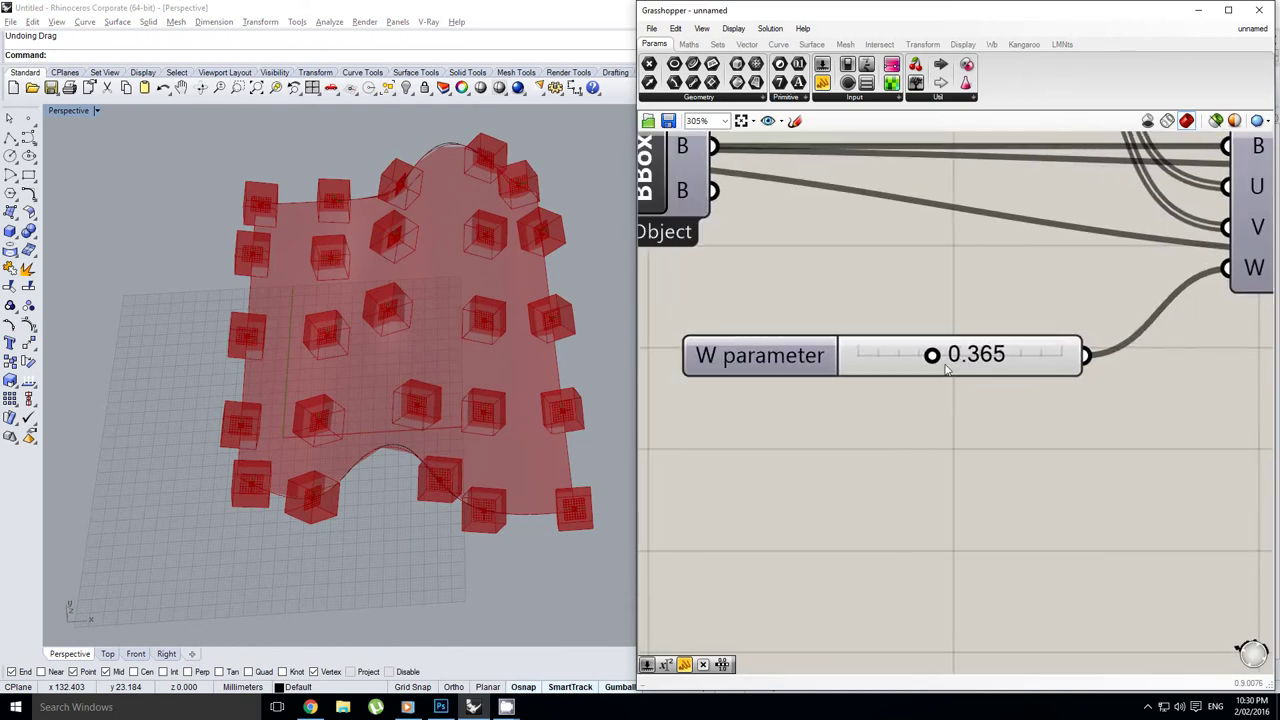
left_click_drag(939, 364, 891, 384)
Step: Turn on the preview of the Evaluate Box component
scroll(972, 290, "down", 3)
right_click_drag(1144, 259, 977, 319)
left_click(975, 318)
middle_click(975, 318)
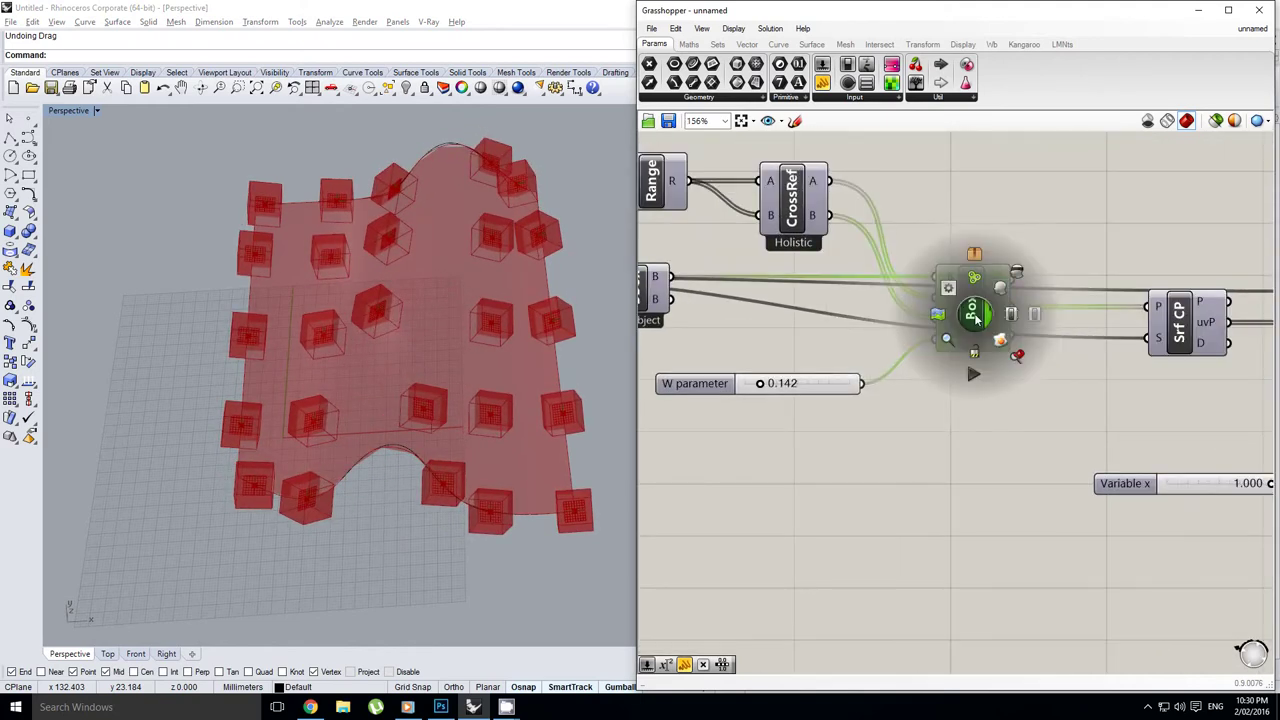
left_click(1010, 281)
Step: Raise the W parameter slider to 0.543 while viewing the boxes from the side
right_click_drag(430, 454, 468, 342)
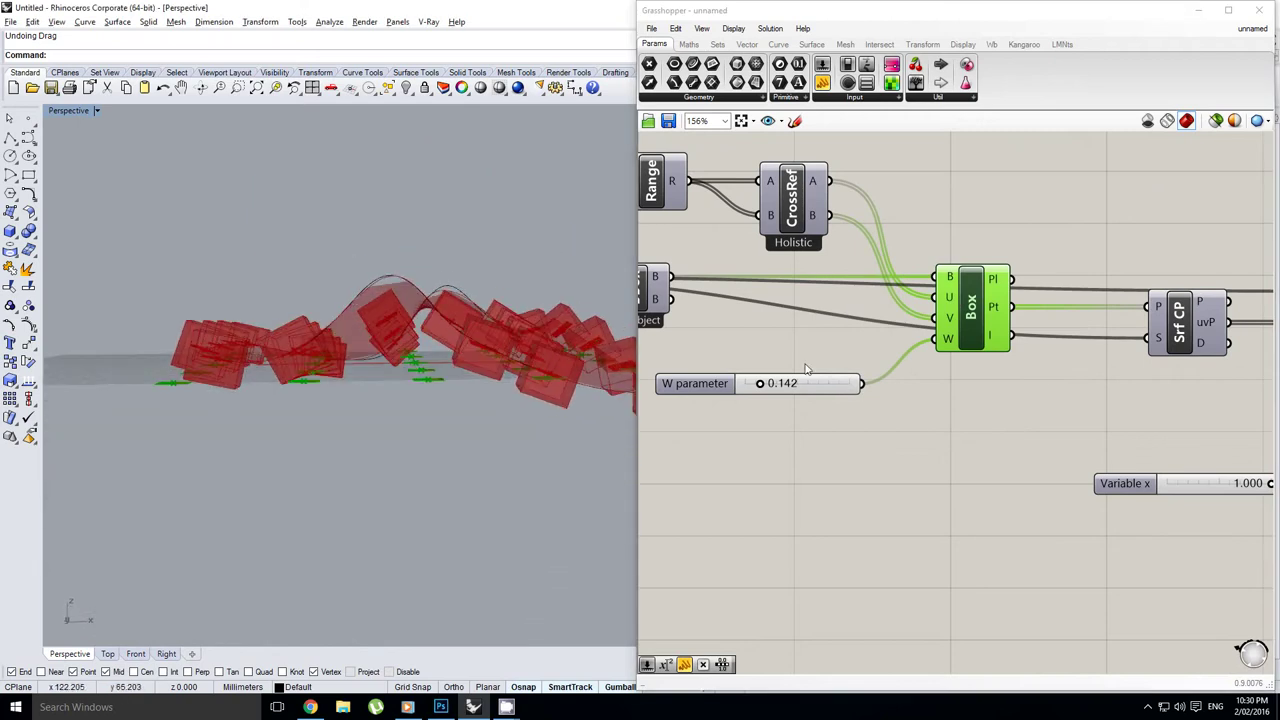
right_click_drag(777, 402, 823, 400)
scroll(820, 394, "up", 2)
left_click_drag(800, 384, 870, 398)
Step: Lower the Variable x slider to 0.000 and inspect the box orientations in perspective
scroll(900, 370, "down", 6)
right_click_drag(1112, 382, 953, 391)
scroll(953, 392, "up", 2)
right_click(960, 389)
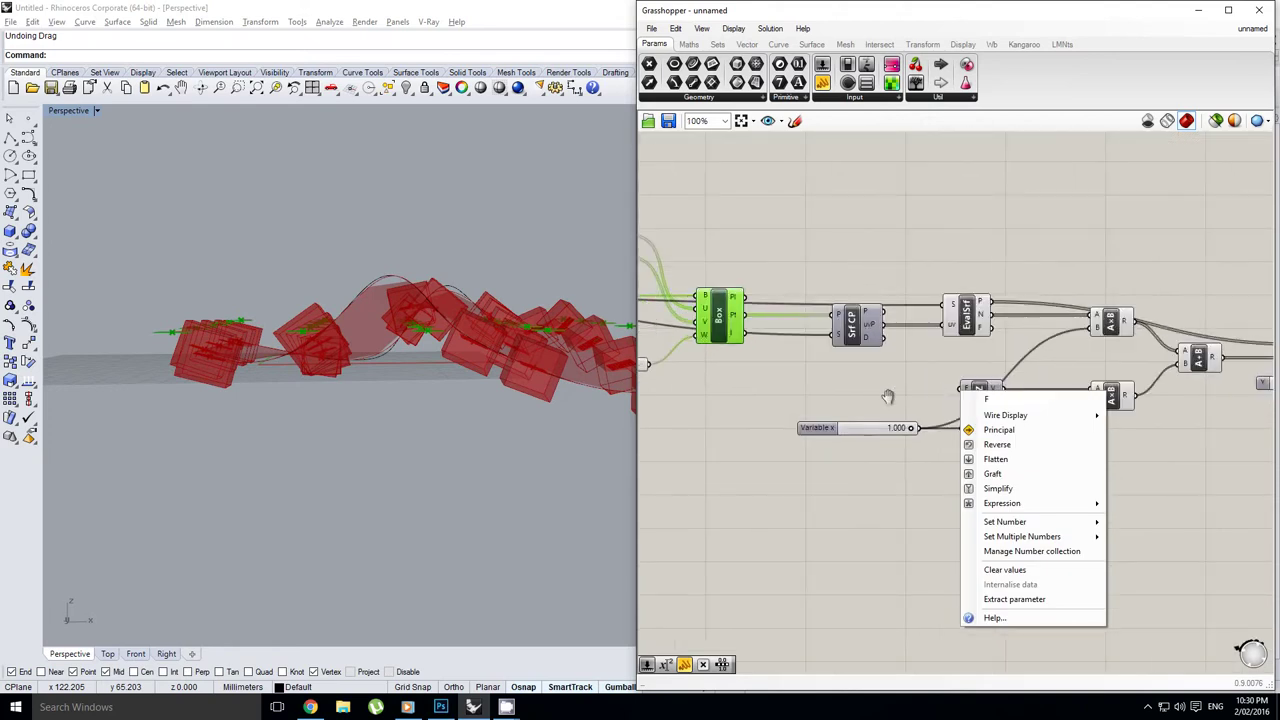
left_click(887, 400)
scroll(888, 443, "up", 1)
scroll(892, 444, "up", 5)
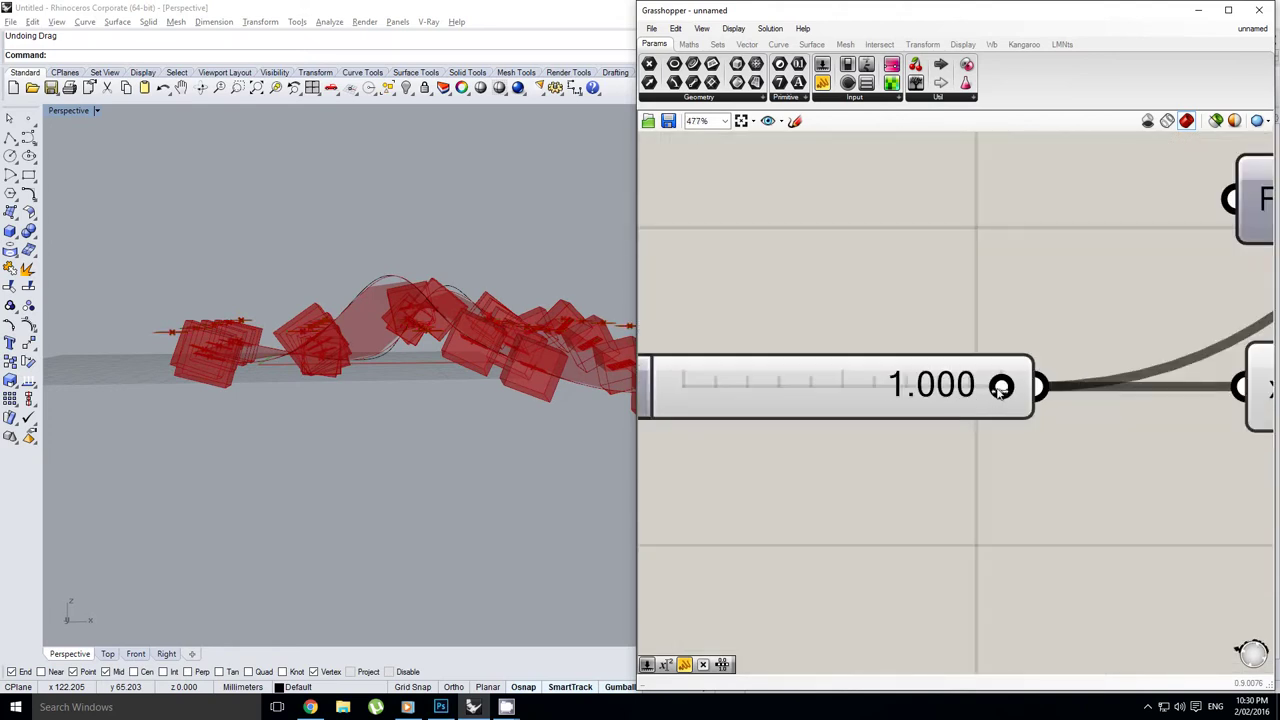
left_click_drag(955, 395, 670, 415)
right_click_drag(529, 358, 440, 345)
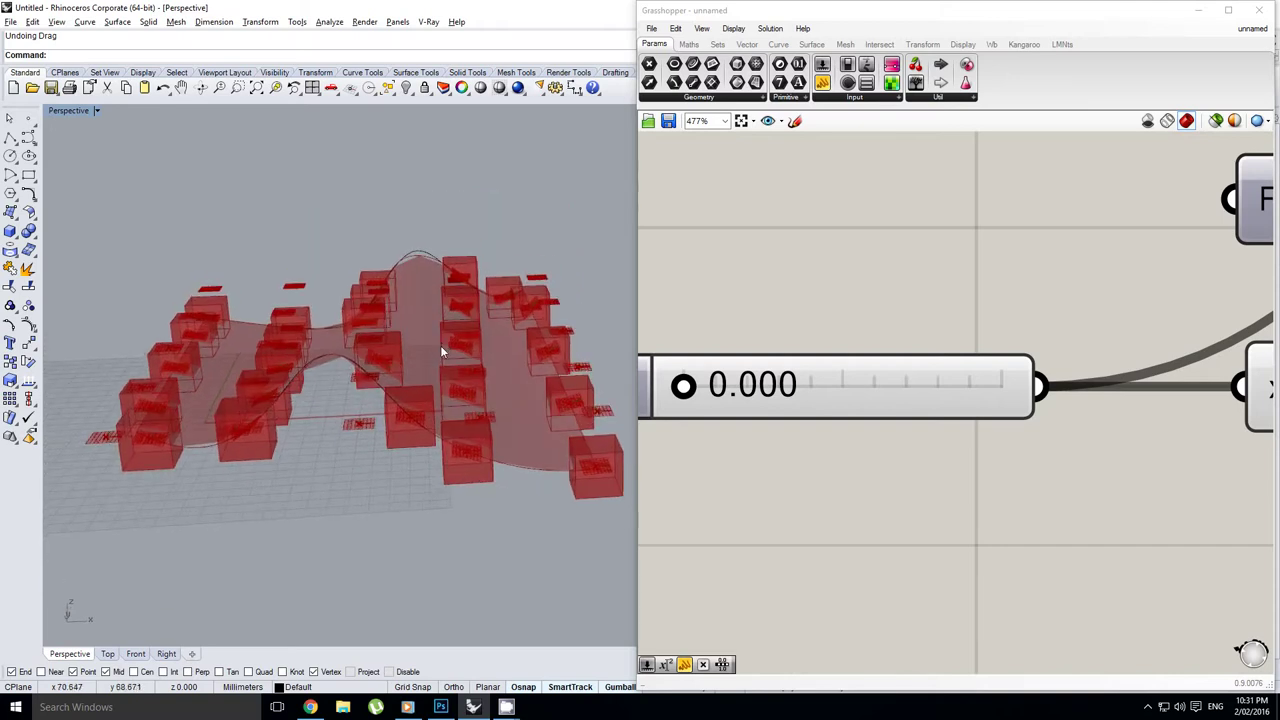
Step: Raise the Variable x slider to 0.931 so the boxes follow the surface normals
right_click_drag(802, 322, 920, 336)
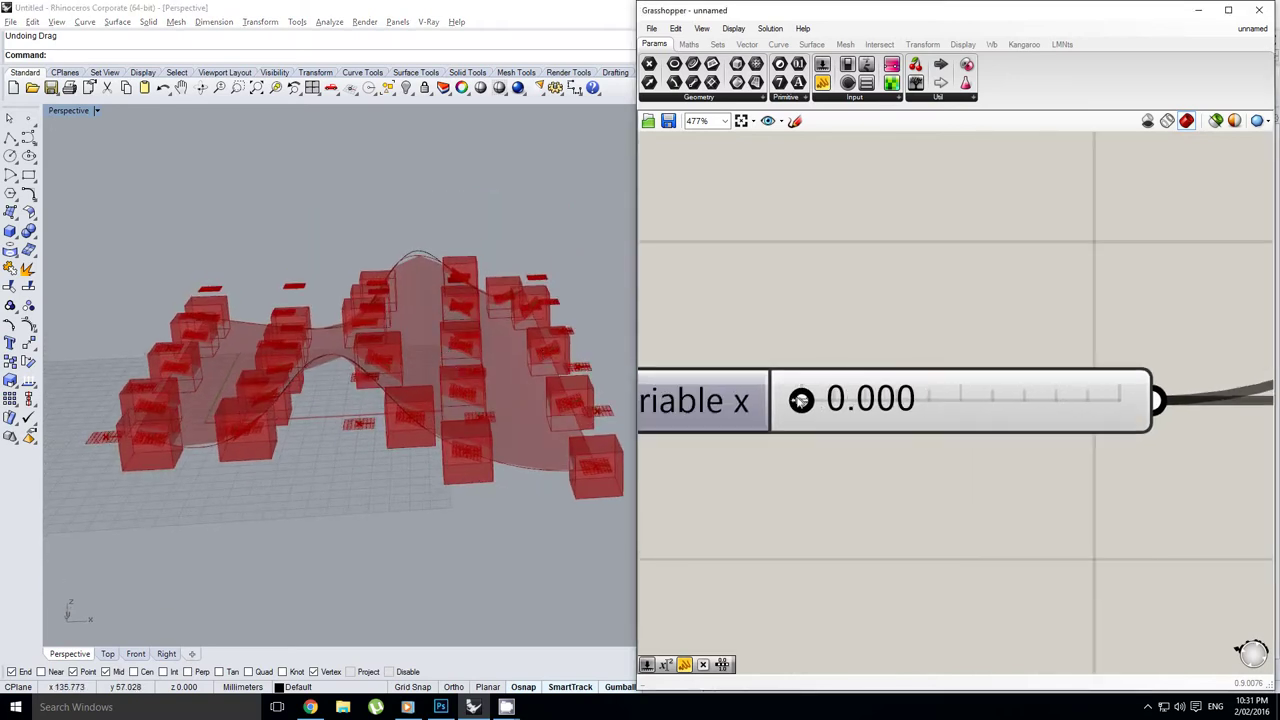
left_click_drag(811, 399, 1097, 399)
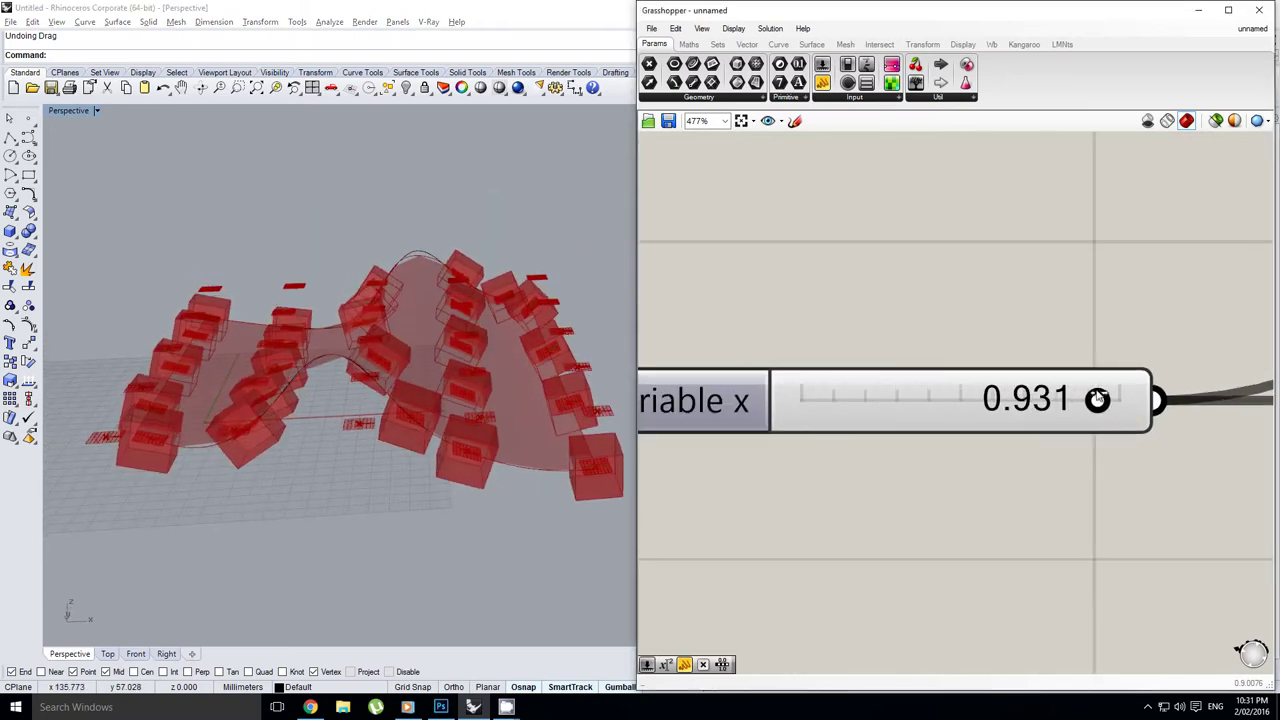
Step: Add Solid Difference and Solid Intersection components on the empty canvas beyond Center Box
left_click_drag(1187, 386, 985, 392)
scroll(985, 365, "down", 3)
right_click_drag(985, 363, 892, 368)
scroll(970, 345, "down", 3)
right_click_drag(1140, 338, 859, 334)
right_click_drag(1081, 293, 1049, 290)
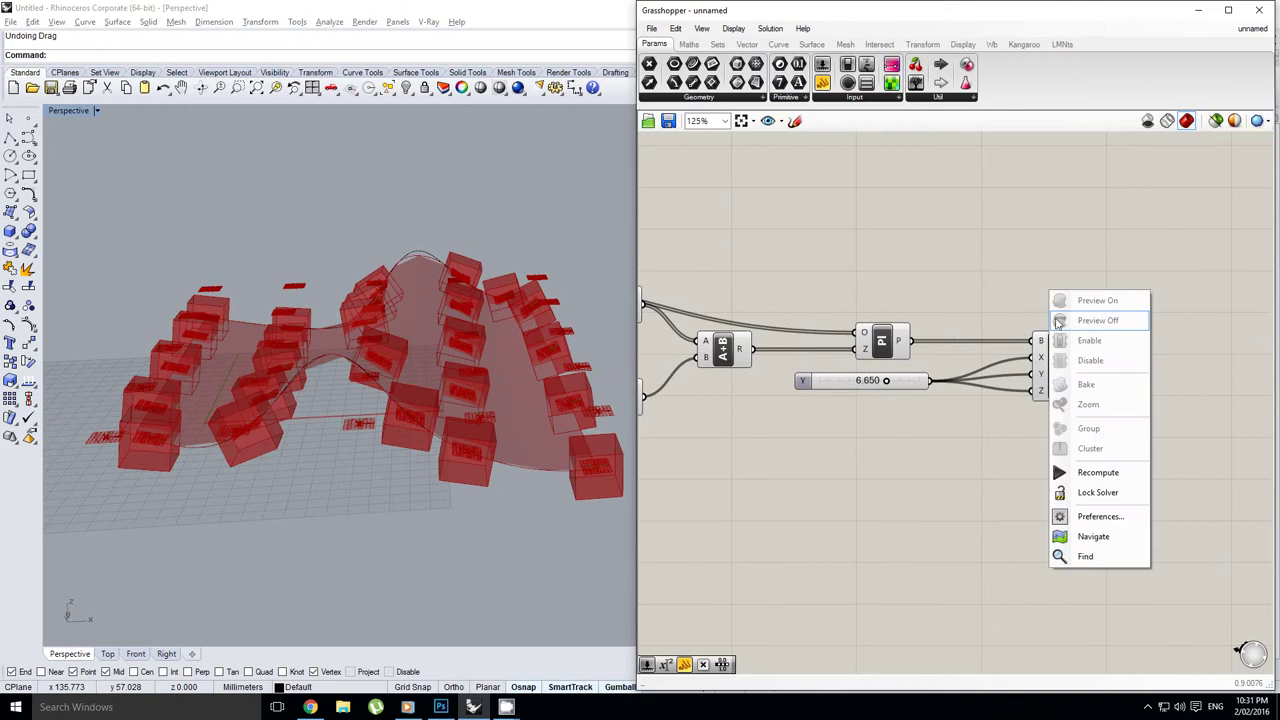
right_click_drag(1091, 340, 1011, 331)
scroll(1041, 346, "up", 2)
right_click_drag(1093, 350, 1003, 364)
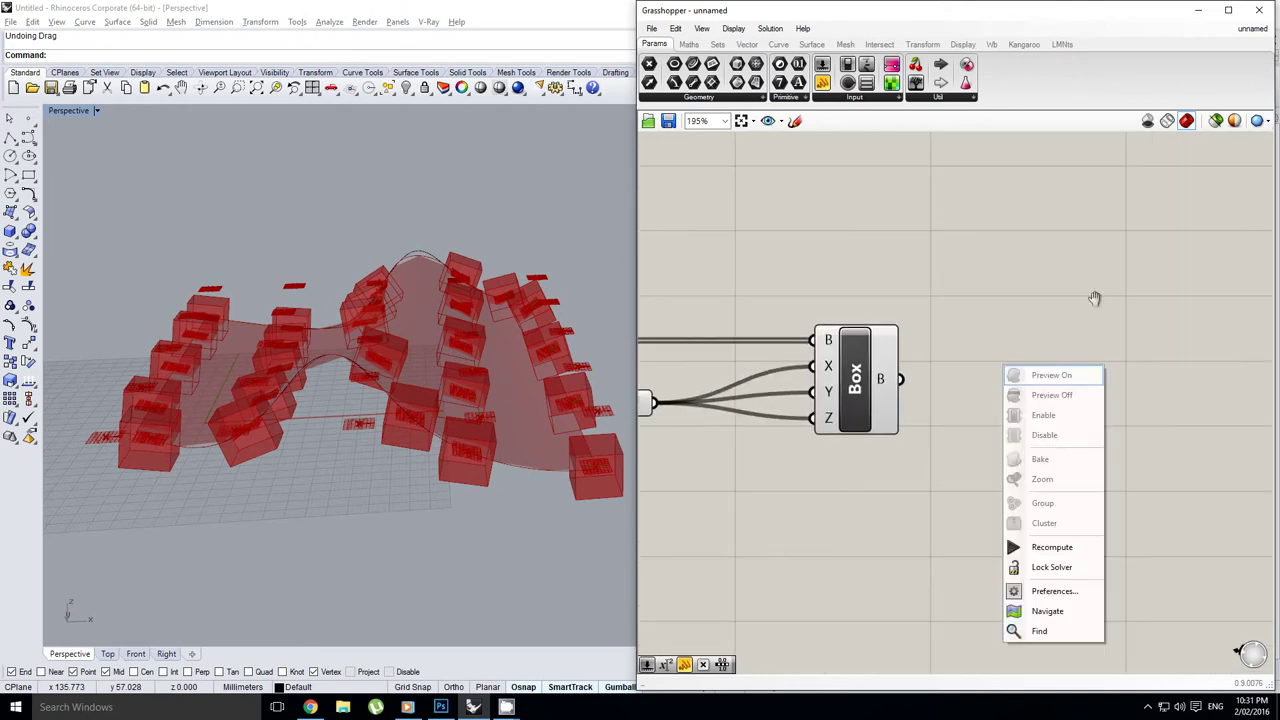
double_click(1096, 300)
left_click(1105, 309)
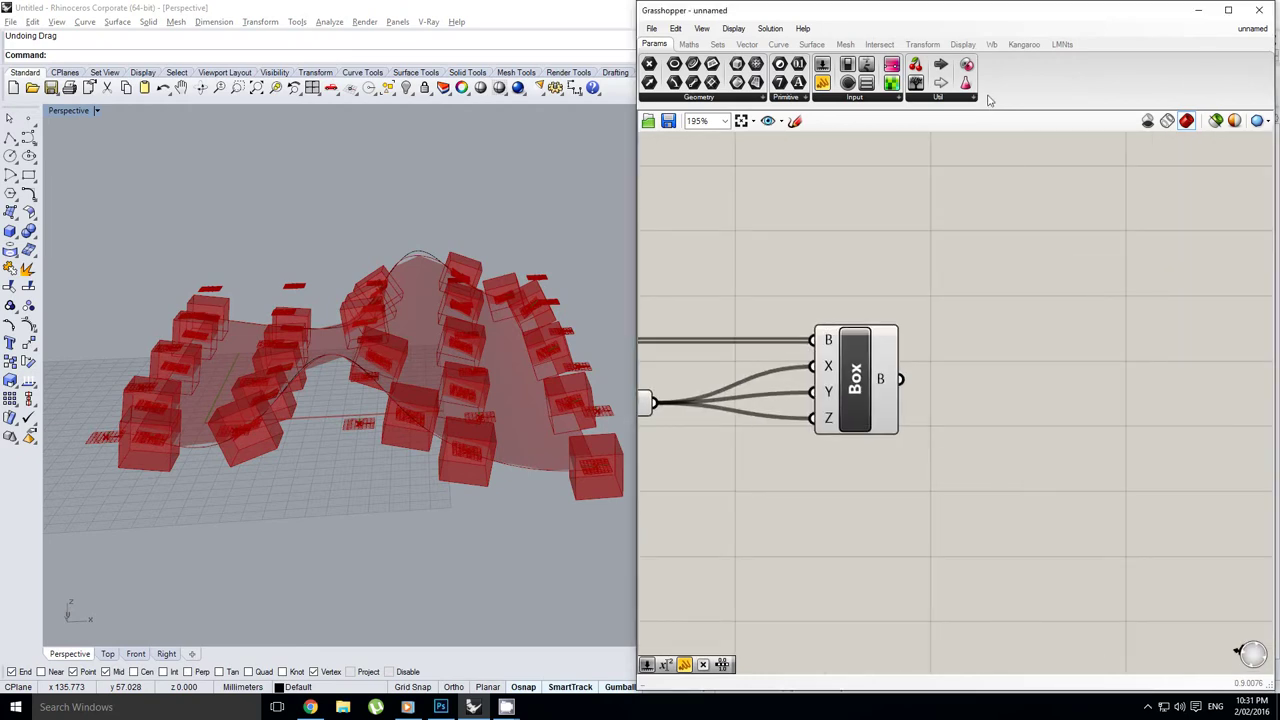
left_click(880, 45)
left_click(916, 98)
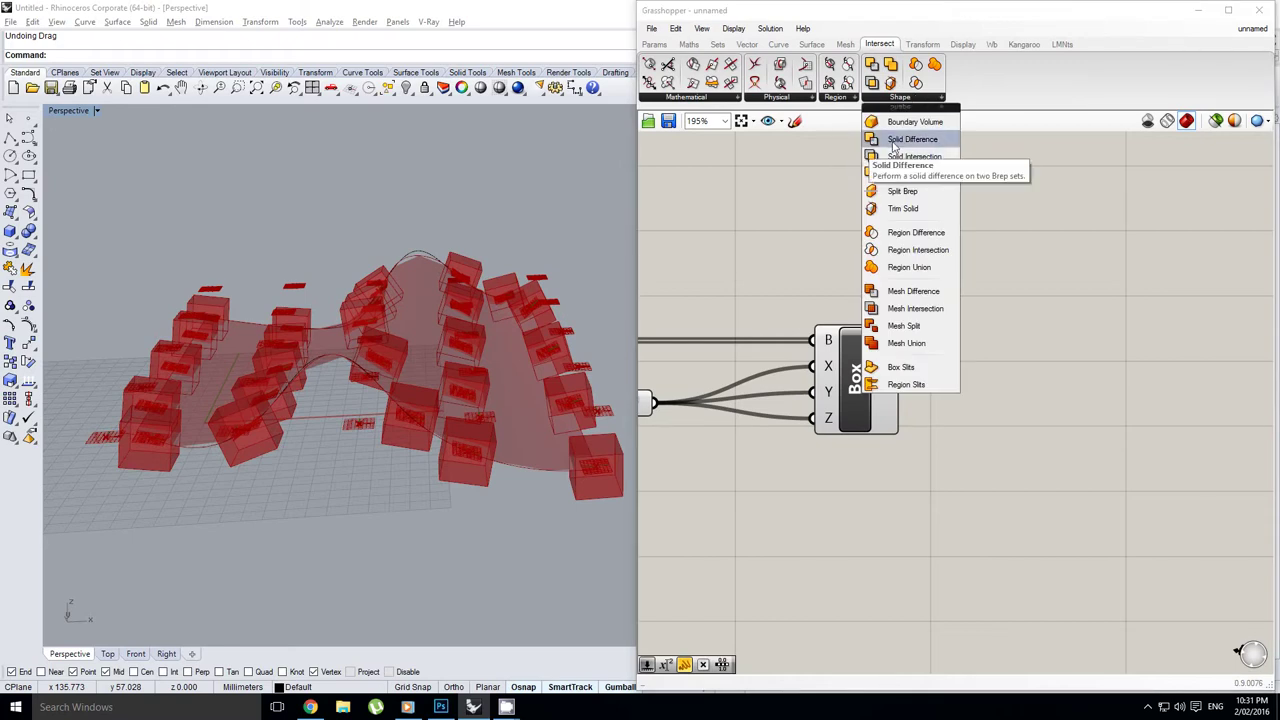
left_click(895, 141)
left_click_drag(1036, 267, 1095, 275)
left_click(905, 98)
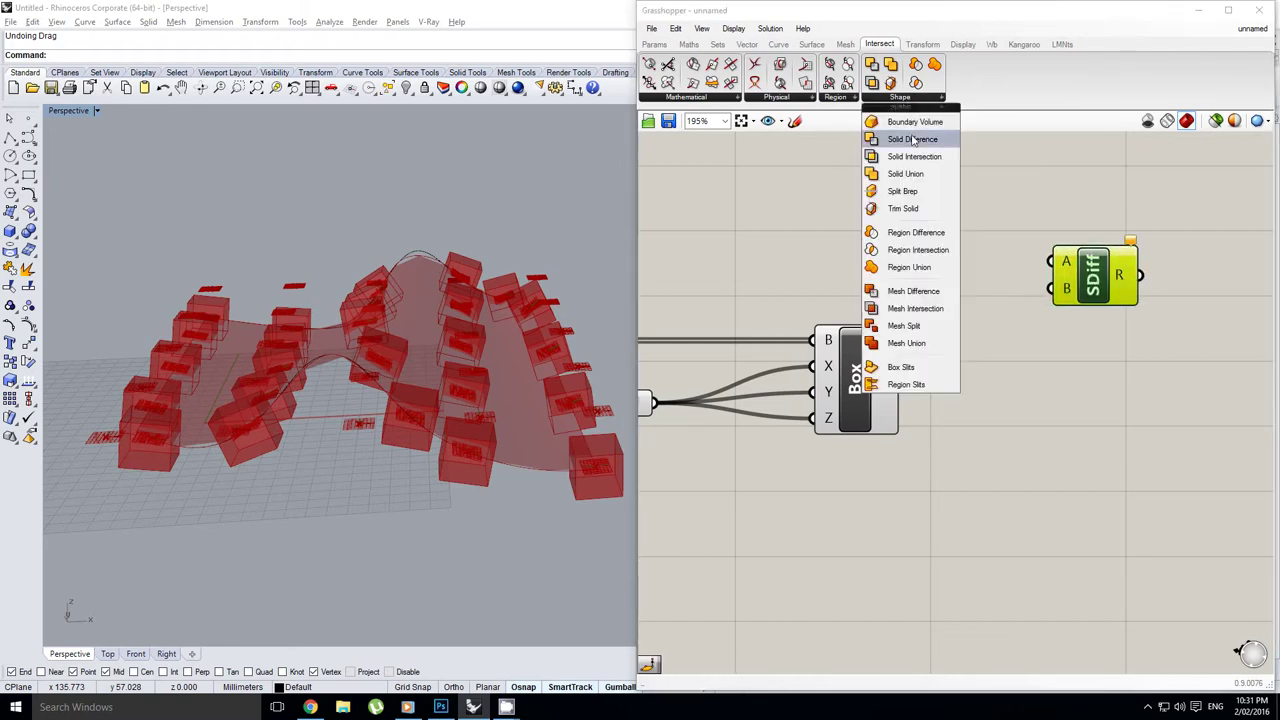
left_click_drag(913, 157, 1108, 343)
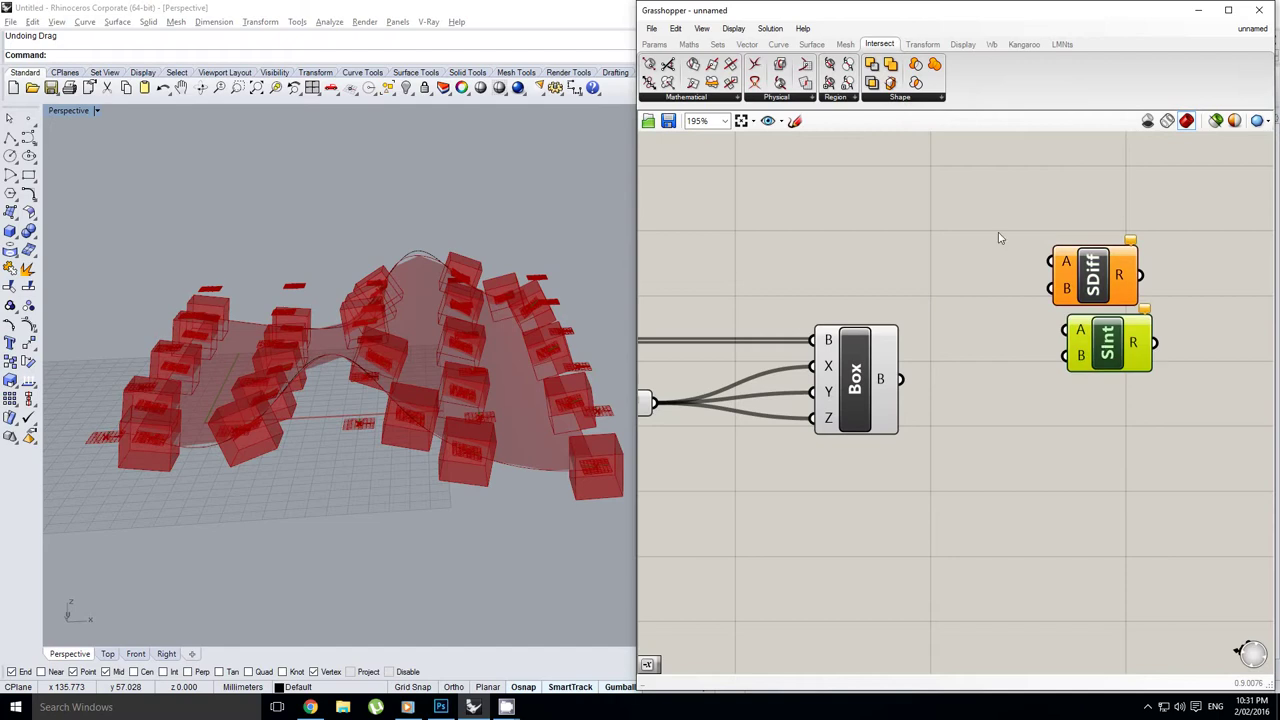
Step: Add Trim Solid and Split Brep components below the Solid Intersection component
left_click(898, 99)
left_click_drag(904, 218, 1098, 408)
left_click(900, 99)
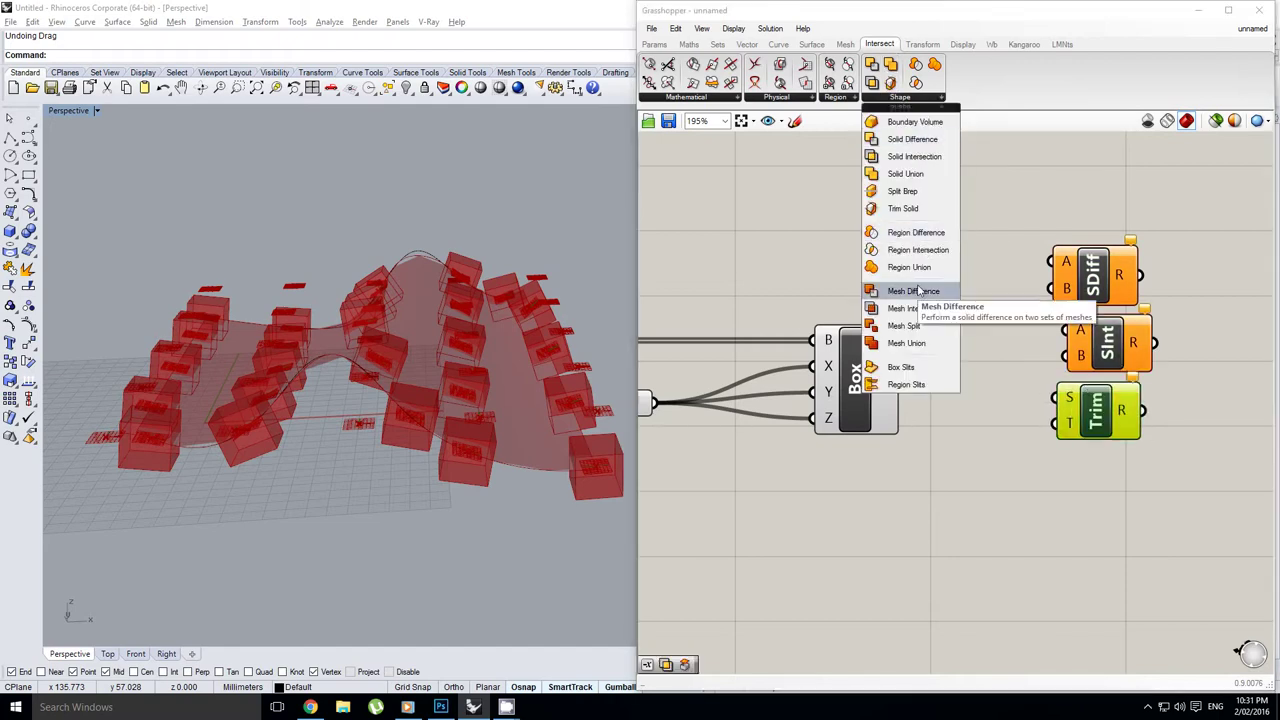
left_click_drag(913, 200, 1100, 487)
left_click(893, 97)
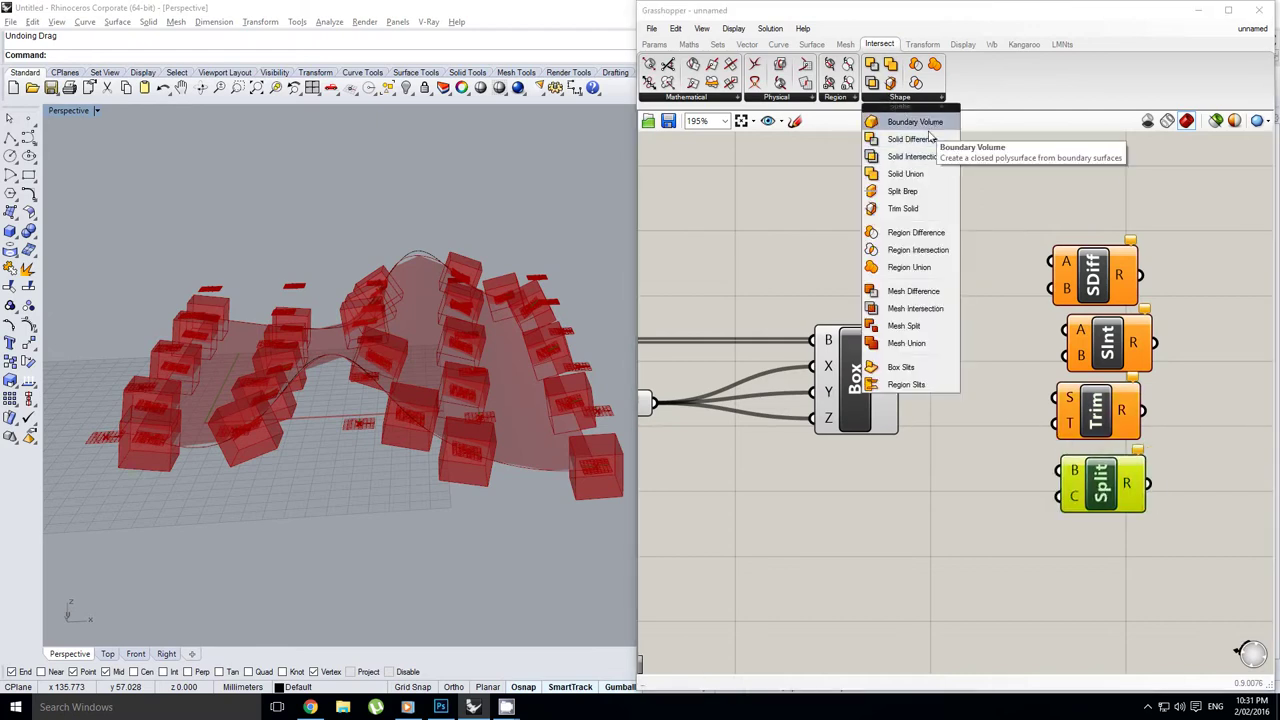
left_click(1015, 205)
Step: Add a Surface parameter fed by the Loft output and place it below the Center Box component
scroll(1048, 234, "down", 3)
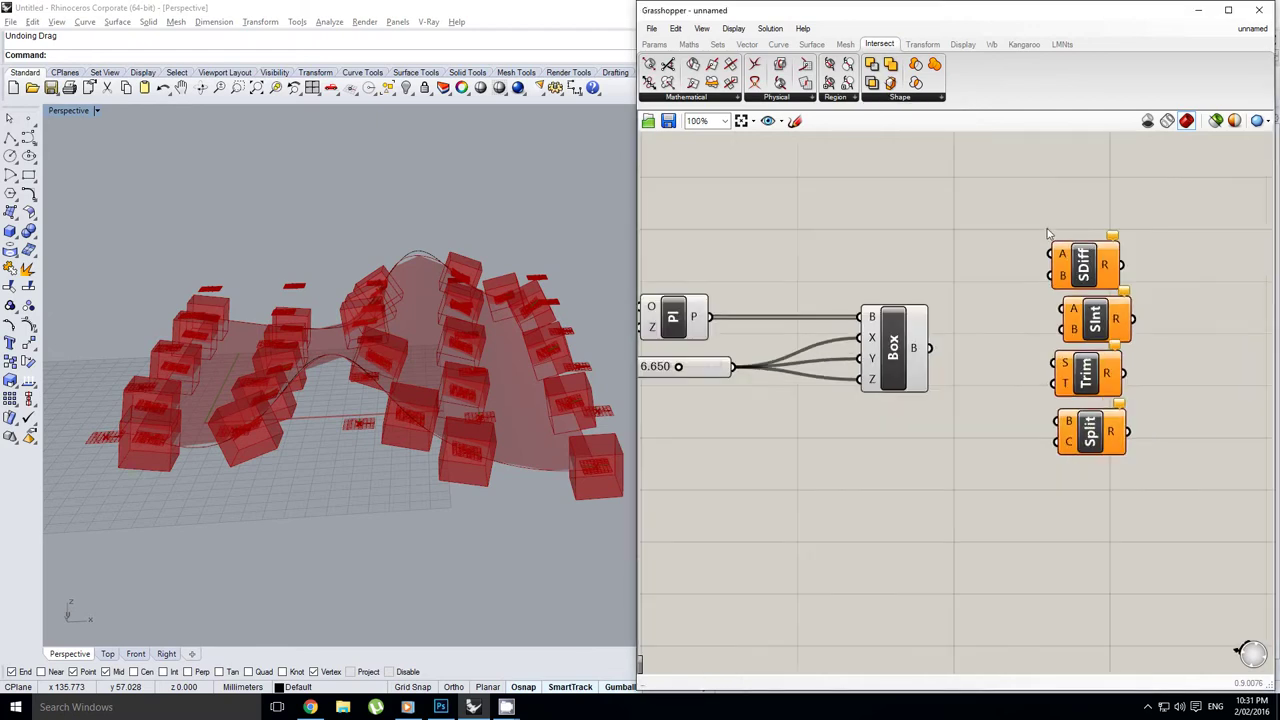
scroll(1022, 302, "up", 1)
right_click_drag(1042, 295, 1060, 250)
right_click(993, 302)
scroll(1006, 268, "down", 3)
scroll(1131, 240, "down", 2)
right_click_drag(676, 248, 873, 264)
scroll(915, 246, "up", 6)
left_click(914, 248)
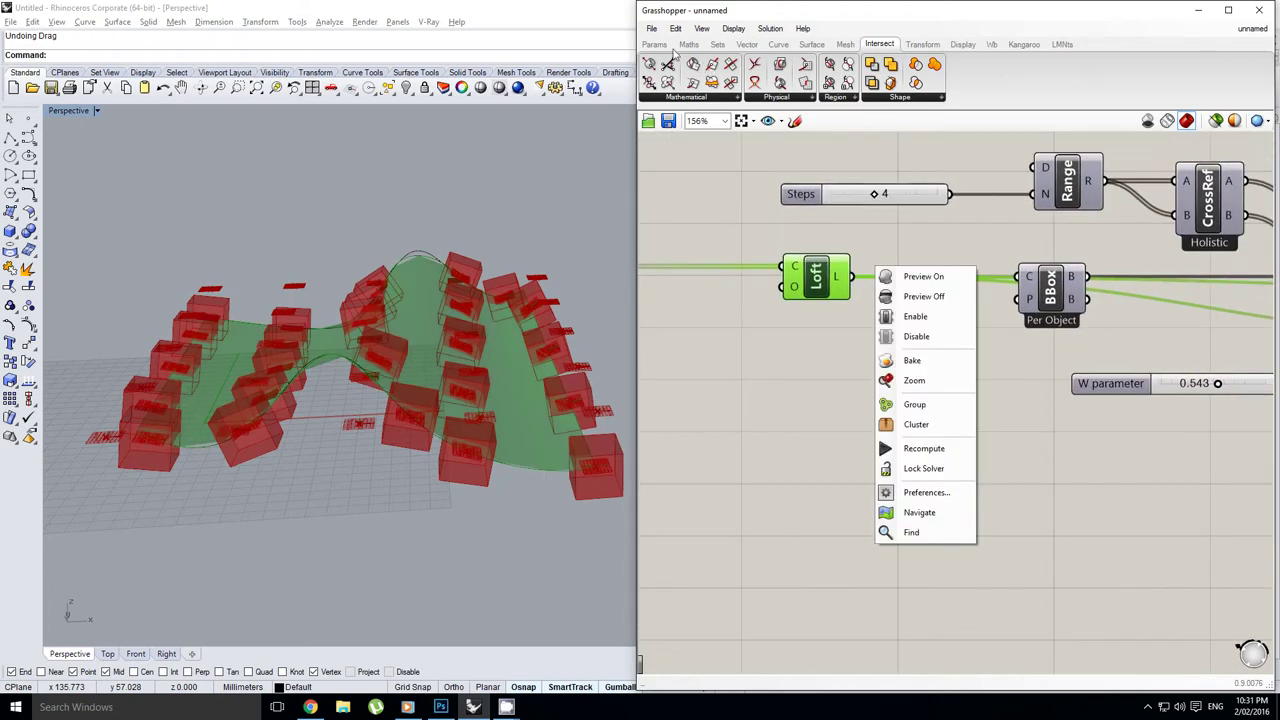
left_click(661, 43)
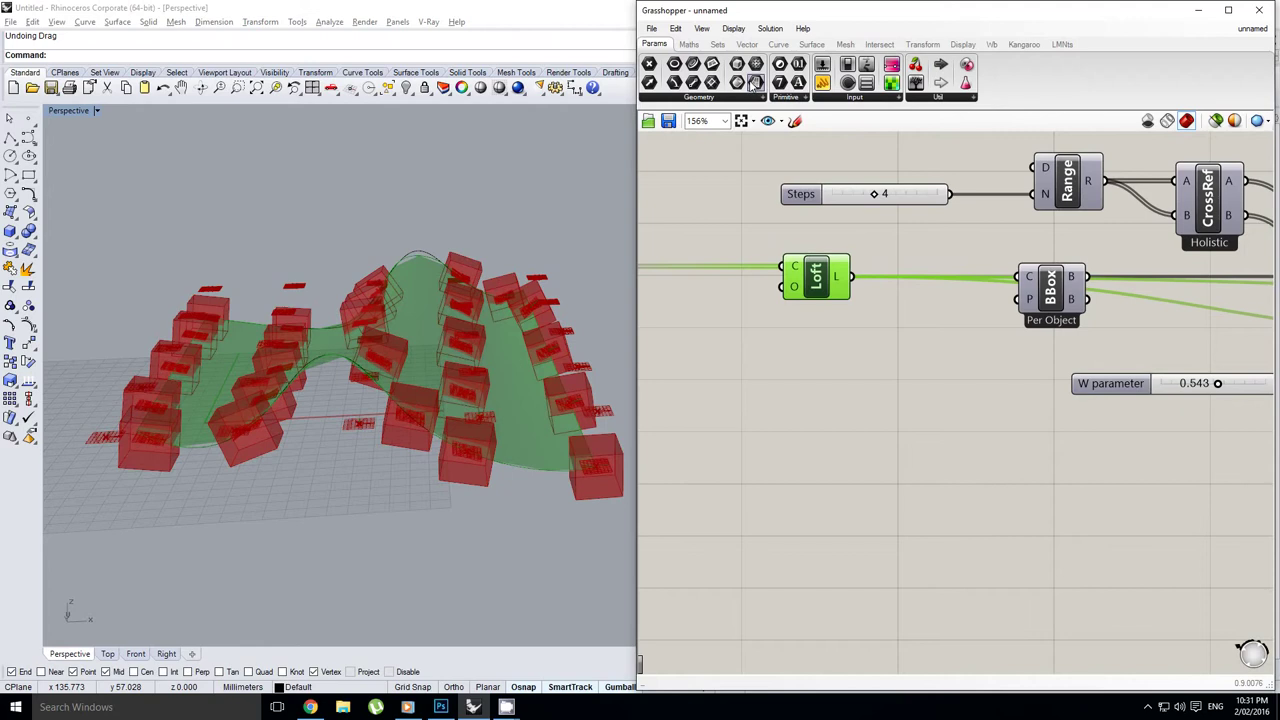
left_click_drag(902, 390, 905, 392)
right_click_drag(918, 380, 872, 355)
left_click_drag(887, 370, 1222, 415)
Step: Turn off the preview of all components between the Loft and Center Box
scroll(776, 328, "down", 3)
scroll(766, 329, "down", 3)
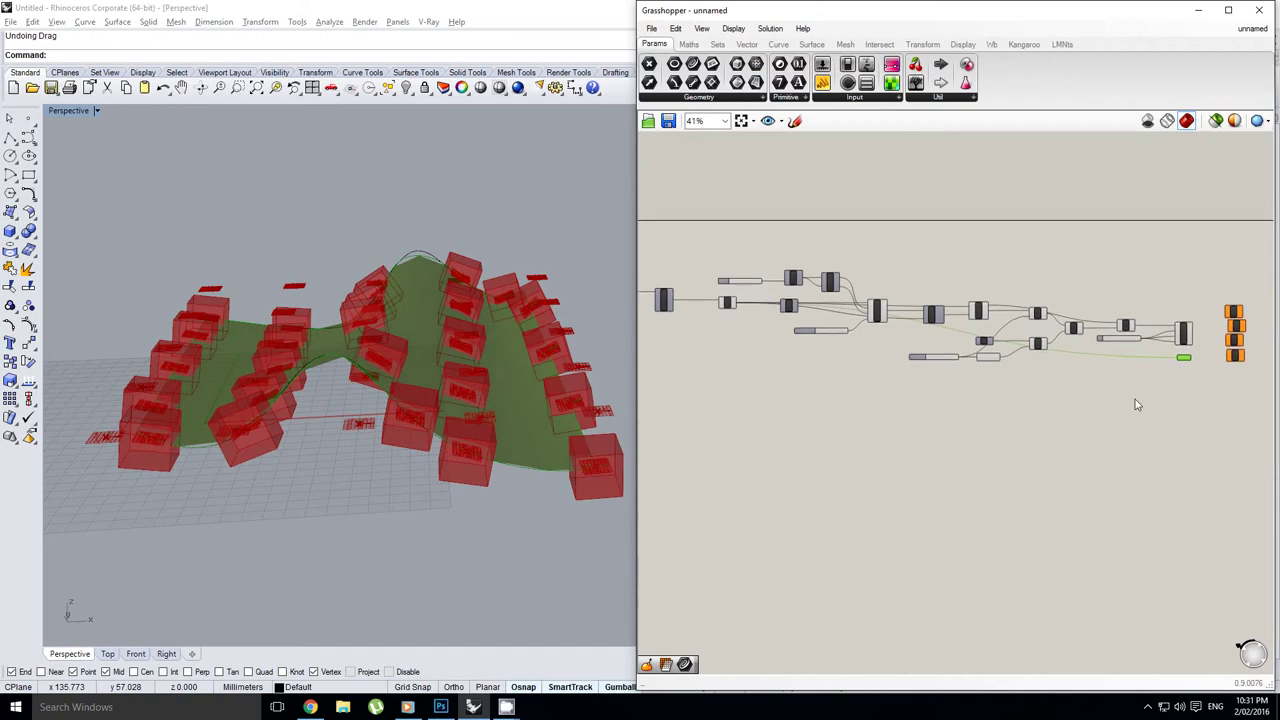
left_click_drag(1145, 414, 708, 233)
middle_click(708, 233)
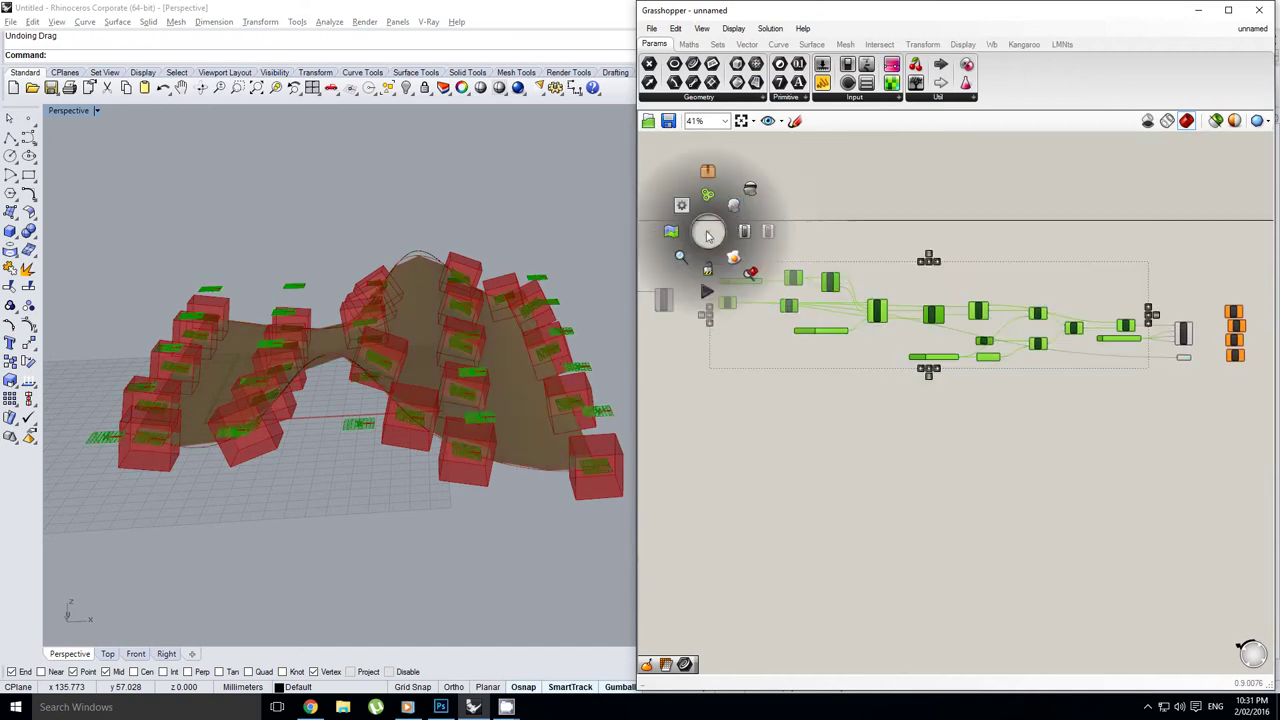
left_click(750, 190)
Step: Space out the solid components, then connect the Surface parameter to Trim Solid's S input and the Center Box output to T
right_click_drag(1228, 378, 926, 397)
scroll(932, 367, "up", 1)
left_click(904, 340)
scroll(901, 341, "up", 3)
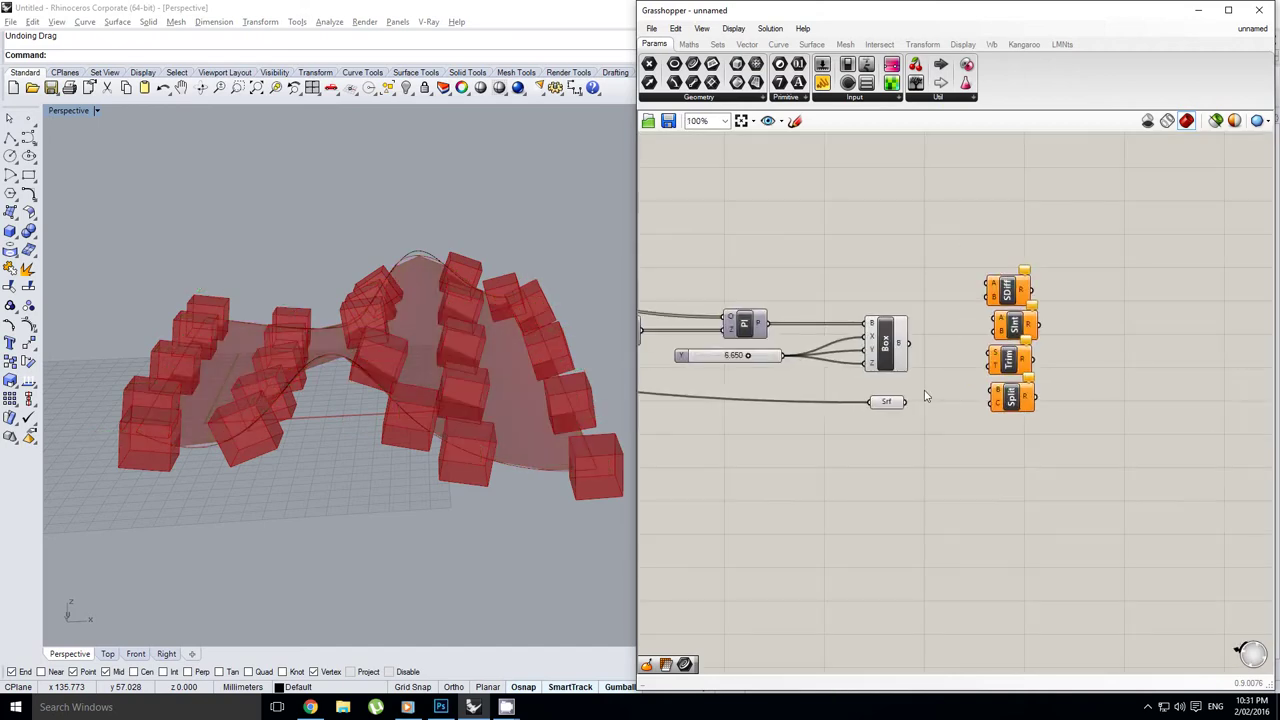
scroll(911, 396, "up", 4)
scroll(908, 397, "down", 2)
right_click_drag(950, 342, 918, 376)
left_click(1054, 307)
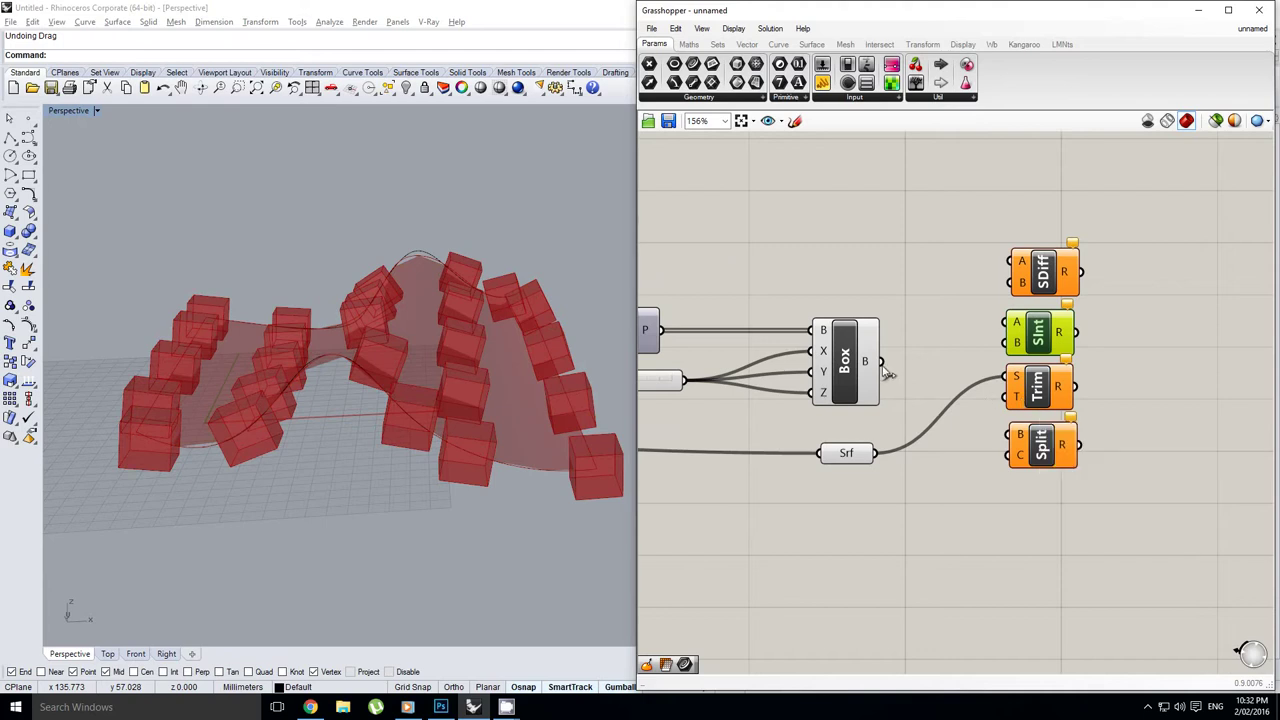
left_click_drag(1016, 400, 1016, 400)
Step: Turn off the Center Box preview
right_click_drag(930, 390, 994, 392)
left_click(926, 372)
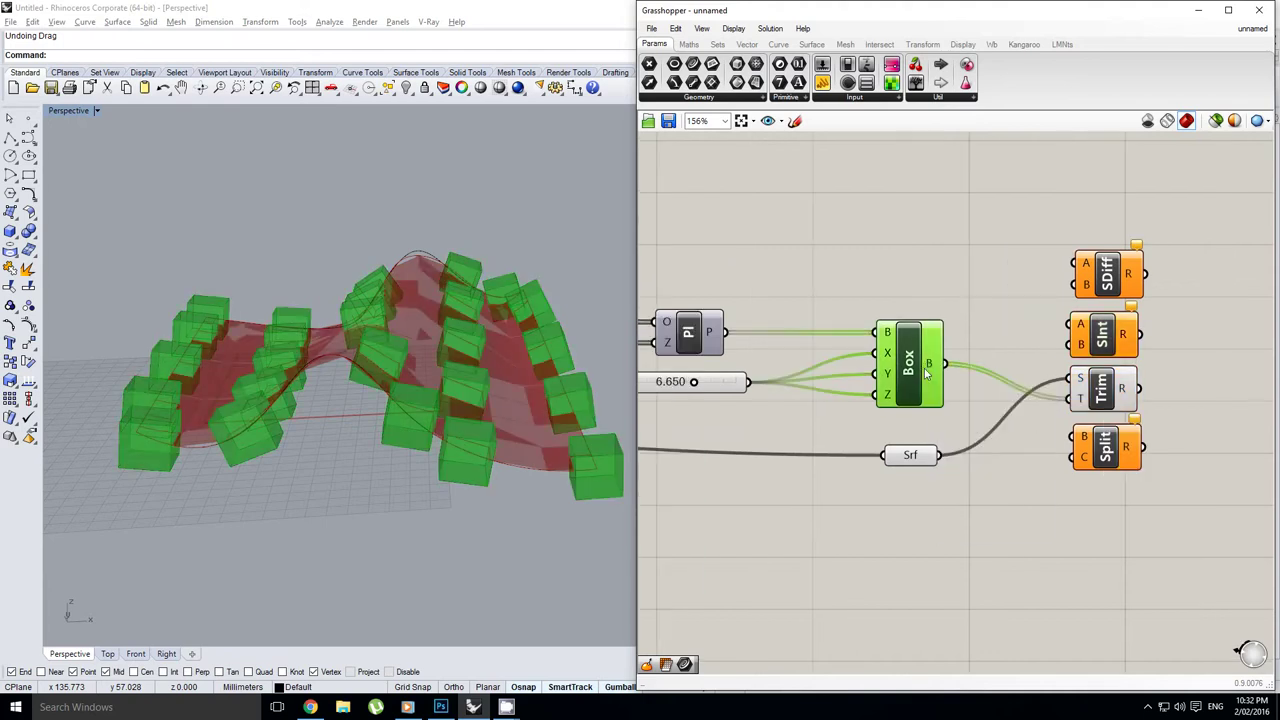
middle_click(924, 370)
left_click(962, 328)
right_click_drag(516, 276, 506, 372)
right_click_drag(888, 294, 994, 301)
right_click_drag(934, 460, 847, 455)
Step: Turn off the Surface parameter's preview so only the Trim Solid result is displayed
right_click(966, 451)
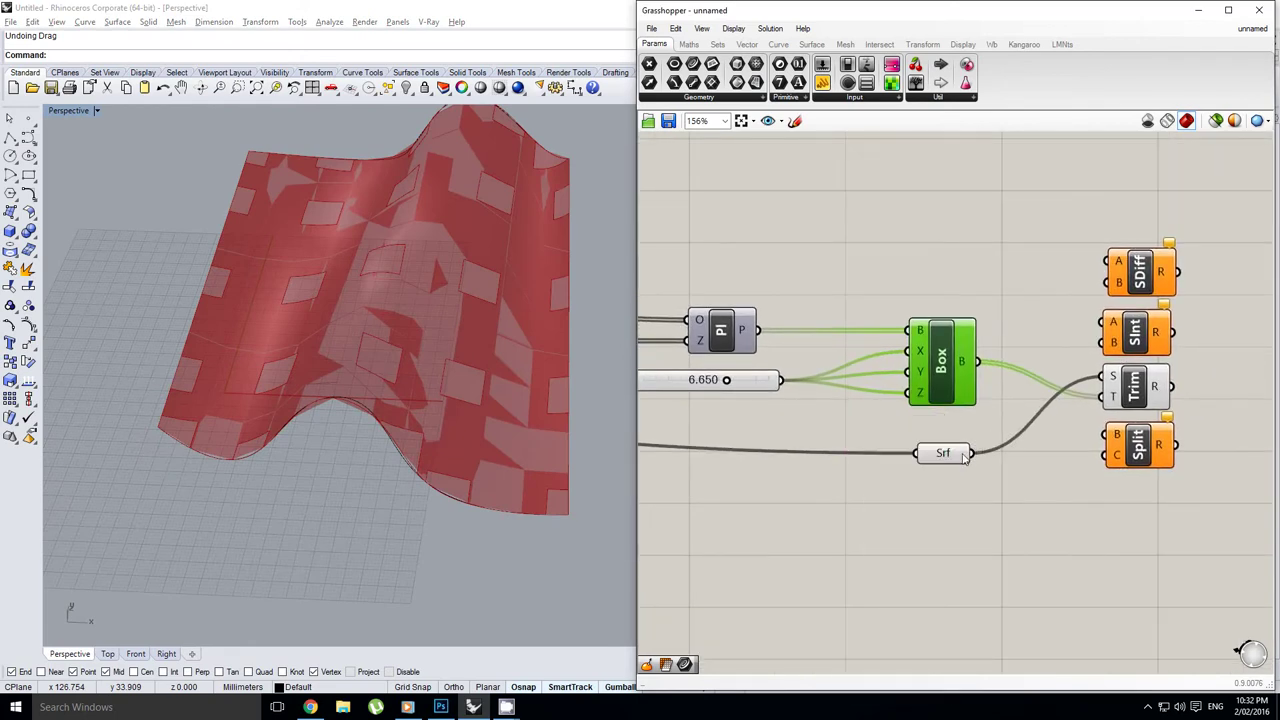
middle_click(957, 453)
left_click(957, 453)
left_click(930, 450)
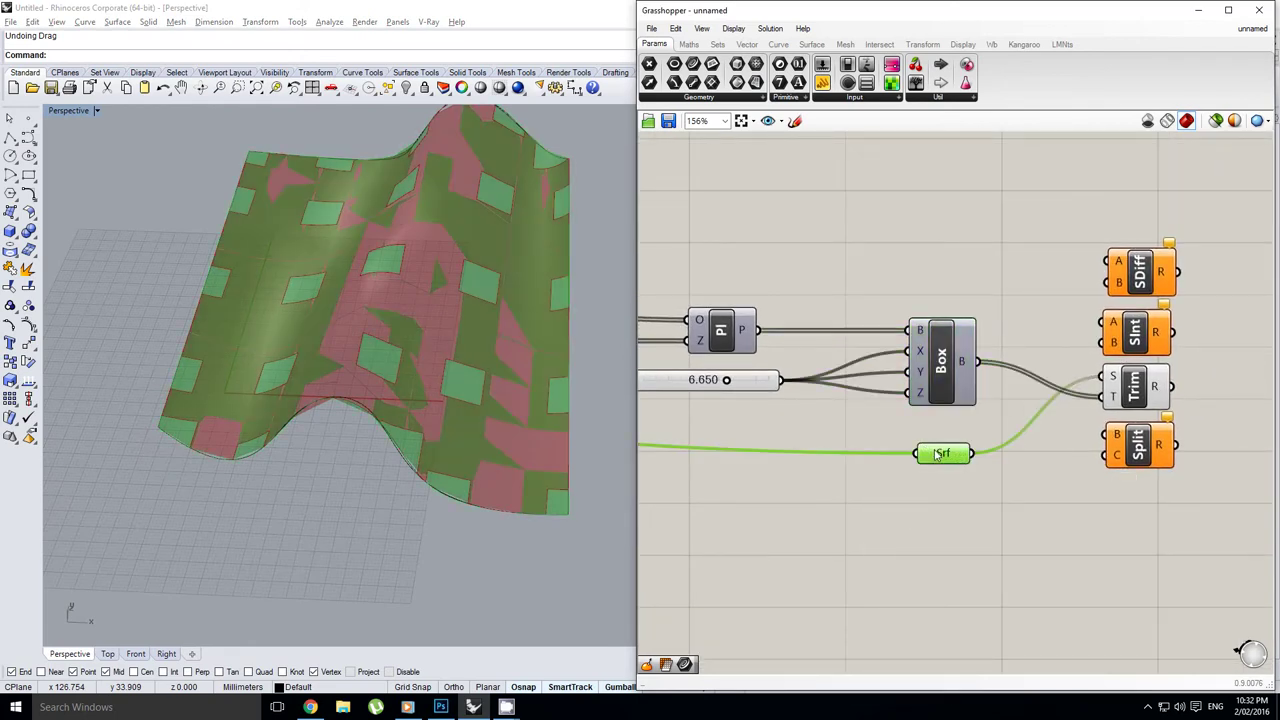
middle_click(940, 445)
left_click(986, 401)
right_click_drag(430, 334, 425, 402)
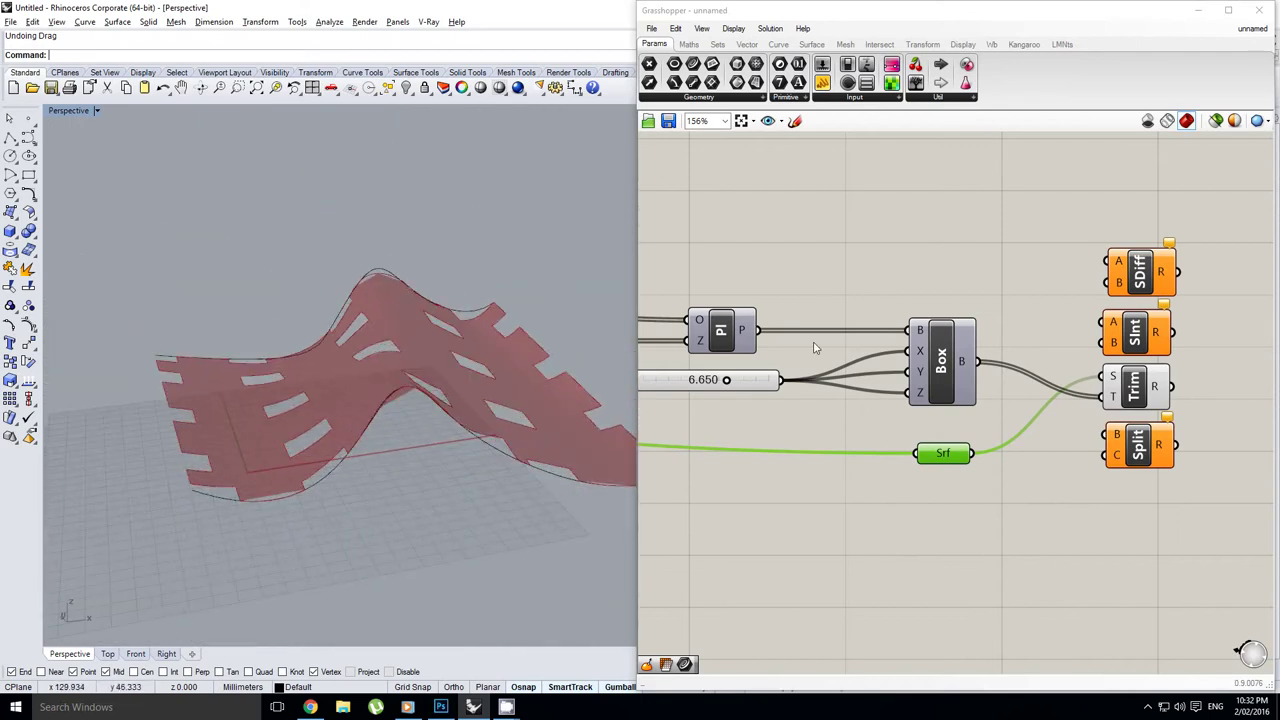
Step: Connect the boxes to Solid Intersection's A input and the surface to B, and hide the Trim Solid preview
right_click_drag(876, 287, 766, 286)
left_click(914, 274)
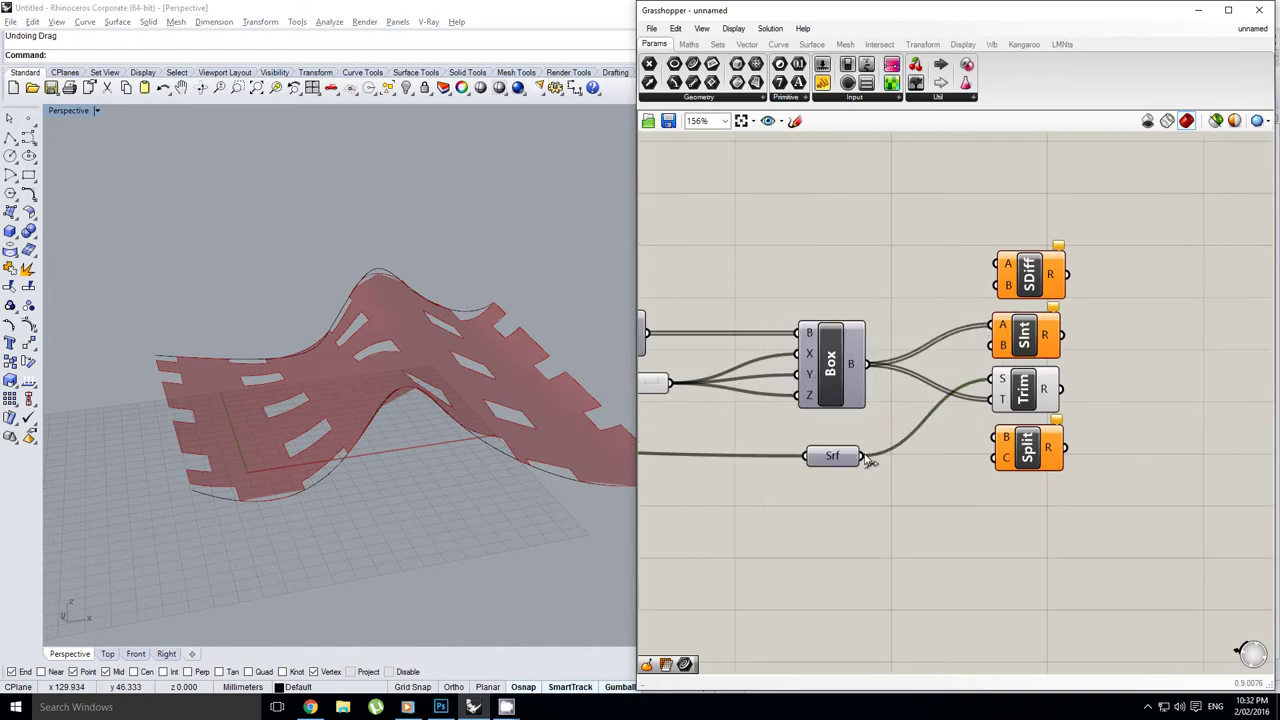
left_click(1035, 391)
middle_click(1040, 389)
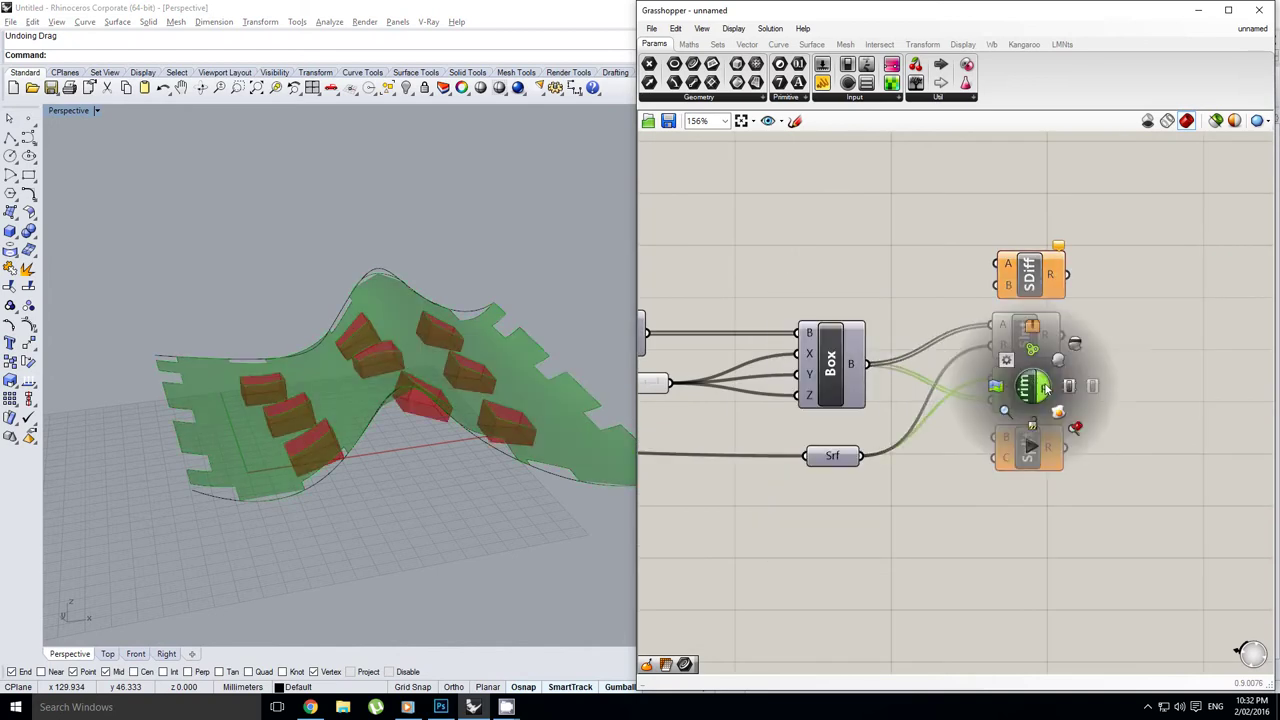
left_click(1077, 347)
Step: Examine the Solid Intersection volumes up close against the temporarily previewed surface, and hide that surface again
right_click_drag(510, 365, 430, 335)
scroll(417, 312, "up", 5)
right_click_drag(829, 342, 906, 353)
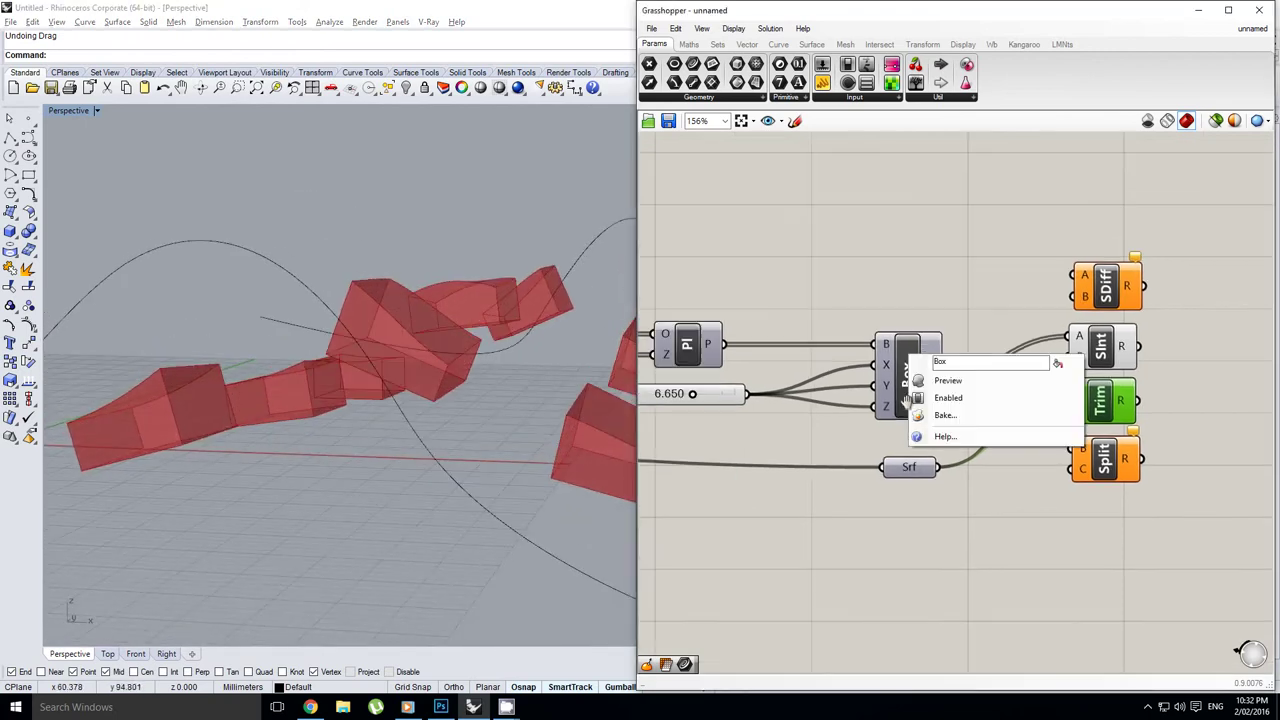
left_click(898, 466)
middle_click(898, 471)
left_click(925, 444)
mouse_move(455, 402)
right_mouse_down()
mouse_move(517, 380)
mouse_move(471, 409)
mouse_move(468, 397)
right_mouse_up()
middle_click(919, 462)
left_click(962, 417)
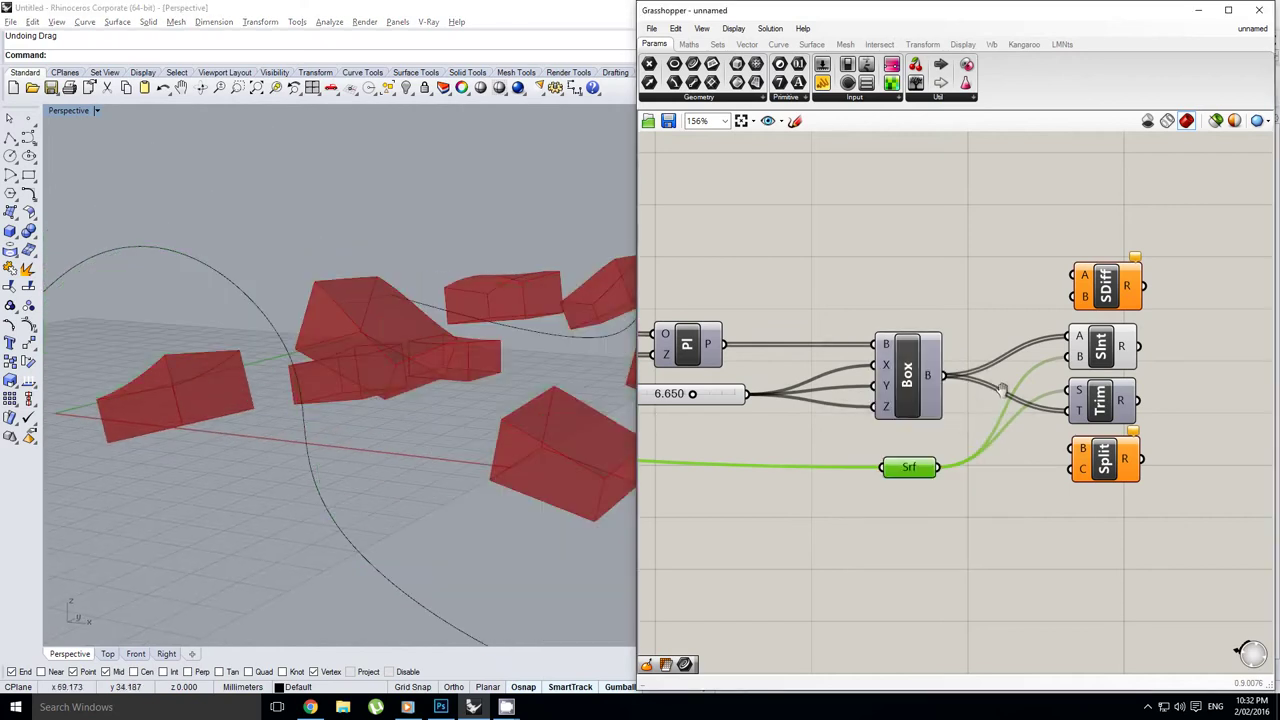
Step: Connect the boxes to Solid Difference's A input and the surface to B, and hide the Solid Intersection preview
right_click_drag(987, 438, 926, 443)
left_click(926, 443)
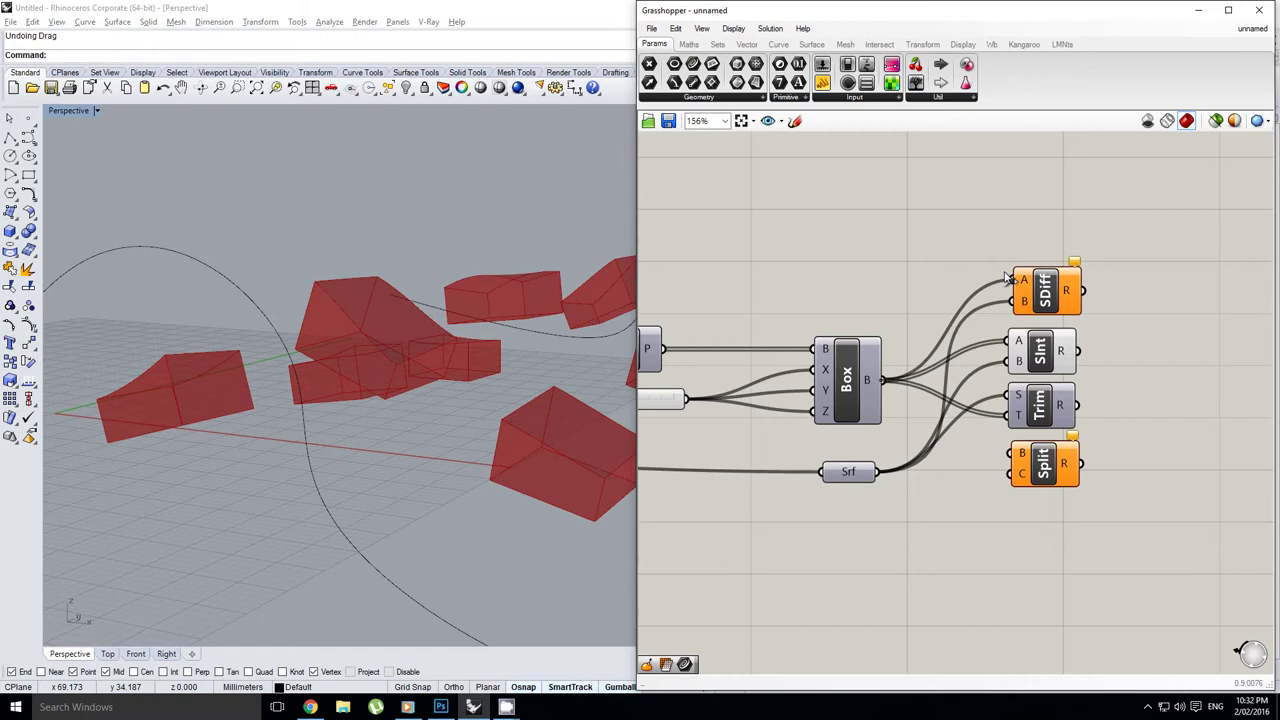
left_click_drag(1005, 273, 1005, 274)
right_click_drag(1008, 303, 982, 313)
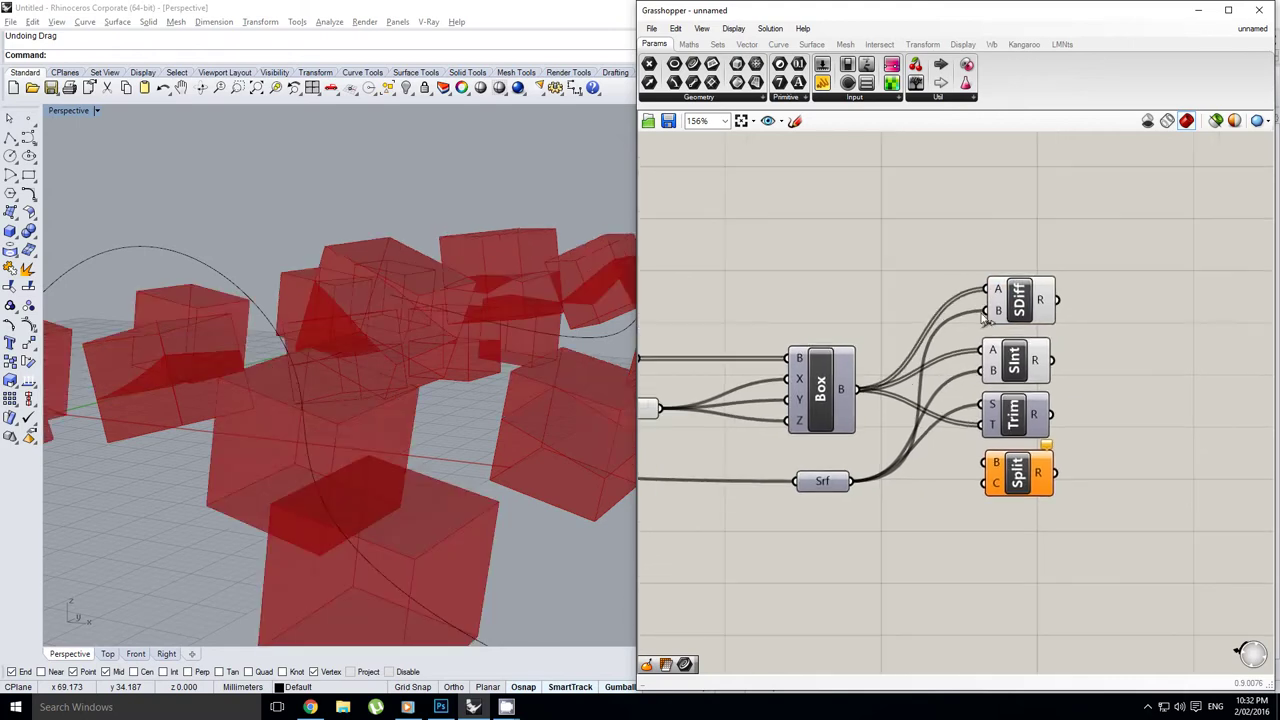
left_click(1011, 356)
middle_click(1011, 357)
left_click(1054, 312)
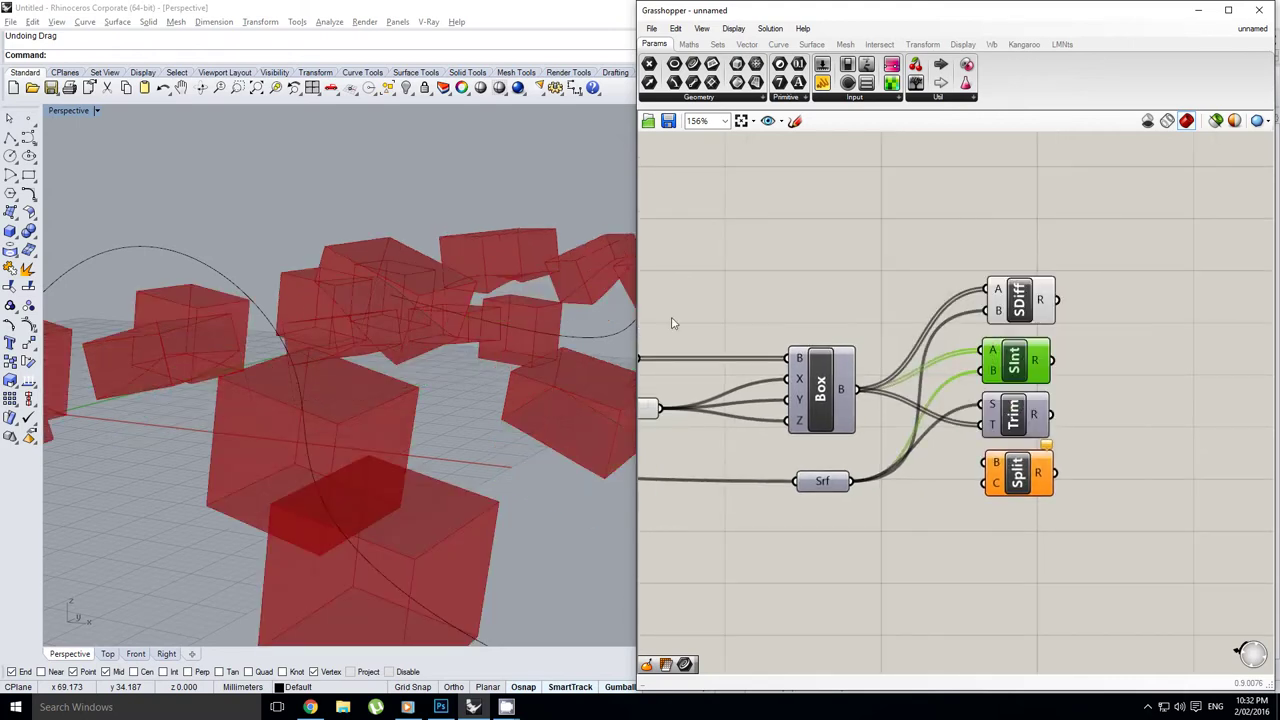
Step: Inspect the Solid Difference boxes in perspective and turn off the Solid Difference preview
right_click_drag(482, 392, 412, 302)
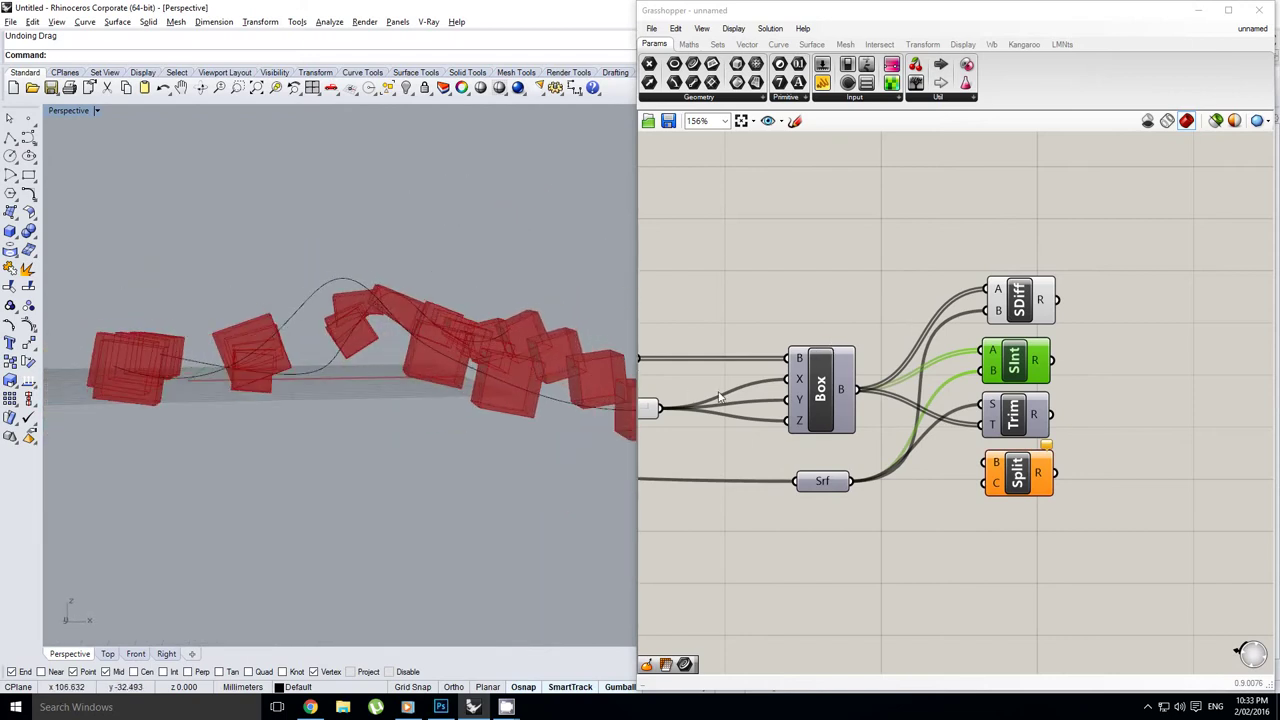
right_click_drag(420, 378, 368, 373)
right_click_drag(195, 345, 156, 318)
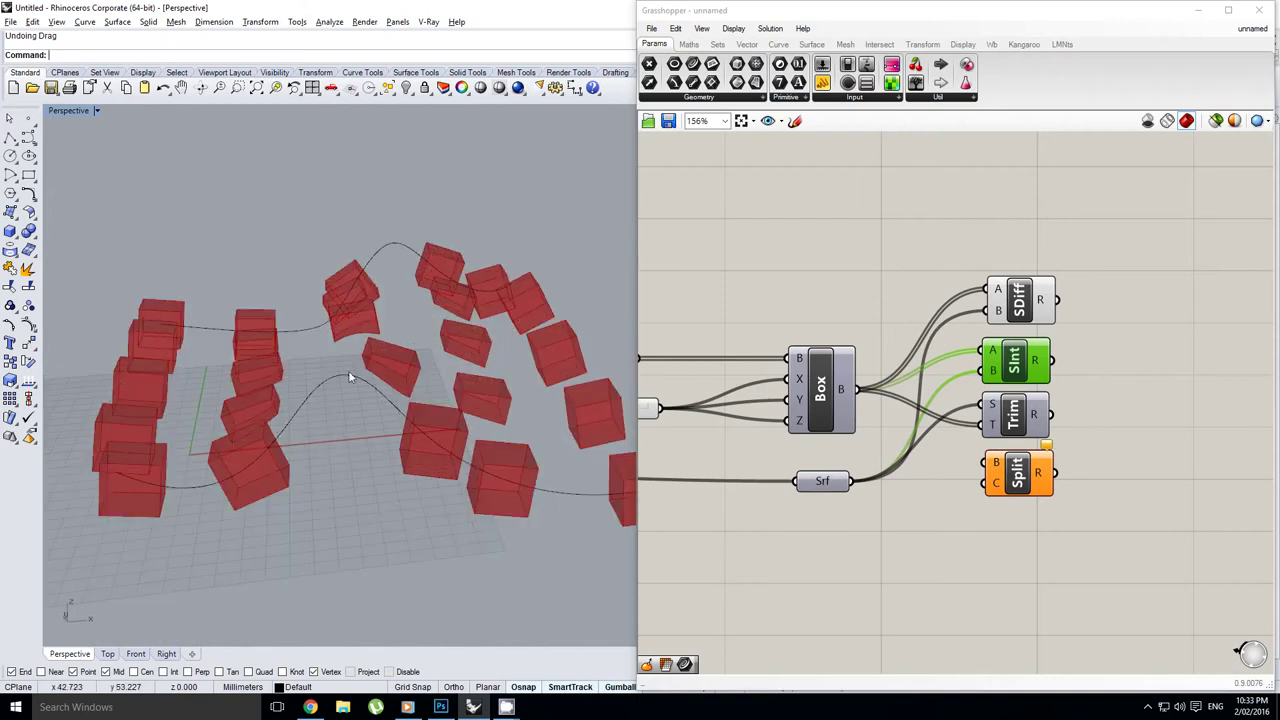
right_click_drag(350, 377, 366, 307)
right_click_drag(413, 370, 378, 307)
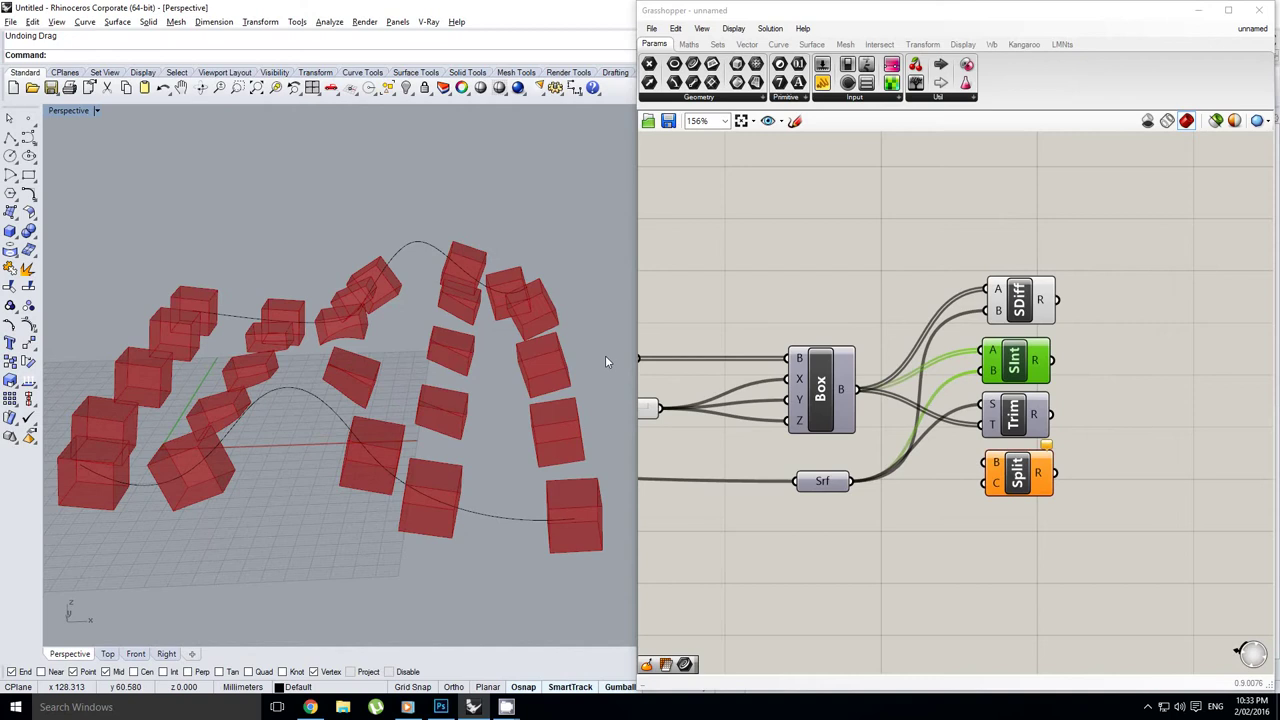
left_click(1012, 309)
middle_click(1012, 309)
left_click(1039, 285)
Step: Show the Solid Intersection preview again to examine its volumes, and turn it back off
left_click(1000, 354)
middle_click(1001, 352)
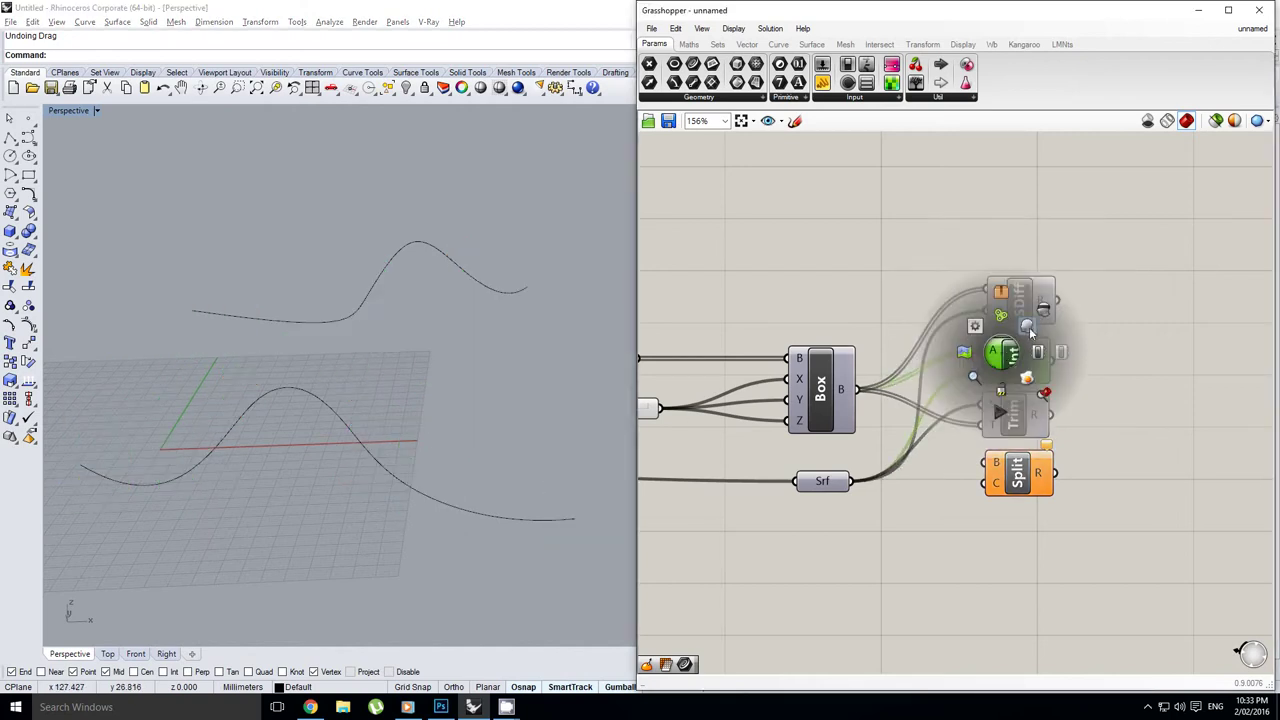
left_click(1029, 330)
right_click_drag(500, 395, 536, 379)
right_click_drag(436, 376, 502, 339)
scroll(360, 359, "down", 4)
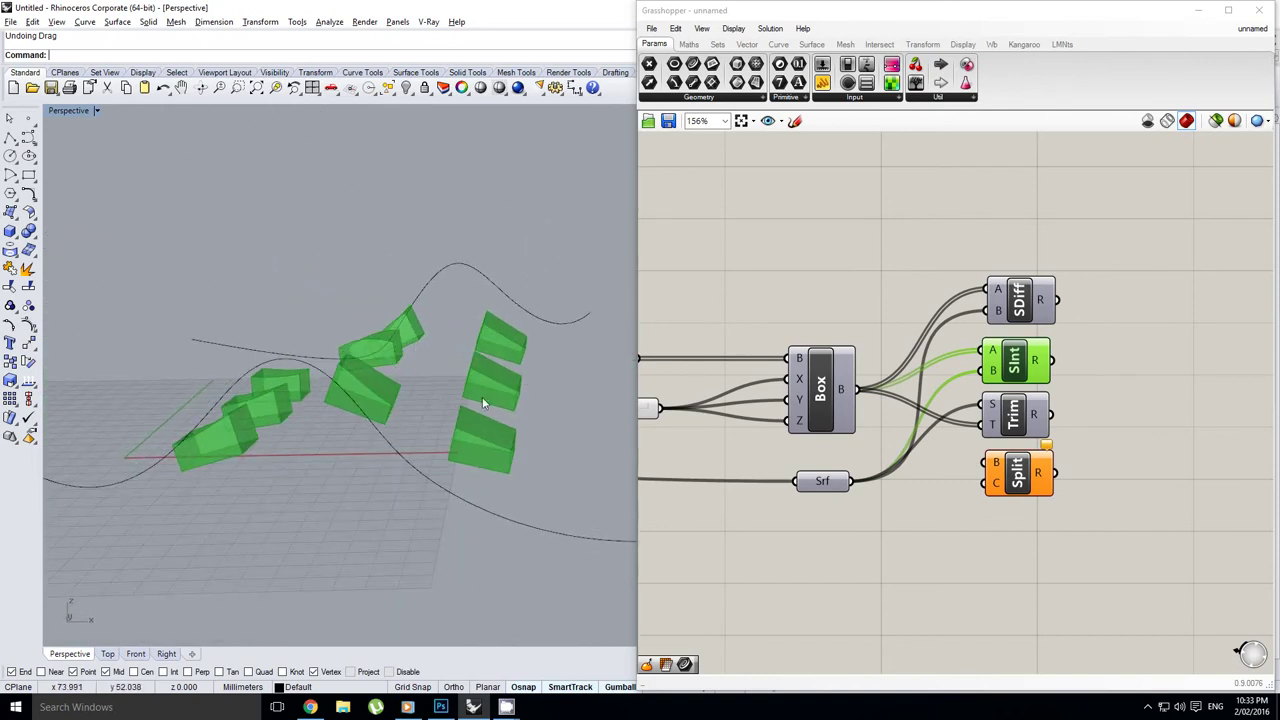
right_click_drag(476, 397, 461, 380)
right_click_drag(925, 349, 893, 351)
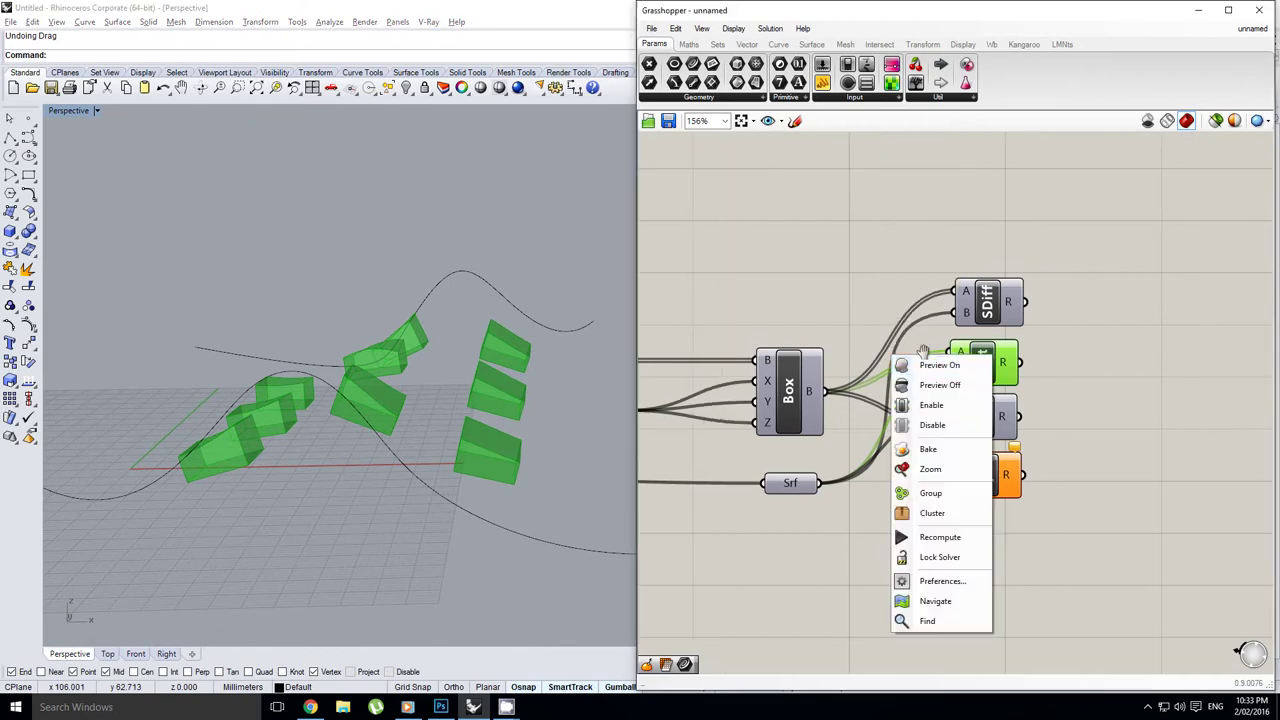
left_click(851, 378)
left_click(985, 356)
middle_click(985, 355)
left_click(1023, 310)
Step: Connect the Surface parameter to Split Brep's B input and the Center Box output to C
right_click_drag(1013, 406, 1010, 361)
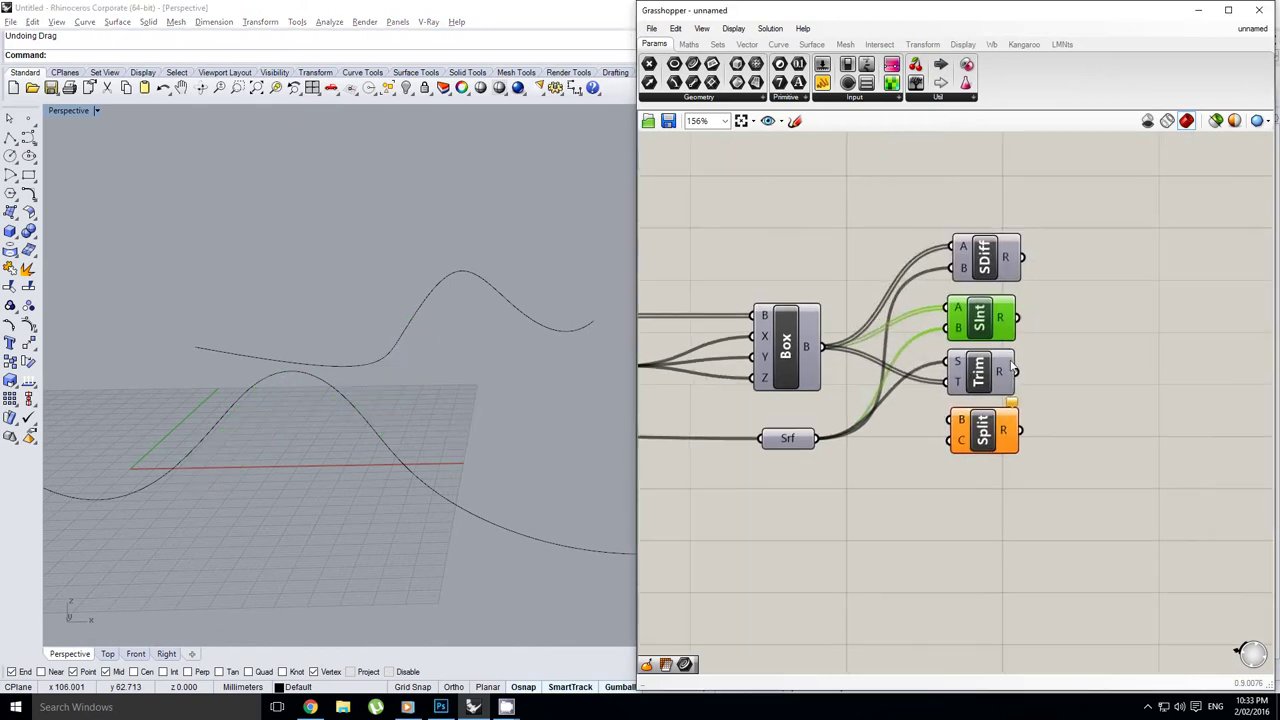
scroll(851, 438, "up", 1)
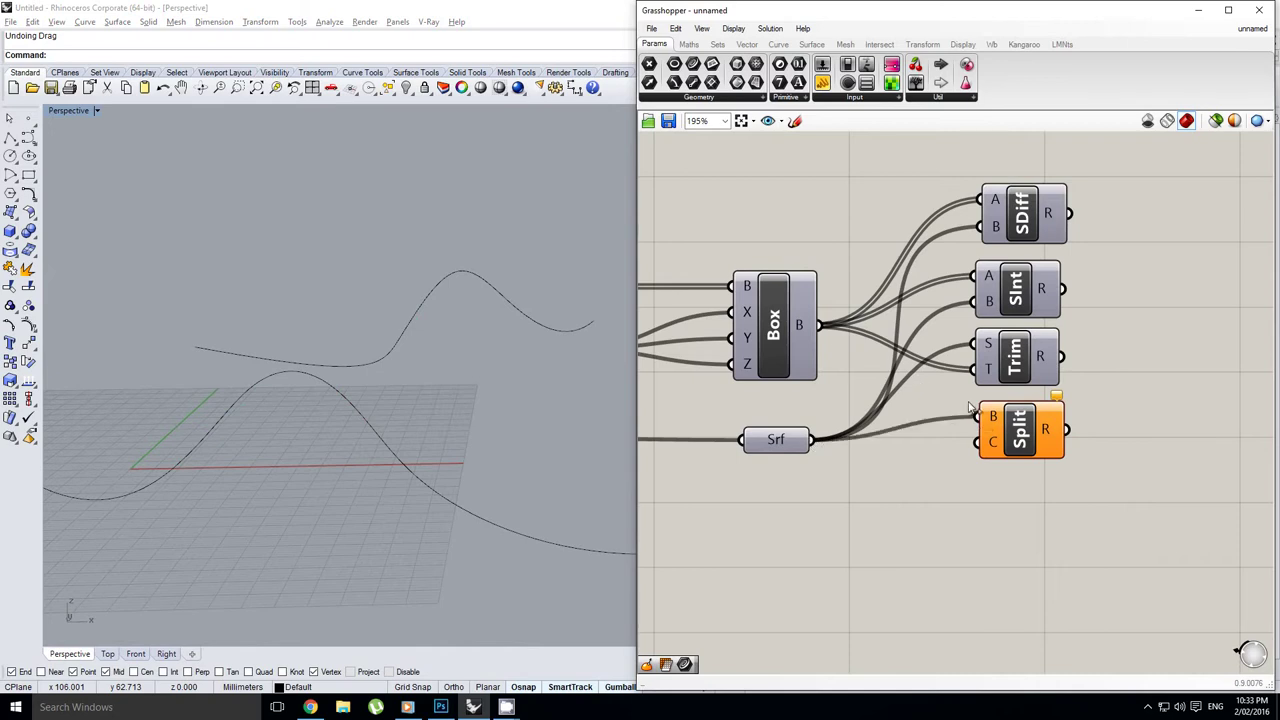
left_click_drag(970, 447, 971, 447)
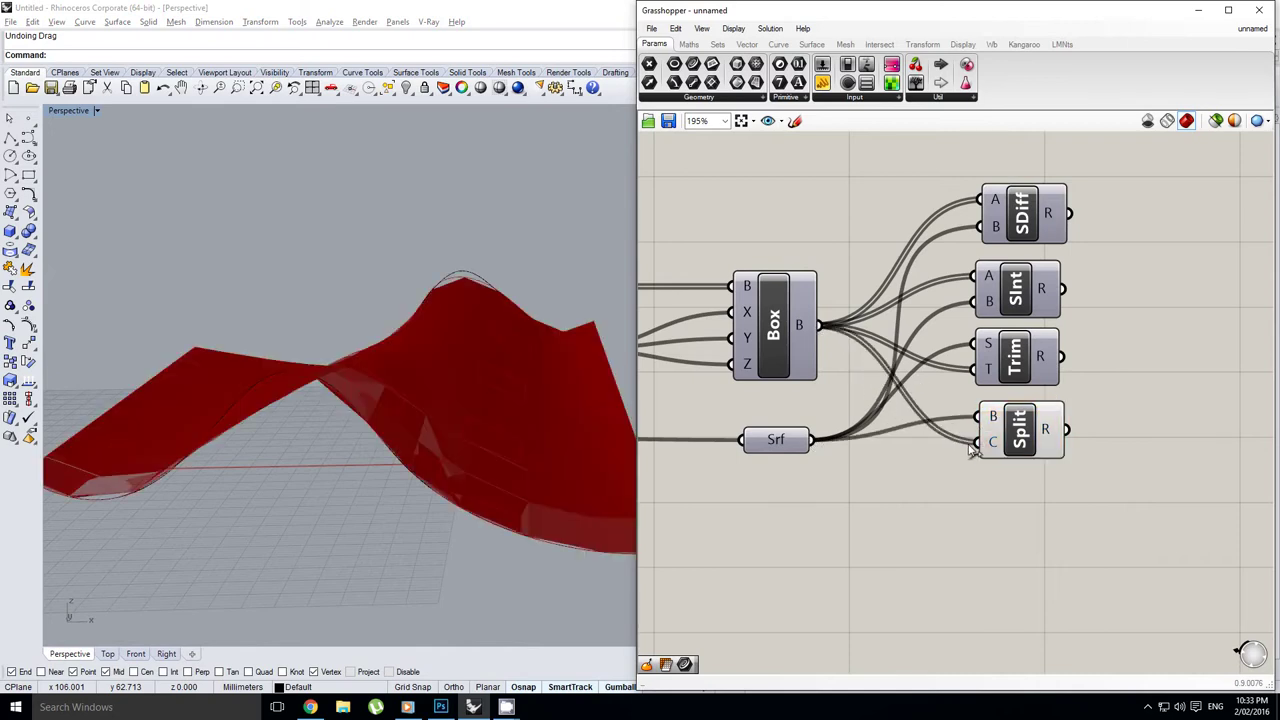
Step: Examine the box cut outlines on the Split Brep surface from several angles and distances
left_click(1019, 434)
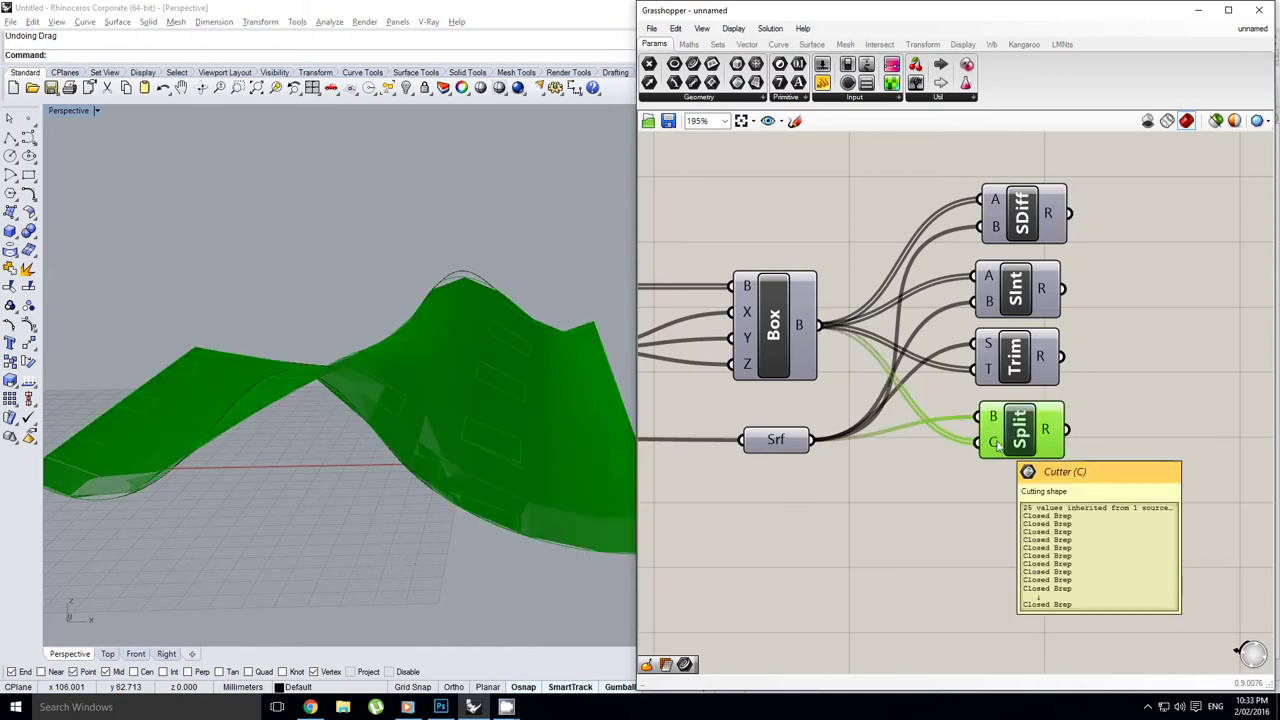
right_click_drag(464, 328, 478, 379)
scroll(478, 379, "down", 5)
scroll(478, 379, "up", 3)
right_click_drag(1053, 446, 1031, 447)
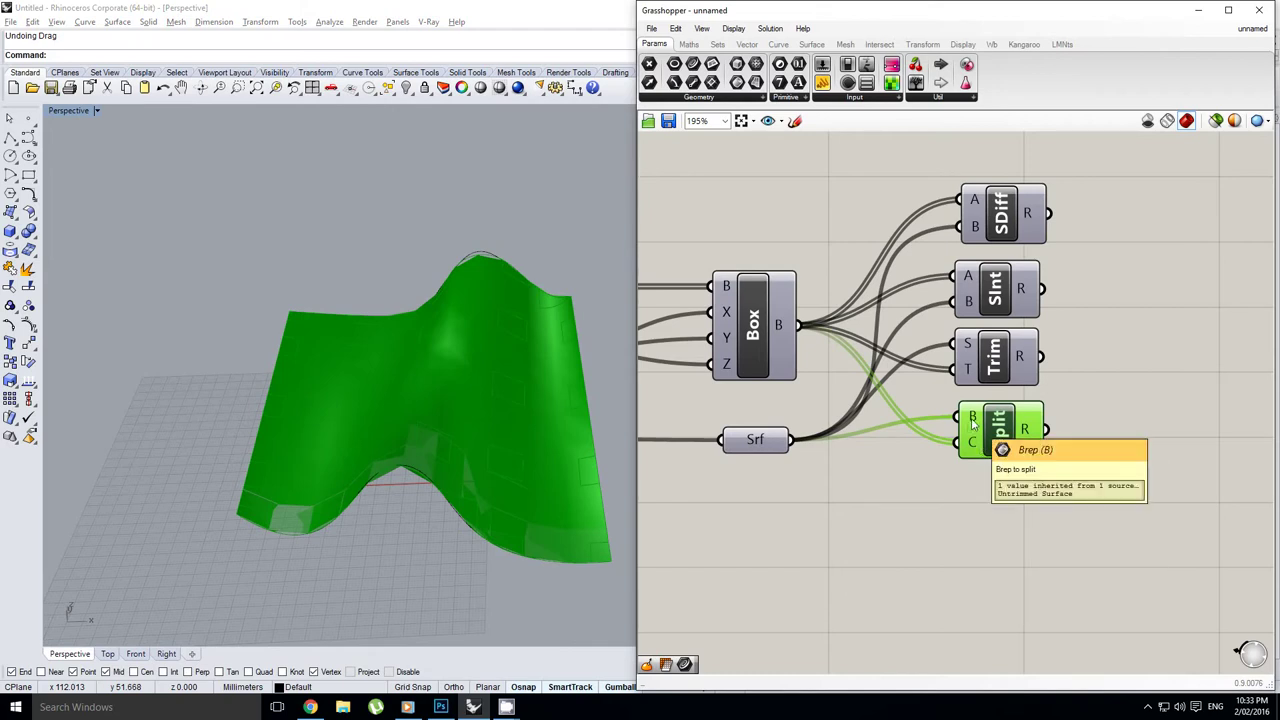
right_click_drag(468, 390, 462, 420)
scroll(528, 389, "up", 8)
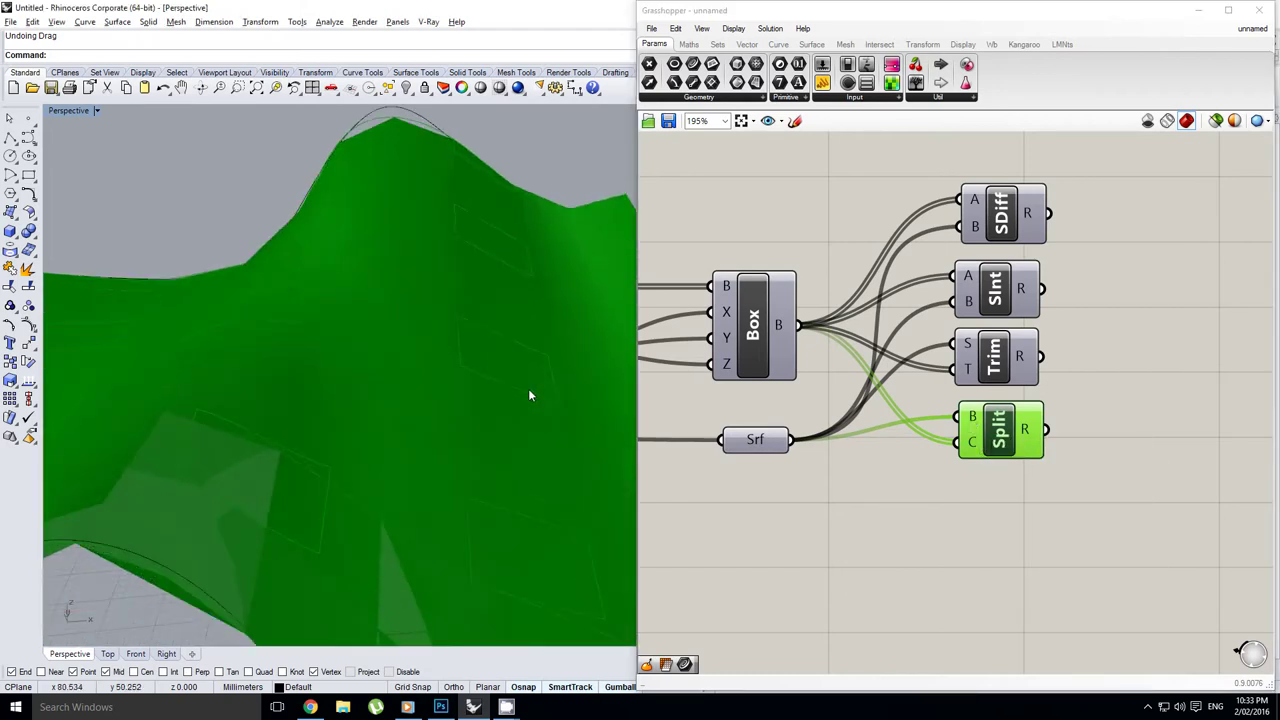
right_click_drag(528, 389, 447, 422)
scroll(426, 392, "down", 15)
scroll(428, 413, "up", 8)
scroll(486, 450, "up", 4)
scroll(481, 404, "down", 4)
Step: Shift the Trim Solid component slightly to line it up with the other solid components
left_click(997, 357)
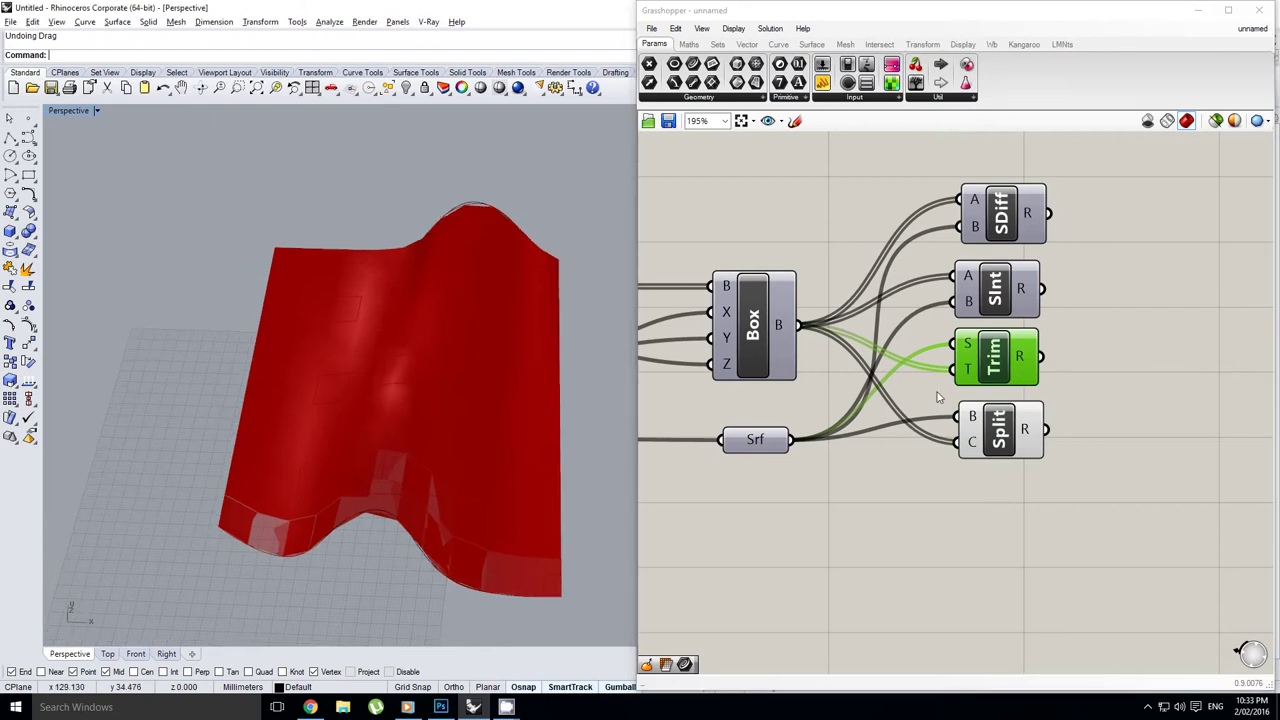
right_click_drag(574, 352, 392, 338)
left_click_drag(1007, 378, 1012, 370)
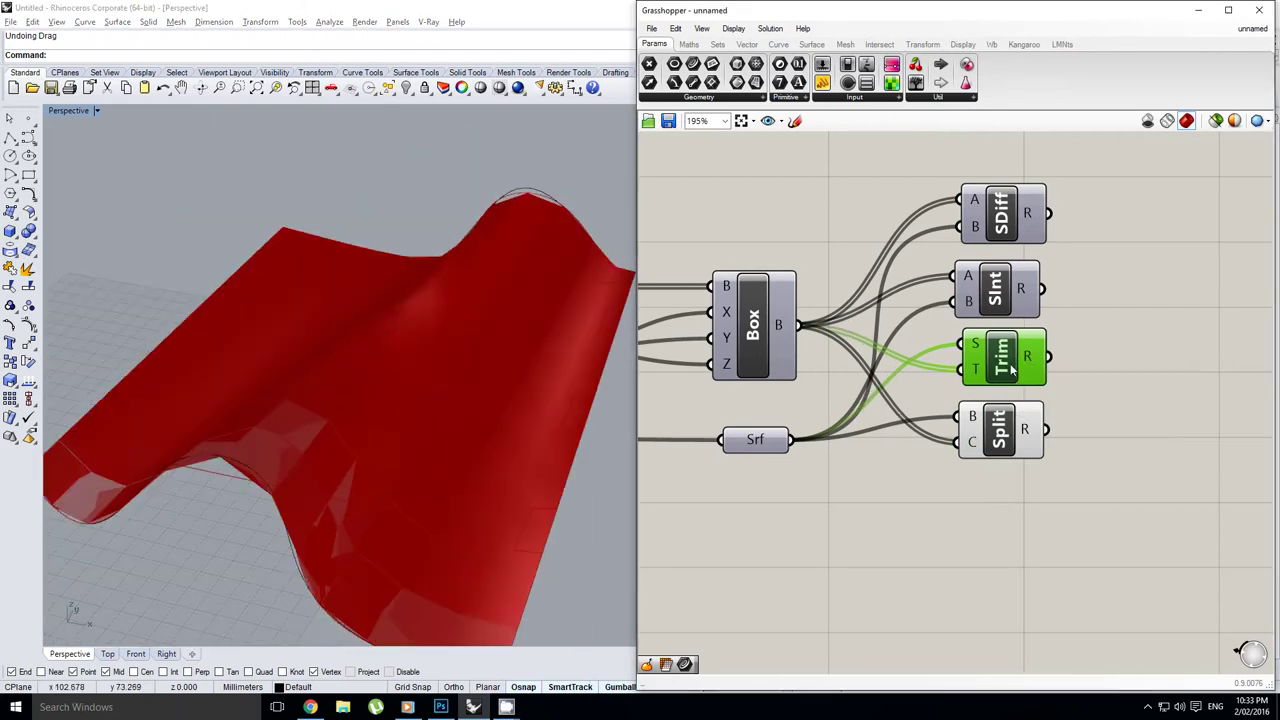
right_click_drag(478, 358, 477, 358, "shift")
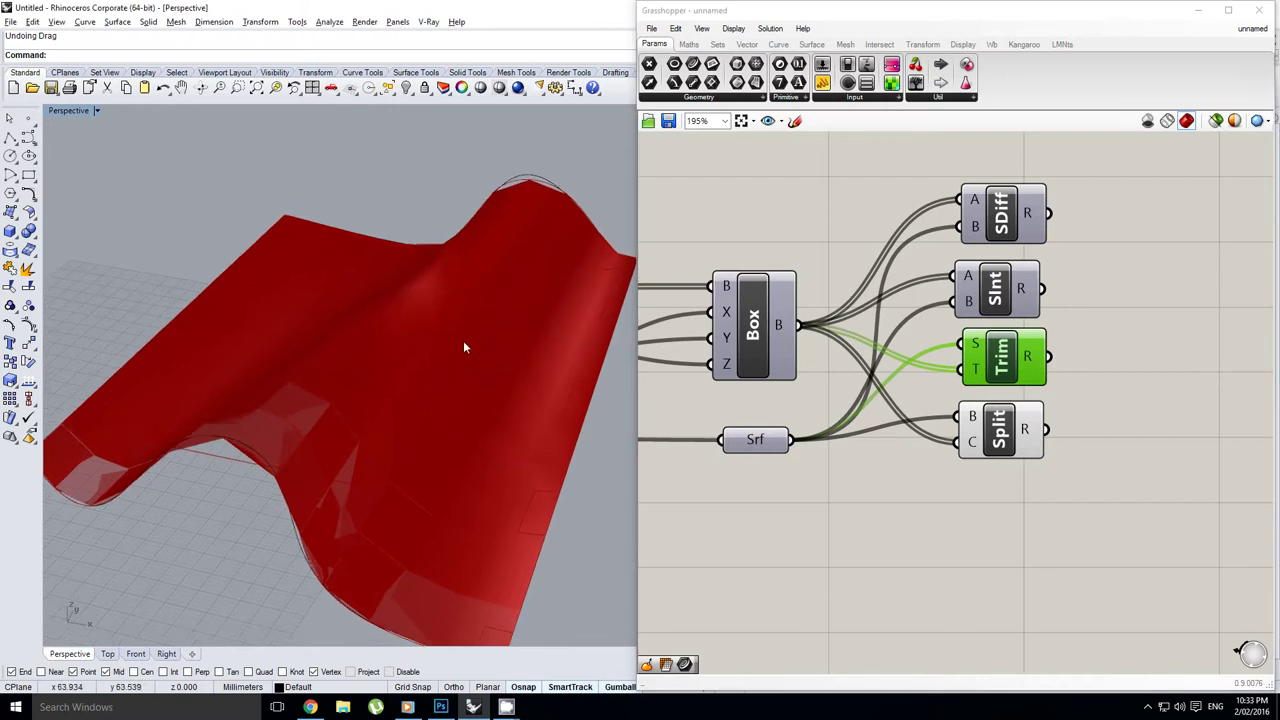
Step: Turn off the Split Brep preview and deselect the component
left_click(1026, 432)
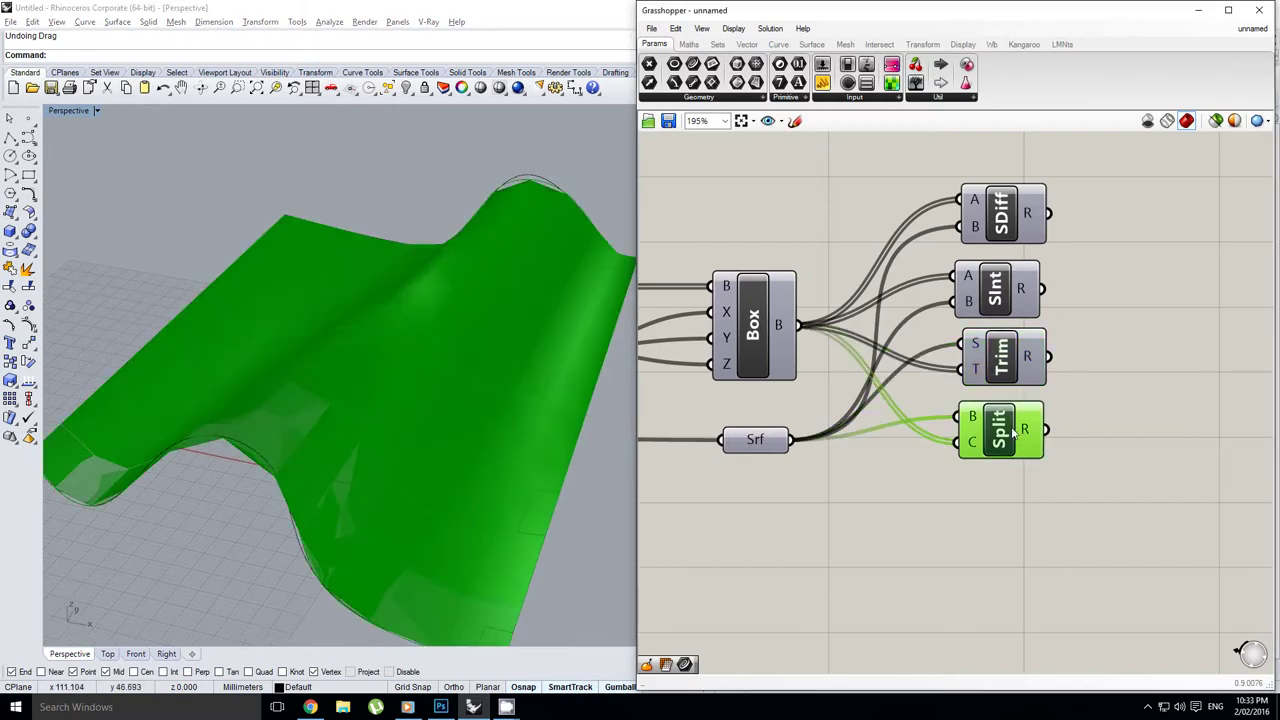
middle_click(1012, 422)
left_click(1052, 383)
left_click(1115, 355)
scroll(1133, 357, "down", 12)
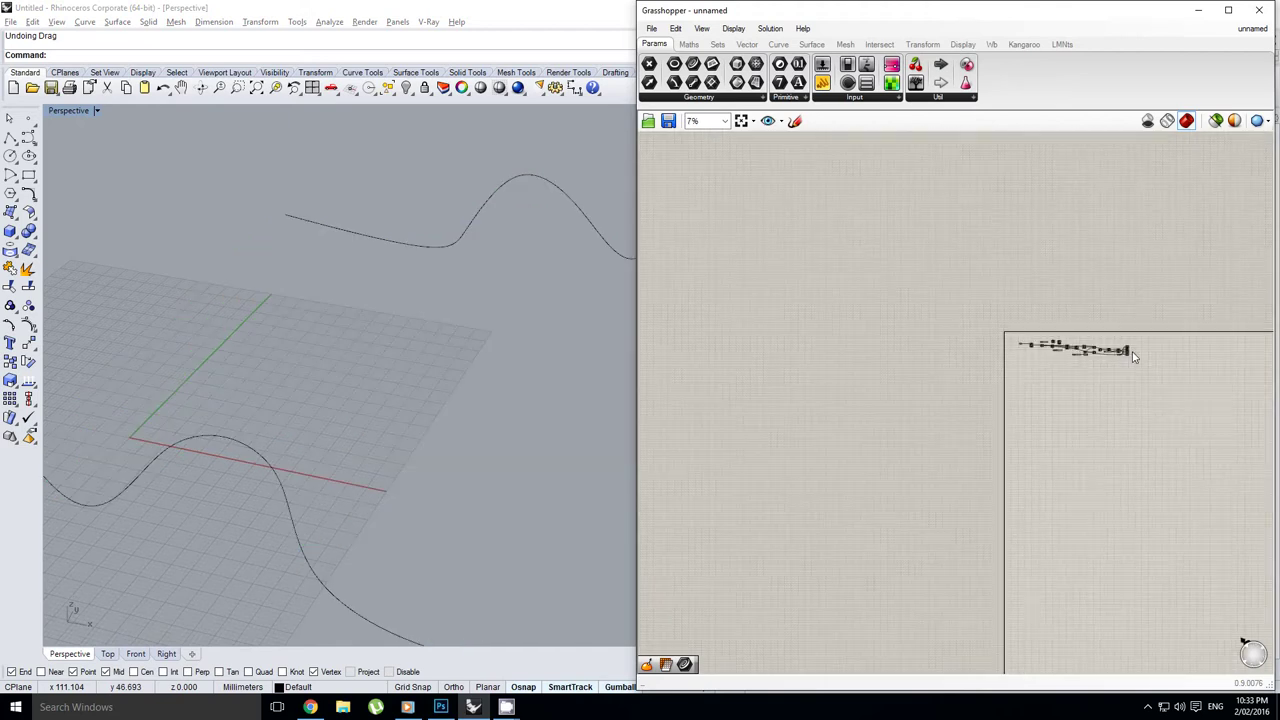
Step: Turn off the Solid Intersection preview and turn on the Trim Solid preview
scroll(1129, 362, "up", 9)
right_click_drag(1117, 343, 1108, 347)
scroll(1141, 303, "up", 6)
left_click(1128, 300)
middle_click(1127, 299)
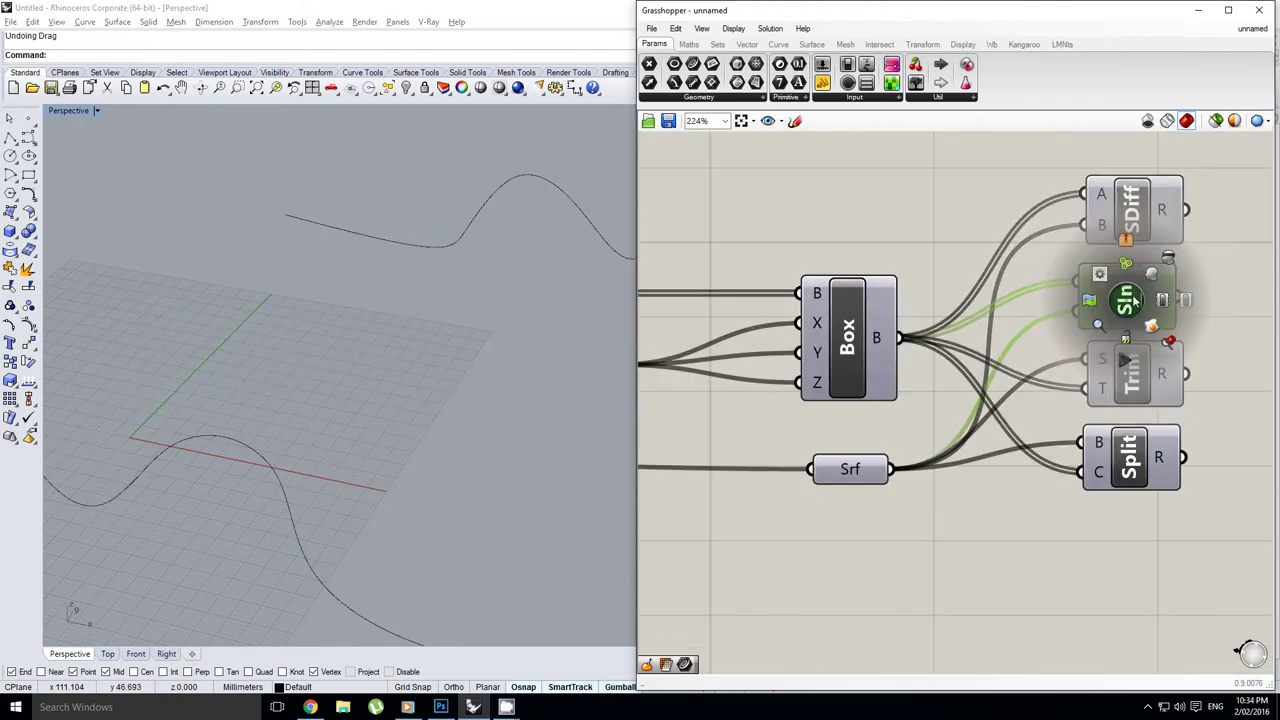
left_click(1168, 257)
left_click(1150, 368)
middle_click(1152, 366)
left_click(1177, 340)
Step: Set the slider driving the Center Box X, Y and Z sizes to 5.944
right_click_drag(507, 425, 489, 367)
right_click_drag(875, 351, 981, 345)
left_click(953, 401)
right_click_drag(953, 399, 1053, 387)
scroll(990, 390, "down", 2)
scroll(960, 365, "up", 5)
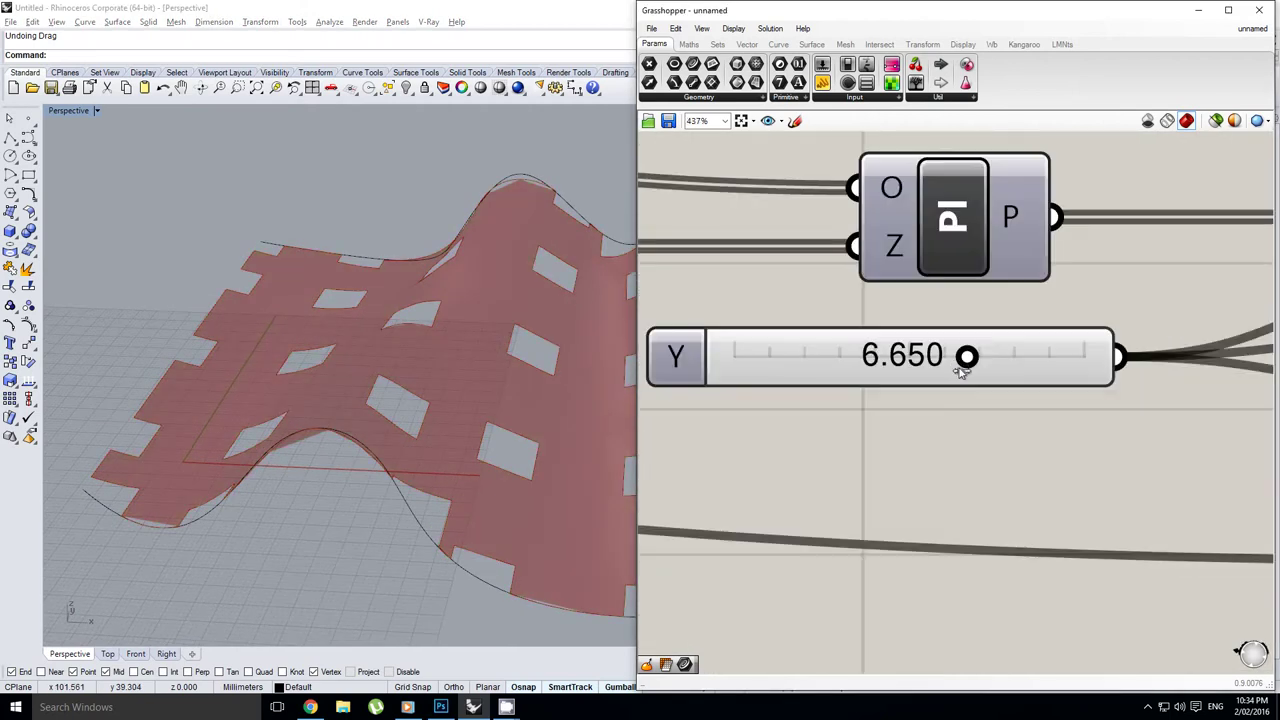
left_click_drag(941, 365, 938, 371)
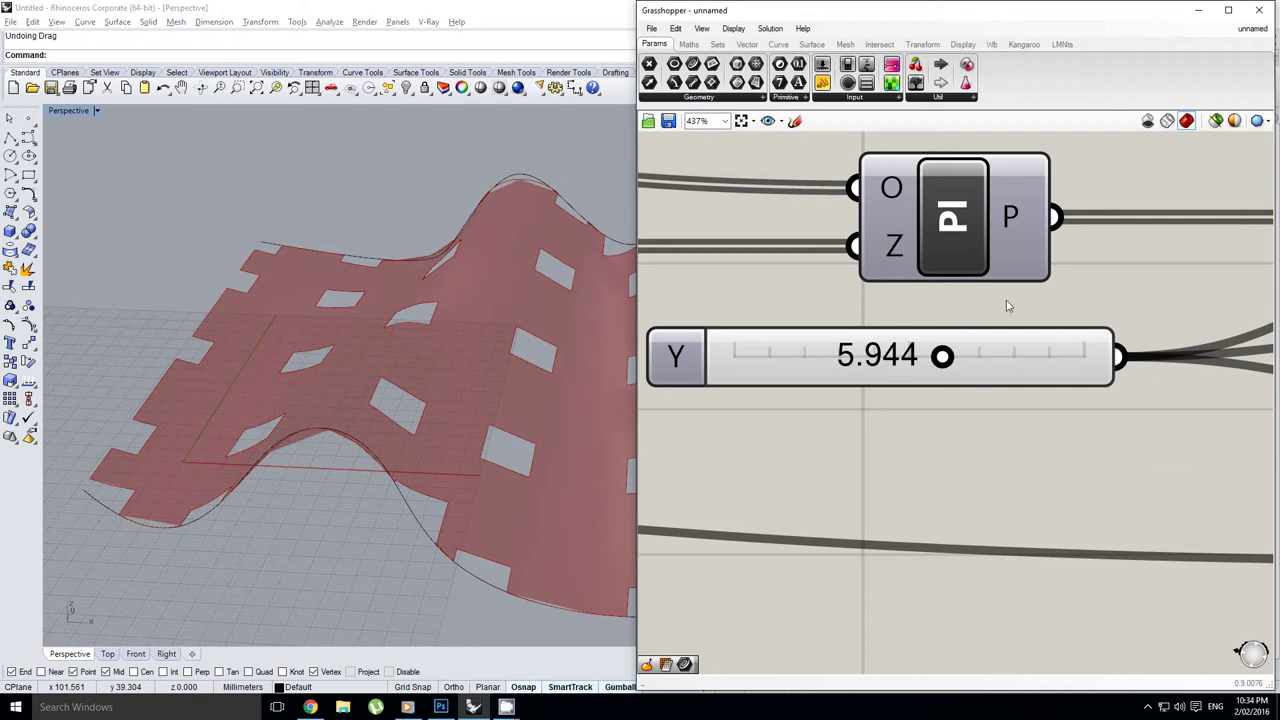
Step: Try a smaller Center Box size on the slider, finally setting it to 7.433
scroll(1006, 300, "down", 3)
right_click(953, 354)
scroll(955, 354, "down", 1)
left_click(1027, 315)
scroll(1004, 328, "down", 1)
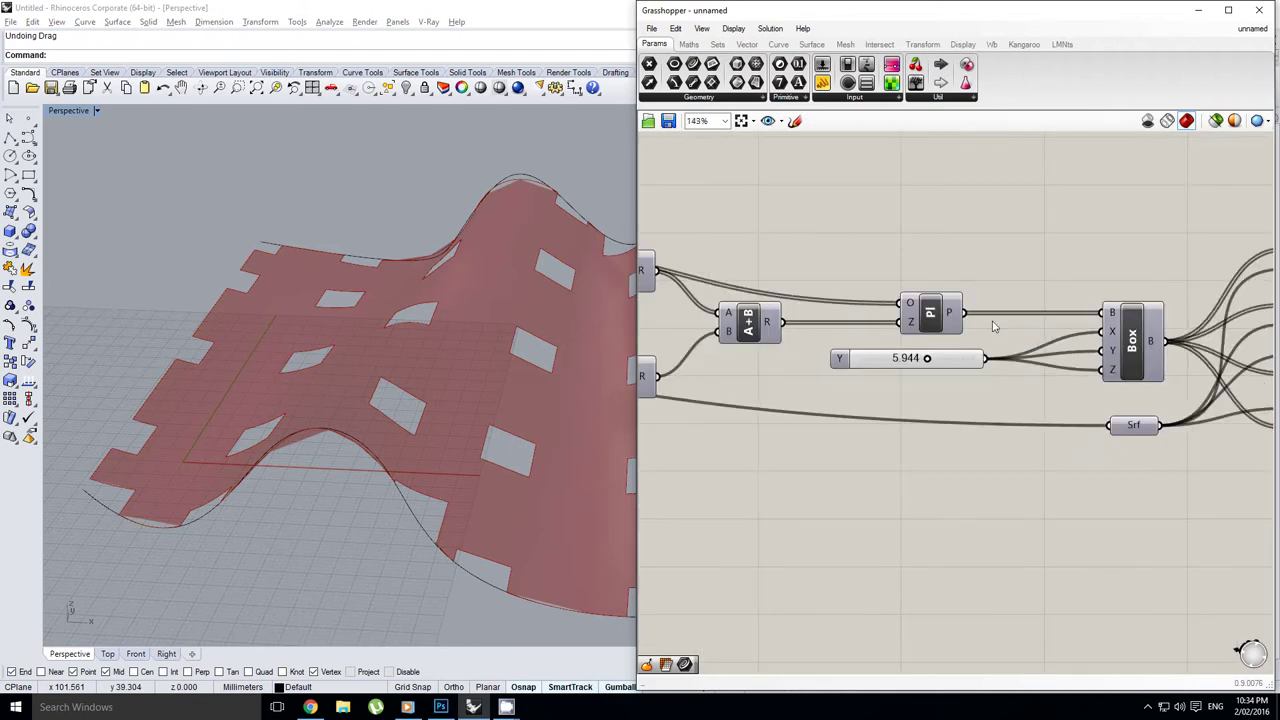
right_click_drag(1016, 337, 1012, 334)
scroll(1006, 342, "up", 1)
scroll(990, 345, "up", 1)
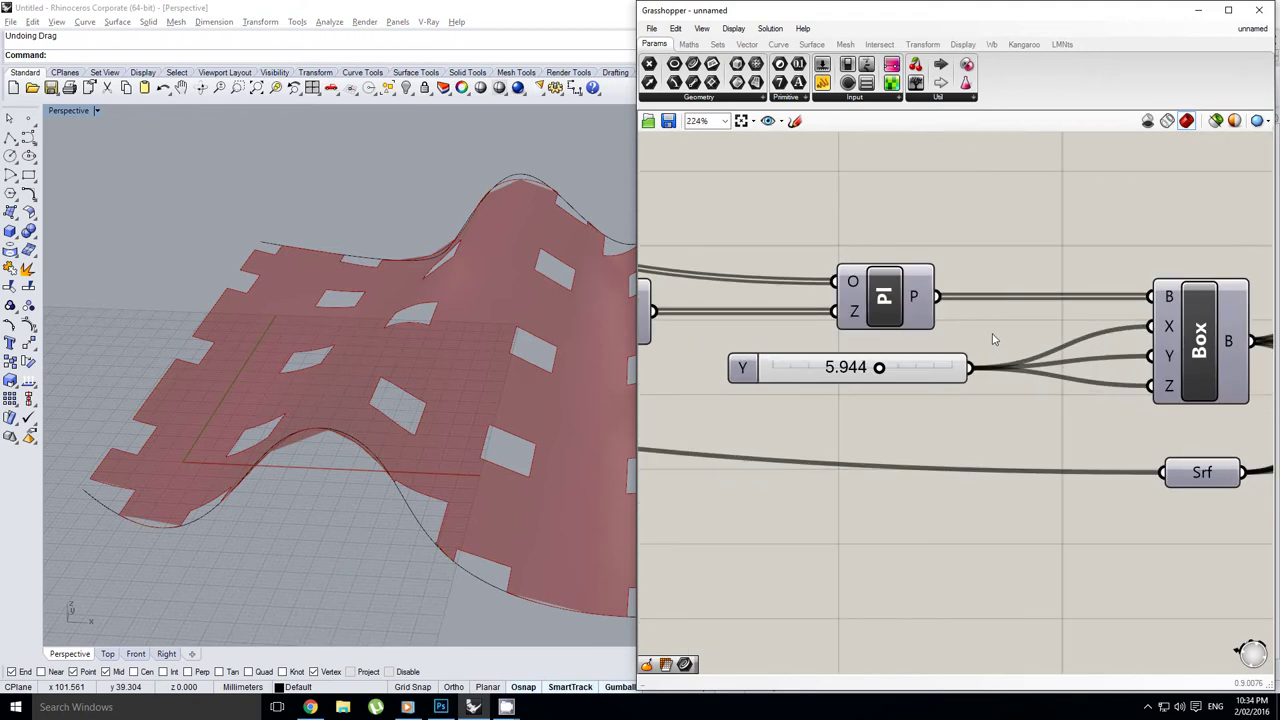
scroll(985, 360, "down", 1)
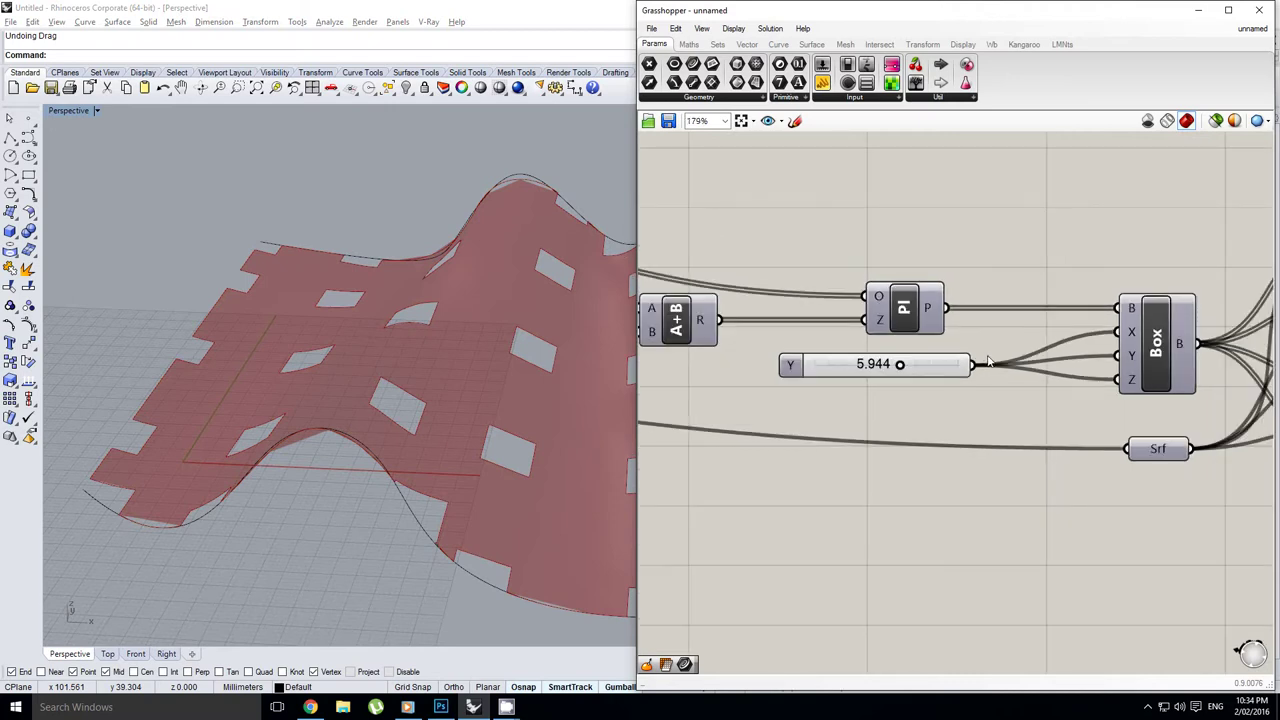
scroll(985, 360, "up", 1)
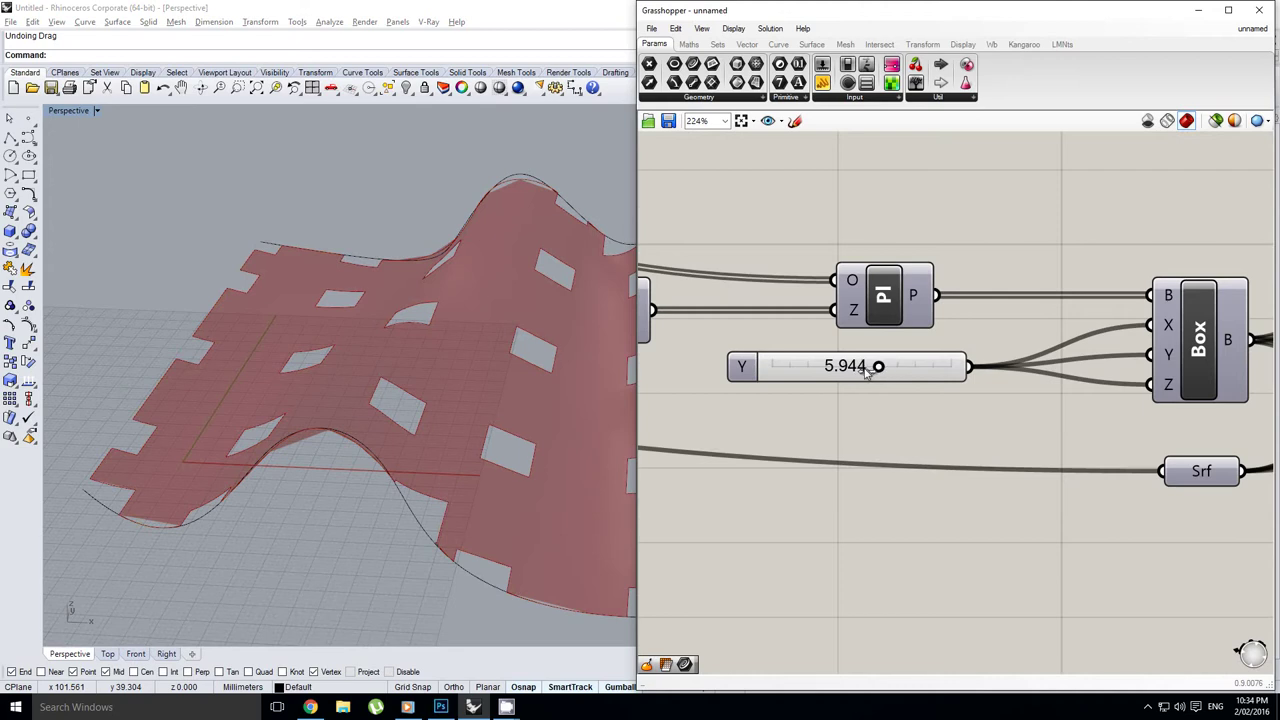
left_click_drag(866, 372, 859, 372)
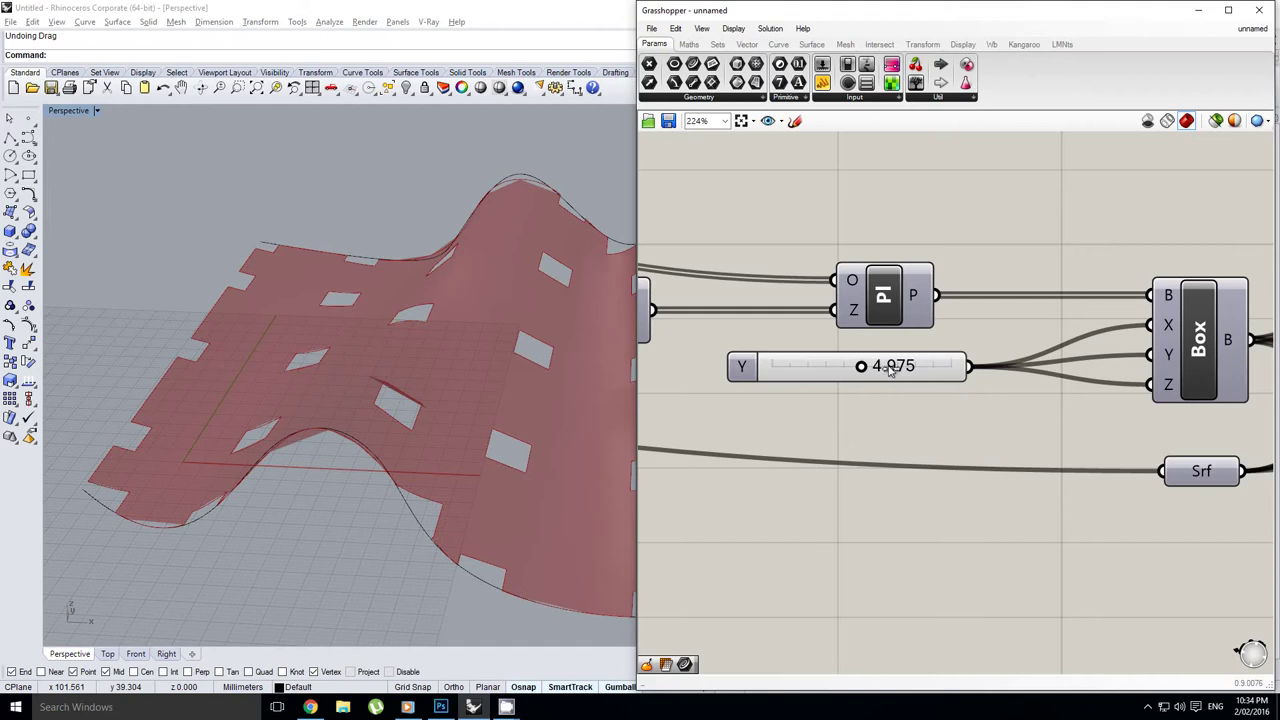
left_click_drag(889, 370, 907, 367)
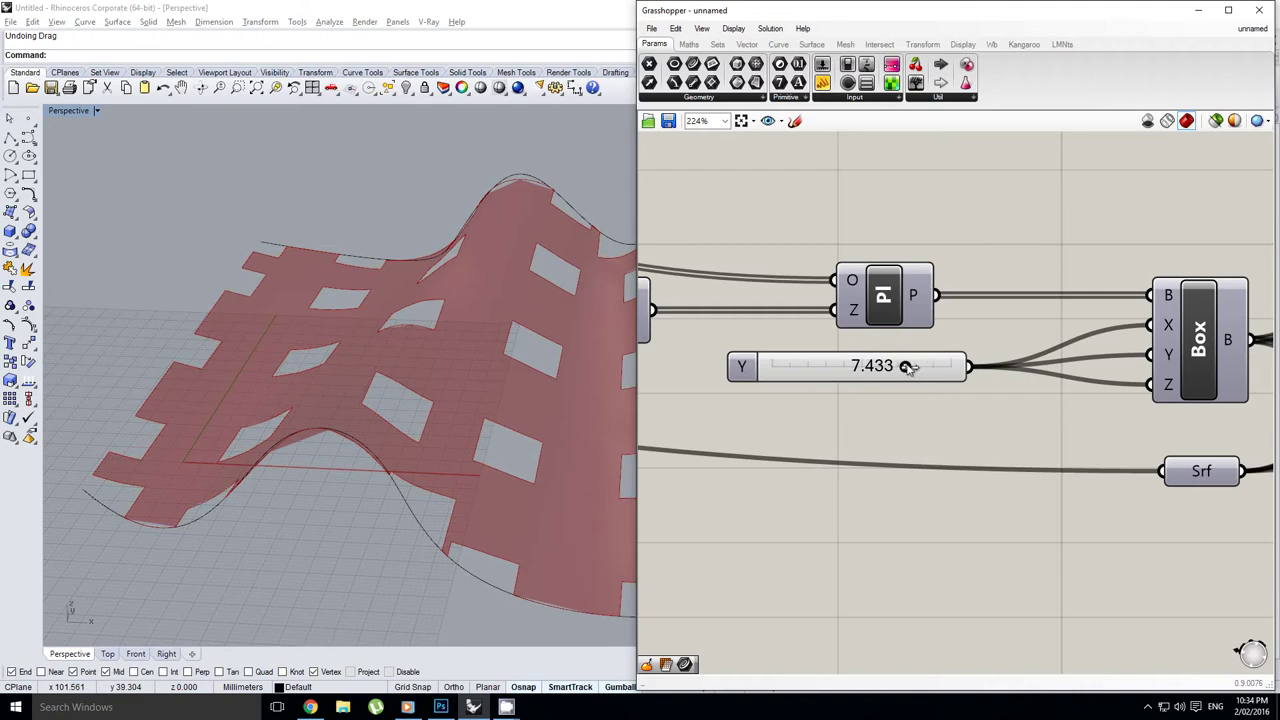
Step: Examine the trimmed surface openings from several angles and review the whole component chain that produces them
scroll(1033, 327, "down", 5)
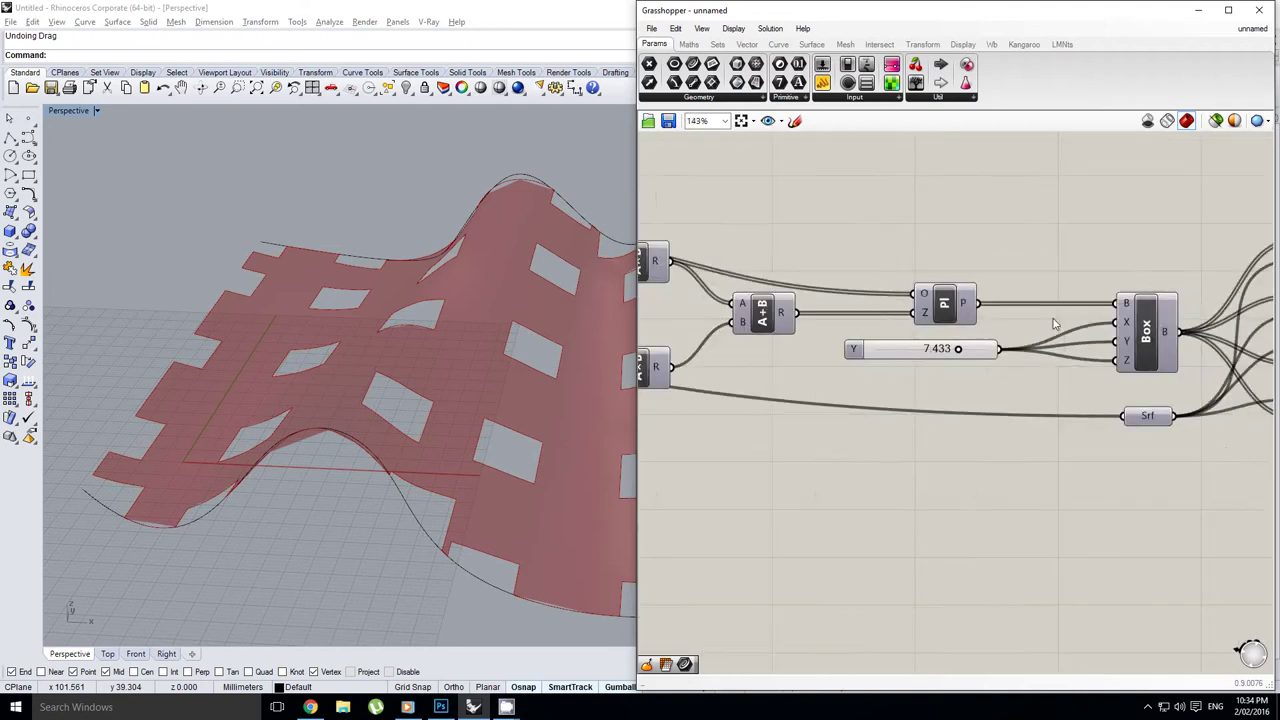
right_click_drag(366, 345, 445, 395)
scroll(504, 265, "down", 6)
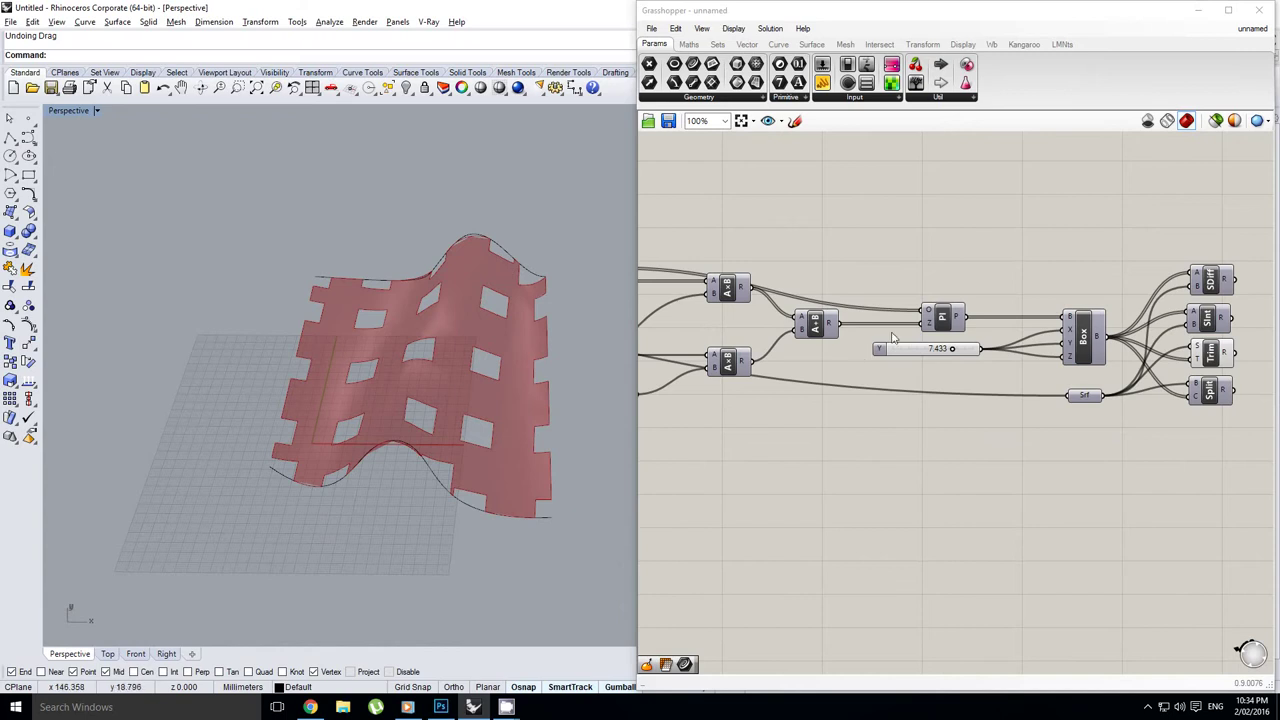
right_click_drag(891, 324, 1016, 350)
scroll(1153, 336, "down", 2)
scroll(849, 299, "up", 2)
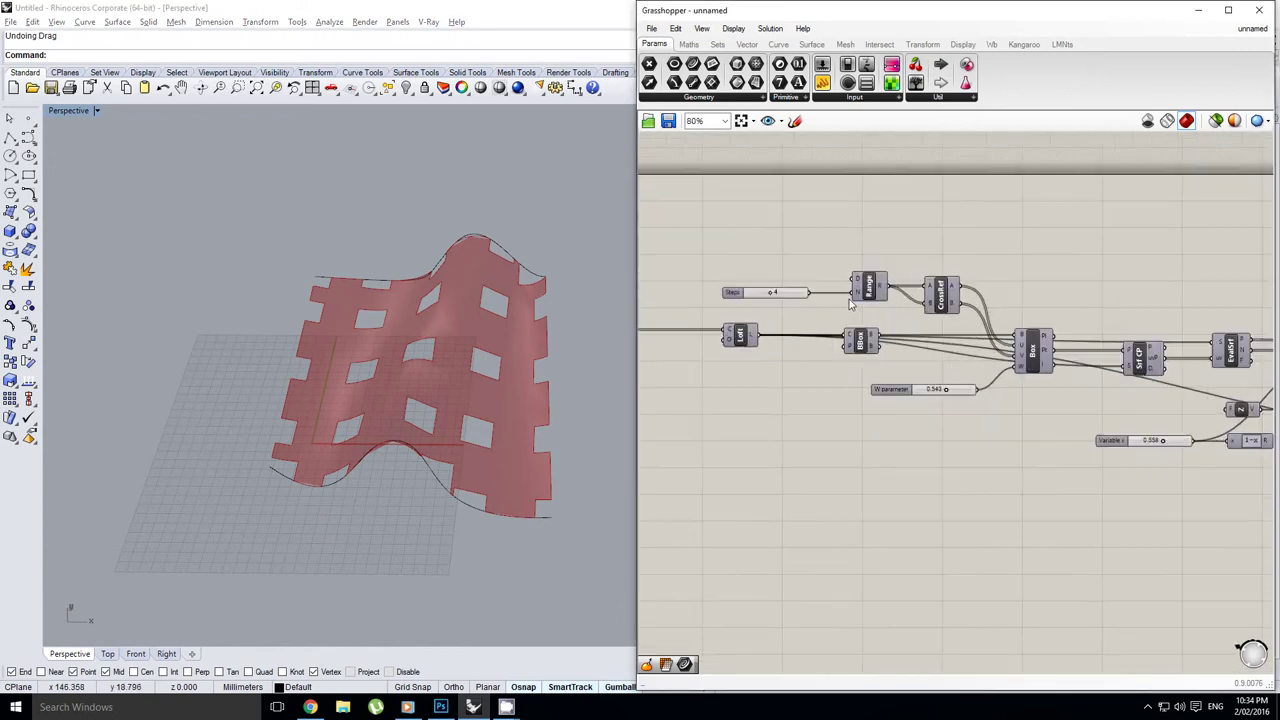
right_click_drag(1186, 314, 971, 313)
scroll(971, 311, "down", 3)
right_click_drag(1091, 309, 912, 297)
right_click_drag(1057, 330, 938, 326)
left_click(1019, 286)
scroll(1049, 345, "up", 5)
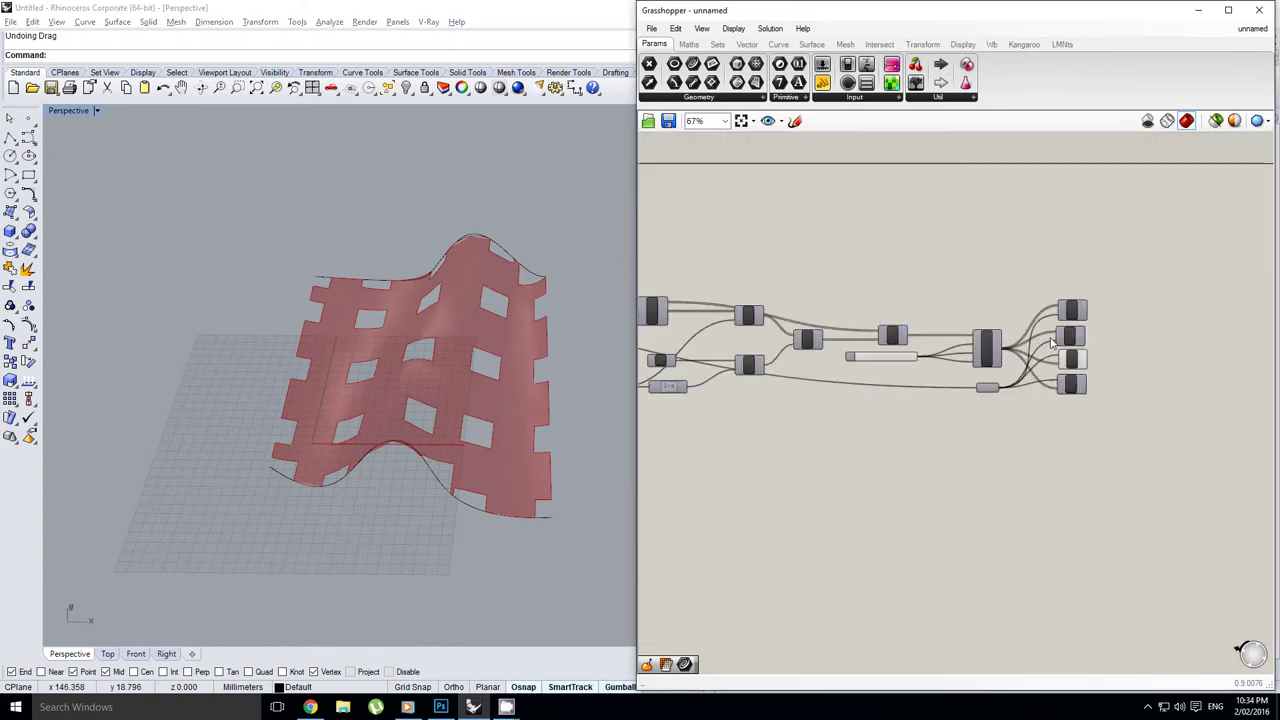
right_click_drag(1030, 354, 981, 371)
right_click_drag(366, 343, 424, 346)
scroll(1160, 324, "down", 4)
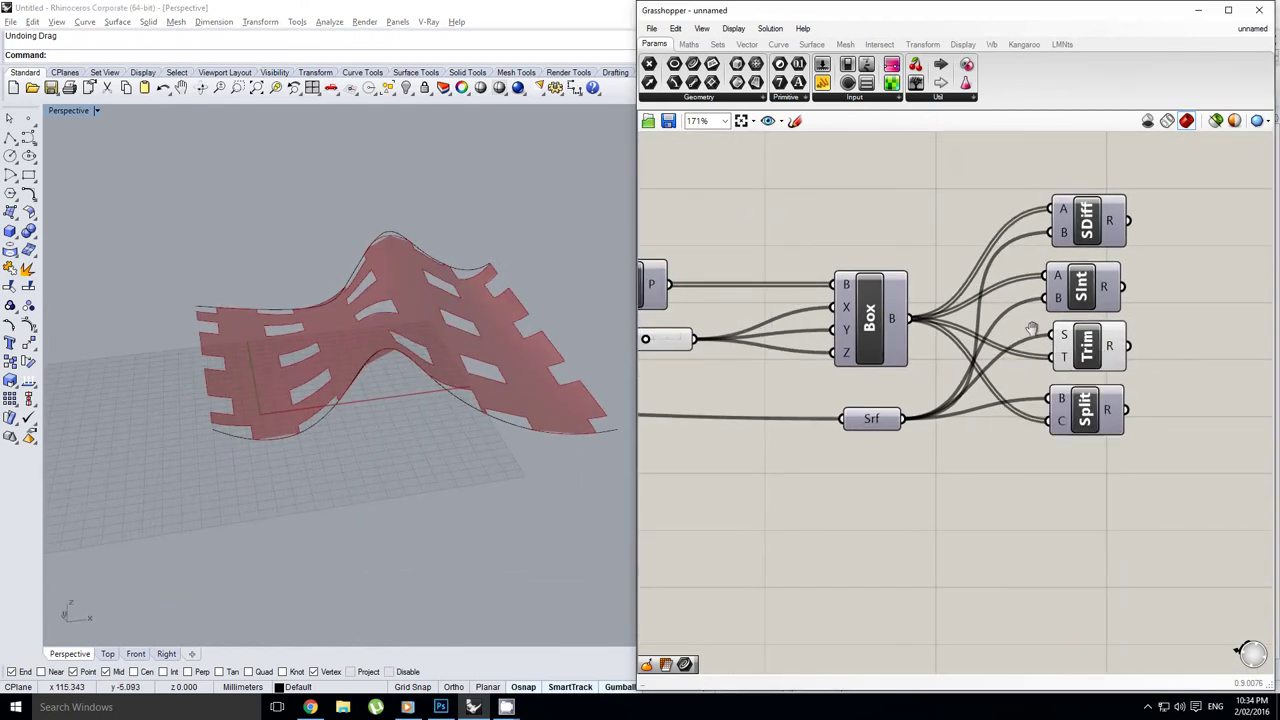
scroll(1159, 323, "up", 3)
right_click_drag(1139, 336, 1145, 348)
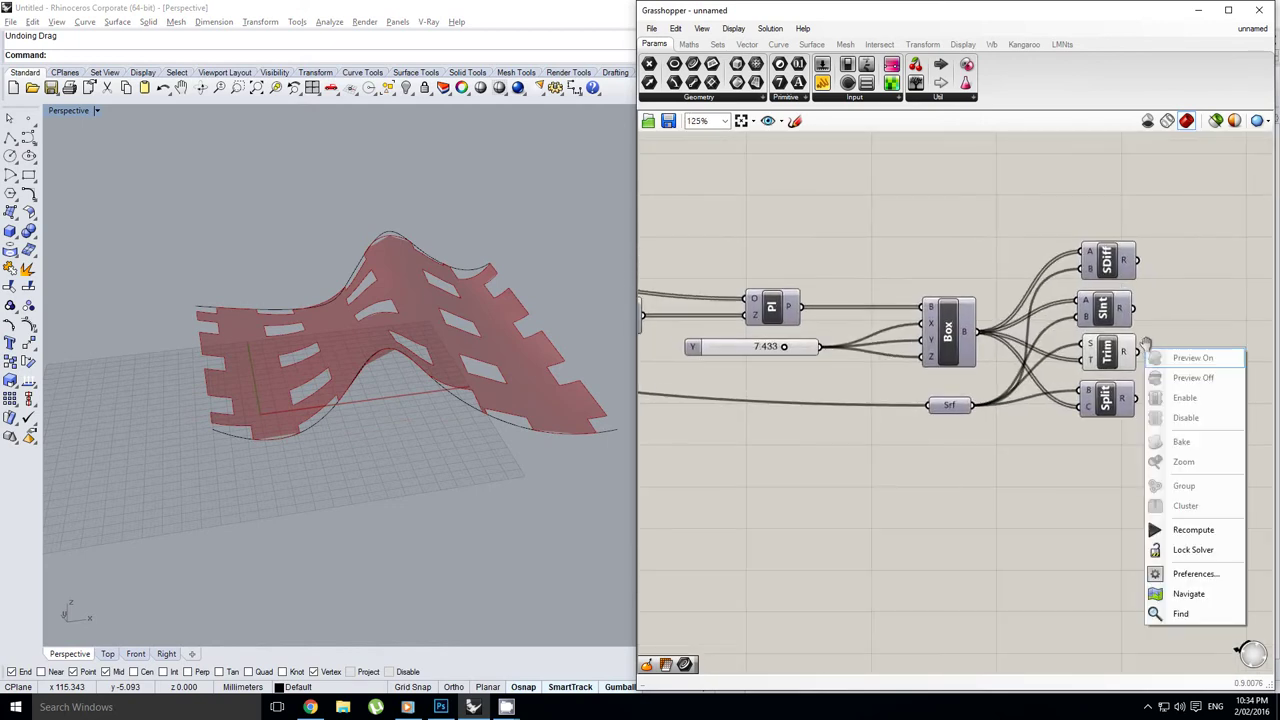
left_click(1154, 333)
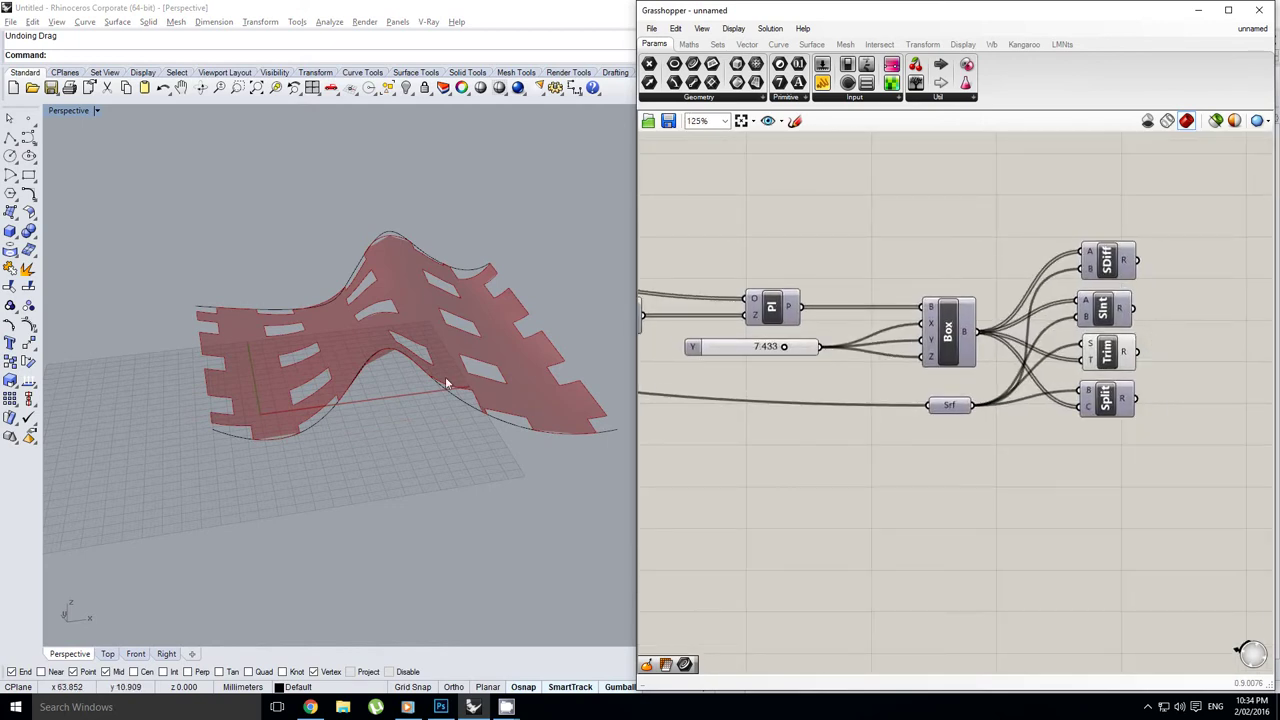
right_click_drag(1024, 346, 1078, 340)
left_click(1120, 271)
scroll(1122, 271, "down", 6)
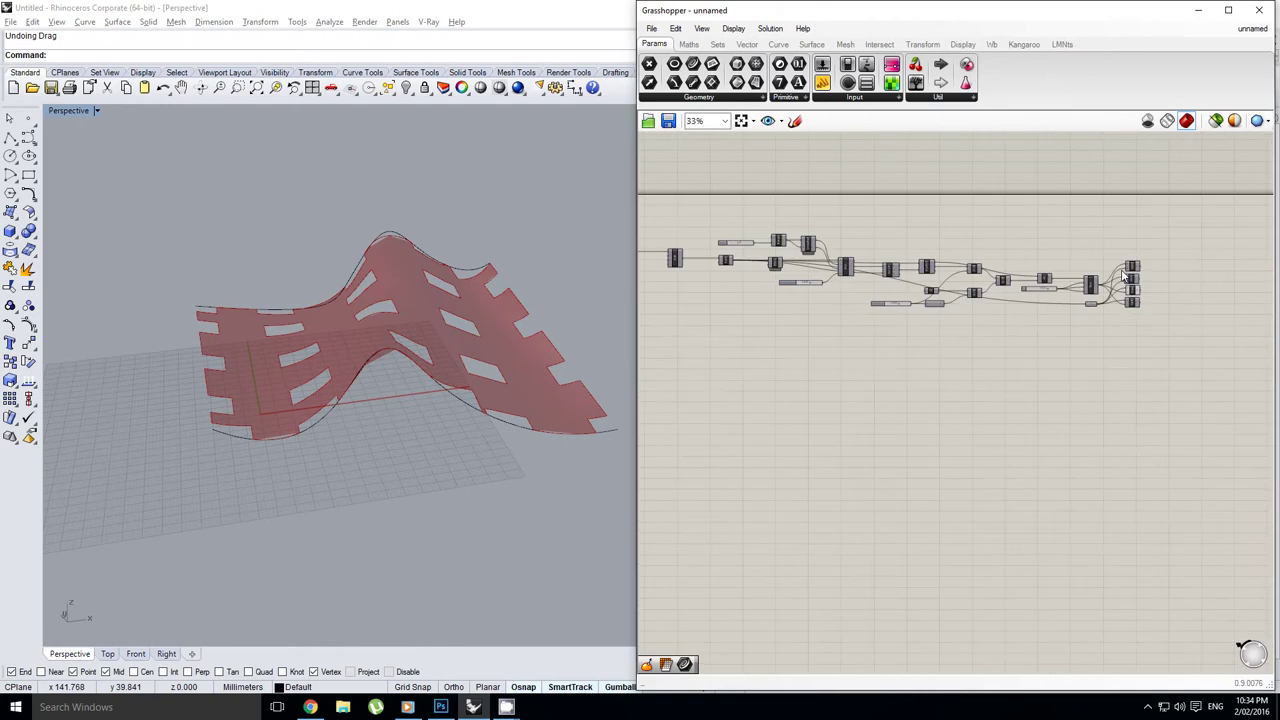
scroll(1123, 275, "down", 3)
scroll(865, 296, "up", 5)
Step: Add a Point Cylindrical component on the empty canvas below the curve and loft components
right_click_drag(949, 289, 865, 296)
scroll(931, 262, "up", 1)
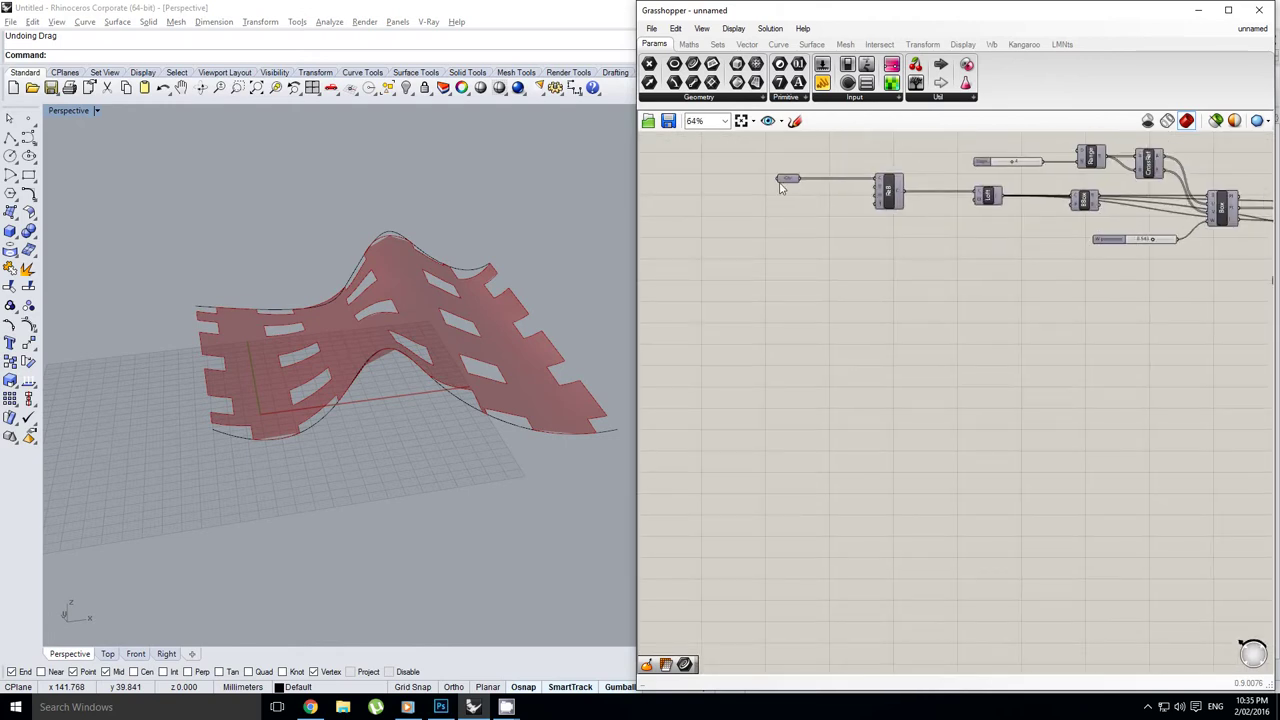
right_click_drag(757, 256, 805, 234)
right_click_drag(837, 333, 796, 336)
right_click_drag(470, 357, 440, 389)
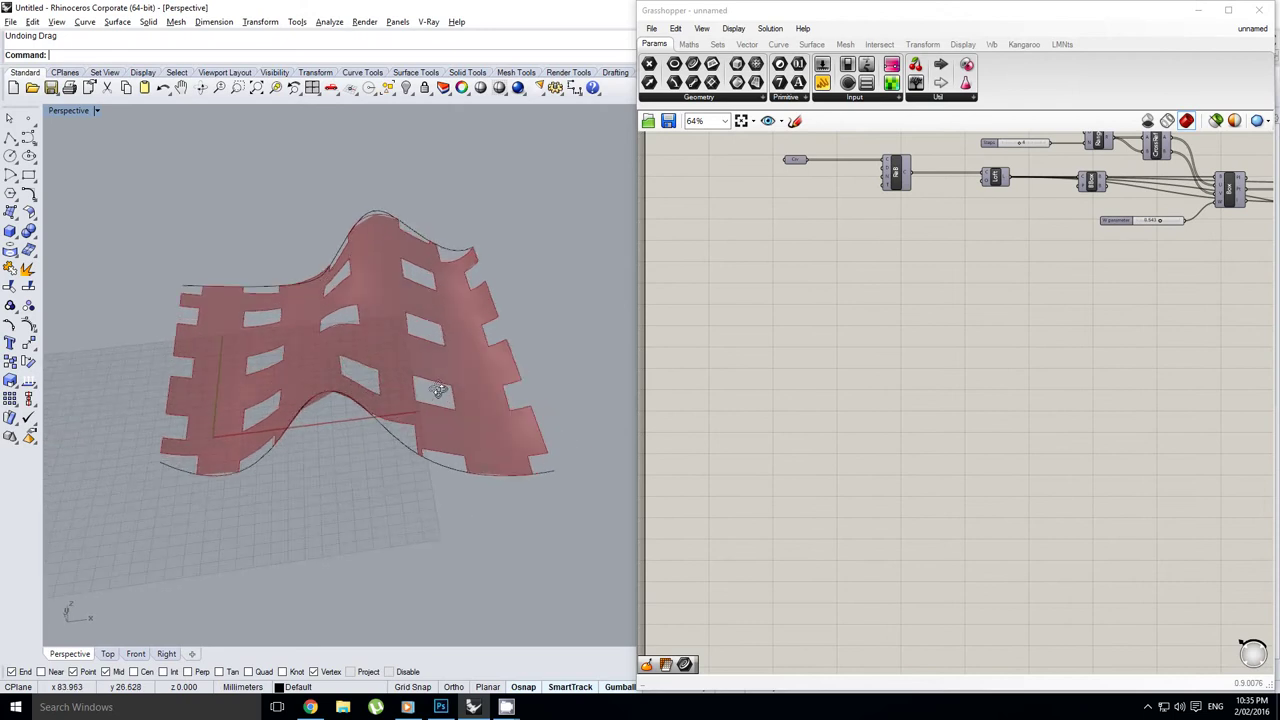
double_click(872, 316)
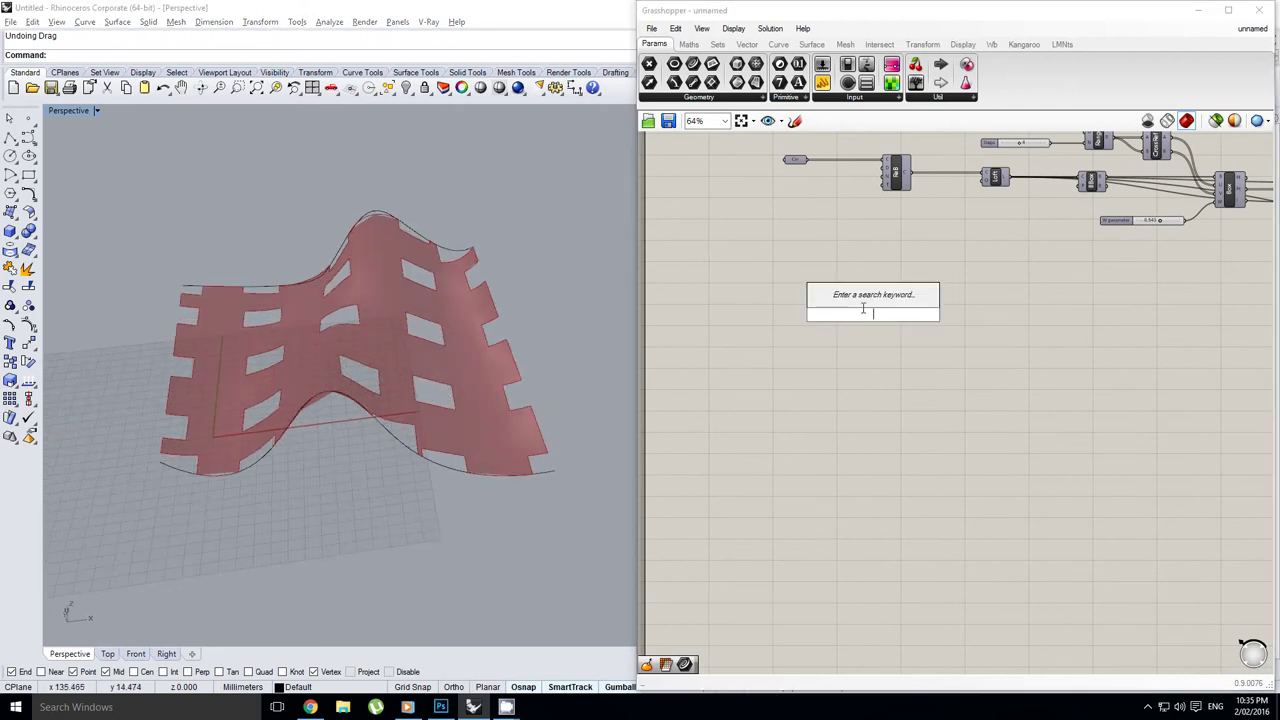
type("point c")
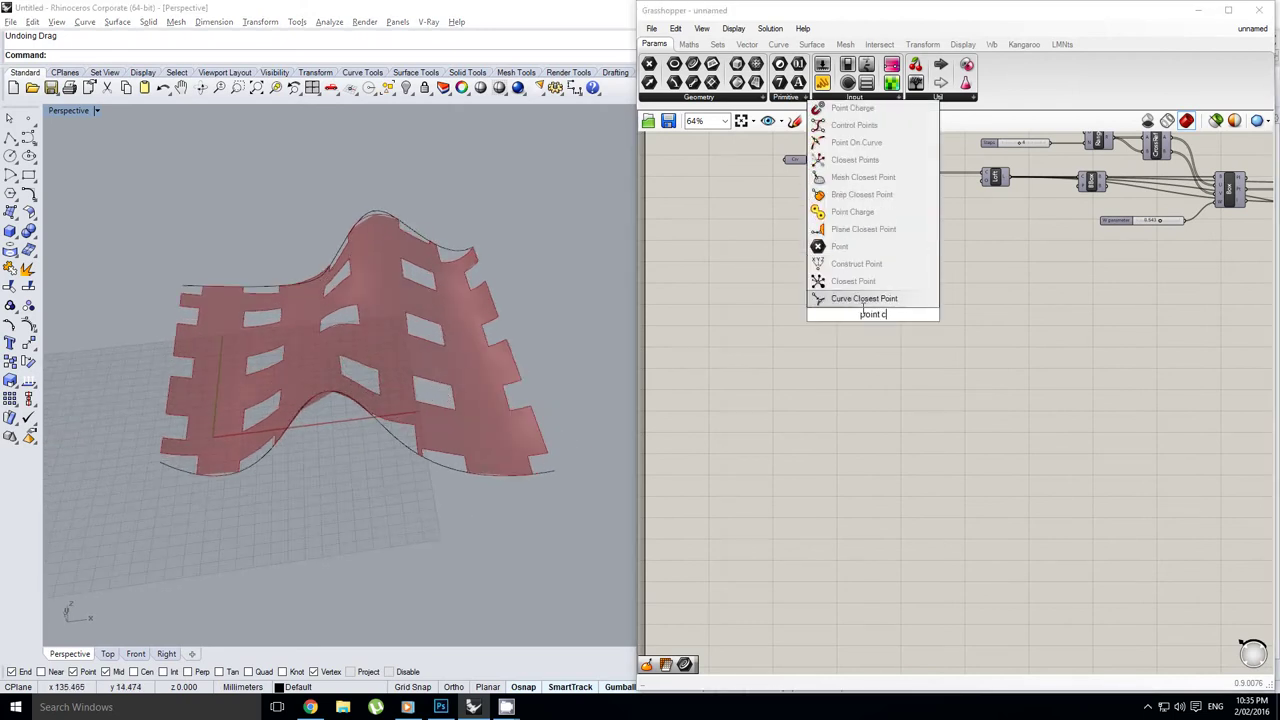
type("ylindr")
key("Up")
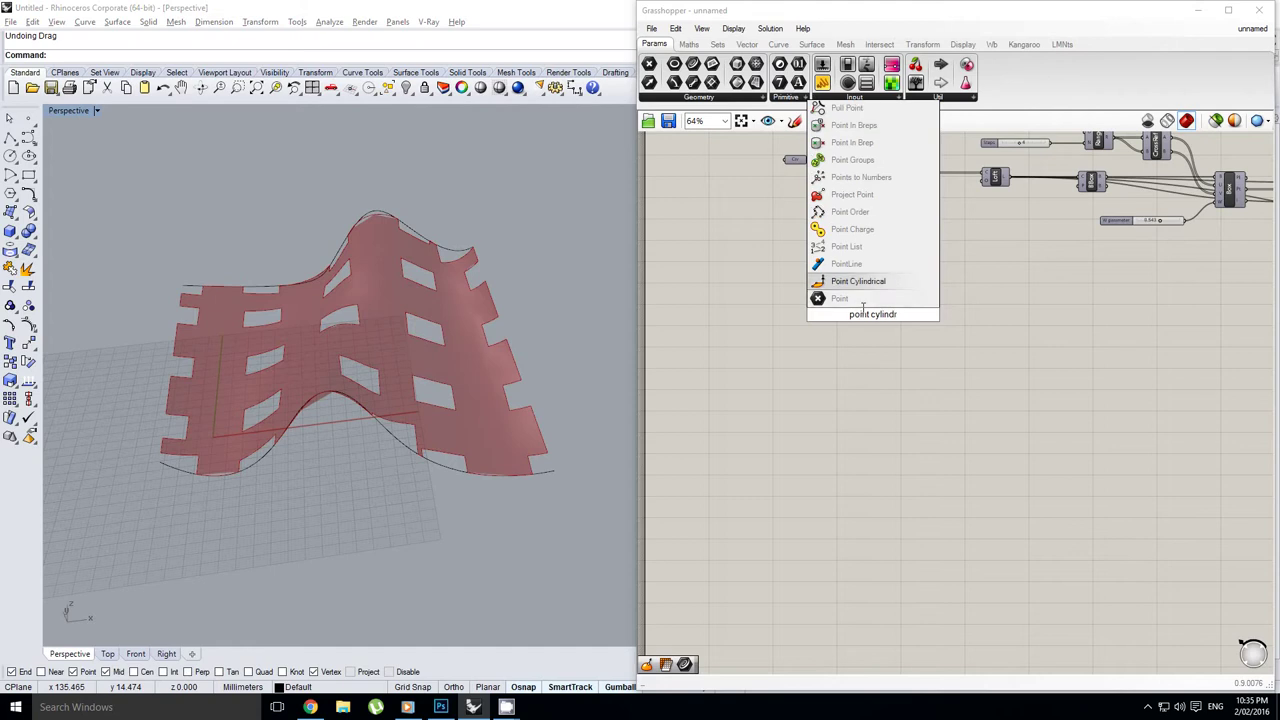
key("Return")
left_click_drag(872, 318, 900, 313)
scroll(900, 313, "up", 2)
right_click_drag(900, 313, 1074, 322)
Step: Add a Range component ahead of the Point Cylindrical component
left_click(689, 44)
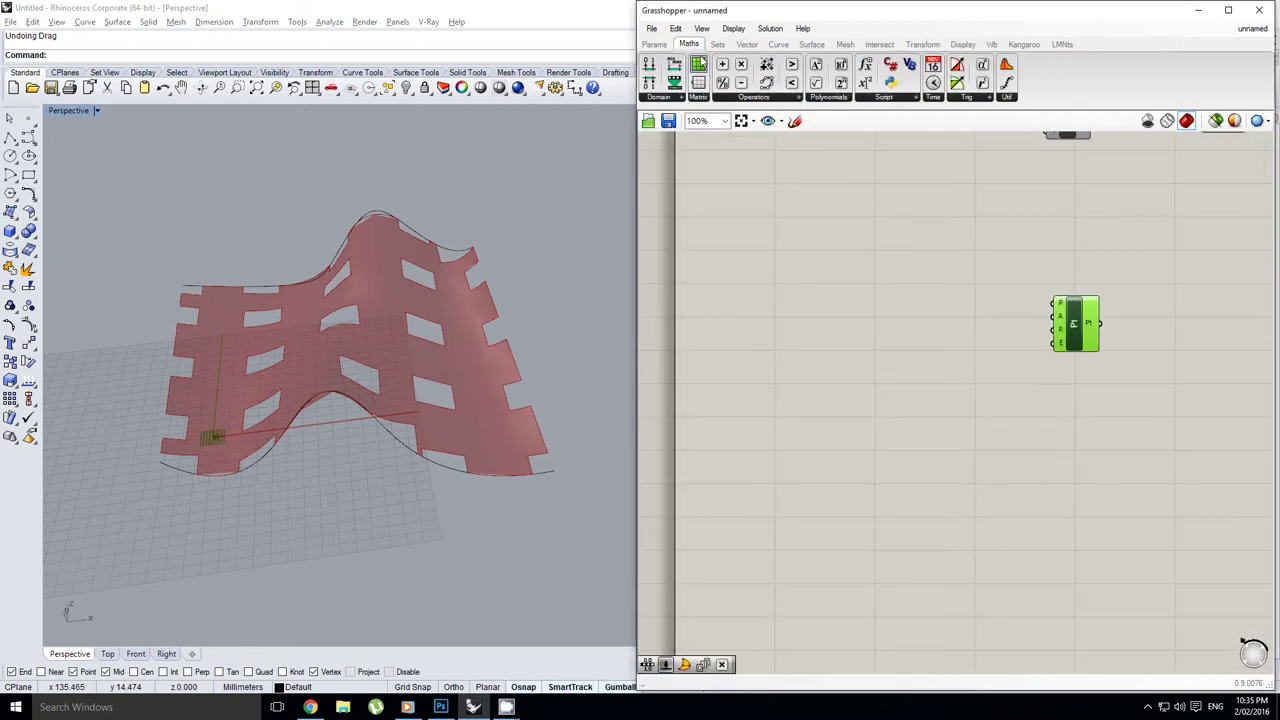
left_click(717, 44)
left_click(745, 97)
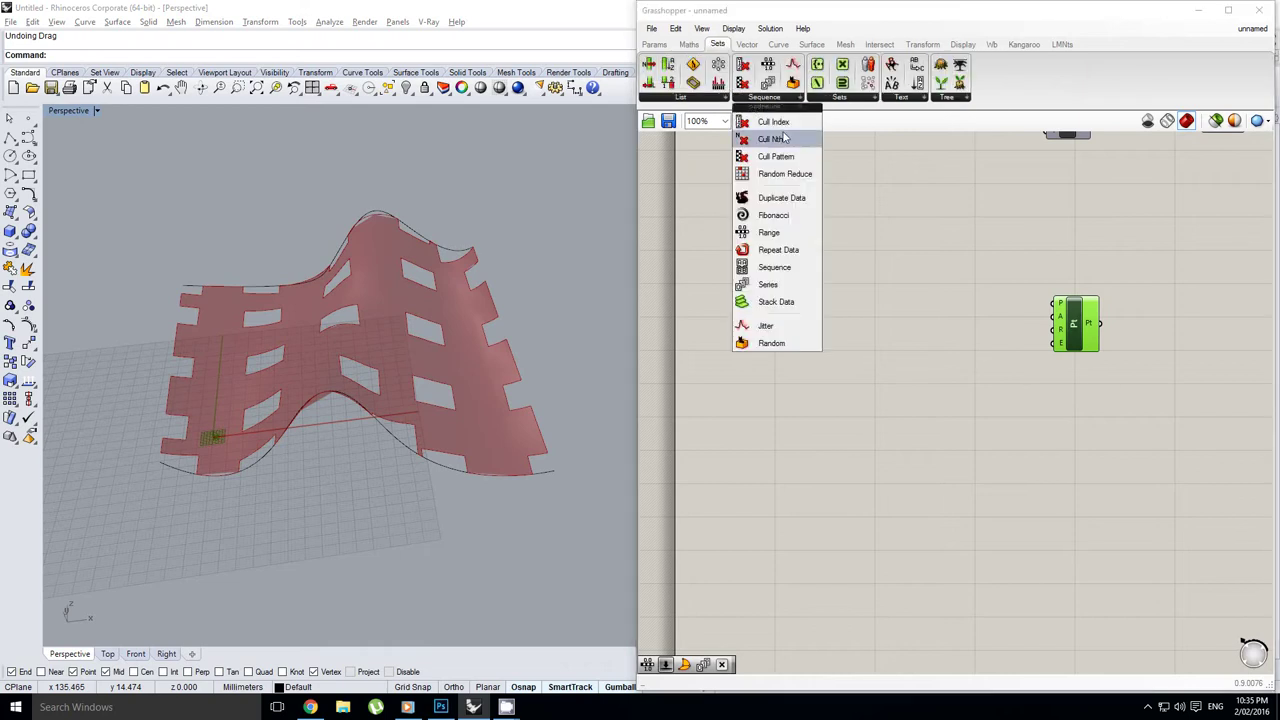
left_click_drag(769, 232, 898, 309)
scroll(980, 320, "up", 2)
right_click(891, 316)
left_click(862, 268)
right_click_drag(658, 283, 861, 309)
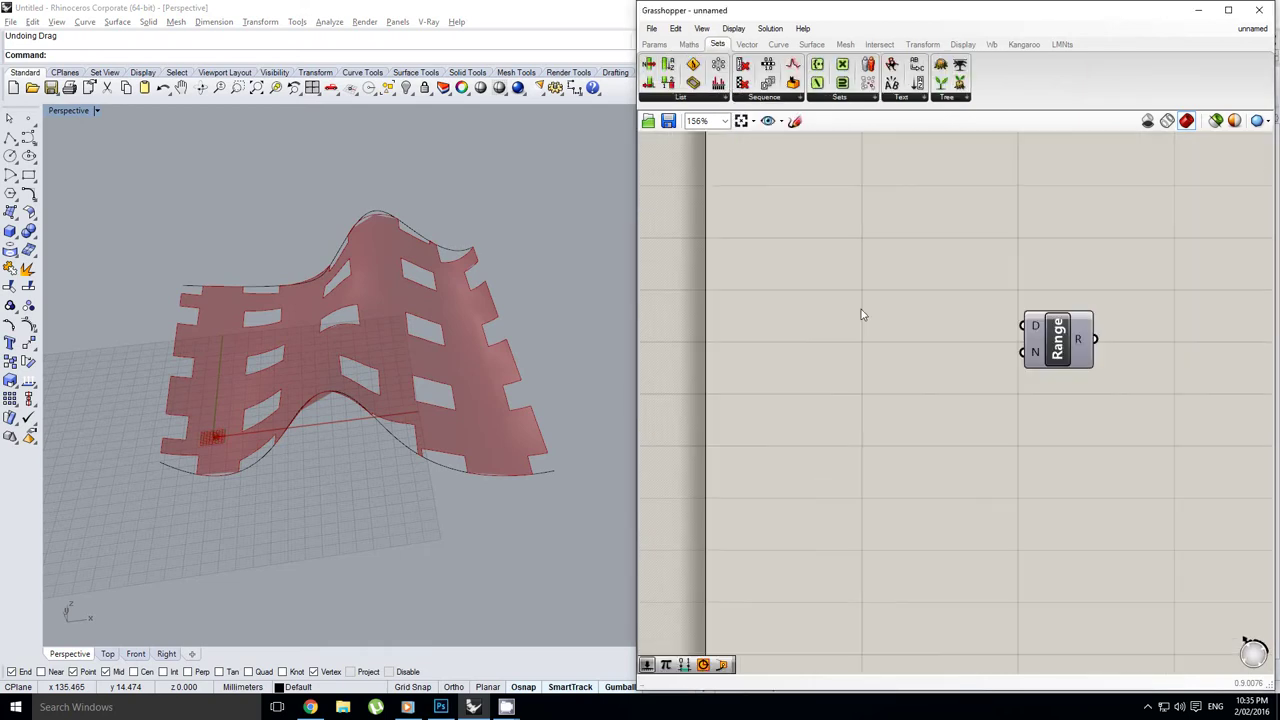
Step: Add a Pi component, connect its output to Range's D input and line the two up
double_click(861, 309)
type("pi")
key("Return")
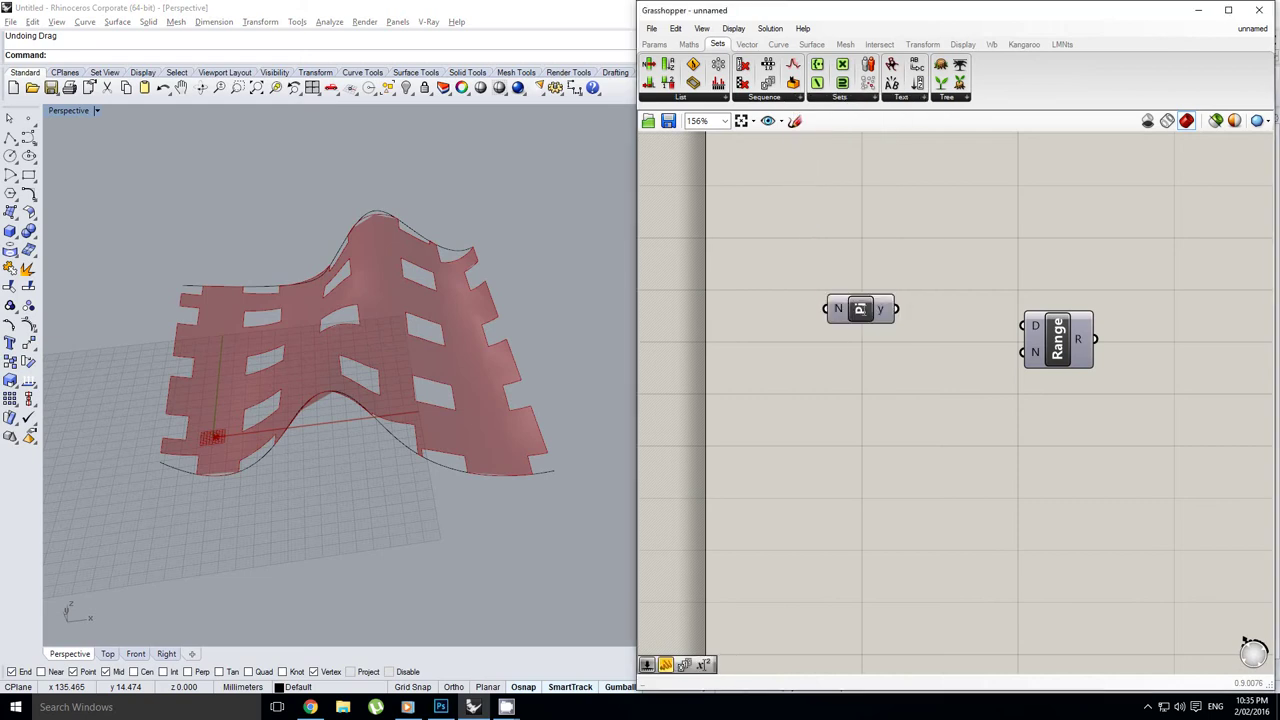
mouse_move(897, 309)
left_mouse_down()
mouse_move(1024, 327)
mouse_move(888, 330)
left_mouse_up()
right_click_drag(940, 308, 1043, 293)
left_click_drag(987, 318, 992, 315)
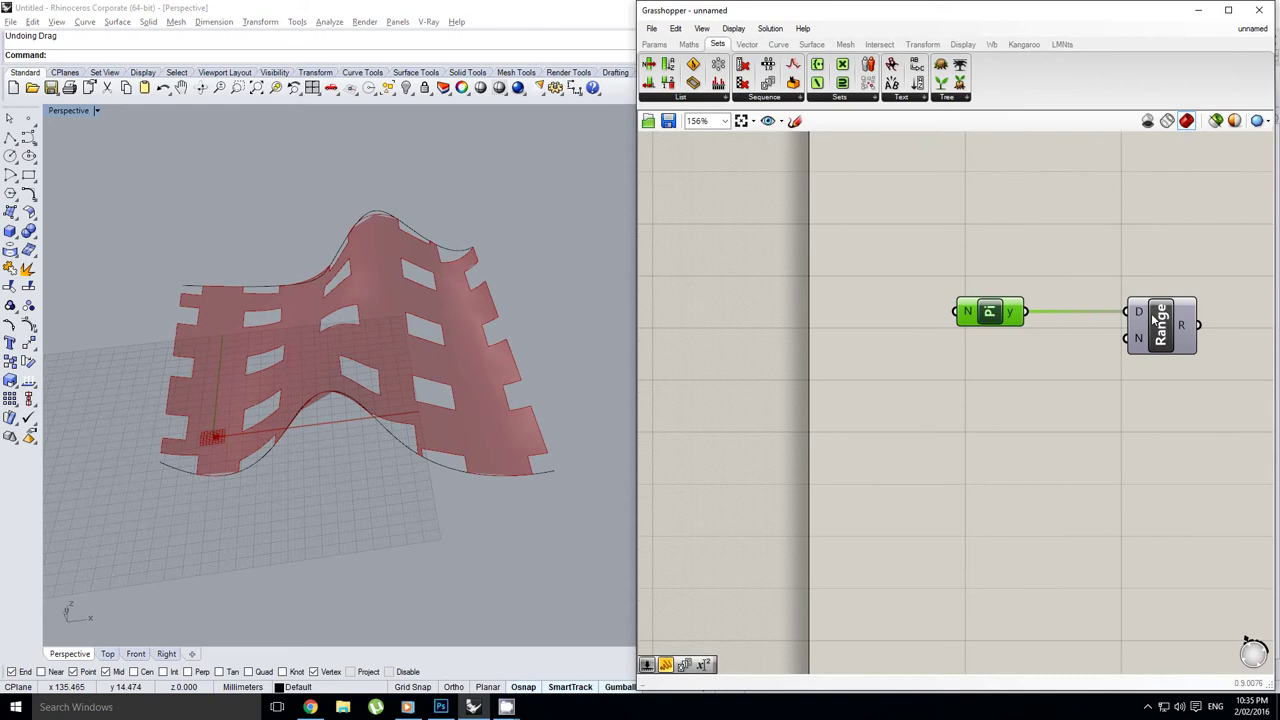
Step: Add a number slider with a maximum of 10 and connect it to Pi's N input
right_click_drag(1153, 316, 1131, 320)
right_click(1111, 318)
right_click_drag(1049, 206, 1037, 209)
left_click(656, 46)
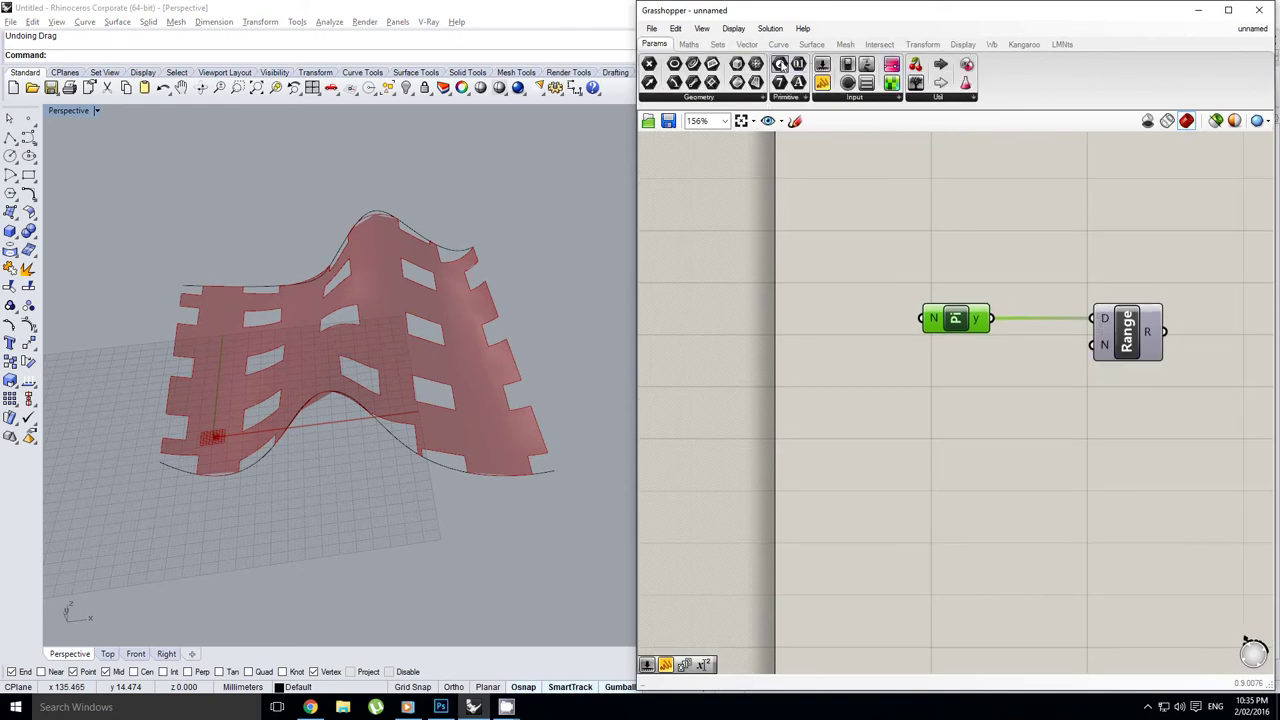
left_click(822, 65)
left_click(792, 318)
left_click(741, 322)
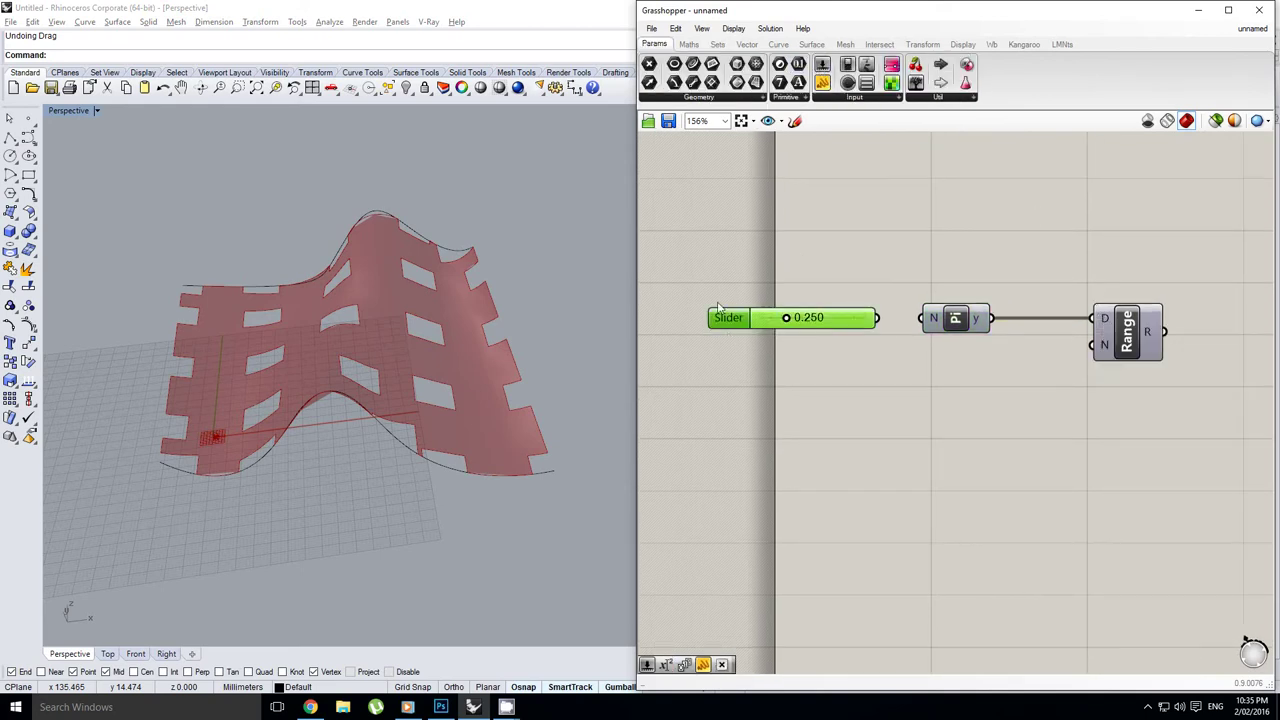
double_click(722, 318)
left_click(722, 350)
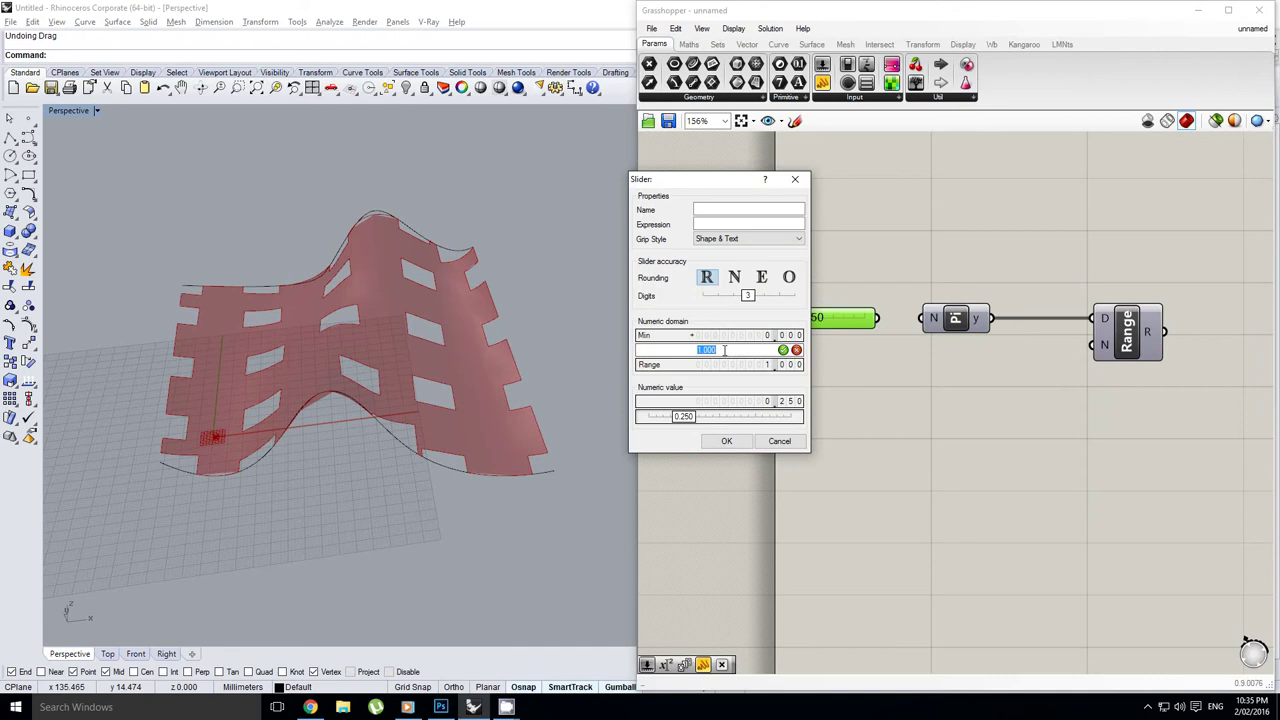
type("10")
left_click(727, 441)
left_click_drag(879, 318, 920, 318)
right_click_drag(956, 329, 922, 331)
left_click(964, 319)
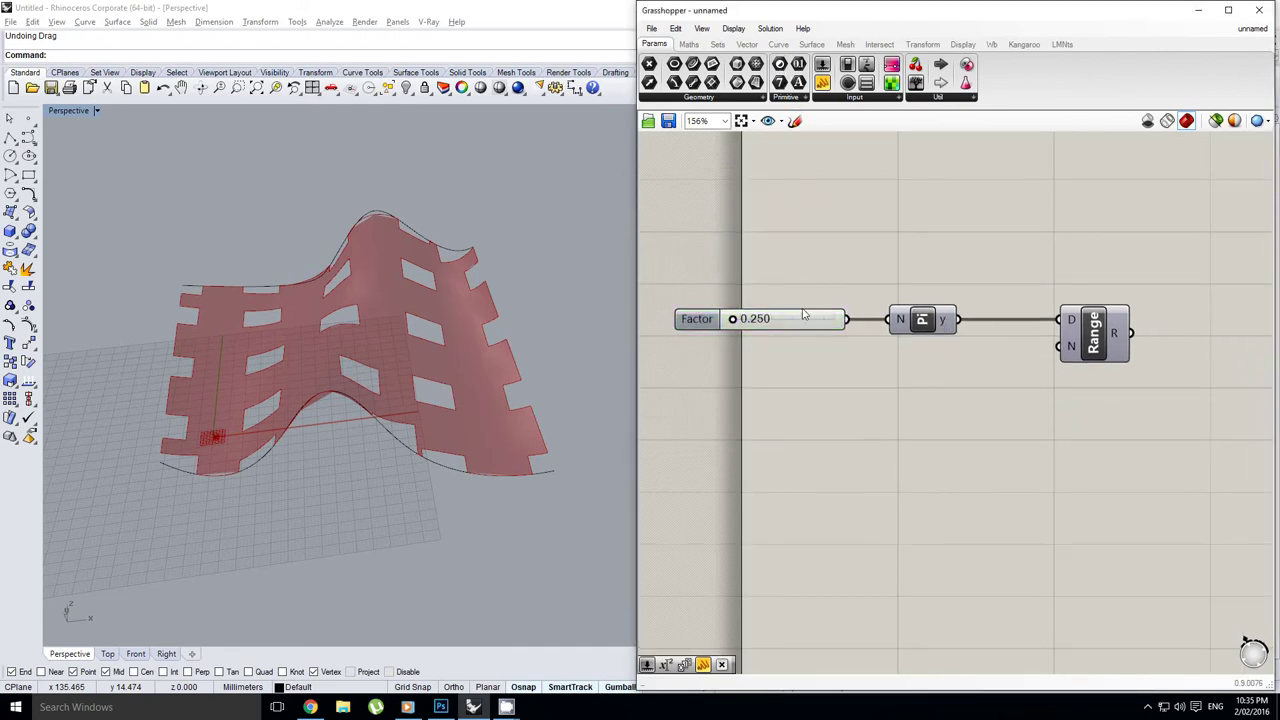
Step: Duplicate the Factor slider below and set the copy to whole numbers with a maximum of 64
left_click_drag(812, 315, 880, 368, "alt")
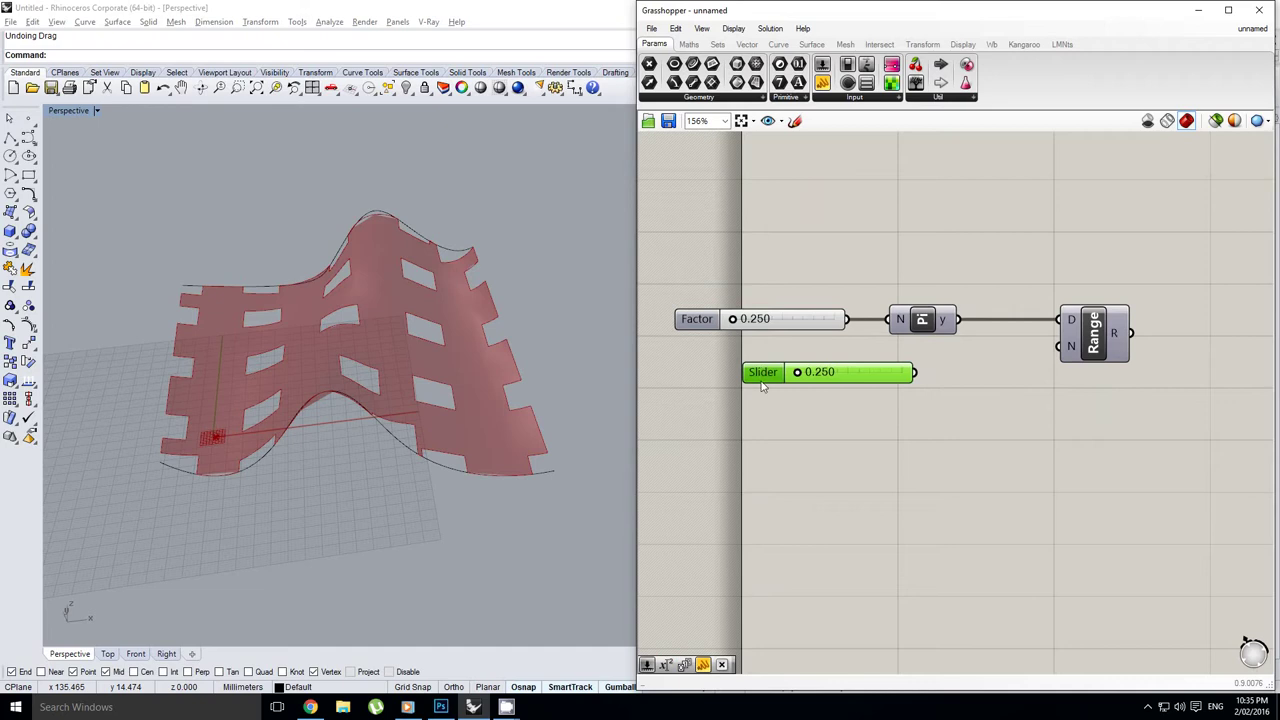
double_click(762, 386)
double_click(768, 415)
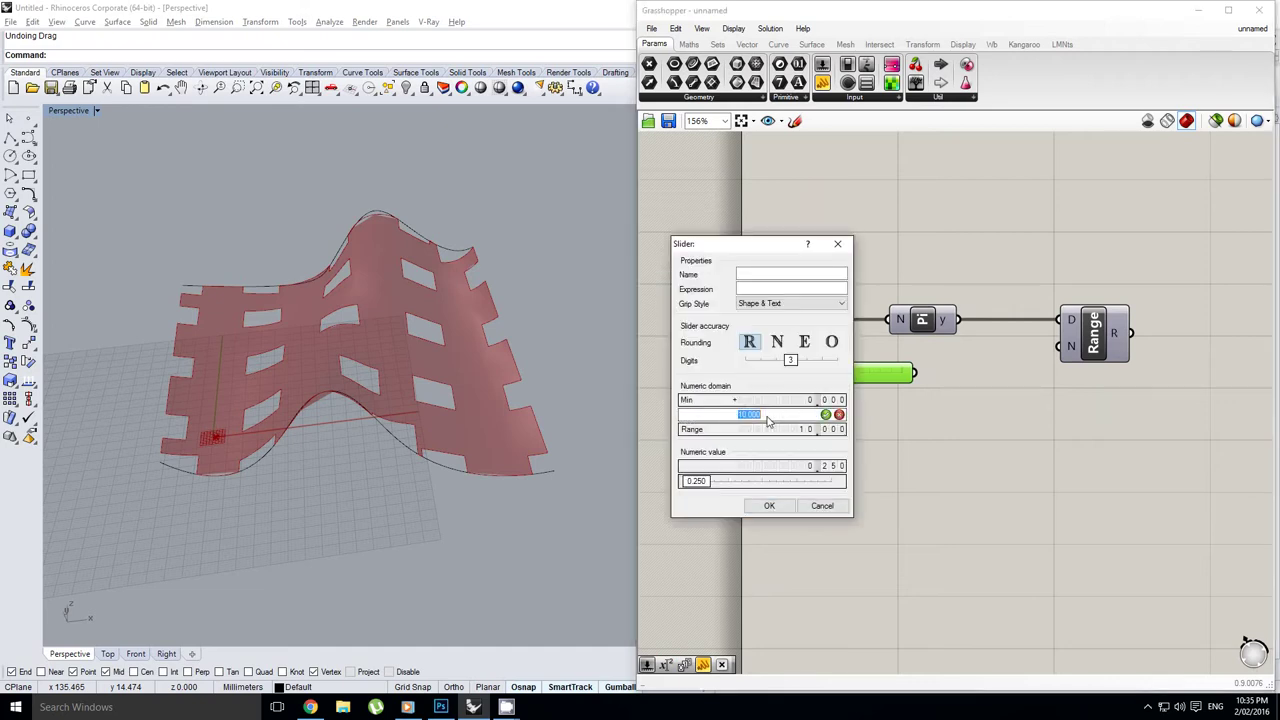
left_click(778, 343)
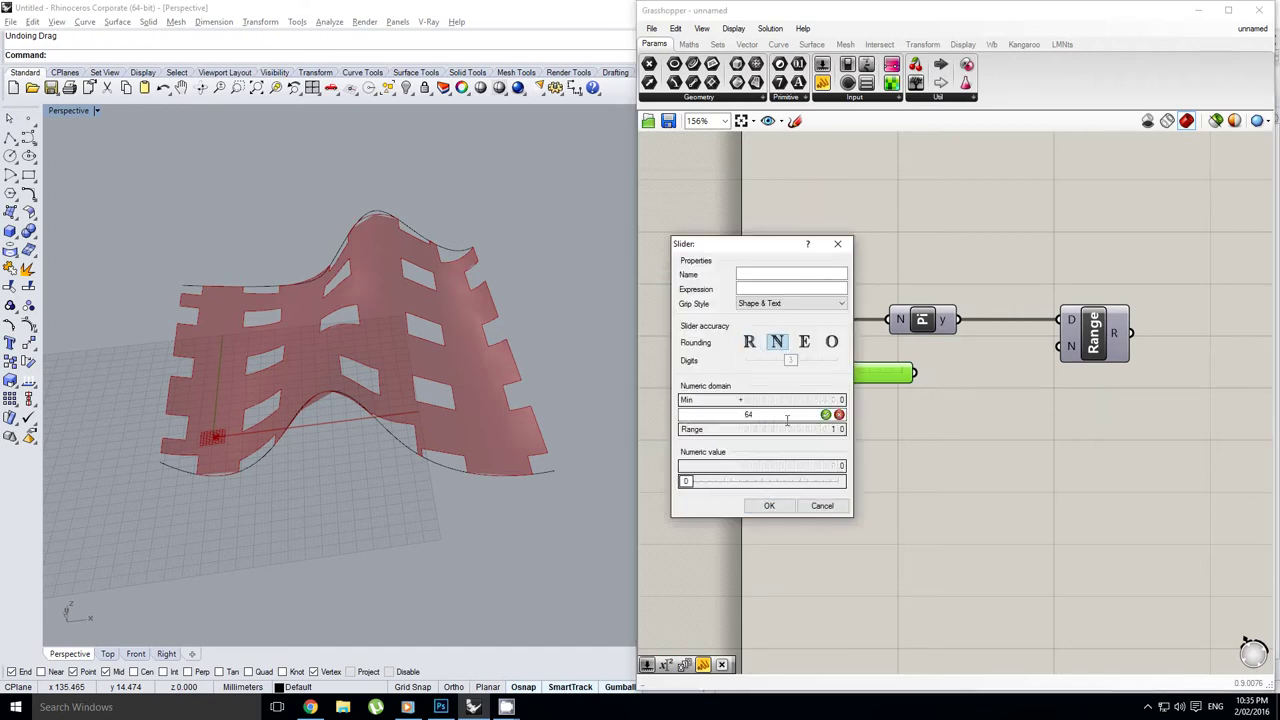
left_click(789, 508)
Step: Connect the whole-number slider to Range's N input and set it to 32
right_click_drag(999, 363, 981, 386)
scroll(936, 394, "up", 1)
left_click(918, 402)
left_click_drag(886, 397, 1066, 363)
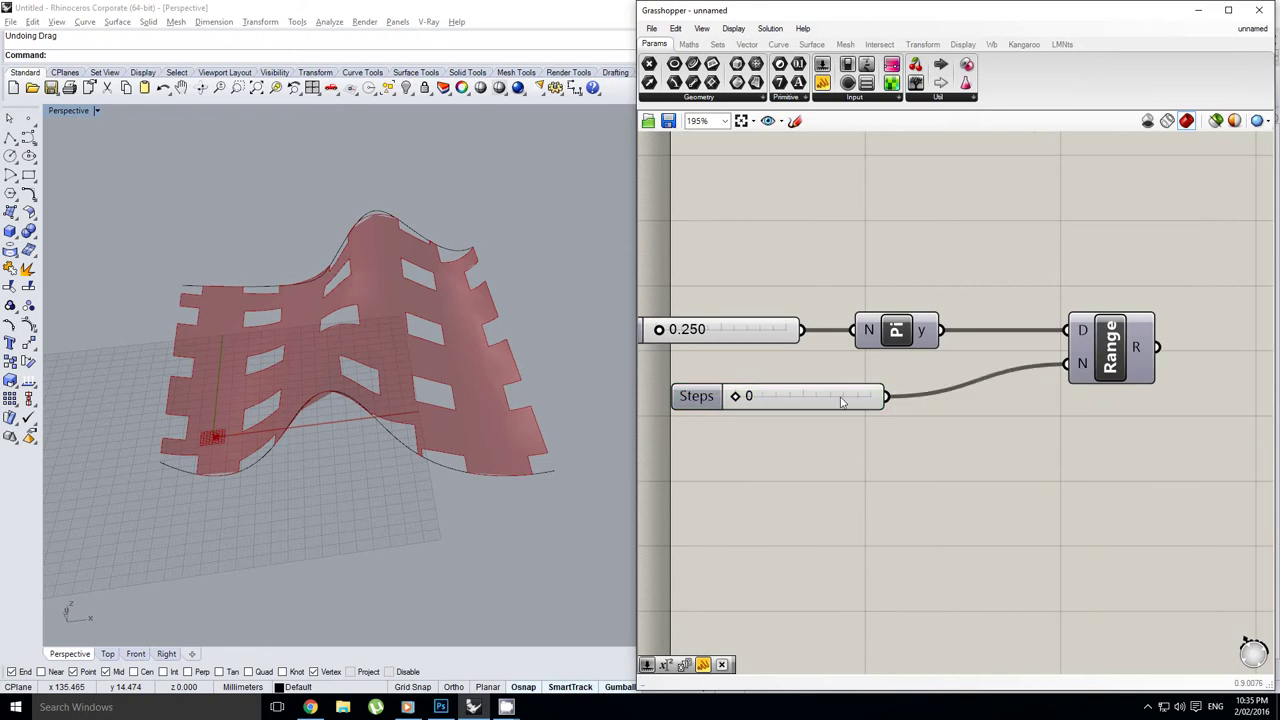
left_click_drag(731, 409, 855, 411)
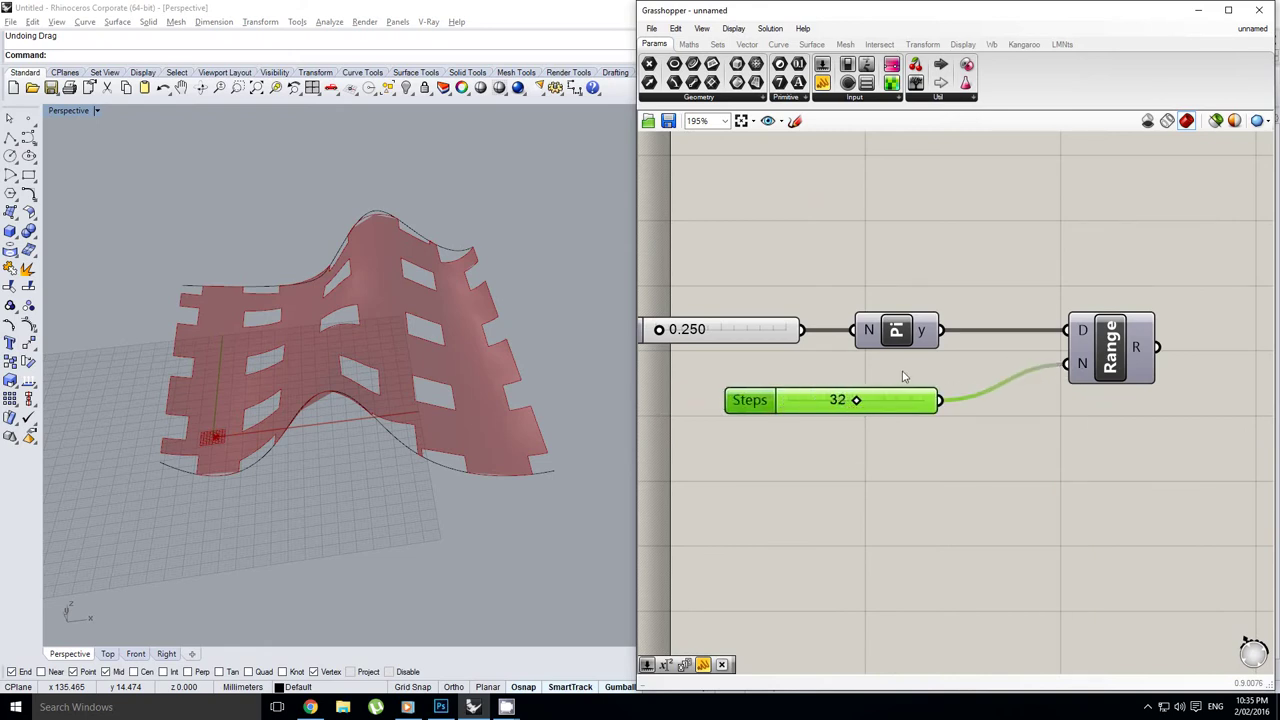
left_click(908, 376)
Step: Connect Range's output to Point Cylindrical's A input and set the Factor slider to 3.550
scroll(966, 358, "down", 5)
right_click_drag(1073, 335, 975, 351)
scroll(980, 351, "up", 2)
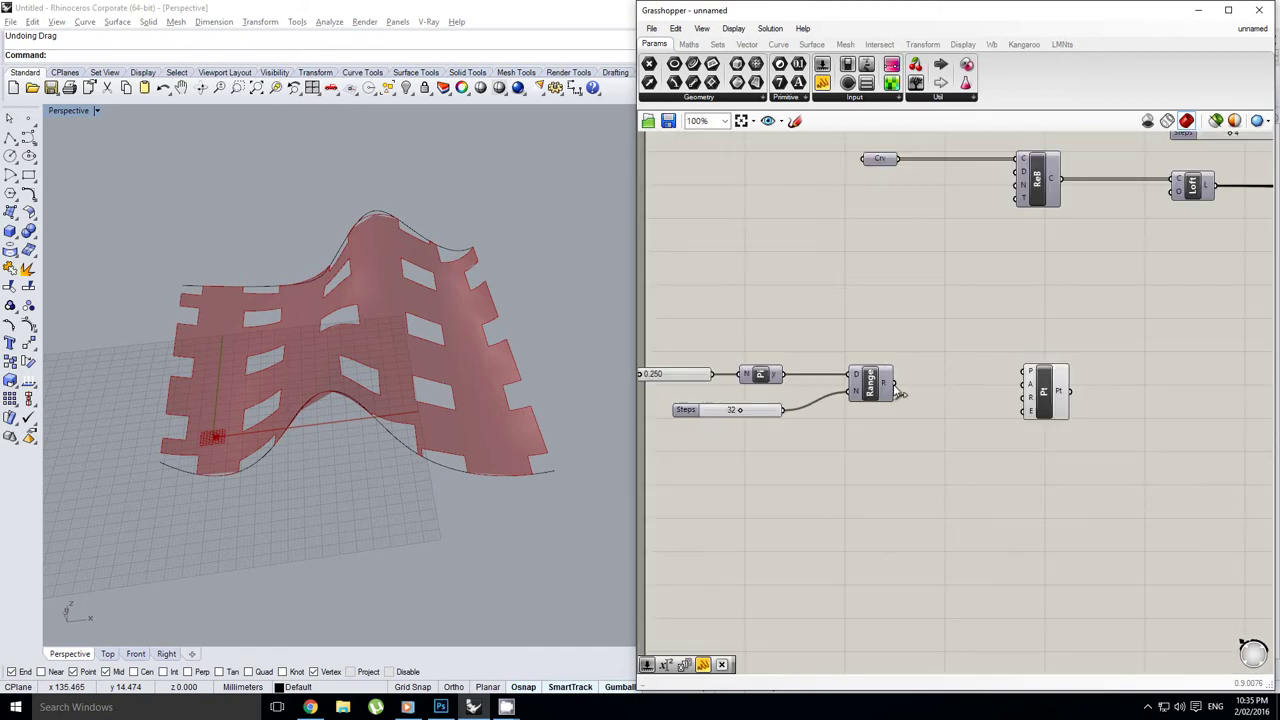
left_click_drag(895, 385, 1026, 386)
left_click_drag(1030, 393, 1040, 391)
right_click_drag(919, 406, 970, 411)
left_click(967, 410)
left_click_drag(713, 380, 735, 382)
Step: Duplicate the Range component below the original, keeping its Pi and Steps connections
right_click_drag(969, 400, 938, 391)
scroll(934, 388, "up", 1)
left_click_drag(914, 384, 912, 456, "alt")
mouse_move(842, 443)
right_mouse_down()
mouse_move(852, 433)
mouse_move(840, 440)
right_mouse_up()
left_click(840, 440)
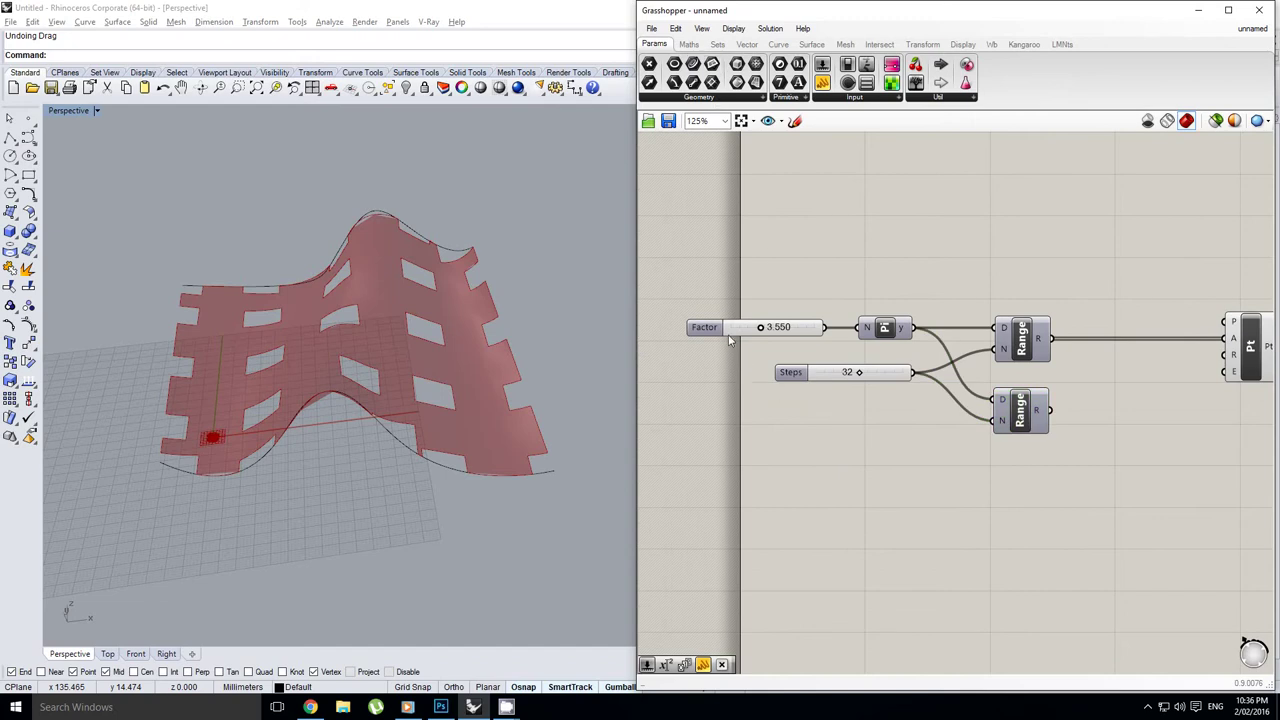
Step: Duplicate the Factor slider below the Steps slider beside the second Range
left_click_drag(729, 341, 745, 444, "alt")
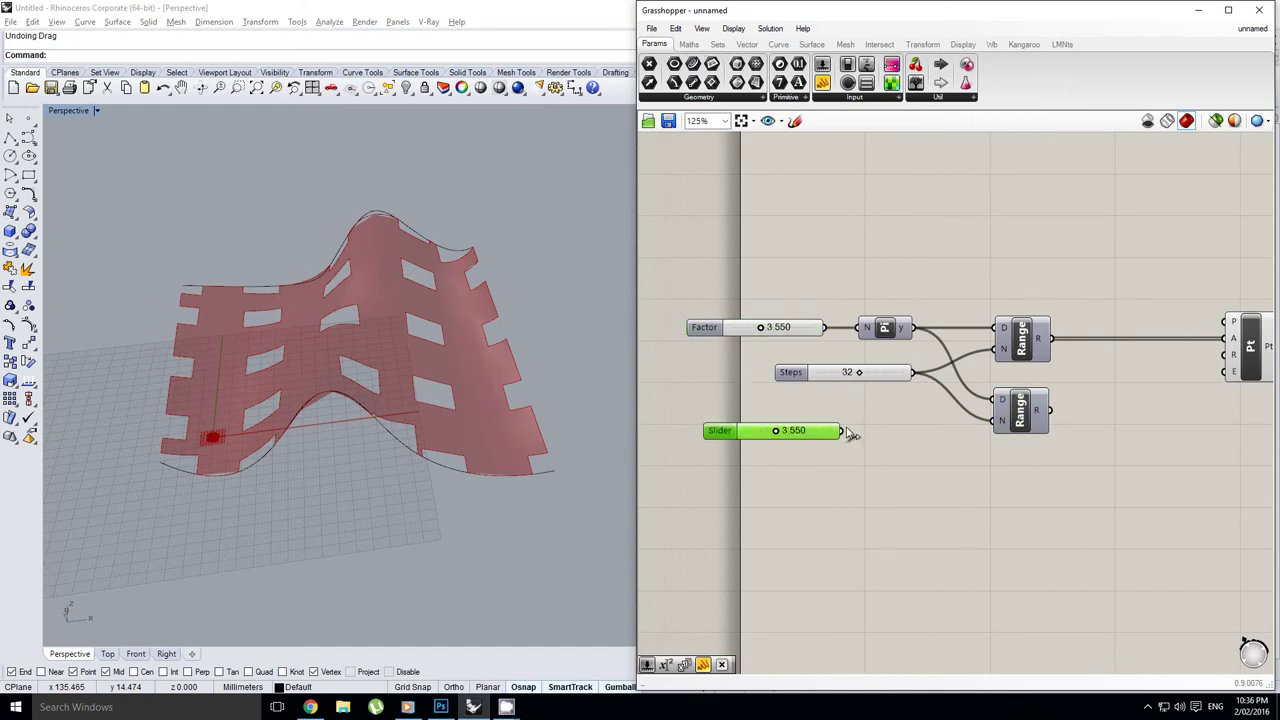
Step: Connect the loose slider to the second Range's domain input and wire that Range's output to the Pt component's R input
left_click_drag(843, 431, 990, 402)
right_click_drag(1091, 408, 960, 415)
left_click_drag(918, 417, 1088, 366)
right_click_drag(349, 456, 369, 440, "shift")
Step: Raise the upper limit of the Domain slider feeding the second Range and set its value to 68.824
right_click_drag(783, 412, 896, 398)
left_click_drag(784, 419, 918, 432)
double_click(779, 424)
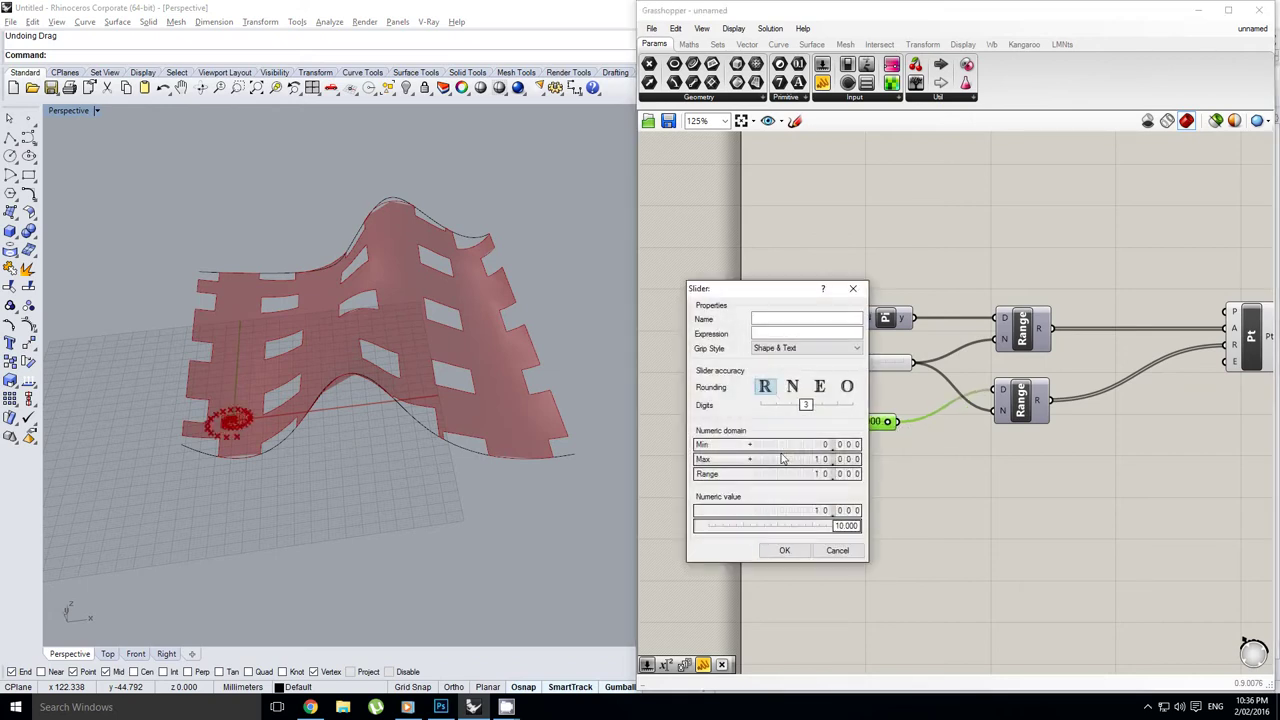
double_click(783, 459)
type("10")
left_click(784, 550)
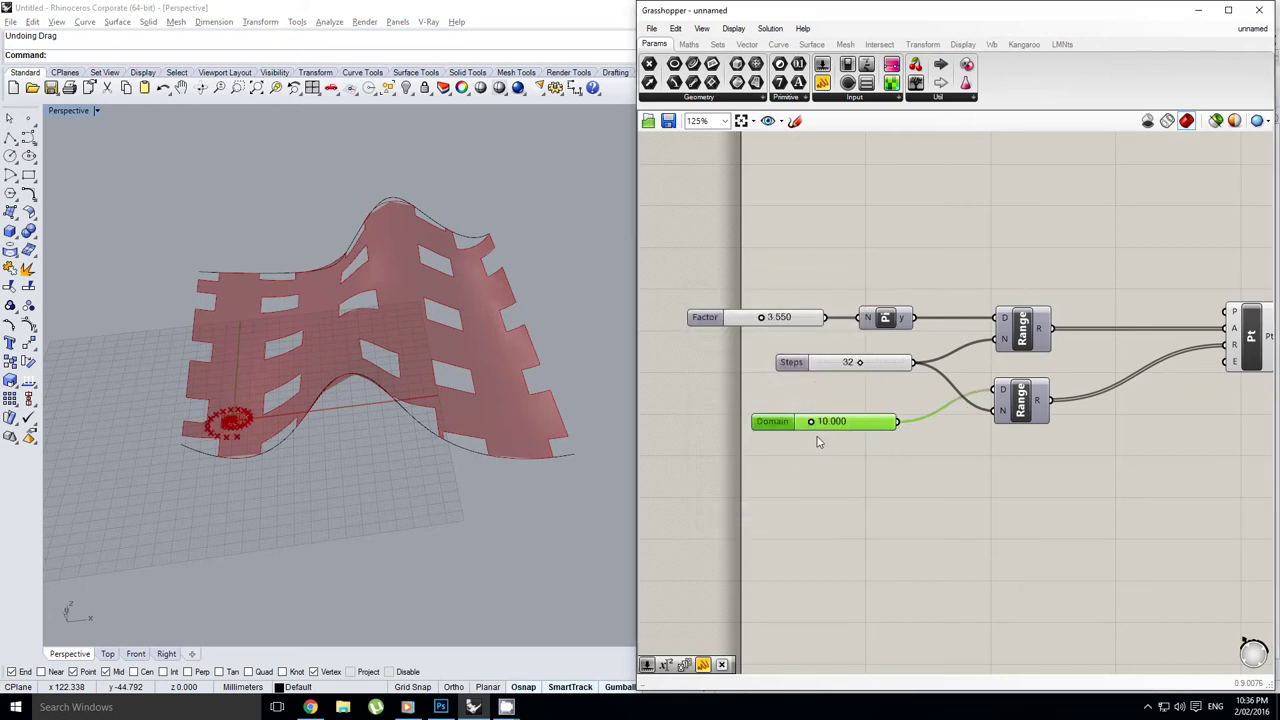
left_click_drag(812, 425, 862, 427)
right_click_drag(520, 424, 573, 411, "shift")
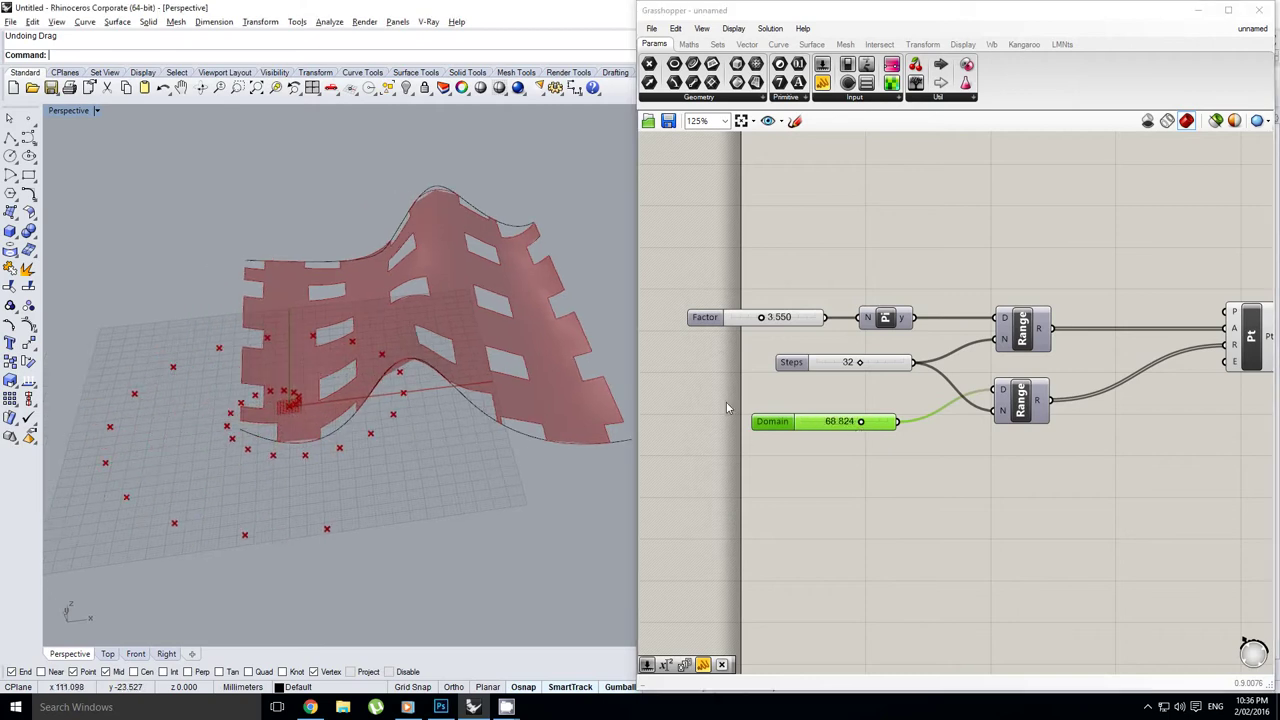
Step: Wire the second Range's output into the Pt component's E input as well and view the points from the side
right_click_drag(856, 384, 728, 393)
left_click_drag(927, 411, 1104, 376)
right_click_drag(548, 455, 420, 324)
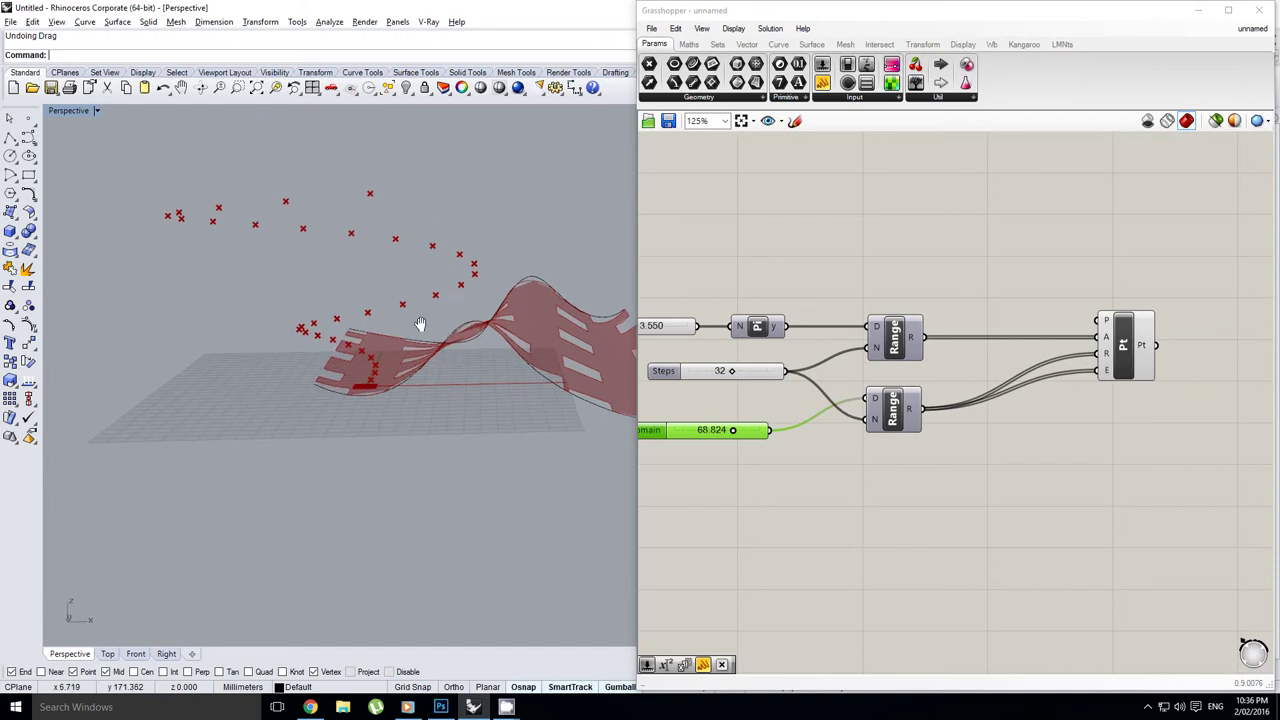
Step: Switch the Factor slider to integer values and set it to 1
right_click_drag(864, 383, 1032, 410)
scroll(827, 361, "up", 3)
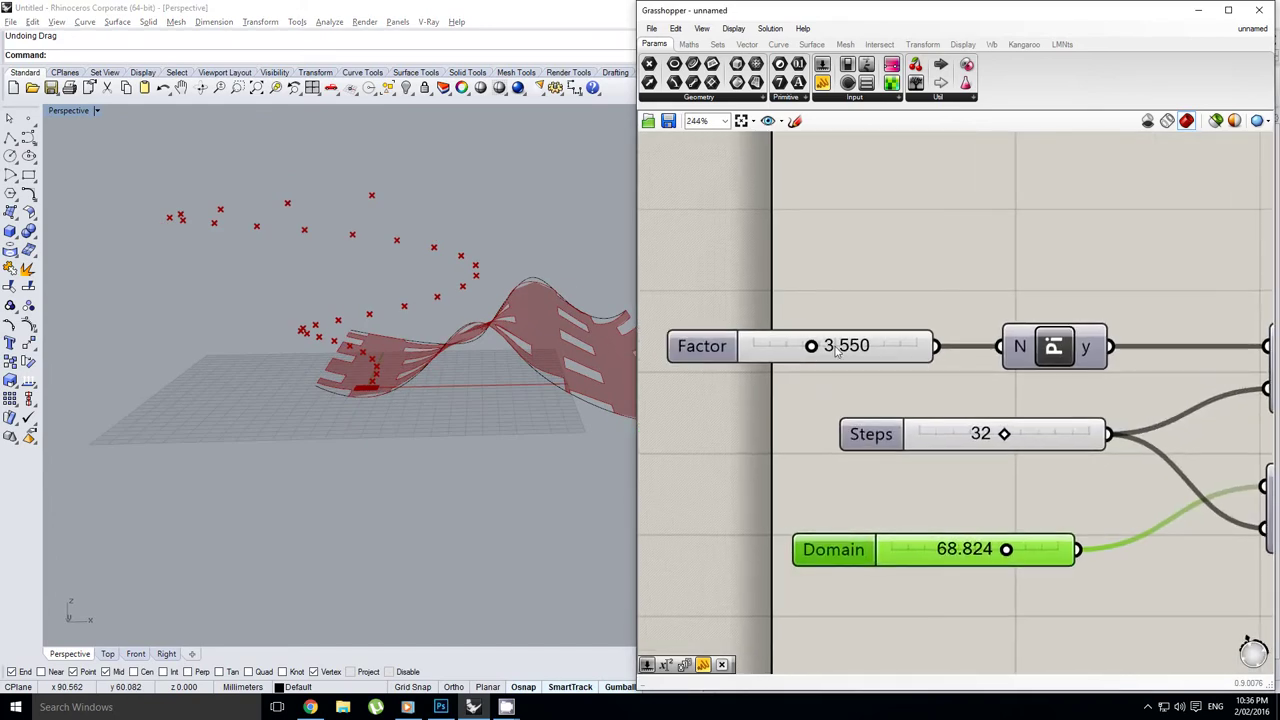
right_click(716, 348)
mouse_move(760, 389)
left_click(890, 406)
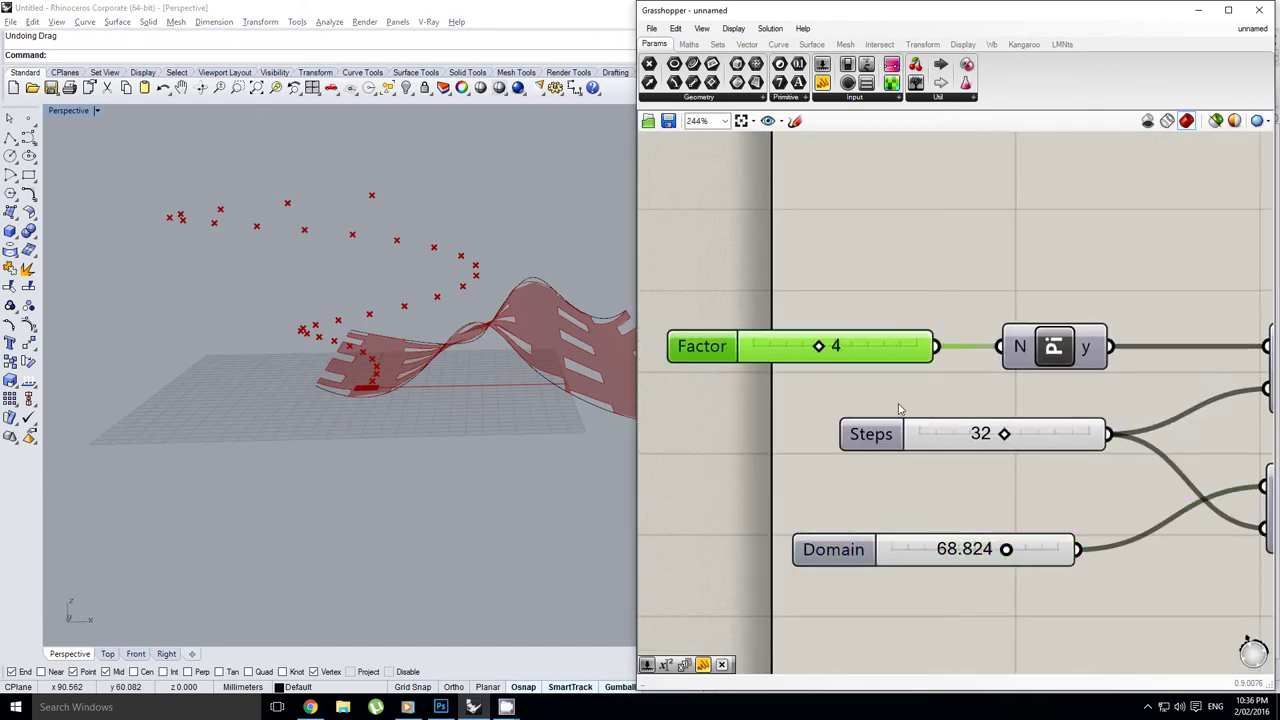
left_click_drag(820, 346, 768, 352)
right_click_drag(341, 260, 420, 280, "shift")
scroll(946, 252, "down", 2)
right_click_drag(954, 252, 888, 271)
left_click(888, 265)
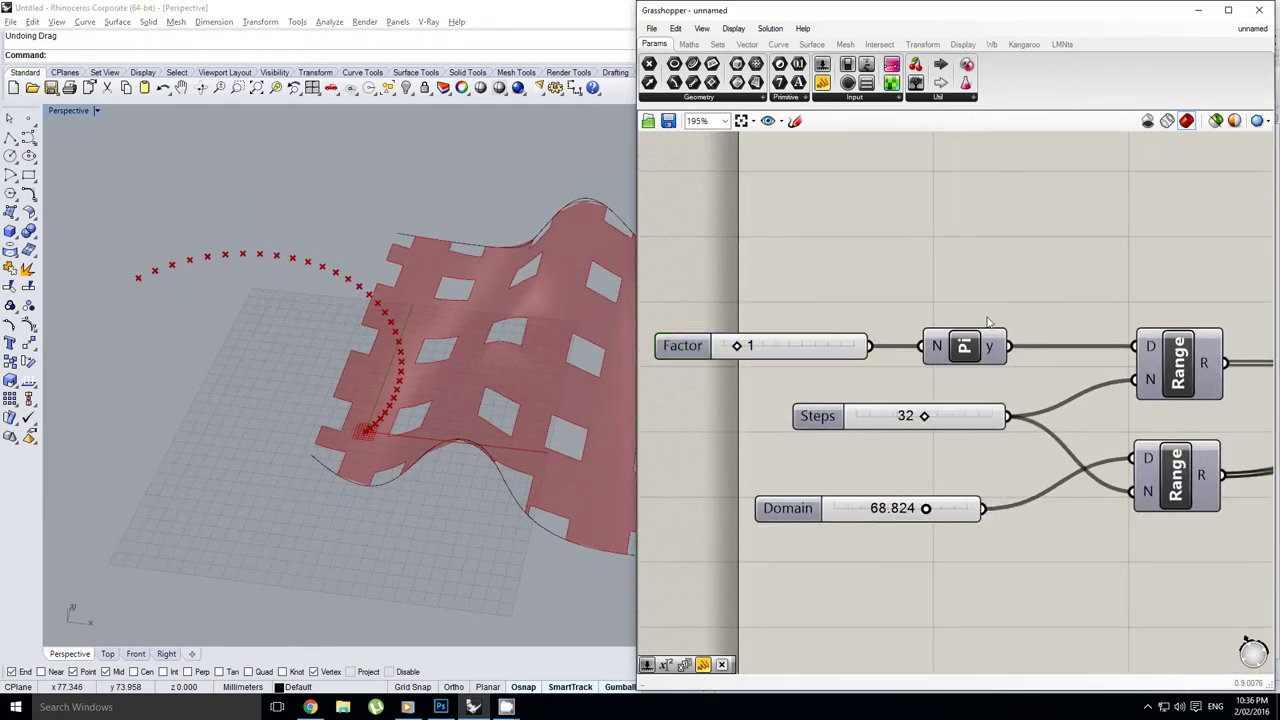
Step: Examine the slider and Range setup and the arc of polar points it generates, highlighting the Pt component's points in the viewport
right_click_drag(962, 325, 941, 328)
left_click(910, 303)
left_click_drag(877, 296, 1018, 368)
left_click(1015, 369)
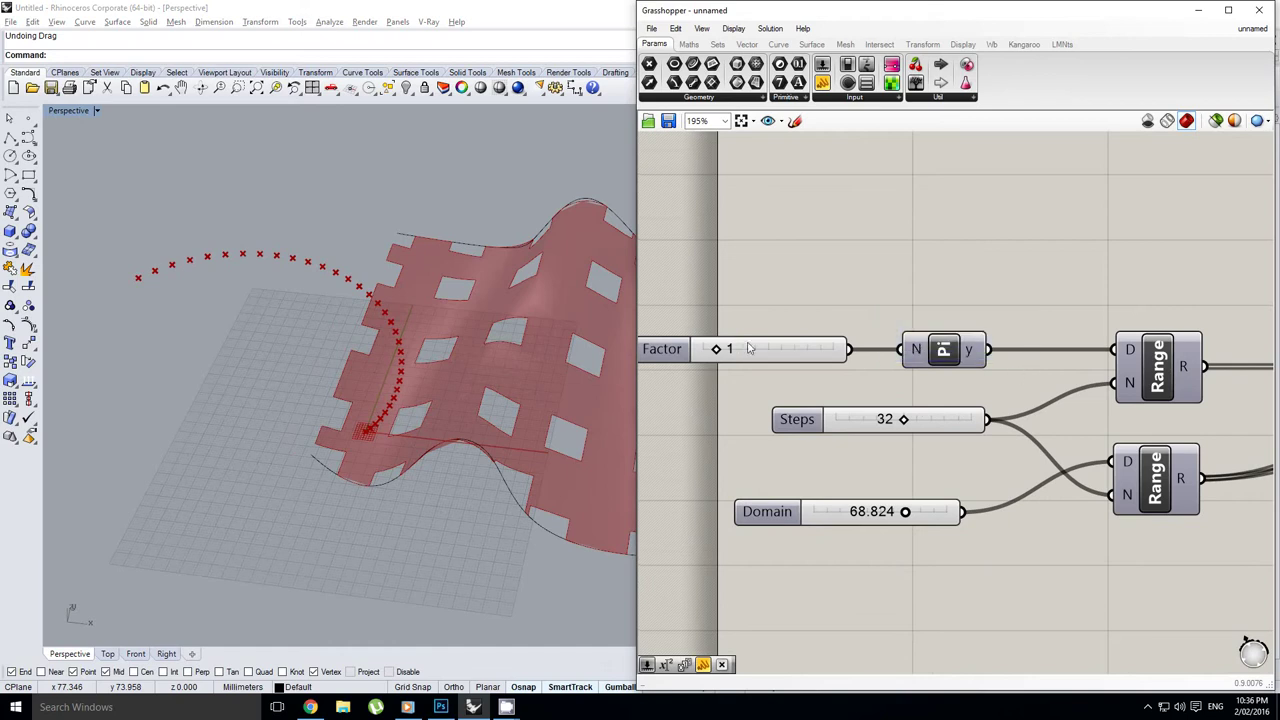
right_click_drag(956, 327, 911, 333)
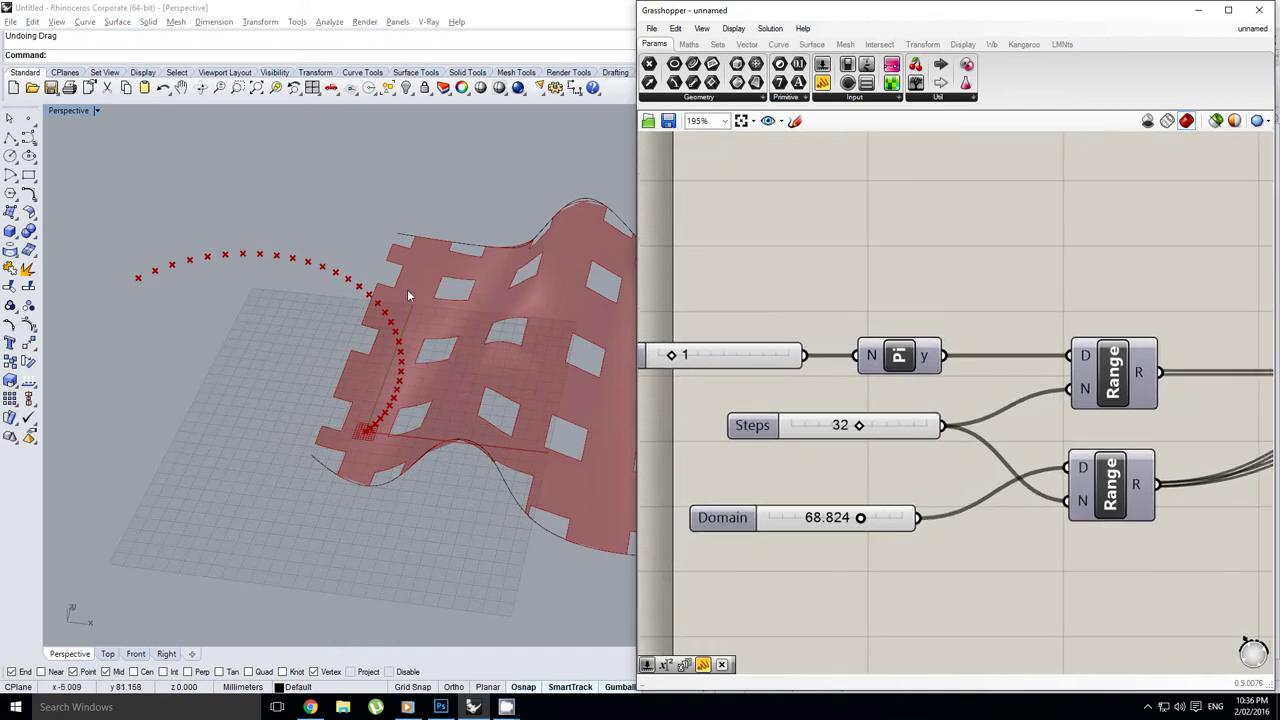
right_click_drag(407, 292, 414, 350)
scroll(416, 325, "down", 2)
right_click_drag(990, 306, 911, 313)
scroll(863, 311, "down", 6)
scroll(922, 311, "up", 3)
left_click(932, 371)
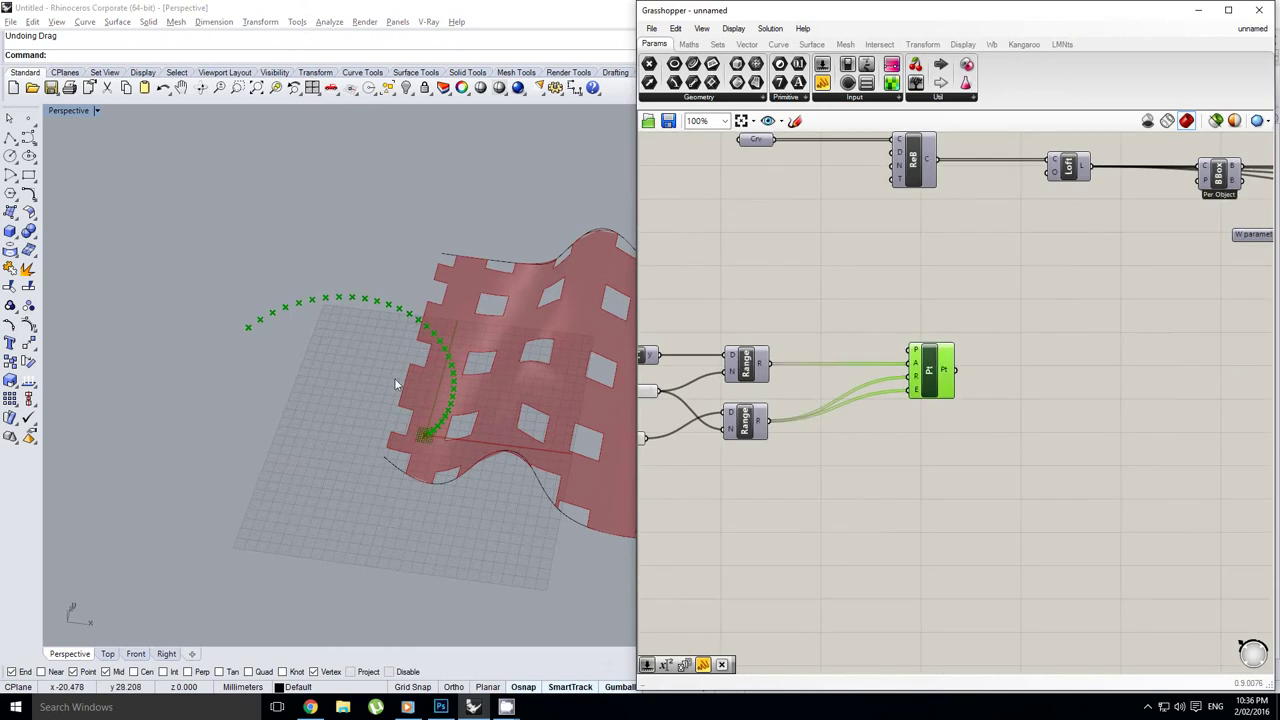
right_click_drag(395, 384, 428, 356, "shift")
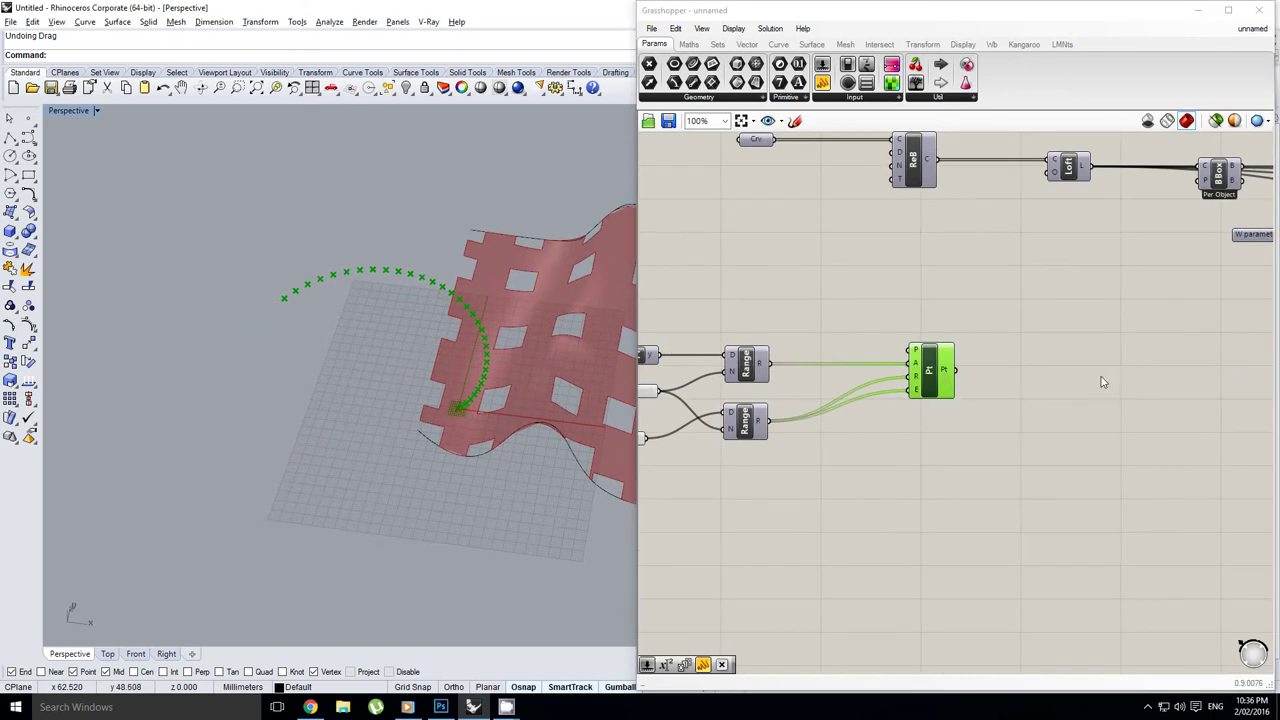
Step: Add an Interpolate curve component beside the Pt component and connect the Pt output to its V input
right_click_drag(1103, 377, 1040, 382)
double_click(1041, 381)
type("inter")
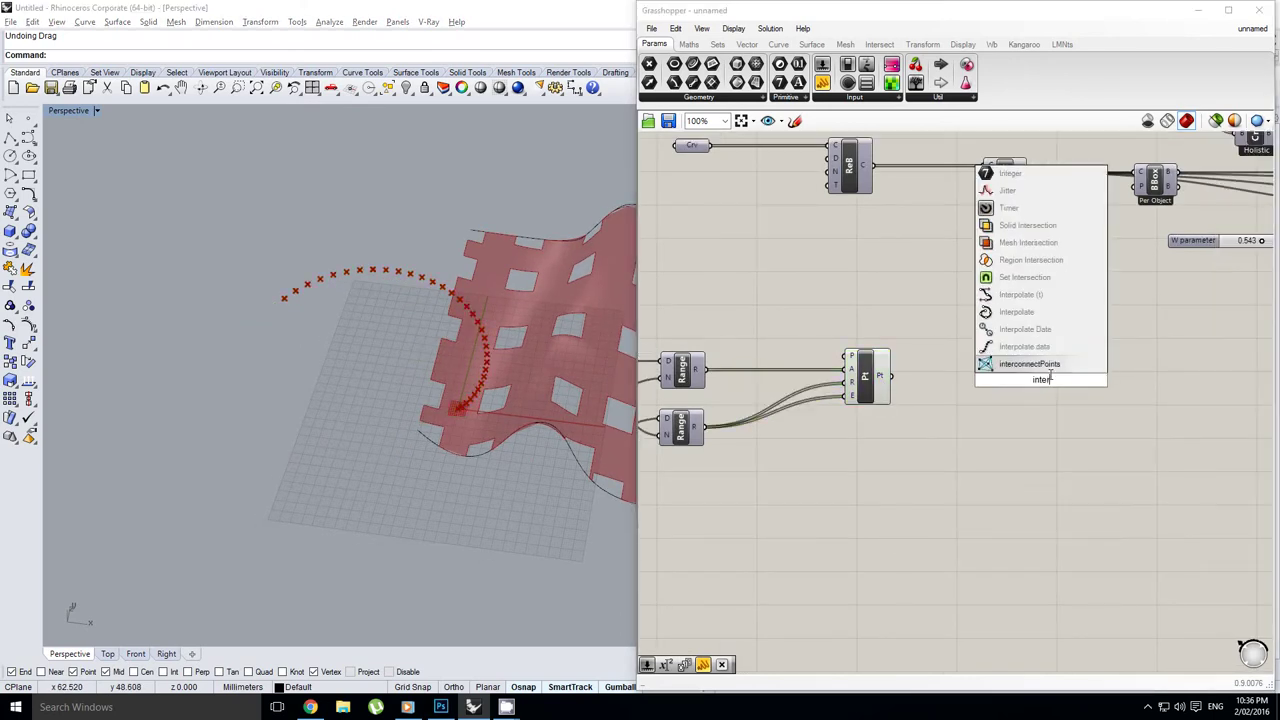
key("Up")
key("Up")
key("Up")
key("Return")
scroll(900, 388, "up", 2)
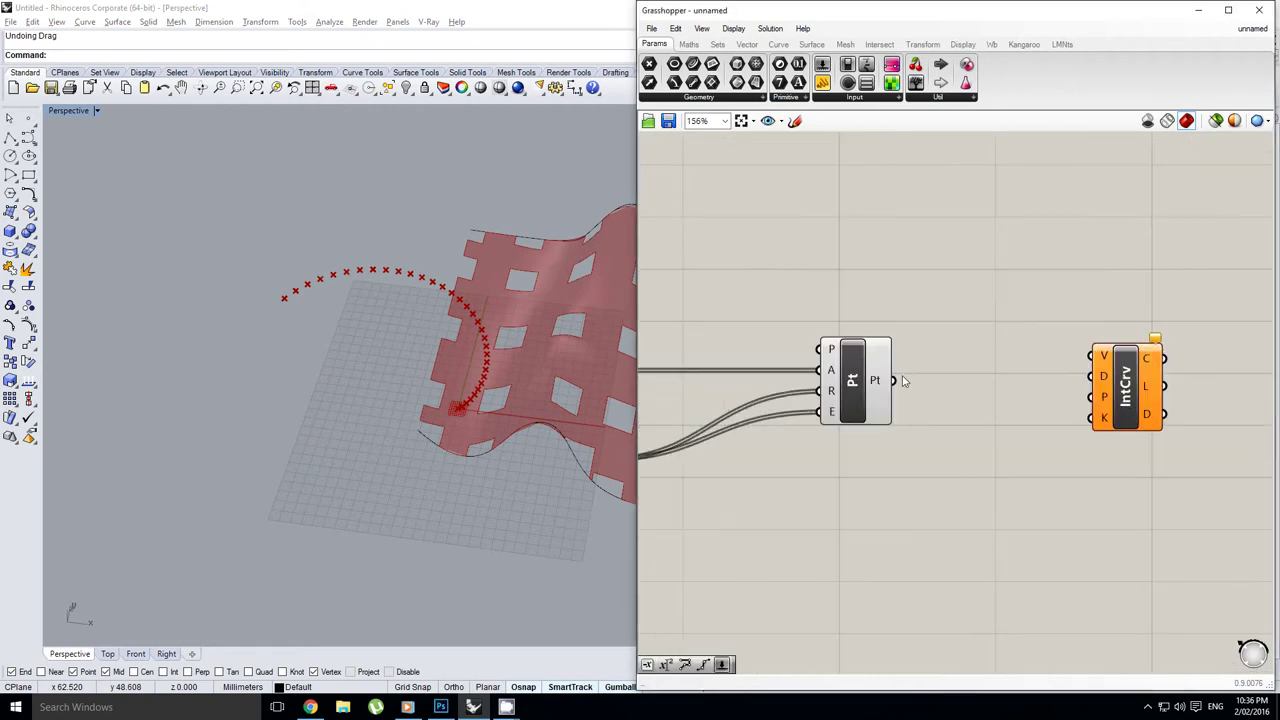
left_click_drag(893, 380, 1088, 409)
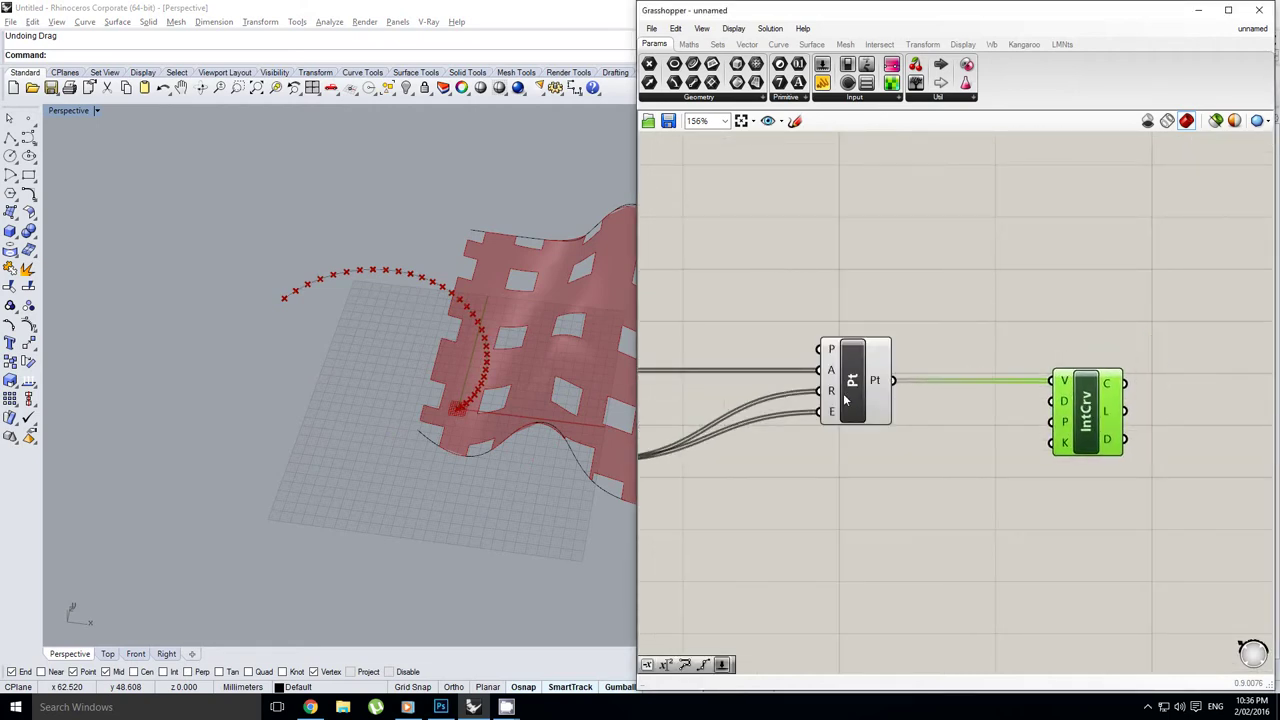
Step: Turn off the preview of the Pt component so only the interpolated curve is displayed
left_click(868, 387)
middle_click(878, 383)
left_click(914, 347)
right_click_drag(324, 357, 319, 354)
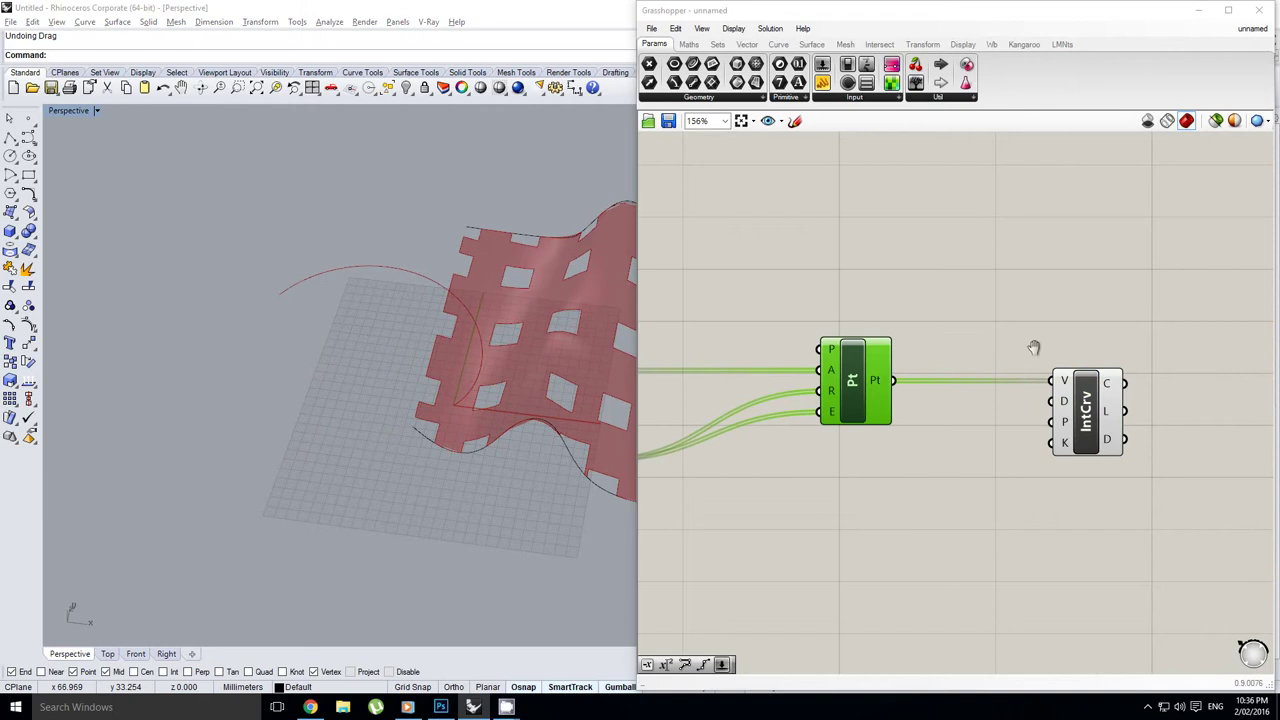
Step: Add a Pipe Variable component and connect the interpolated curve's C output to its C input
right_click_drag(1034, 349, 776, 350)
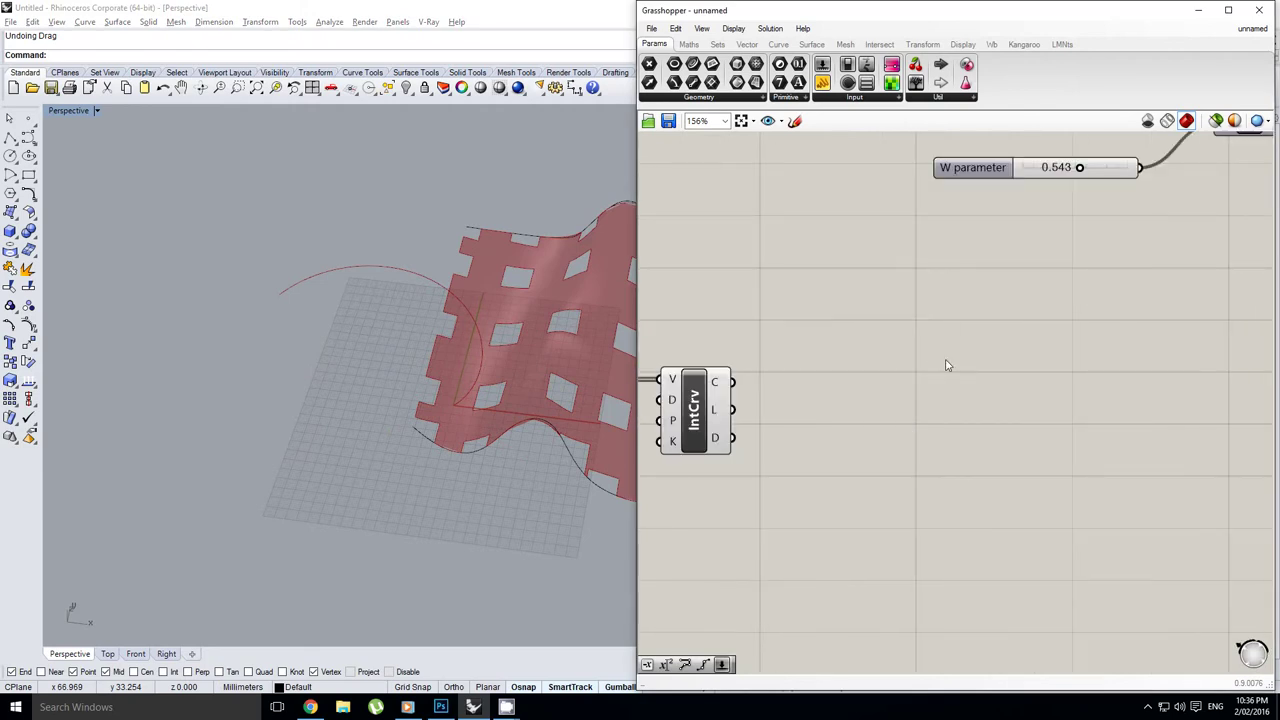
double_click(945, 360)
type("variable")
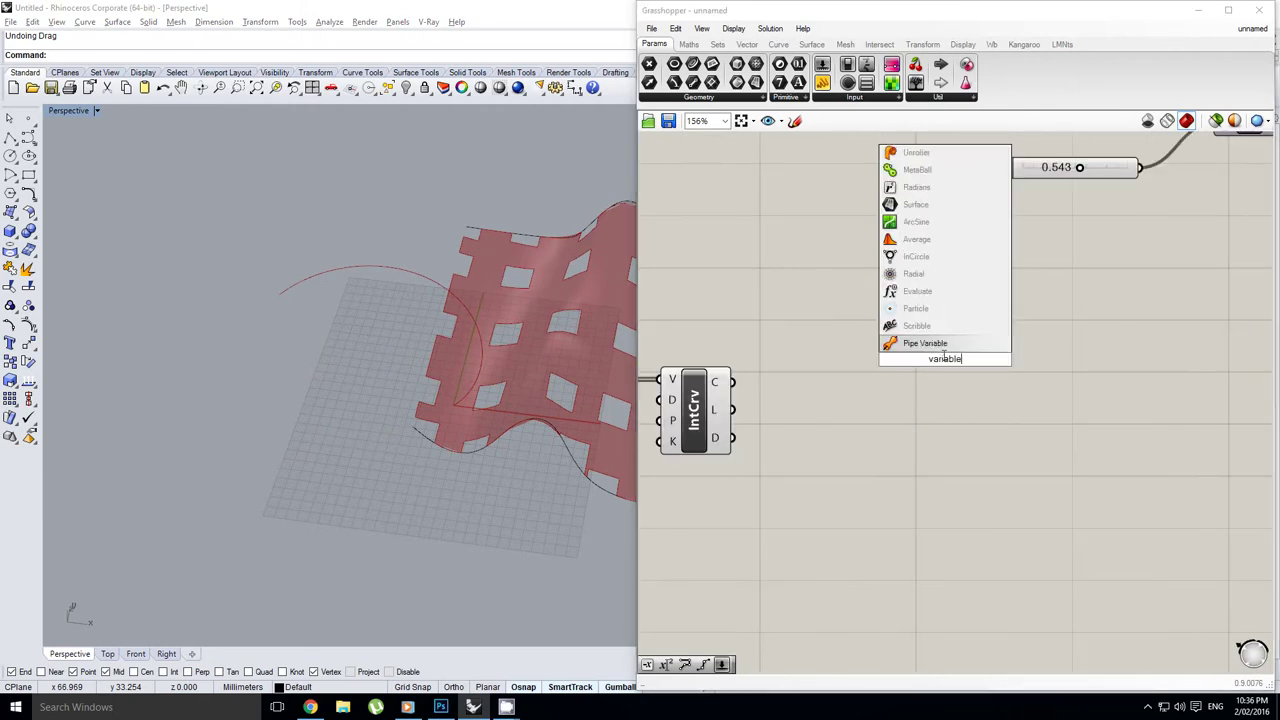
key("Return")
left_click_drag(734, 383, 909, 332)
left_click_drag(954, 361, 980, 415)
Step: Turn off the preview of the IntCrv component
right_click_drag(714, 434, 793, 430)
middle_click(776, 417)
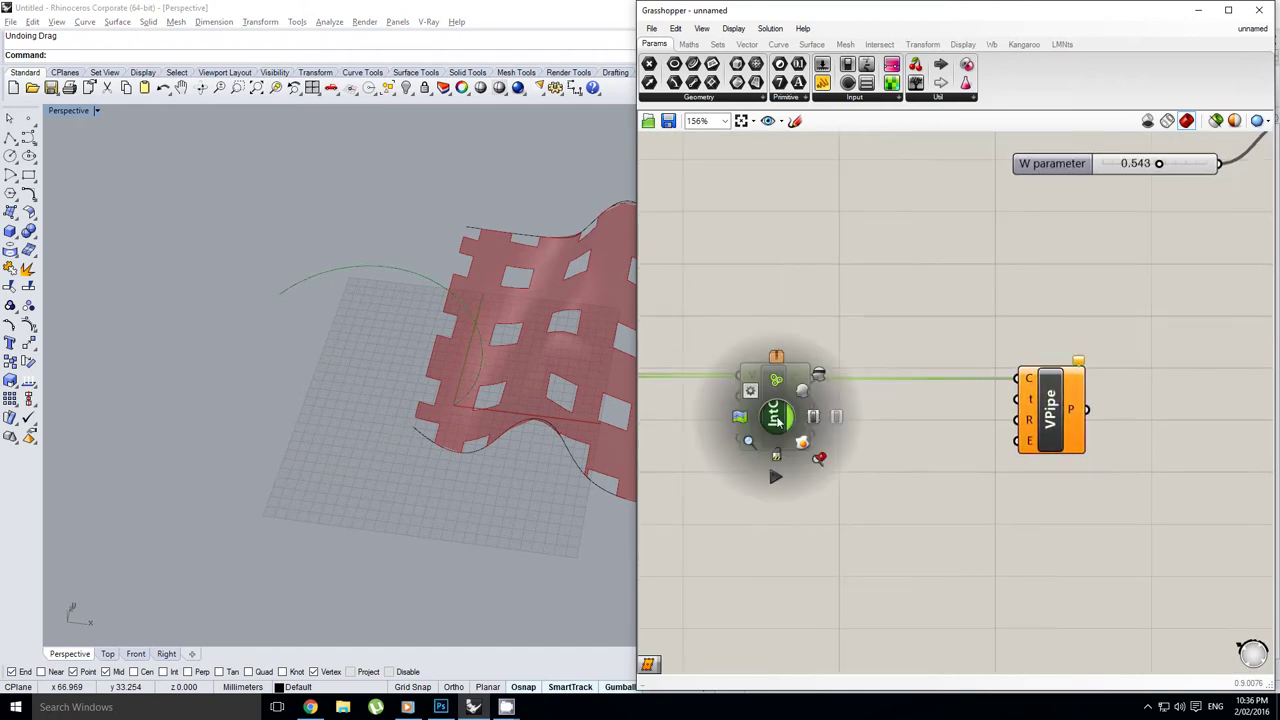
left_click(821, 375)
Step: Read the descriptions of the Pipe Variable component's inputs, including Caps
right_click_drag(1000, 414, 1033, 402)
mouse_move(1065, 393)
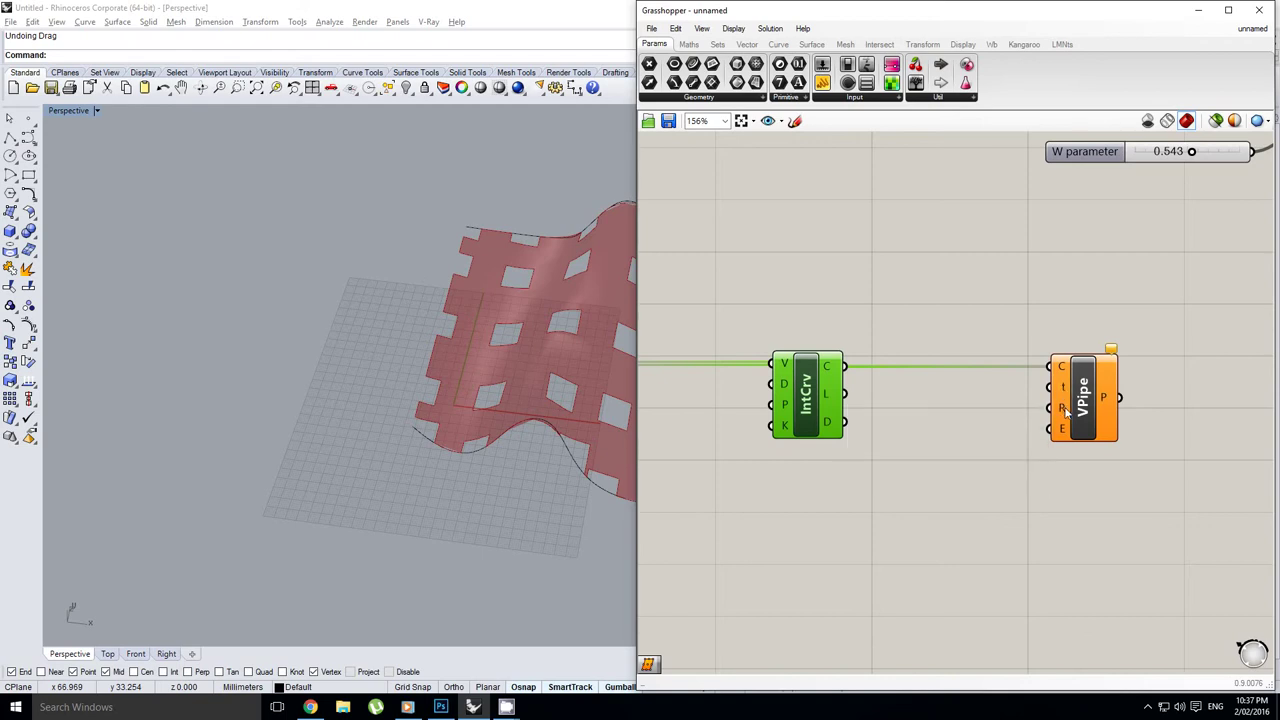
mouse_move(1064, 436)
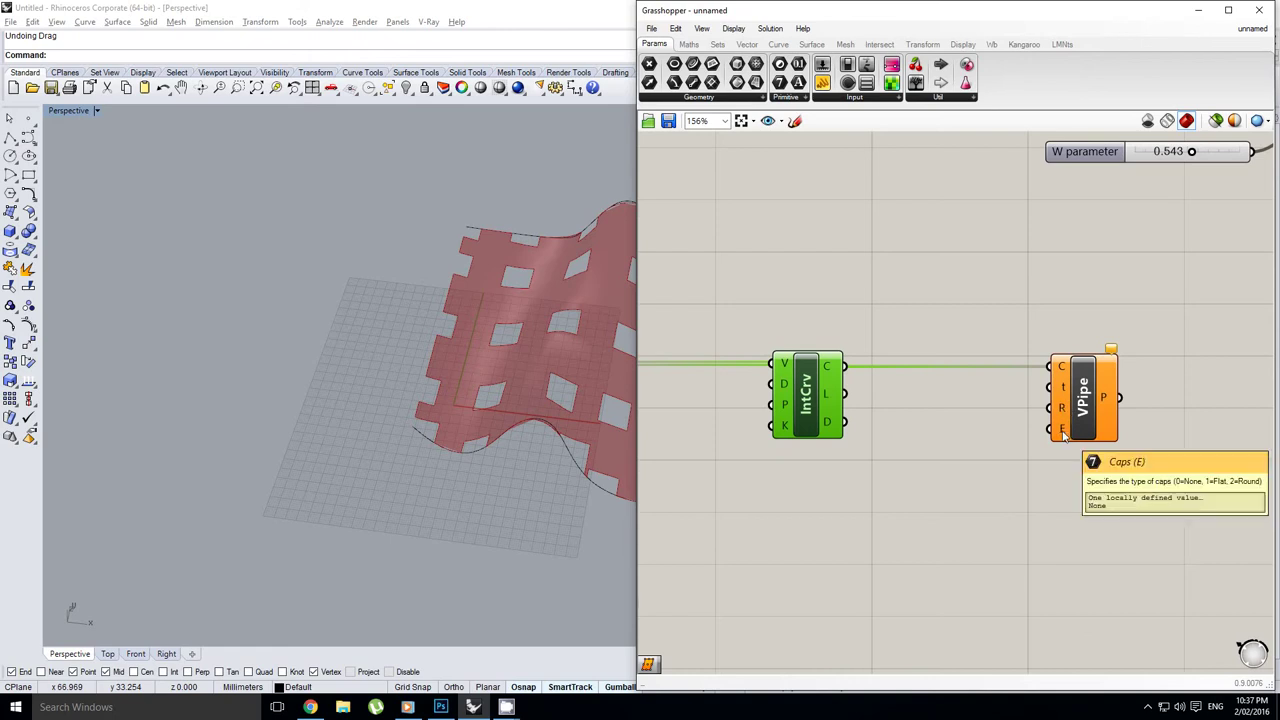
right_click_drag(1028, 437, 1083, 423)
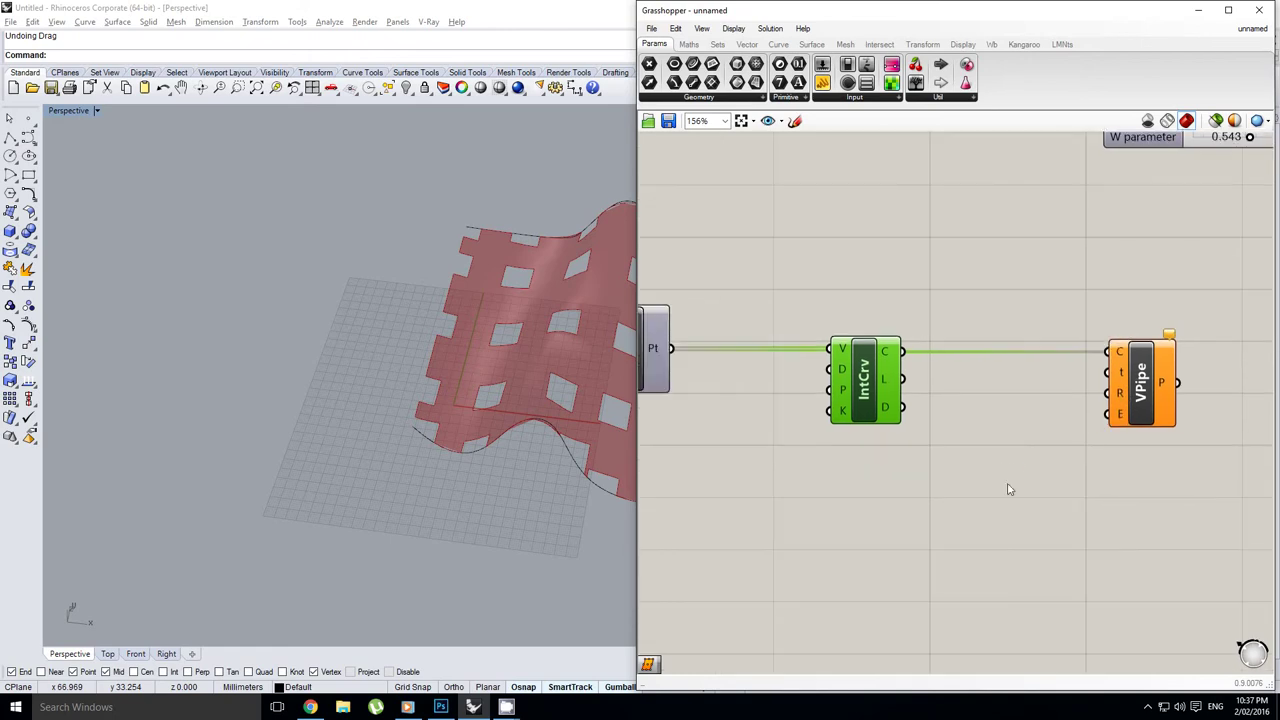
right_click_drag(1006, 484, 1015, 461)
left_click(1001, 466)
scroll(1138, 366, "down", 1)
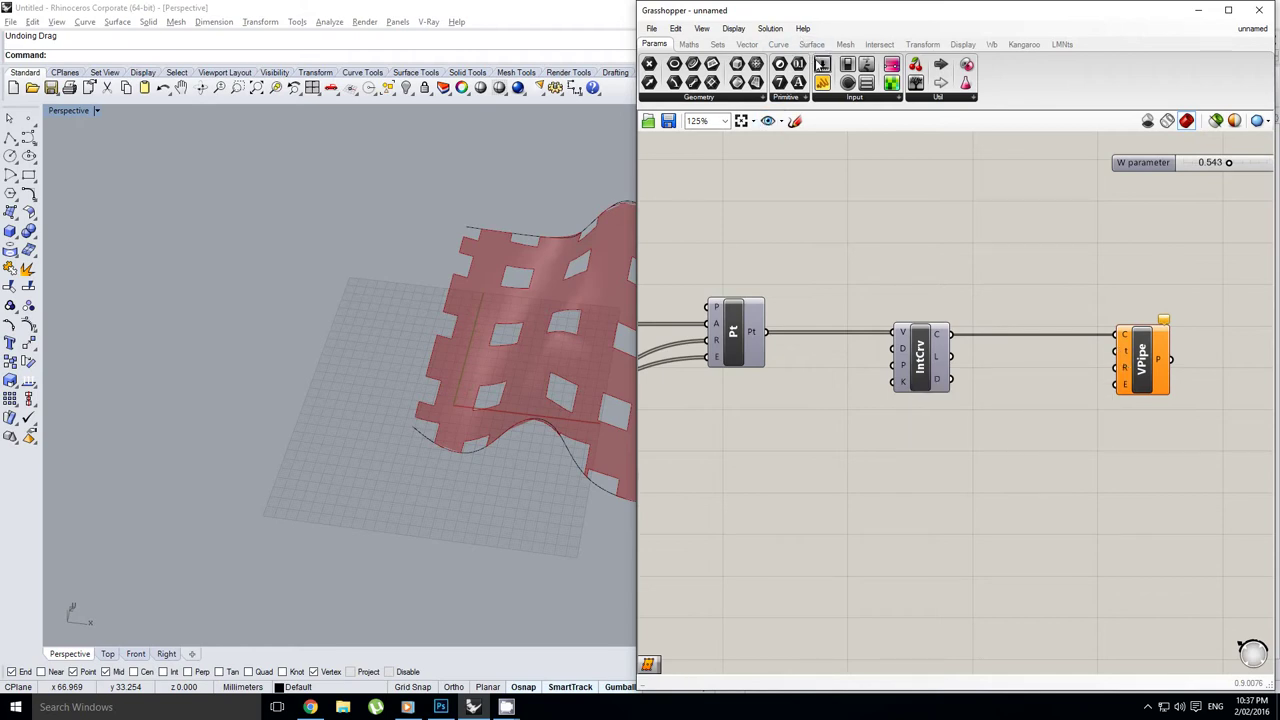
Step: Place a 0.250 number slider below IntCrv, duplicate it underneath, and connect both sliders to the Pipe Variable's t input
left_click(942, 410)
right_click_drag(971, 390, 906, 374)
scroll(908, 377, "up", 2)
left_click_drag(925, 392, 946, 408)
left_click_drag(946, 408, 946, 467, "alt")
left_click_drag(992, 409, 1131, 311)
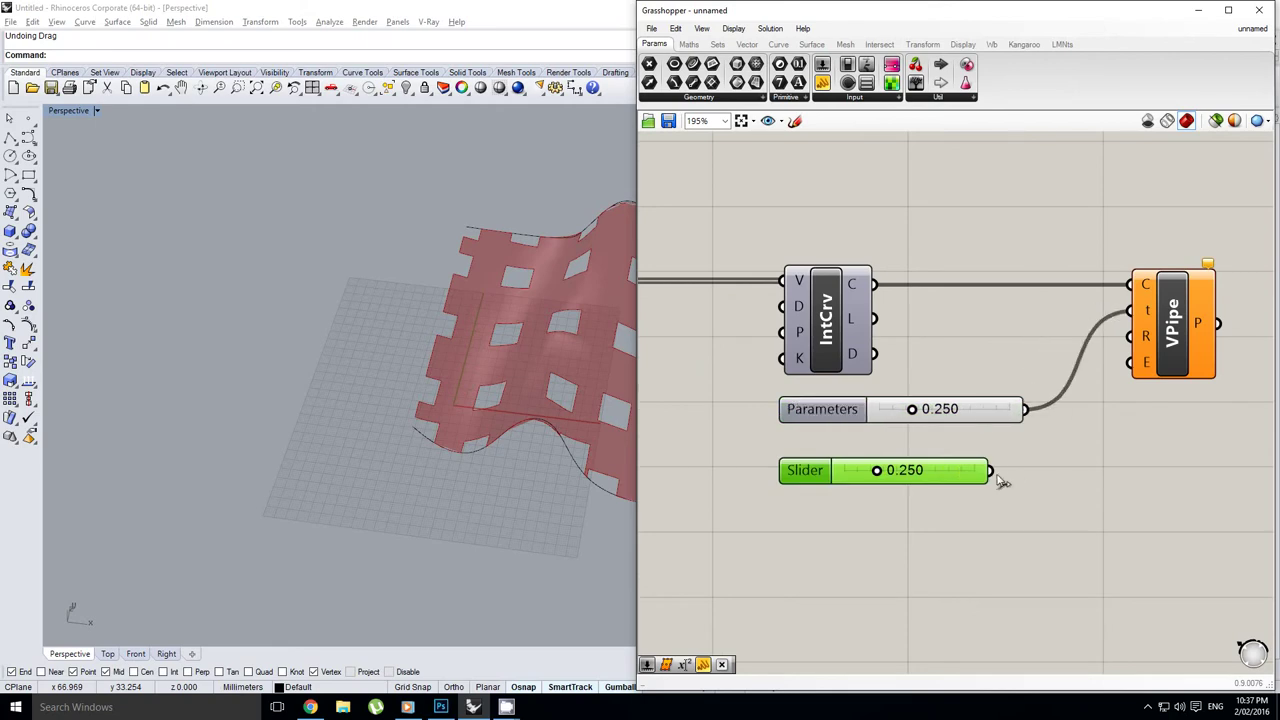
left_click_drag(991, 470, 1138, 315, "shift")
right_click_drag(1088, 354, 1018, 381)
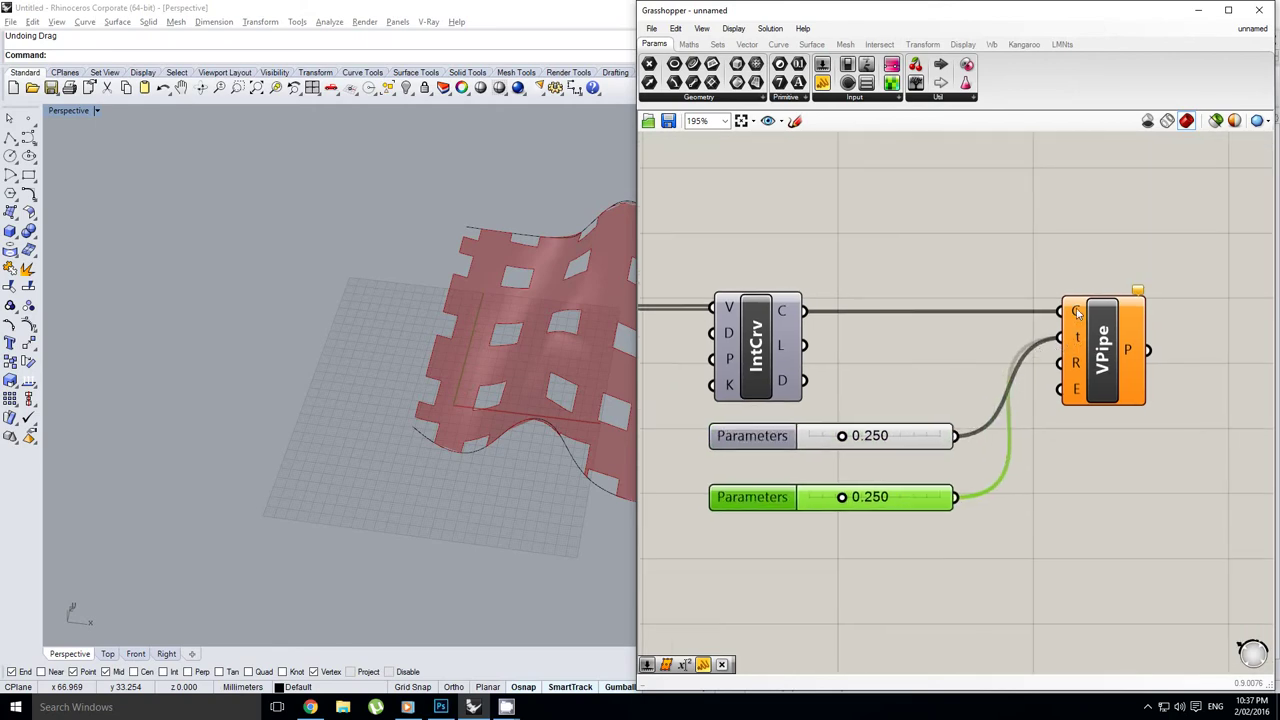
Step: Set the upper Parameters slider to 0.000 and the lower one to 1.000
left_click_drag(843, 437, 781, 450)
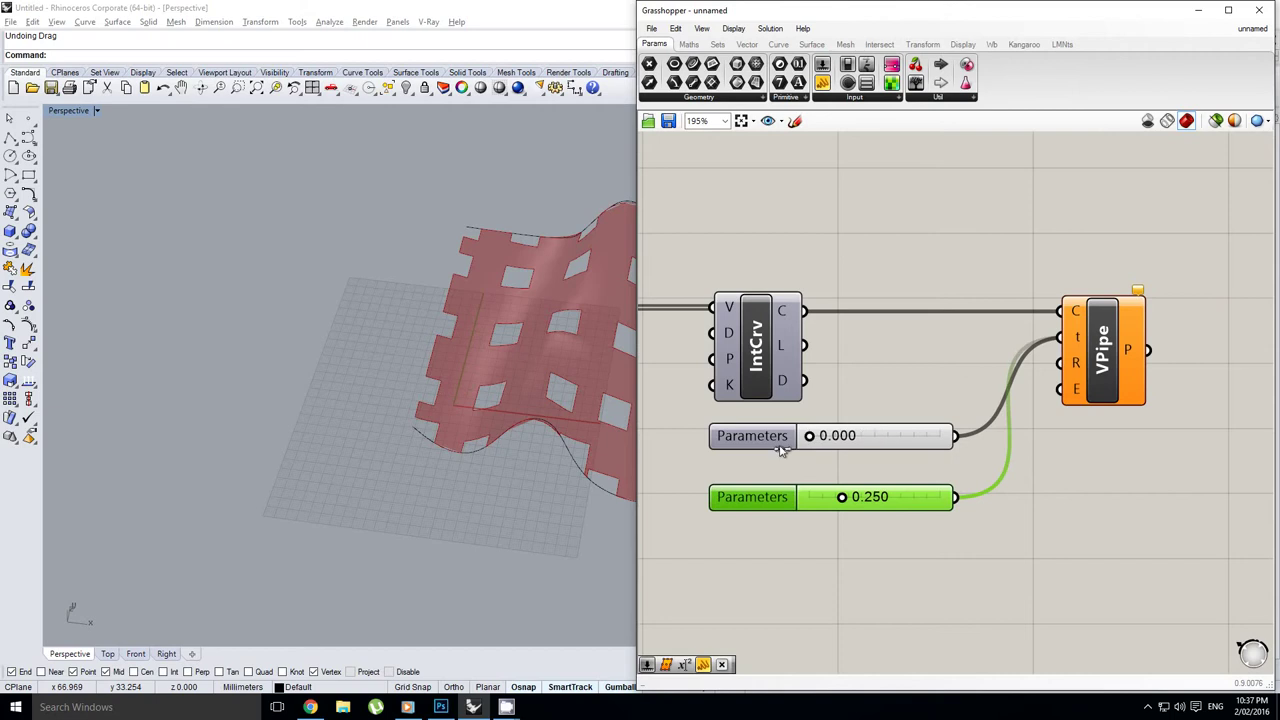
left_click_drag(846, 508, 983, 509)
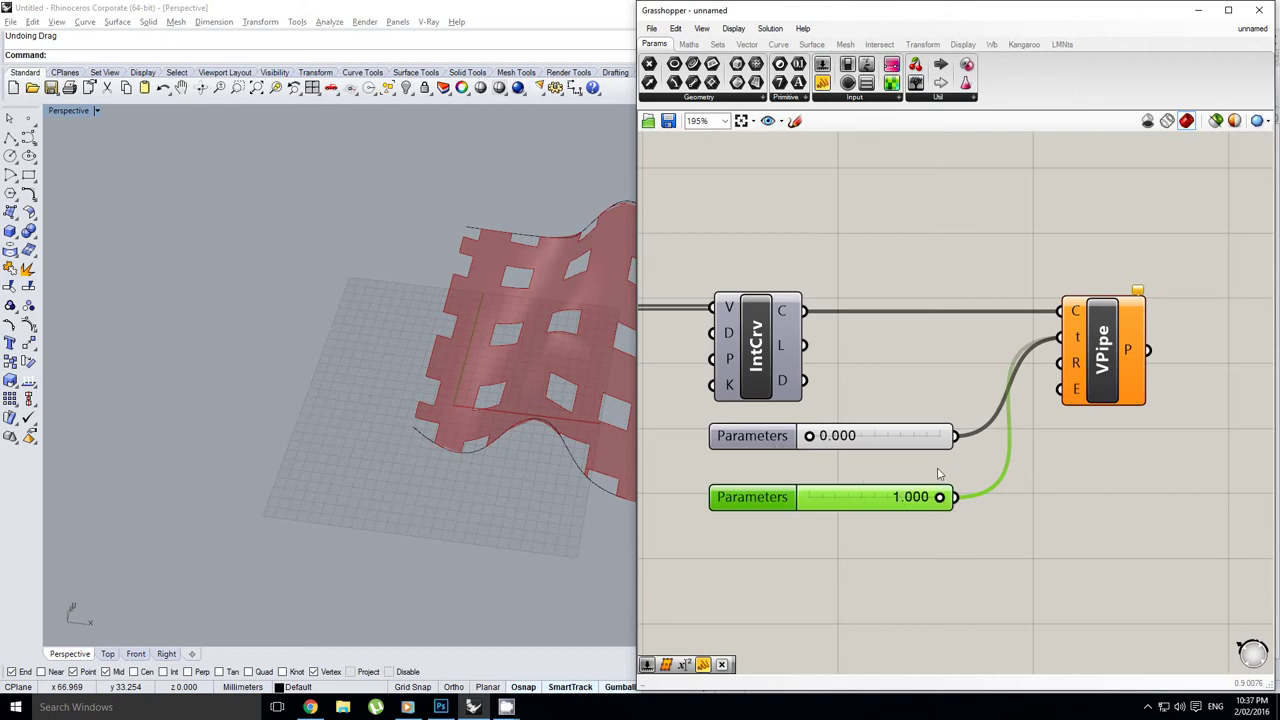
right_click_drag(961, 427, 948, 434)
left_click(865, 415)
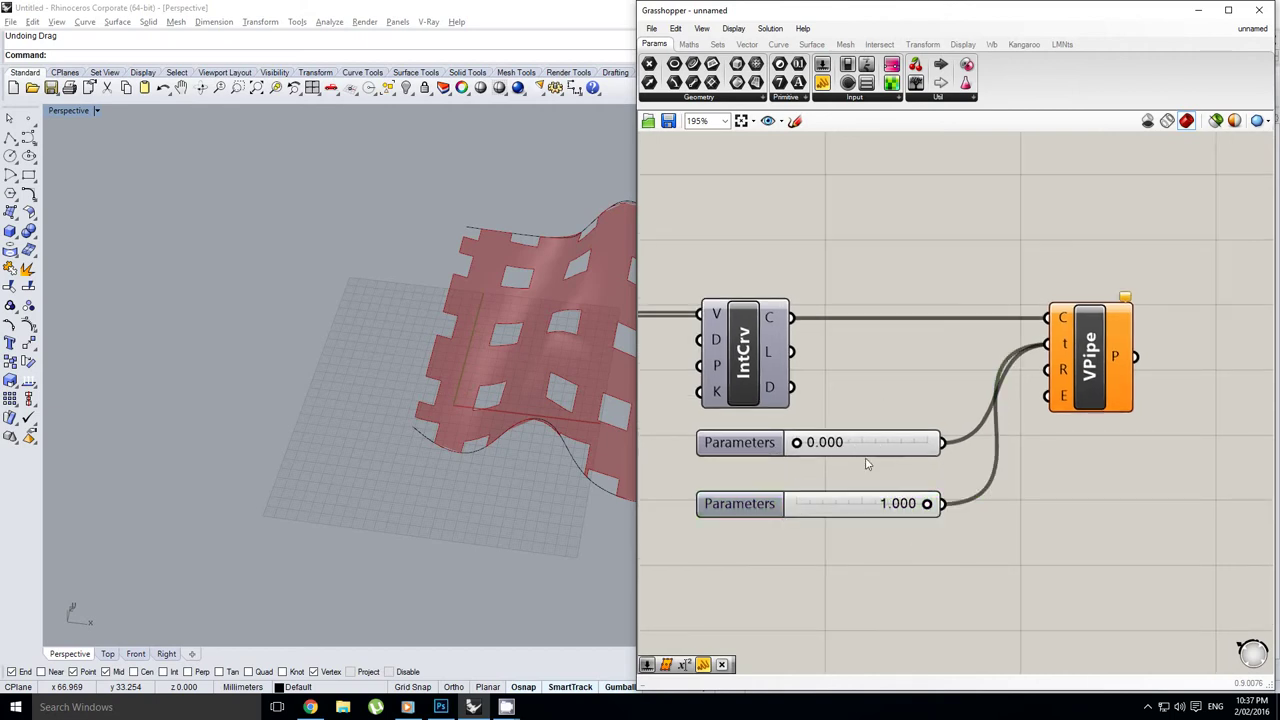
right_click_drag(866, 459, 872, 462)
Step: Reparameterize the curve input of the Pipe Variable component
right_click(1069, 320)
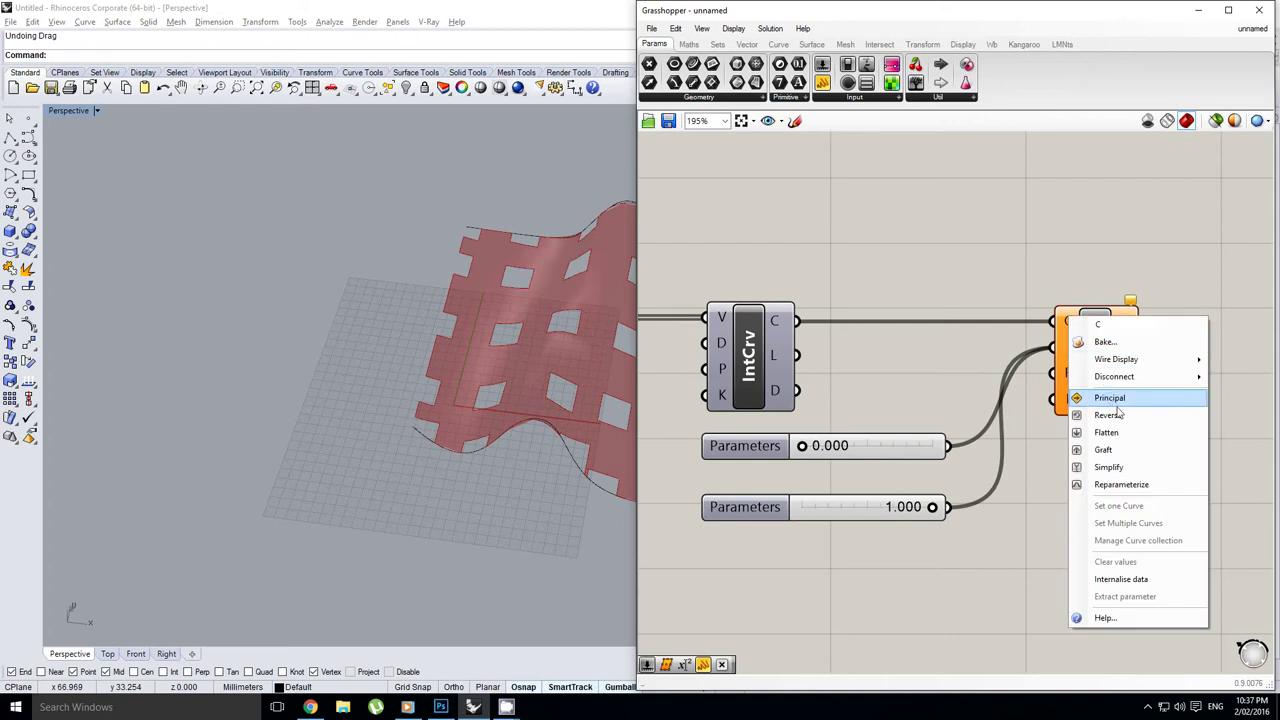
left_click(1119, 487)
right_click_drag(1036, 469, 1014, 491)
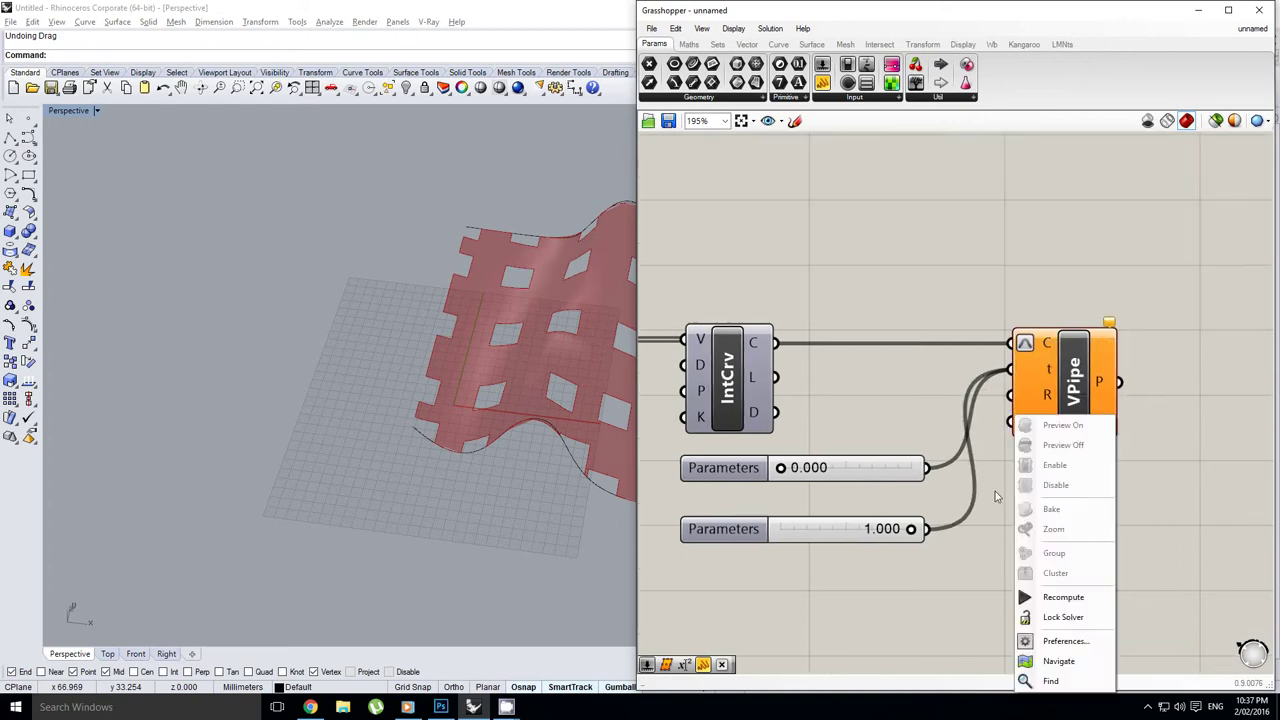
Step: Duplicate the lower Parameters slider below the pair and set the copy's maximum to 10
right_click_drag(929, 608, 967, 587)
left_click_drag(869, 517, 865, 553)
double_click(738, 553)
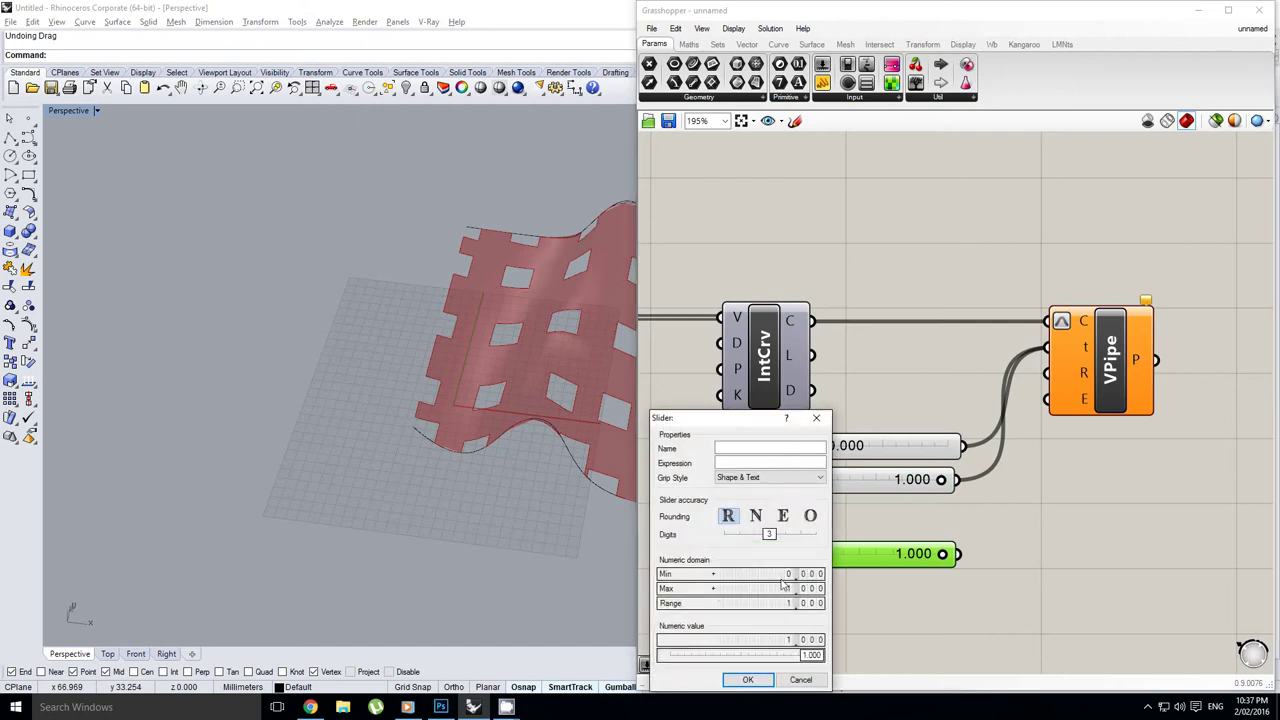
double_click(775, 591)
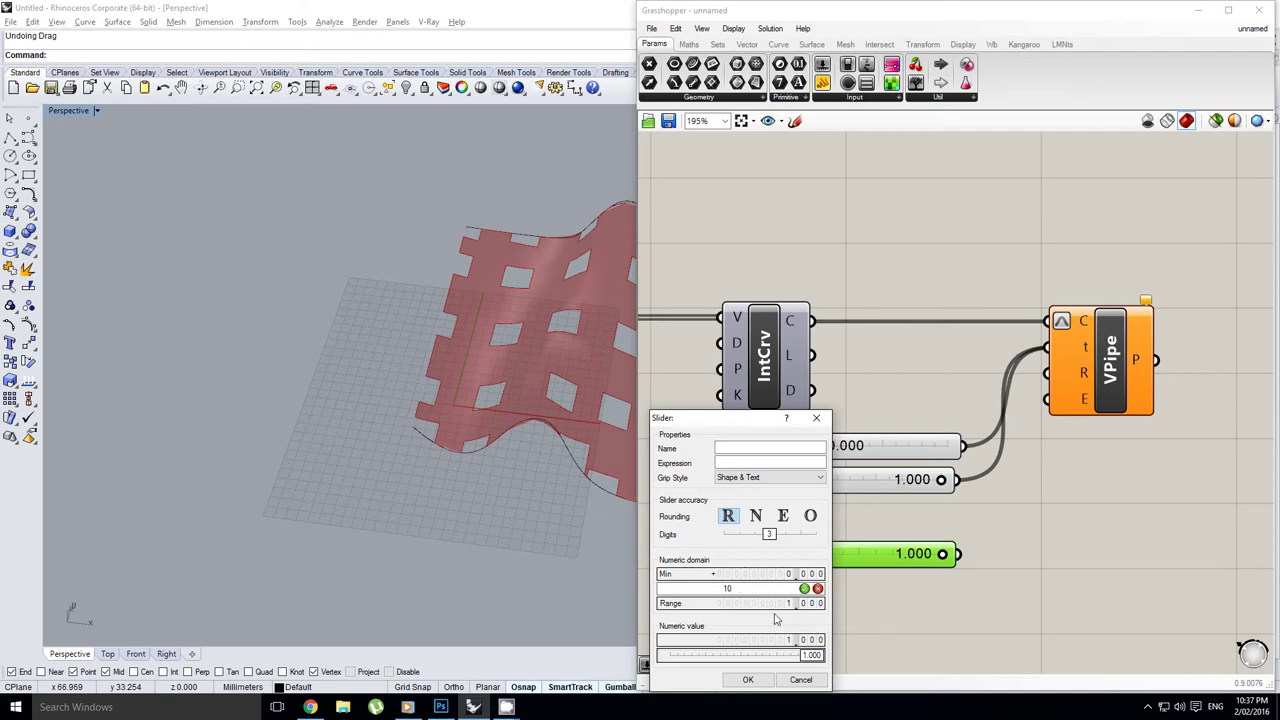
left_click(752, 680)
Step: Connect the copied 1.000 slider to the Pipe Variable's R input and place a duplicate of it underneath
right_click_drag(1010, 532, 994, 528)
left_click(958, 549)
left_click_drag(942, 552, 1036, 377)
left_click_drag(892, 552, 890, 586)
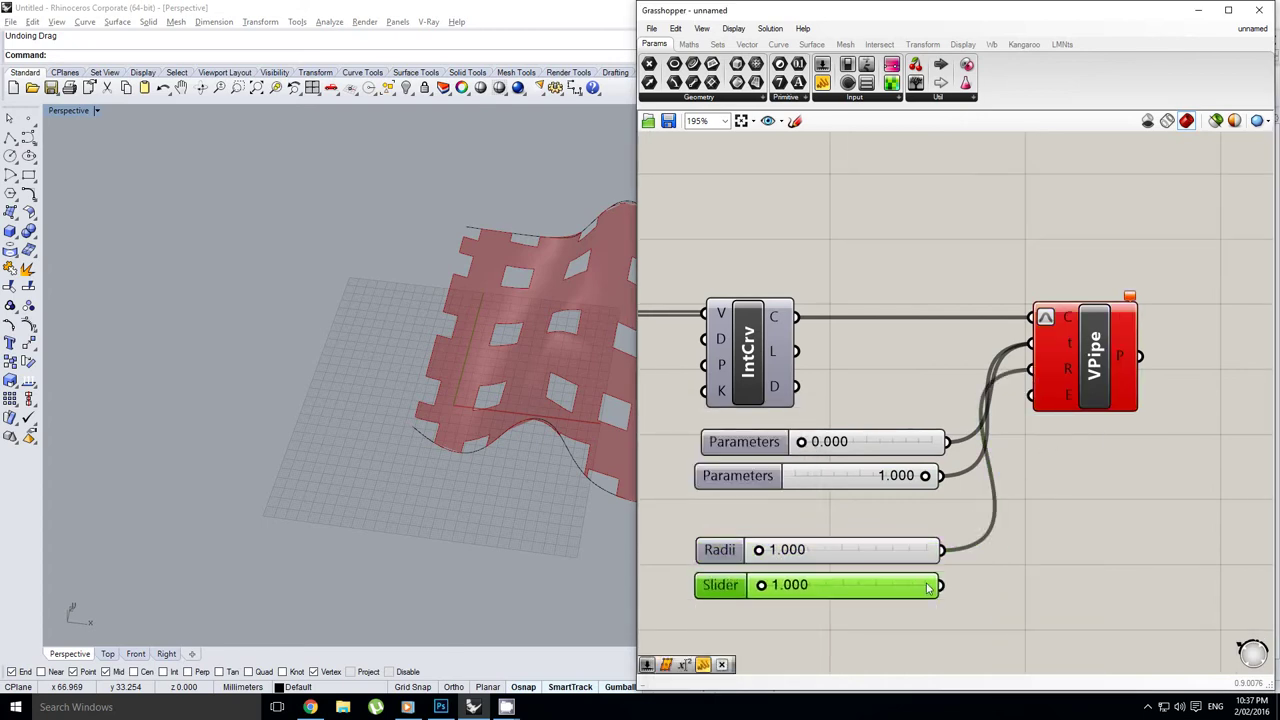
Step: Line up the upper Parameters slider with the lower one and connect the lowest 1.000 slider as an additional Pipe Variable R input
left_click(1082, 399)
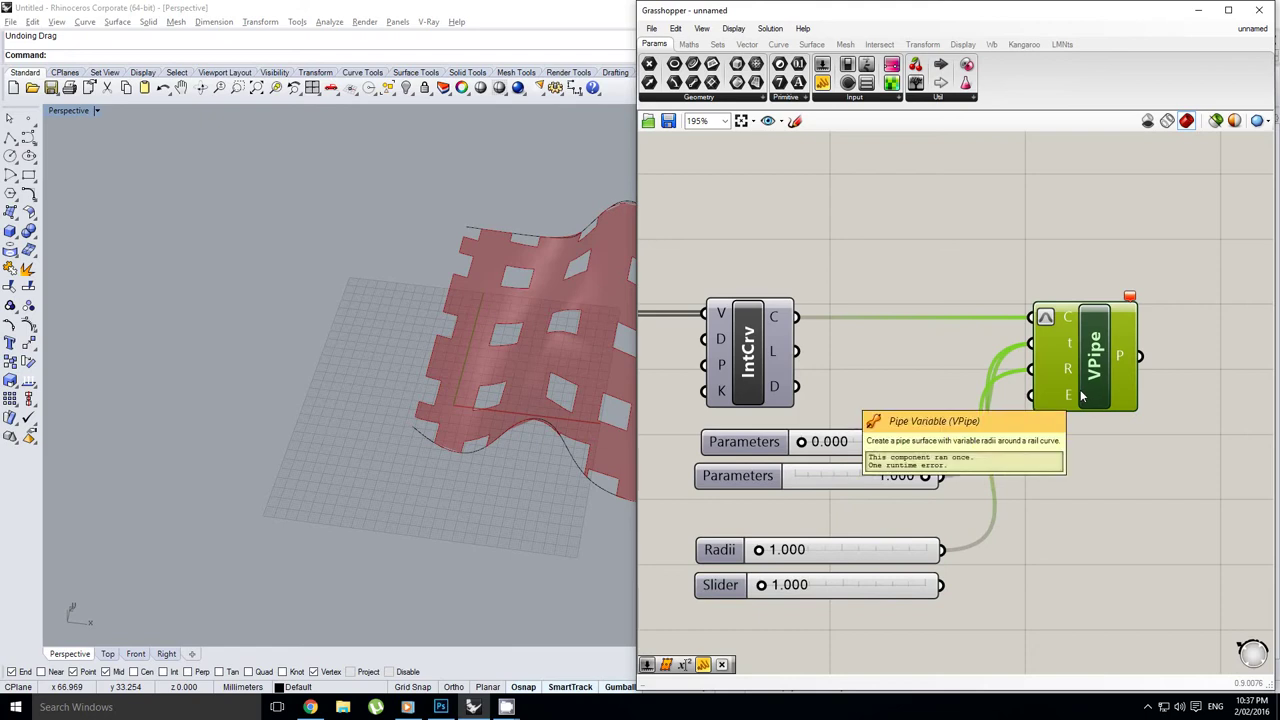
right_click_drag(1084, 450, 1062, 432)
left_click(1064, 437)
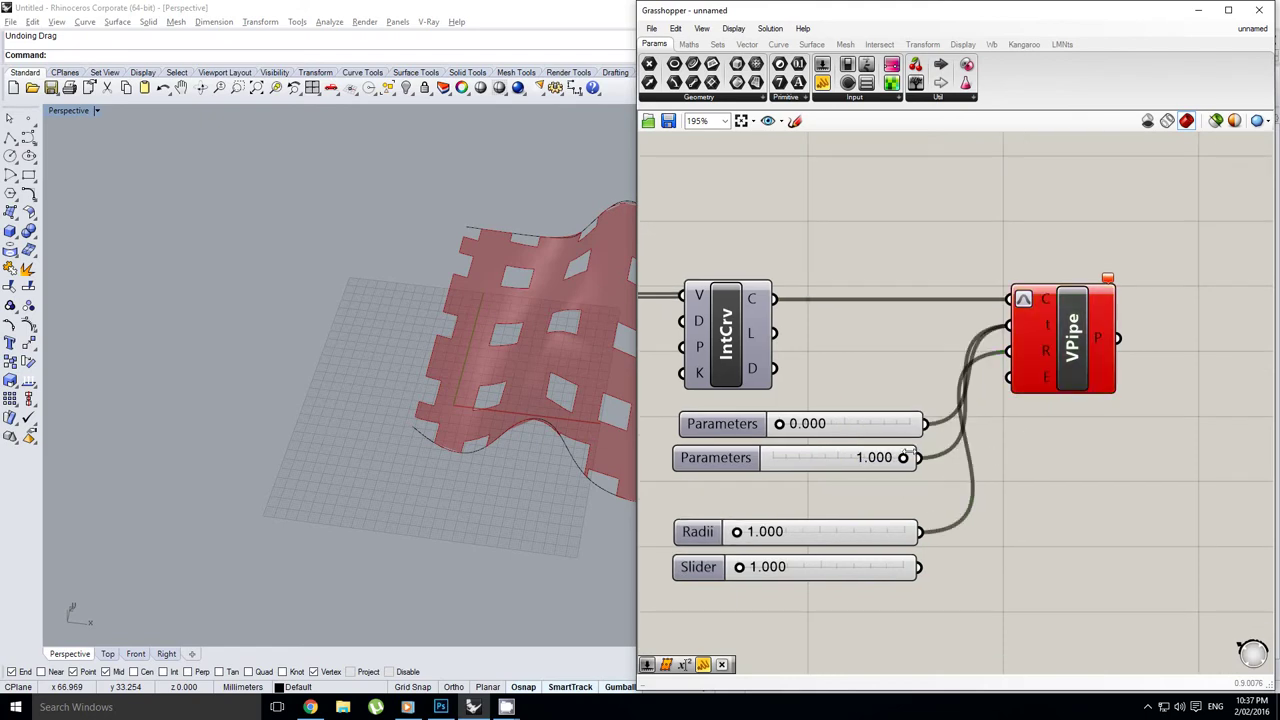
left_click_drag(910, 404, 855, 474)
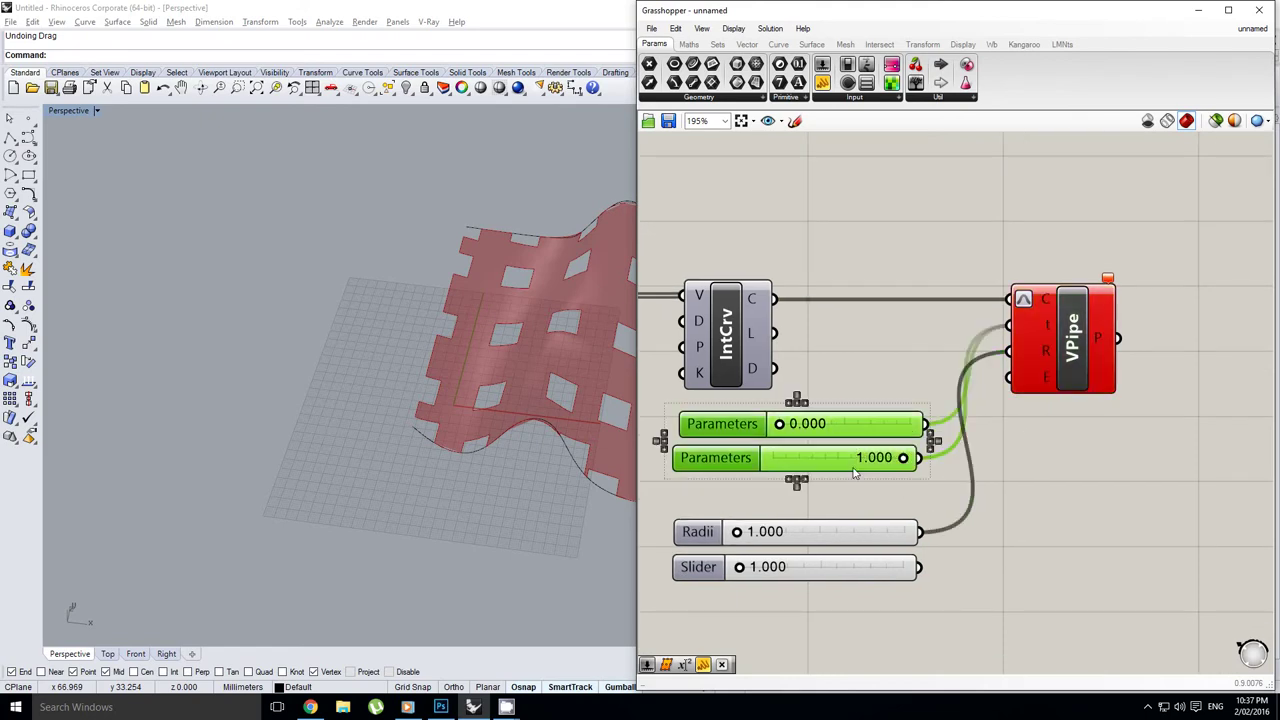
left_click(877, 400)
left_click_drag(874, 425, 870, 427)
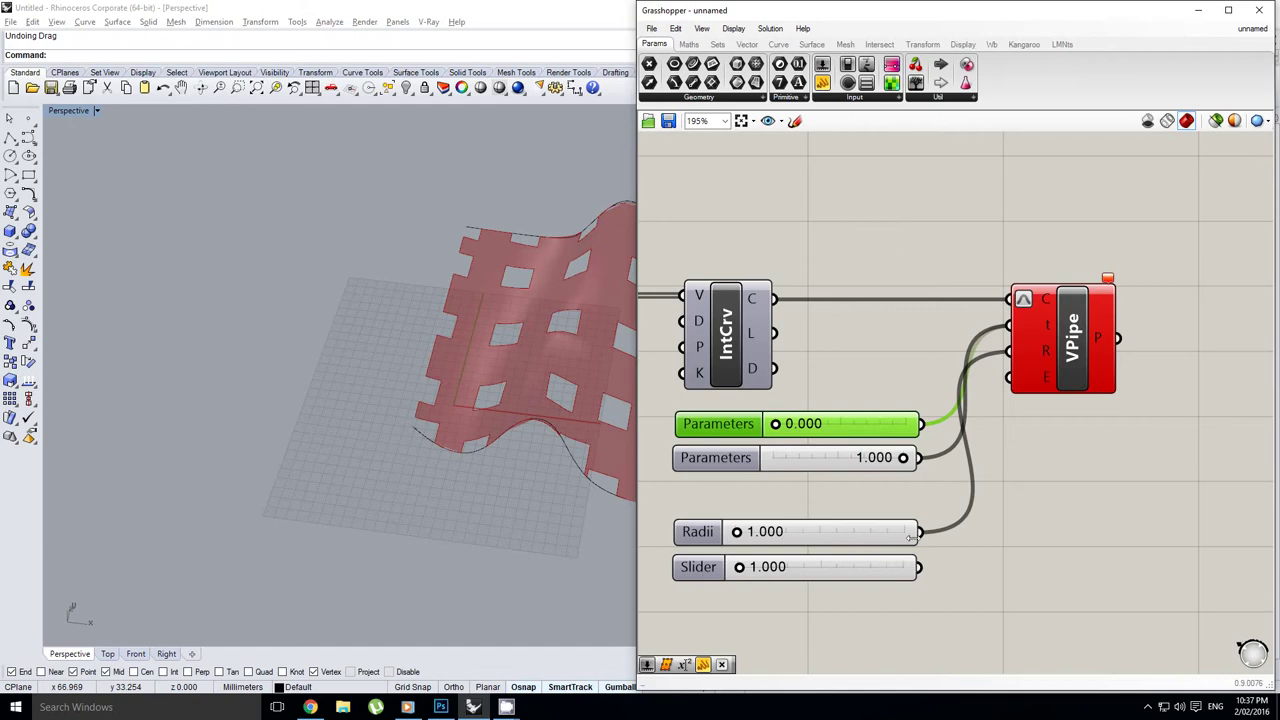
left_click_drag(920, 567, 1007, 362)
Step: Set the upper Radii slider to 8.247 and the lower Radii slider to 37.549
right_click_drag(394, 373, 409, 288)
right_click_drag(777, 478, 839, 420)
scroll(839, 476, "up", 1)
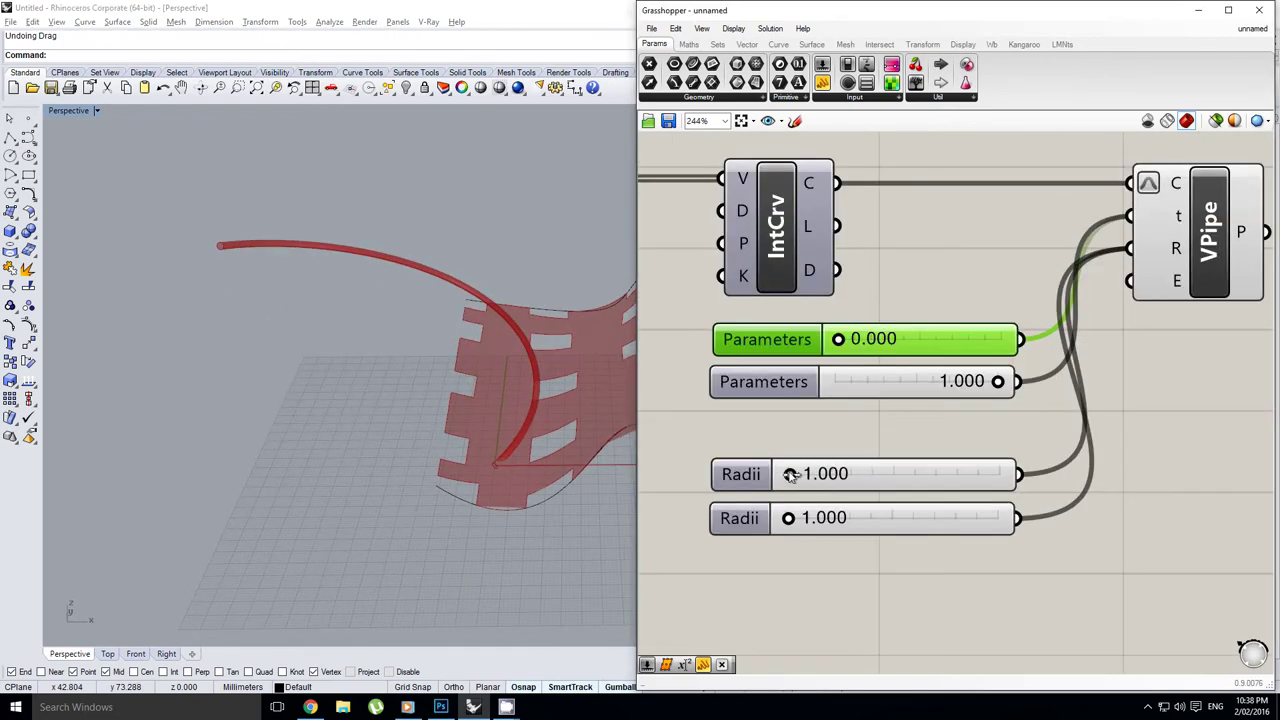
left_click_drag(790, 475, 786, 476)
left_click_drag(788, 520, 851, 523)
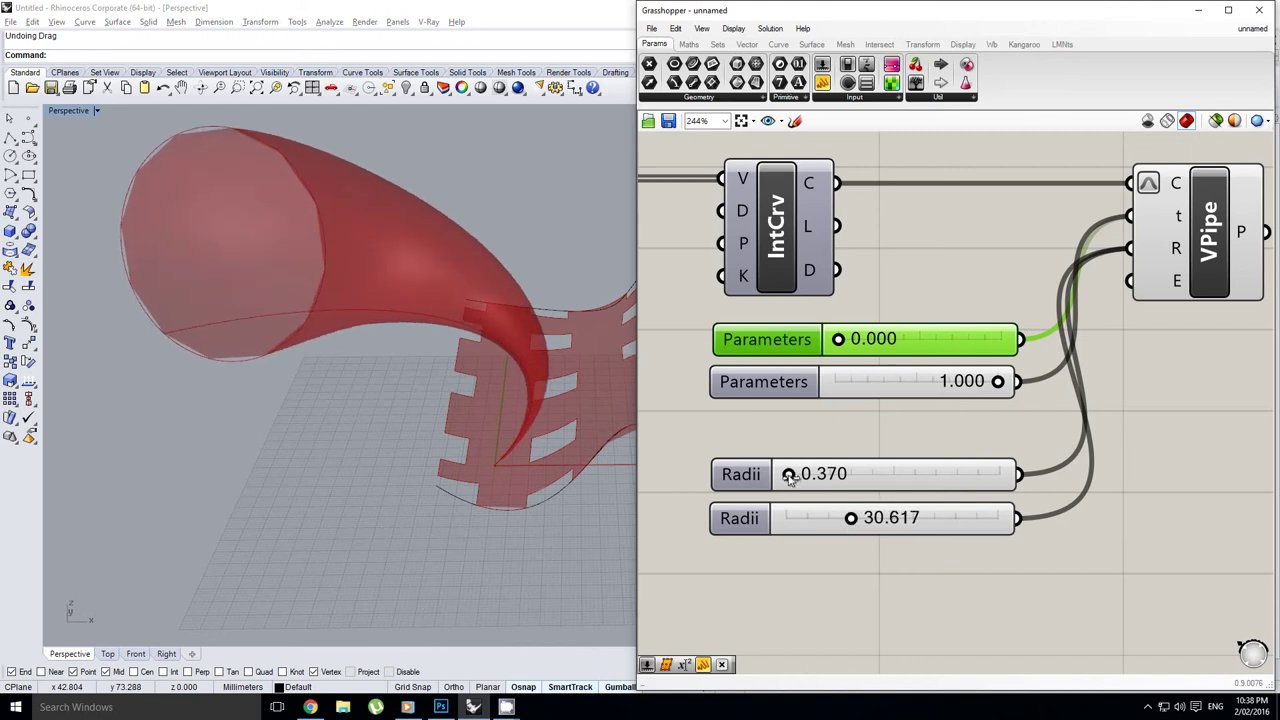
left_click_drag(789, 476, 800, 476)
right_click_drag(545, 340, 470, 272)
left_click_drag(800, 475, 807, 478)
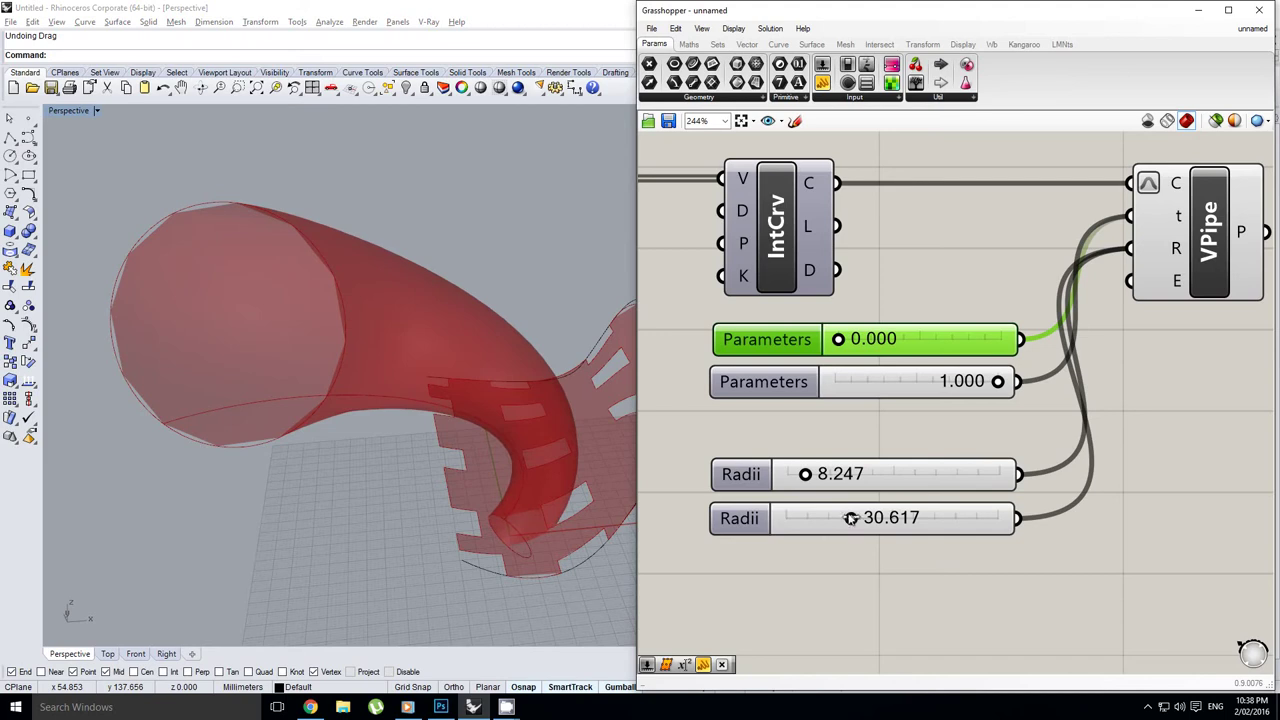
left_click_drag(851, 519, 867, 520)
right_click_drag(490, 382, 396, 342)
Step: Turn off the preview of the Trim component at the end of the earlier surface definition
scroll(805, 415, "down", 2)
middle_click(925, 329)
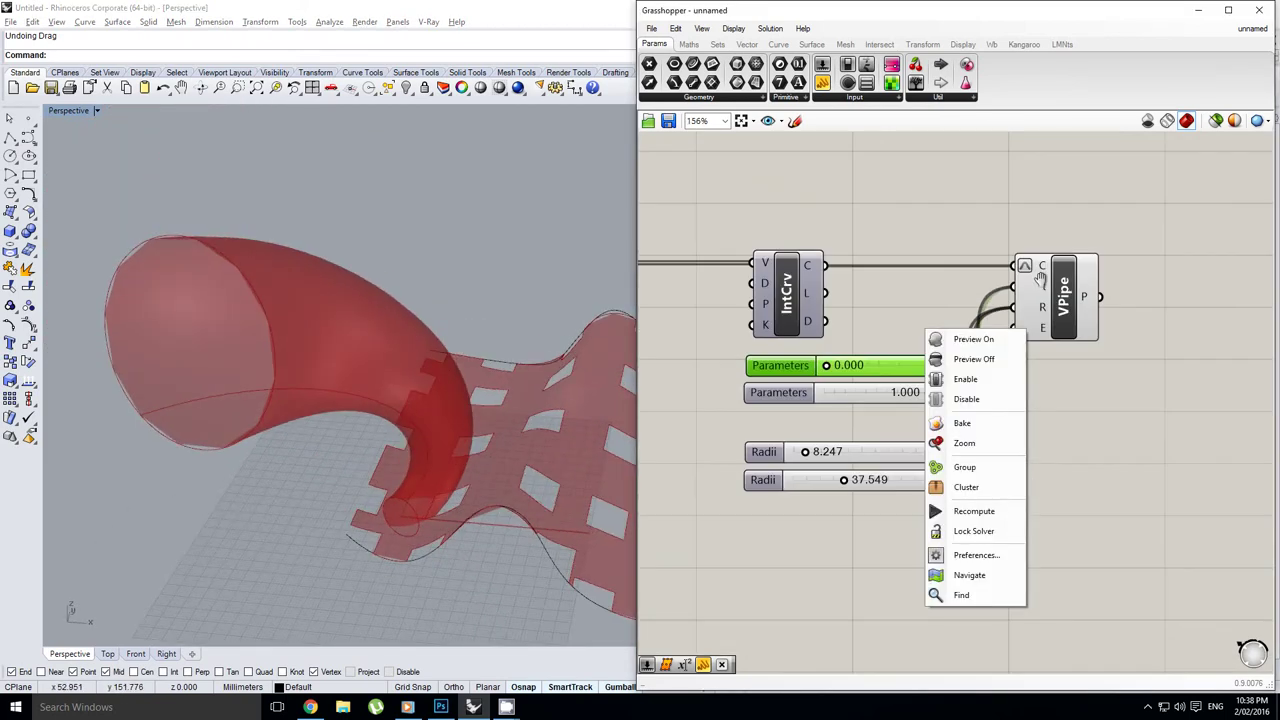
right_click(1096, 216)
scroll(853, 366, "down", 5)
right_click_drag(853, 372, 670, 389)
right_click_drag(1199, 274, 945, 272)
scroll(1047, 301, "up", 3)
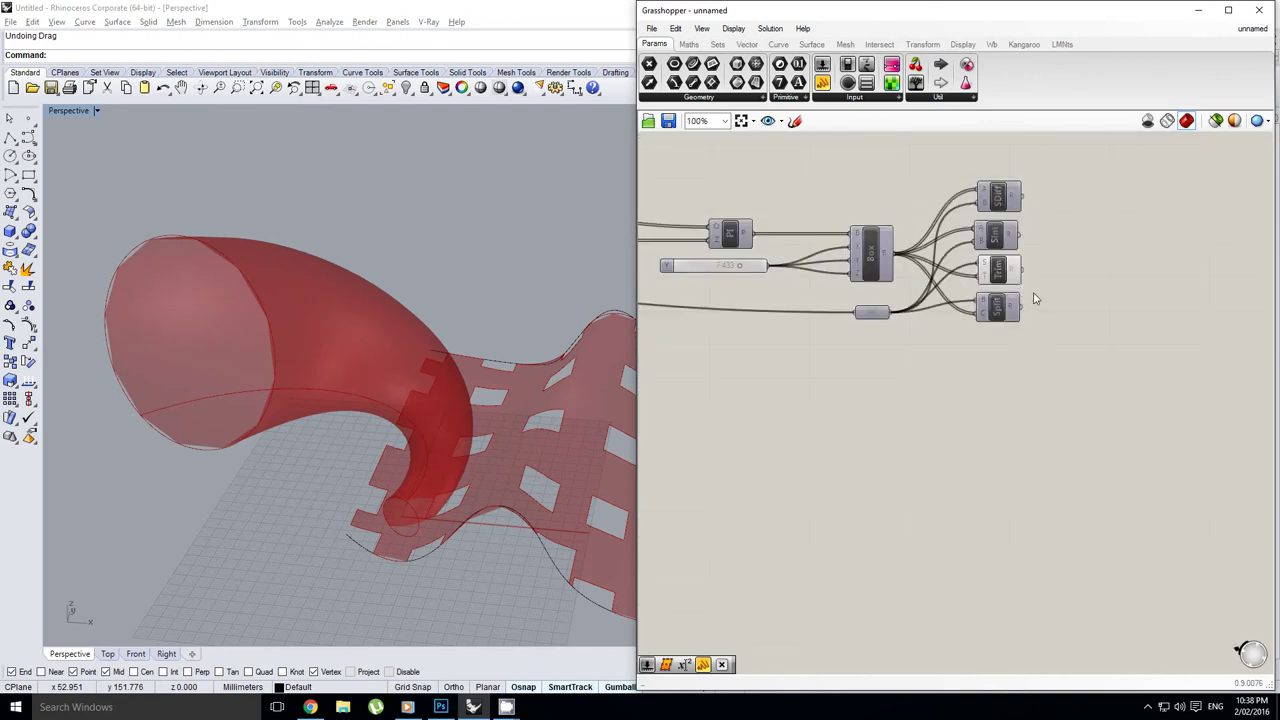
left_click(1010, 270)
middle_click(1010, 271)
left_click(1053, 239)
right_click_drag(903, 331, 1030, 288)
right_click_drag(917, 344, 1085, 345)
Step: Hide the remaining wavy boundary curves in the Rhino Perspective viewport
left_click_drag(566, 302, 488, 529)
middle_click(491, 529)
left_click(455, 519)
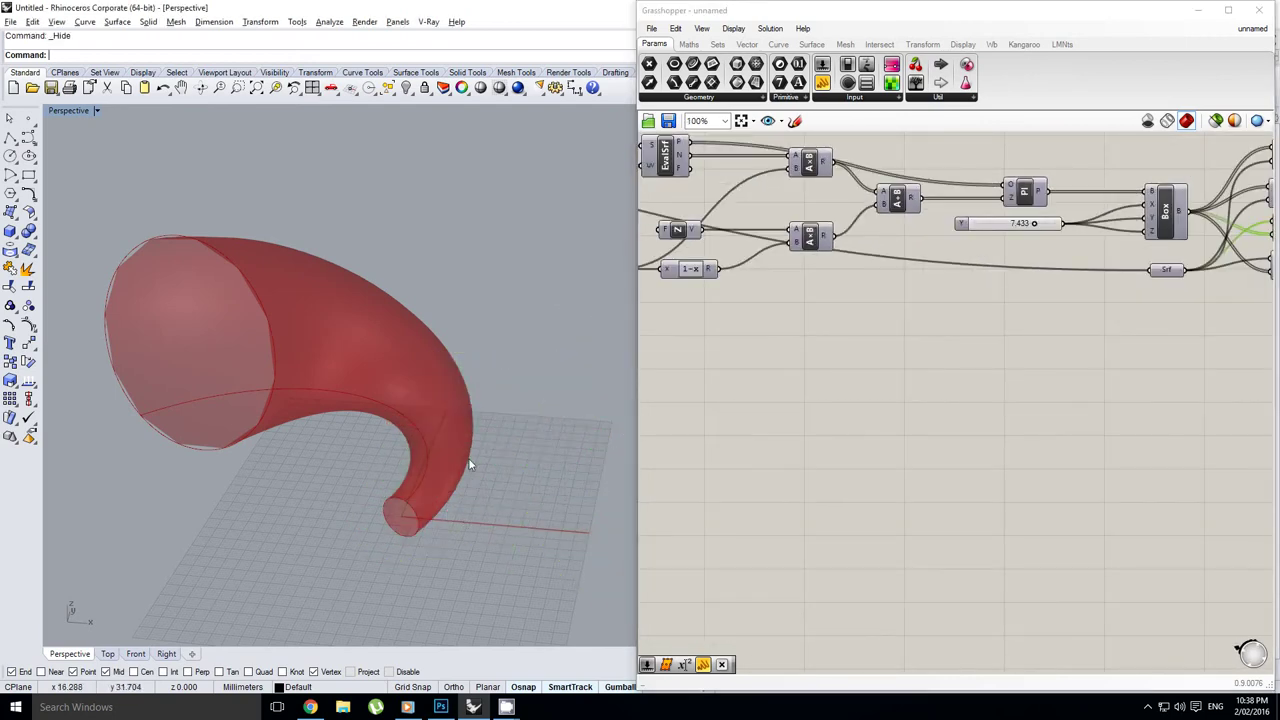
right_click_drag(468, 465, 446, 438, "shift")
Step: Add a Divide Surface component beside Pipe Variable and connect the pipe's P output to its S input
scroll(1008, 320, "down", 3)
right_click_drag(783, 350, 1006, 343)
scroll(864, 333, "up", 1)
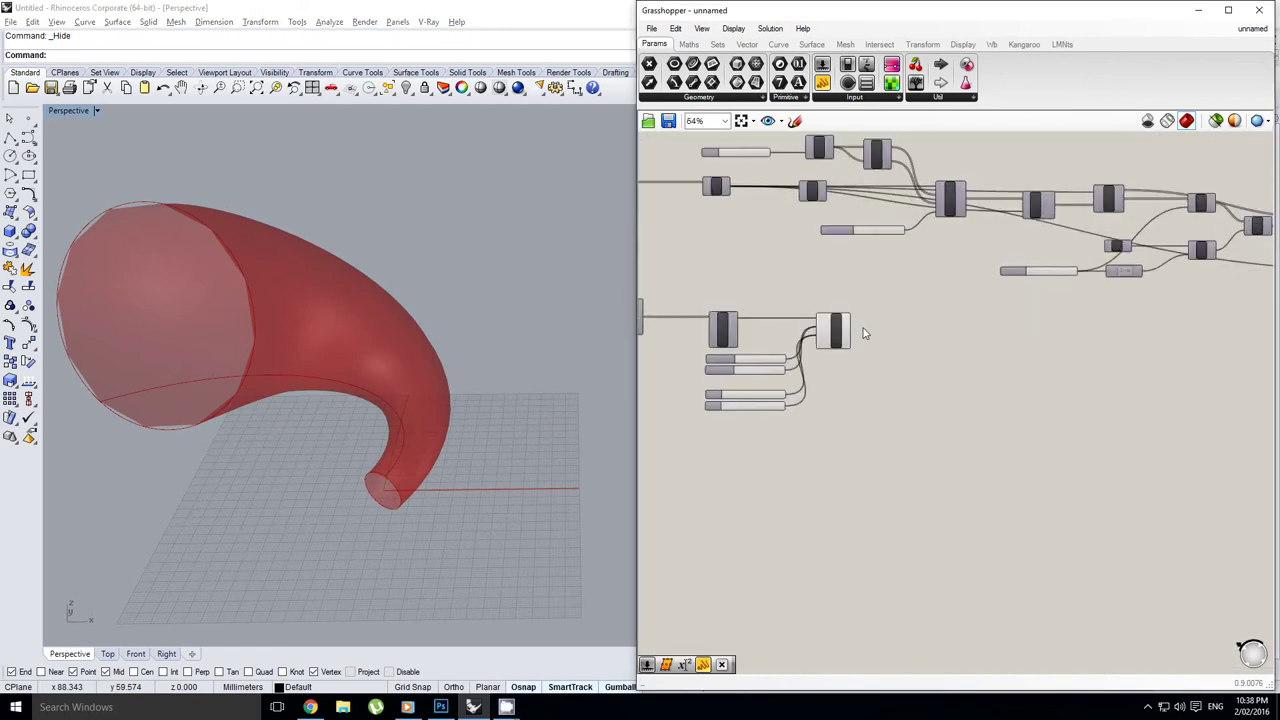
scroll(865, 333, "up", 3)
left_click(840, 335)
double_click(1029, 371)
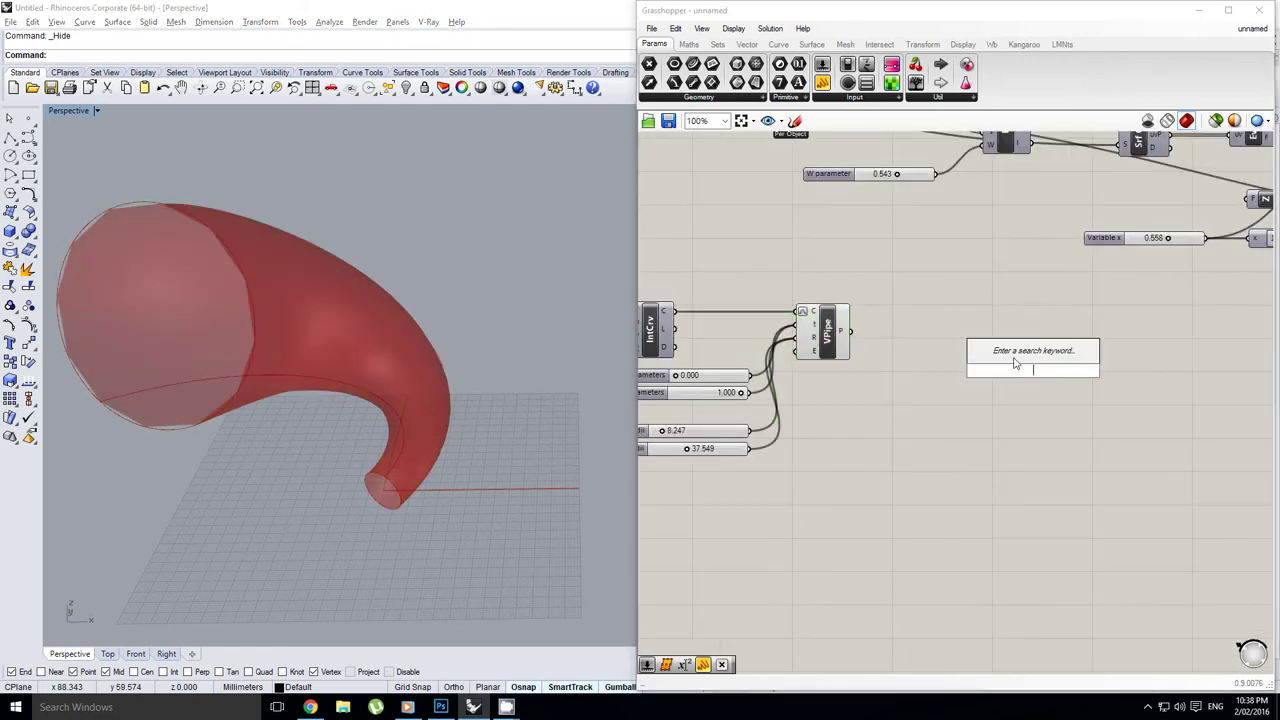
type("divdie")
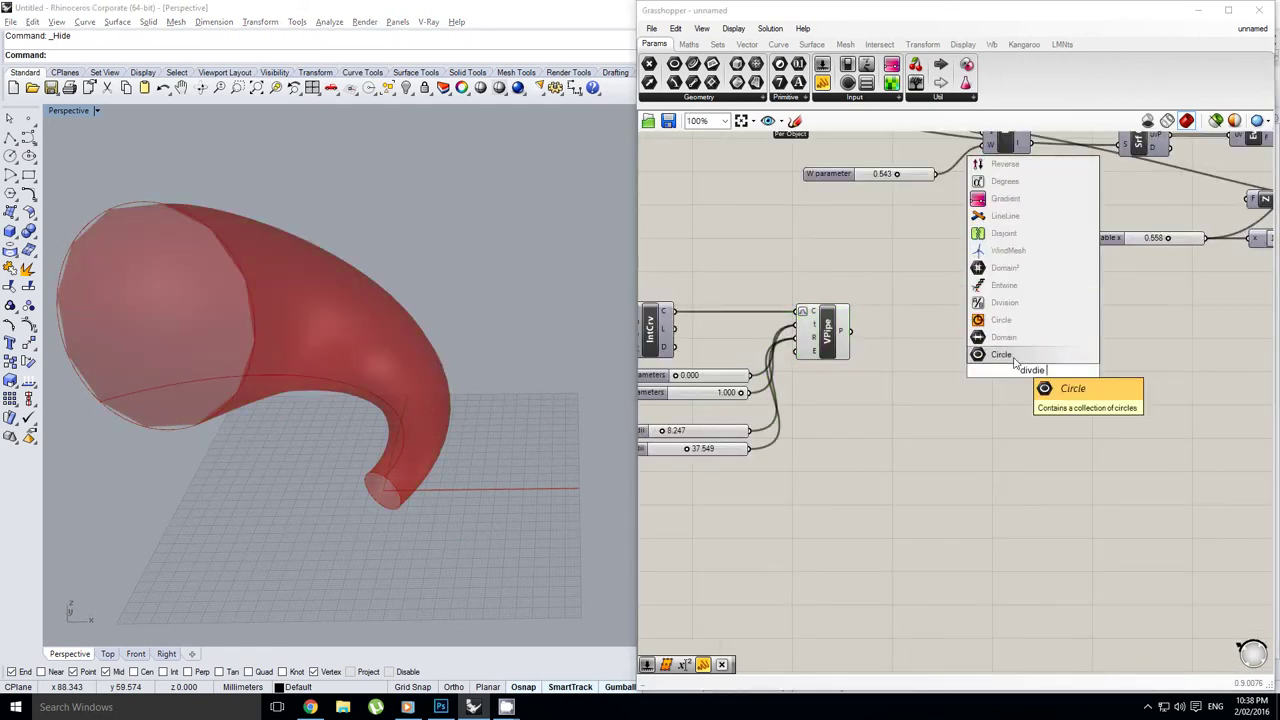
type(" surf")
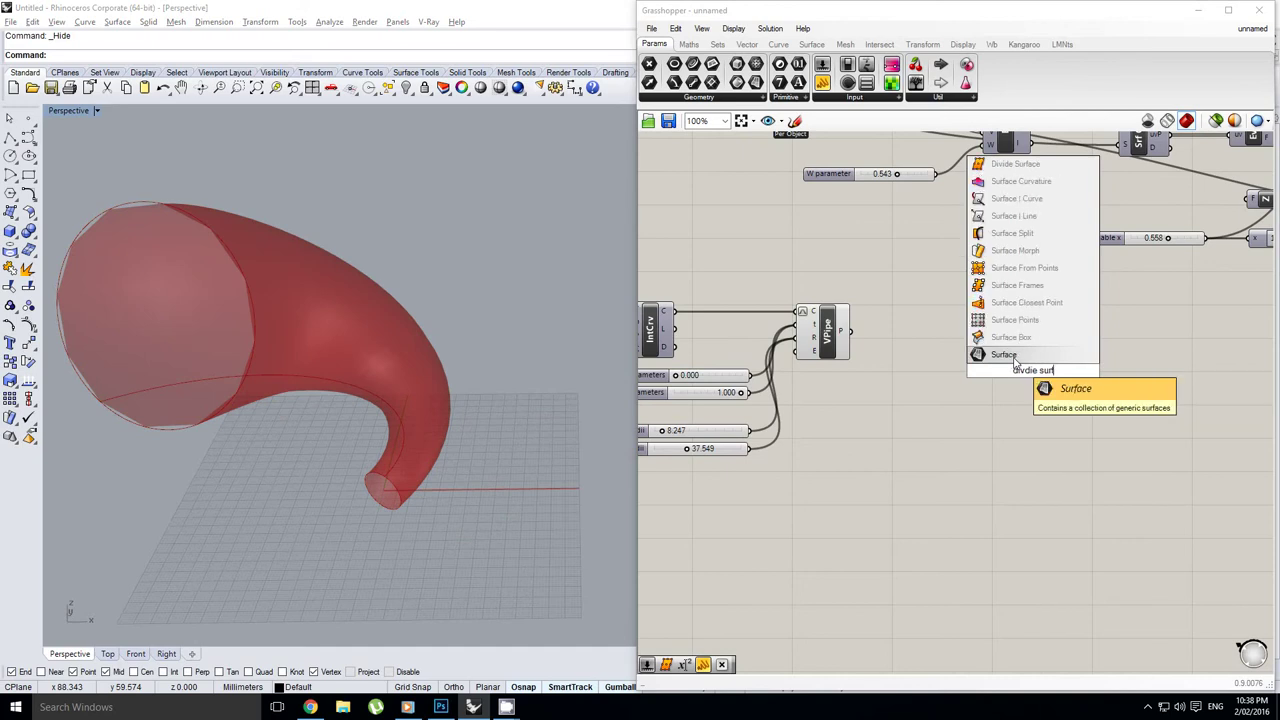
left_click(1015, 164)
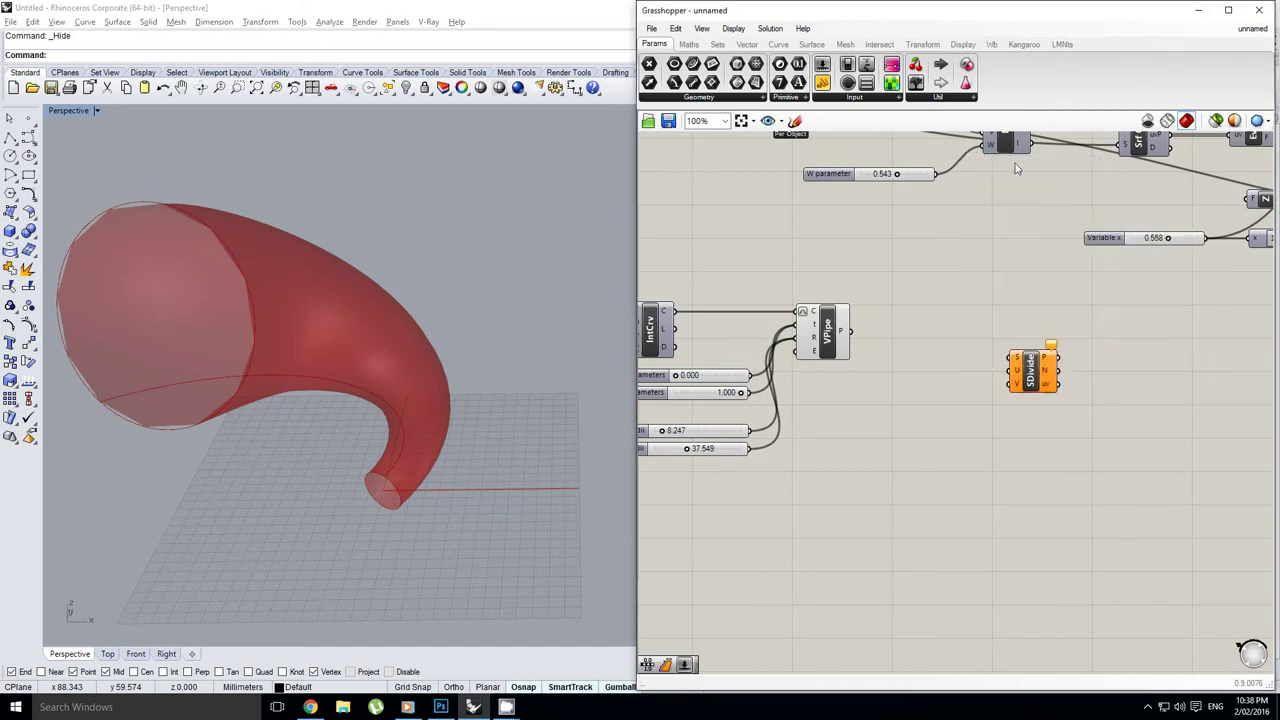
left_click_drag(854, 331, 1007, 345)
right_click_drag(915, 344, 972, 356)
left_click(957, 391)
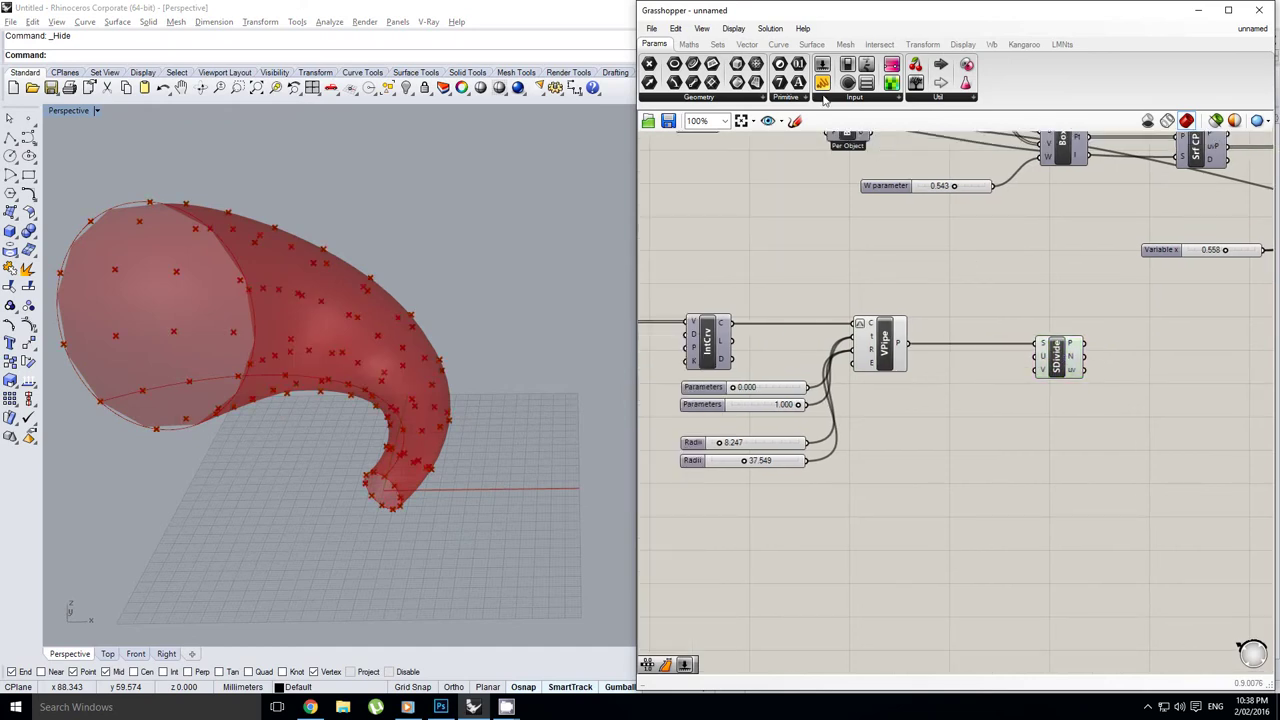
Step: Place a number slider below Pipe Variable with integer rounding and a maximum of 10
left_click(822, 66)
left_click(922, 380)
scroll(901, 383, "up", 1)
left_click_drag(896, 379, 895, 397)
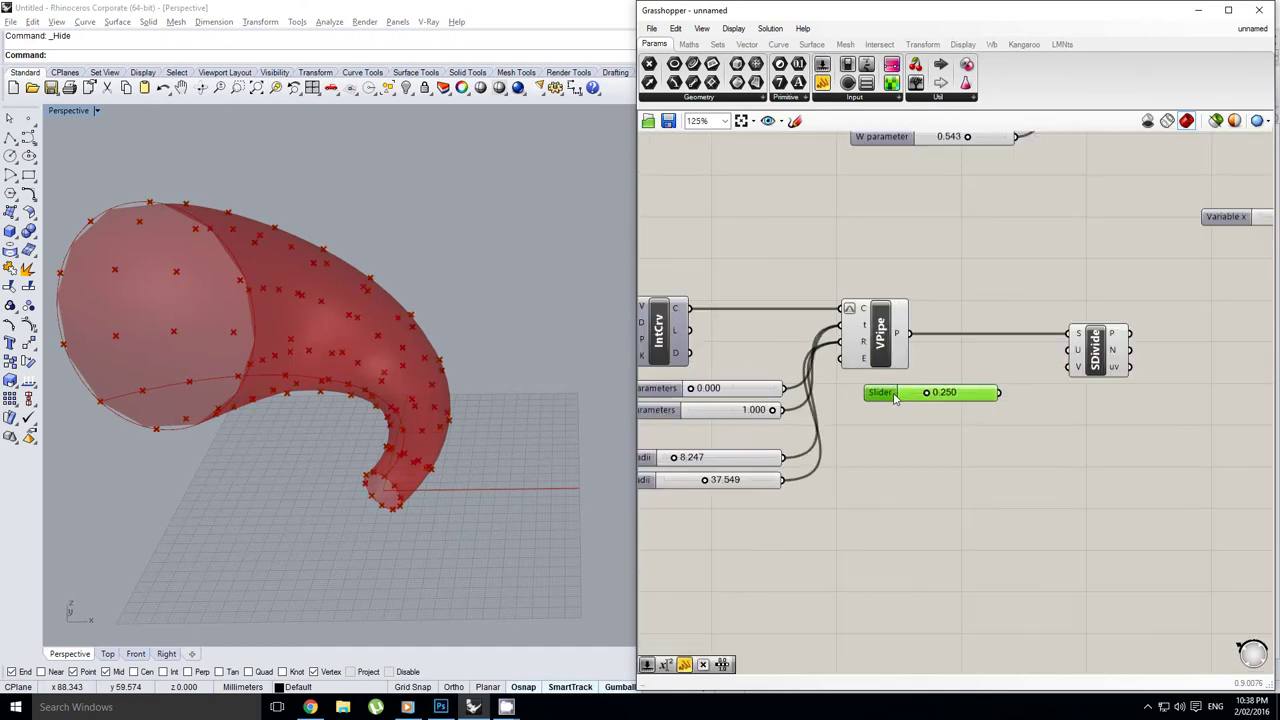
double_click(895, 398)
double_click(897, 437)
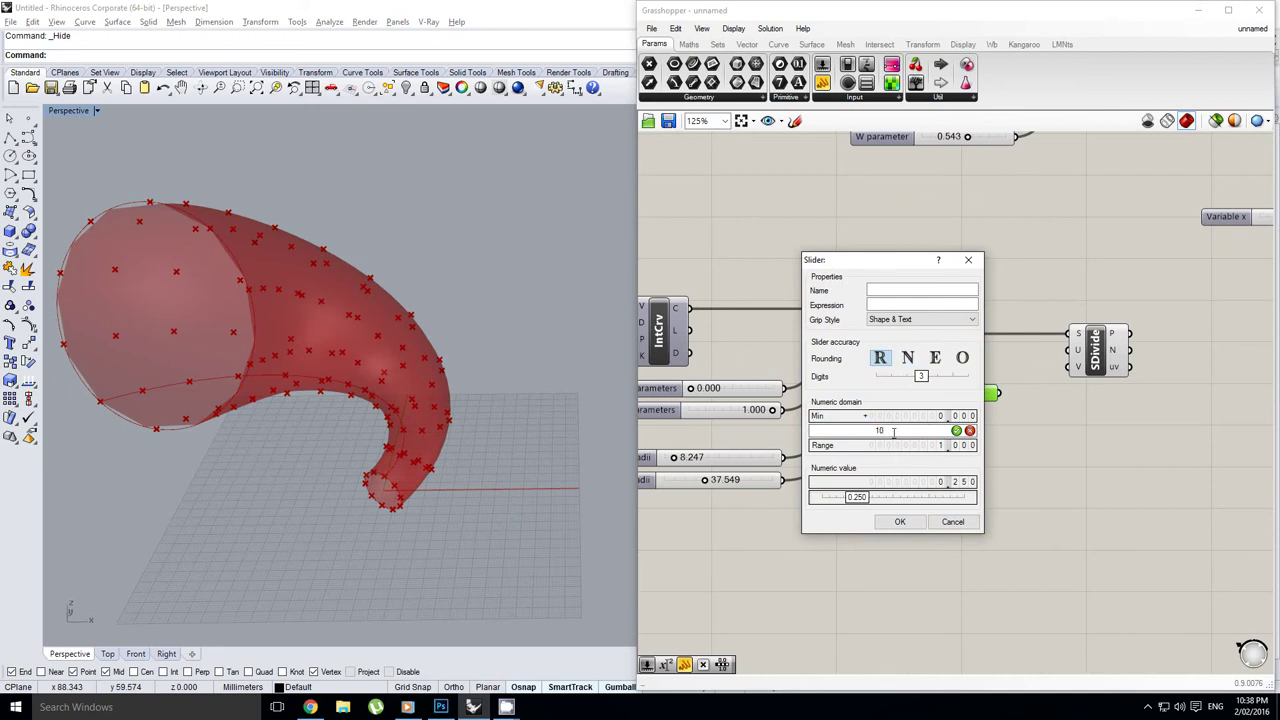
left_click(907, 357)
left_click(900, 521)
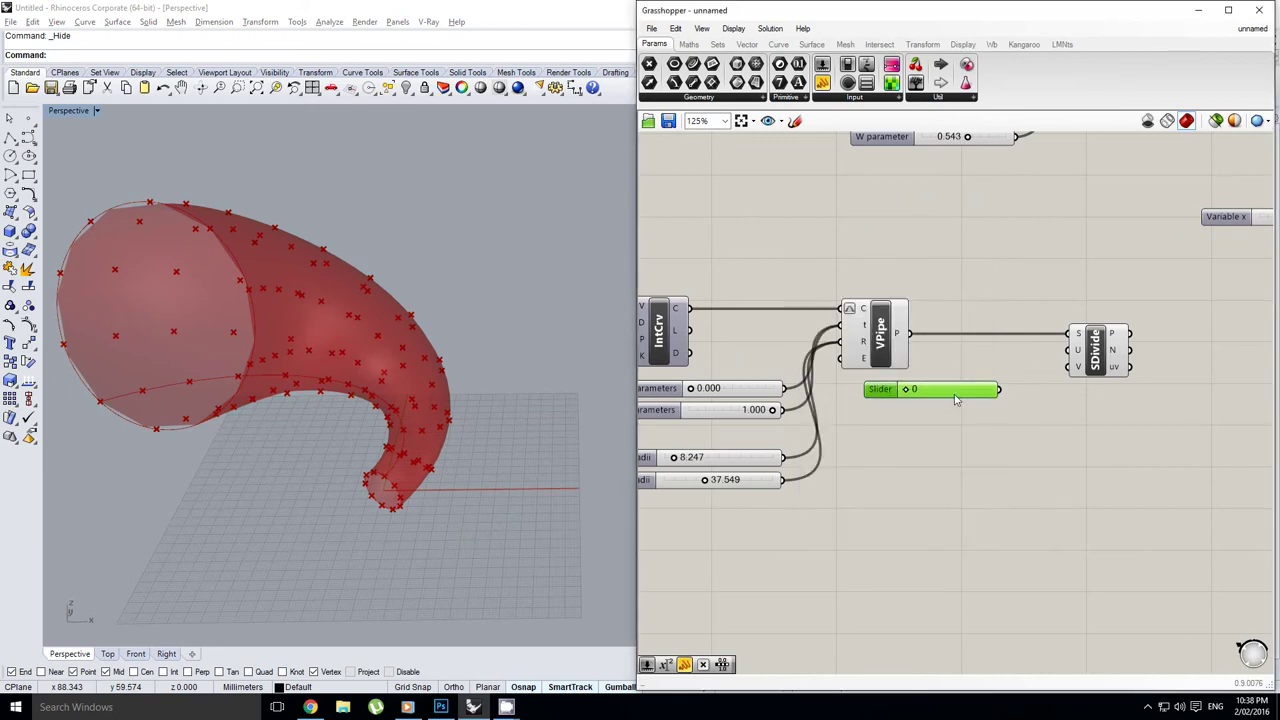
Step: Duplicate the integer slider underneath and connect the two sliders to Divide Surface's U and V inputs
left_click_drag(955, 395, 957, 426, "alt")
left_click_drag(999, 389, 1066, 352)
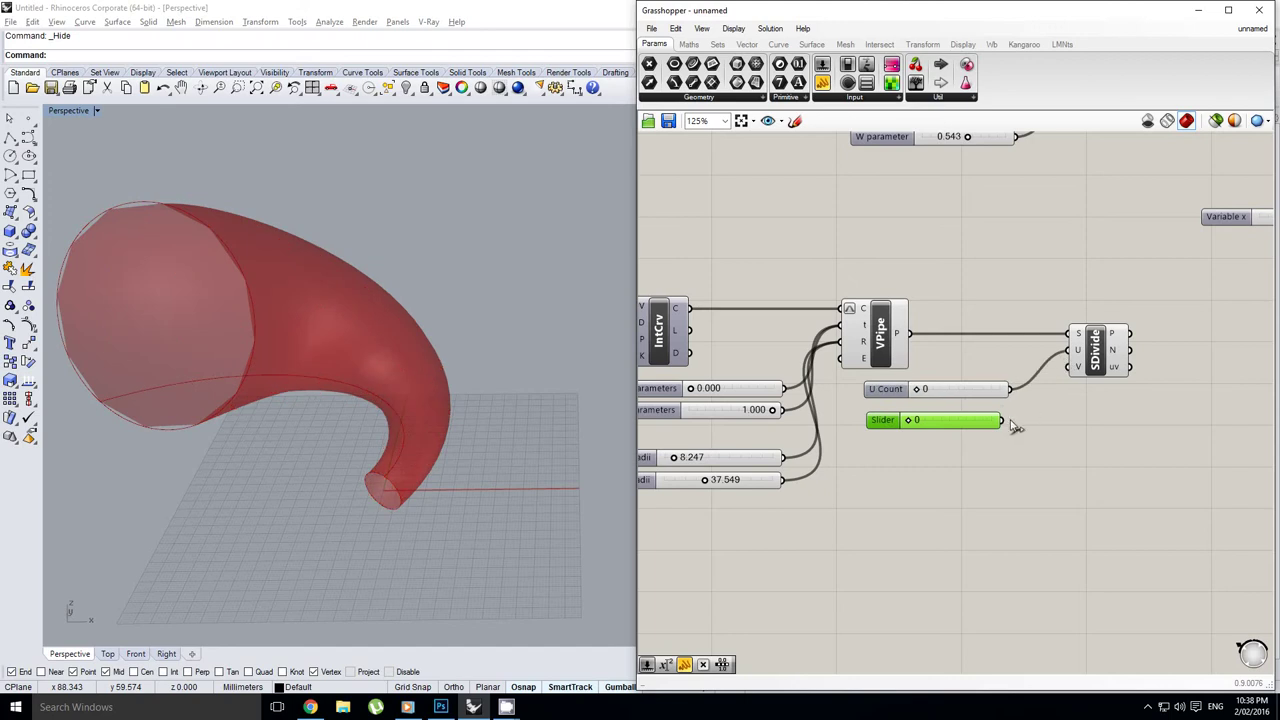
left_click_drag(1008, 421, 1068, 367)
Step: Adjust the surface divisions, setting the U Count slider to 5 and the V Count slider to 8
scroll(981, 385, "up", 1)
left_click_drag(902, 393, 1008, 394)
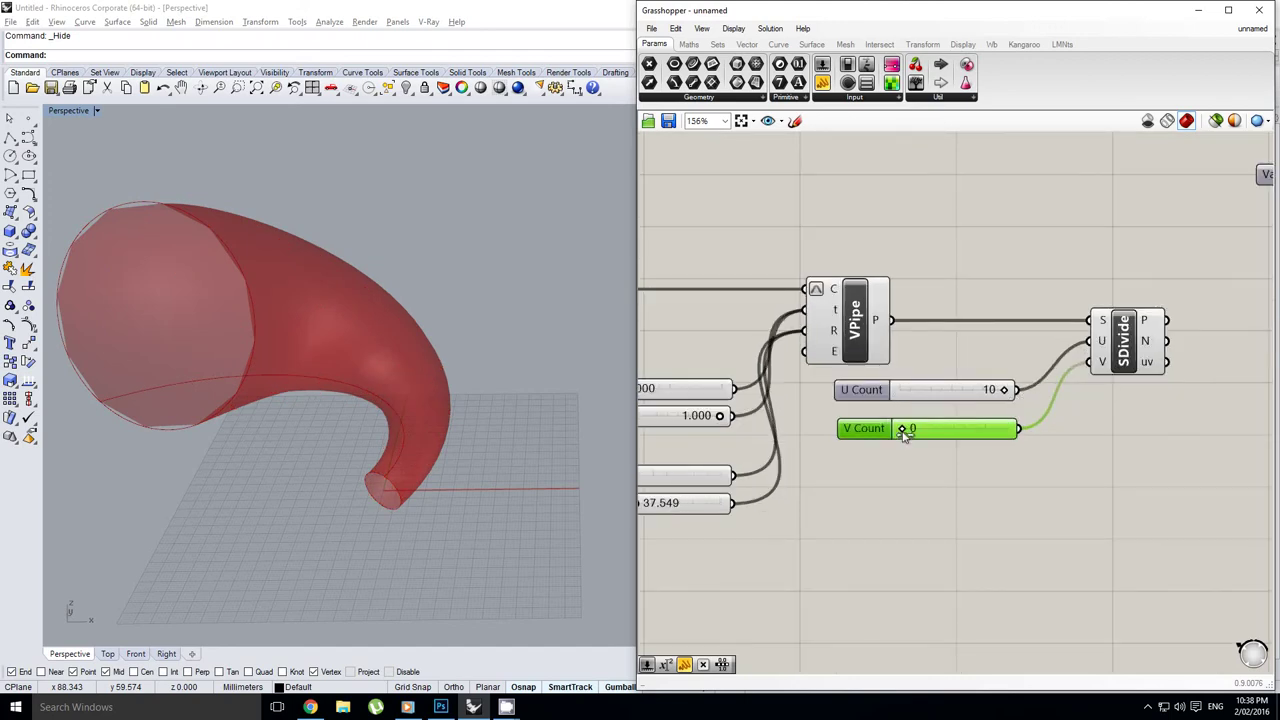
left_click_drag(903, 429, 944, 430)
right_click_drag(342, 394, 471, 366)
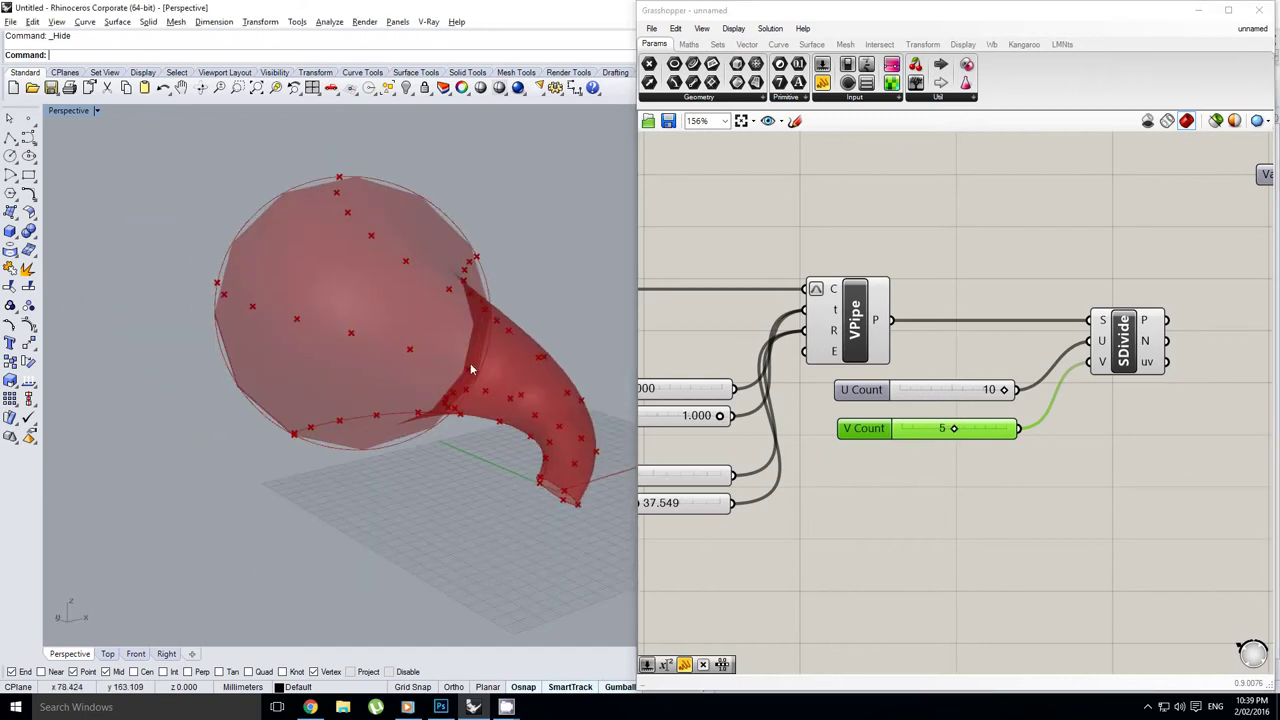
right_click_drag(303, 357, 465, 352)
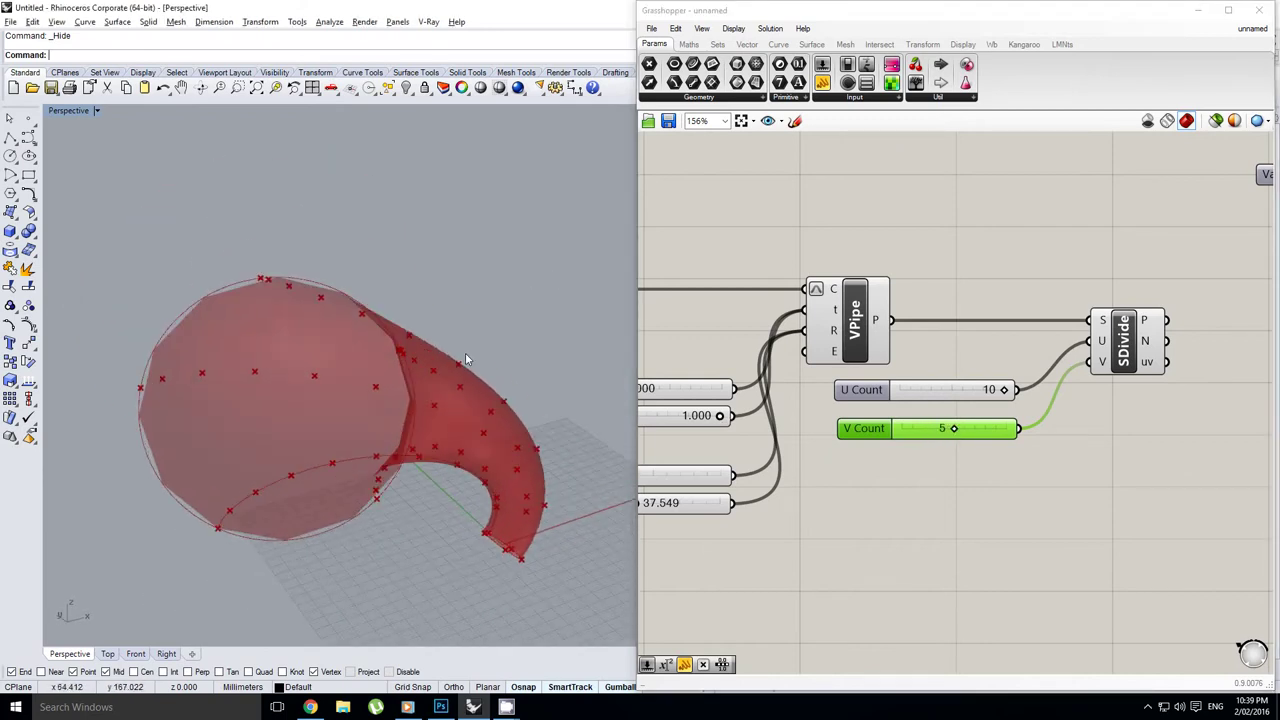
left_click_drag(955, 429, 987, 433)
right_click_drag(406, 369, 340, 385)
scroll(340, 385, "up", 5)
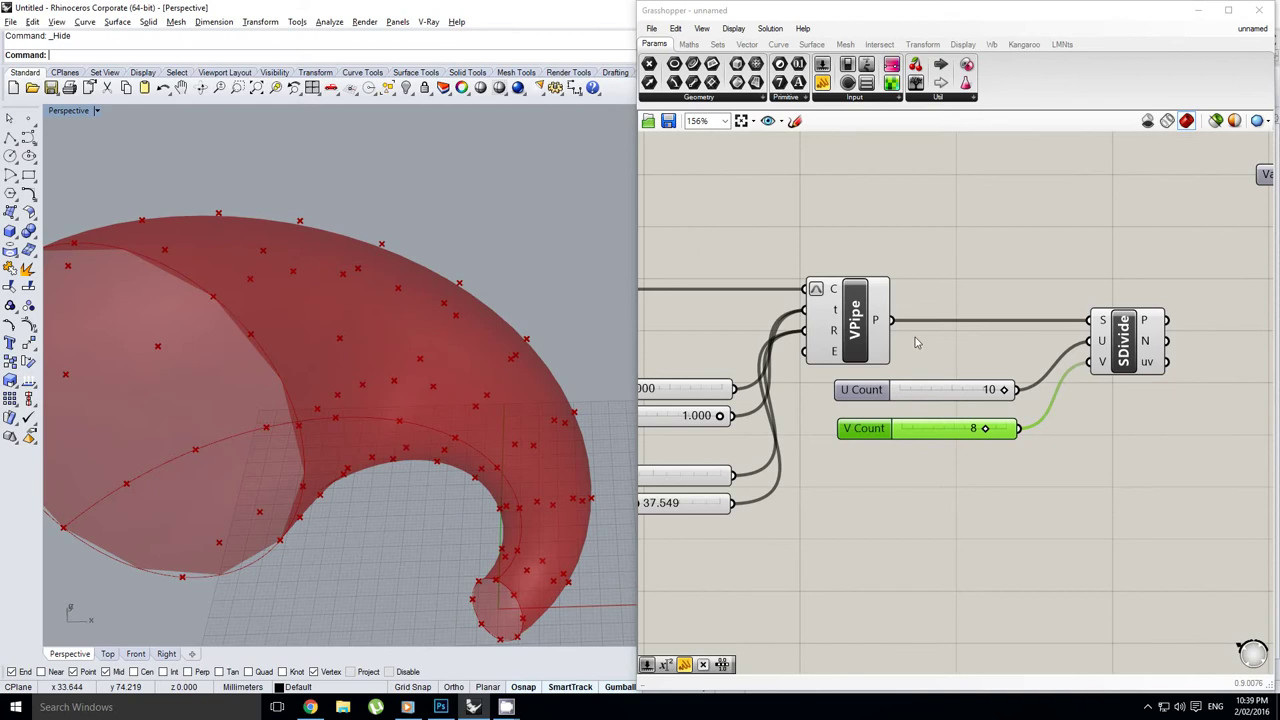
scroll(988, 402, "up", 1)
left_click_drag(1006, 390, 945, 394)
right_click_drag(540, 400, 377, 346)
Step: Add a Sphere component beside Divide Surface and connect the P points output to its B input
scroll(377, 346, "down", 2)
right_click_drag(1057, 372, 1056, 375)
scroll(1056, 375, "down", 2)
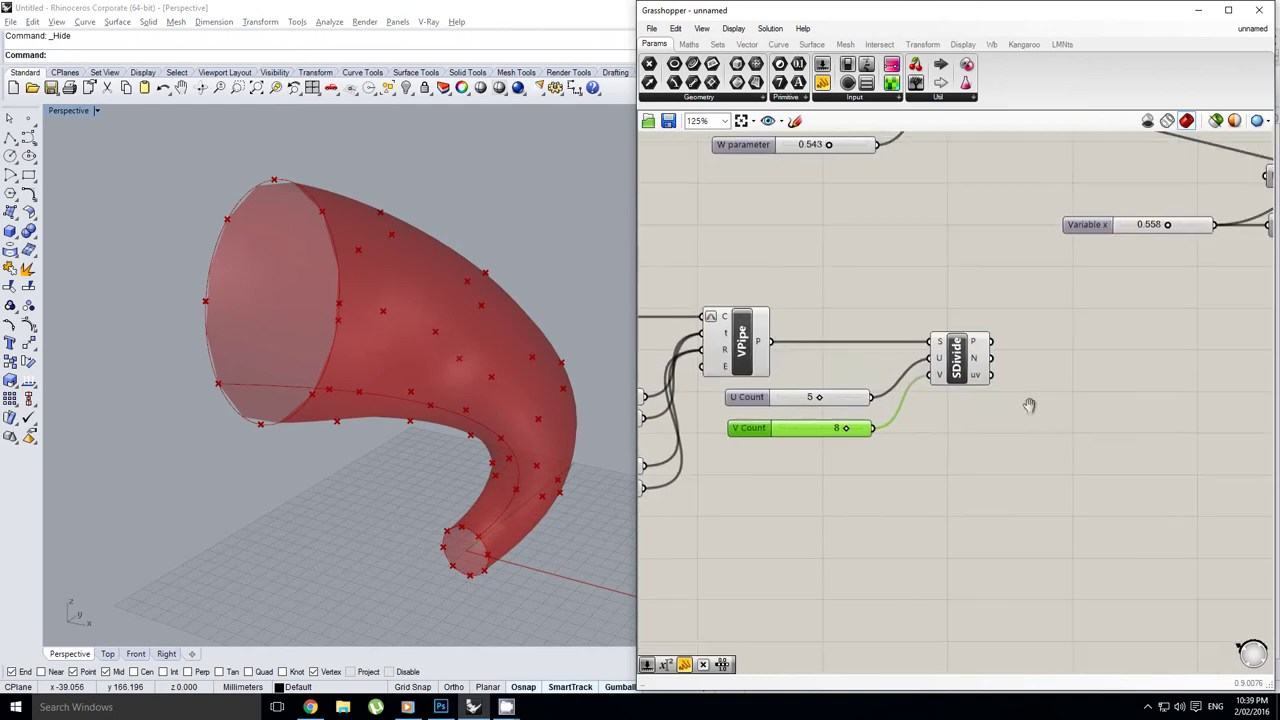
double_click(1080, 376)
type("sphere")
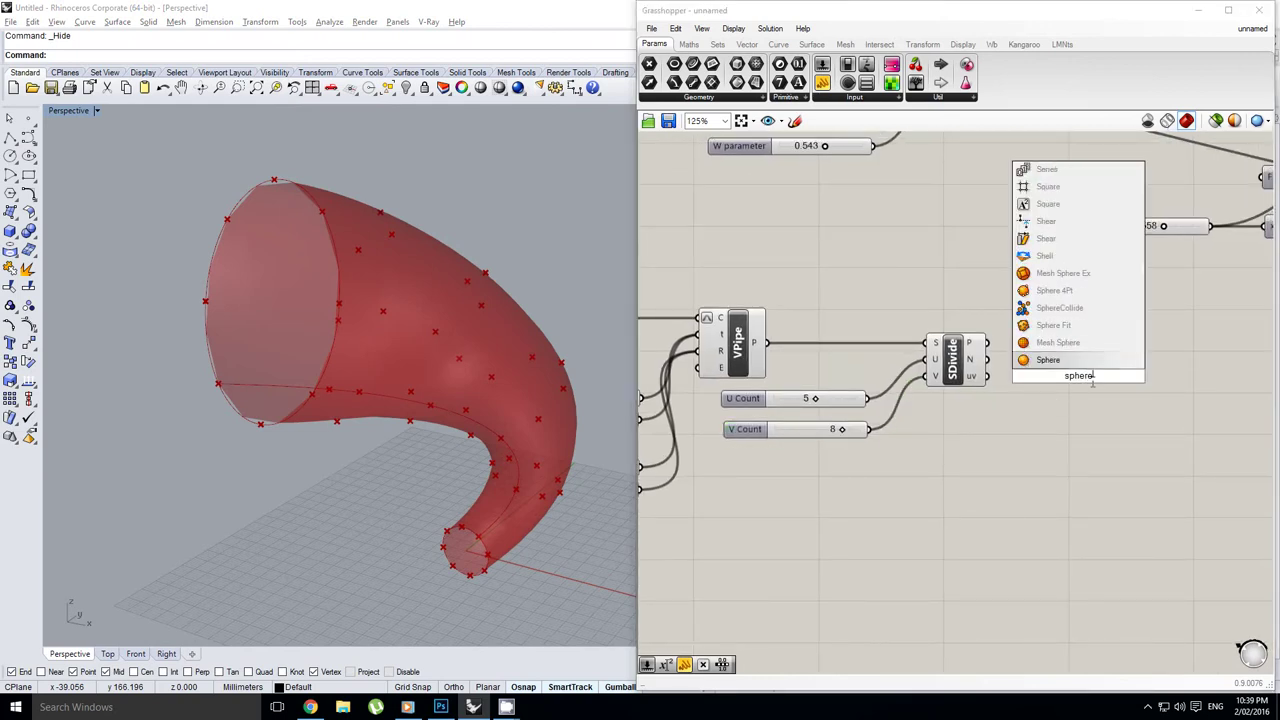
key("Up")
key("Down")
key("Return")
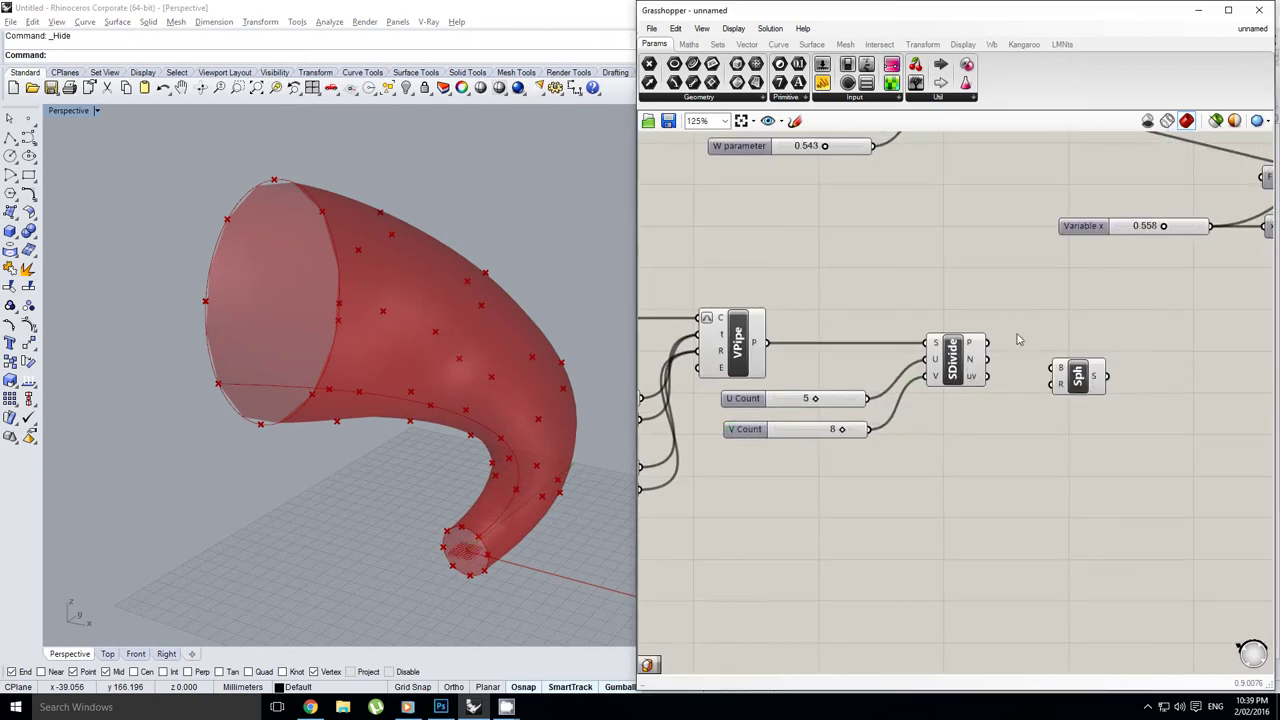
scroll(1018, 340, "up", 3)
left_click_drag(898, 371, 1008, 415)
Step: Move the Sphere component into line with Divide Surface
left_click_drag(1056, 449, 1112, 400)
right_click_drag(994, 468, 1155, 435)
scroll(1135, 480, "down", 2)
right_click_drag(1110, 500, 1090, 407)
scroll(1056, 423, "down", 2)
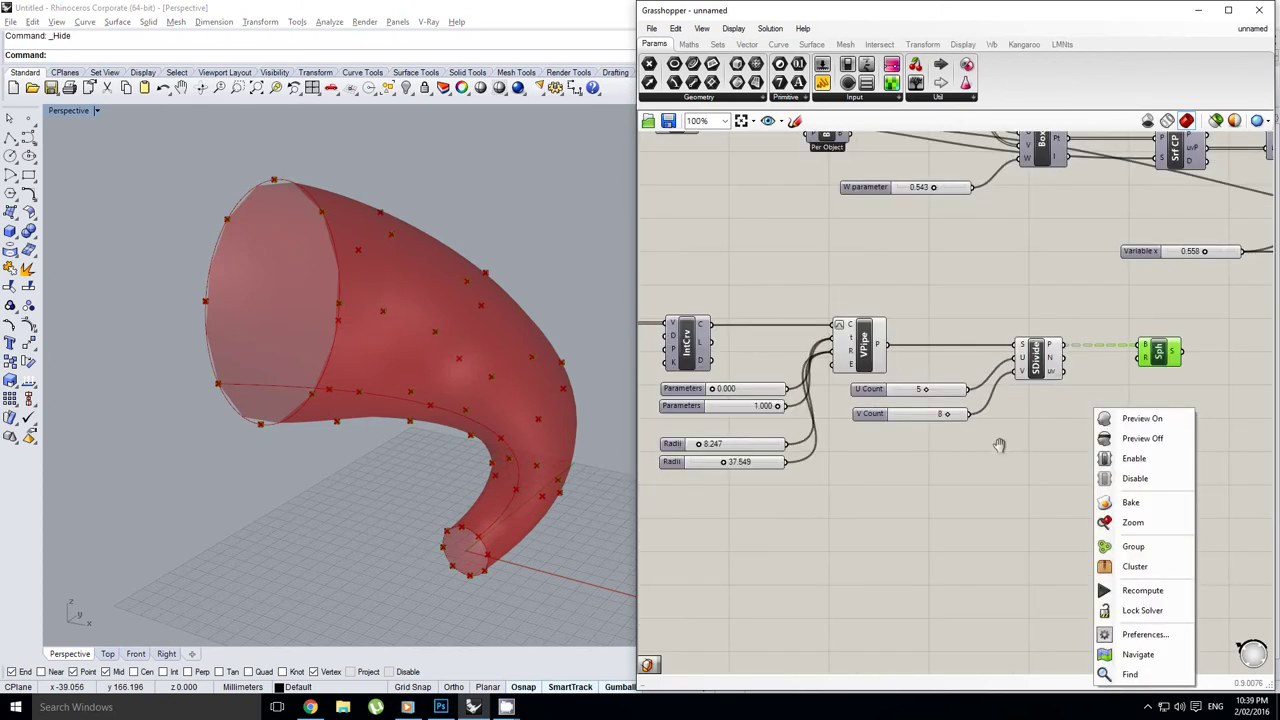
left_click(998, 445)
right_click_drag(998, 445, 838, 441)
left_click(994, 440)
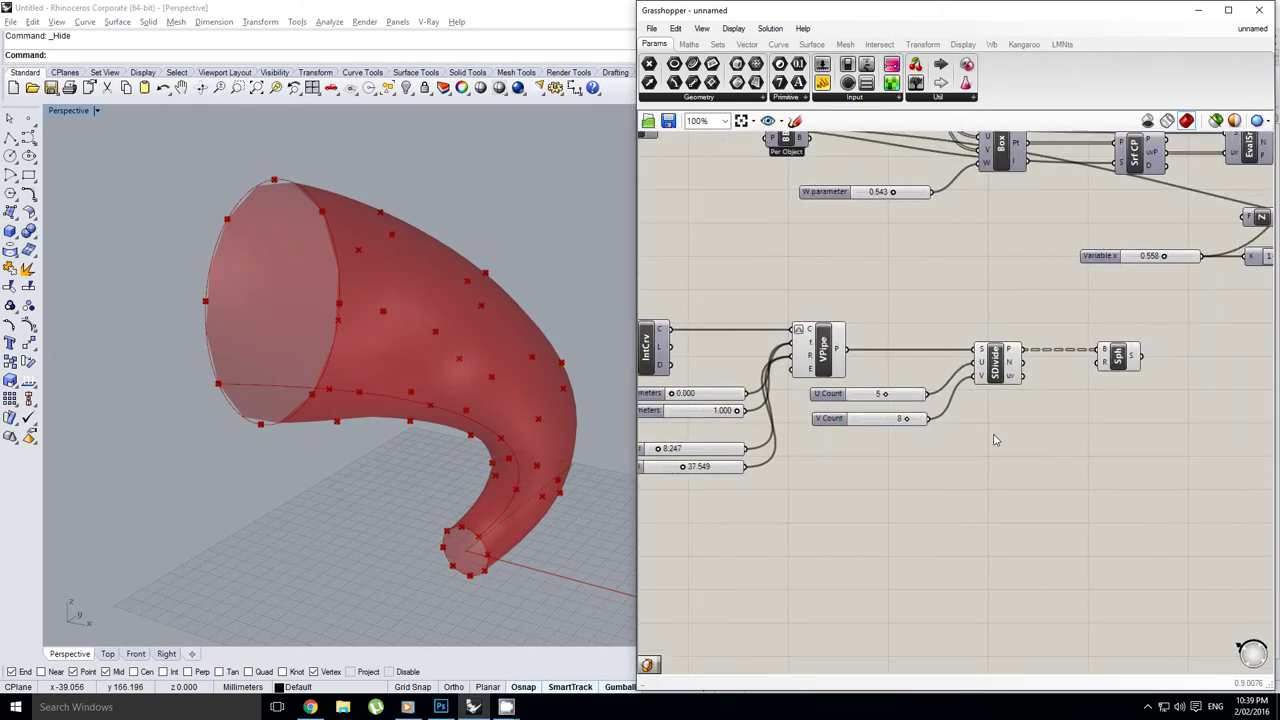
double_click(973, 435)
type("range")
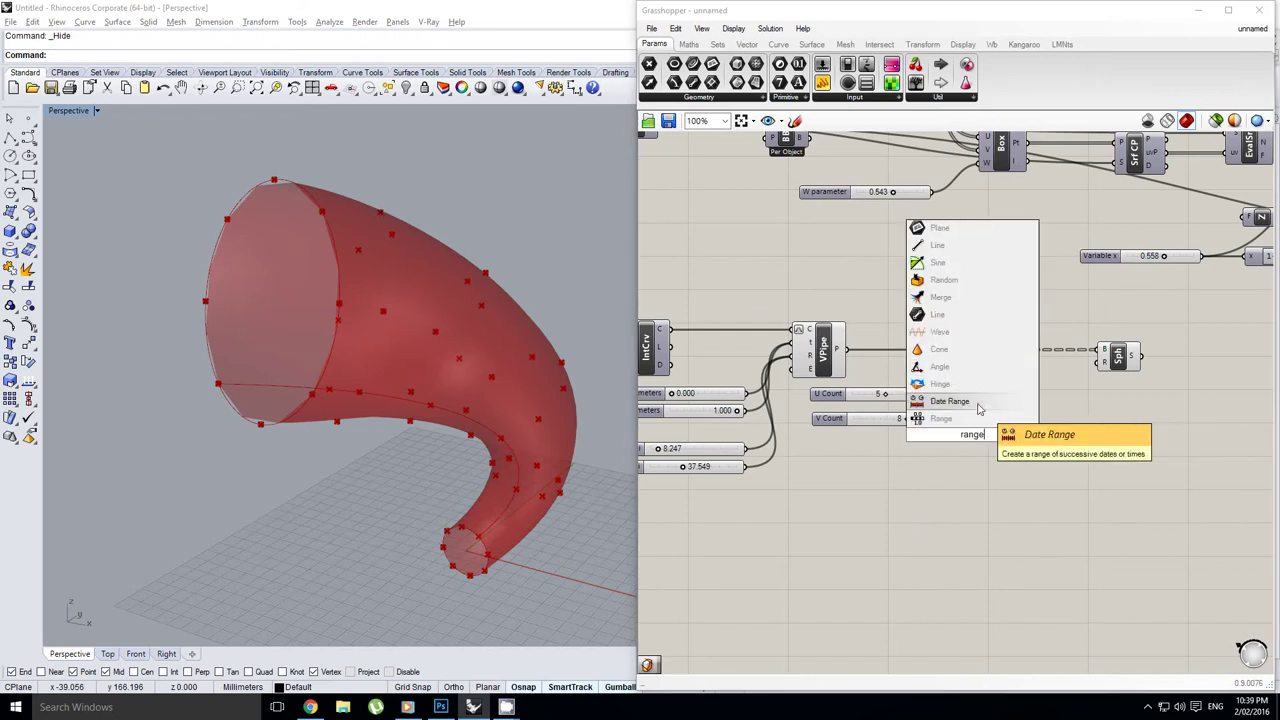
key("Return")
left_click(966, 432)
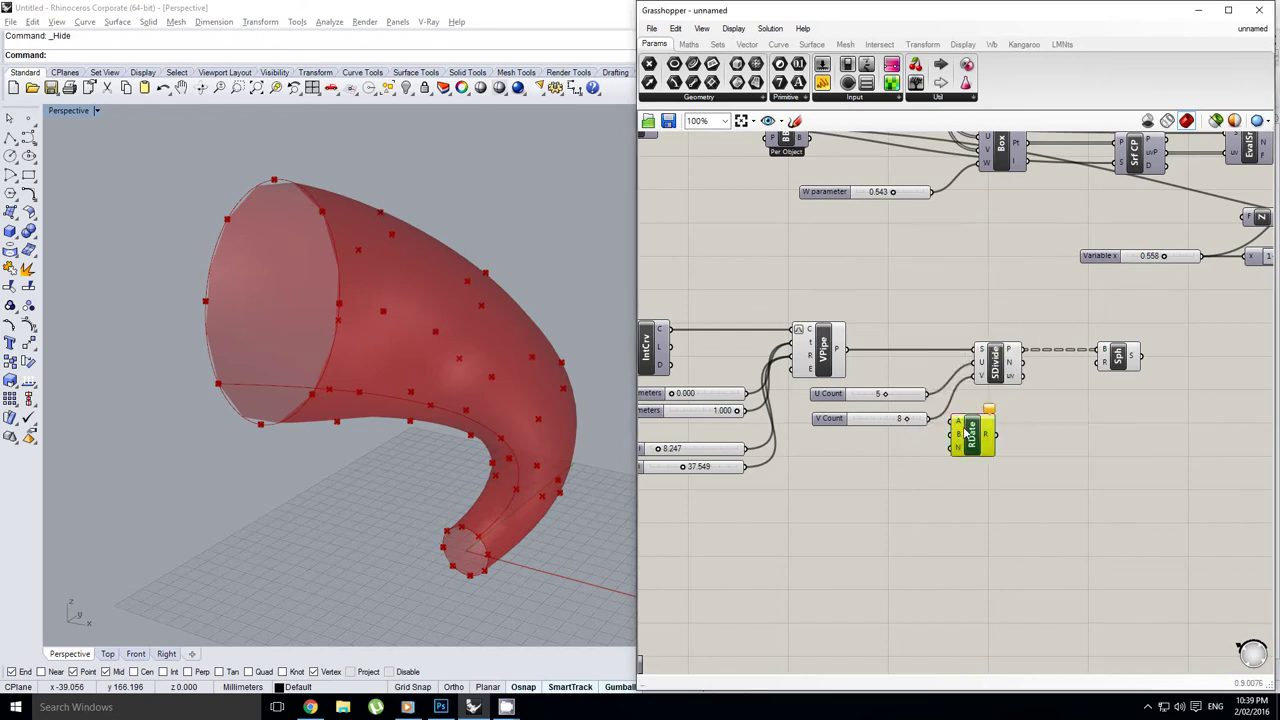
key("Delete")
Step: Add a Range component and position it beneath Divide Surface
double_click(966, 432)
type("range")
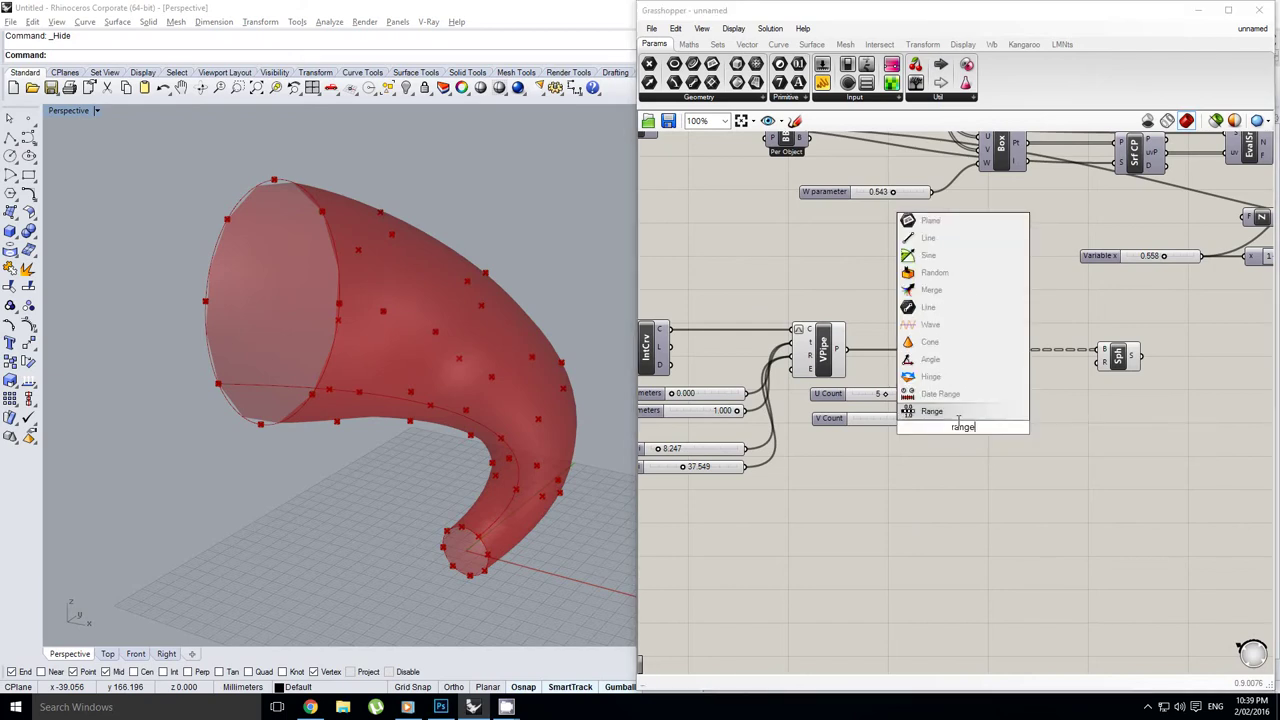
left_click(954, 415)
left_click_drag(962, 428, 981, 438)
Step: Connect the U Count slider to the Range component's N input
scroll(945, 400, "up", 1)
right_click_drag(945, 400, 902, 402)
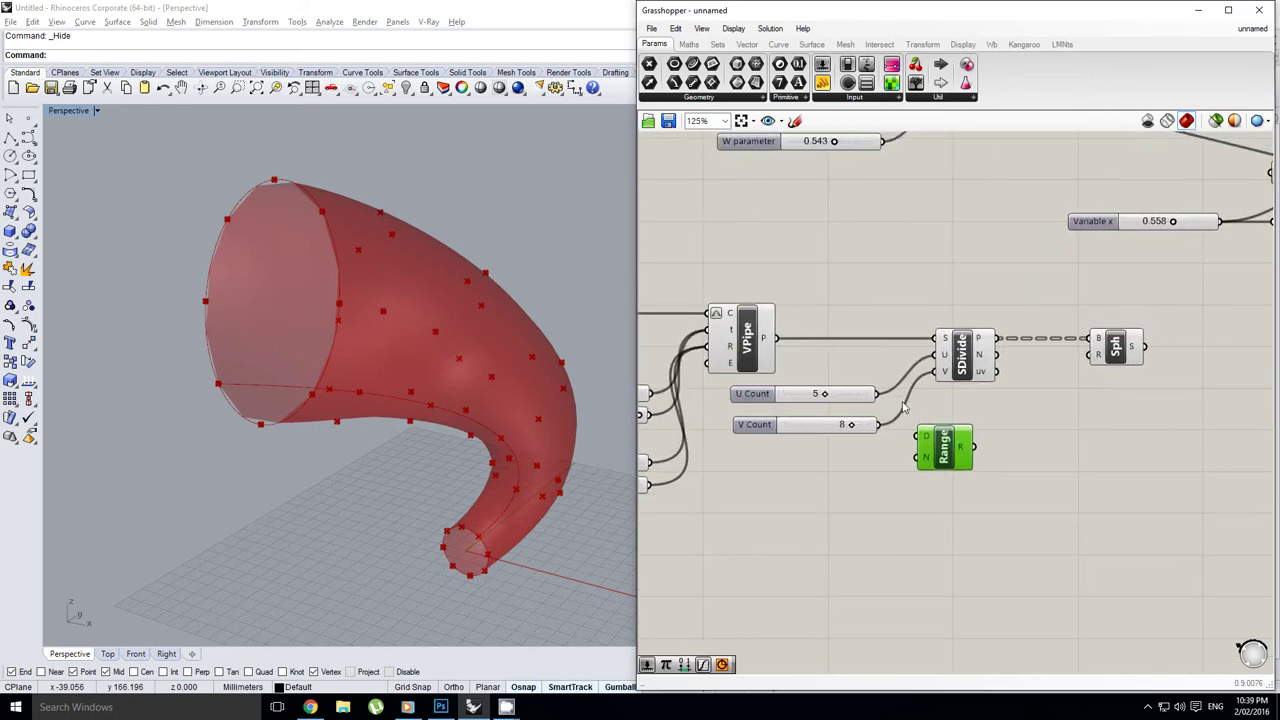
scroll(878, 396, "up", 2)
left_click_drag(876, 394, 1007, 497)
right_click_drag(1044, 488, 1008, 496)
mouse_move(1018, 486)
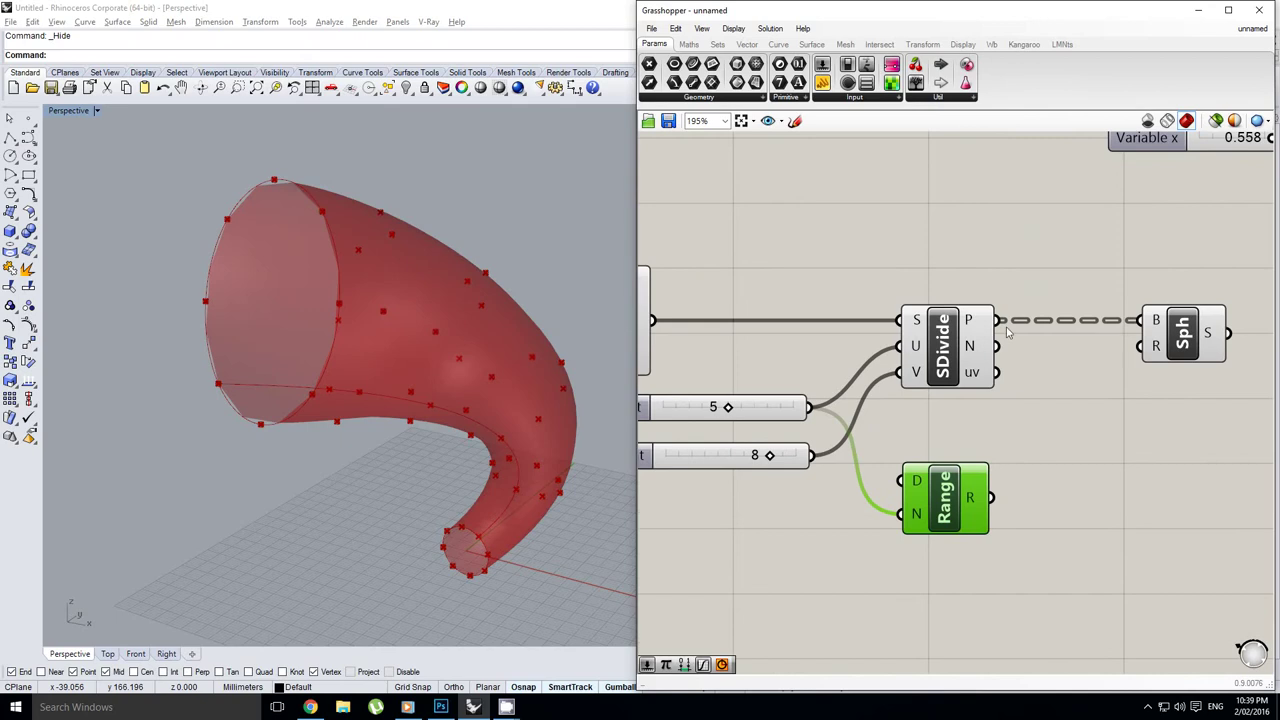
right_click_drag(1012, 307, 978, 340)
scroll(935, 360, "up", 1)
mouse_move(937, 362)
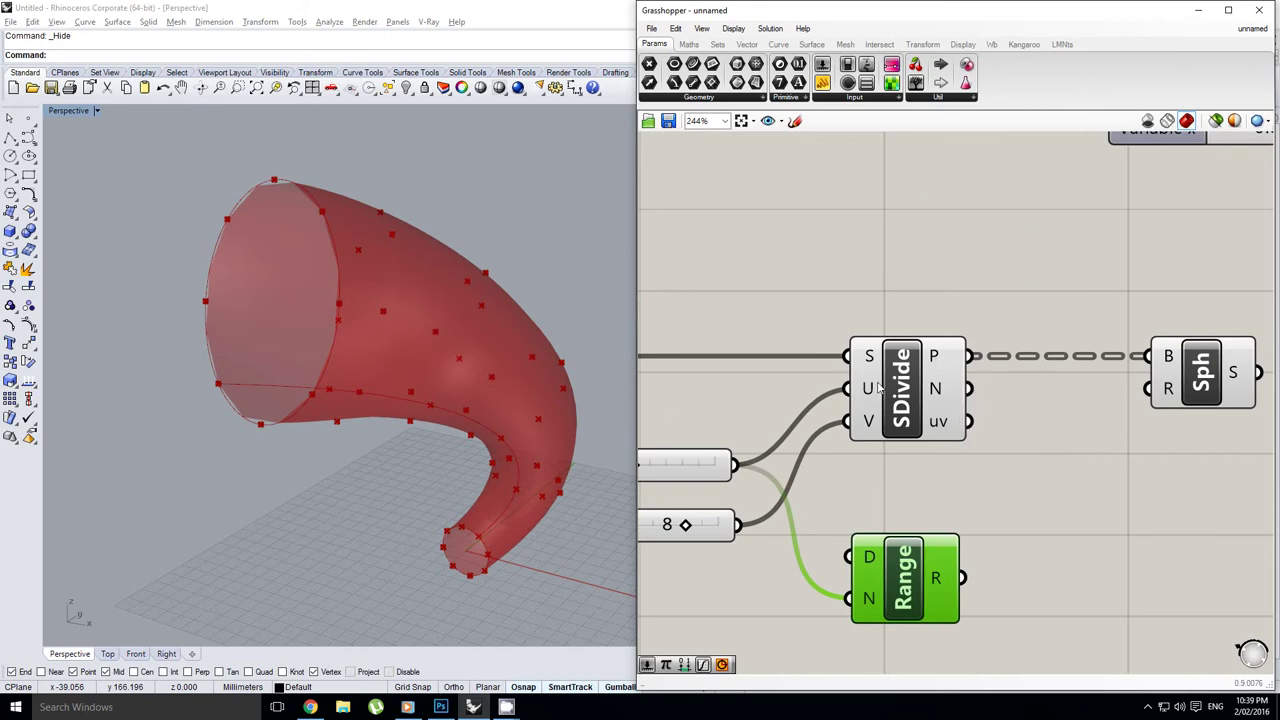
Step: Examine the data tree from Divide Surface's P output and how the U and V Count sliders feed Divide Surface and Range
right_click_drag(938, 362, 1076, 344)
right_click_drag(799, 449, 876, 437)
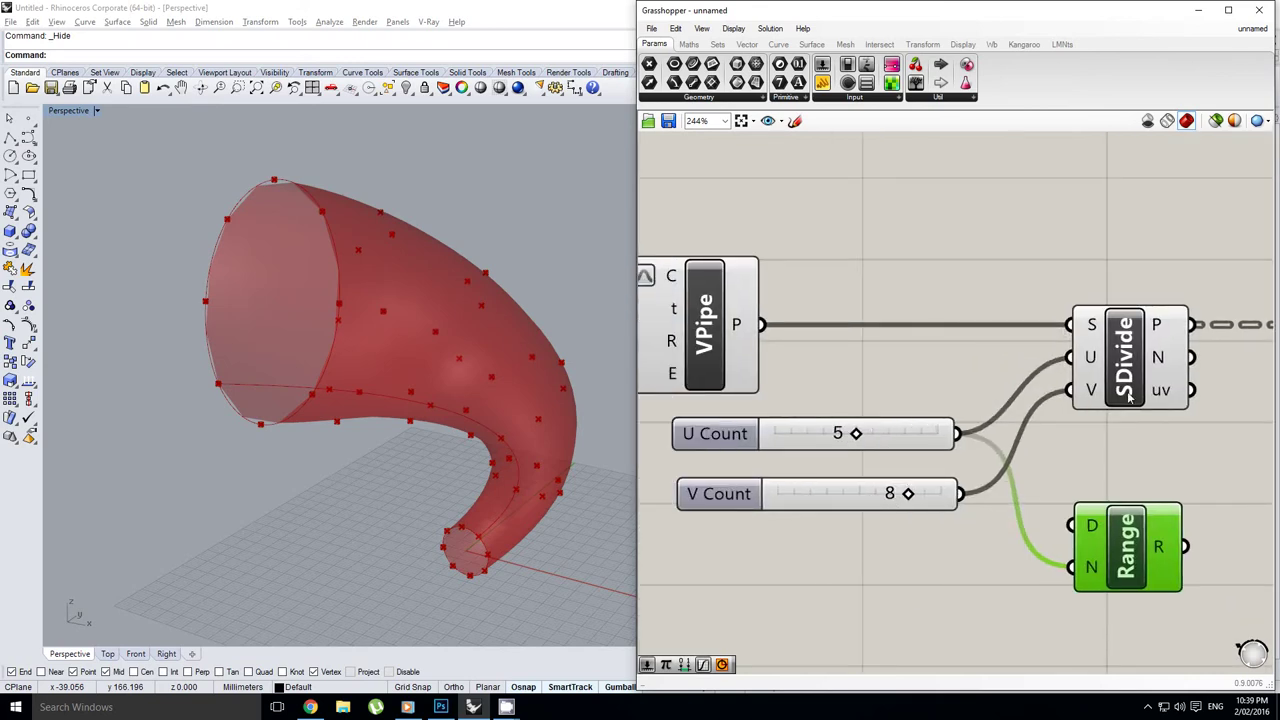
right_click_drag(1130, 395, 925, 405)
mouse_move(960, 335)
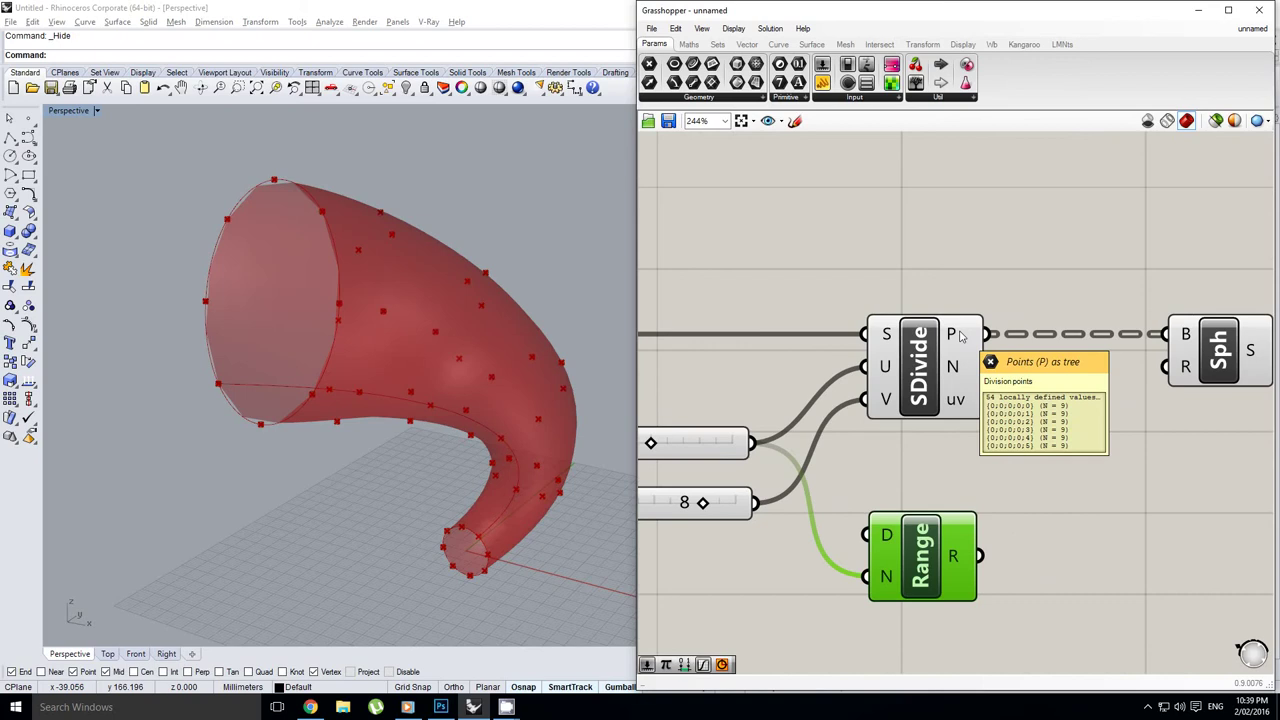
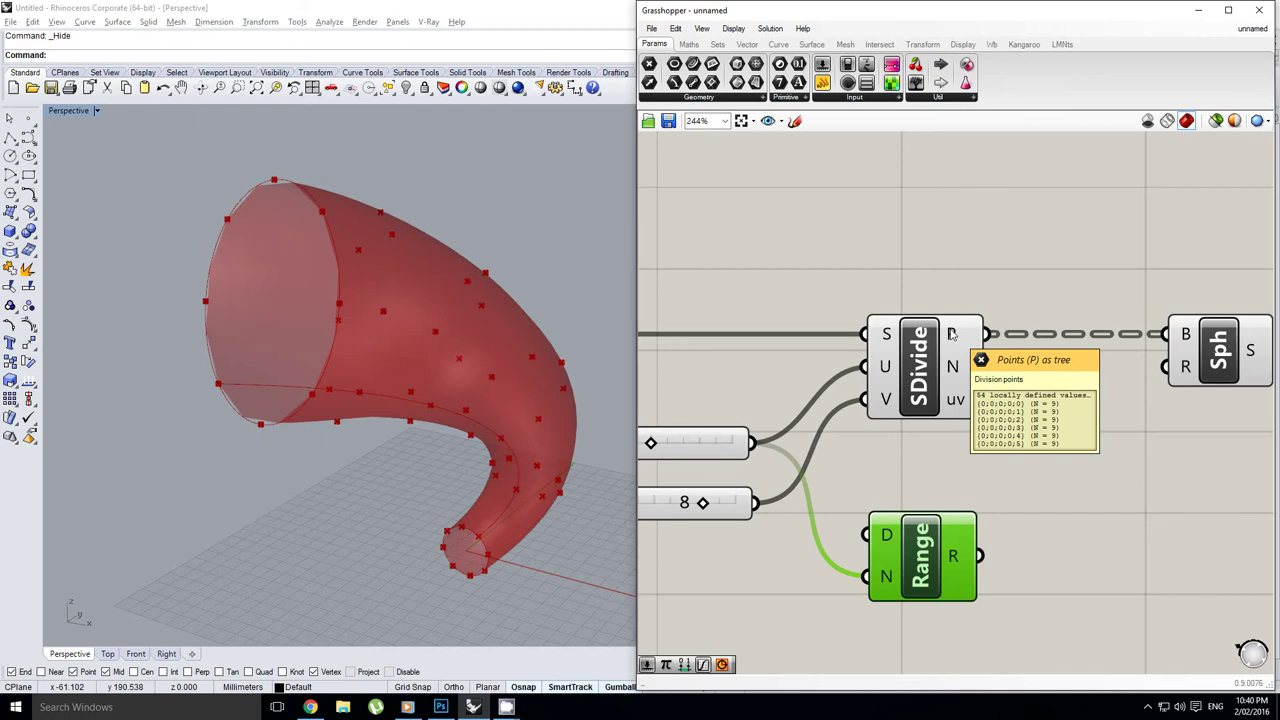
right_click_drag(727, 429, 847, 426)
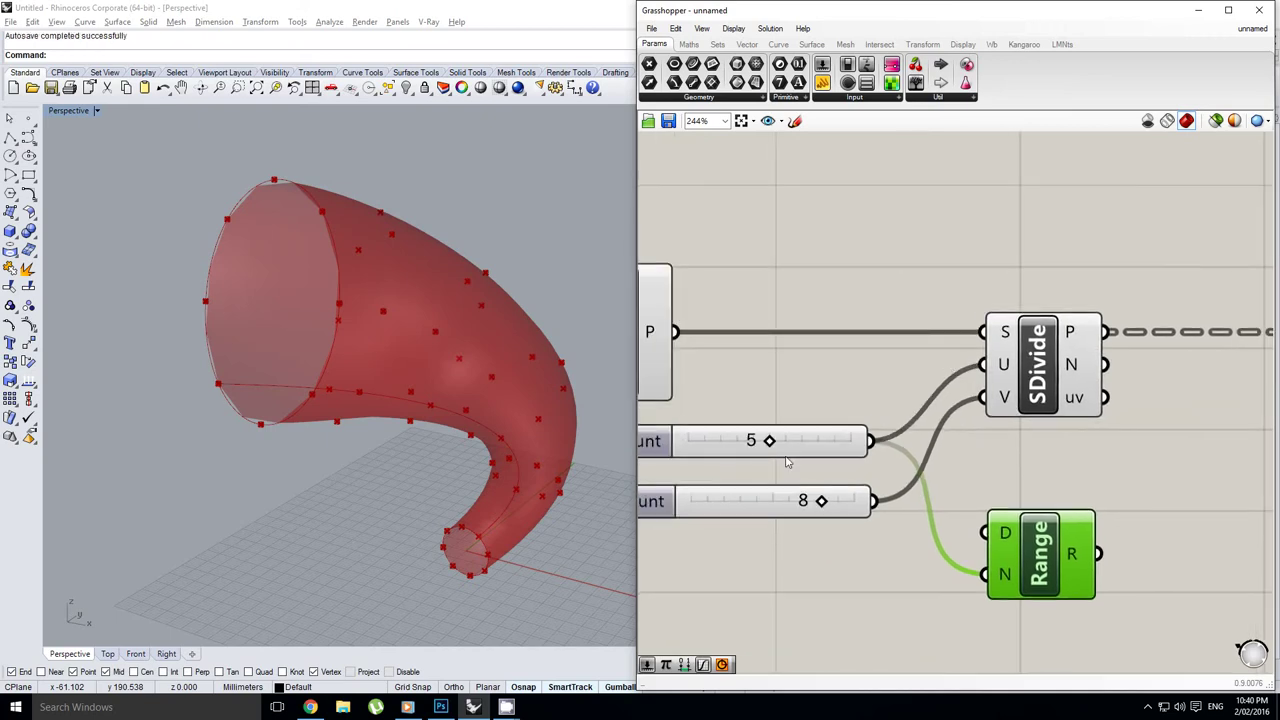
right_click_drag(787, 459, 852, 432)
scroll(1032, 508, "down", 2)
right_click_drag(1070, 505, 993, 496)
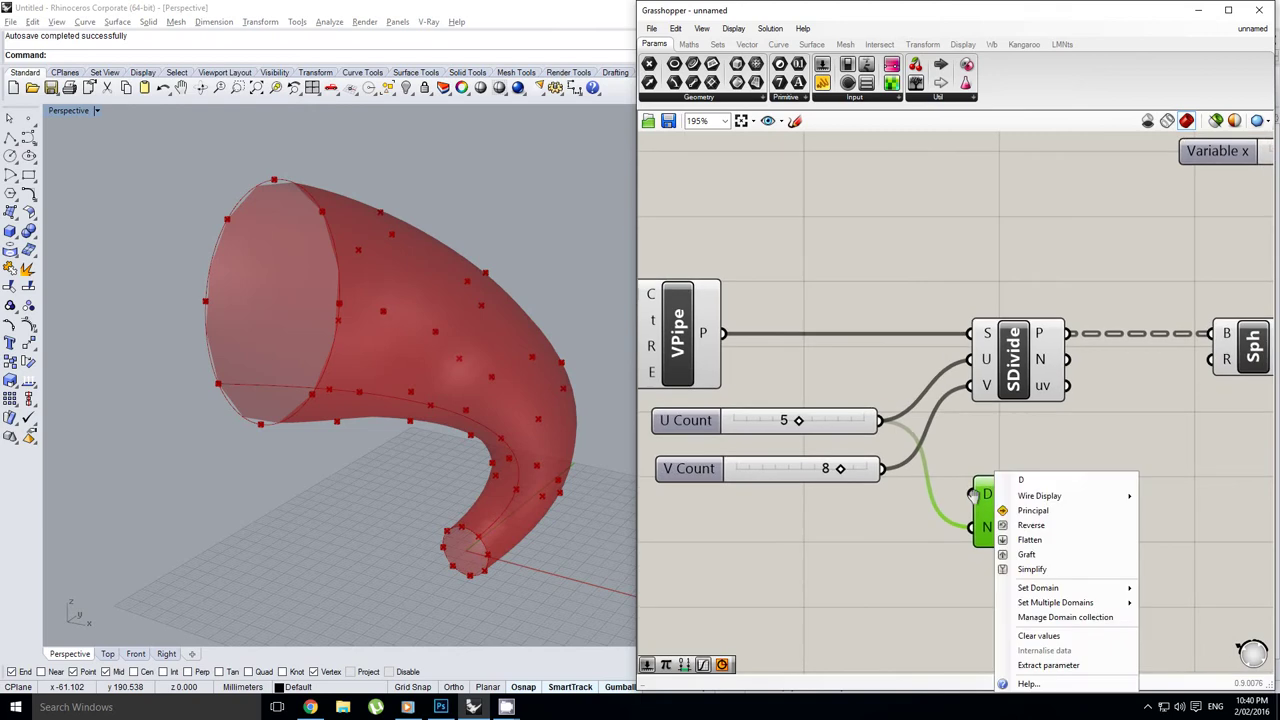
left_click(1000, 440)
mouse_move(1024, 450)
right_mouse_down()
mouse_move(931, 440)
mouse_move(1020, 446)
right_mouse_up()
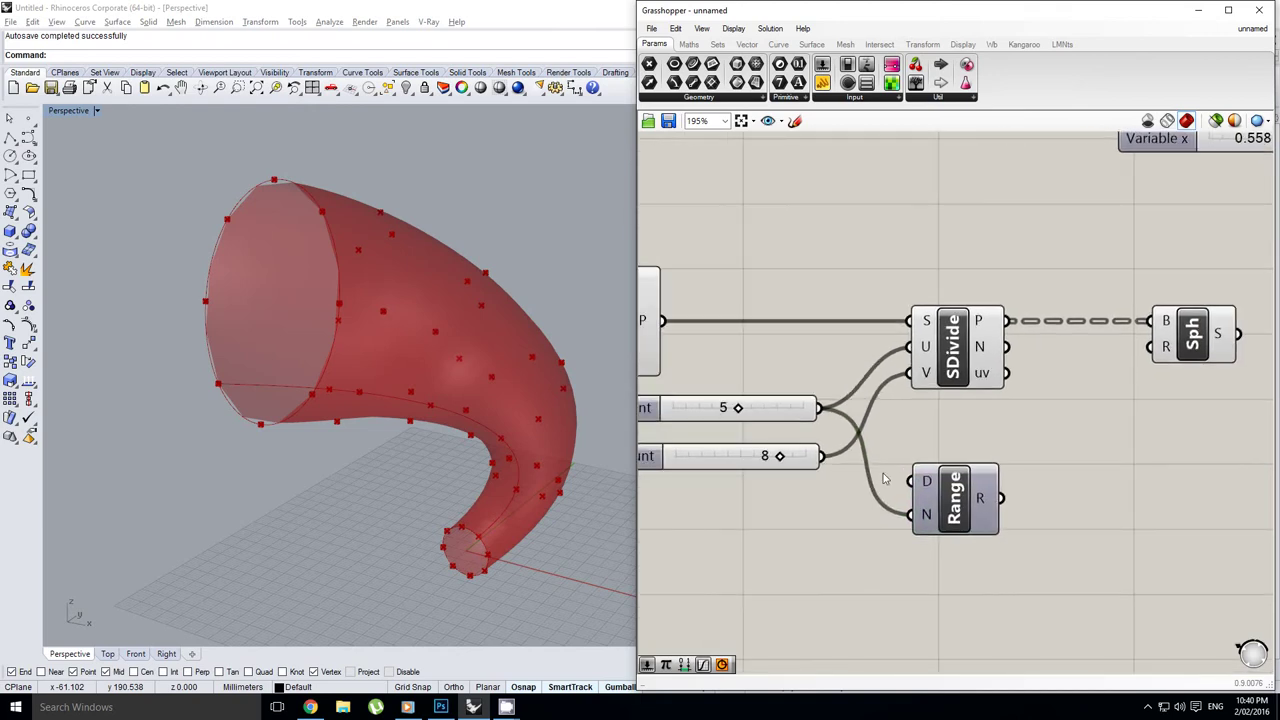
Step: Add a Construct Domain component beneath the V Count slider and connect its output to the Range component's D input
right_click_drag(839, 459, 982, 416)
double_click(868, 520)
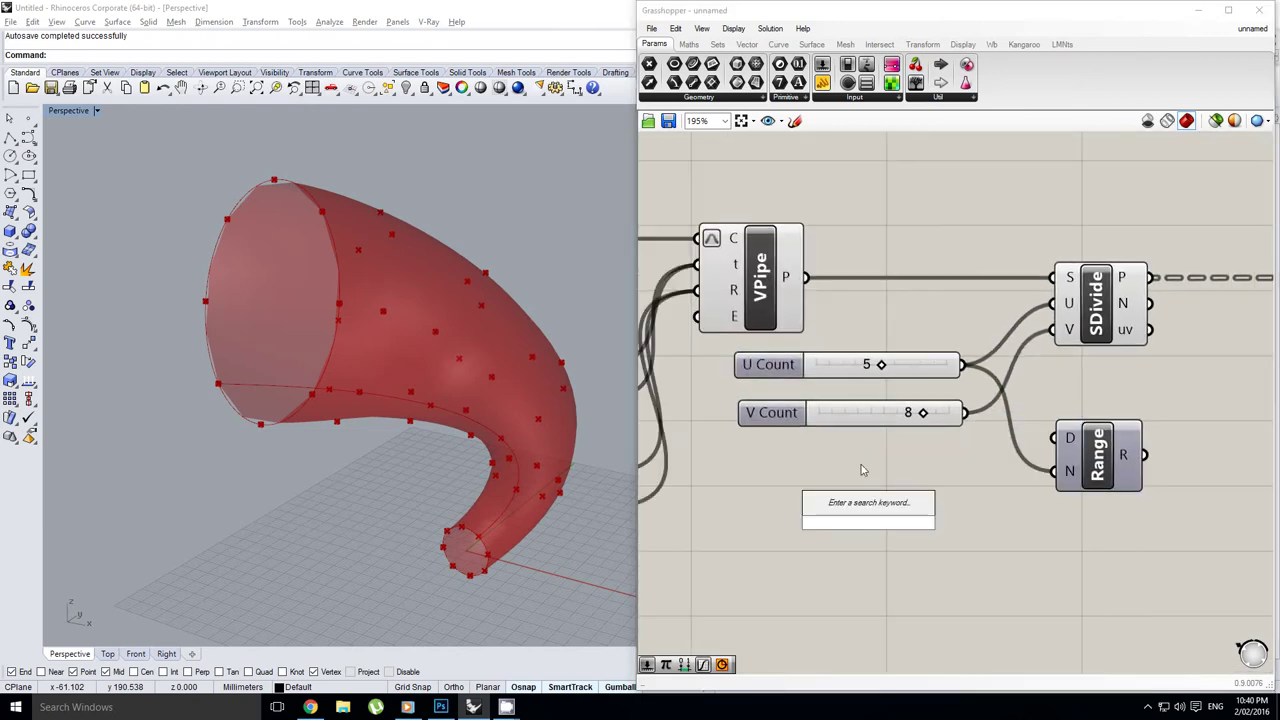
type("con s")
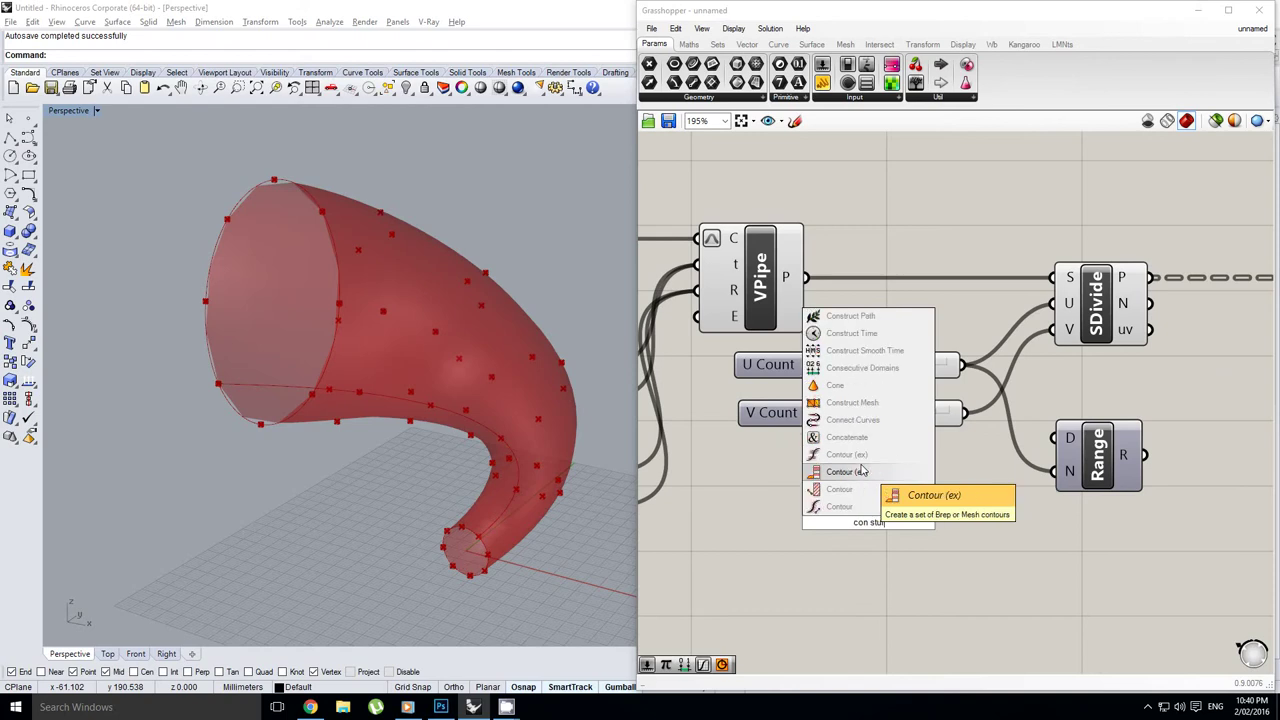
type("truct dom")
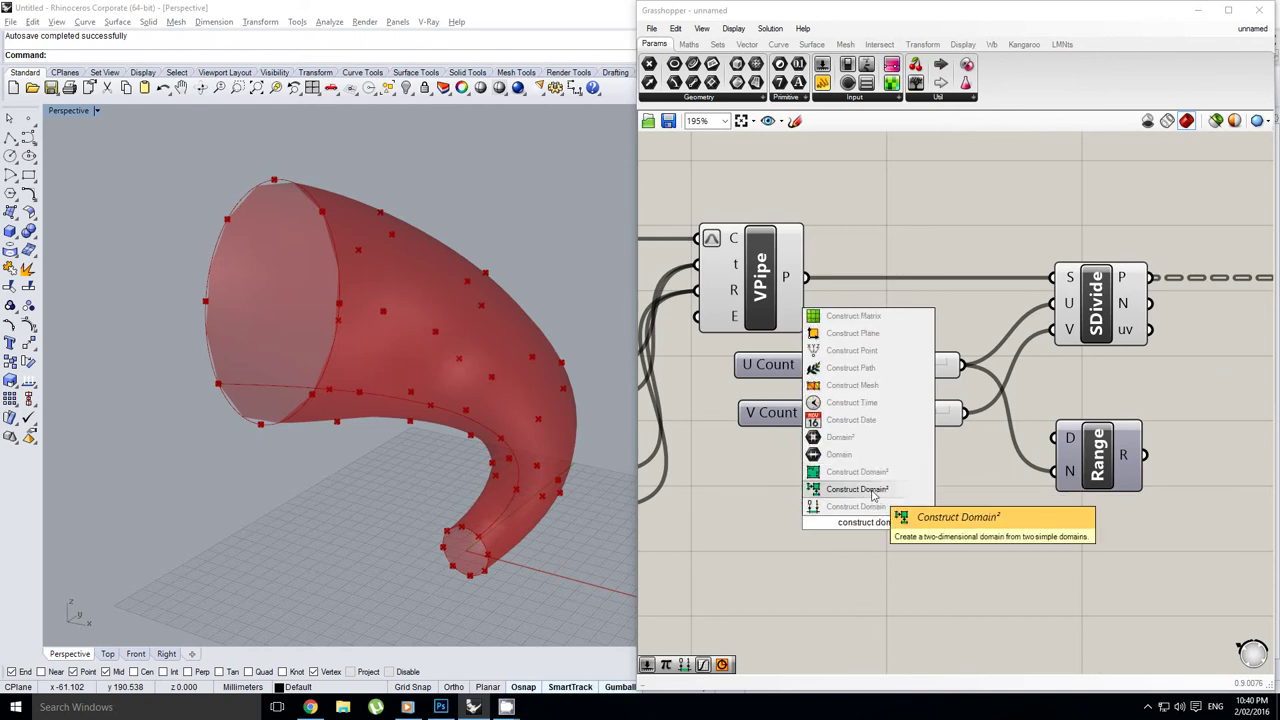
left_click(858, 489)
left_click_drag(911, 520, 1057, 438)
Step: Add a number slider near the Construct Domain component and set its maximum to 10
right_click_drag(870, 487, 1019, 459)
scroll(1019, 459, "down", 1)
left_click_drag(822, 80, 886, 527)
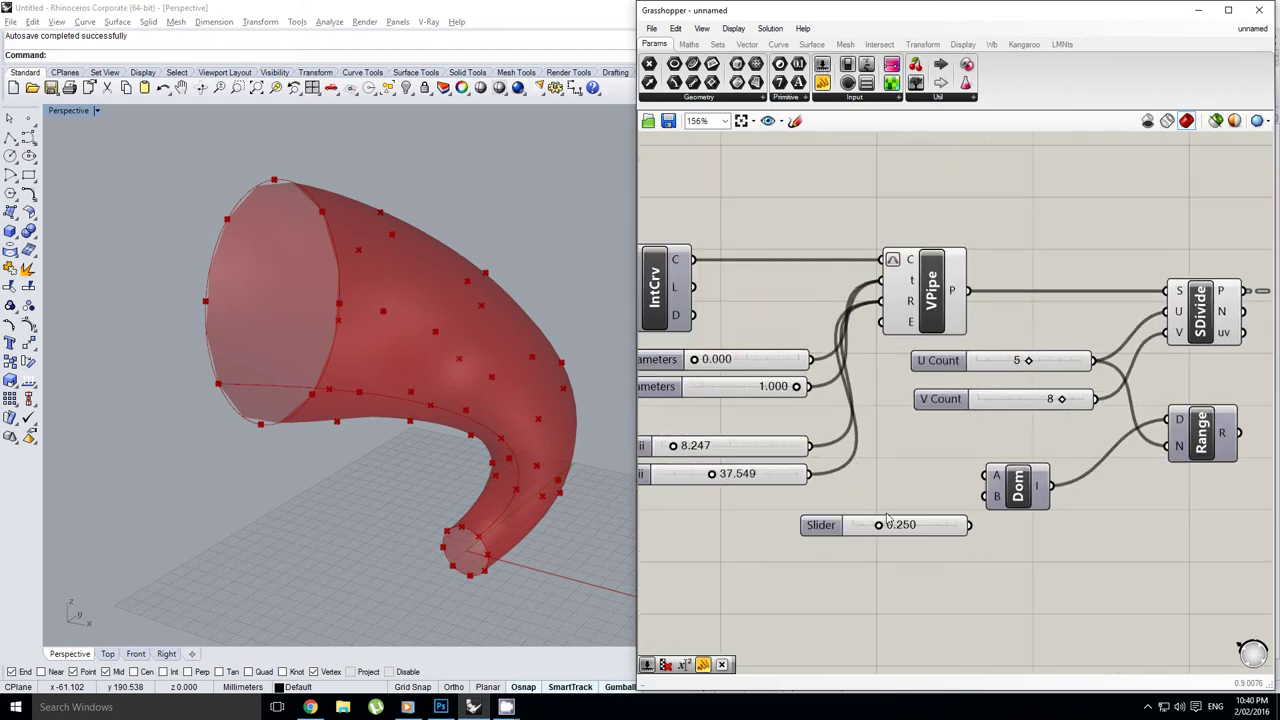
double_click(830, 537)
double_click(836, 568)
type("10")
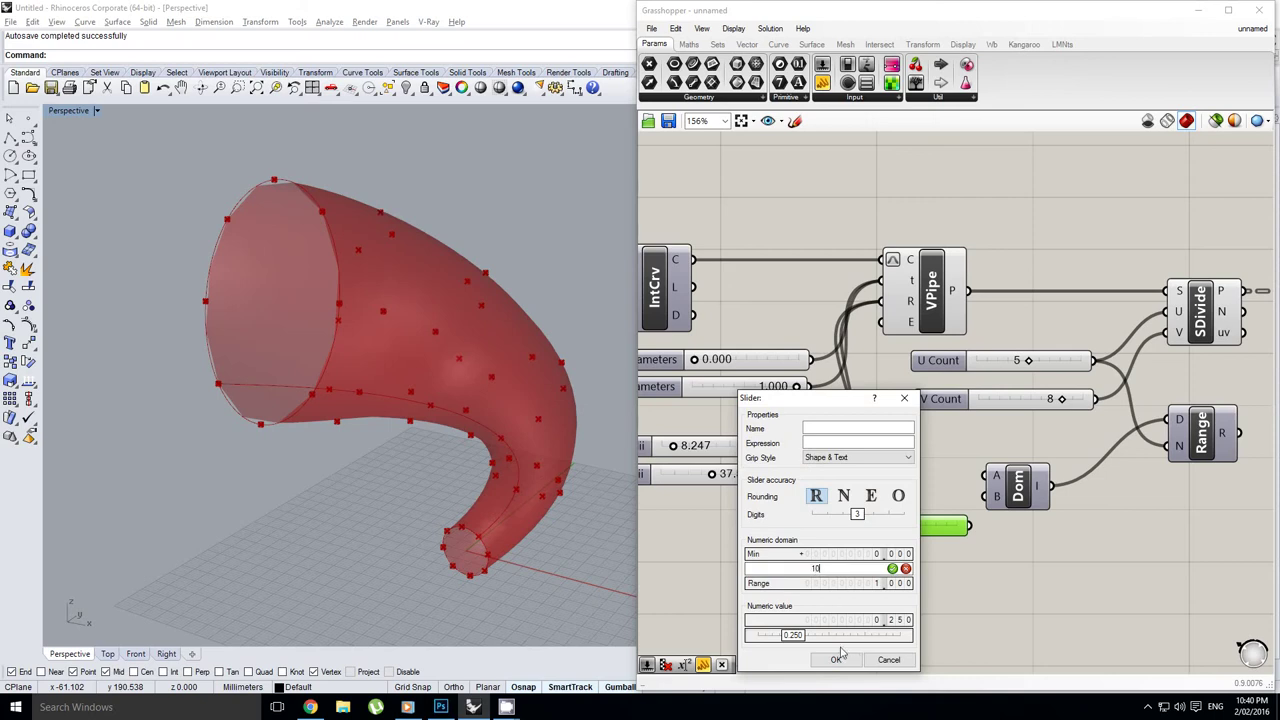
left_click(844, 657)
Step: Duplicate the new slider and connect the two sliders to Construct Domain's A and B inputs
left_click_drag(926, 531, 985, 476, "alt")
left_click_drag(960, 566, 984, 498)
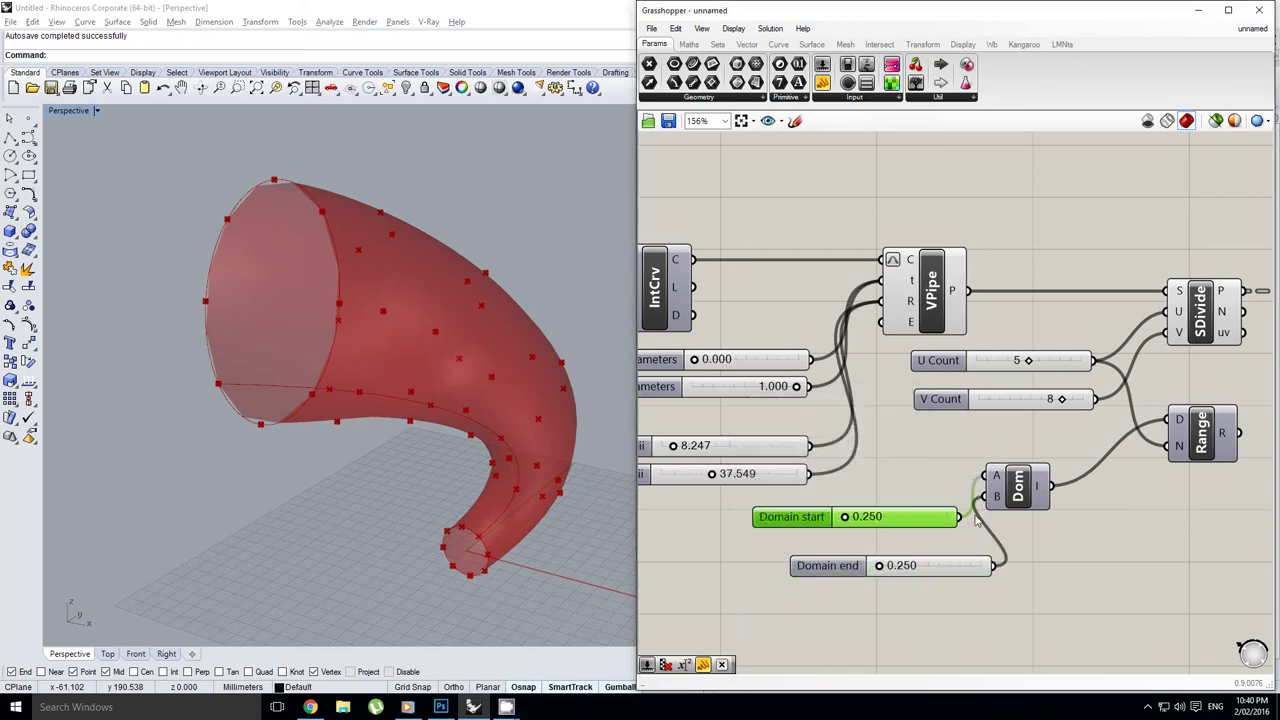
Step: Set the Domain start slider to 2.426 and the Domain end slider to 6.586, tidying their placement below the Radii sliders
left_click_drag(846, 517, 867, 517)
left_click(887, 567)
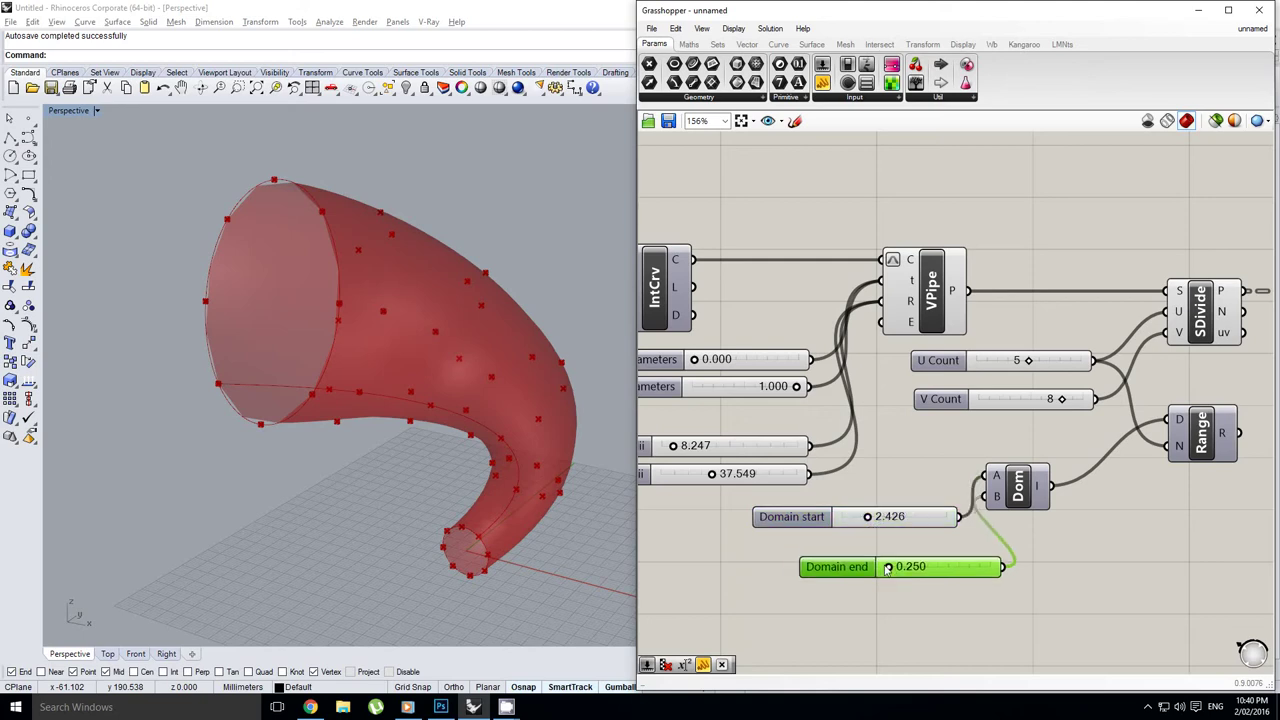
left_click_drag(887, 568, 919, 568)
left_click_drag(974, 607, 868, 529)
left_click(892, 556)
mouse_move(912, 578)
left_mouse_down()
mouse_move(874, 575)
mouse_move(890, 578)
left_mouse_up()
Step: Connect the Range component's R output to the Sphere component's R input
scroll(1110, 470, "down", 2)
right_click_drag(1149, 445, 1043, 462)
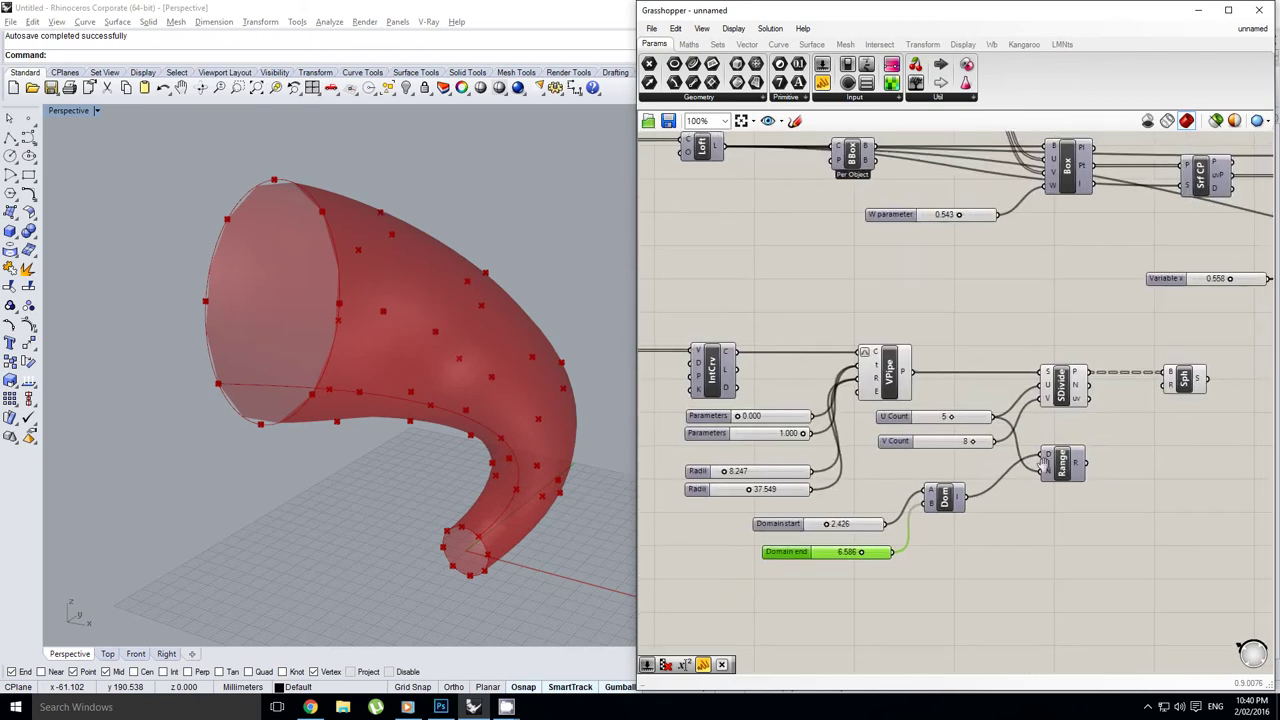
scroll(1043, 460, "up", 3)
left_click_drag(993, 476, 1107, 354)
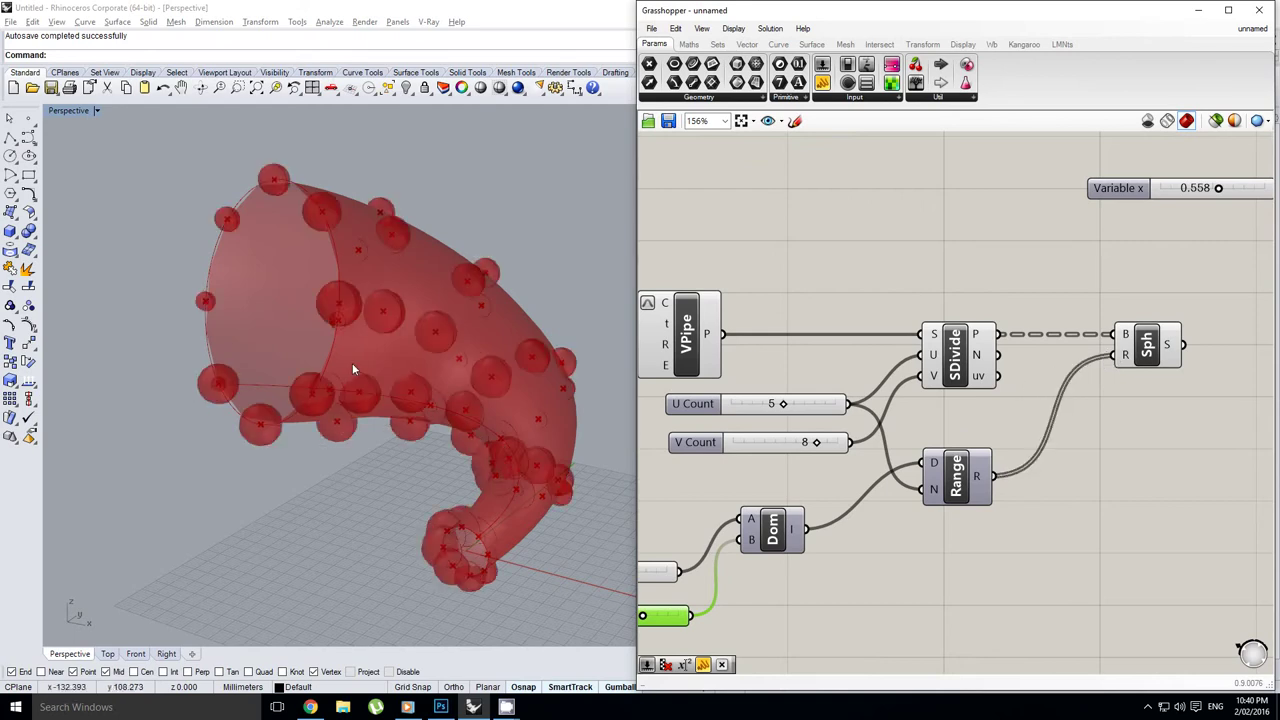
Step: Graft the Sphere component's R input
right_click_drag(353, 365, 290, 320)
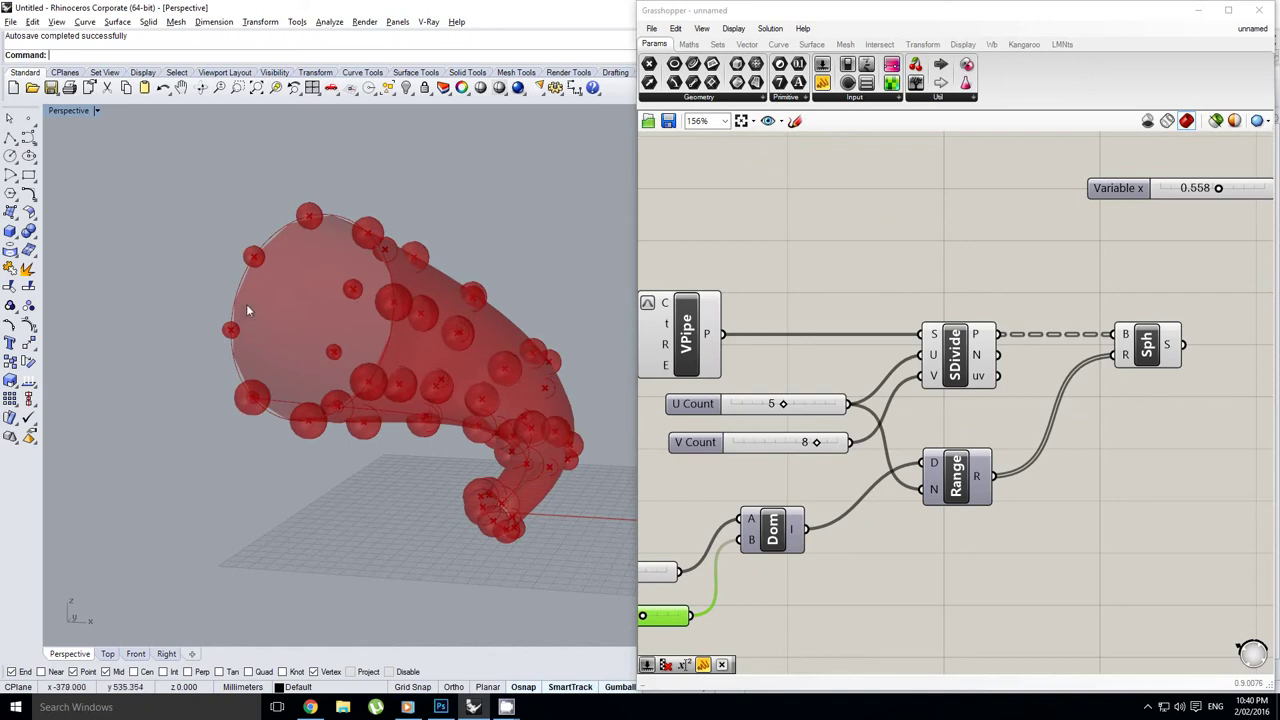
right_click_drag(313, 246, 305, 283)
right_click_drag(1202, 359, 1145, 377)
scroll(1145, 376, "up", 2)
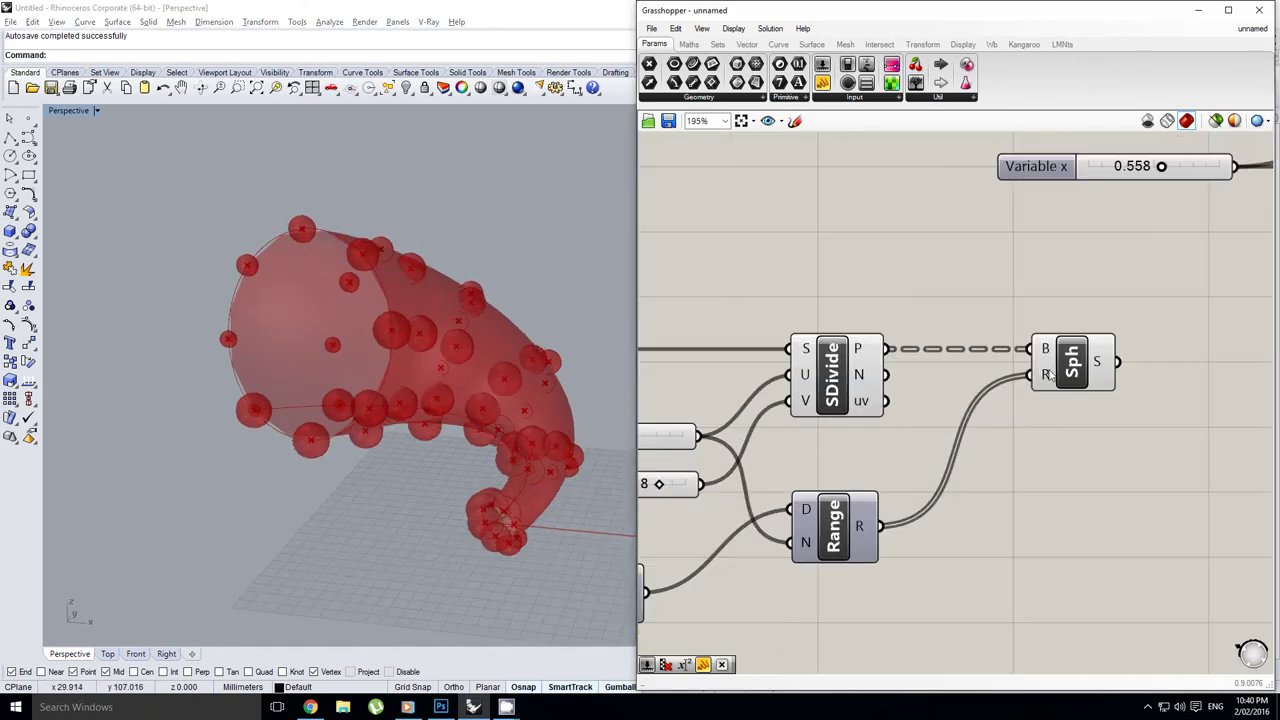
right_click(1046, 375)
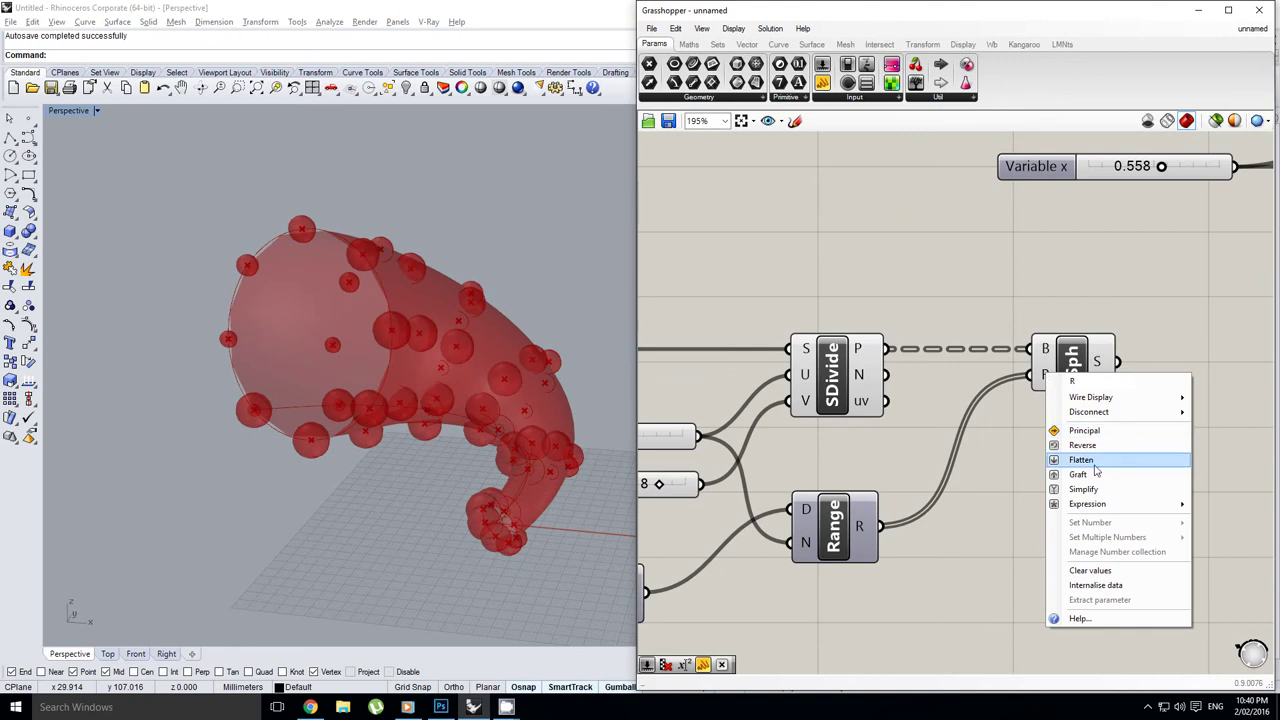
left_click(1078, 488)
Step: Add a Param Viewer near the Sphere component and connect Divide Surface's P output to it
right_click_drag(1012, 306, 988, 288)
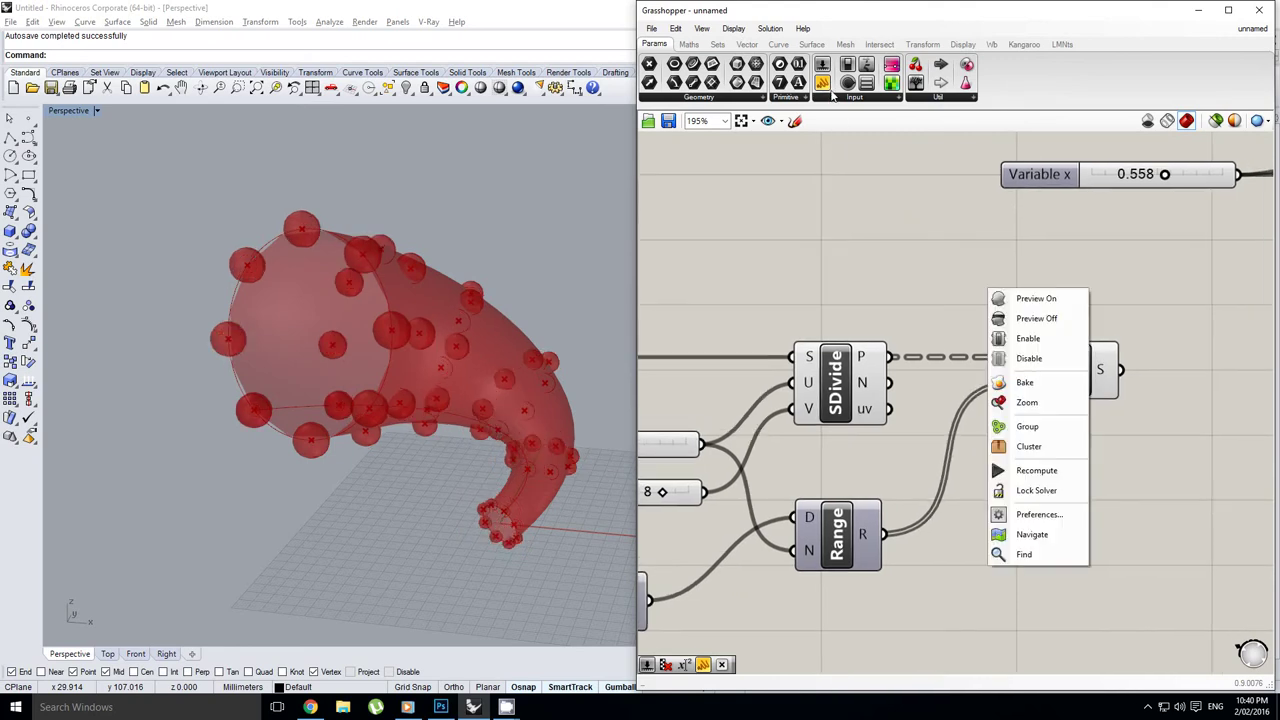
left_click(918, 87)
left_click(1070, 290)
left_click(1072, 291)
scroll(1070, 292, "down", 3)
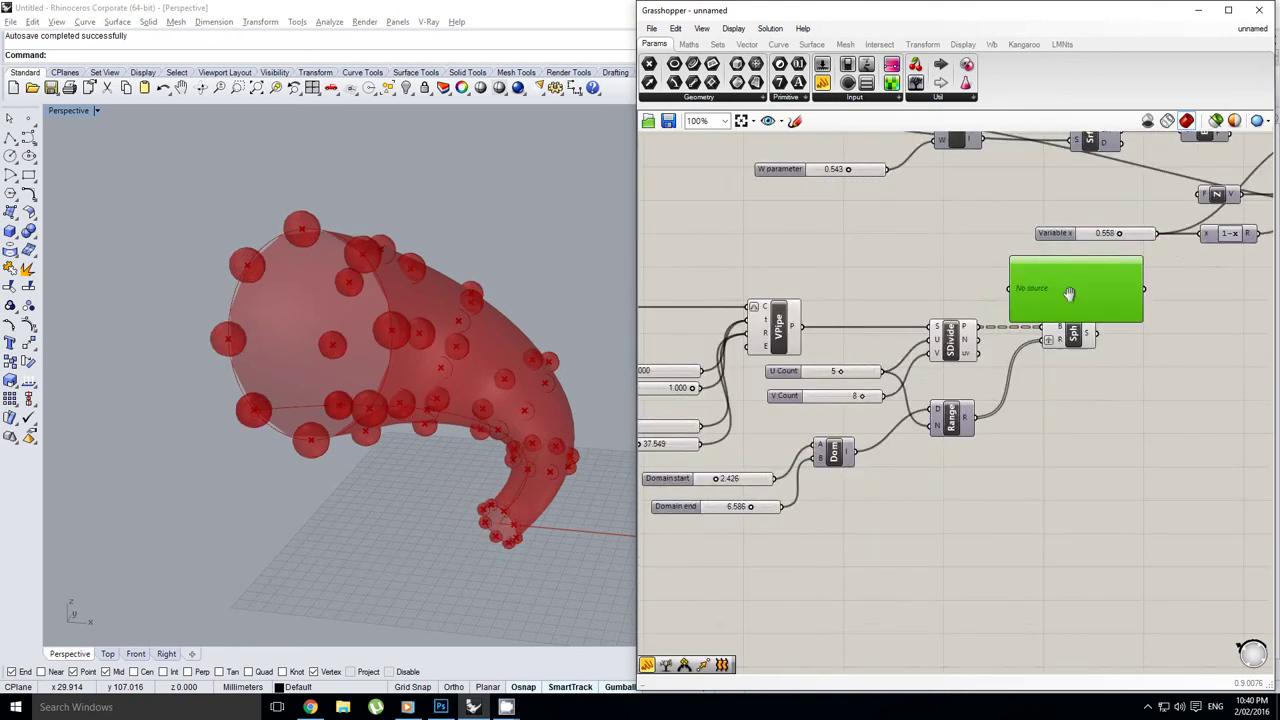
right_click_drag(1069, 293, 1032, 323)
left_click_drag(1025, 323, 1034, 309)
scroll(1020, 318, "up", 1)
left_click_drag(917, 369, 964, 307)
scroll(1030, 307, "up", 1)
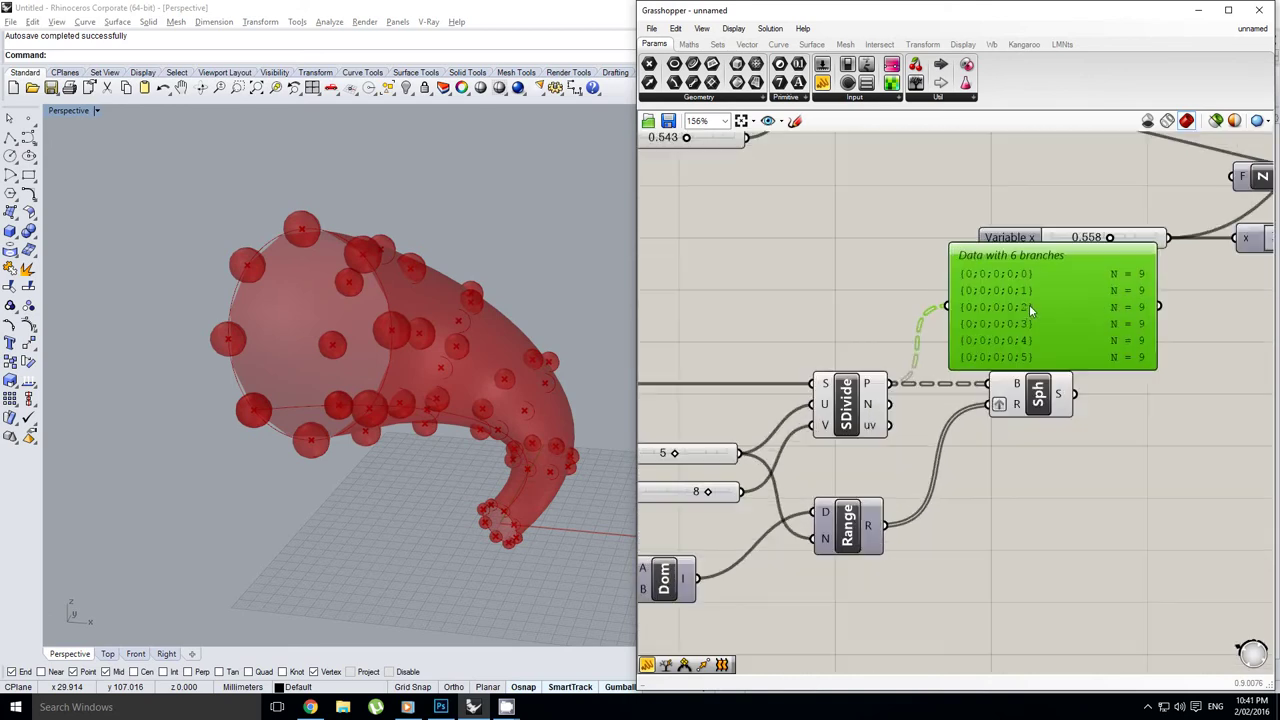
Step: Move the Param Viewer beneath the Sphere component and place a copy below it fed by the Range component's R output
left_click_drag(1054, 322, 1112, 536)
right_click_drag(1111, 536, 1081, 369)
left_click(1048, 309)
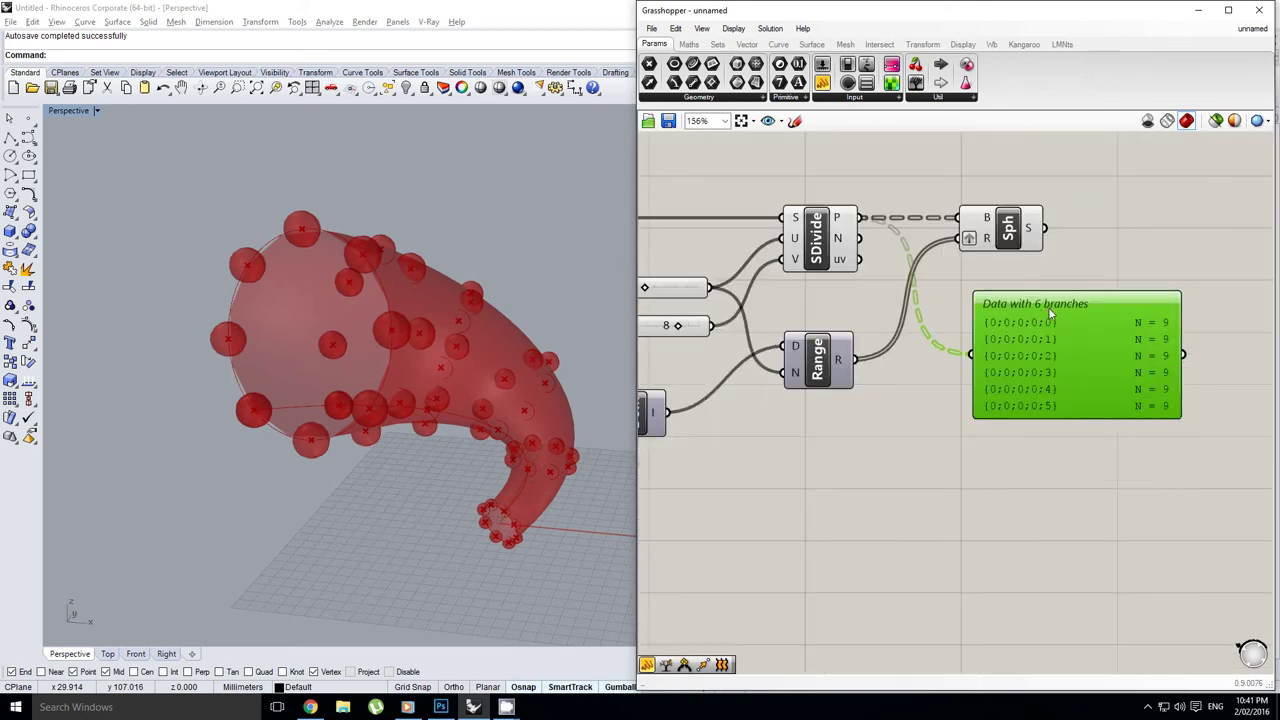
left_click_drag(1112, 350, 1111, 513, "alt")
left_click_drag(856, 360, 972, 505)
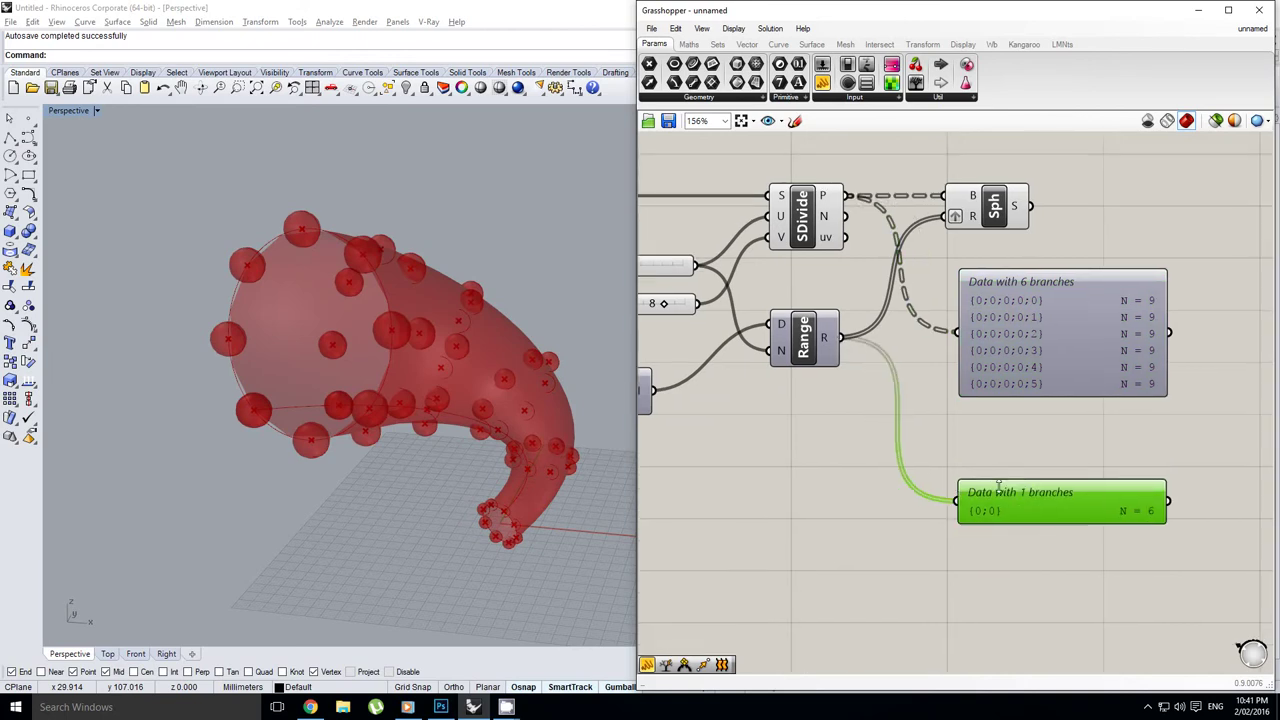
Step: Graft the Range component's R output
scroll(1041, 512, "up", 1)
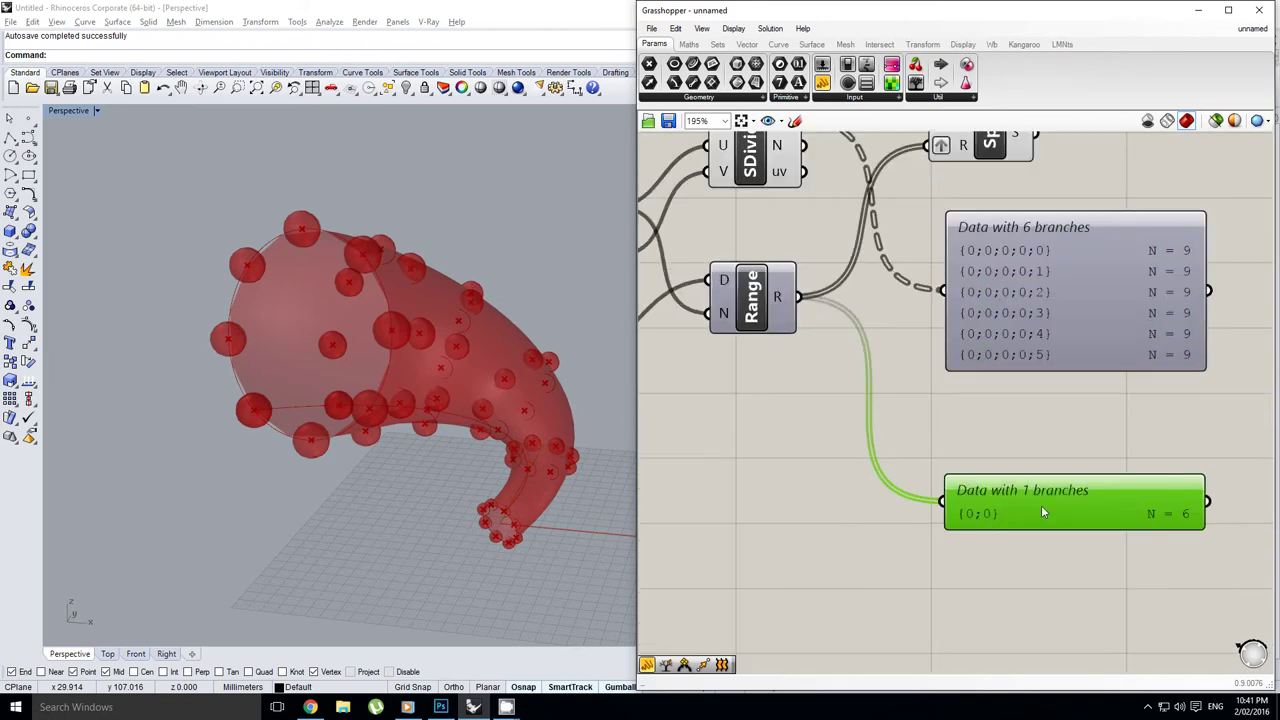
right_click(781, 308)
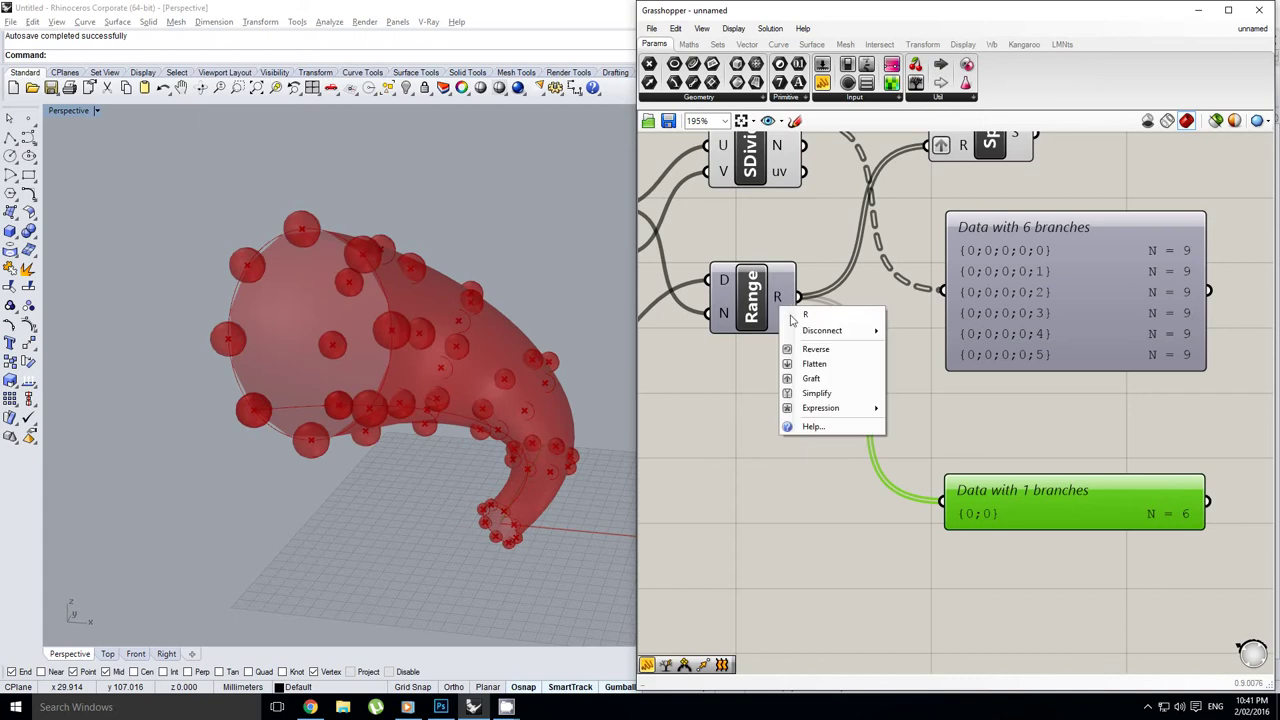
left_click(815, 383)
Step: Enlarge the lower Param Viewer so it lists every branch of the Range output
right_click(1042, 480)
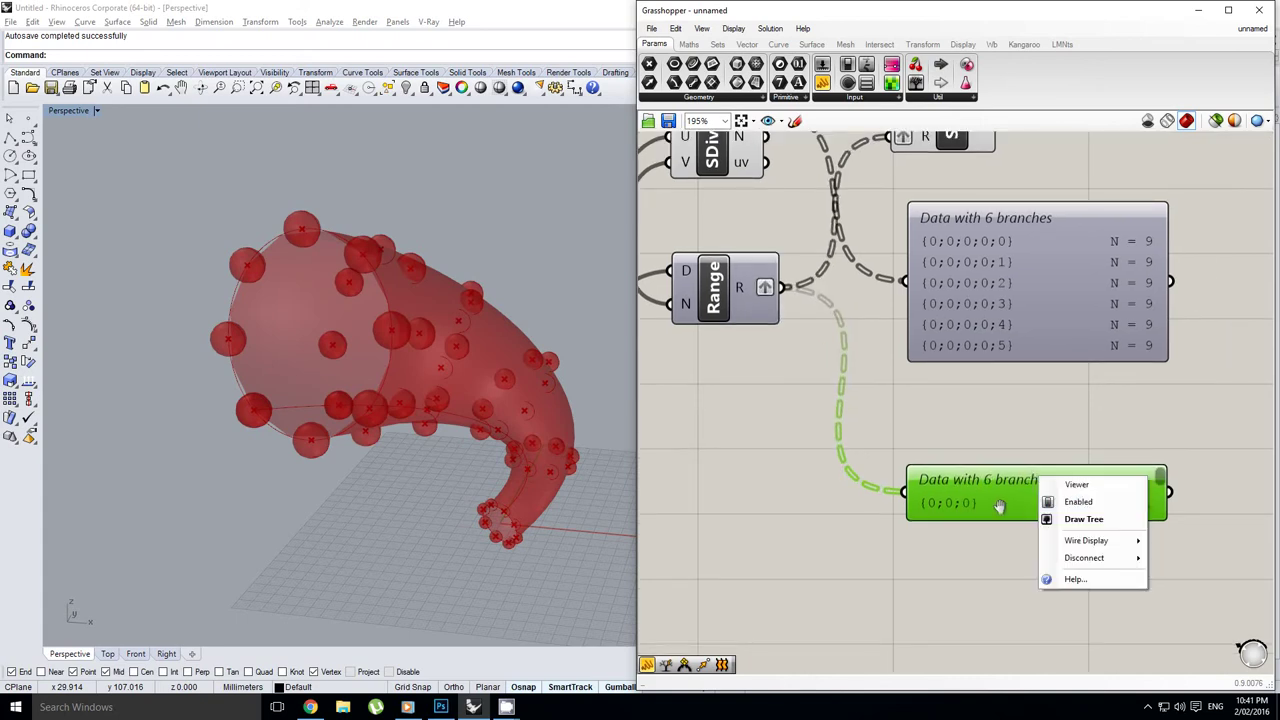
left_click(1000, 506)
left_click_drag(1004, 519, 1005, 652)
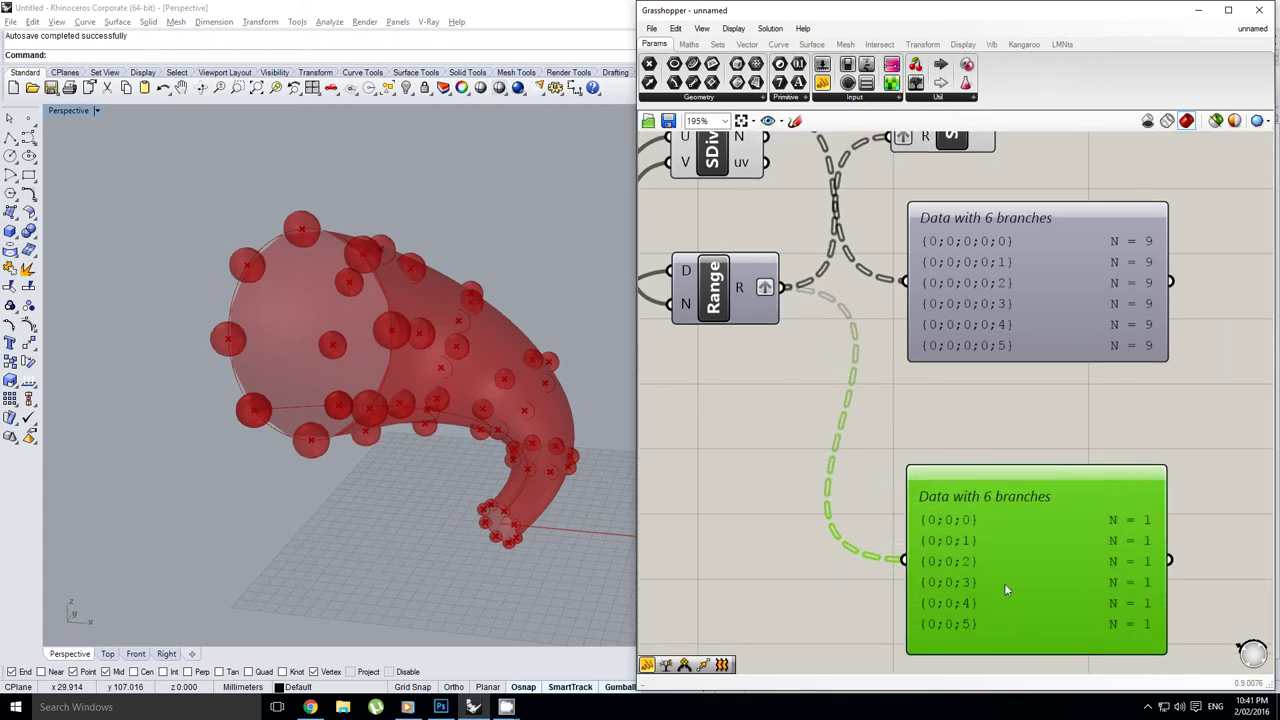
Step: Compare the branch structures in the two Param Viewers and examine the sphere sizes along the pipe in the Perspective view
scroll(1062, 522, "down", 1)
mouse_move(1044, 537)
right_mouse_down()
mouse_move(1045, 549)
mouse_move(1020, 535)
right_mouse_up()
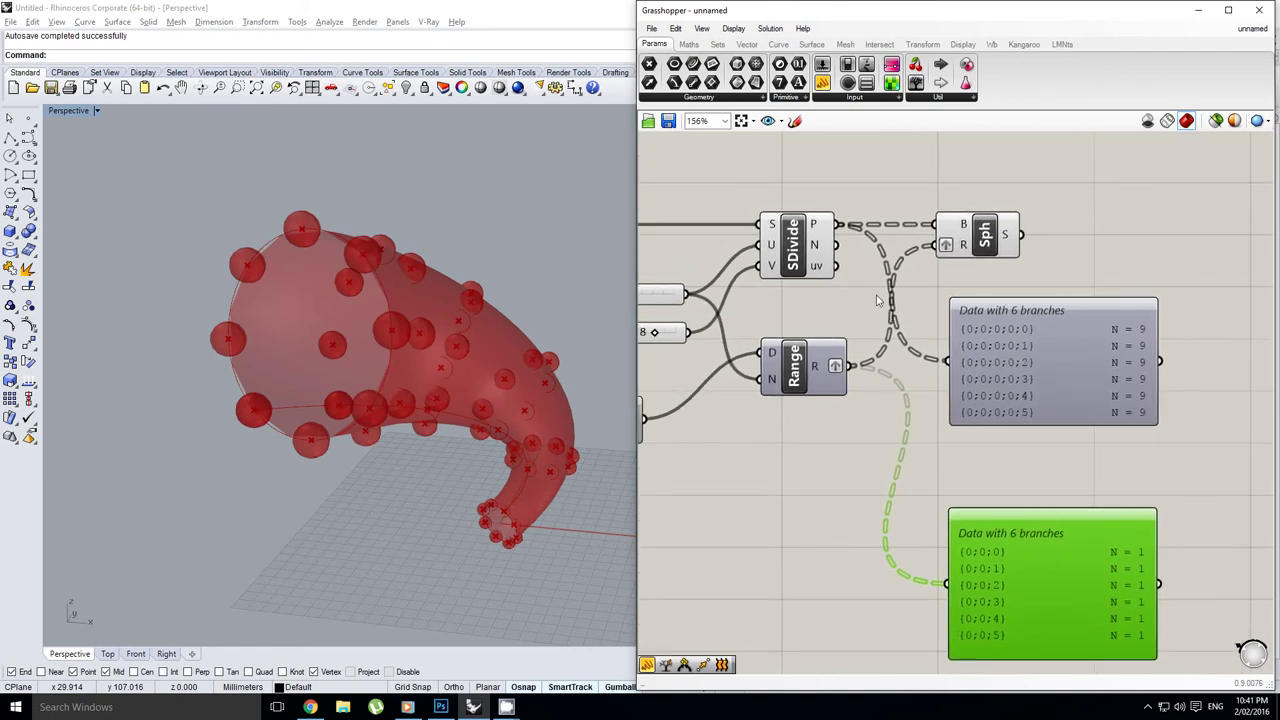
scroll(945, 245, "up", 1)
right_click_drag(1013, 292, 990, 298)
left_click(932, 290)
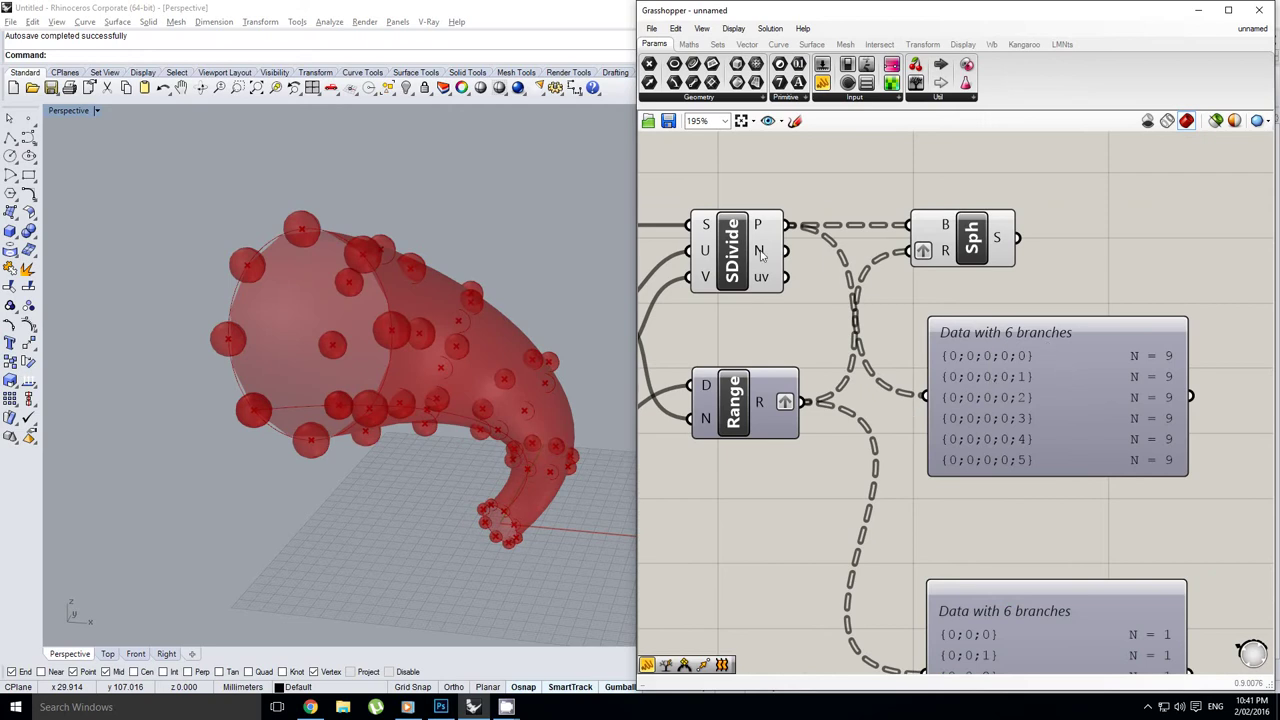
left_click(762, 256)
left_click(1055, 309)
right_click_drag(525, 364, 527, 322)
scroll(495, 488, "up", 4)
scroll(492, 500, "down", 5)
scroll(414, 314, "up", 2)
scroll(330, 272, "down", 2)
scroll(1094, 376, "down", 1)
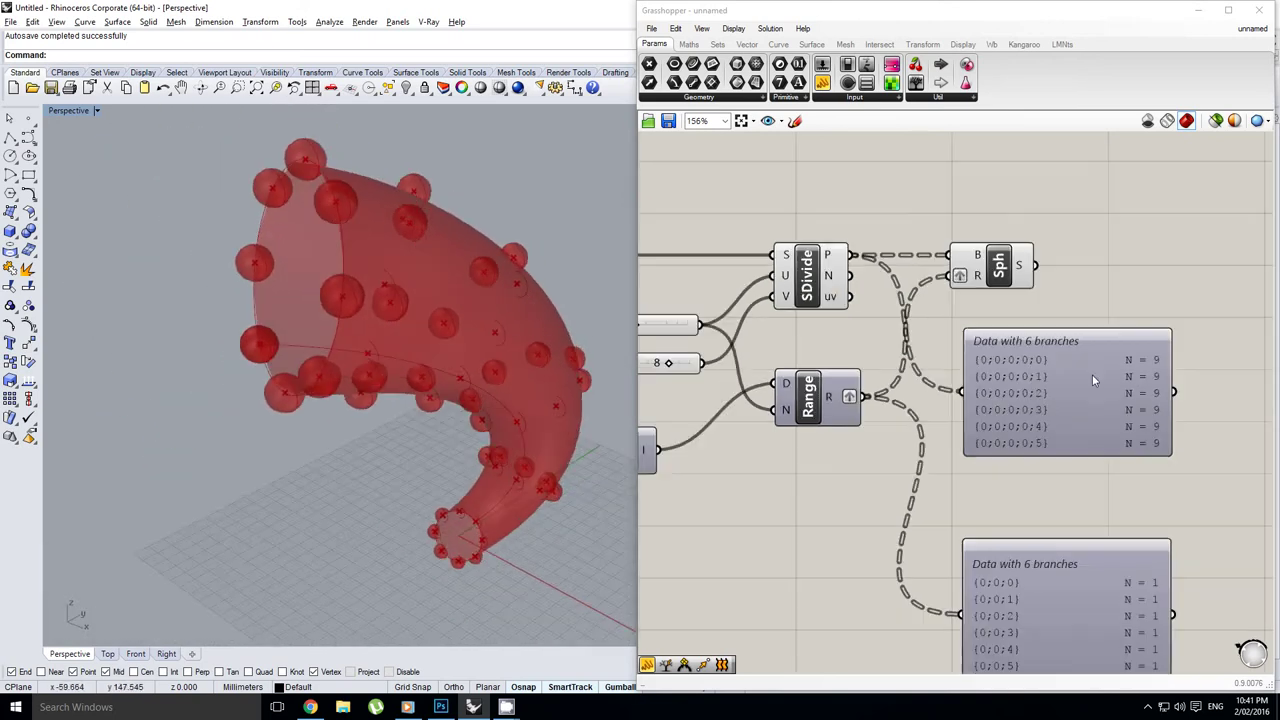
Step: Delete both Param Viewers beneath the Sphere component
left_click(1090, 376)
left_click_drag(1213, 595, 1034, 408)
key("Delete")
Step: Set the Domain end slider to 7.149 and the Domain start slider to 4.781
right_click_drag(995, 366, 1065, 391)
left_click(1071, 291)
right_click(1094, 343)
right_click_drag(672, 375, 843, 389)
right_click_drag(812, 452, 1078, 341)
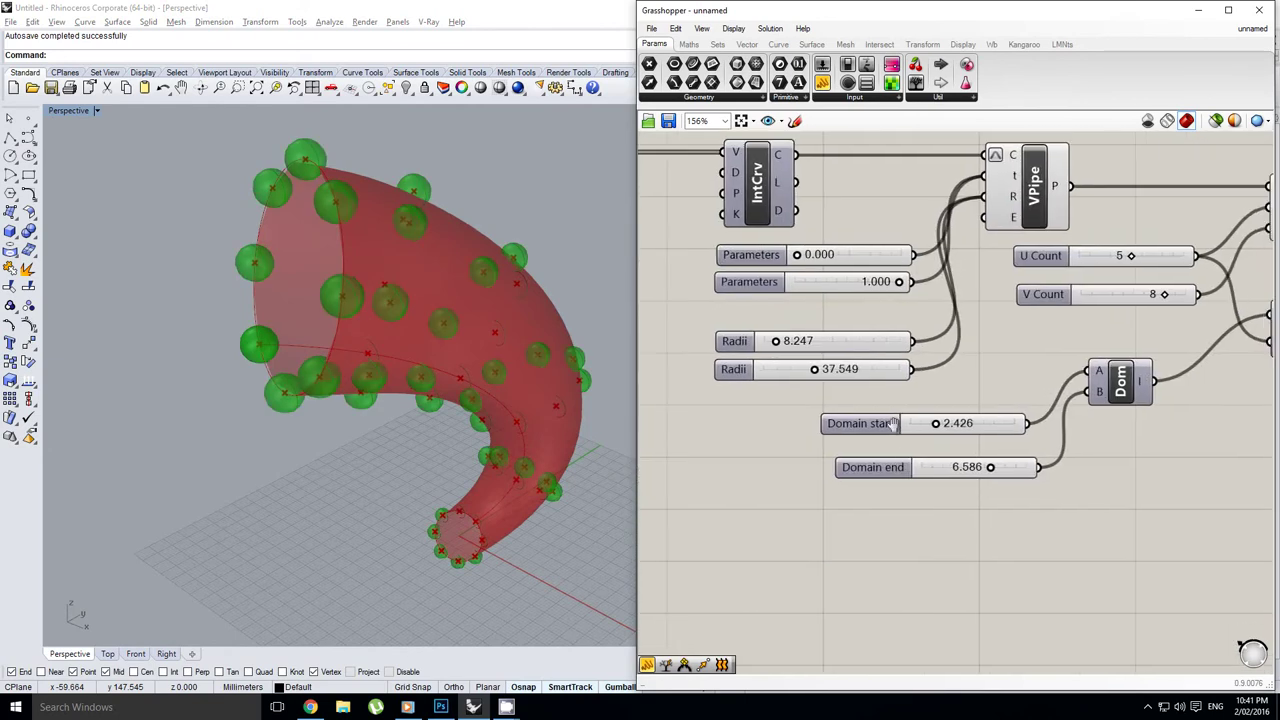
right_click_drag(895, 426, 879, 410)
left_click(1030, 434)
scroll(995, 453, "up", 1)
left_click_drag(968, 455, 975, 457)
mouse_move(910, 401)
left_mouse_down()
mouse_move(880, 401)
mouse_move(941, 402)
mouse_move(931, 412)
left_mouse_up()
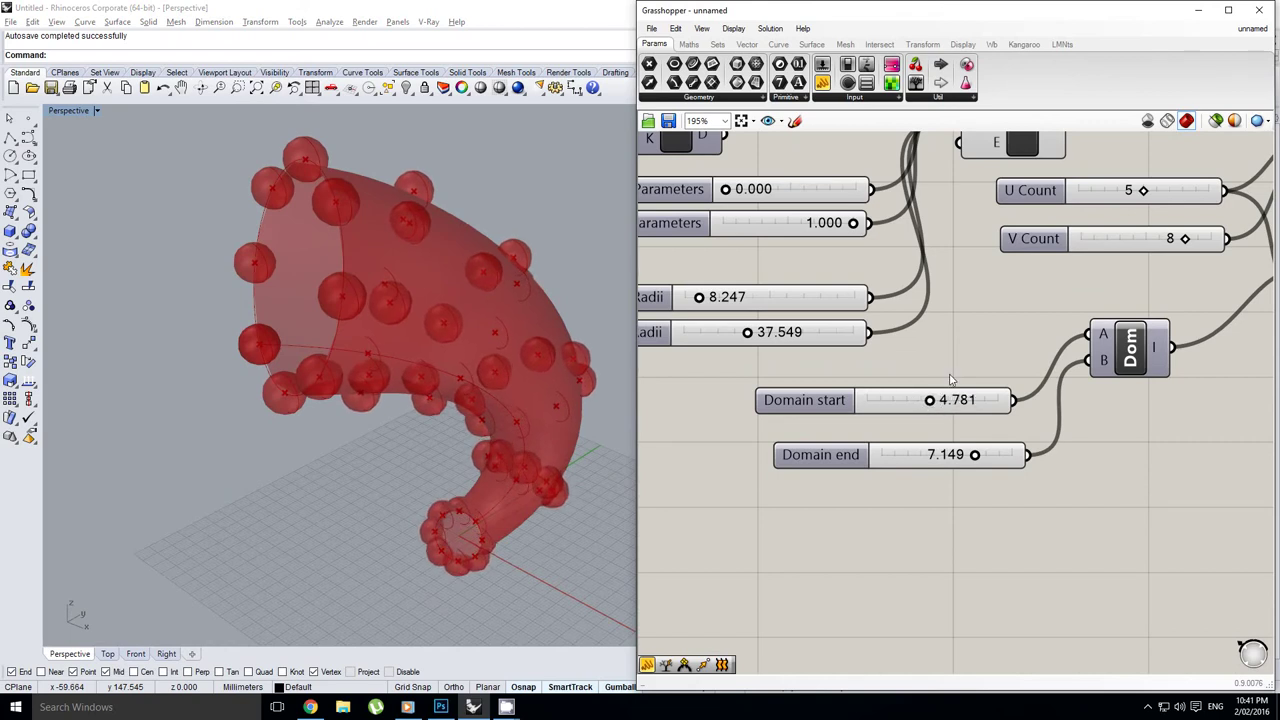
Step: Set the upper Radii slider of the variable pipe to 7.853 and view the updated model from another angle
right_click_drag(975, 342, 938, 340)
scroll(943, 351, "down", 2)
right_click_drag(774, 318, 808, 326)
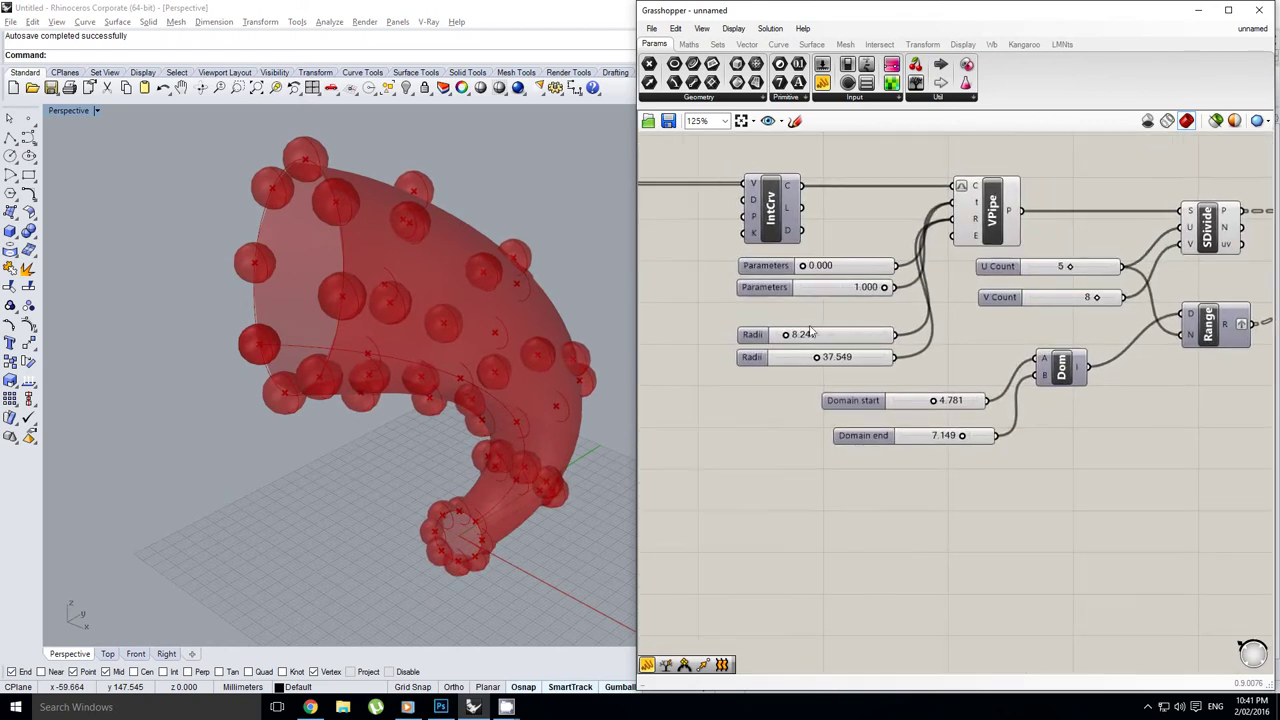
scroll(812, 327, "up", 2)
left_click_drag(773, 342, 776, 348)
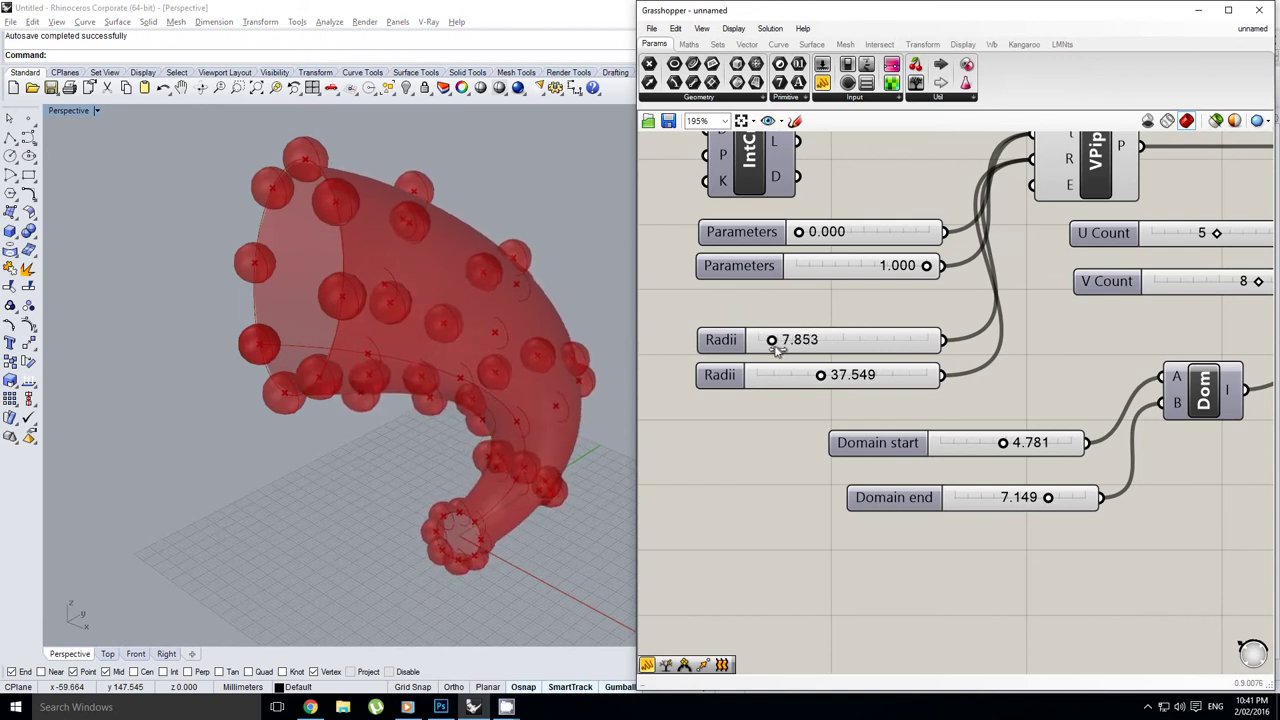
right_click_drag(457, 412, 319, 375)
scroll(382, 266, "up", 2)
scroll(394, 345, "down", 4)
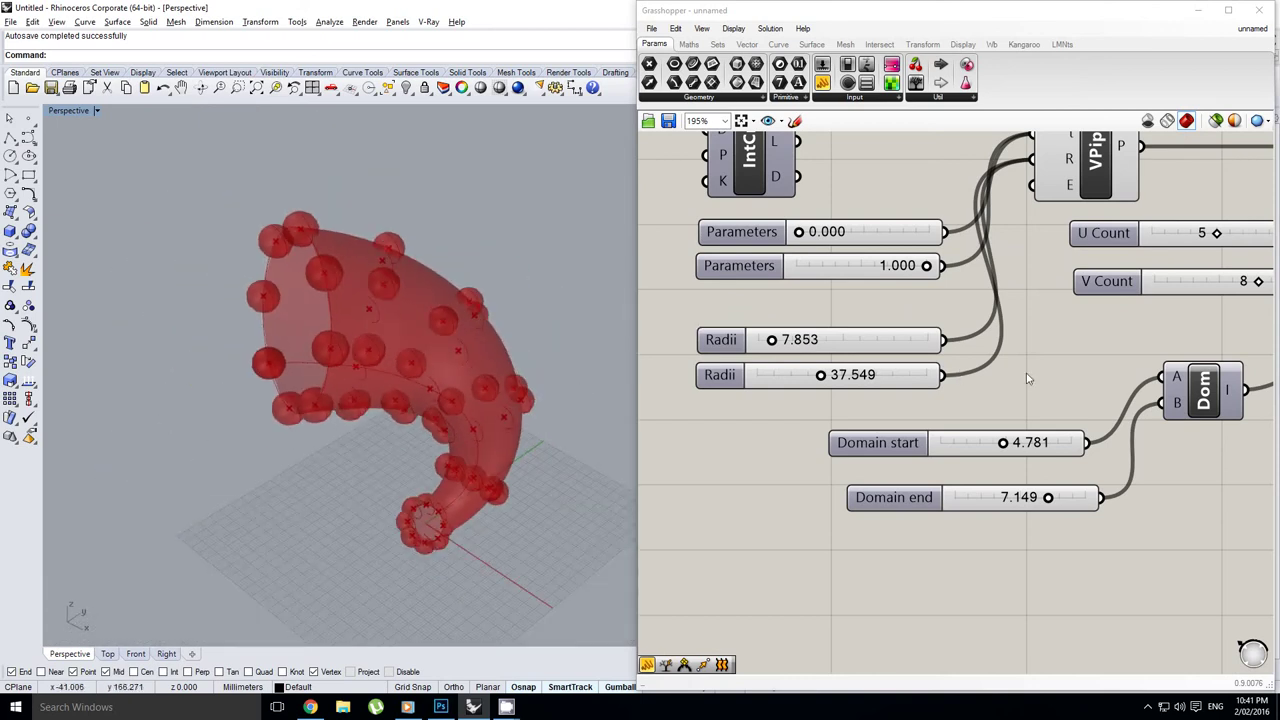
Step: Add a Cap Holes component above Divide Surface and feed the variable pipe's output into it
scroll(1032, 373, "down", 3)
right_click_drag(1172, 269, 894, 391)
double_click(921, 319)
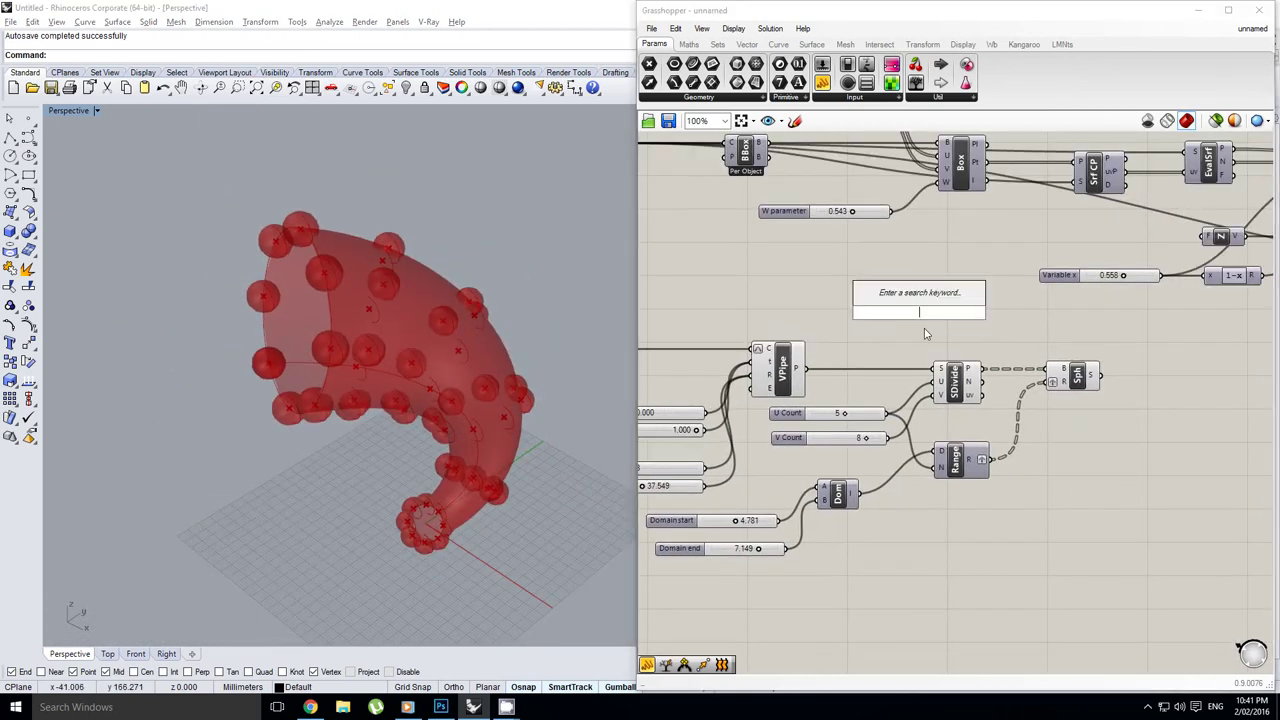
type("cap")
key("Return")
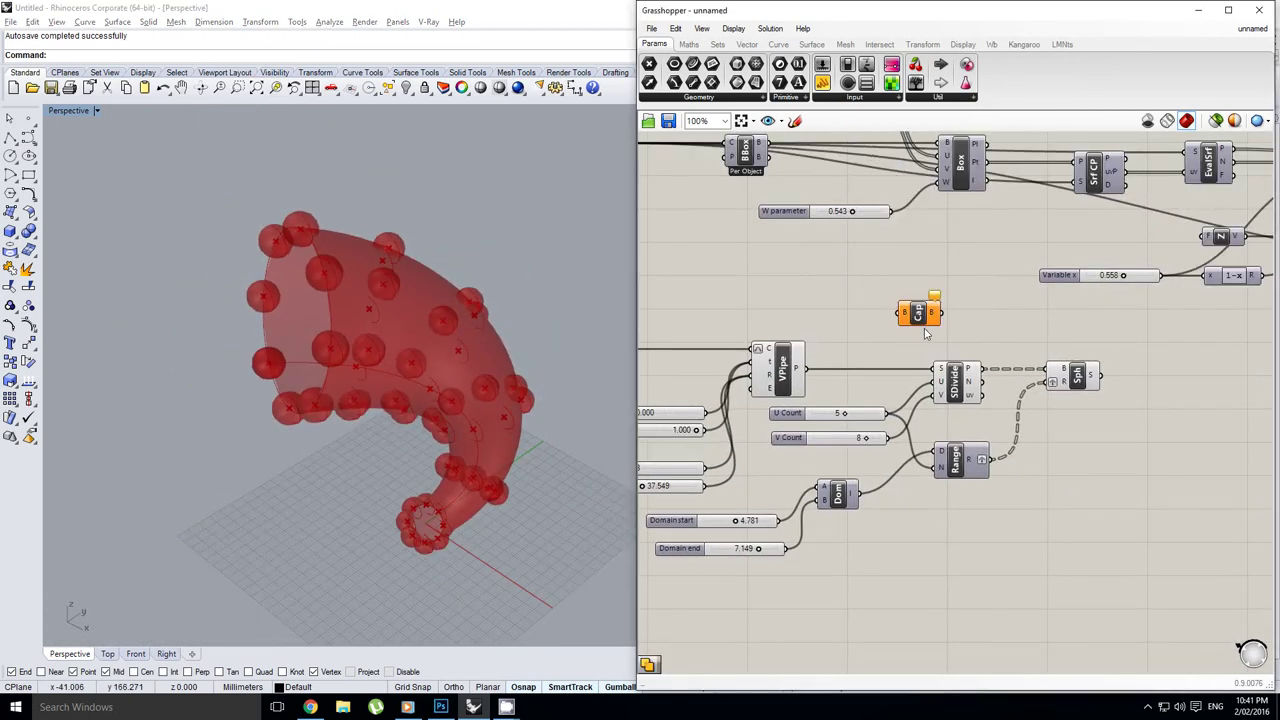
left_click_drag(800, 369, 902, 315)
left_click(913, 320)
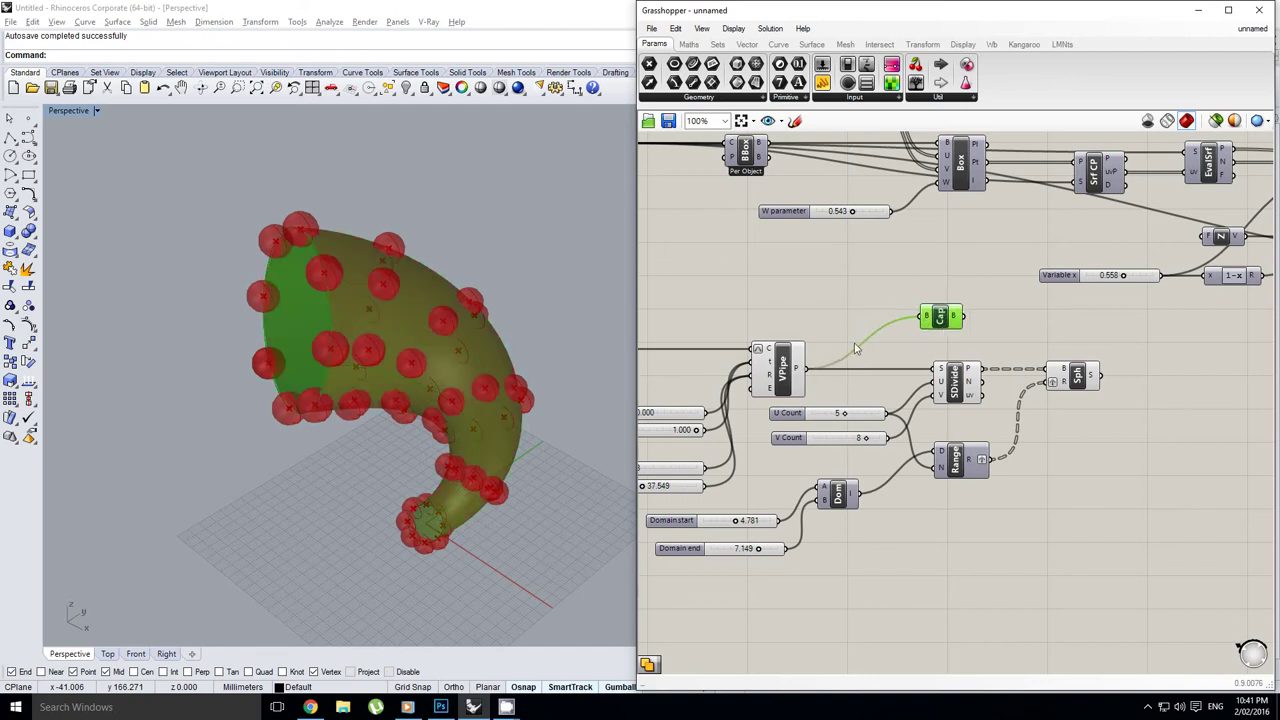
Step: Examine the cap type options available on the variable pipe's E input
right_click_drag(788, 380, 856, 373)
scroll(848, 378, "up", 4)
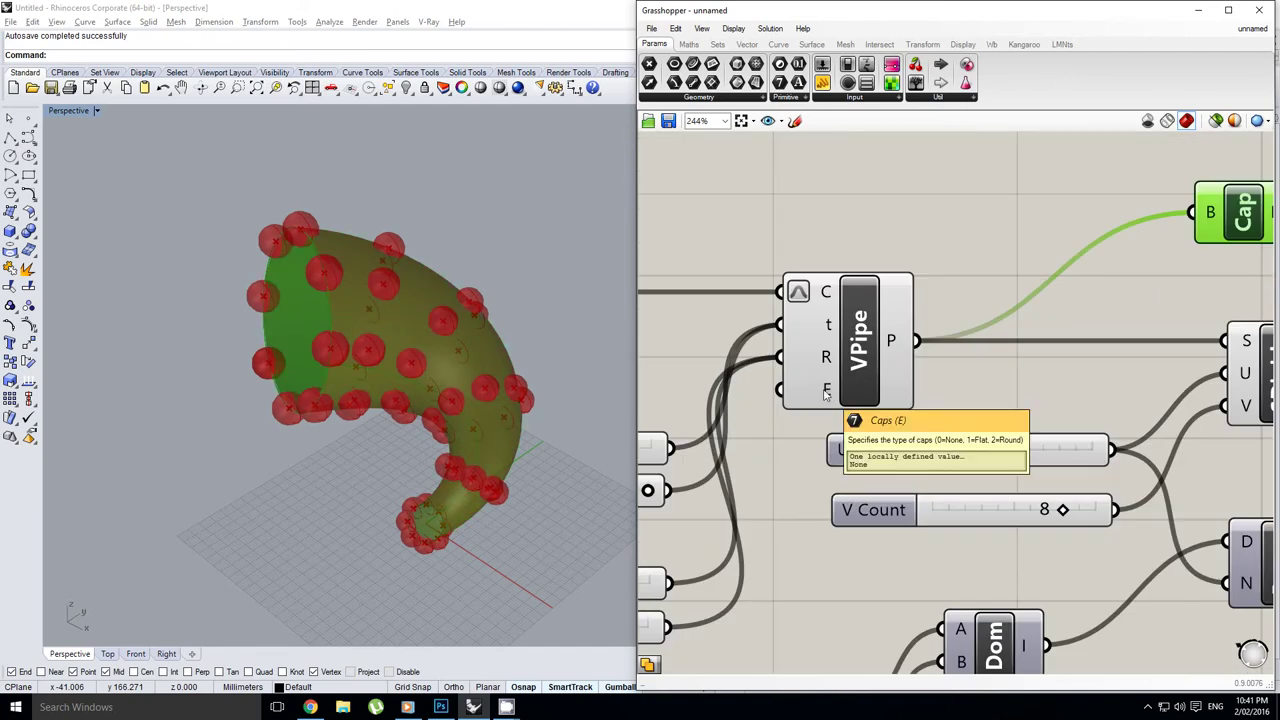
right_click_drag(978, 335, 926, 342)
scroll(926, 346, "down", 3)
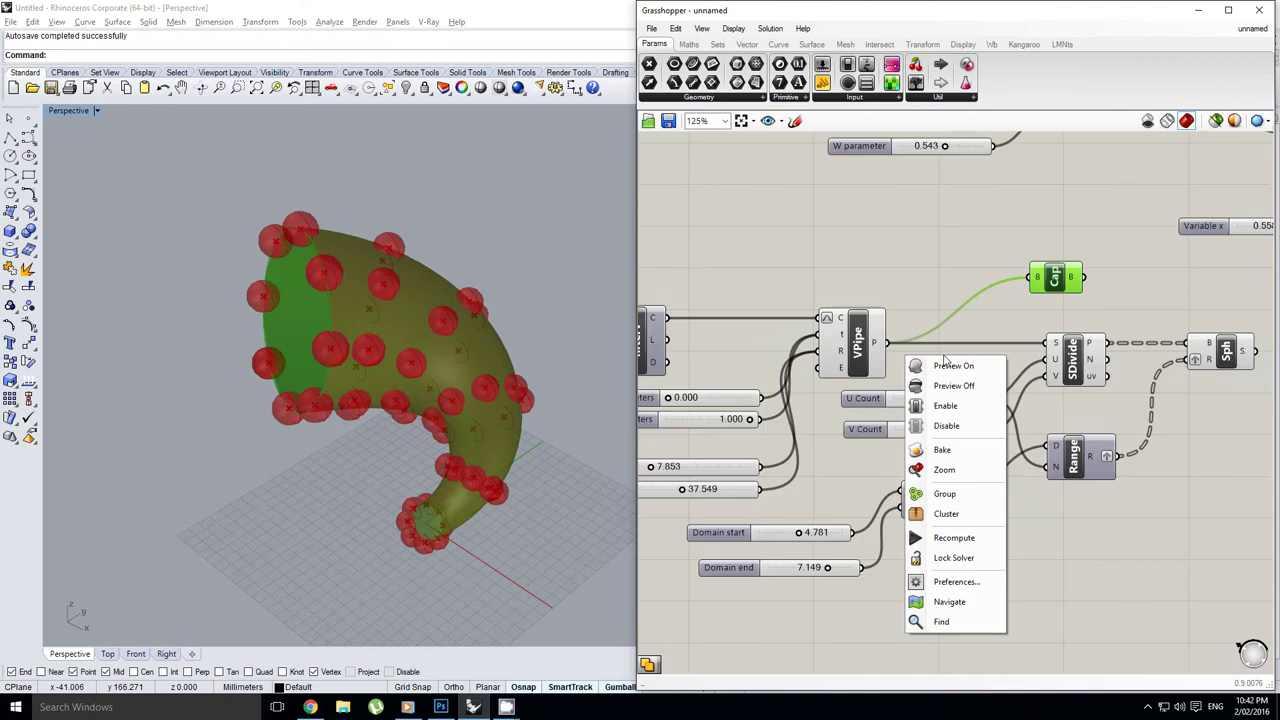
scroll(926, 350, "up", 2)
left_click(893, 369)
right_click(786, 380)
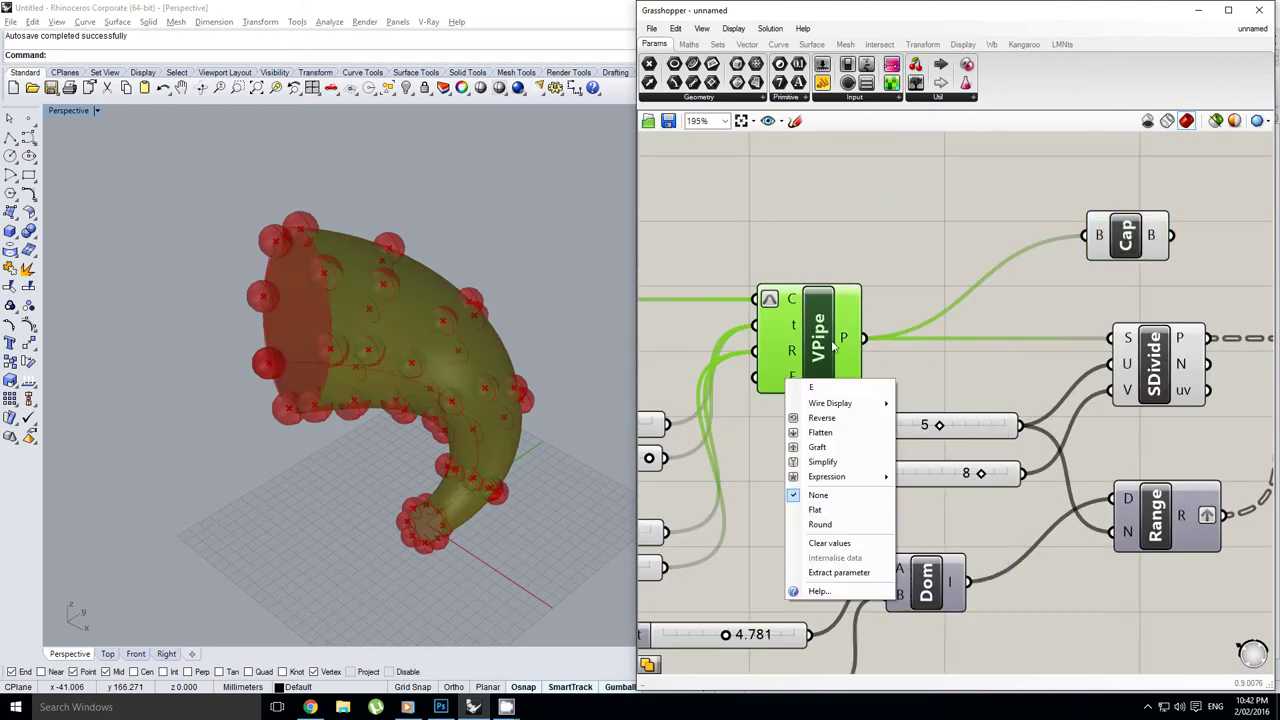
left_click(921, 260)
Step: Add a Panel above the variable pipe and connect the pipe's P output to it
left_click_drag(961, 236, 945, 241)
right_click_drag(908, 271, 887, 300)
left_click_drag(880, 303, 942, 269)
right_click_drag(942, 269, 903, 296)
left_click_drag(812, 390, 848, 258)
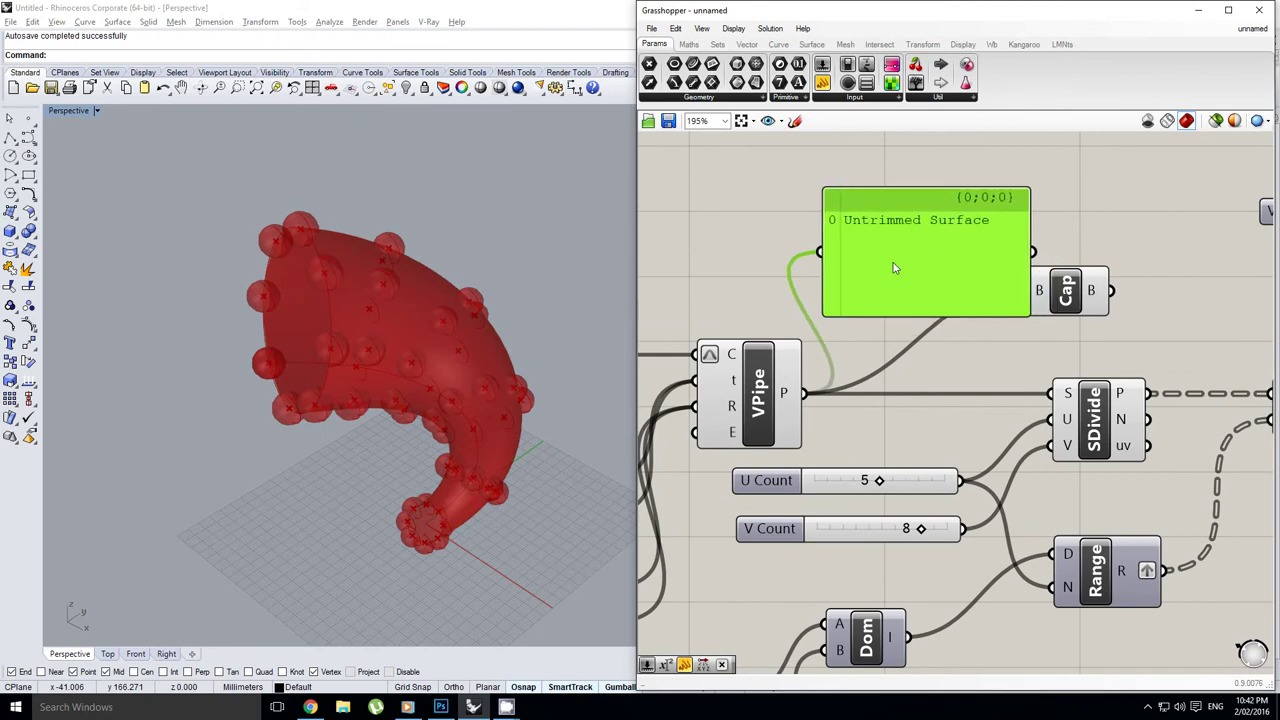
scroll(896, 280, "down", 1)
left_click_drag(947, 252, 949, 244)
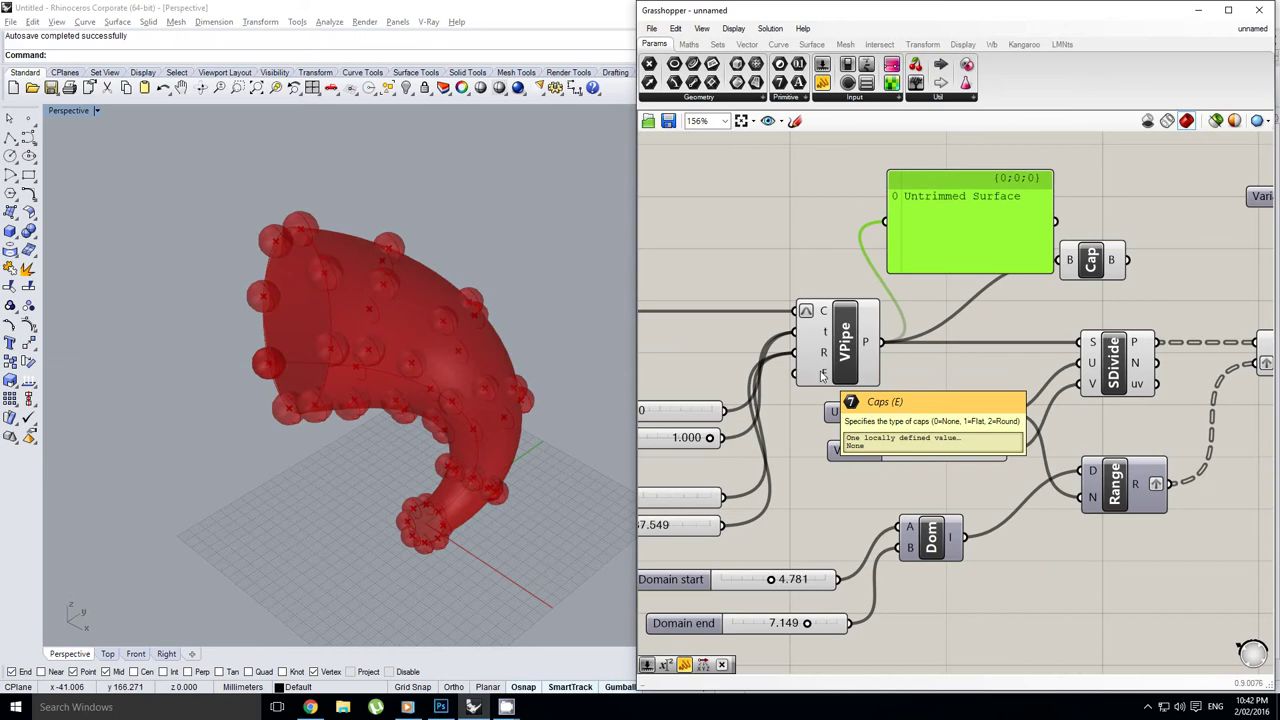
Step: Try the Flat and Round cap types on the variable pipe and compare the Panel's output
right_click(822, 375)
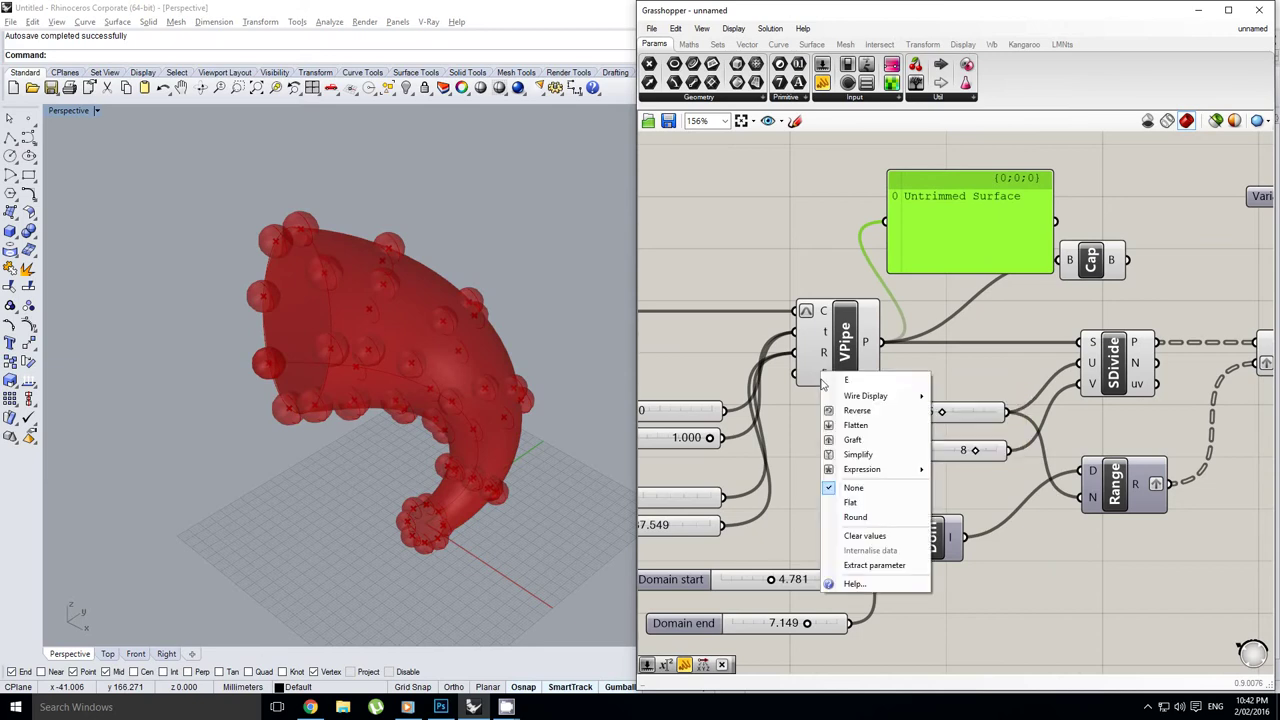
left_click(851, 502)
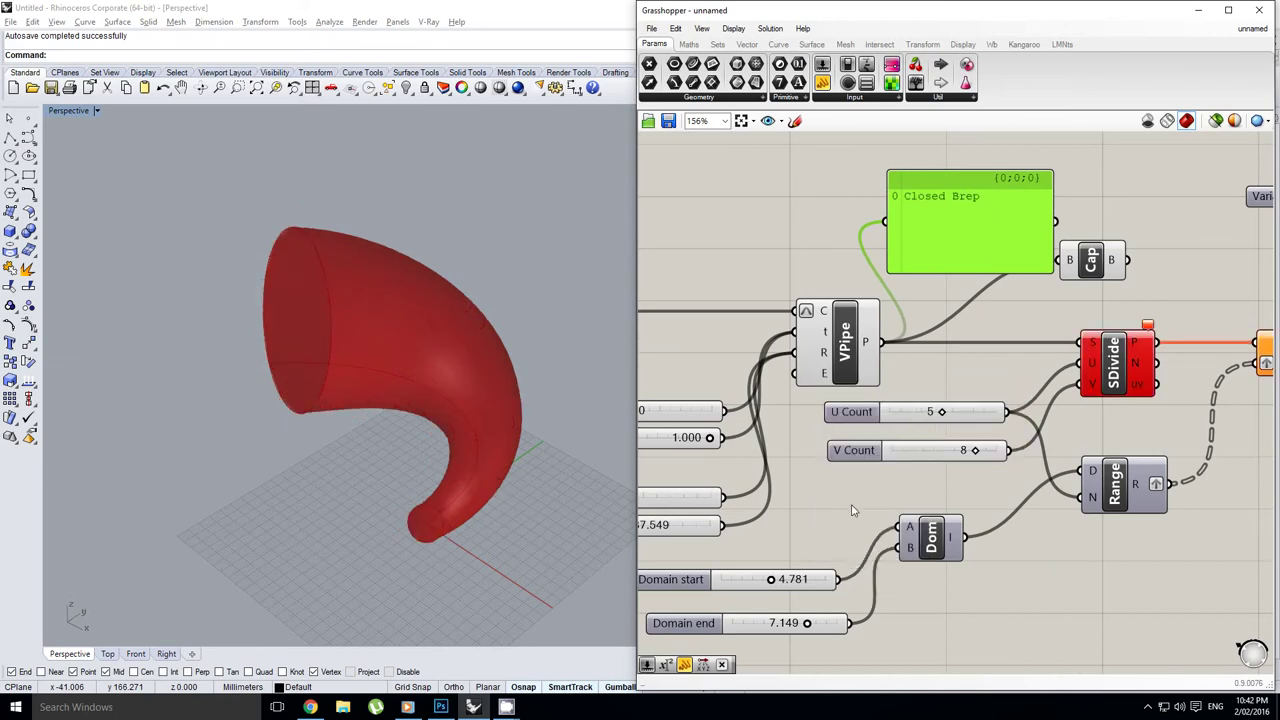
right_click(828, 375)
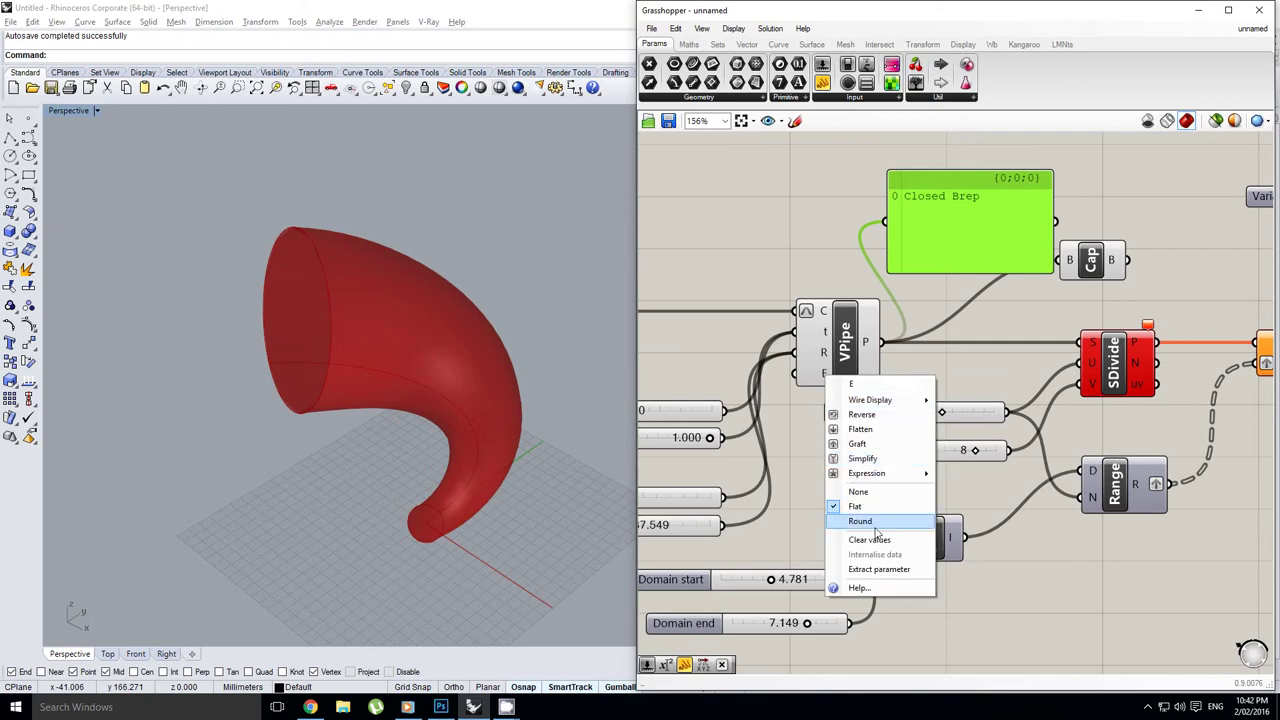
left_click(875, 517)
left_click(1130, 358)
left_click_drag(965, 219, 951, 217)
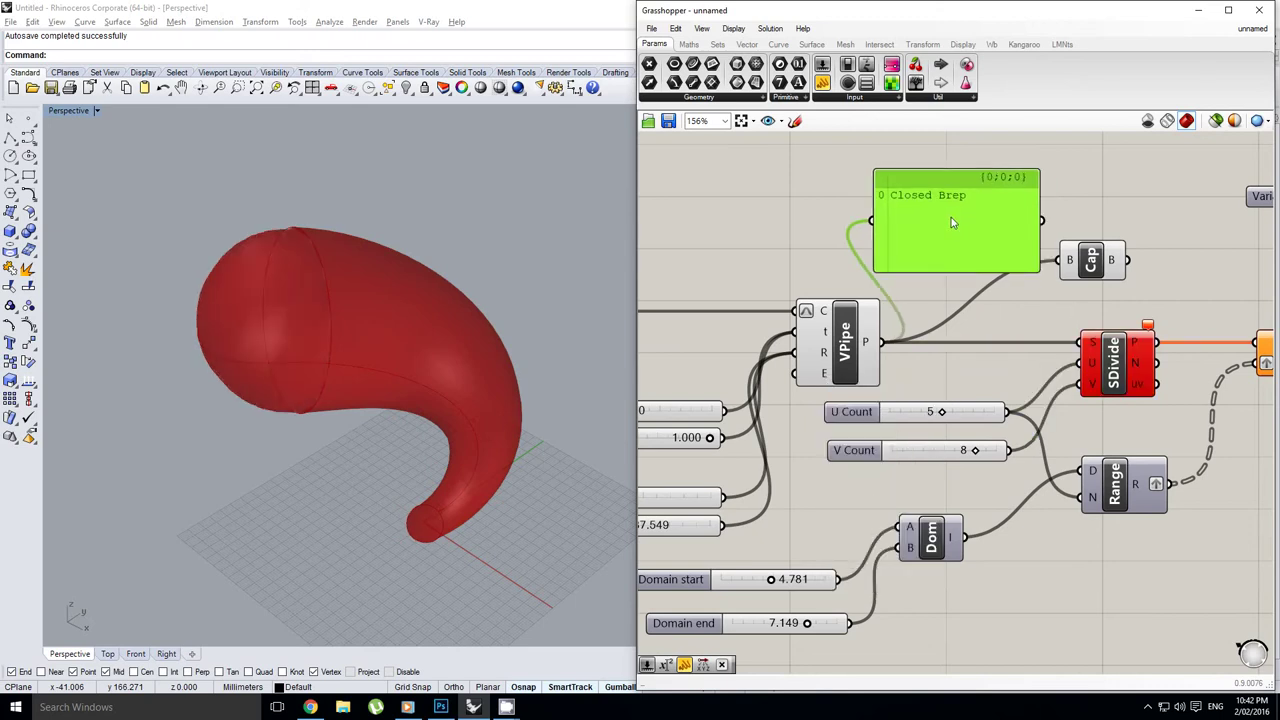
Step: Switch the pipe's cap type to None and back to Flat, and check how Divide Surface reacts
right_click(822, 375)
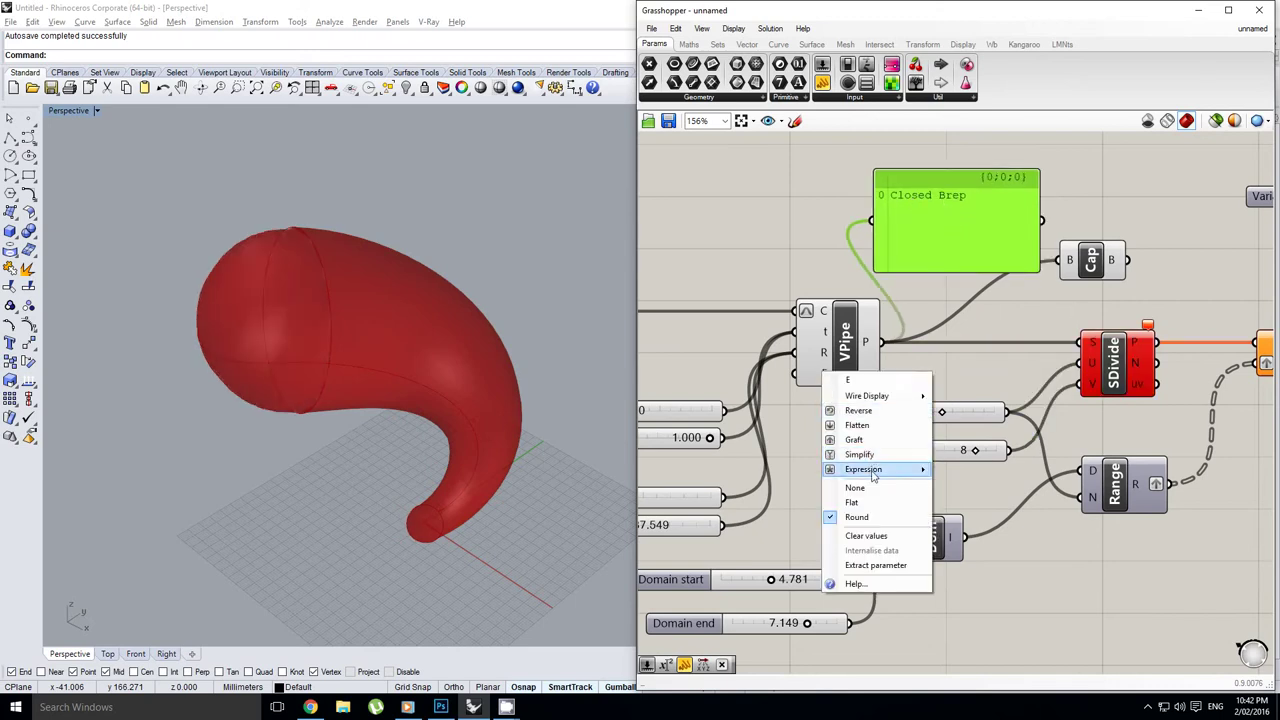
left_click(851, 489)
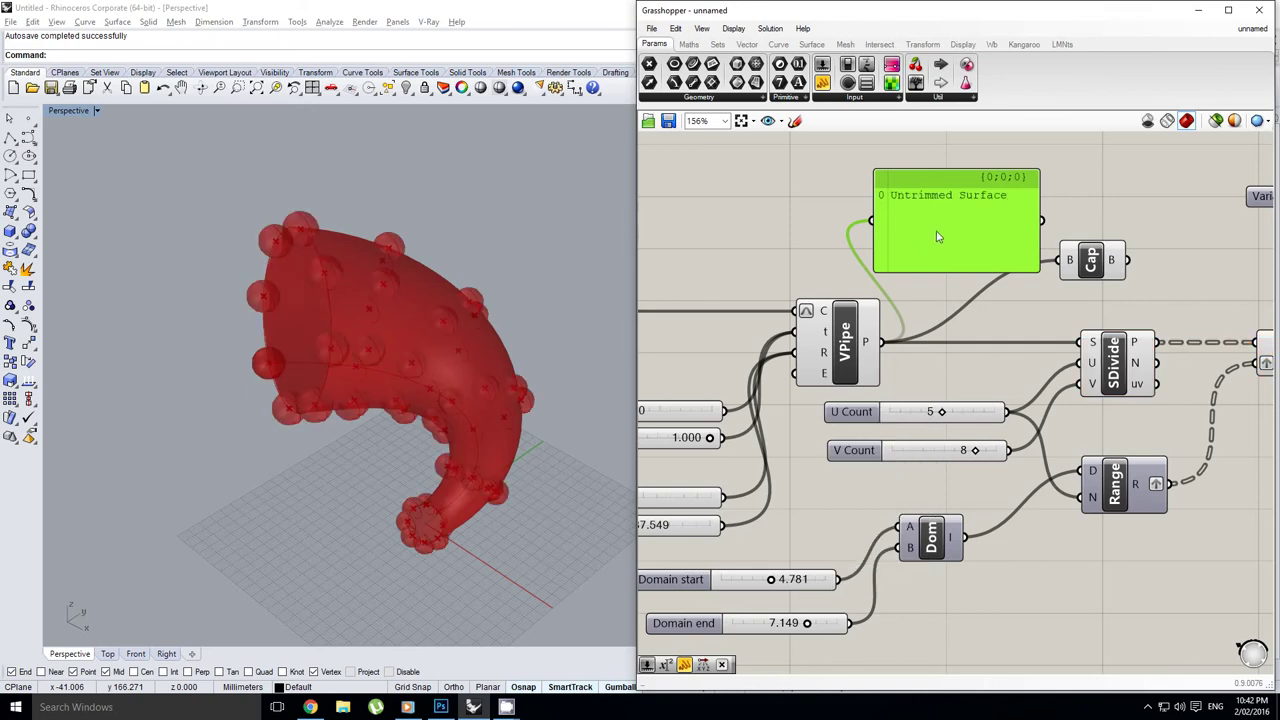
right_click(822, 375)
left_click(873, 505)
right_click_drag(951, 239, 921, 250)
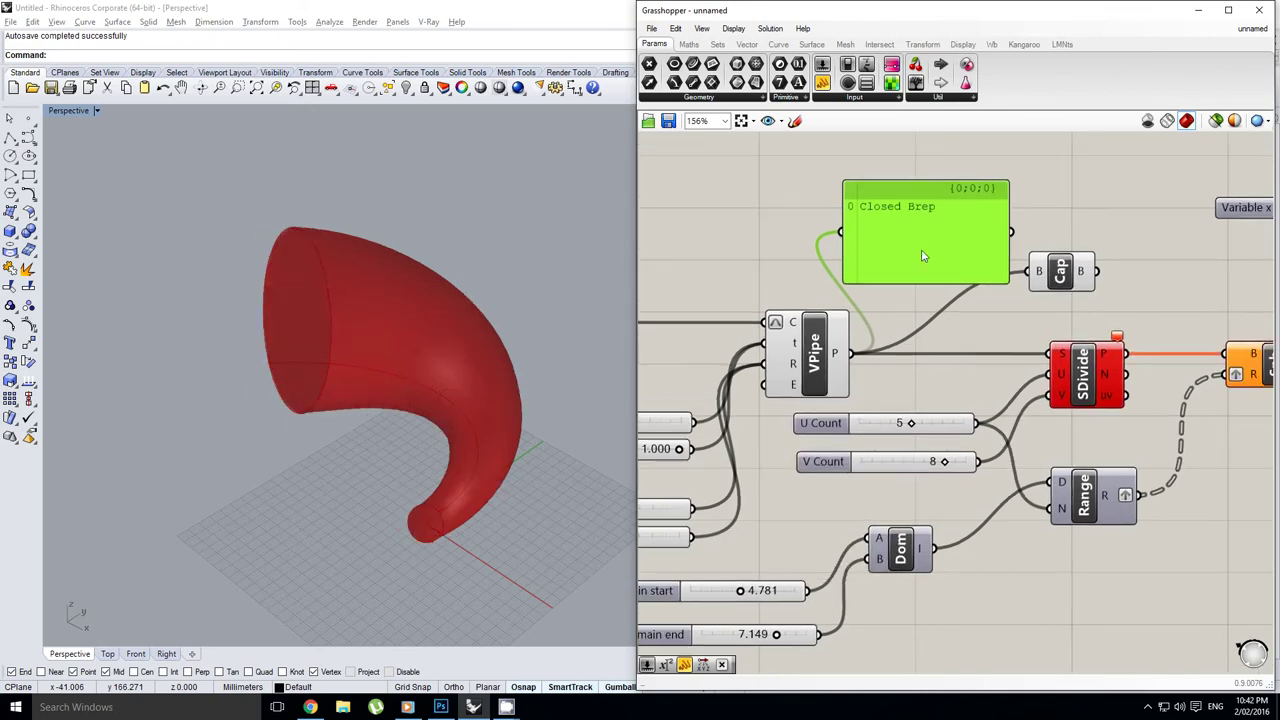
left_click(1012, 338)
right_click_drag(1014, 340, 974, 338)
left_click(1062, 390)
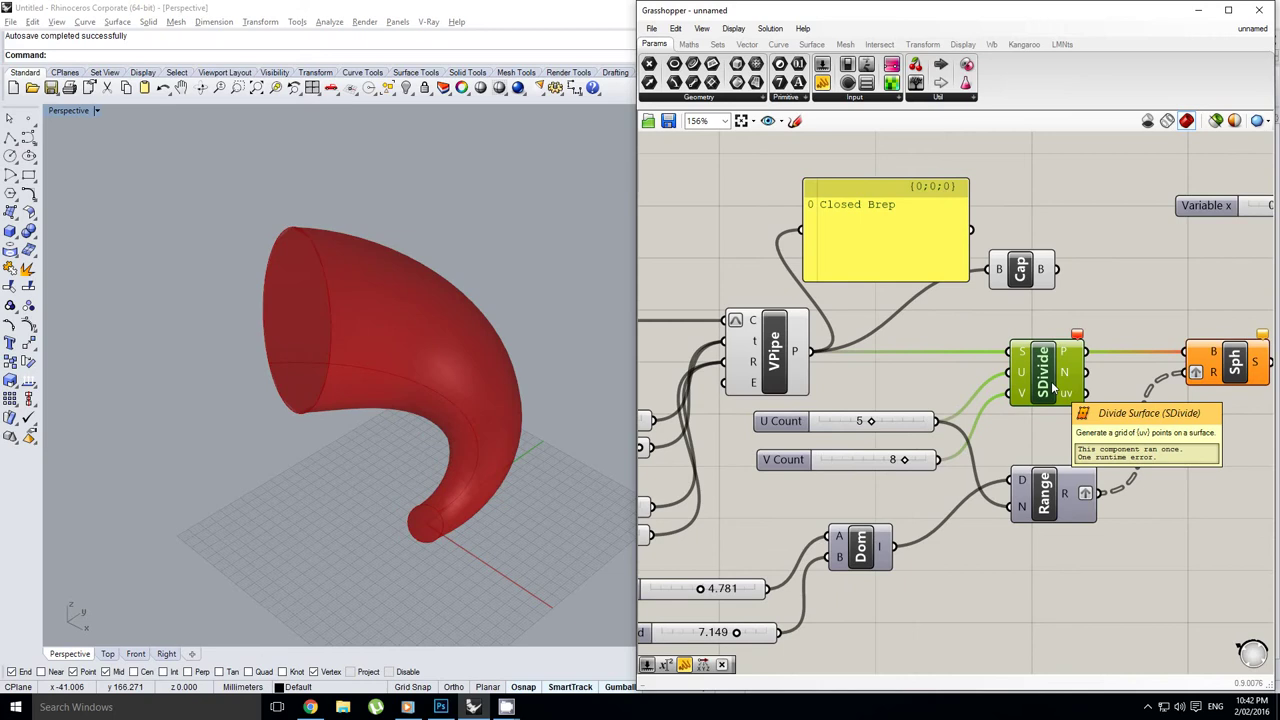
right_click_drag(853, 348, 897, 365)
left_click(871, 367)
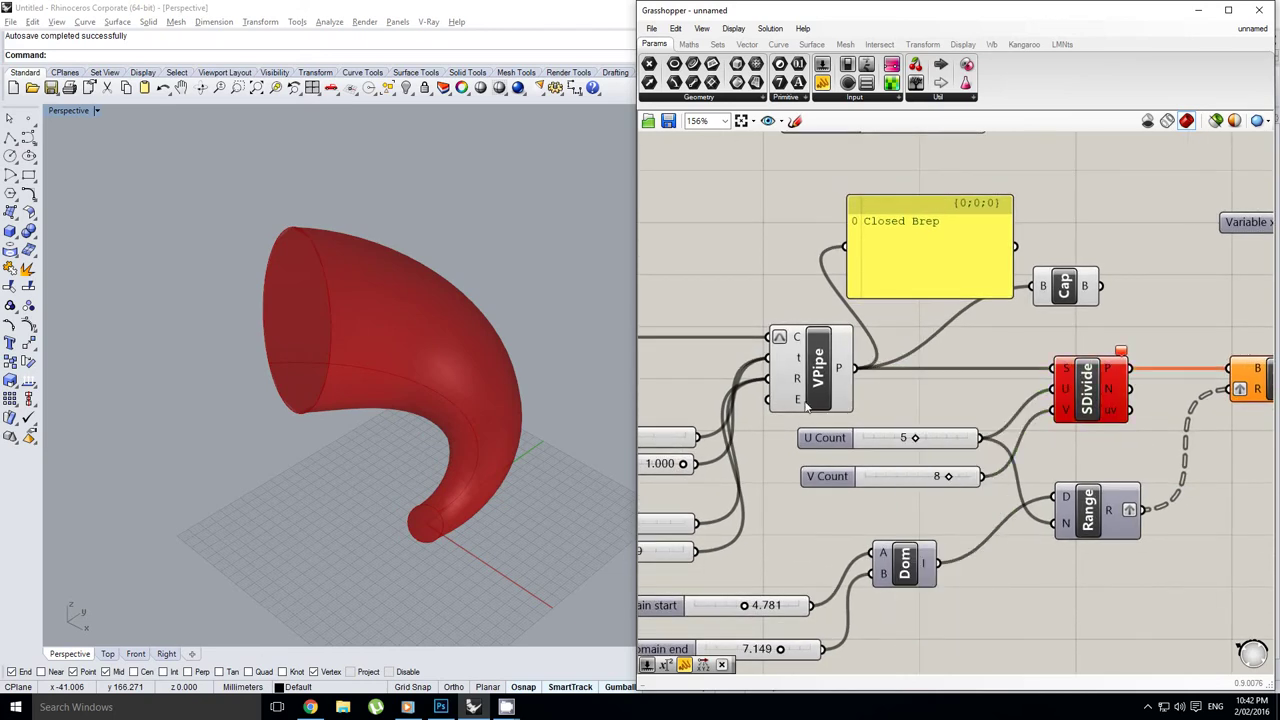
Step: Set the variable pipe's cap type to None
right_click(795, 402)
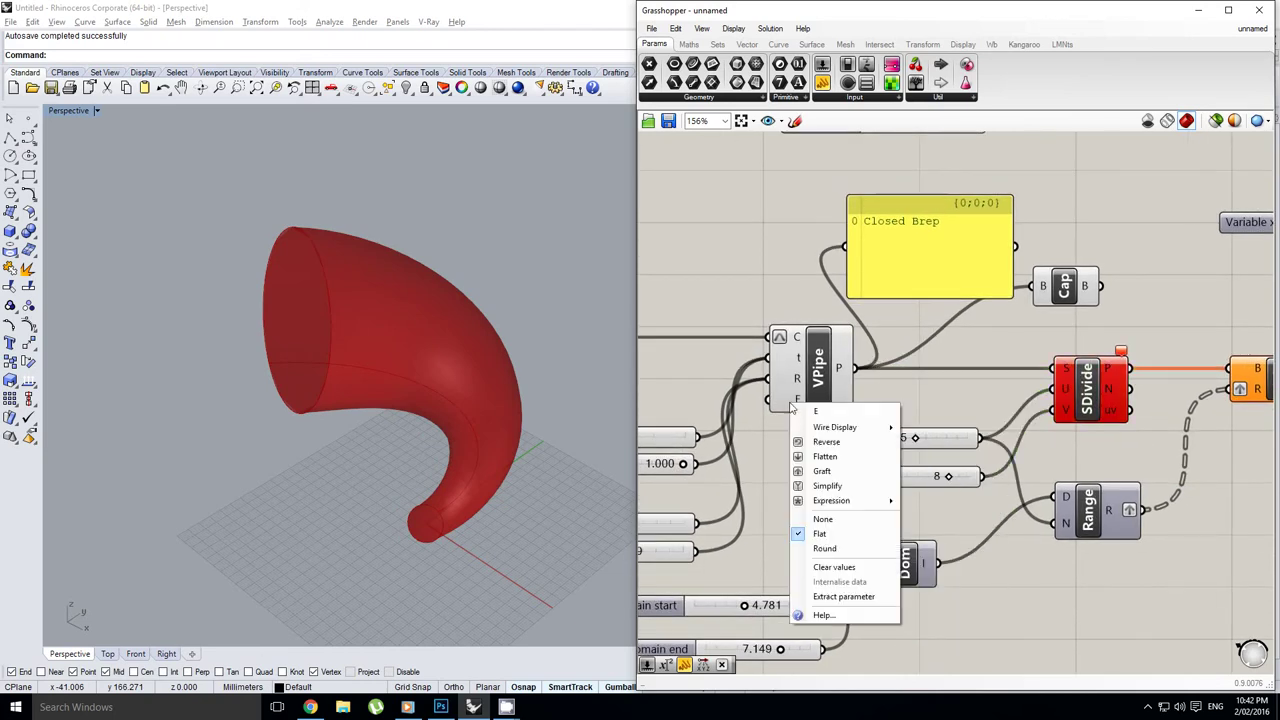
left_click(829, 519)
right_click_drag(970, 340, 919, 363)
left_click_drag(1015, 316, 1040, 328)
right_click_drag(1041, 329, 913, 310)
left_click(990, 305)
right_click_drag(990, 306, 894, 319)
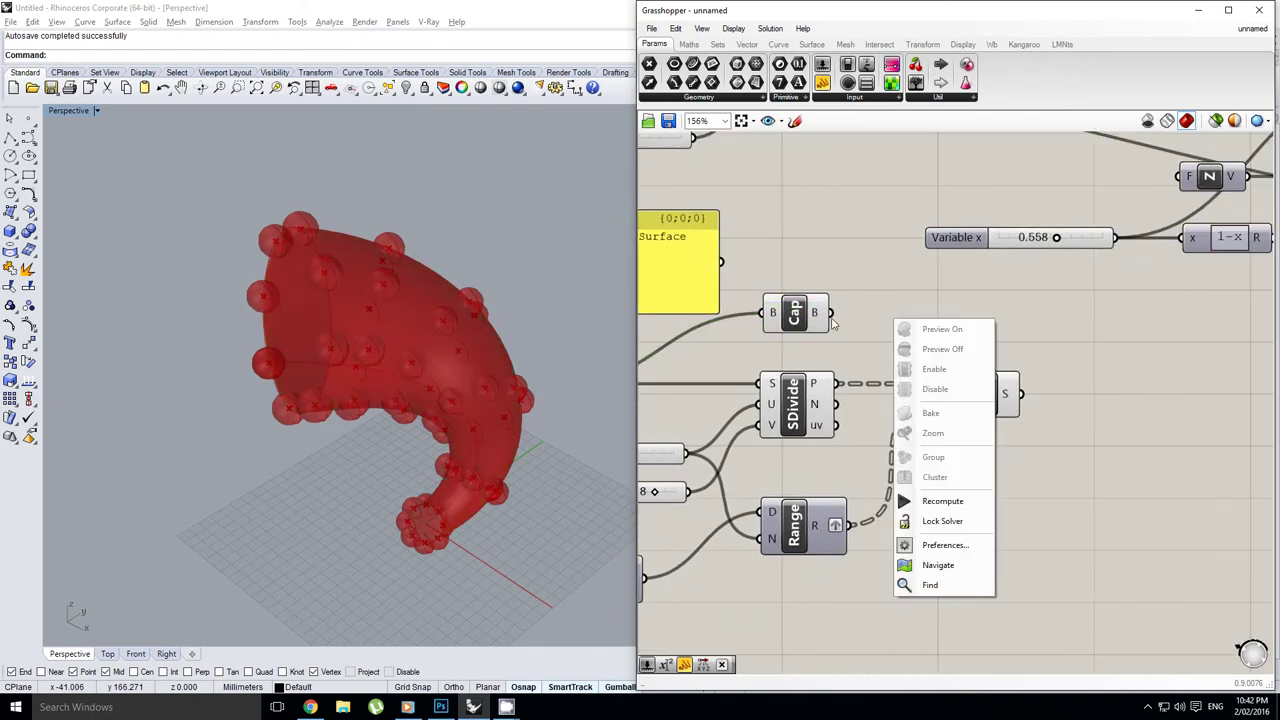
Step: Move the Cap Holes component directly above the Sphere component and view the capped pipe from another angle
left_click_drag(809, 323, 814, 323)
right_click_drag(1128, 346, 1068, 375)
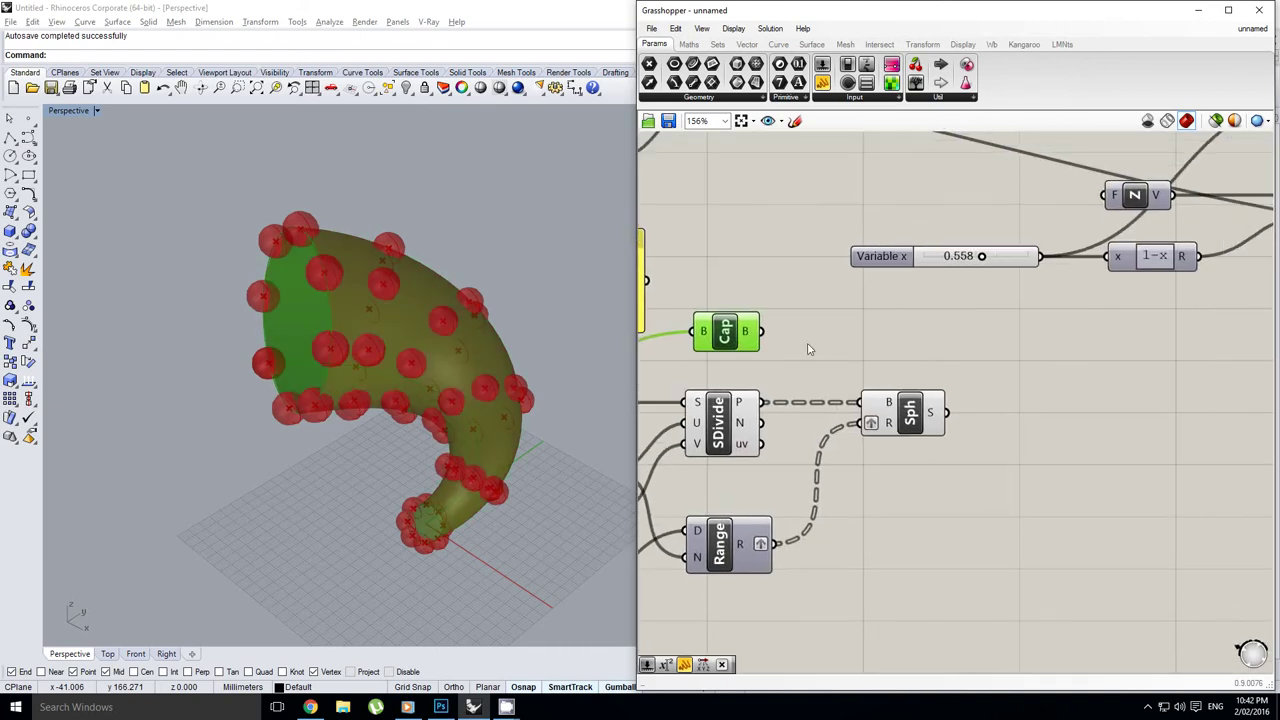
left_click_drag(719, 338, 898, 351)
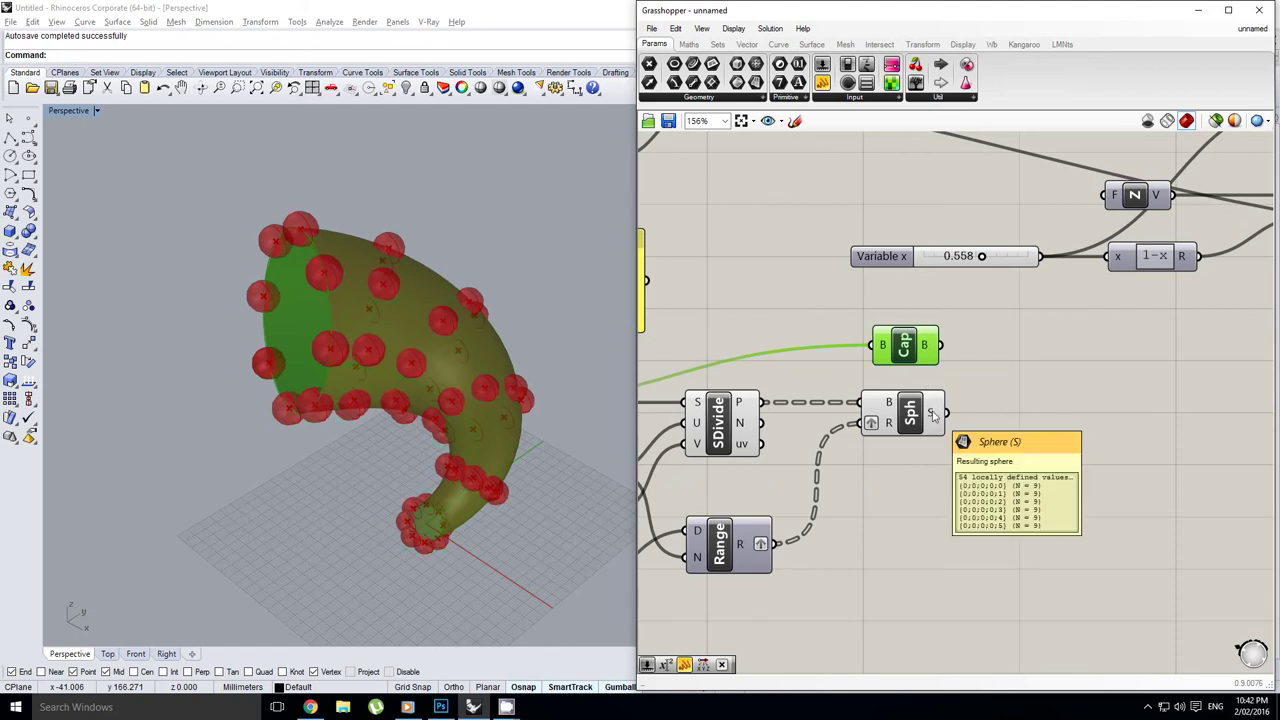
right_click_drag(1083, 376, 1029, 406)
mouse_move(444, 364)
right_mouse_down()
mouse_move(430, 329)
mouse_move(438, 348)
right_mouse_up()
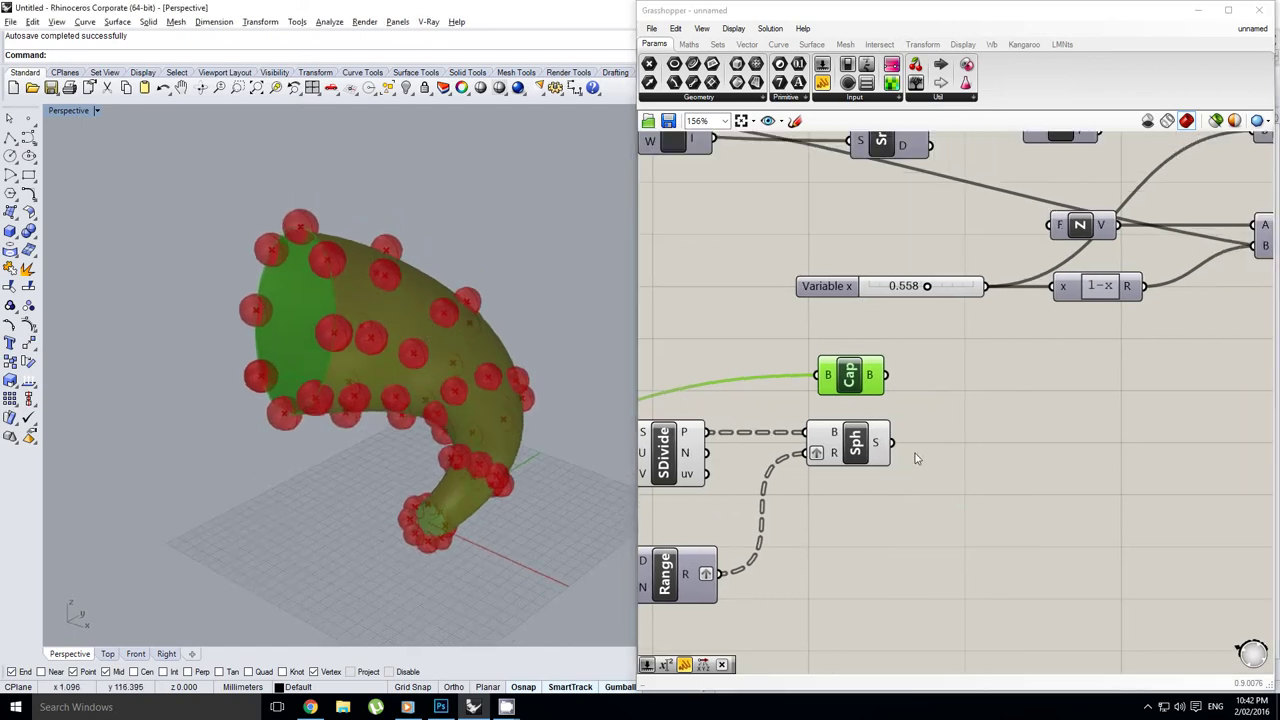
left_click_drag(868, 381, 873, 380)
right_click_drag(539, 401, 446, 359)
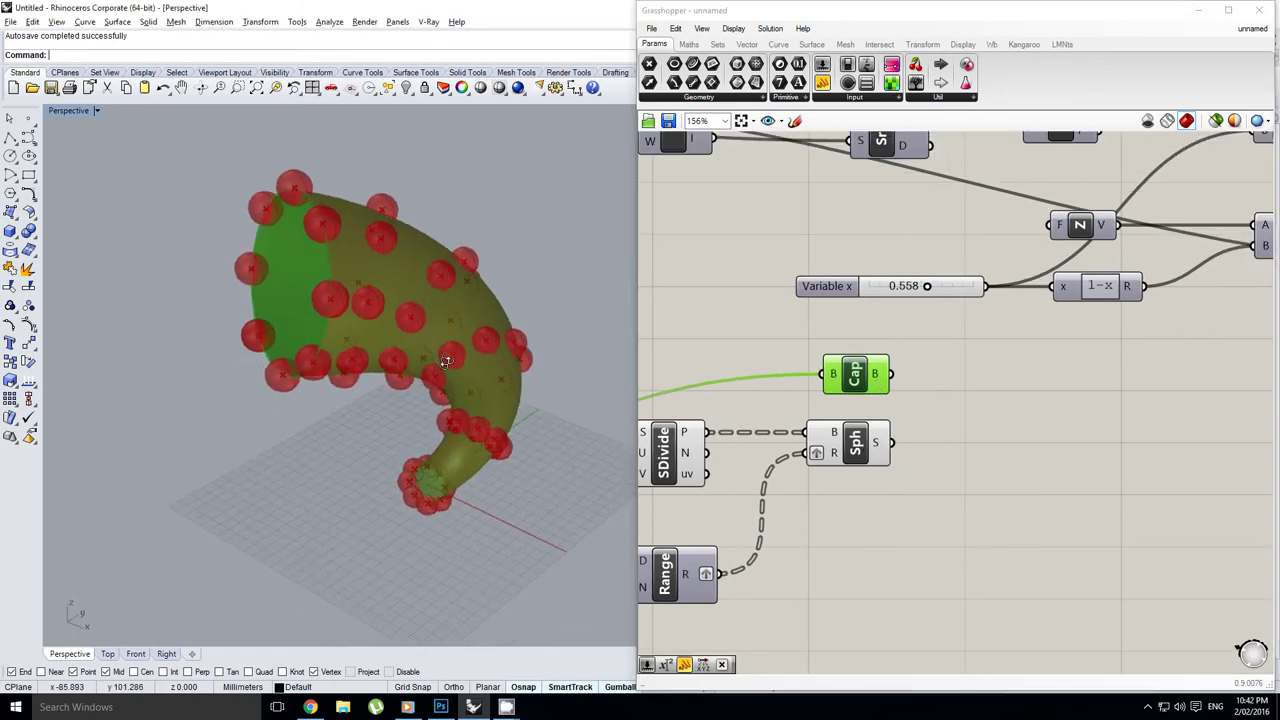
right_click_drag(1070, 393, 1062, 397)
Step: Place a Solid Difference component on the canvas beyond the Cap Holes component
left_click(879, 45)
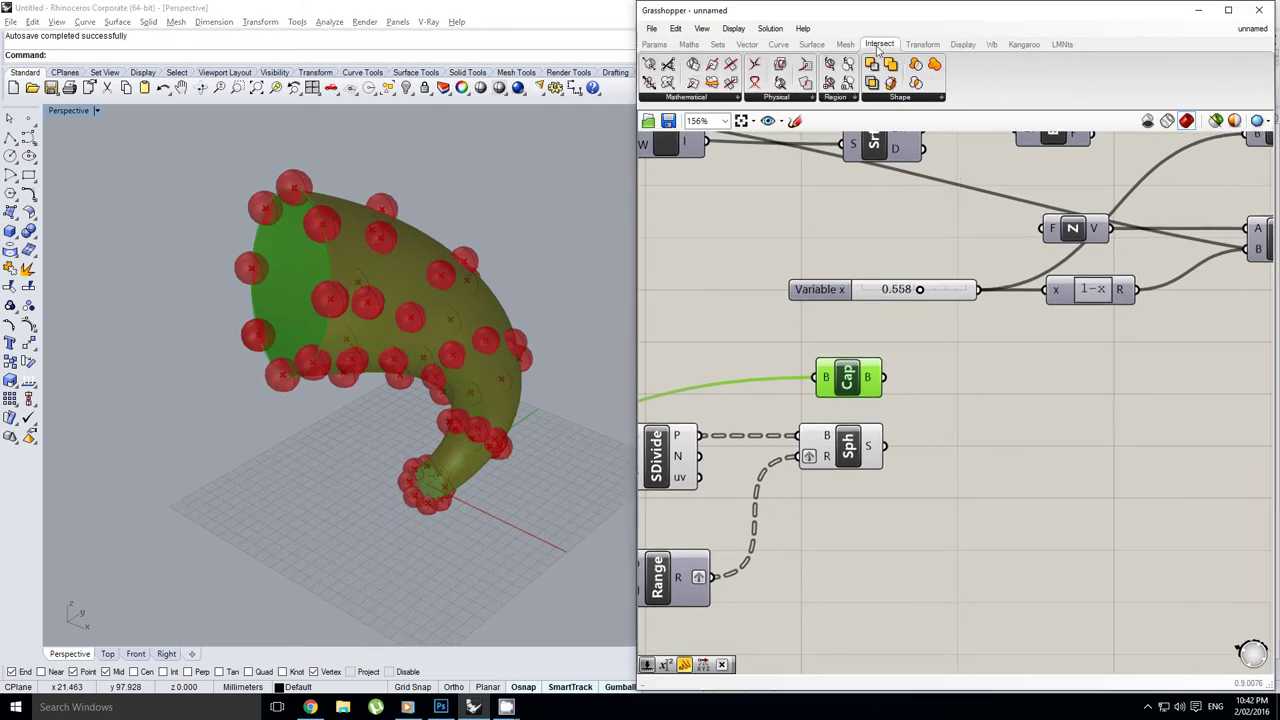
left_click(911, 97)
left_click(1129, 361)
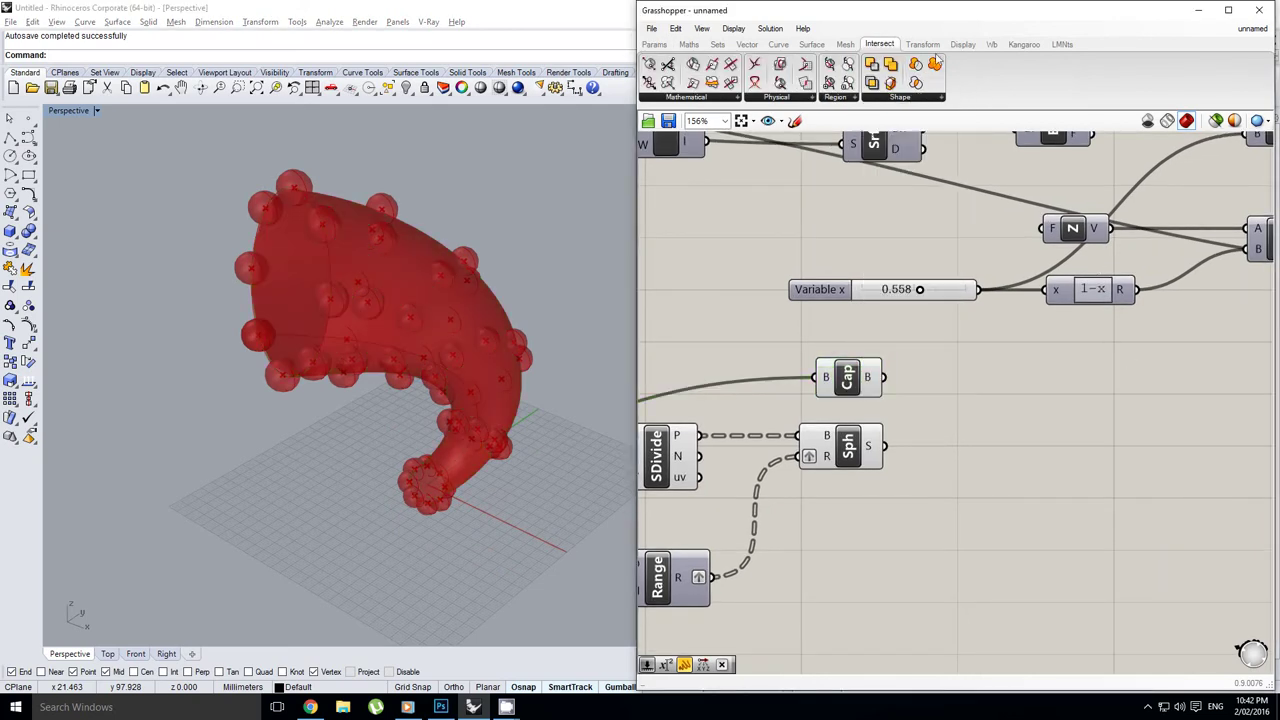
left_click(908, 98)
left_click(921, 140)
left_click(1067, 347)
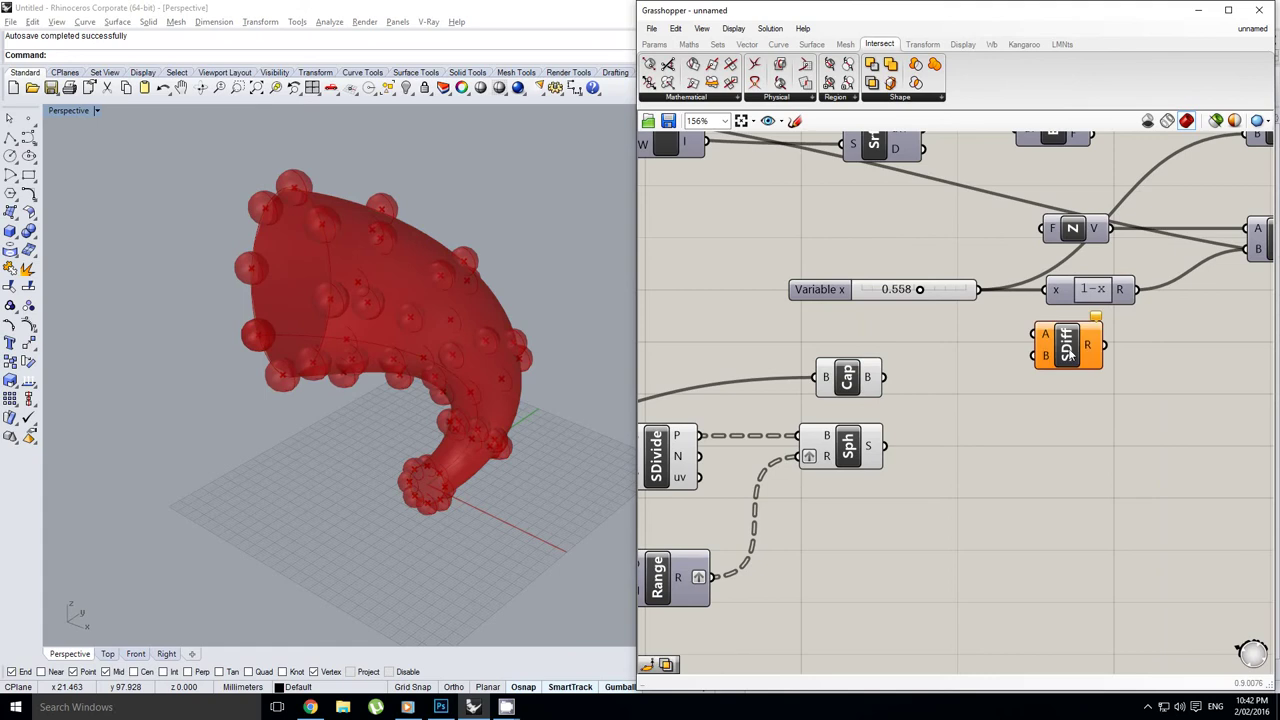
left_click_drag(1067, 349, 1065, 369)
Step: Place Solid Intersection and Trim Solid components in a column beneath Solid Difference
left_click(909, 97)
left_click_drag(903, 156, 1068, 425)
left_click(909, 97)
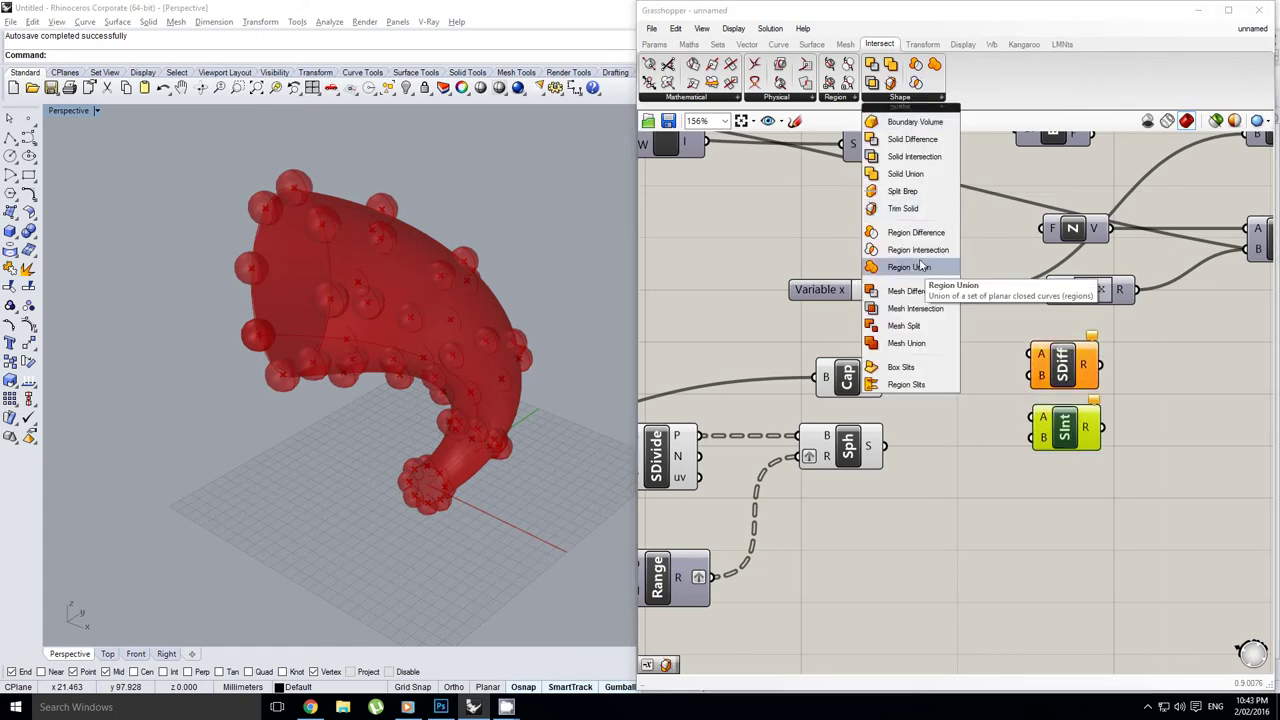
left_click(911, 209)
left_click(1087, 493)
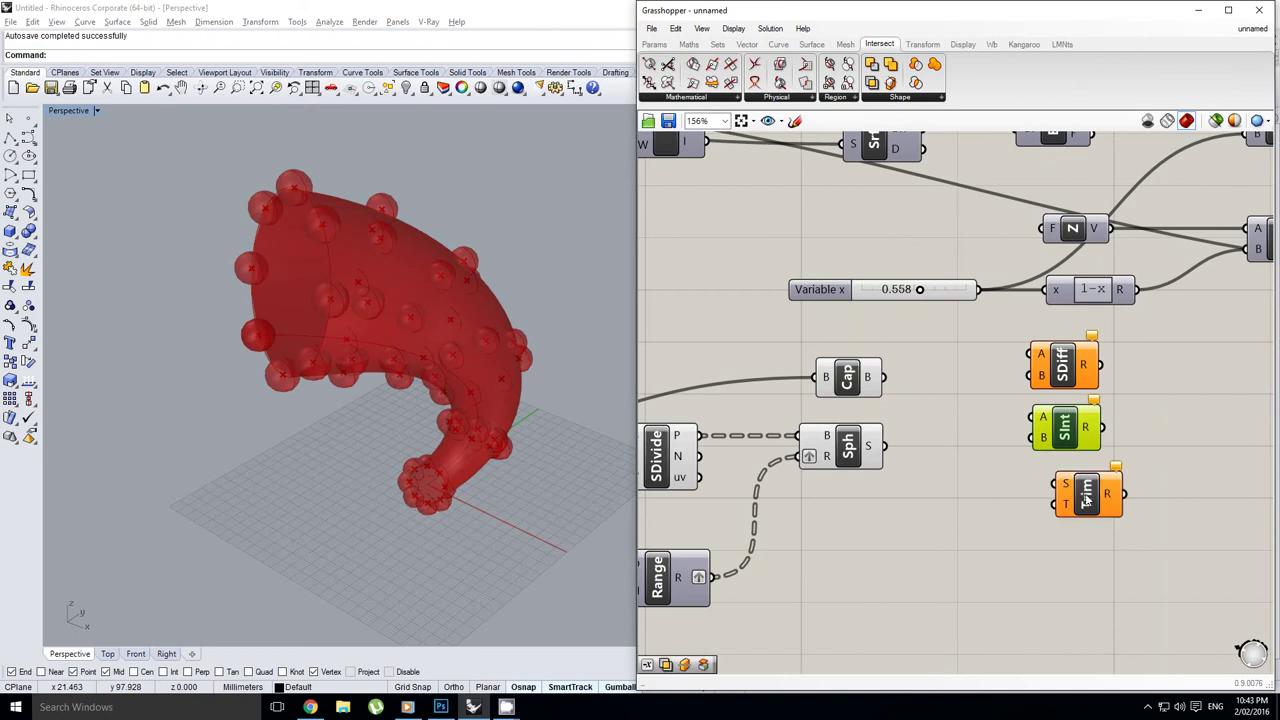
left_click_drag(1087, 493, 1055, 489)
Step: Connect the Cap Holes output to input A of Solid Difference and the Sphere output to input B
right_click_drag(988, 427, 928, 414)
left_click(827, 370)
left_click(806, 367)
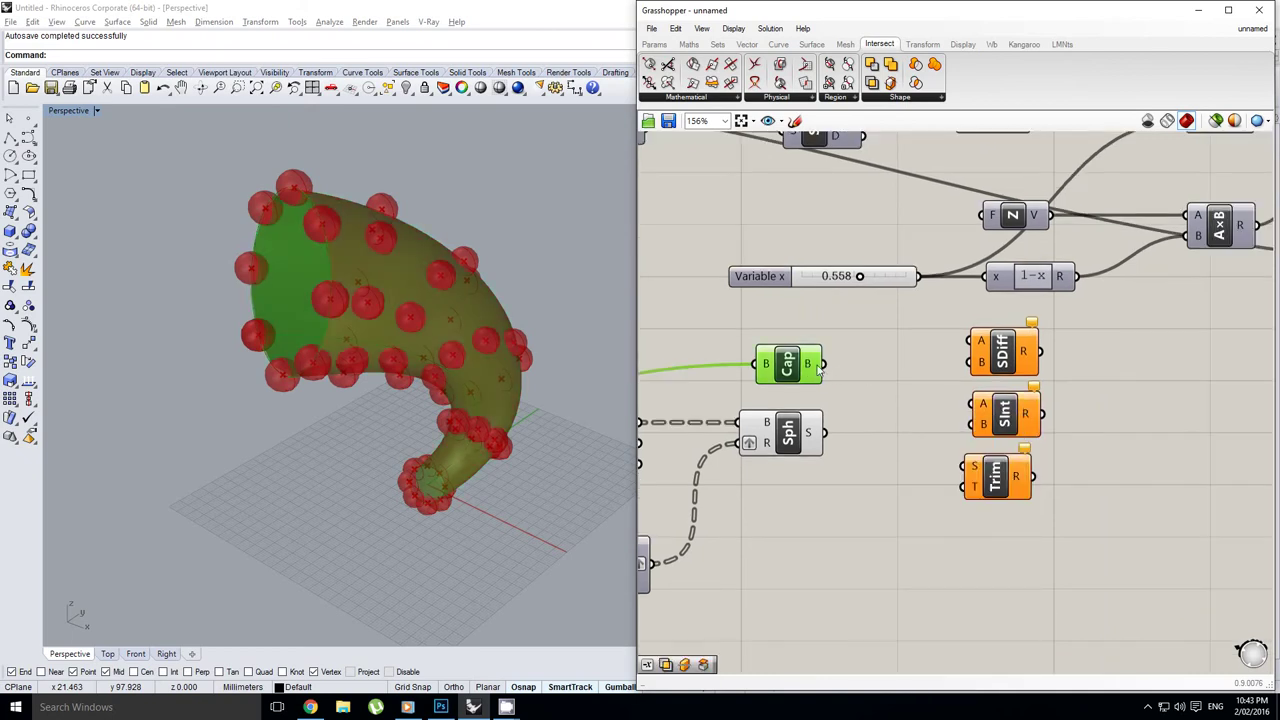
left_click(975, 352)
left_click_drag(825, 364, 886, 388)
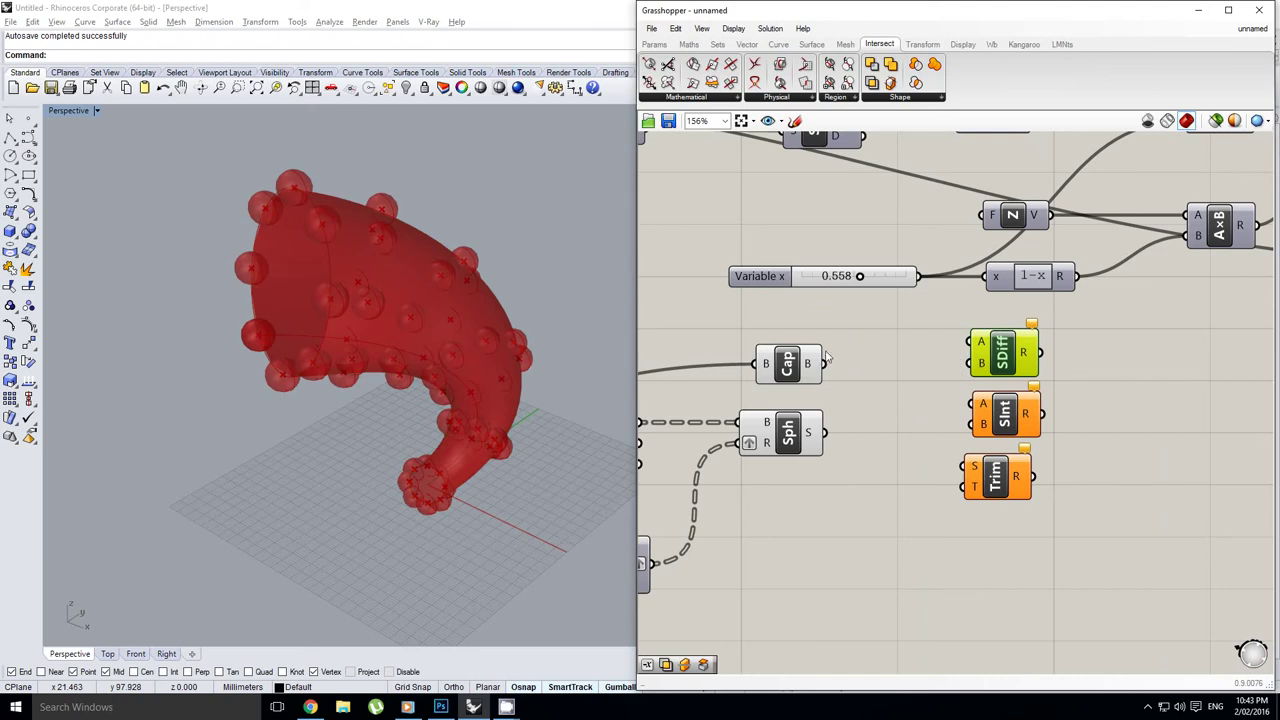
left_click_drag(822, 363, 968, 342)
left_click_drag(828, 431, 975, 368)
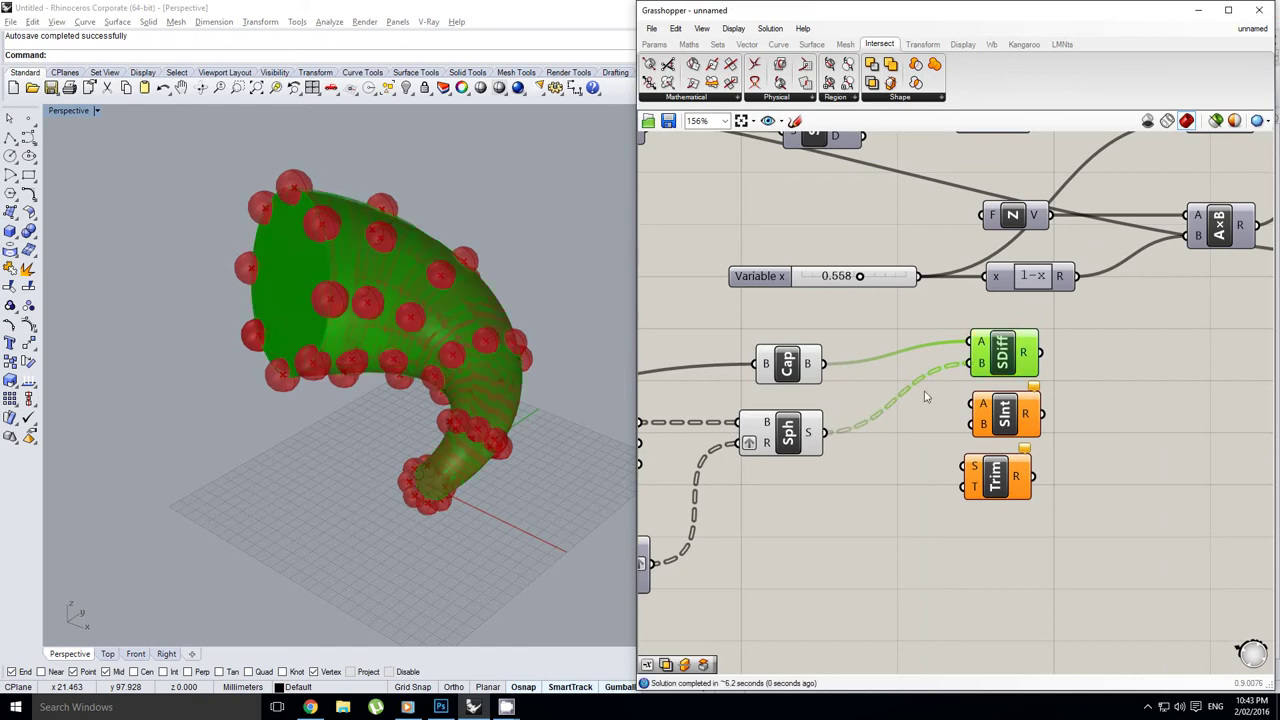
Step: Inspect the Solid Difference result in the Perspective view and flatten the Sphere component's S output
right_click_drag(925, 397, 915, 409)
mouse_move(1020, 368)
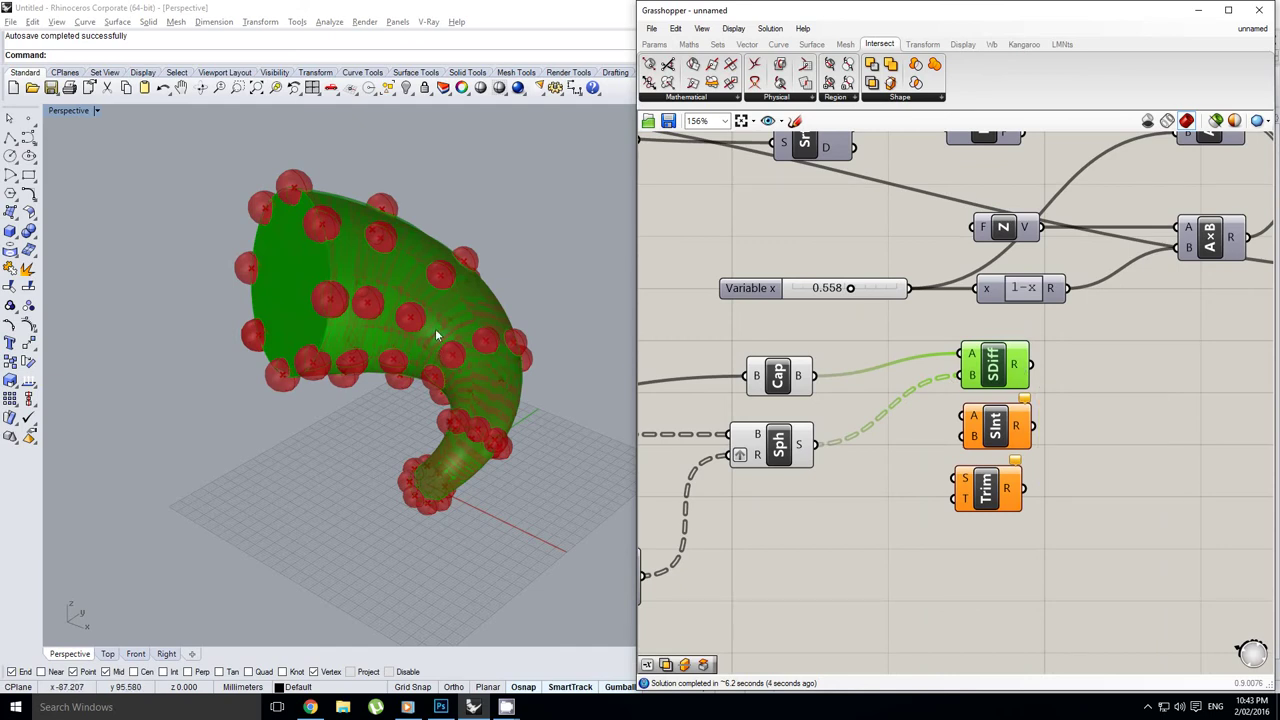
right_click(799, 451)
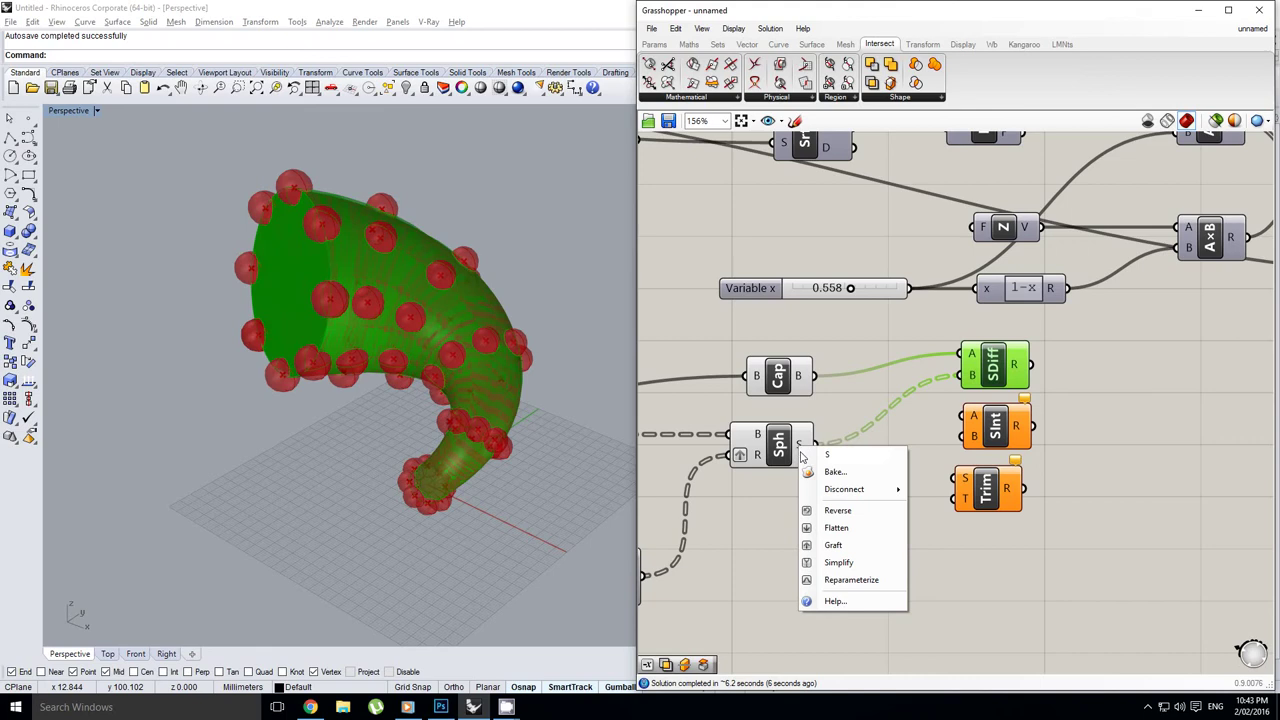
left_click(847, 511)
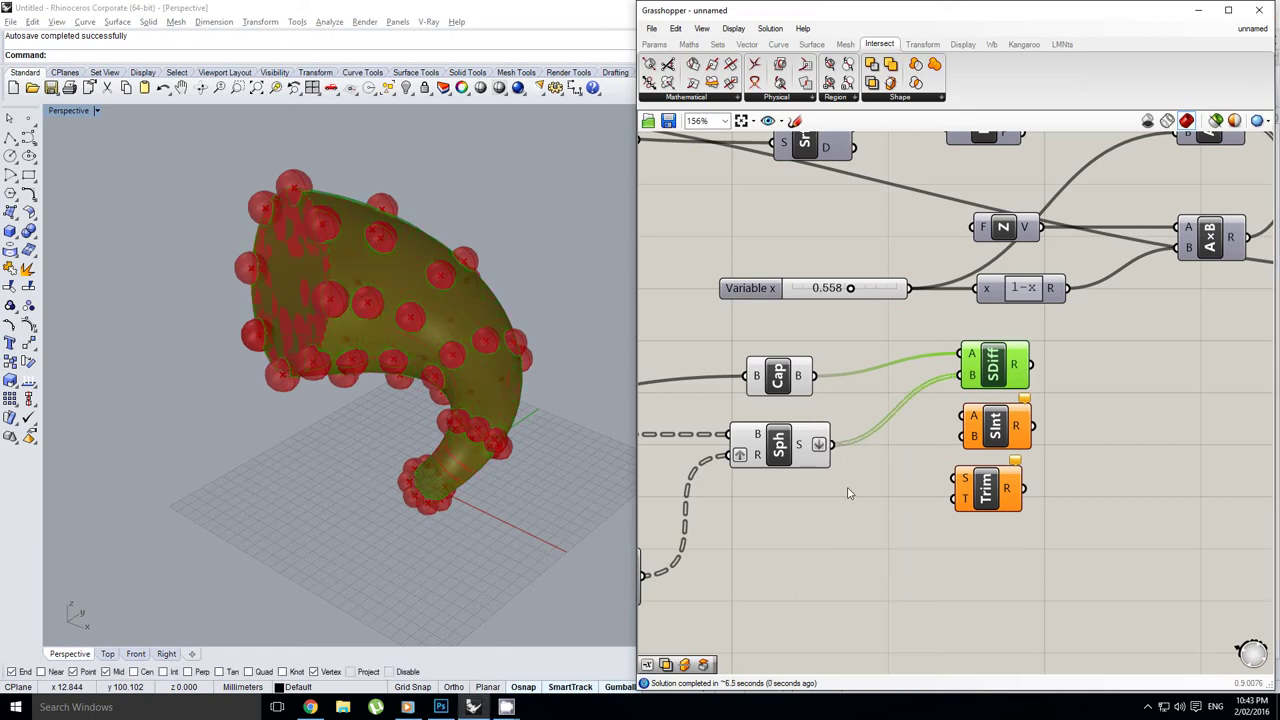
Step: Turn off the preview of the Cap Holes and Sphere components
left_click_drag(848, 491, 750, 362)
middle_click(751, 362)
left_click(792, 334)
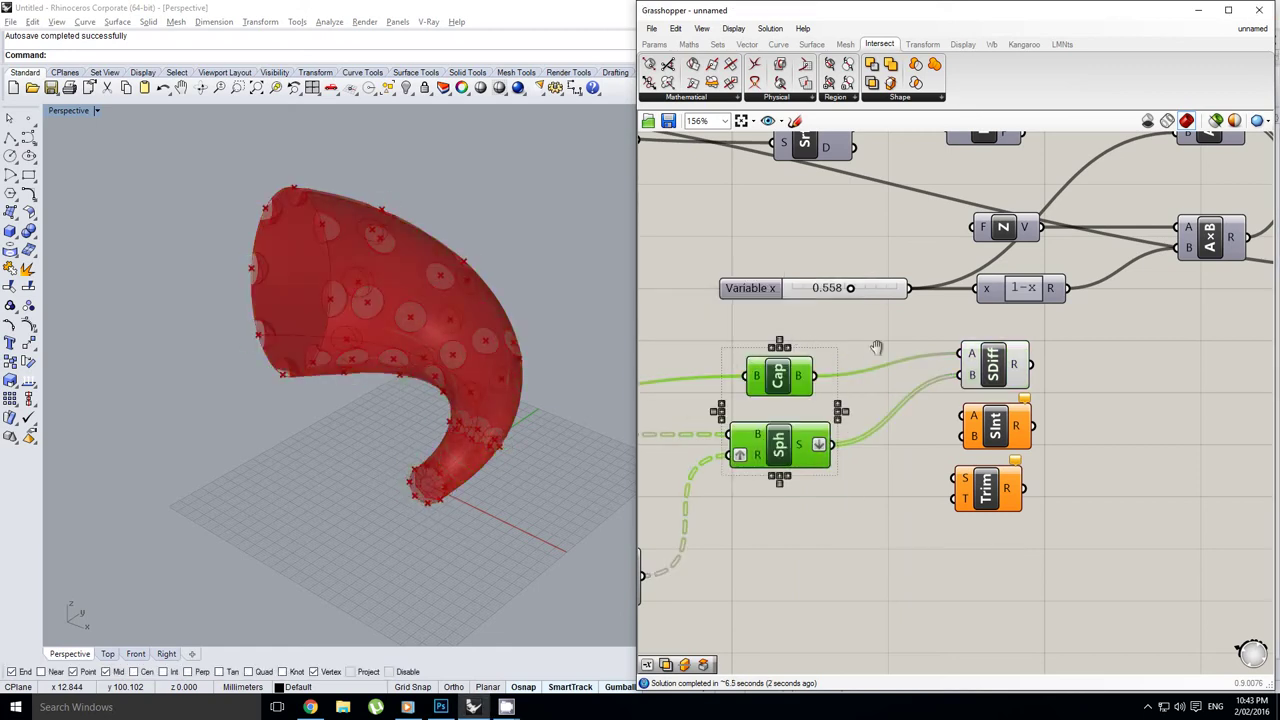
Step: Turn off the preview of the Variable Pipe and Divide Surface components
right_click_drag(876, 347, 1030, 364)
scroll(799, 445, "down", 2)
right_click_drag(797, 424, 892, 375)
left_click(739, 403)
middle_click(739, 403)
left_click(777, 354)
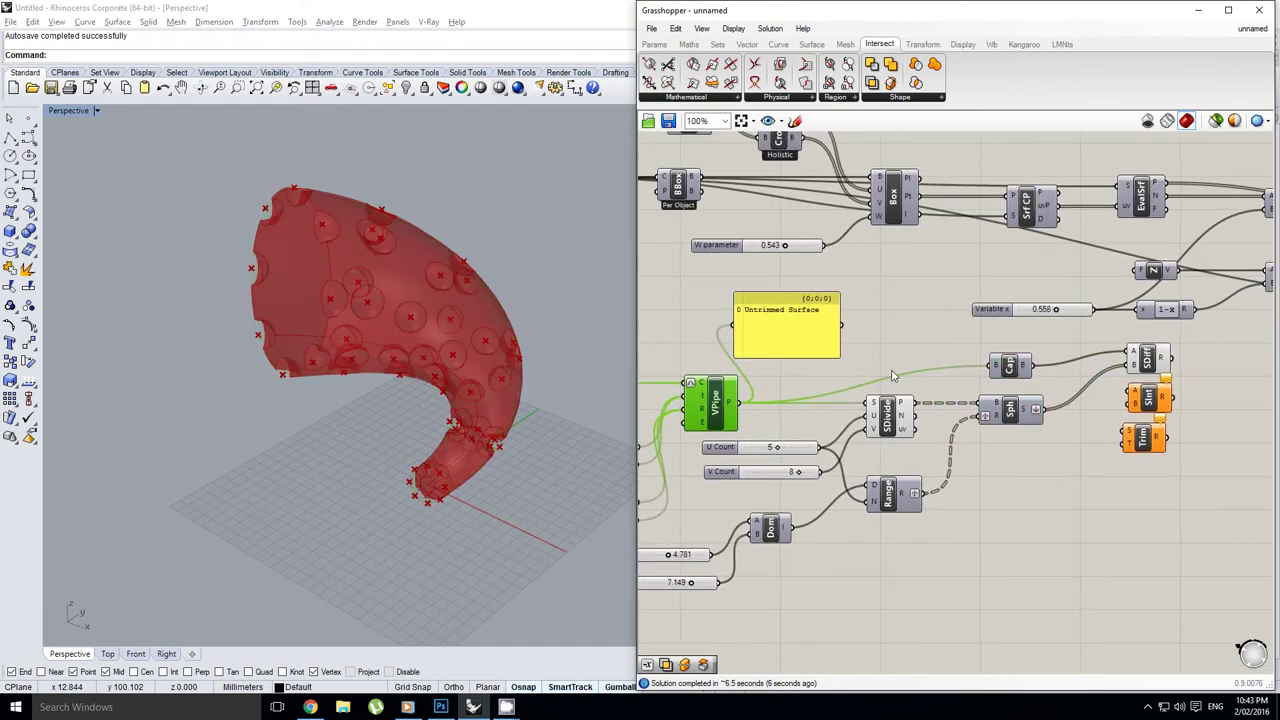
left_click(886, 407)
middle_click(887, 408)
left_click(930, 367)
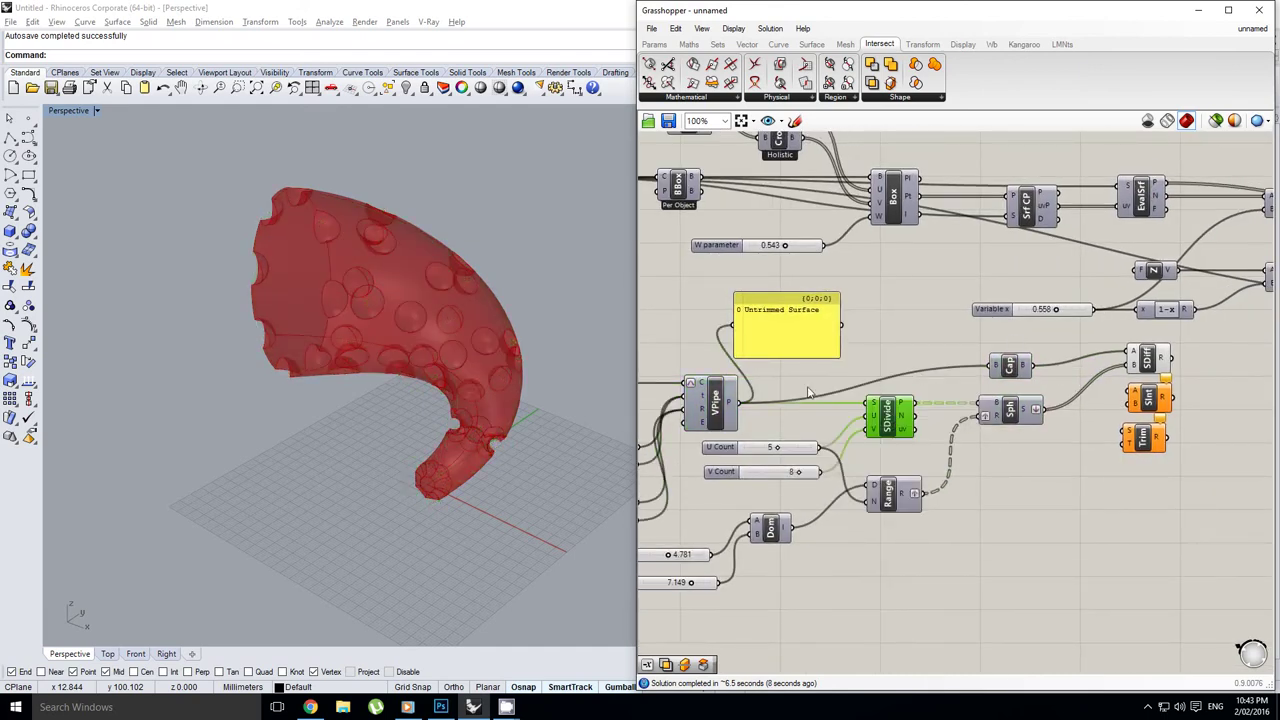
Step: Examine the spherical recesses of the Solid Difference result up close in the Perspective view
right_click_drag(764, 366, 736, 369)
right_click_drag(430, 330, 350, 299)
scroll(352, 302, "up", 5)
right_click_drag(440, 366, 459, 451)
scroll(442, 348, "down", 7)
scroll(394, 316, "up", 6)
scroll(476, 386, "up", 8)
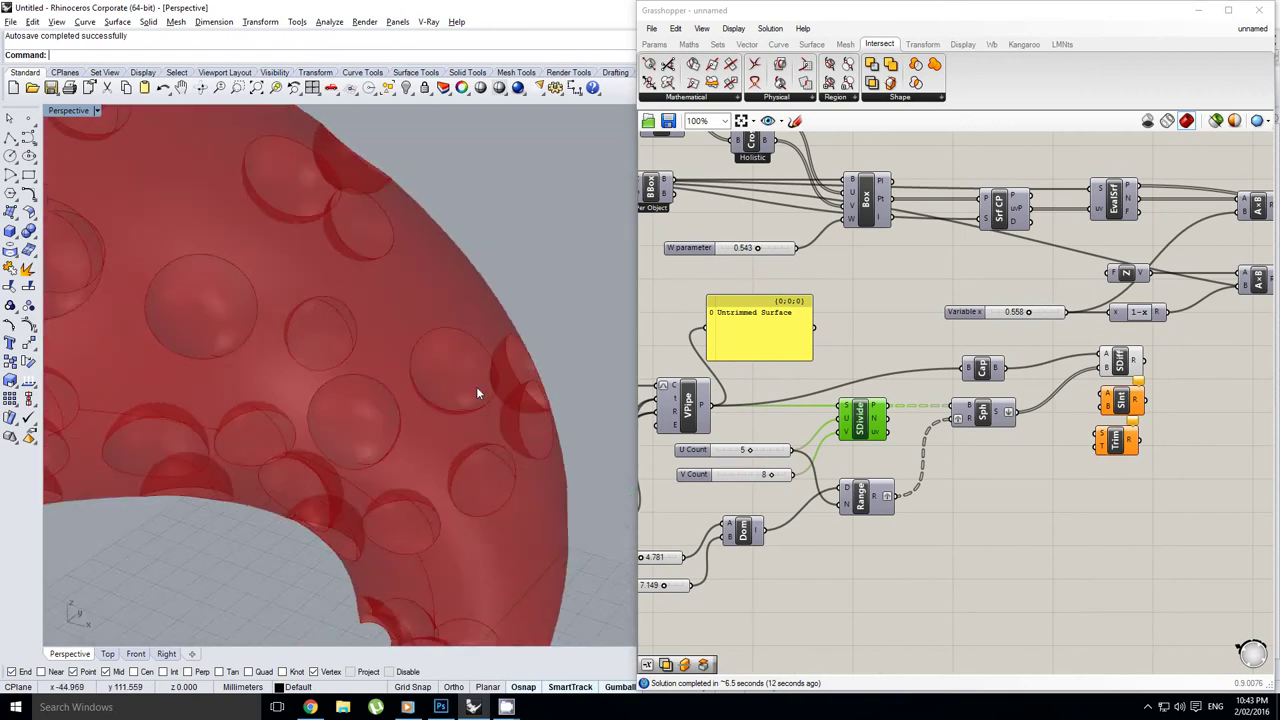
scroll(476, 386, "down", 9)
right_click_drag(476, 386, 452, 416)
Step: Bake the Solid Difference result into the Rhino model
right_click_drag(1149, 350, 1034, 377)
scroll(1032, 378, "up", 2)
left_click(1007, 385)
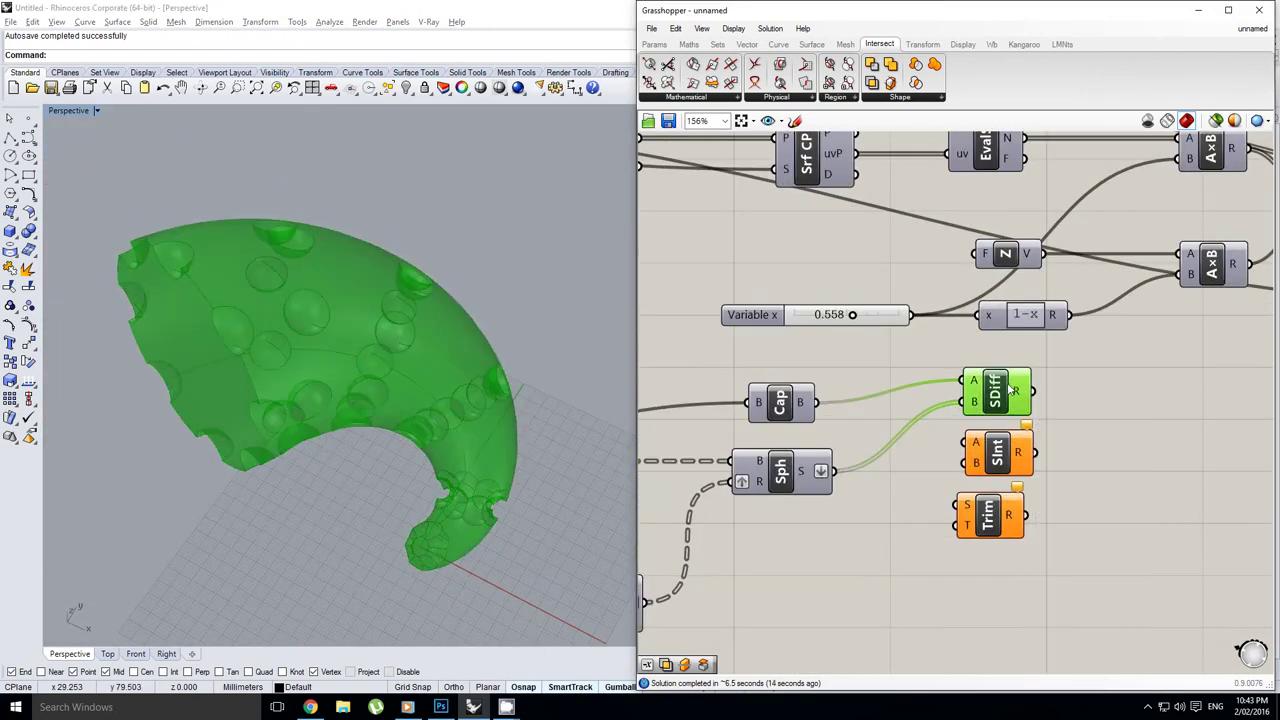
middle_click(1007, 385)
left_click(1030, 407)
scroll(408, 323, "down", 4)
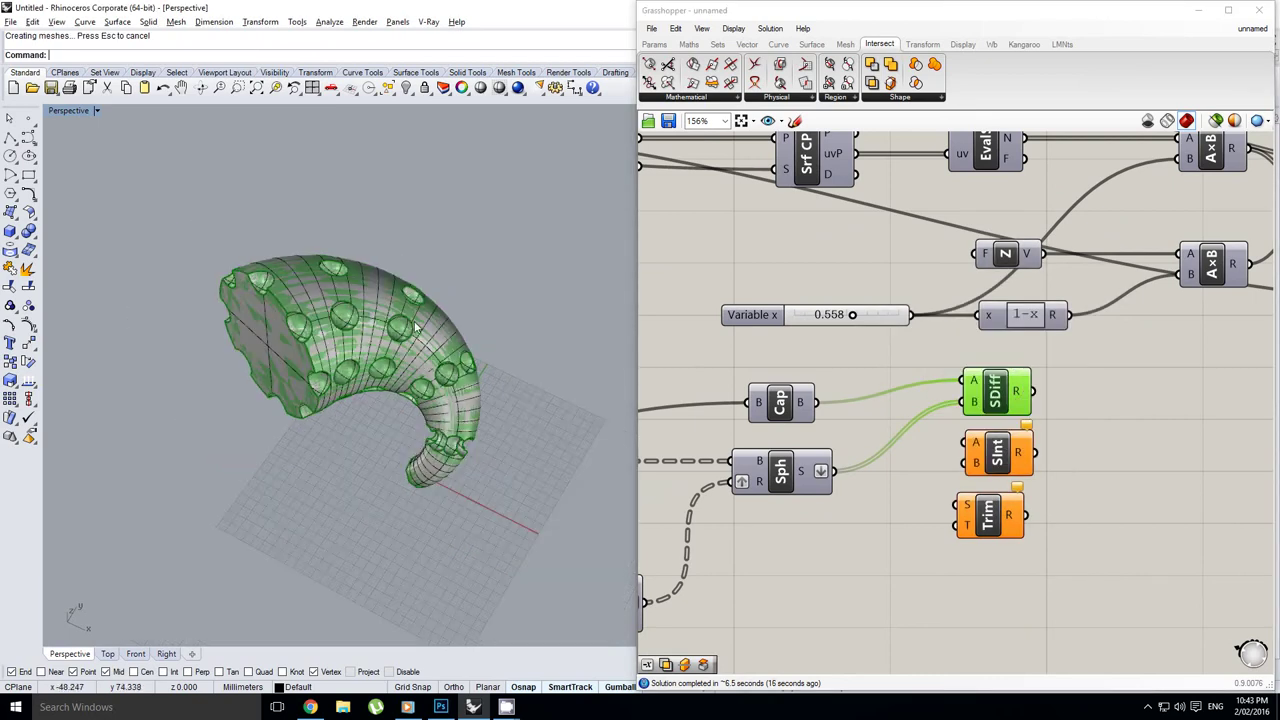
Step: Move the baked difference polysurface along the X axis, clear of the Grasshopper preview
left_click(413, 326)
right_click_drag(446, 340, 380, 243, "shift")
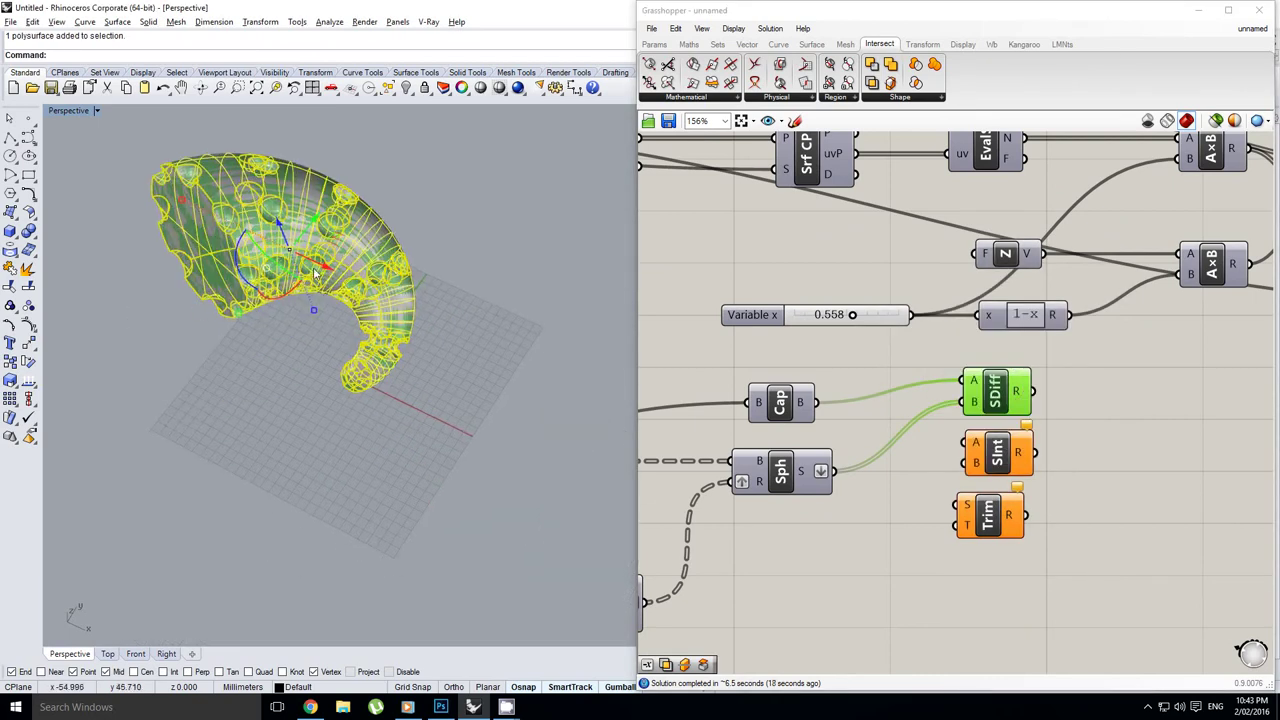
left_click_drag(319, 266, 600, 425)
left_click(493, 438)
right_click_drag(502, 390, 430, 302, "shift")
right_click_drag(424, 303, 572, 308)
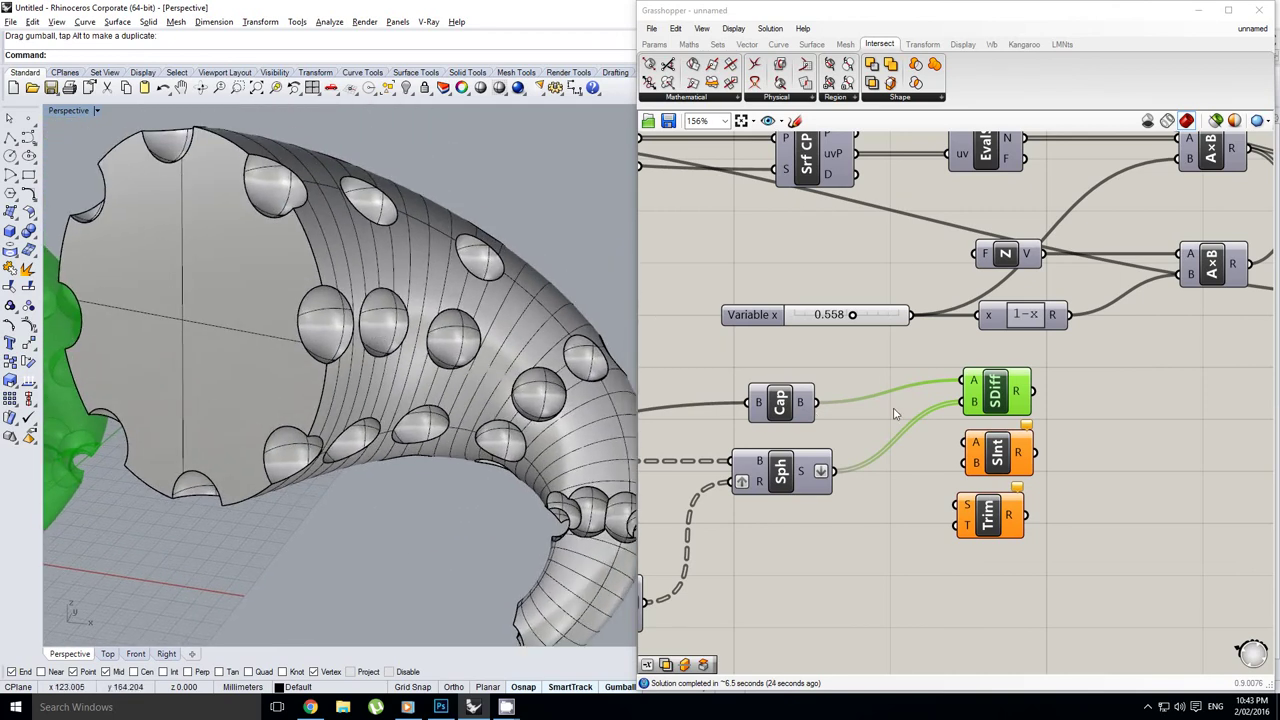
Step: Inspect the moved solid's spherical recesses and compare it with the Grasshopper preview
left_click(468, 256)
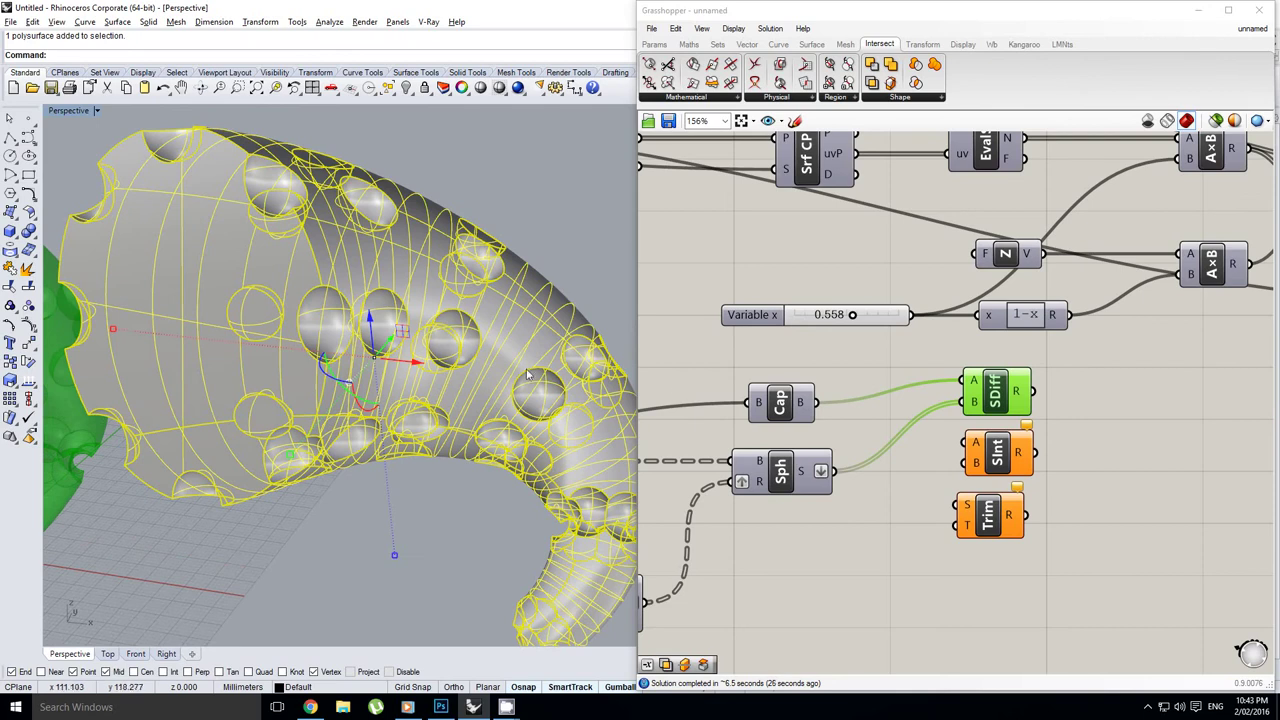
mouse_move(451, 323)
right_mouse_down()
mouse_move(420, 350)
mouse_move(440, 345)
right_mouse_up()
left_click(545, 278)
right_click_drag(540, 300, 525, 256)
left_click(792, 481)
left_click(486, 264)
scroll(522, 262, "down", 2)
left_click(480, 508)
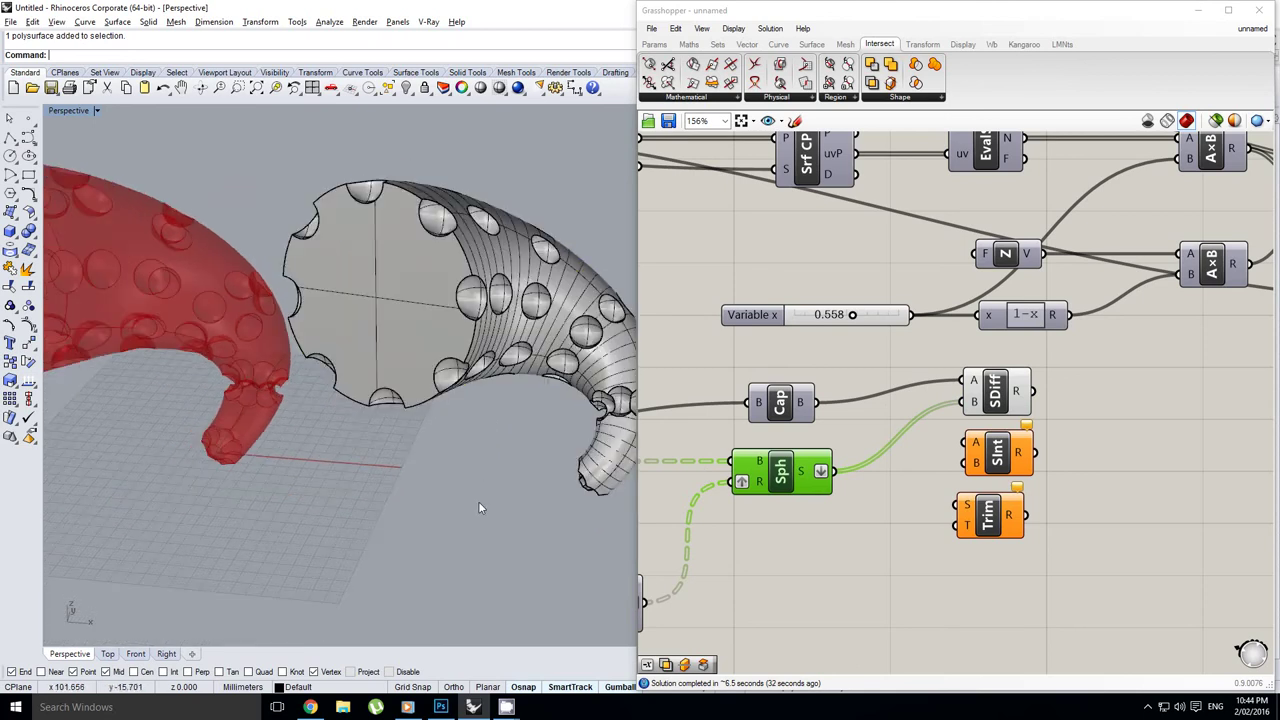
right_click_drag(472, 420, 463, 325)
scroll(459, 298, "down", 2)
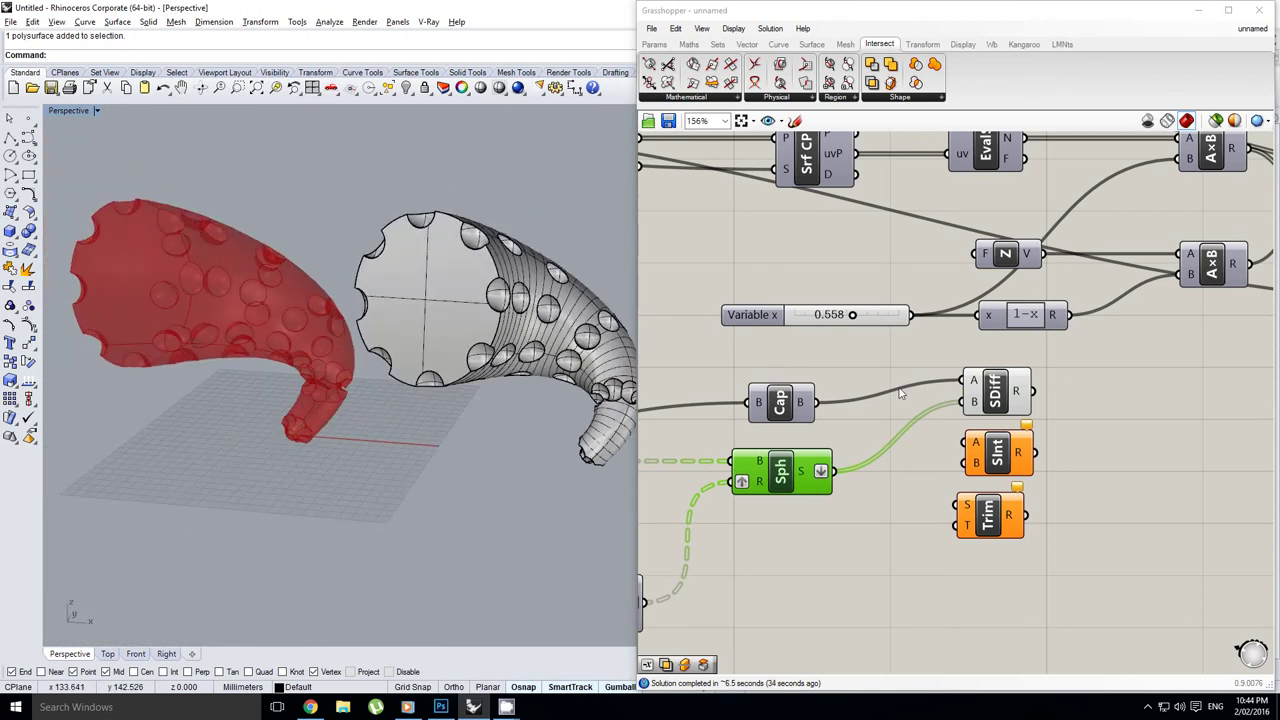
Step: Connect Cap Holes to input A and Sphere to input B of Solid Intersection, and line up the lower components beneath Solid Difference
right_click_drag(931, 397, 902, 394)
middle_click(902, 394)
left_click(940, 426)
left_click(873, 406)
scroll(949, 456, "up", 1)
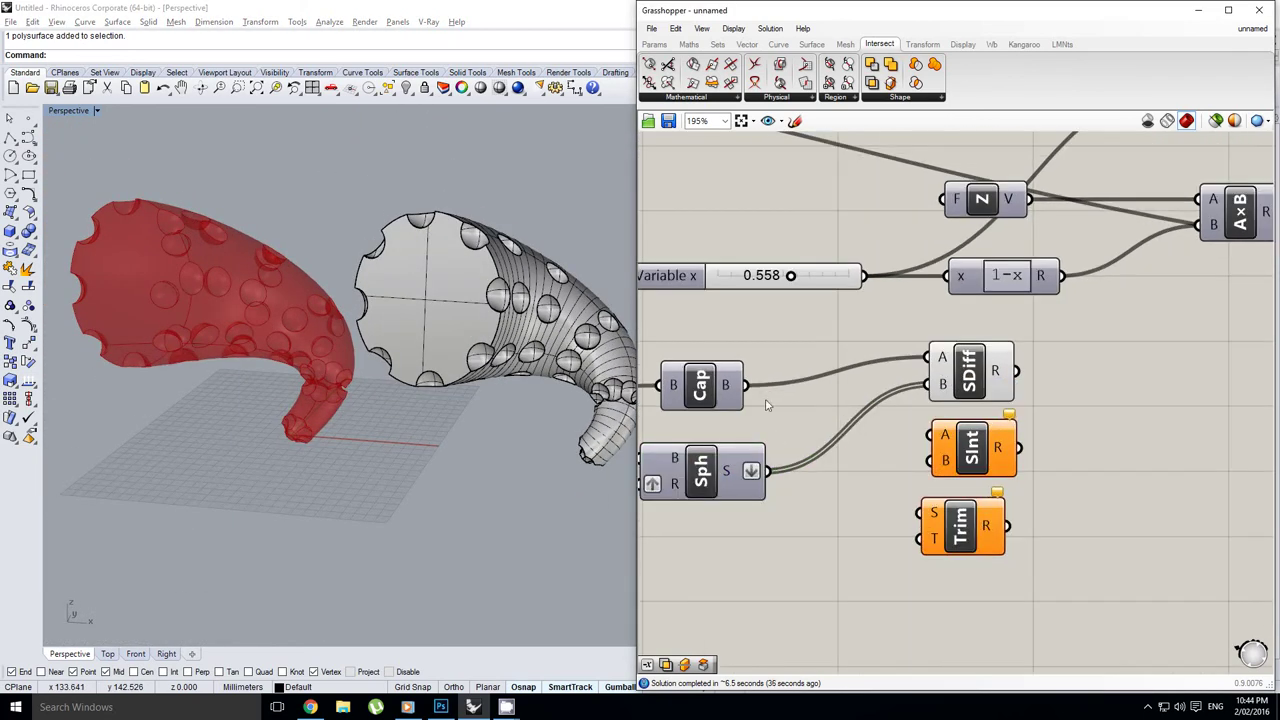
left_click_drag(746, 385, 933, 435)
left_click_drag(768, 471, 978, 467)
left_click_drag(964, 527, 973, 541)
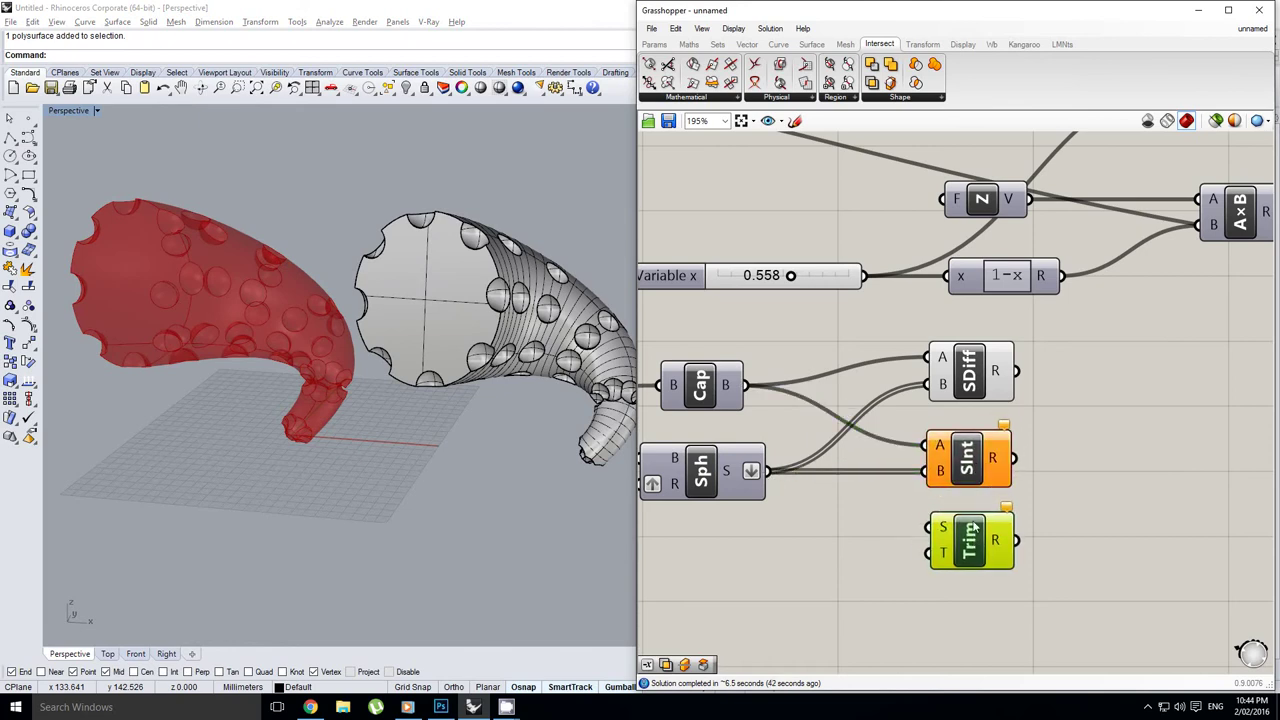
Step: Swap the Solid Intersection inputs so that Sphere feeds A and Cap Holes feeds B
right_click_drag(974, 500, 978, 470)
left_click(938, 476)
left_click(972, 432)
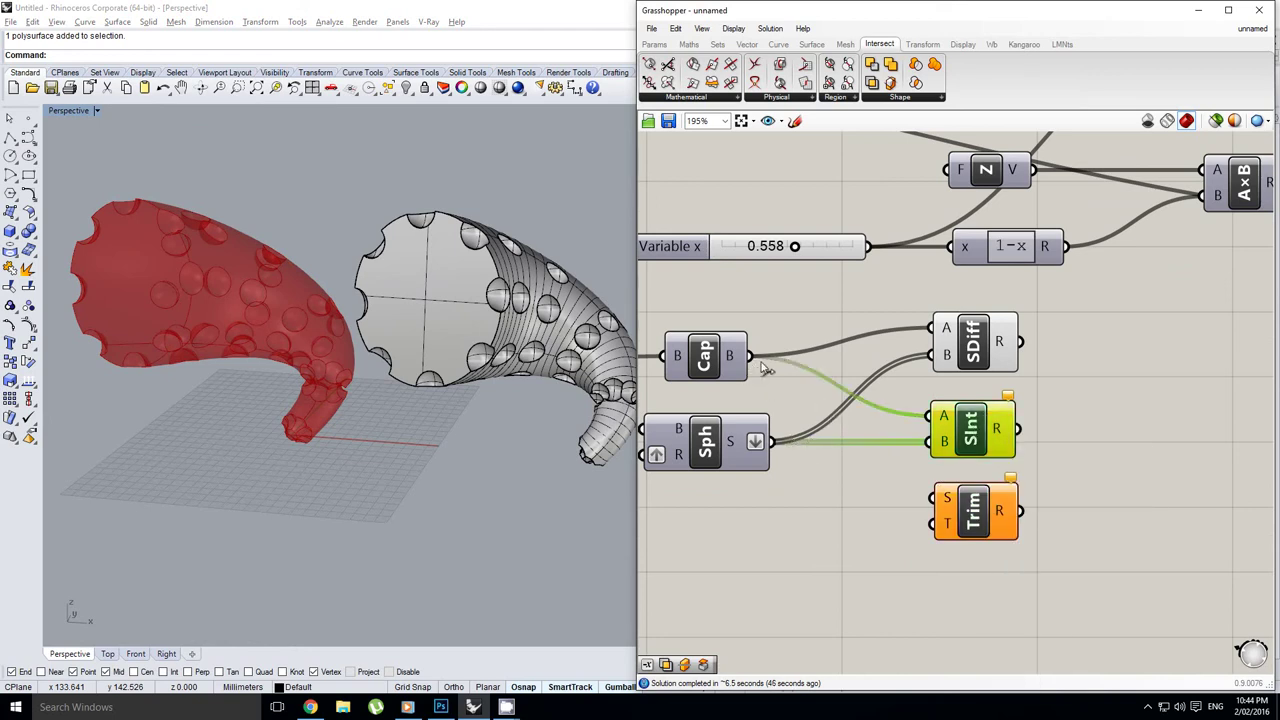
left_click_drag(765, 368, 912, 453)
left_click_drag(786, 444, 933, 421)
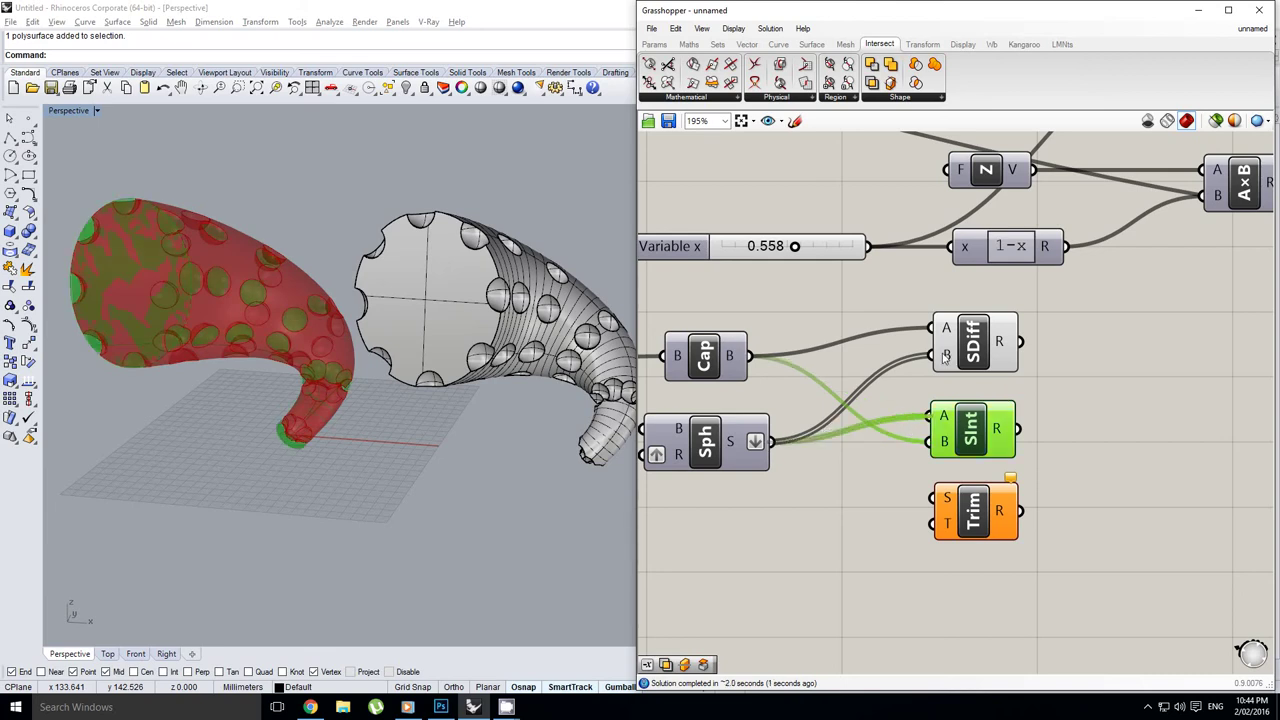
Step: Turn off the preview of the Solid Difference component
left_click(975, 346)
middle_click(977, 345)
left_click(1020, 304)
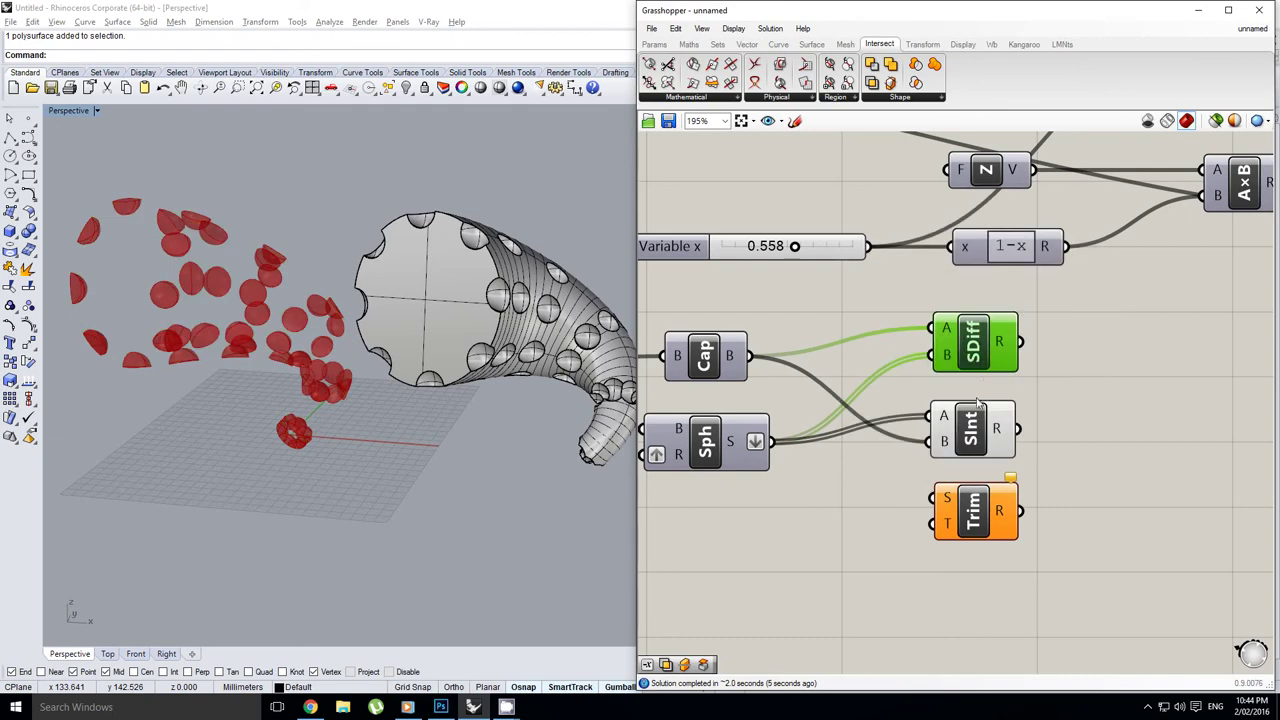
Step: Bake the Solid Intersection result into the Rhino model and turn off the component's preview
left_click(978, 418)
scroll(458, 309, "down", 5)
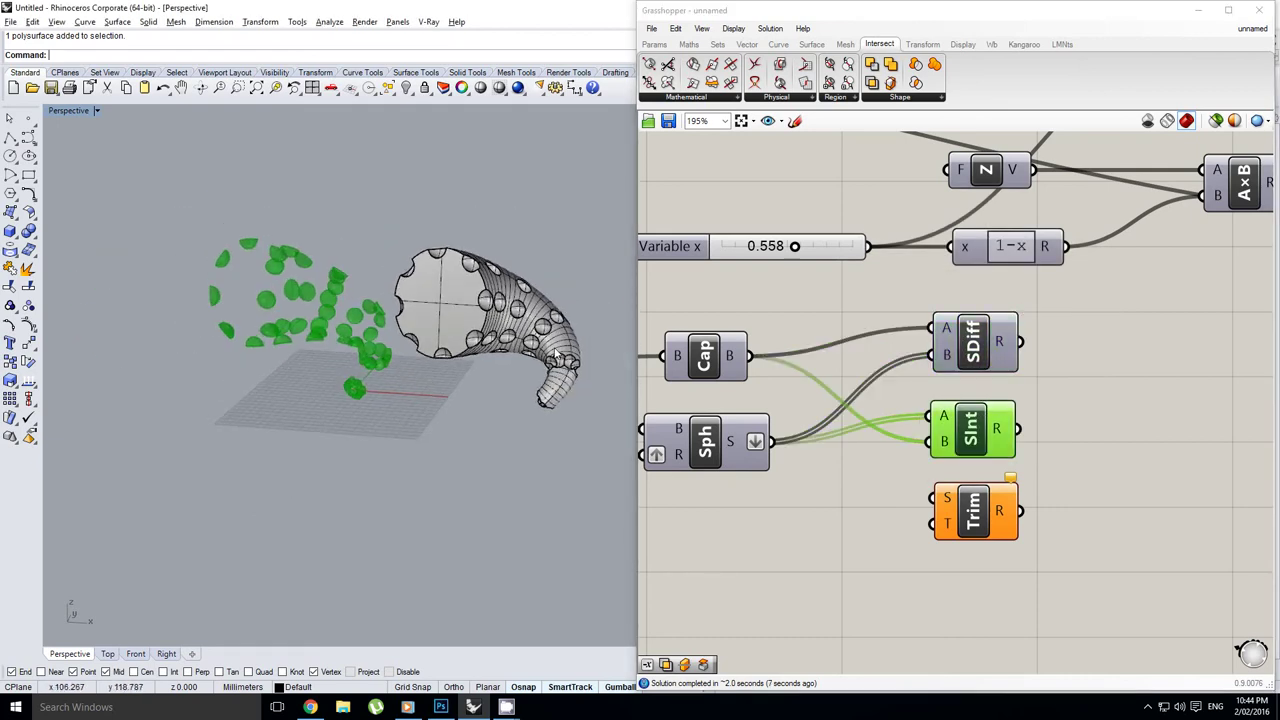
middle_click(974, 418)
left_click(1003, 441)
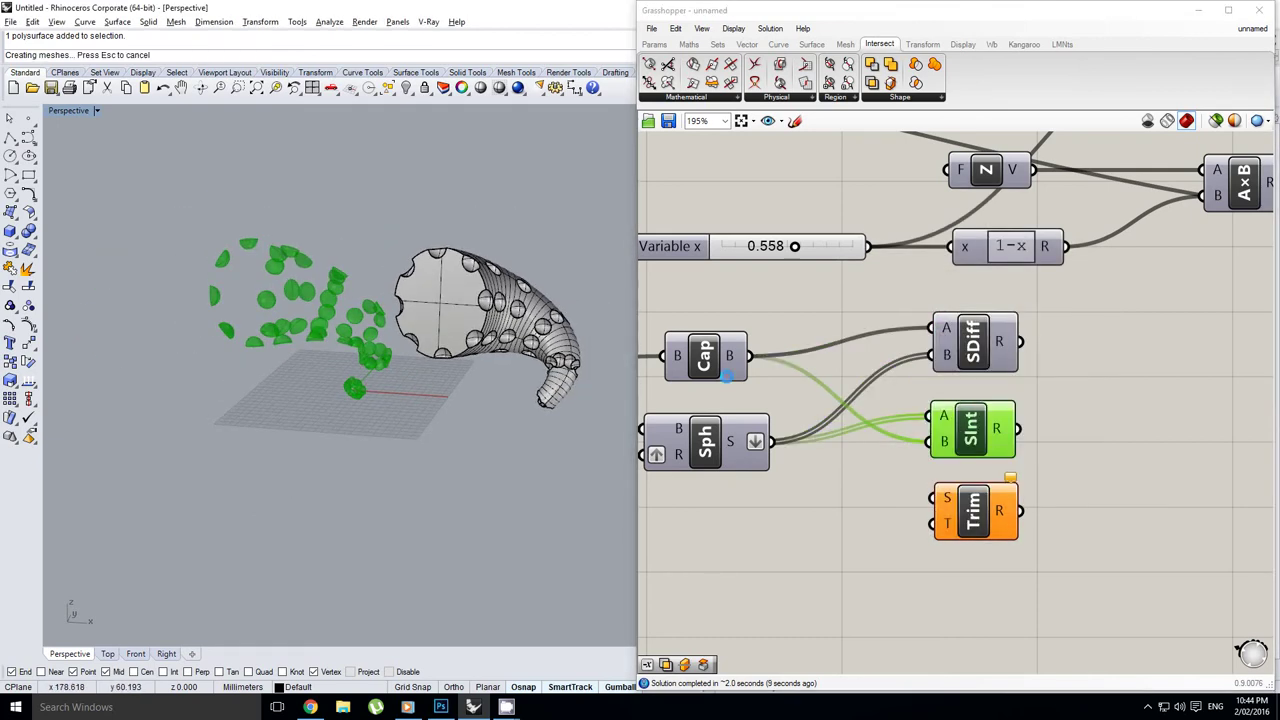
middle_click(968, 416)
left_click(1008, 379)
scroll(290, 332, "up", 7)
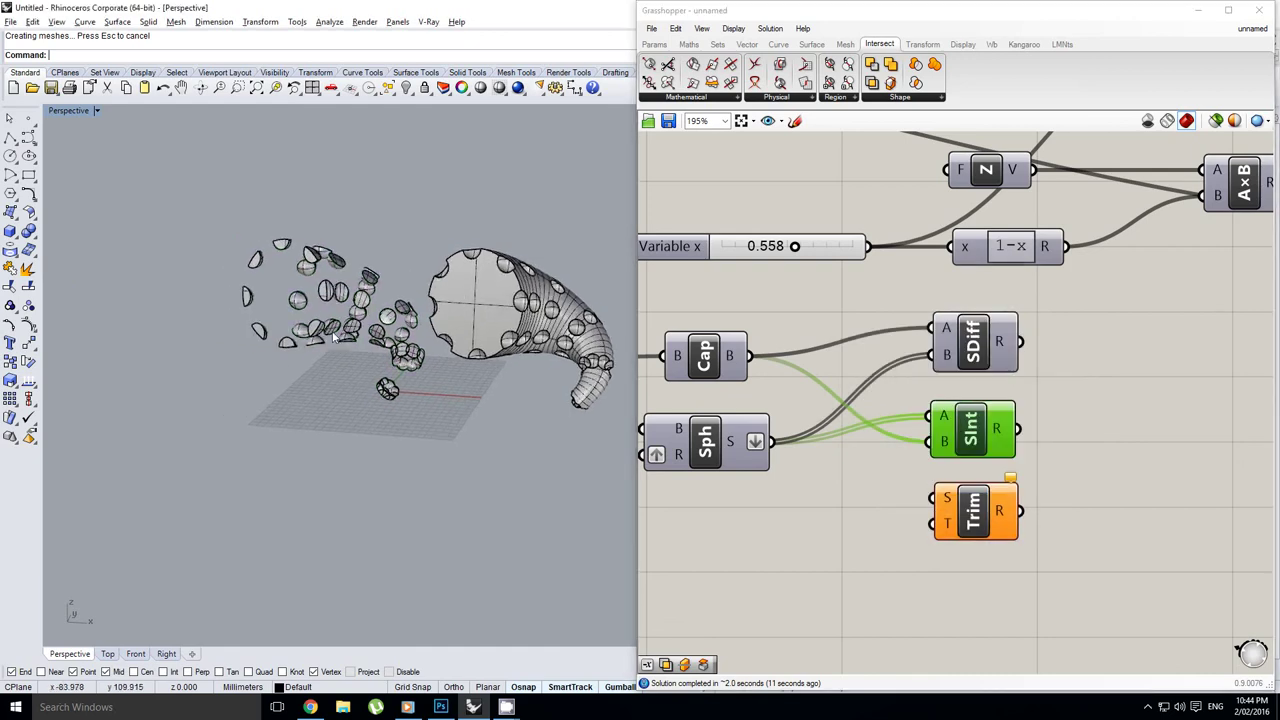
right_click_drag(337, 332, 311, 314)
scroll(431, 346, "up", 4)
scroll(424, 318, "down", 5)
scroll(347, 322, "down", 5)
scroll(488, 375, "up", 3)
Step: Show the Cap Holes and Sphere previews over the baked intersection pieces to compare them, and hide both previews again
right_click_drag(754, 368, 824, 379)
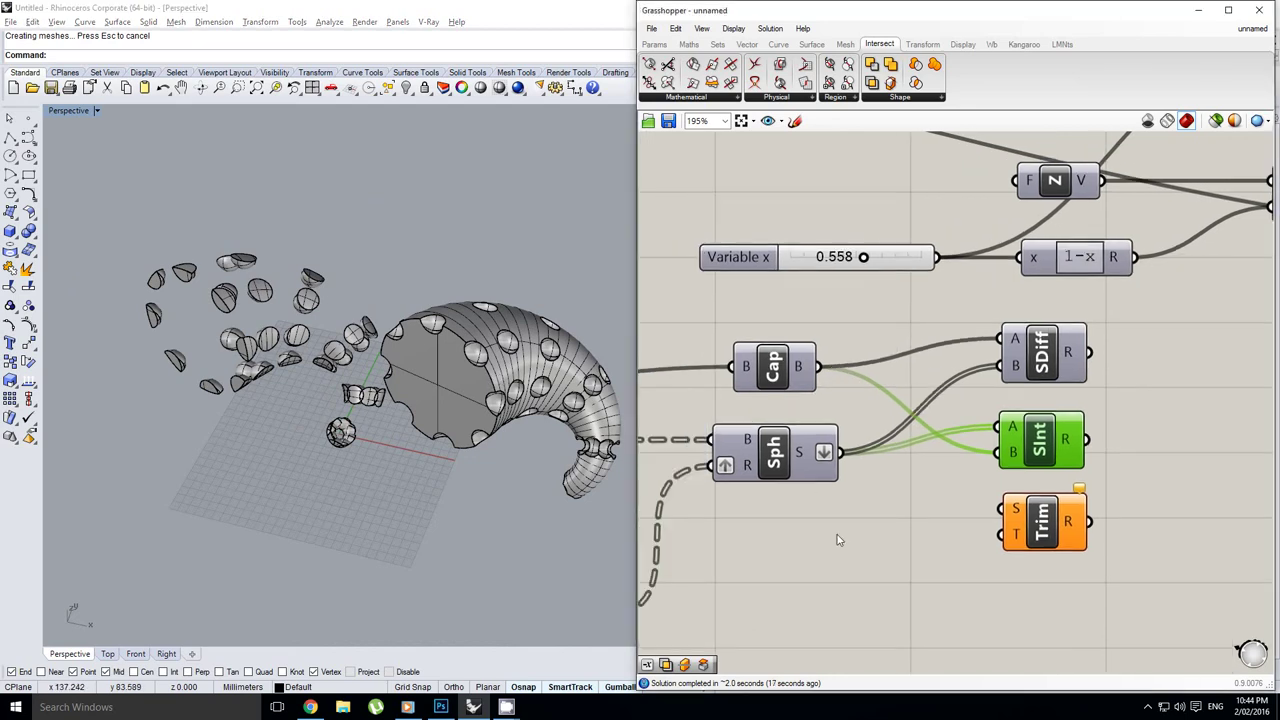
left_click_drag(837, 534, 751, 319)
middle_click(751, 319)
left_click(780, 298)
scroll(242, 294, "up", 4)
right_click_drag(242, 294, 304, 283, "shift")
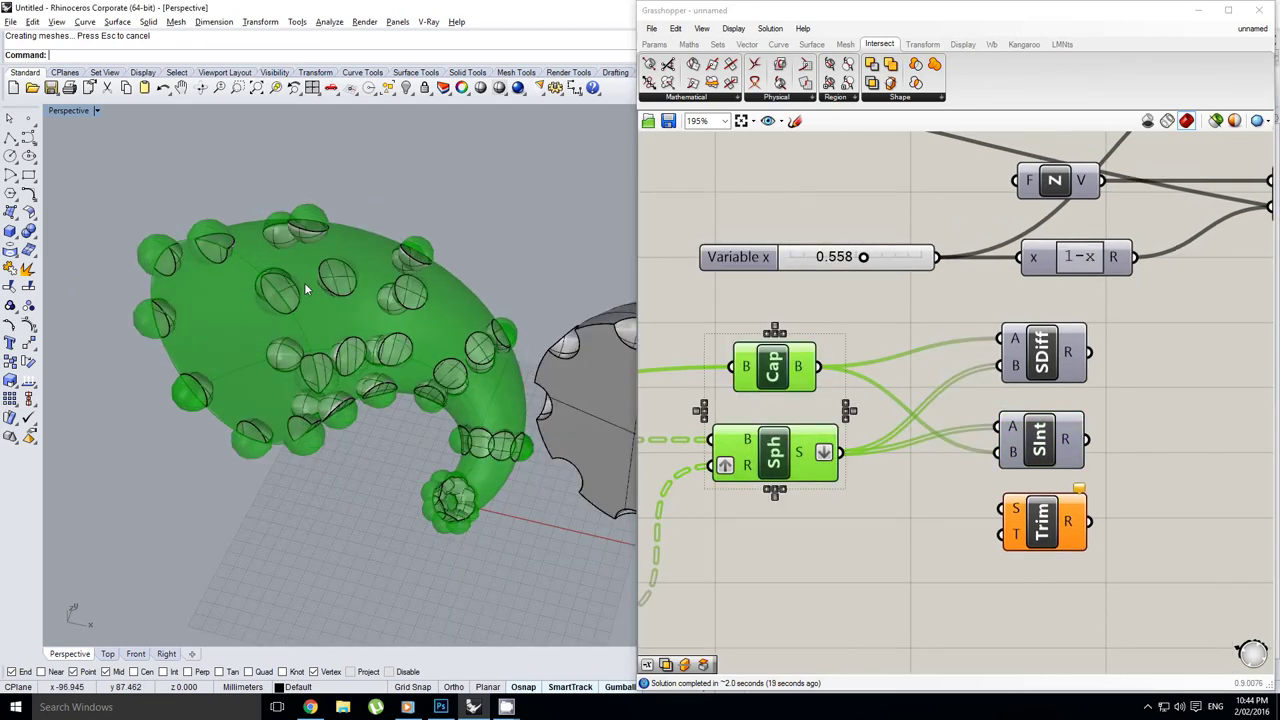
scroll(304, 282, "up", 5)
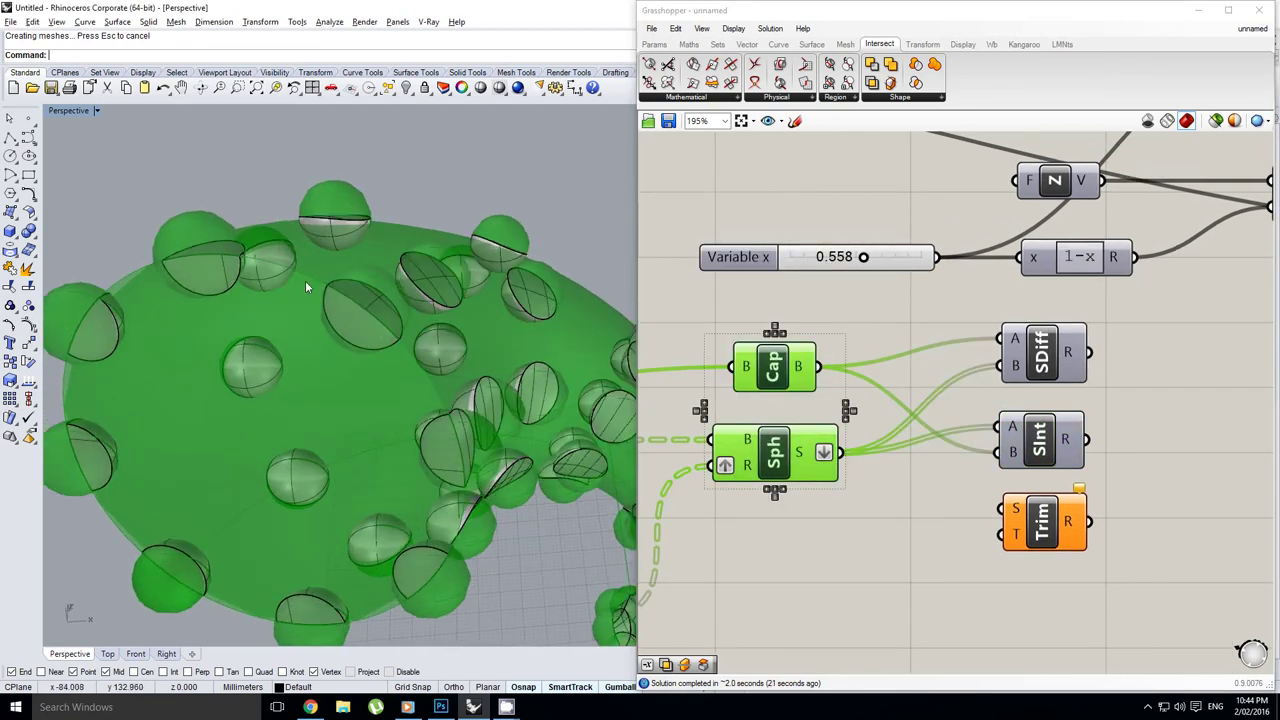
right_click_drag(386, 364, 274, 346)
scroll(295, 320, "up", 3)
middle_click(840, 406)
scroll(840, 406, "up", 1)
left_click(884, 364)
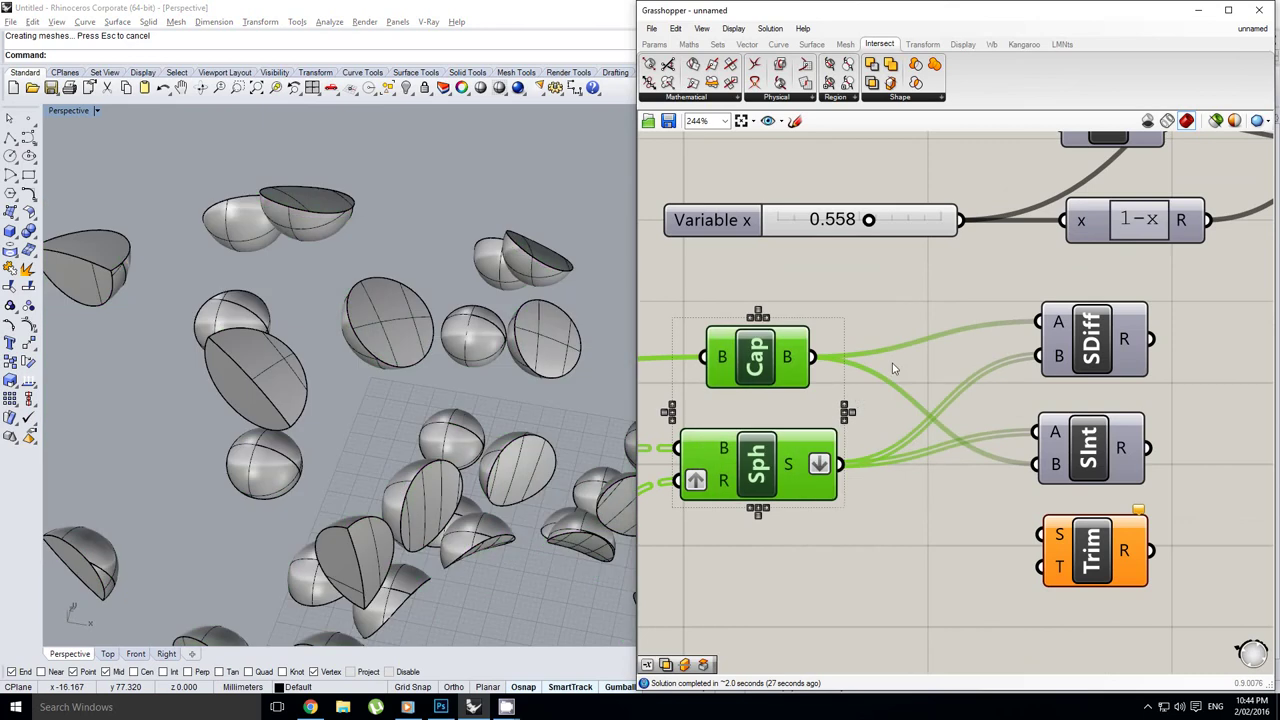
Step: Examine the baked intersection pieces from several sides, including the ring of overlapping spheres near the pipe's narrow end
scroll(440, 362, "down", 8)
right_click_drag(418, 361, 414, 318)
scroll(412, 335, "up", 2)
scroll(414, 316, "up", 5)
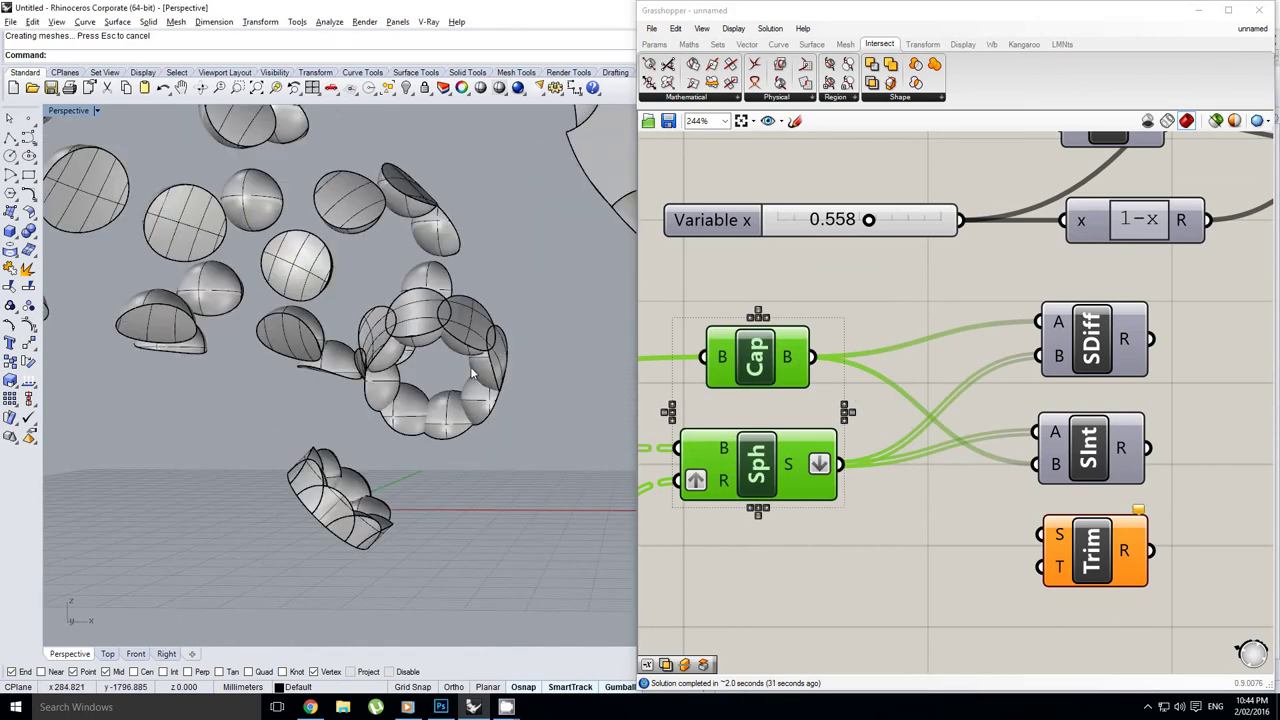
left_click(478, 365)
scroll(478, 365, "down", 8)
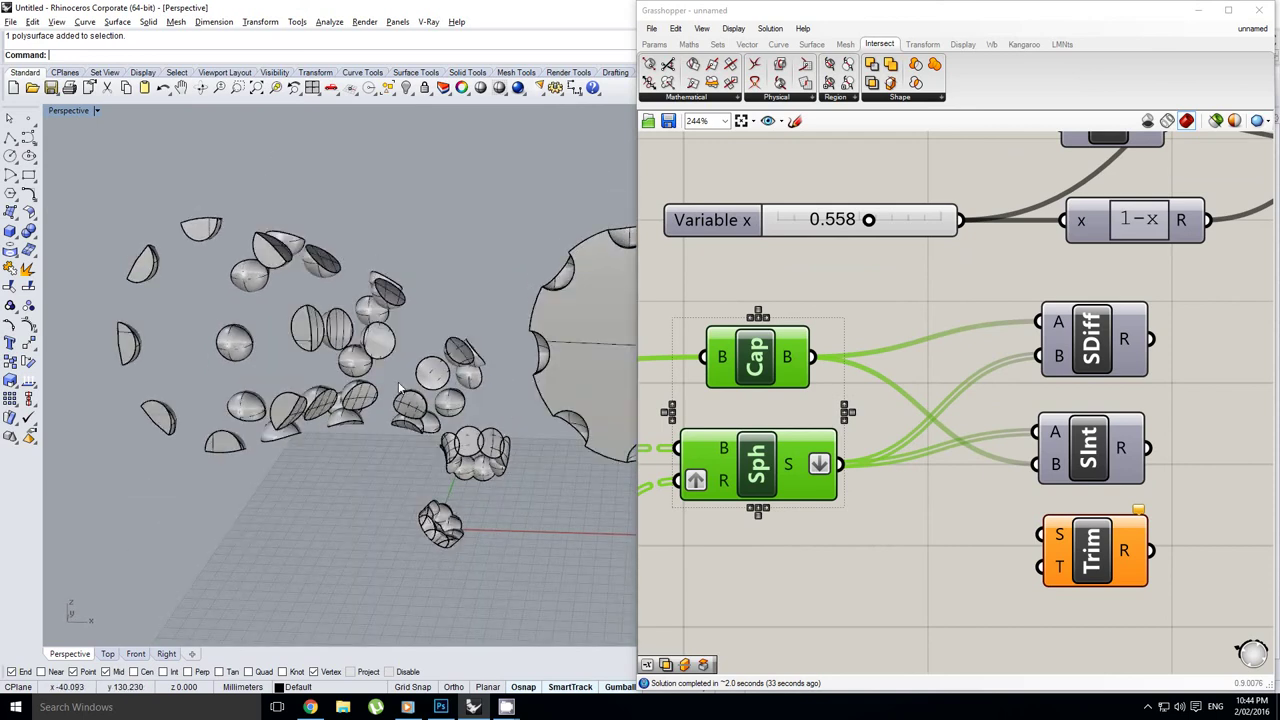
scroll(285, 354, "up", 3)
right_click_drag(325, 362, 312, 337)
scroll(368, 340, "down", 4)
Step: Move all the baked intersection pieces along the X axis, placing them beside the baked difference solid
left_click_drag(152, 275, 587, 533)
right_click_drag(540, 463, 372, 430, "shift")
left_click_drag(259, 333, 529, 342)
left_click(389, 522)
right_click_drag(376, 446, 388, 441)
Step: Connect the Cap Holes output to input S of Trim Solid and the Sphere output to input T
left_click(952, 481)
right_click_drag(956, 492, 928, 463)
left_click_drag(785, 337, 1004, 516)
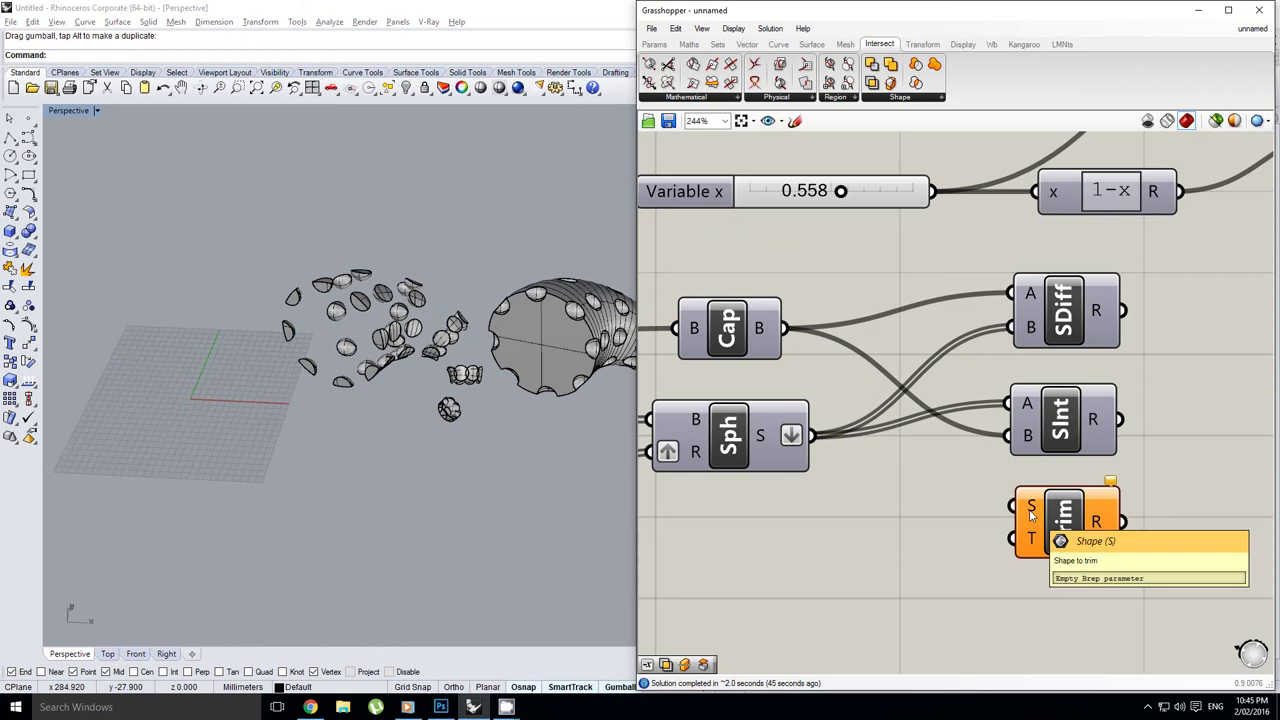
left_click_drag(795, 336, 1012, 508)
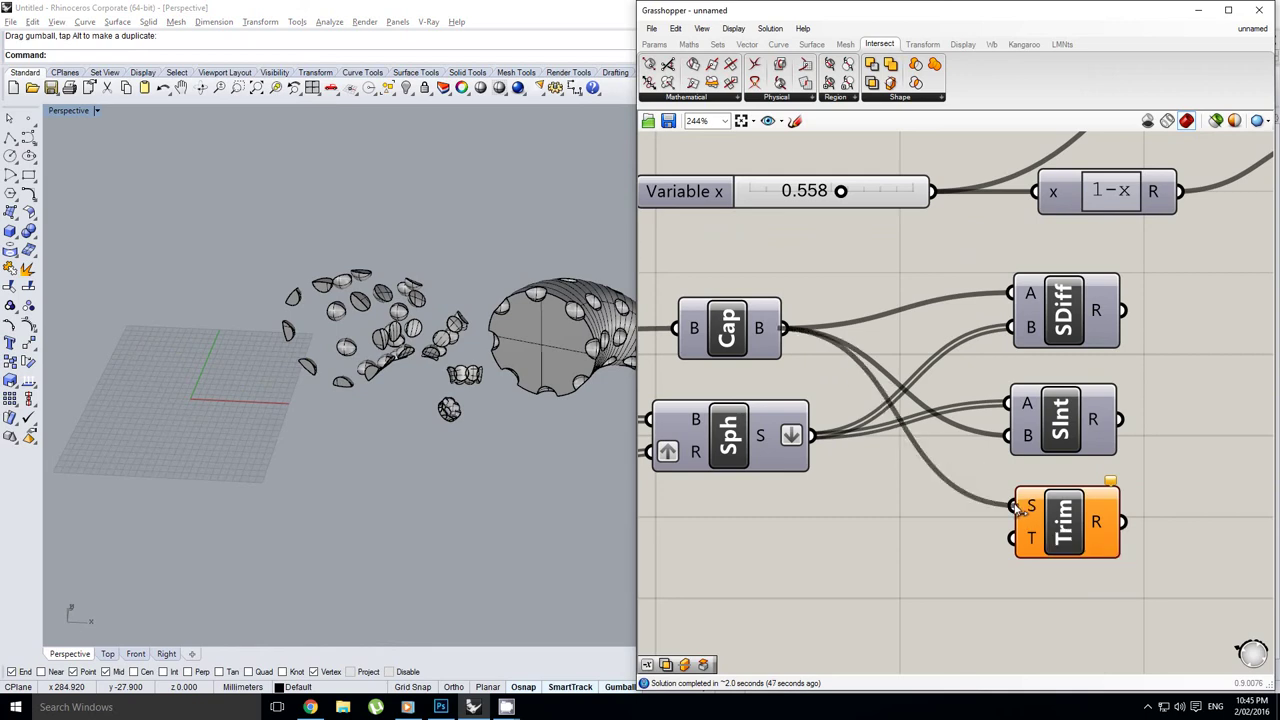
left_click_drag(812, 436, 1012, 538)
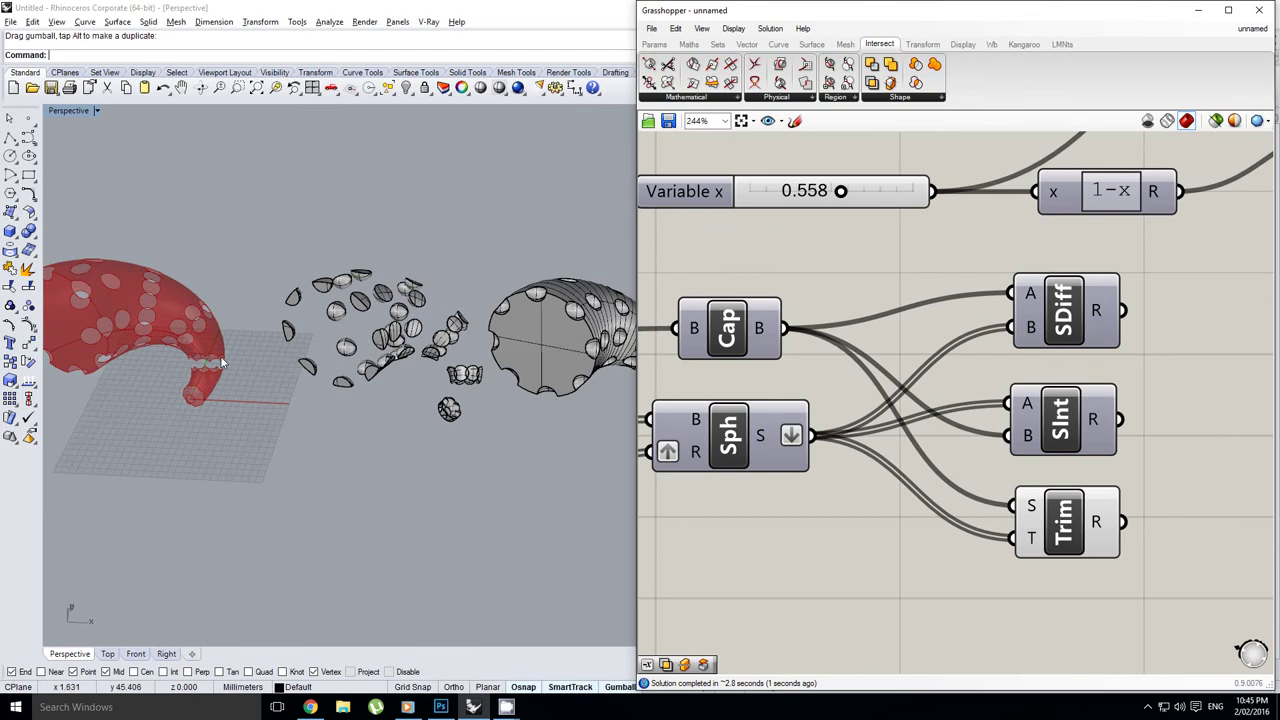
Step: Inspect the Trim Solid result in the Perspective view and check the list of cutters at its T input
right_click_drag(222, 362, 325, 374)
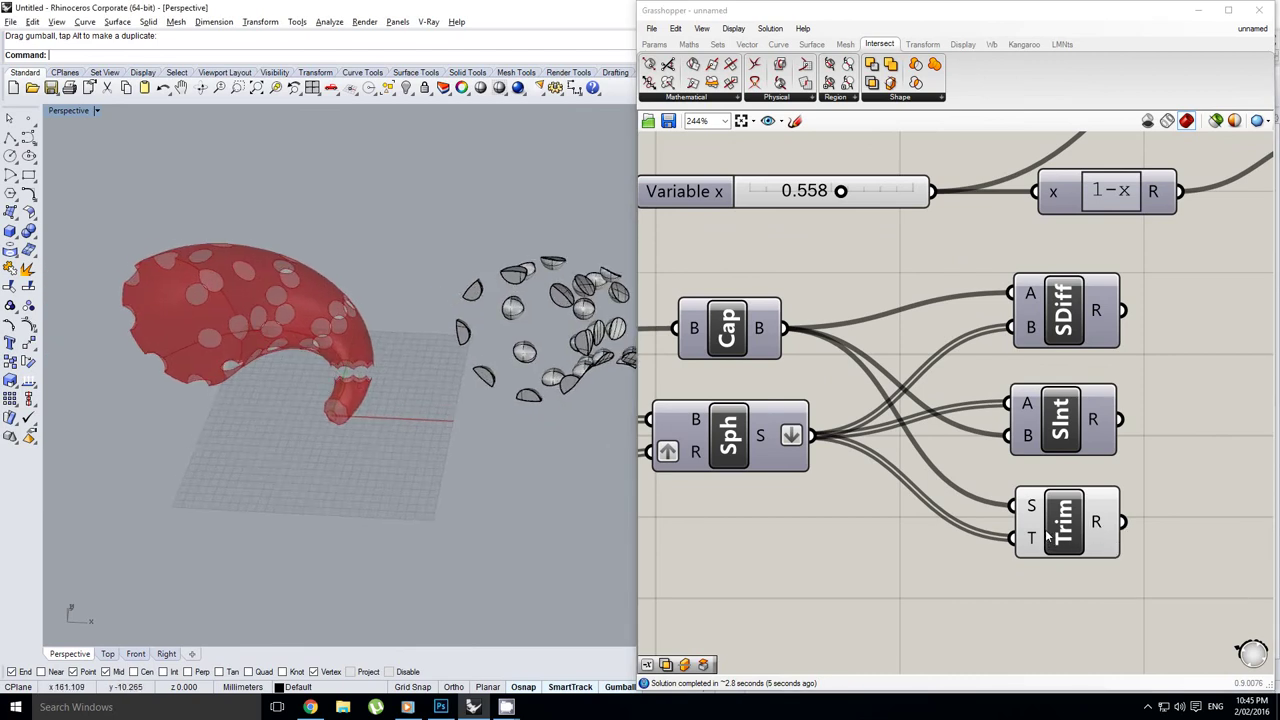
right_click_drag(297, 406, 385, 402, "shift")
scroll(415, 360, "up", 2)
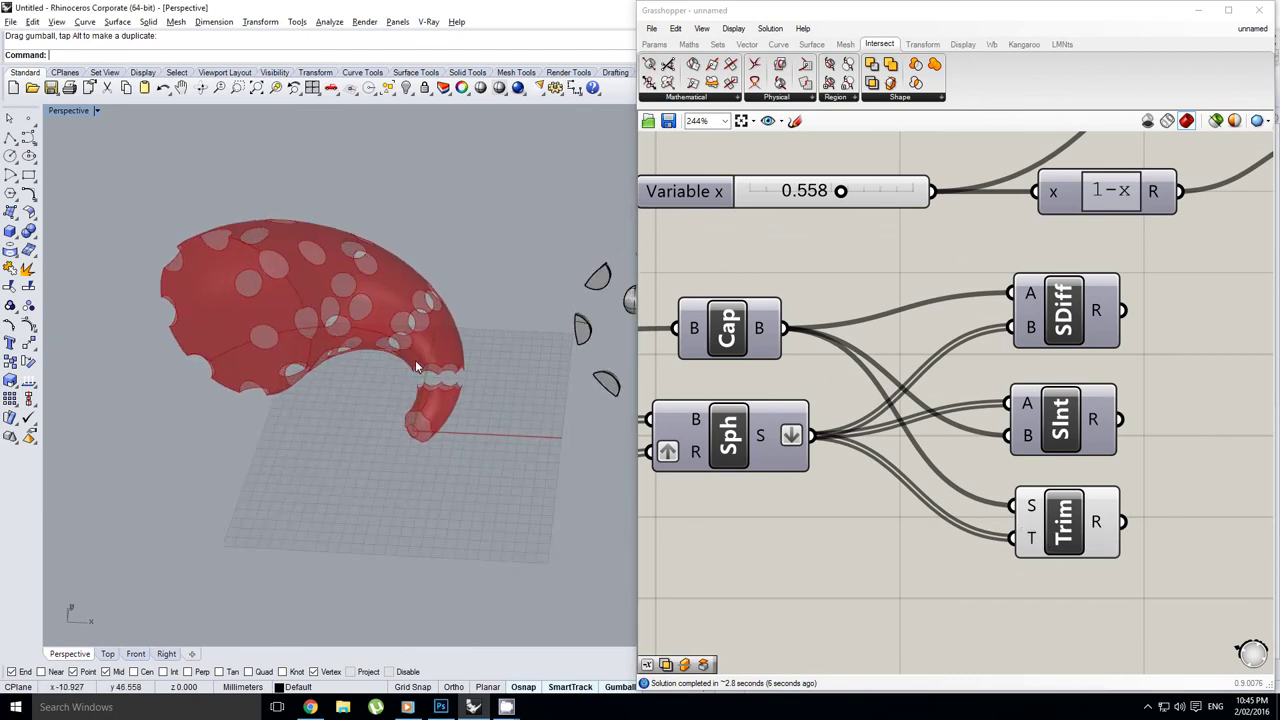
left_click(1068, 524)
scroll(1047, 518, "up", 3)
mouse_move(1032, 532)
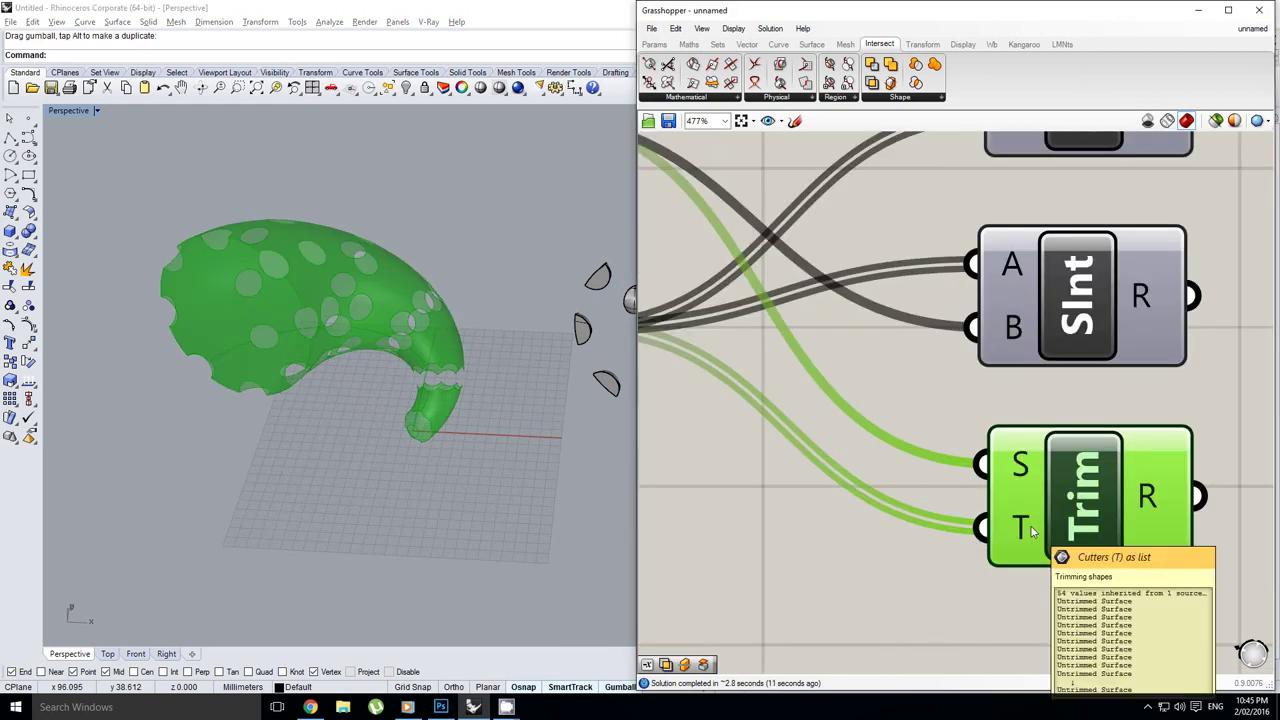
right_click_drag(980, 543, 1013, 484)
scroll(1011, 484, "down", 1)
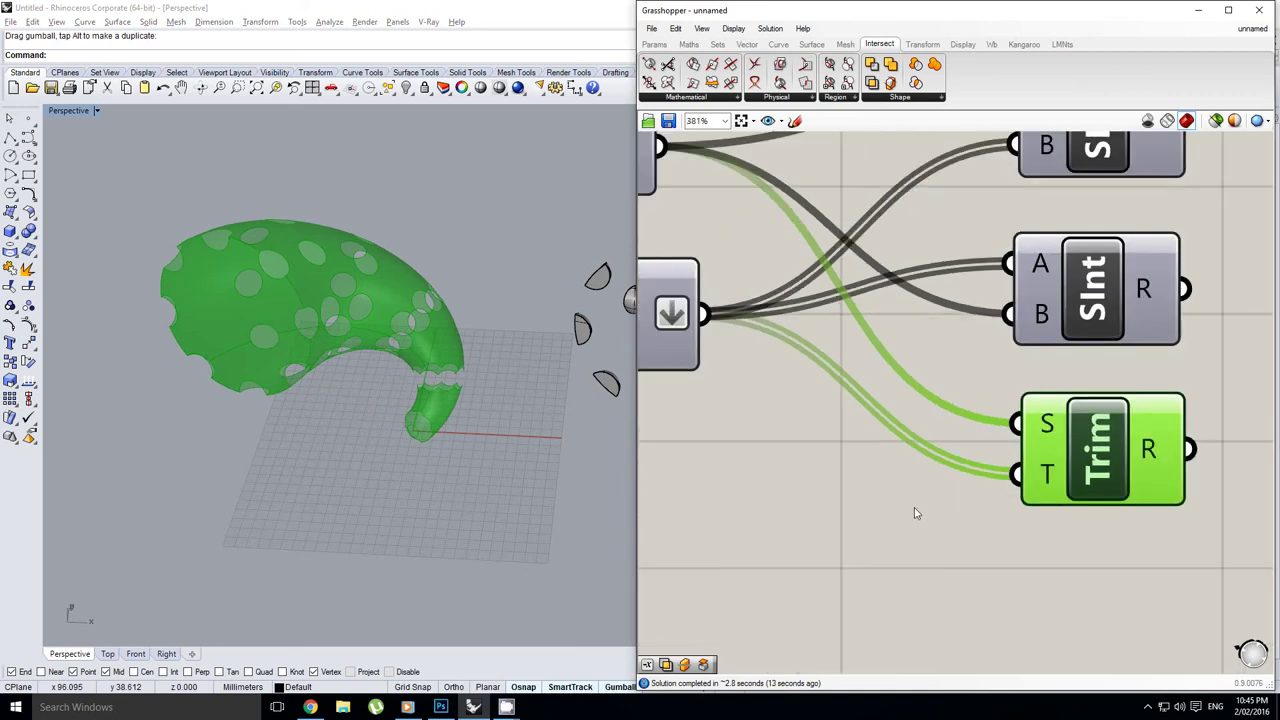
Step: Examine the openings in the trimmed pipe's surface up close in the Perspective view
left_click(916, 511)
right_click_drag(923, 500, 958, 490)
left_click(877, 379)
scroll(878, 380, "down", 2)
right_click_drag(889, 386, 963, 405)
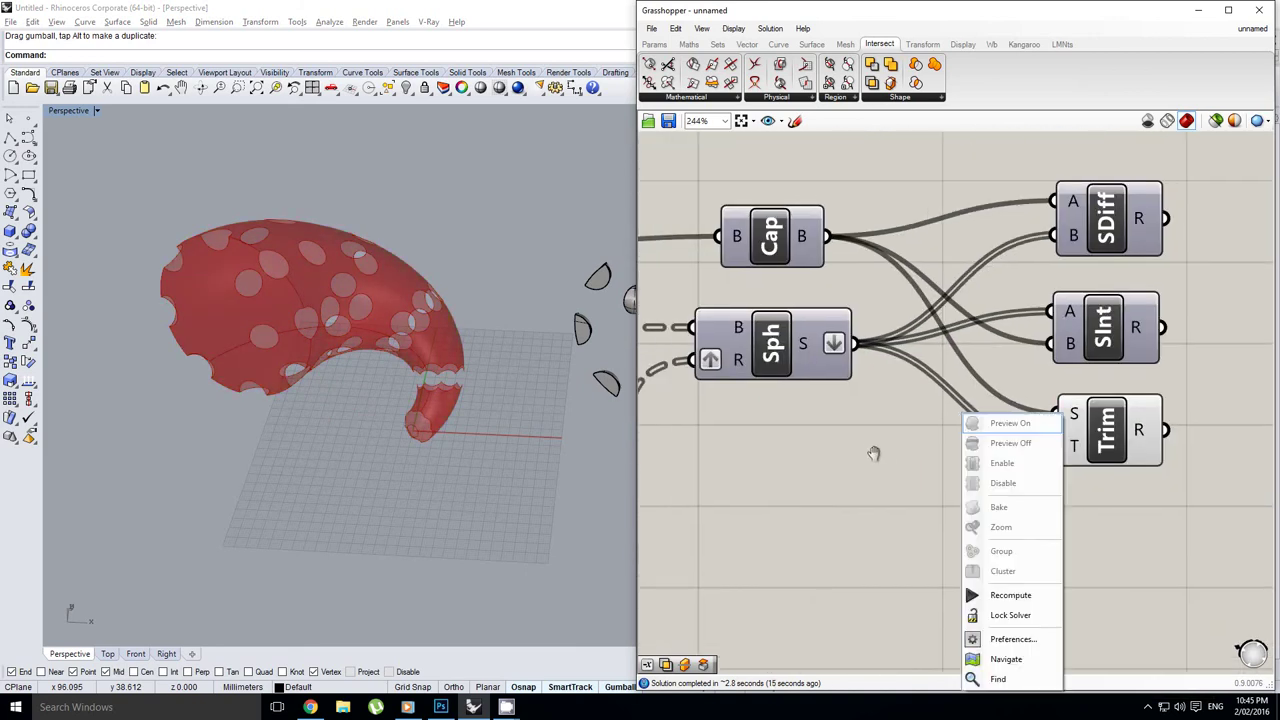
right_click_drag(876, 453, 938, 394)
right_click_drag(363, 367, 481, 400, "shift")
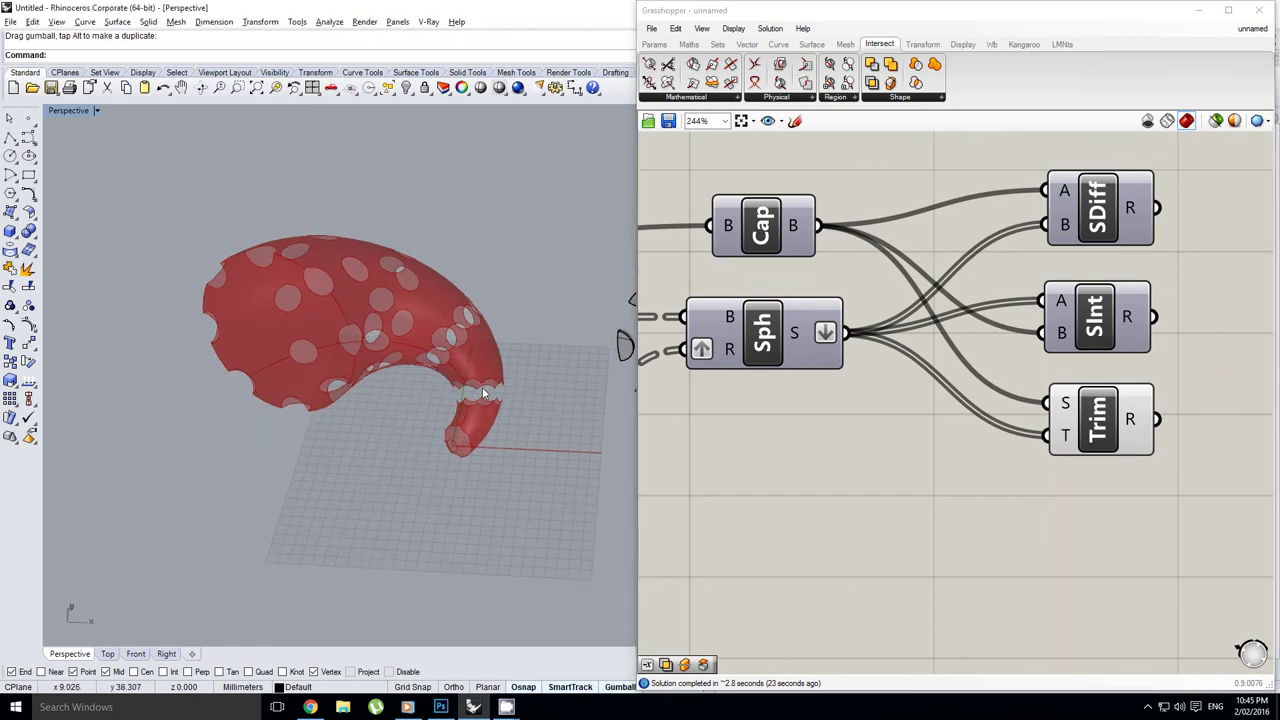
scroll(370, 317, "up", 5)
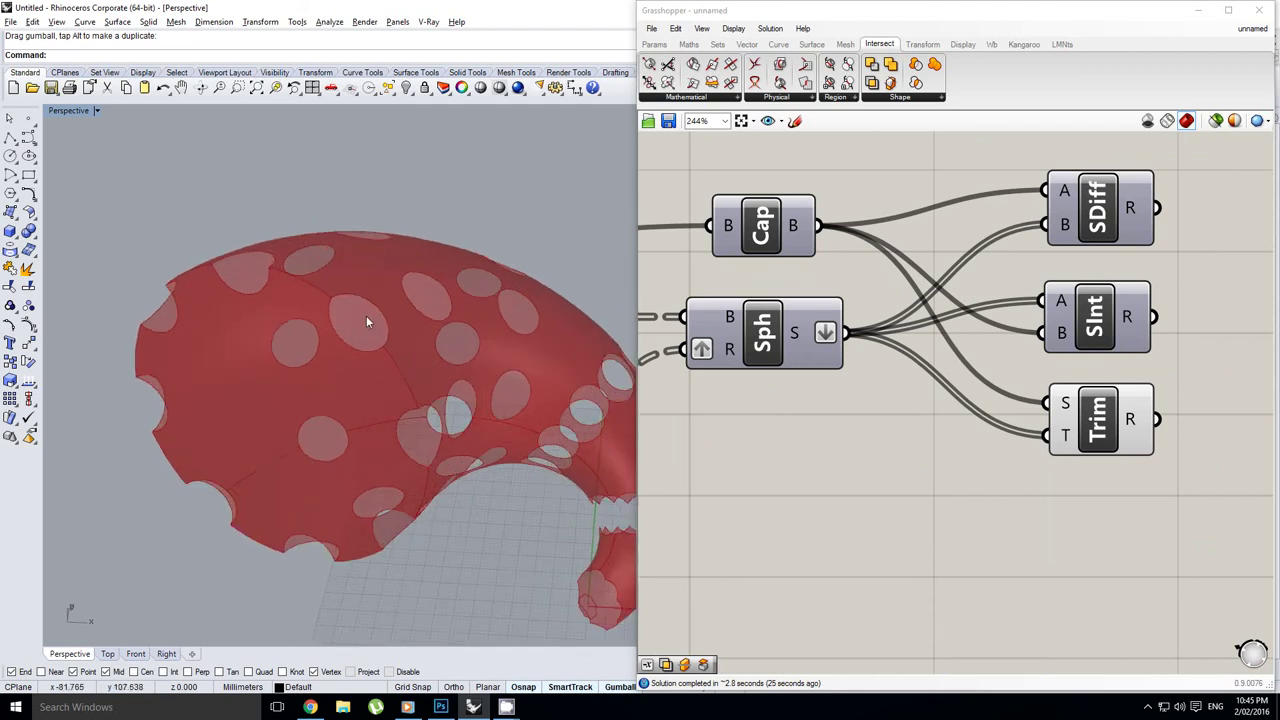
right_click_drag(366, 316, 284, 359)
scroll(361, 287, "up", 5)
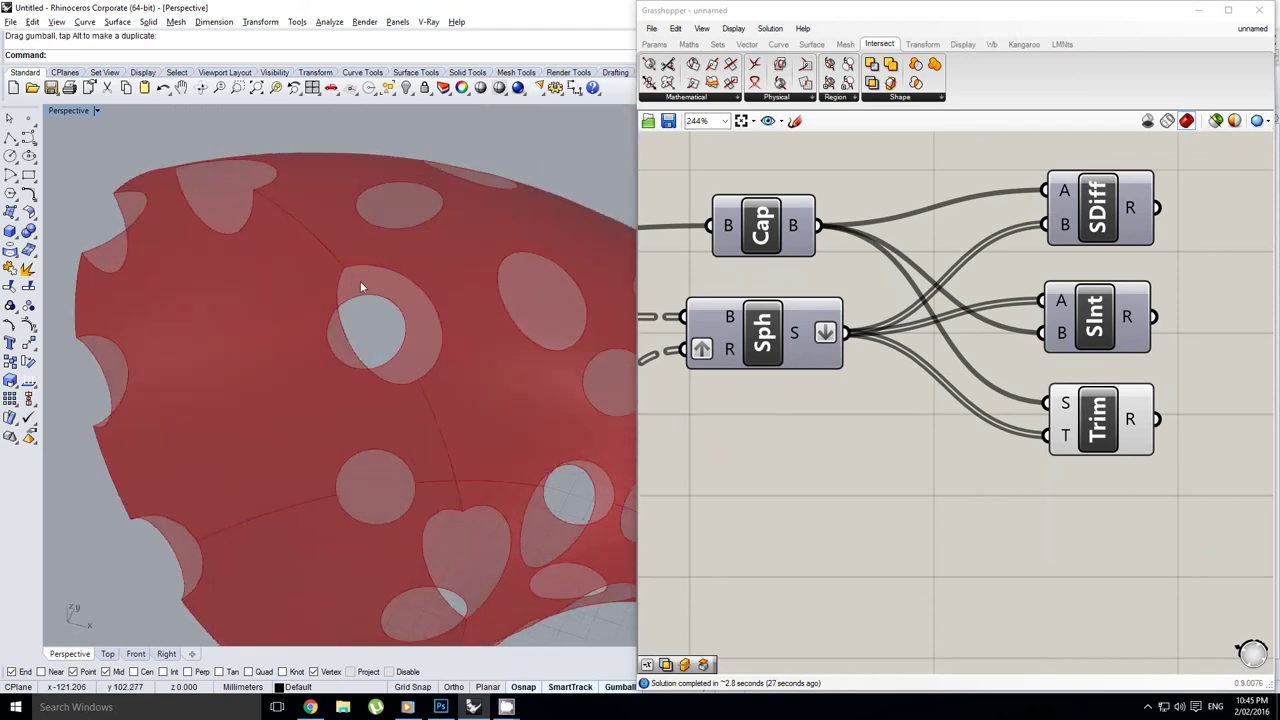
Step: Turn on the Sphere component's preview and examine how the spheres meet the trimmed pipe in the Perspective view
right_click_drag(436, 308, 414, 382)
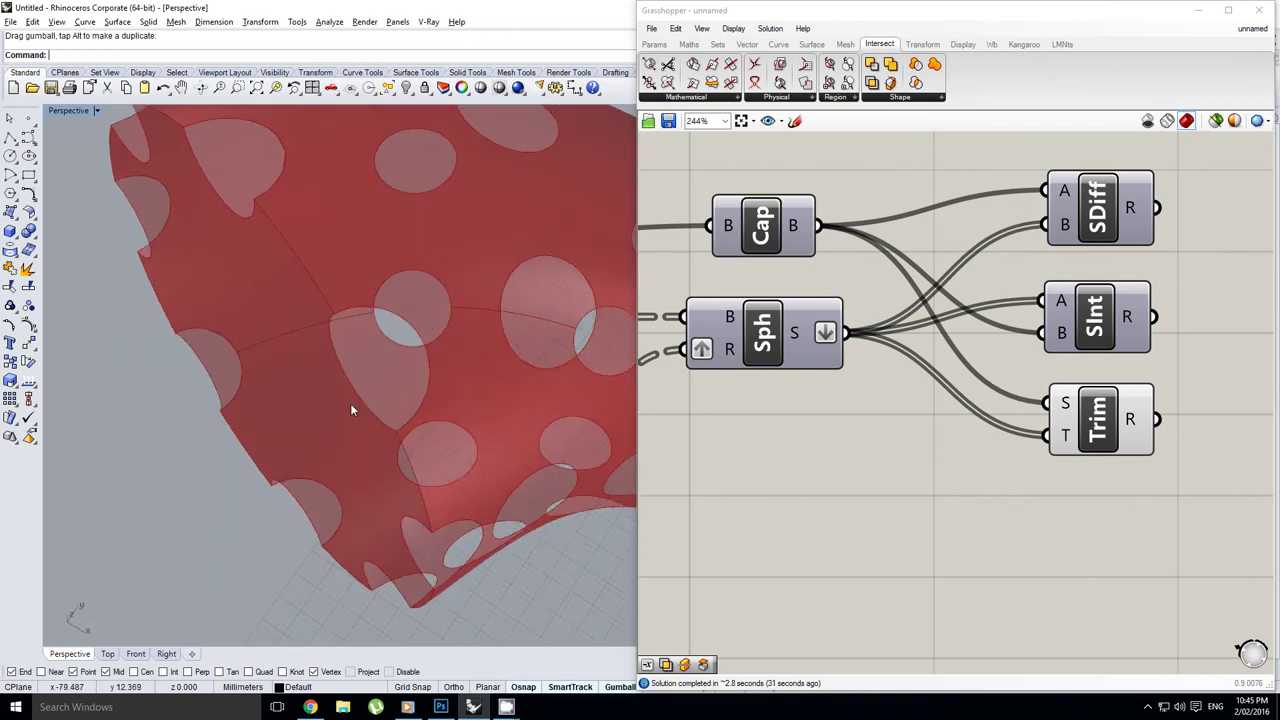
left_click(762, 329)
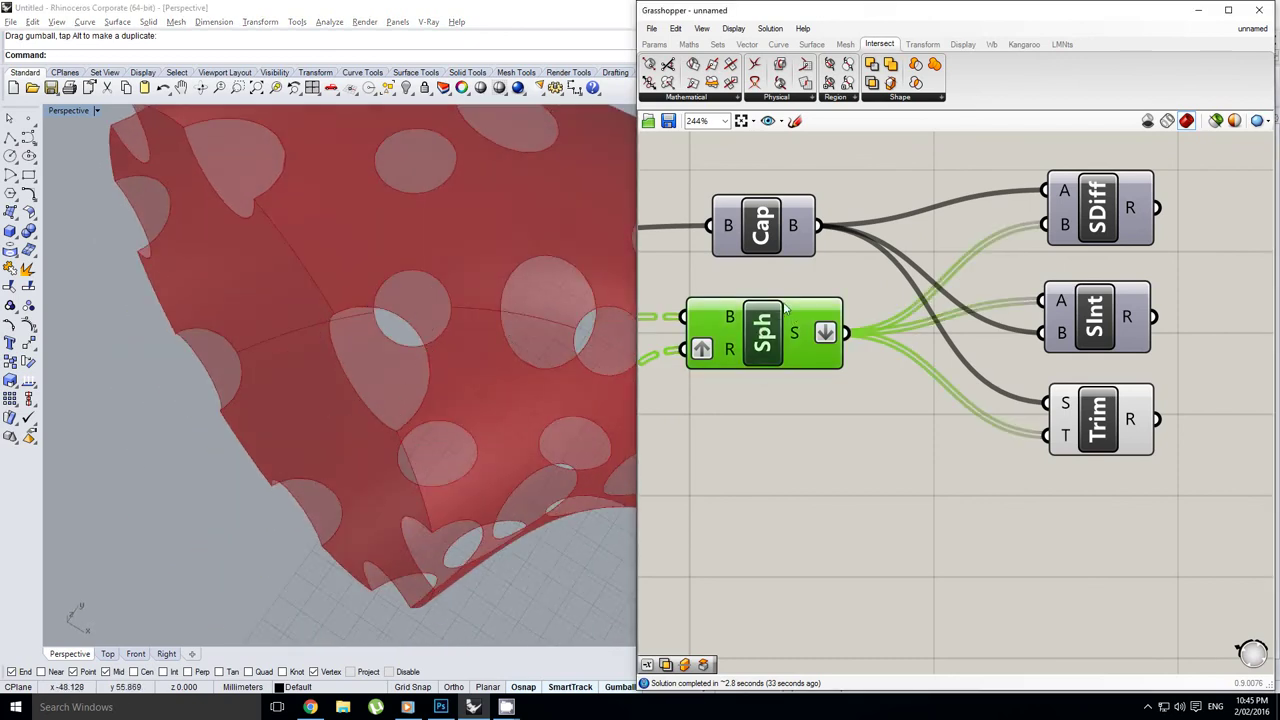
middle_click(786, 300)
left_click(802, 281)
scroll(409, 310, "up", 3)
right_click_drag(414, 323, 312, 263)
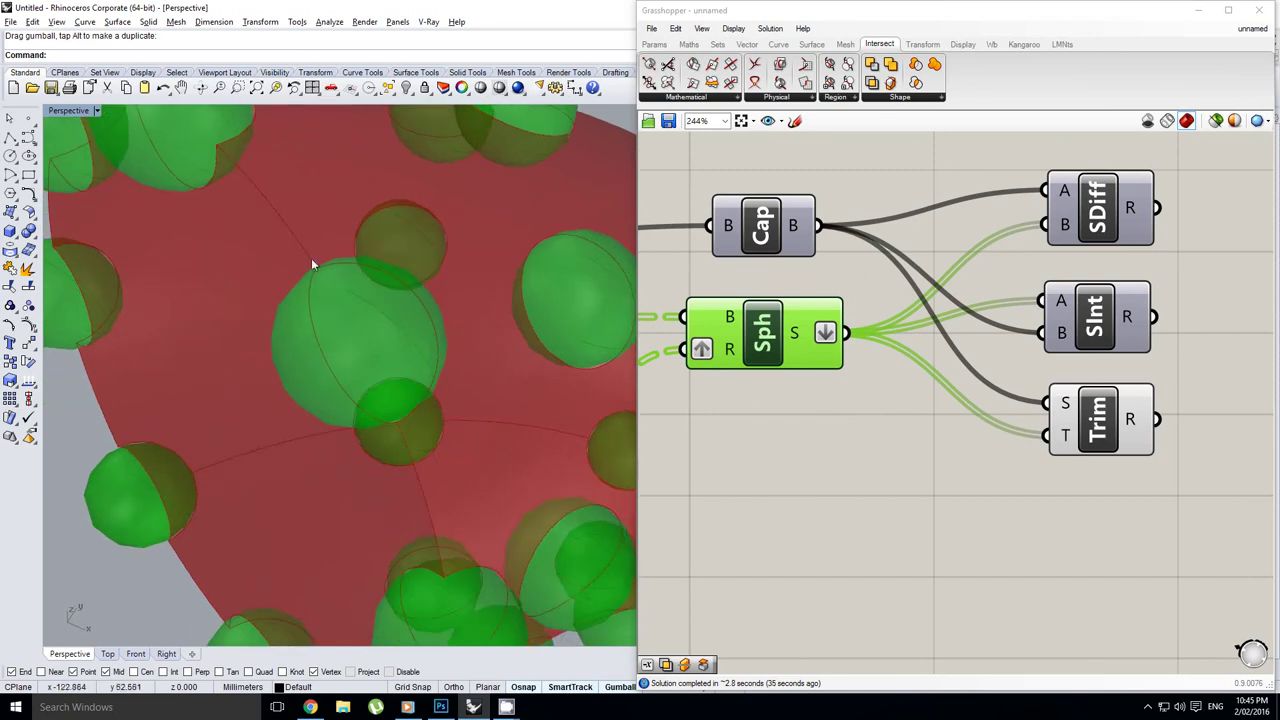
right_click_drag(374, 306, 407, 262)
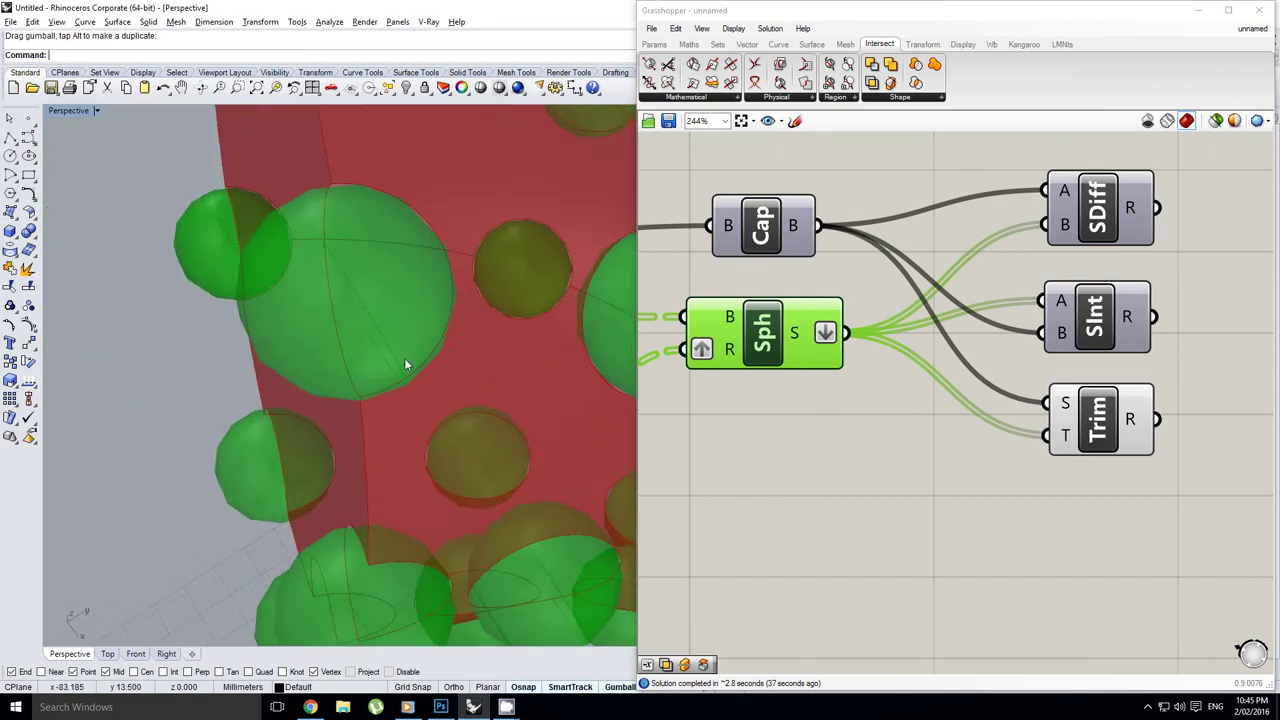
Step: Hide the sphere preview again and inspect the whole trimmed pipe with its openings
middle_click(785, 335)
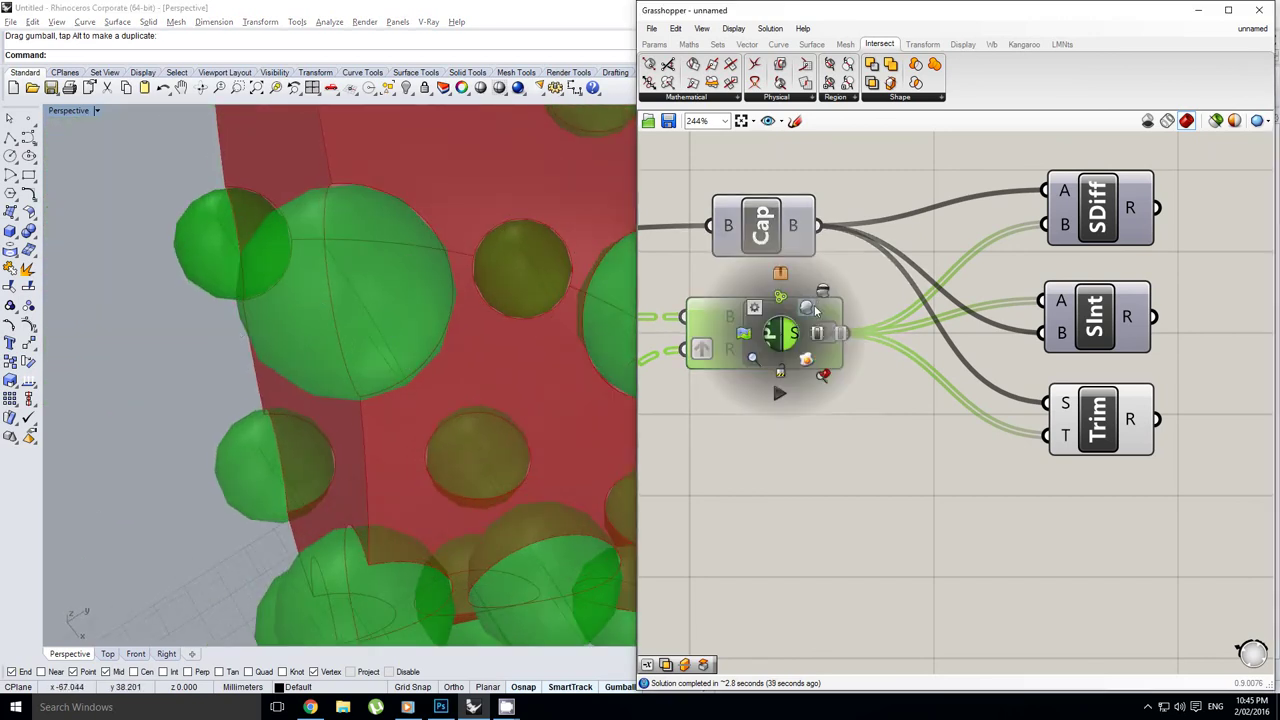
left_click(821, 297)
right_click_drag(374, 276, 430, 309)
scroll(412, 332, "down", 5)
right_click_drag(388, 347, 382, 392)
scroll(346, 319, "up", 4)
scroll(387, 324, "down", 6)
right_click_drag(387, 324, 356, 351)
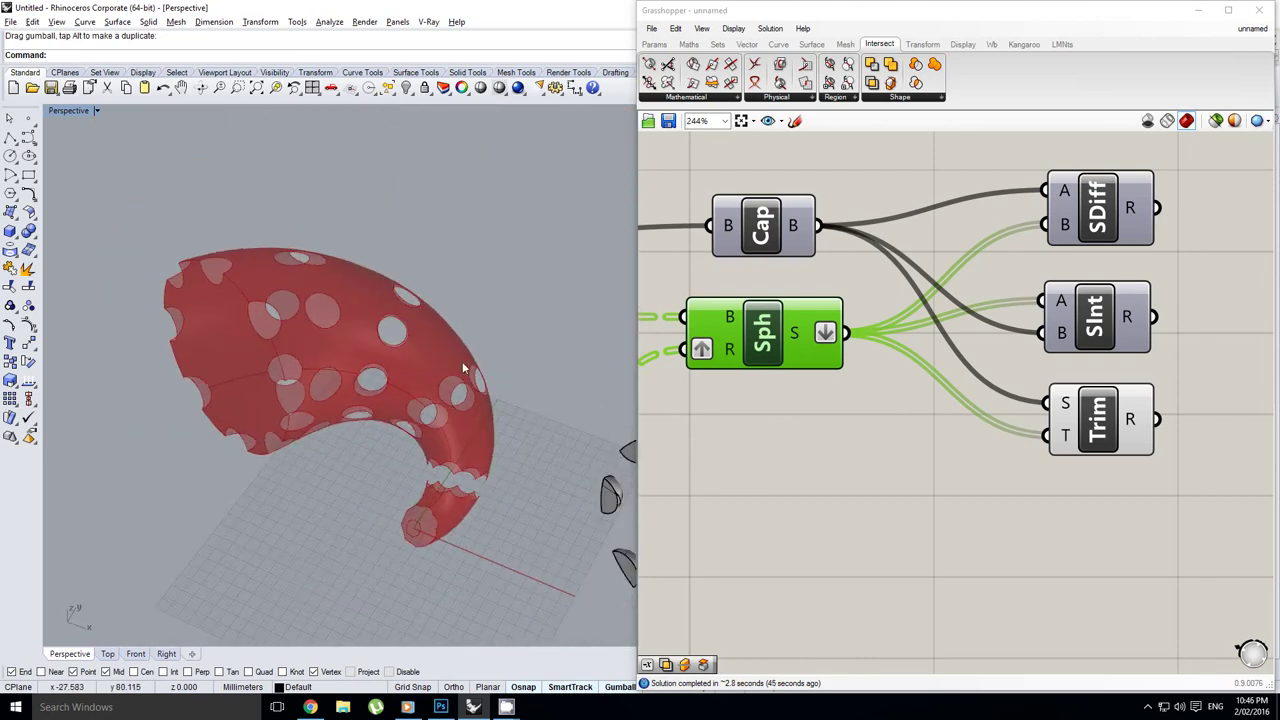
right_click_drag(1002, 406, 968, 408)
right_click_drag(1157, 381, 1119, 362)
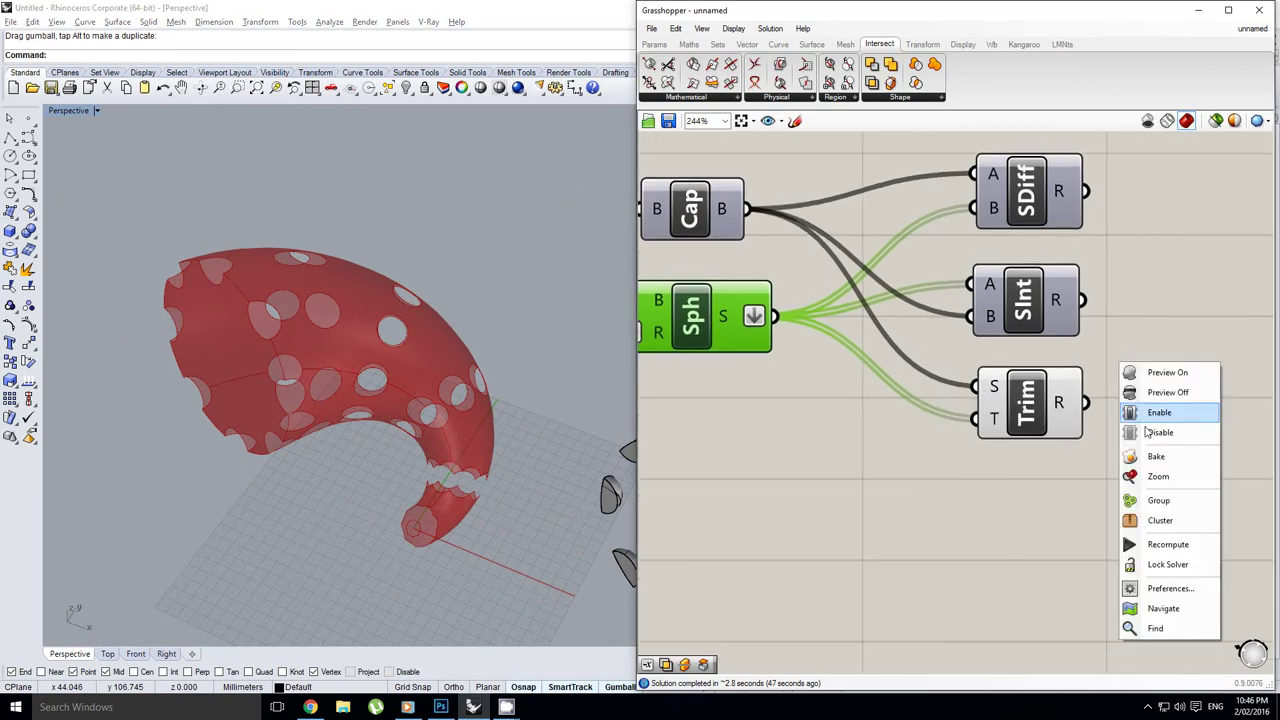
left_click(1150, 432)
middle_click(913, 432)
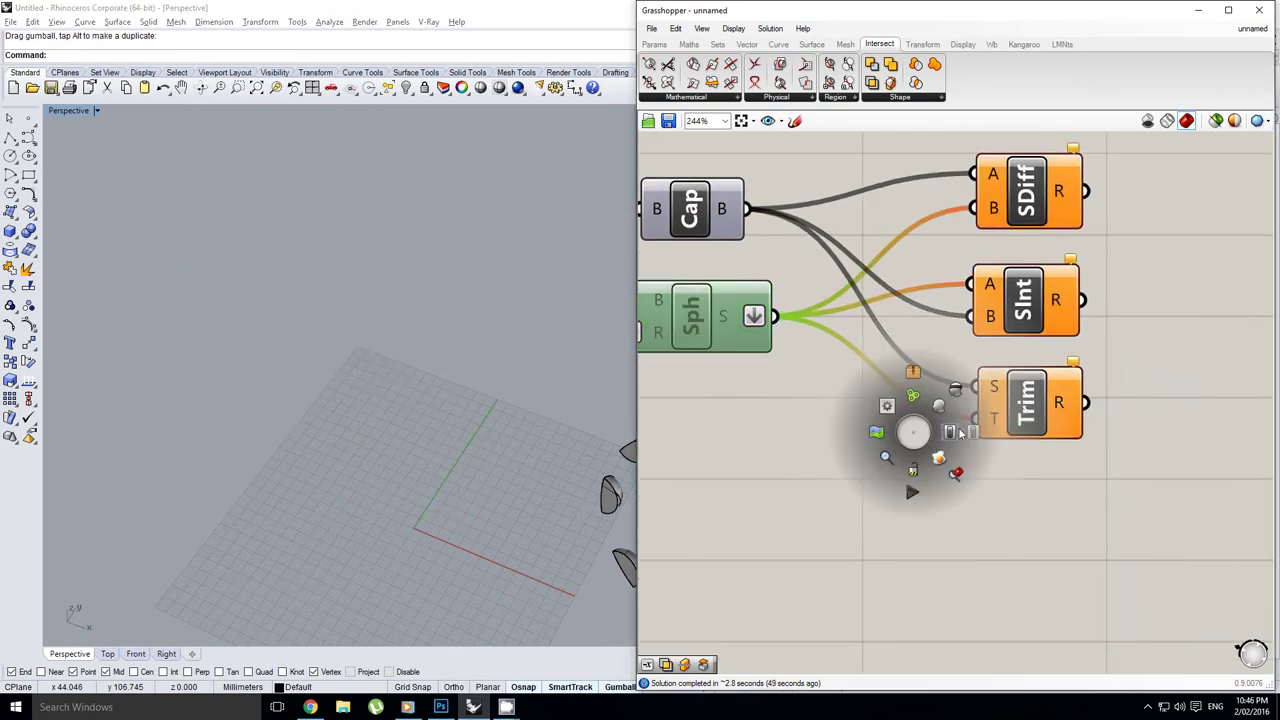
left_click(948, 432)
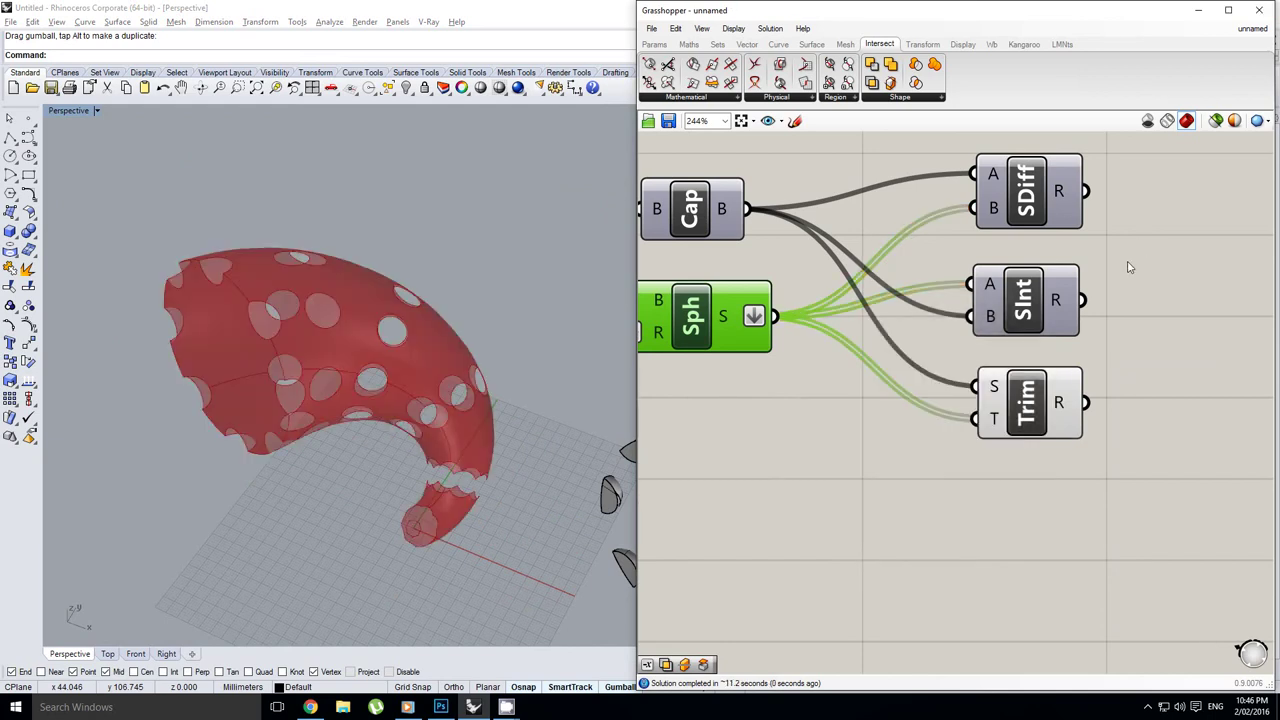
Step: Bake the Trim Solid result into Rhino
scroll(1037, 372, "down", 1)
right_click_drag(904, 404, 929, 328)
left_click(1085, 306)
middle_click(1060, 317)
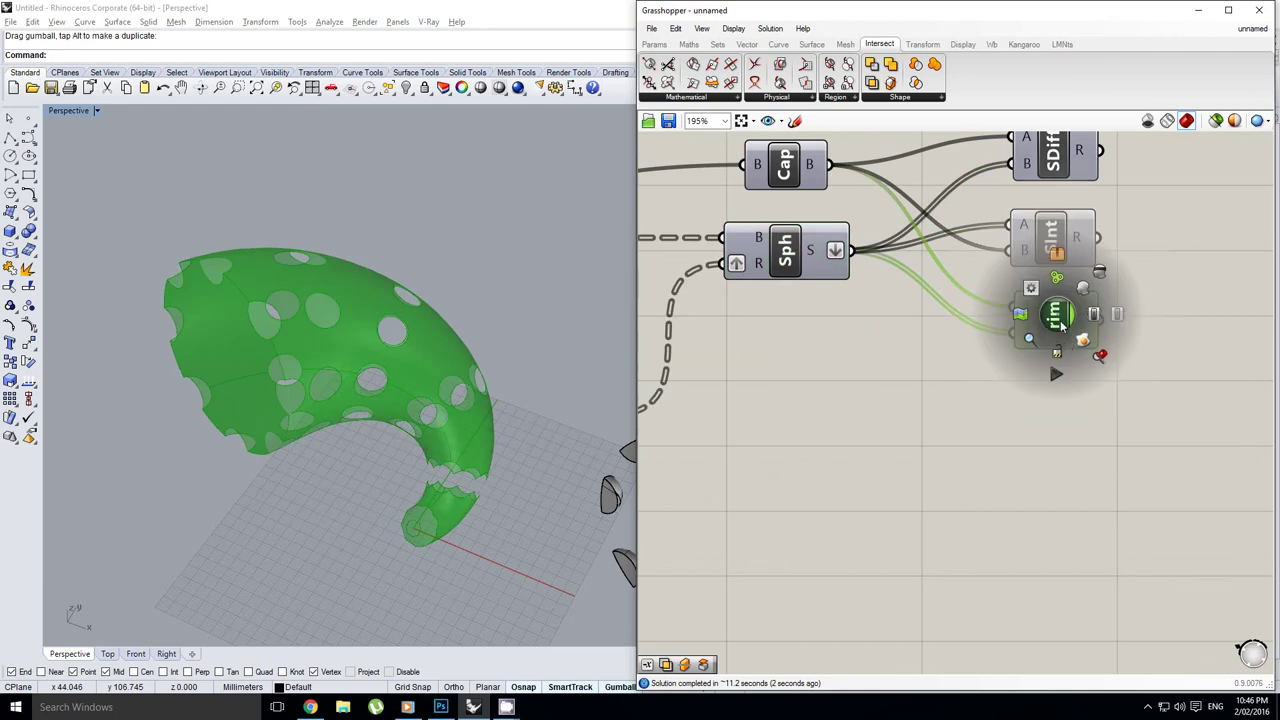
left_click(1083, 345)
Step: Move all the baked geometry along the X axis together, clear of the Grasshopper preview
right_click_drag(397, 367, 301, 292, "shift")
scroll(301, 292, "down", 9)
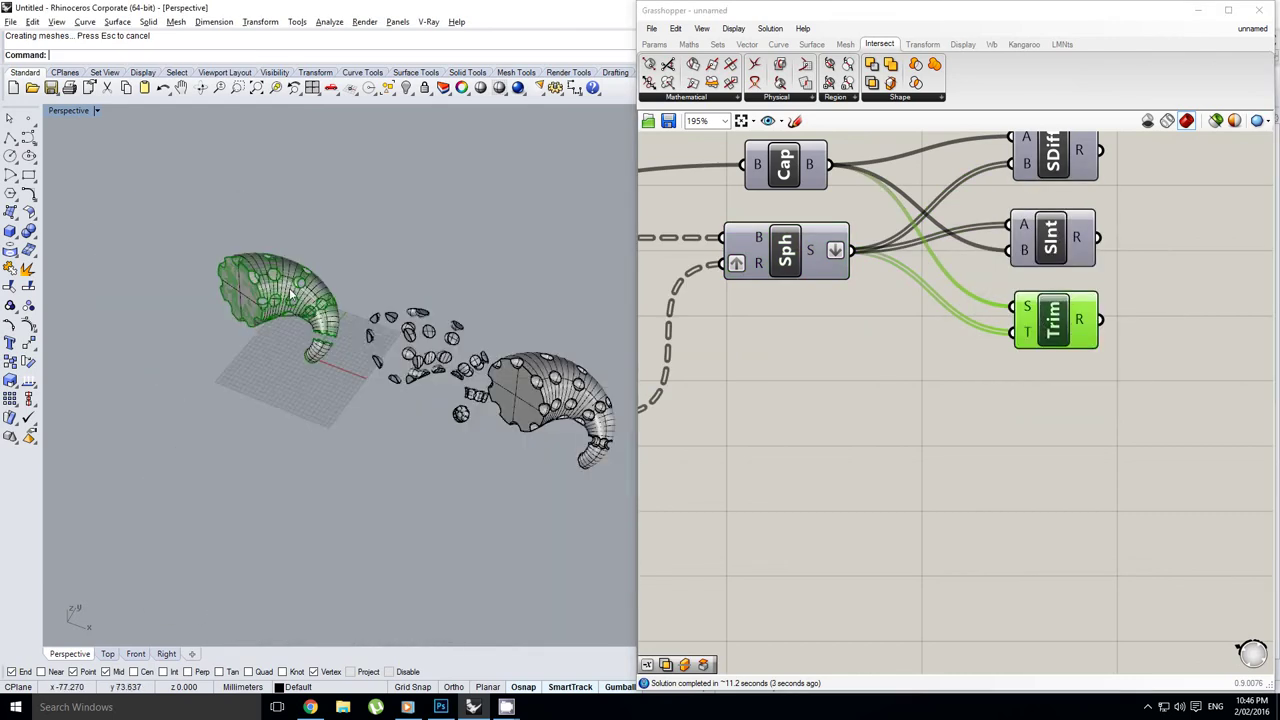
scroll(182, 220, "down", 2)
left_click_drag(176, 221, 555, 496)
scroll(302, 332, "up", 2)
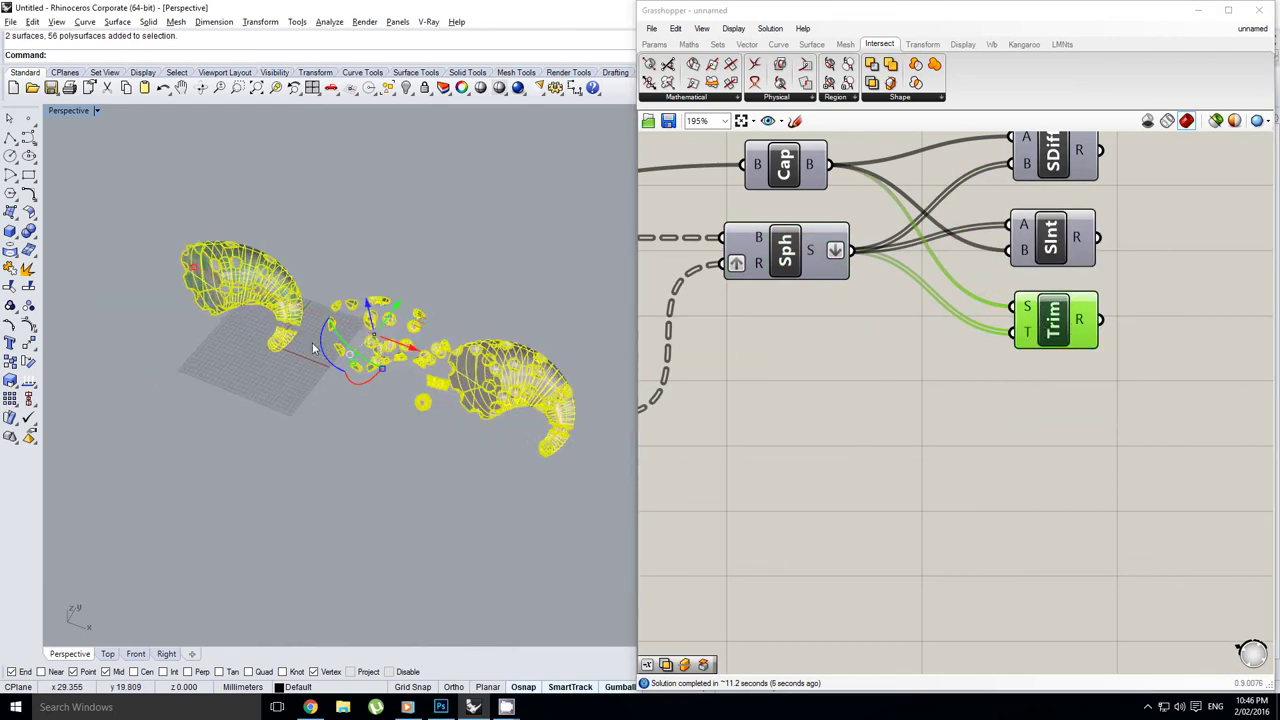
left_click_drag(398, 345, 568, 410)
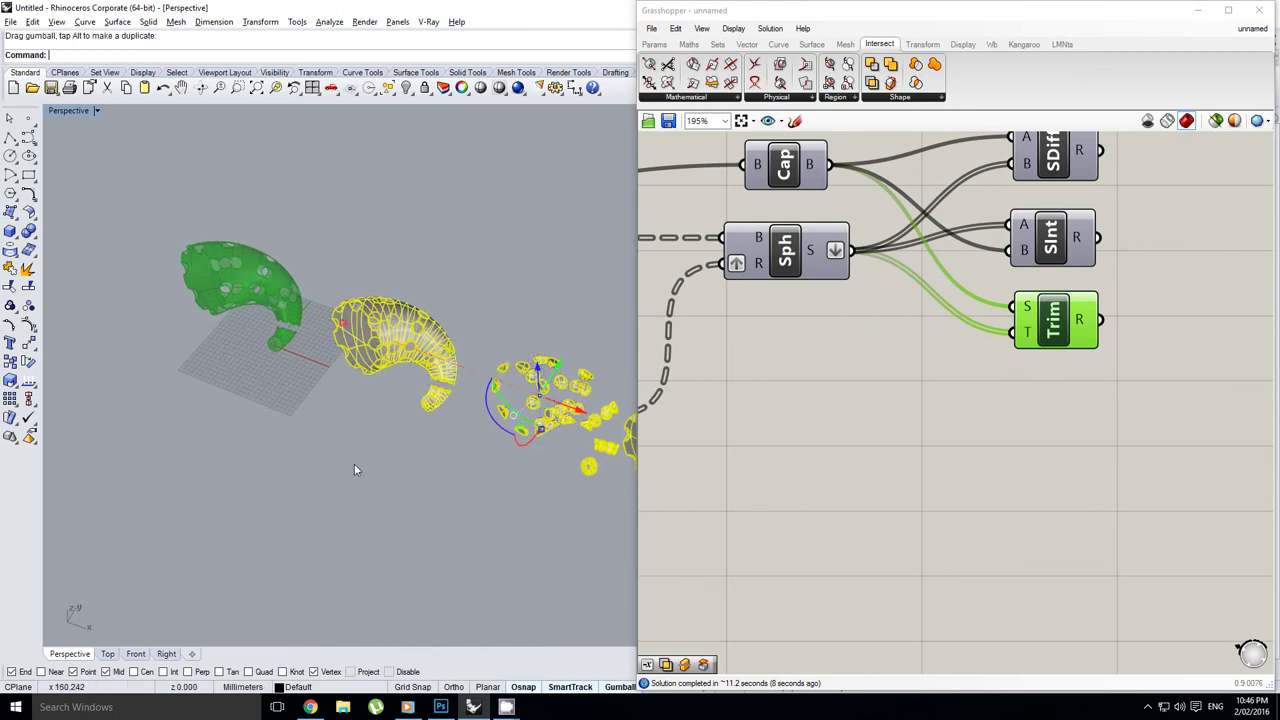
left_click(354, 463)
right_click_drag(354, 463, 404, 466)
scroll(340, 450, "up", 2)
right_click_drag(270, 443, 398, 375, "shift")
scroll(307, 332, "up", 4)
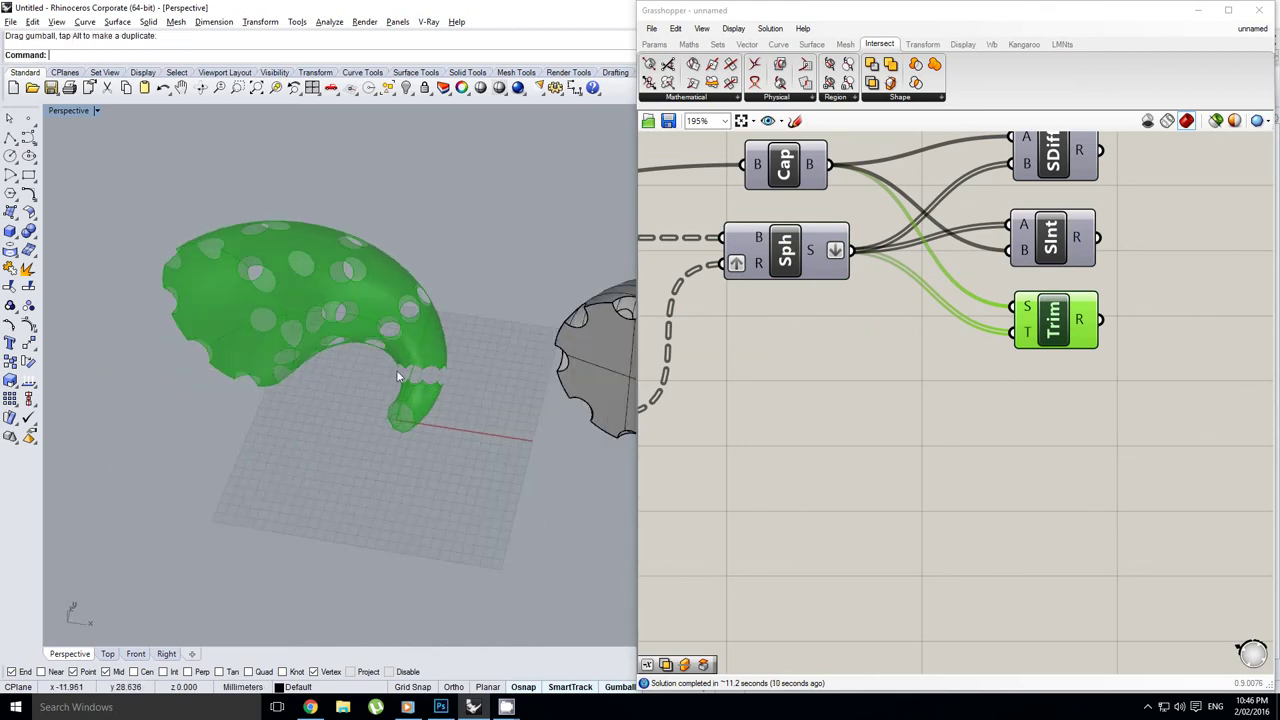
Step: Add a Split Brep component below Trim Solid
double_click(1056, 412)
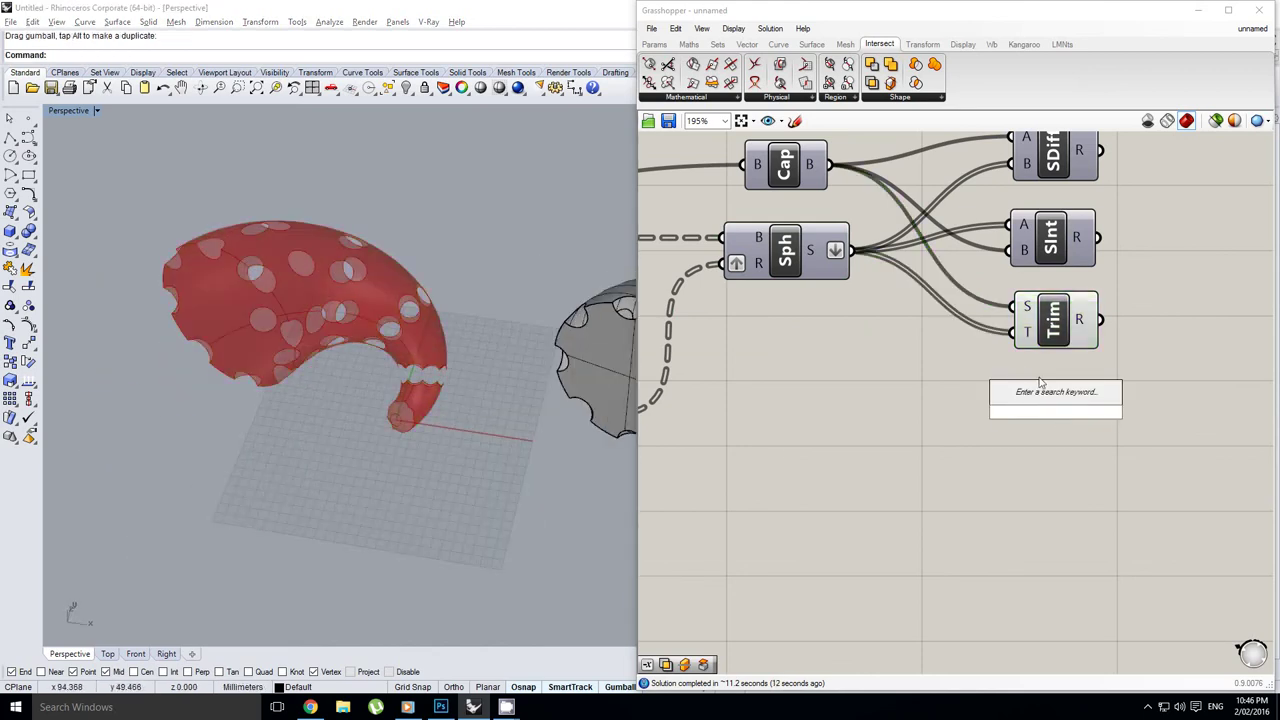
type("splitt")
left_click(1038, 345)
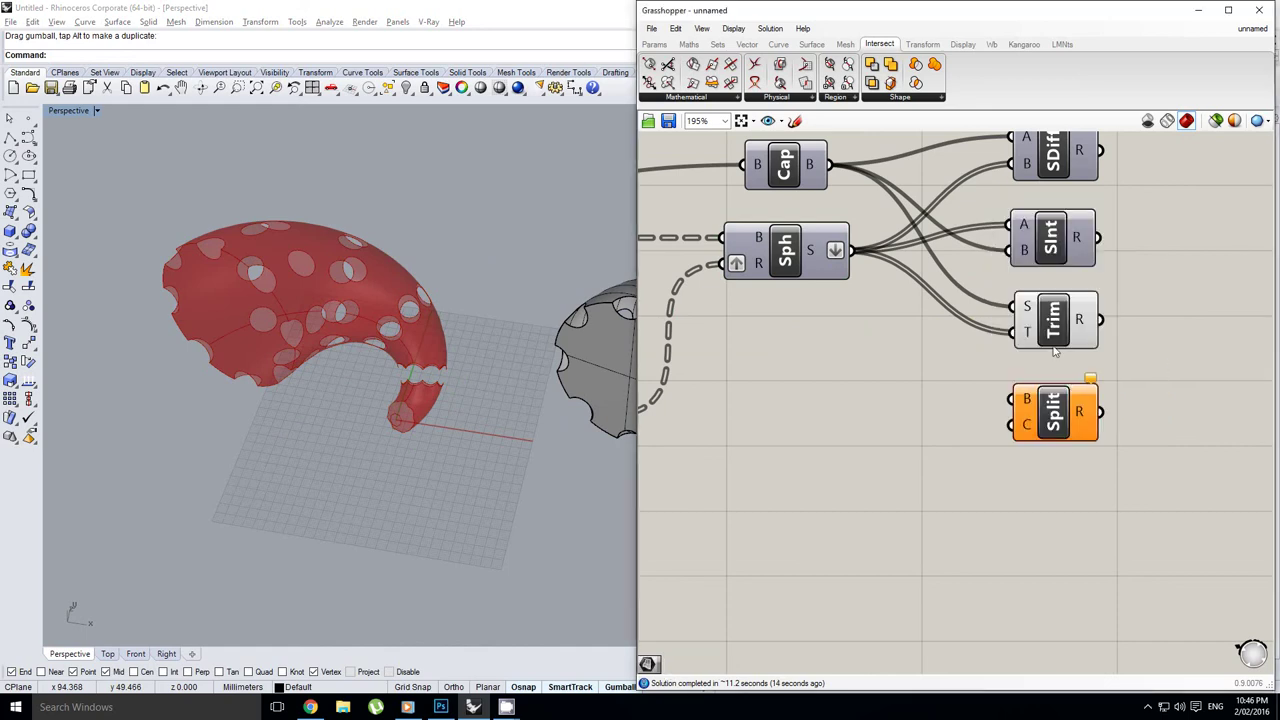
left_click(1045, 417)
Step: Connect the Cap Holes output to input B of Split Brep and the Sphere output to input C
right_click_drag(938, 332, 872, 298)
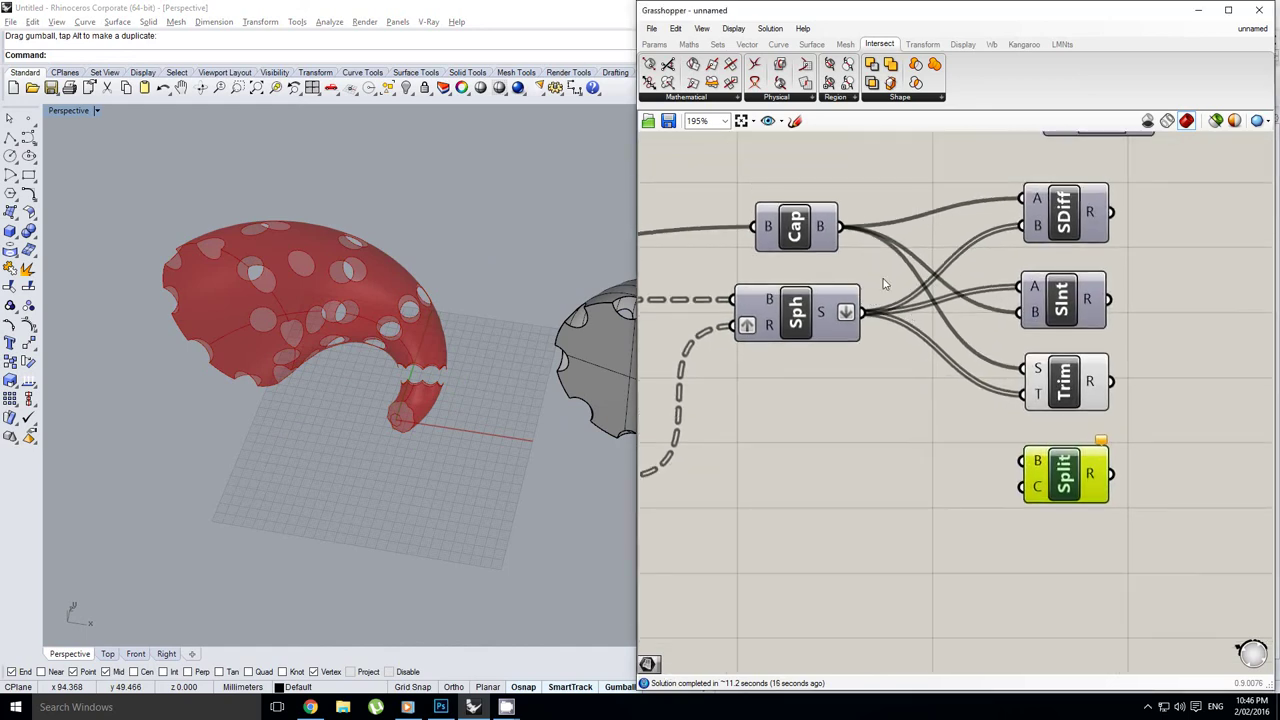
left_click_drag(840, 227, 1020, 461)
scroll(880, 345, "up", 2)
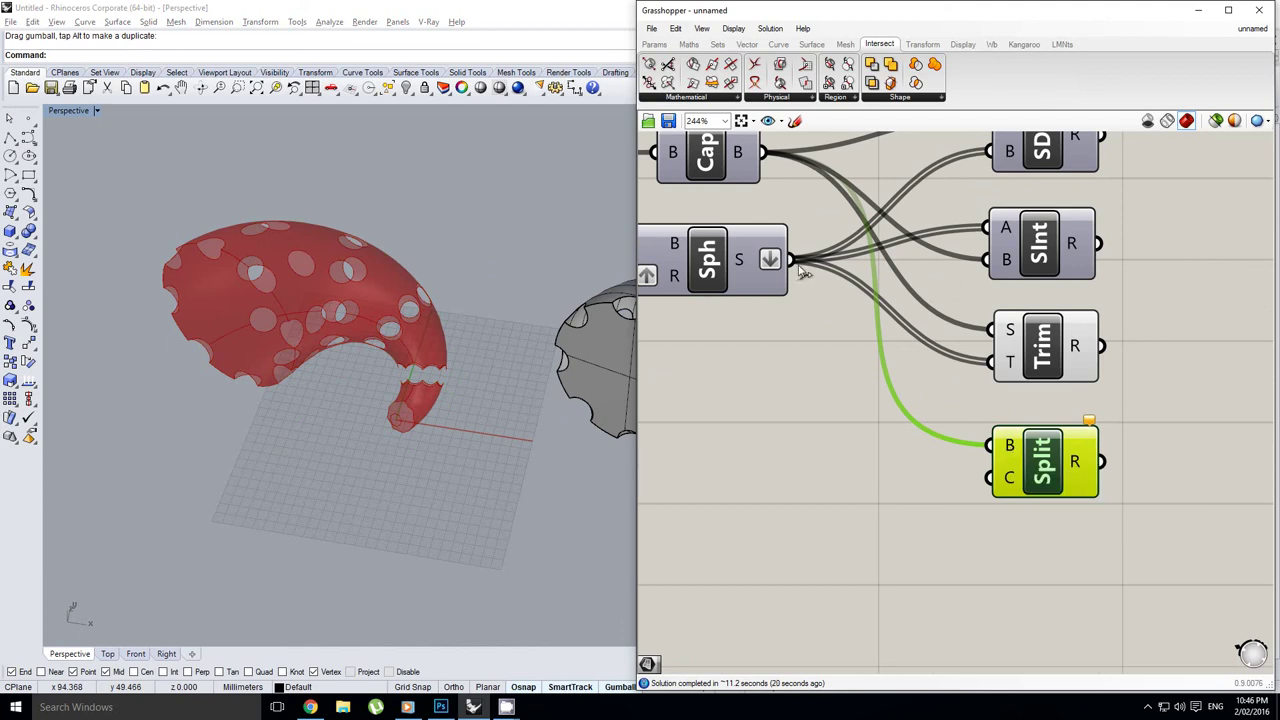
left_click_drag(795, 263, 974, 490)
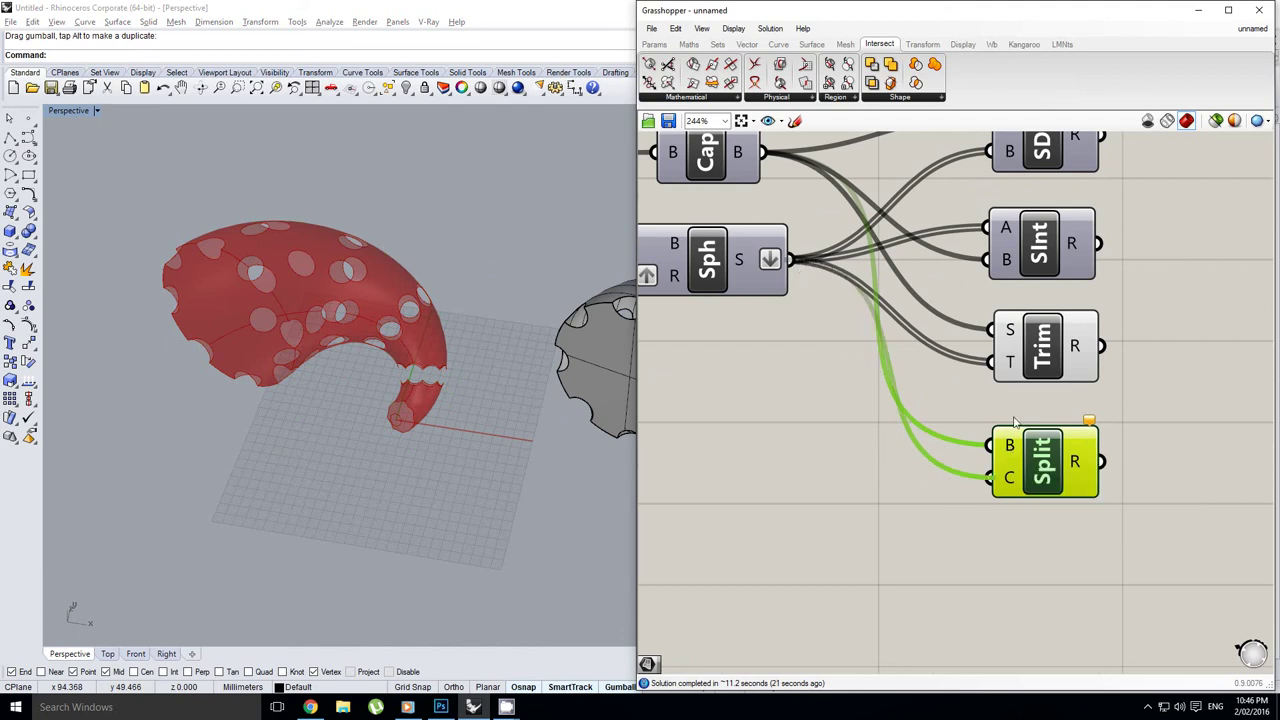
Step: Turn off the Trim Solid preview and view the Split Brep result in the Perspective view
left_click(1060, 344)
middle_click(1061, 343)
left_click(1107, 298)
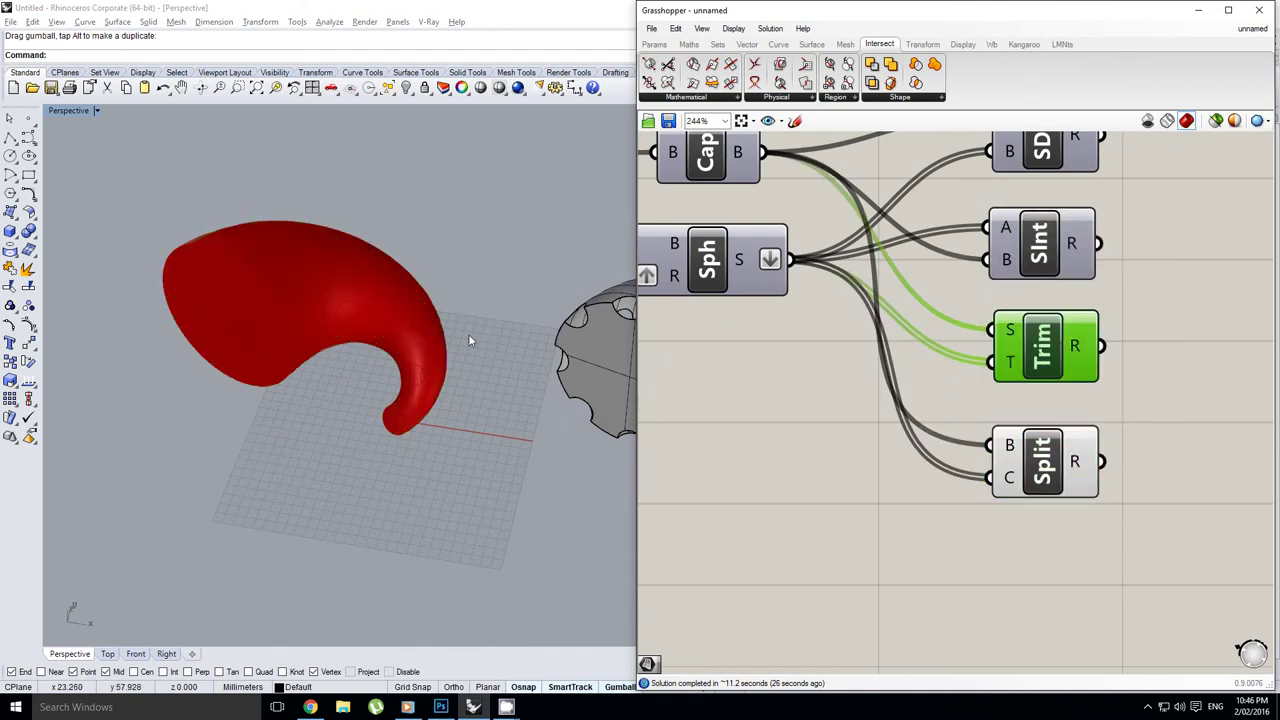
right_click_drag(370, 293, 405, 319)
scroll(298, 266, "up", 12)
scroll(378, 307, "down", 12)
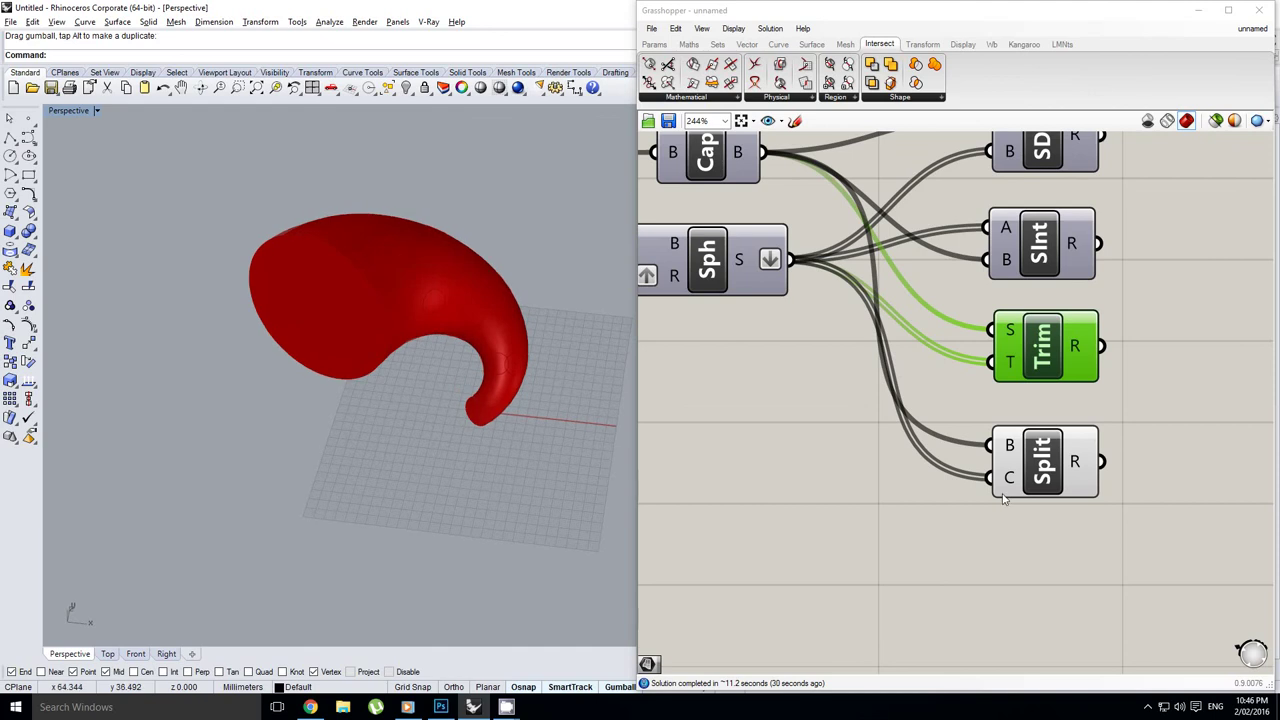
Step: Examine the data listed at the Split Brep result output and cutter input, along with its geometry in the Perspective view
right_click_drag(1000, 491, 891, 470)
left_click(947, 455)
scroll(964, 472, "up", 1)
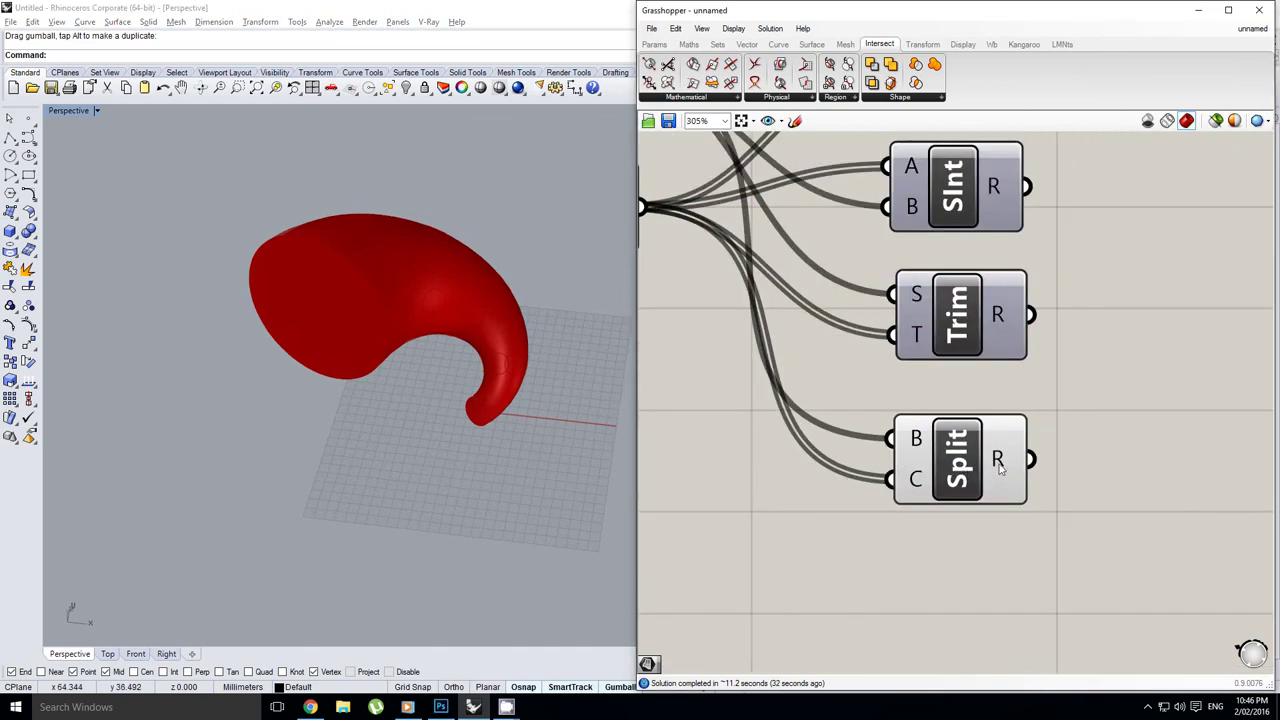
mouse_move(998, 463)
right_click_drag(457, 404, 466, 291)
scroll(467, 292, "up", 6)
scroll(467, 293, "down", 2)
scroll(447, 298, "up", 4)
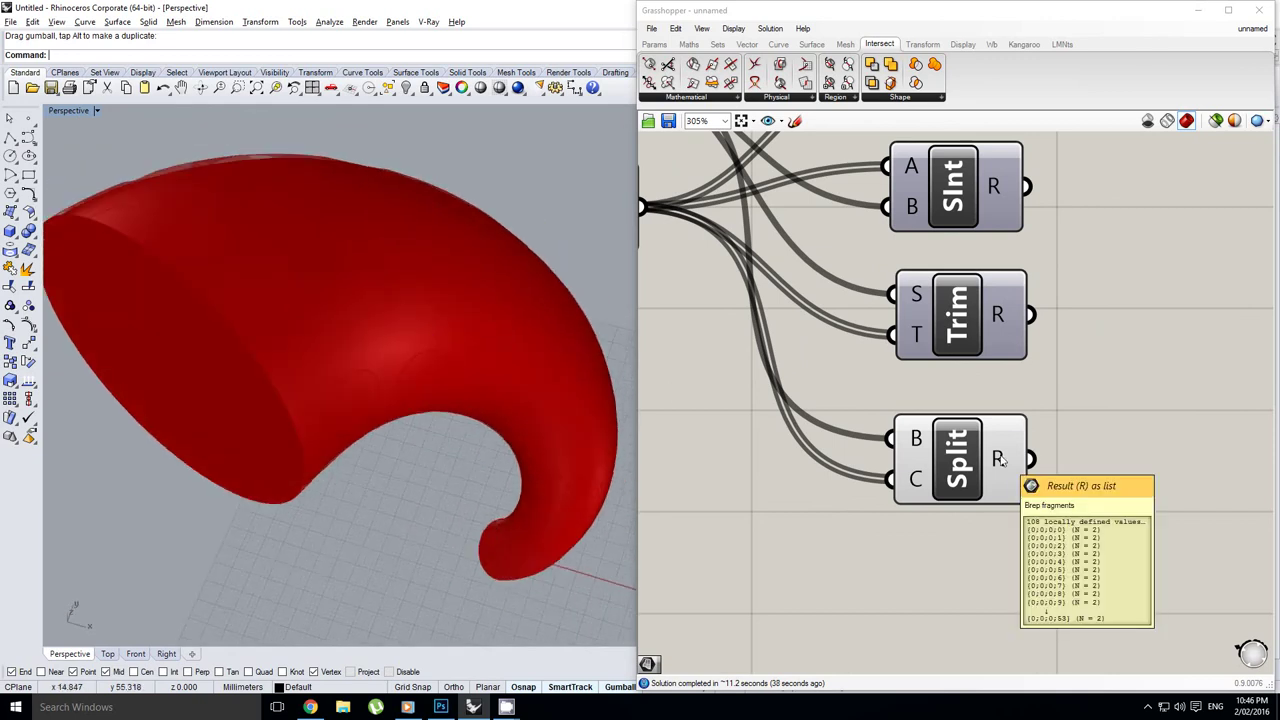
right_click_drag(365, 396, 371, 398)
right_click_drag(1102, 446, 1060, 411)
scroll(991, 442, "down", 1)
mouse_move(925, 443)
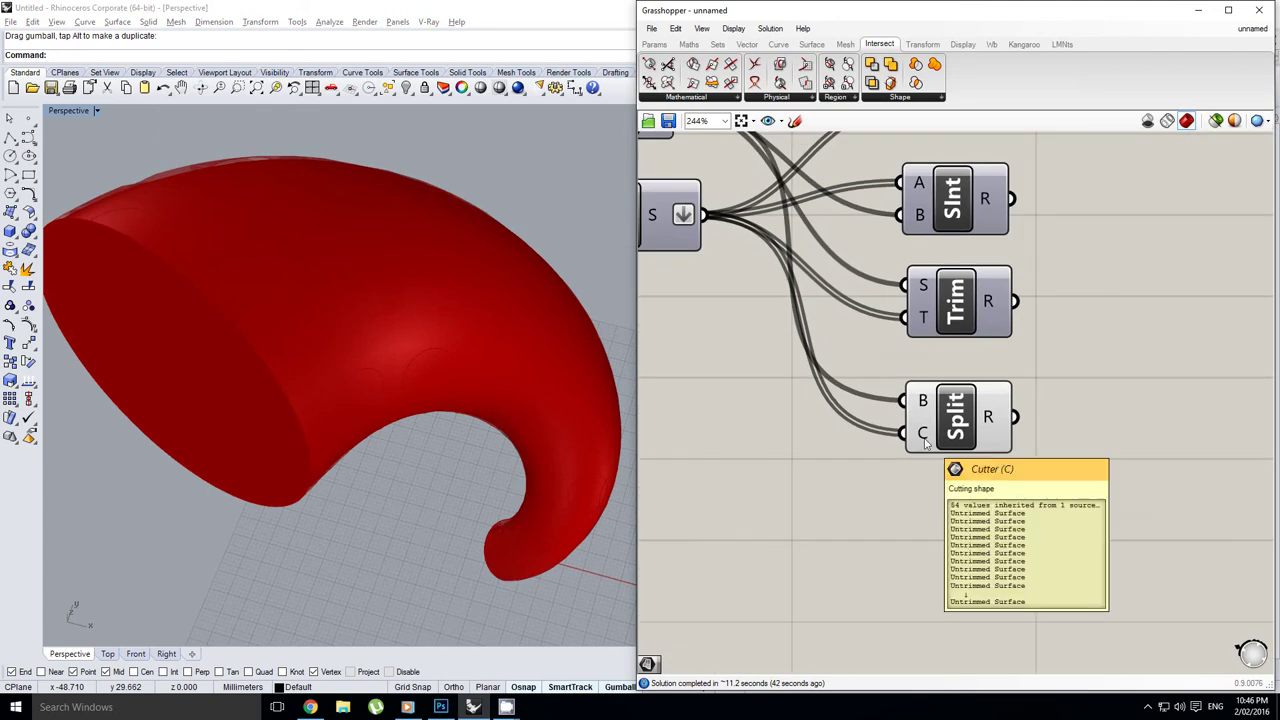
right_click_drag(884, 432, 918, 427)
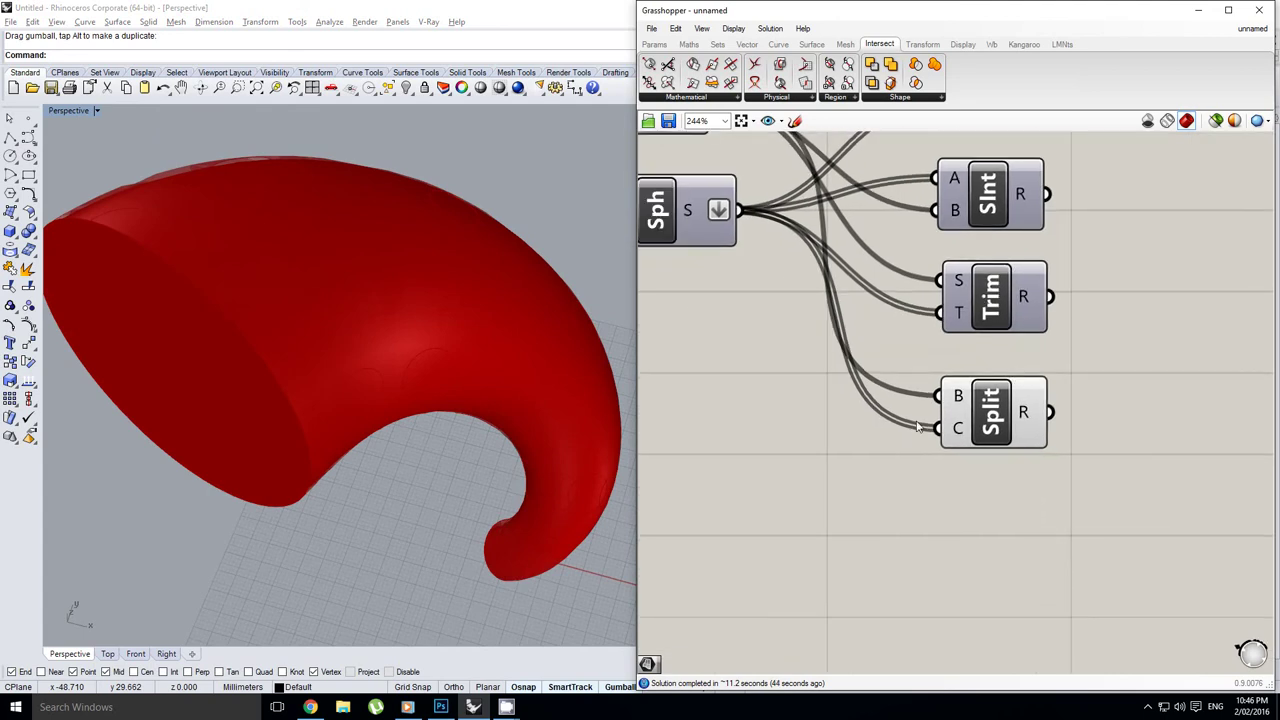
Step: Add a List Item component beside Split Brep
right_click_drag(1146, 423, 1016, 435)
double_click(1073, 428)
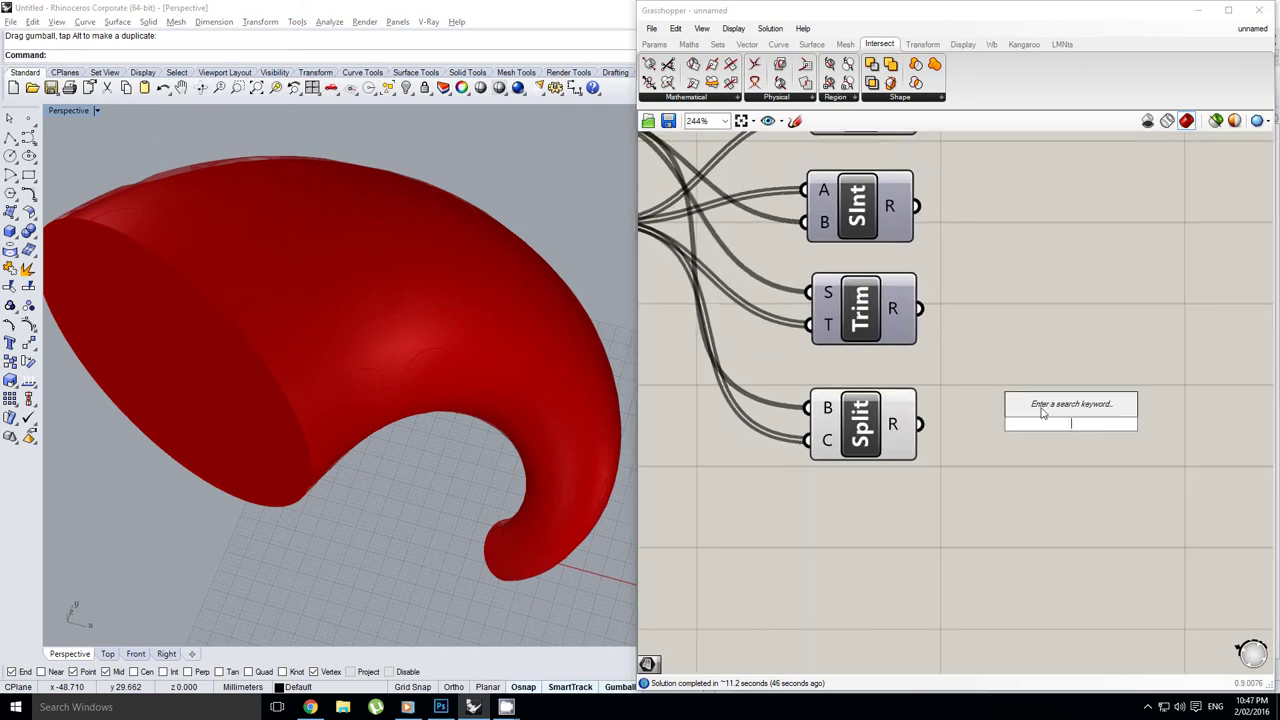
type("list ite")
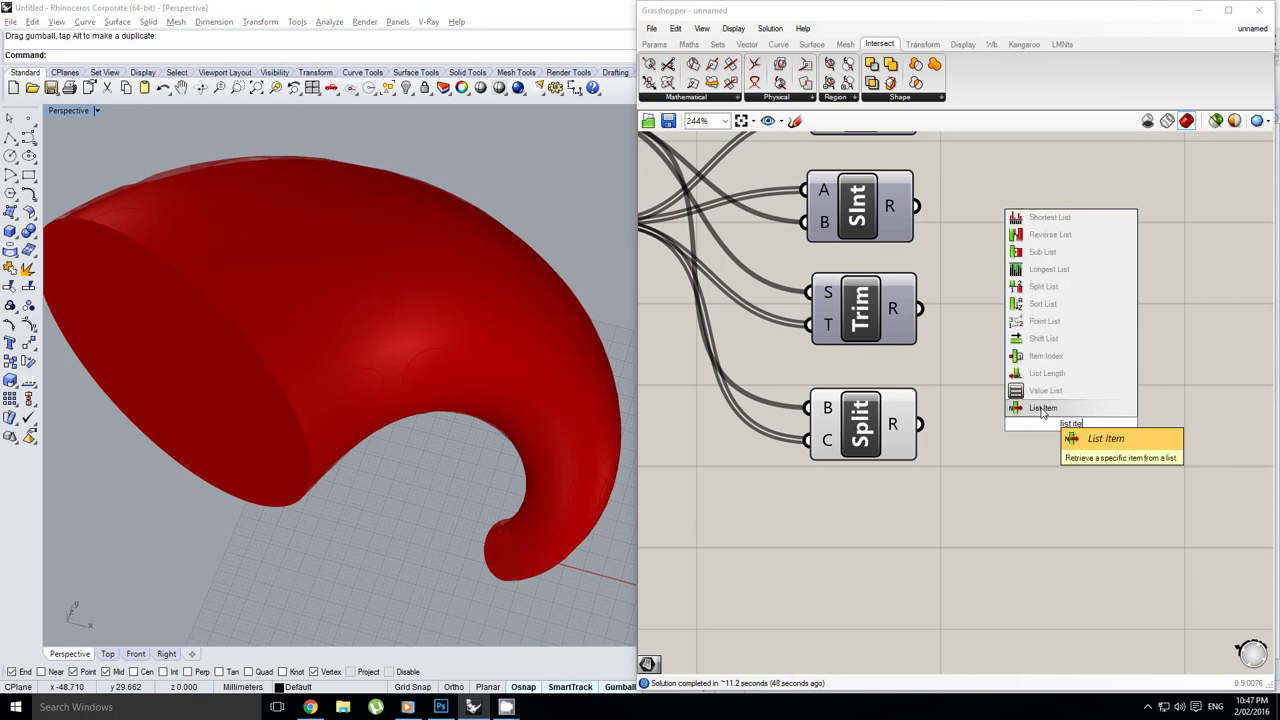
left_click(1041, 412)
Step: Turn off the Split Brep preview and connect its R output to input L of List Item
left_click(866, 420)
middle_click(863, 432)
left_click(908, 390)
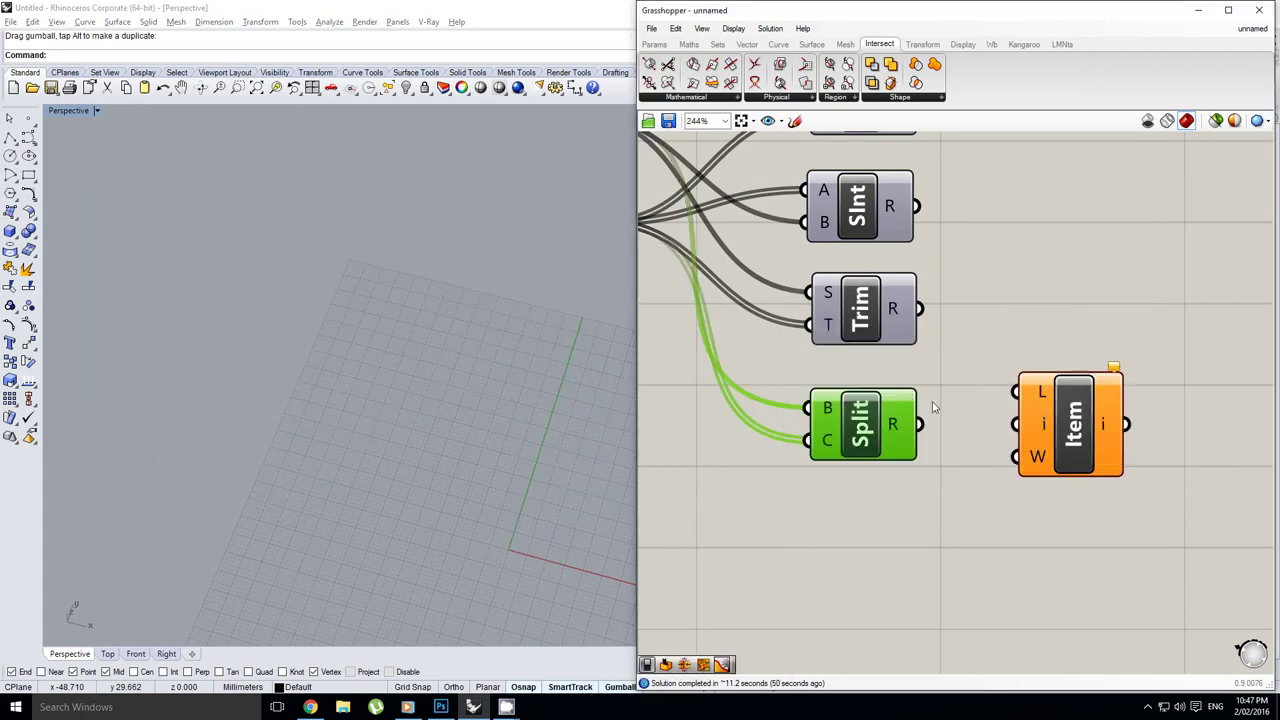
left_click_drag(920, 424, 1030, 388)
left_click(488, 437)
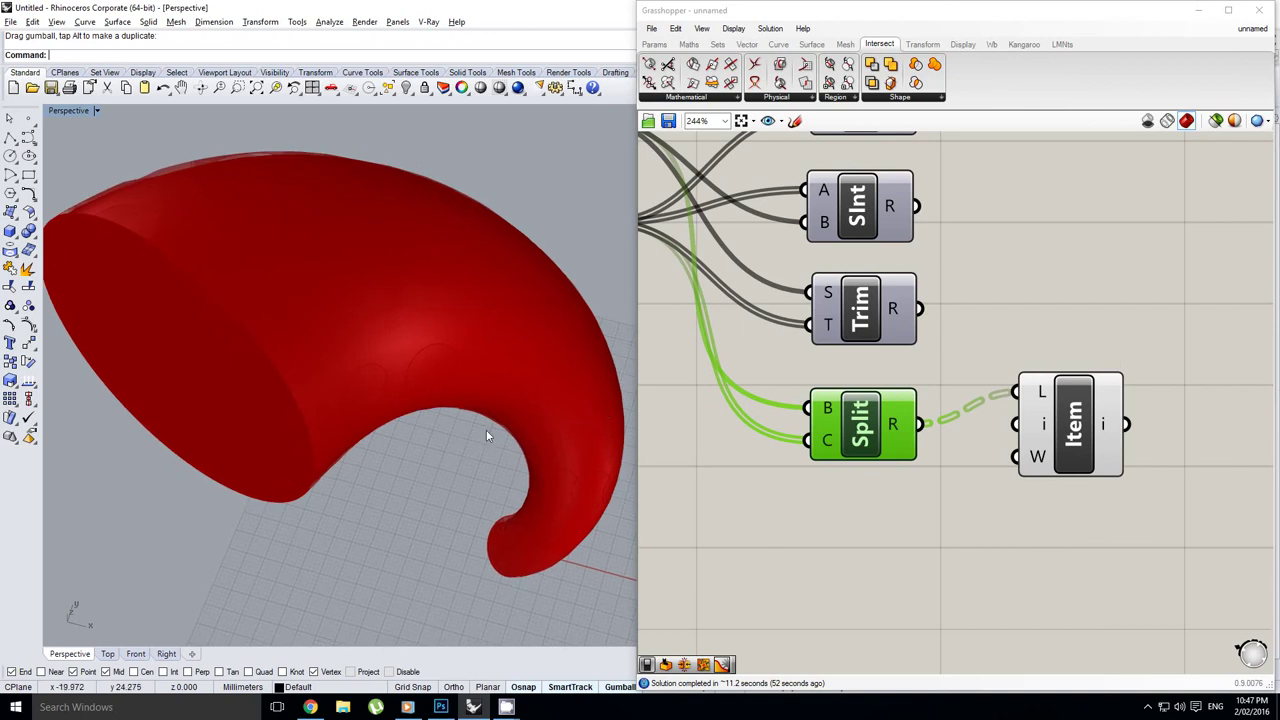
Step: Move List Item level with the Split Brep output and inspect its selected geometry in the Perspective view
right_click_drag(1046, 412, 1018, 415)
left_click_drag(1033, 425, 1037, 450)
right_click_drag(440, 360, 433, 381)
scroll(444, 366, "down", 6)
scroll(440, 378, "up", 2)
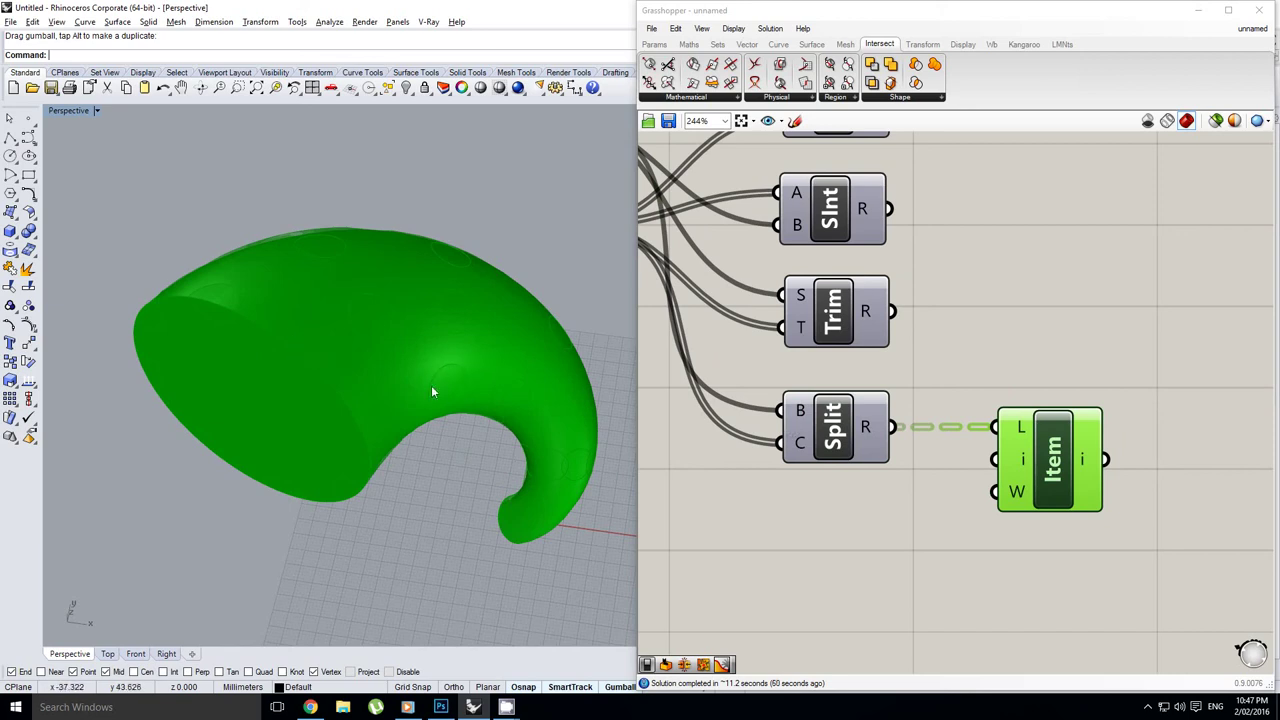
right_click_drag(456, 322, 451, 337)
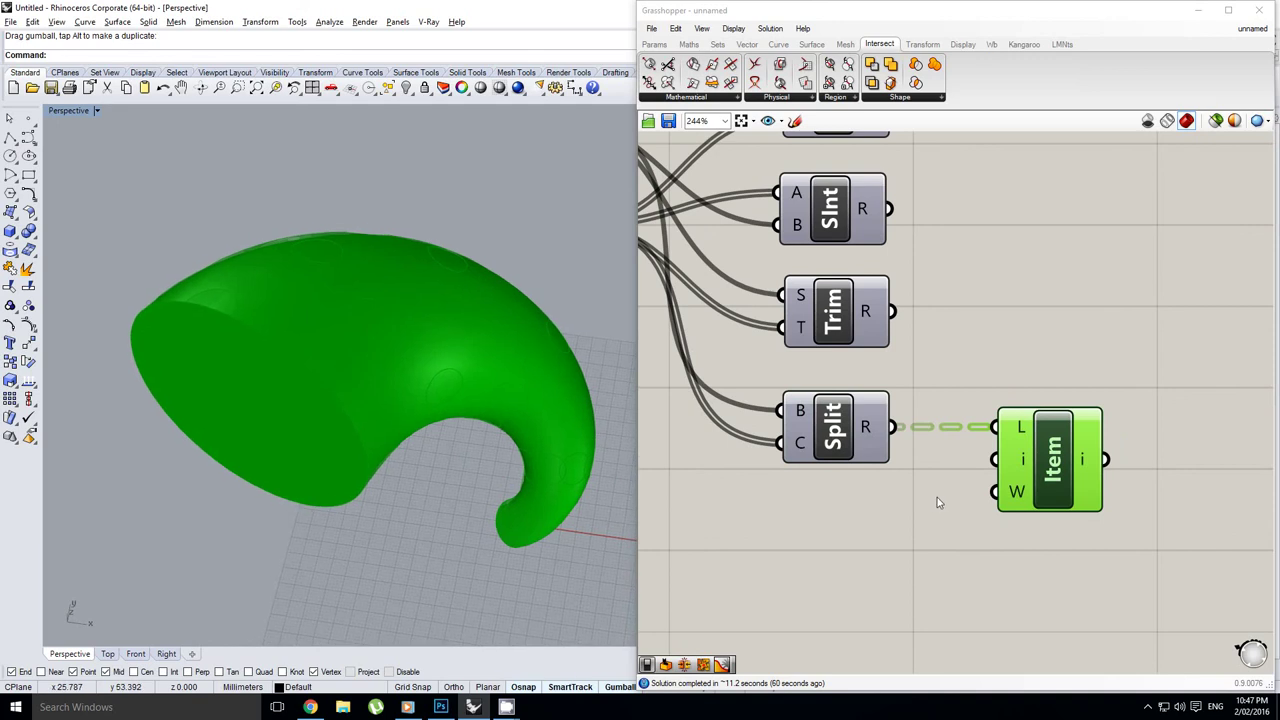
Step: Add a +1 output to the List Item component
right_click_drag(933, 497, 912, 495)
scroll(1065, 464, "up", 2)
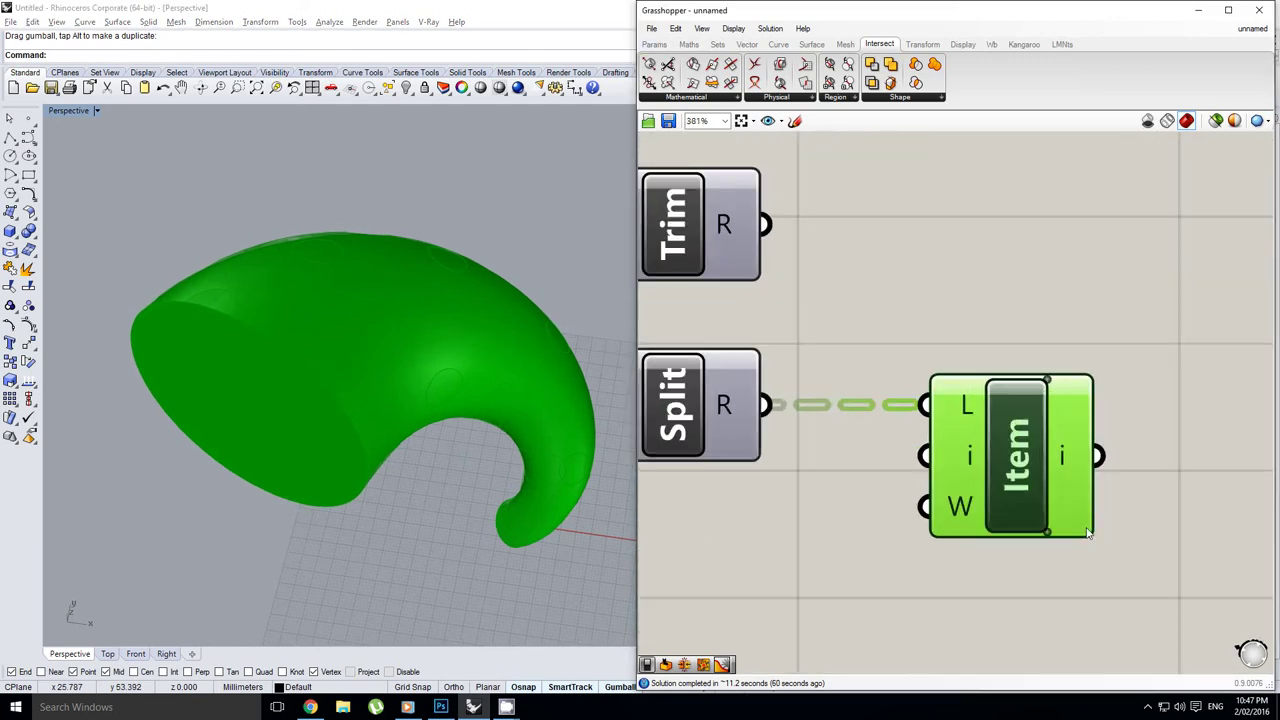
right_click_drag(1086, 533, 940, 458)
left_click(1010, 512)
scroll(1091, 482, "down", 1)
scroll(1093, 482, "down", 1)
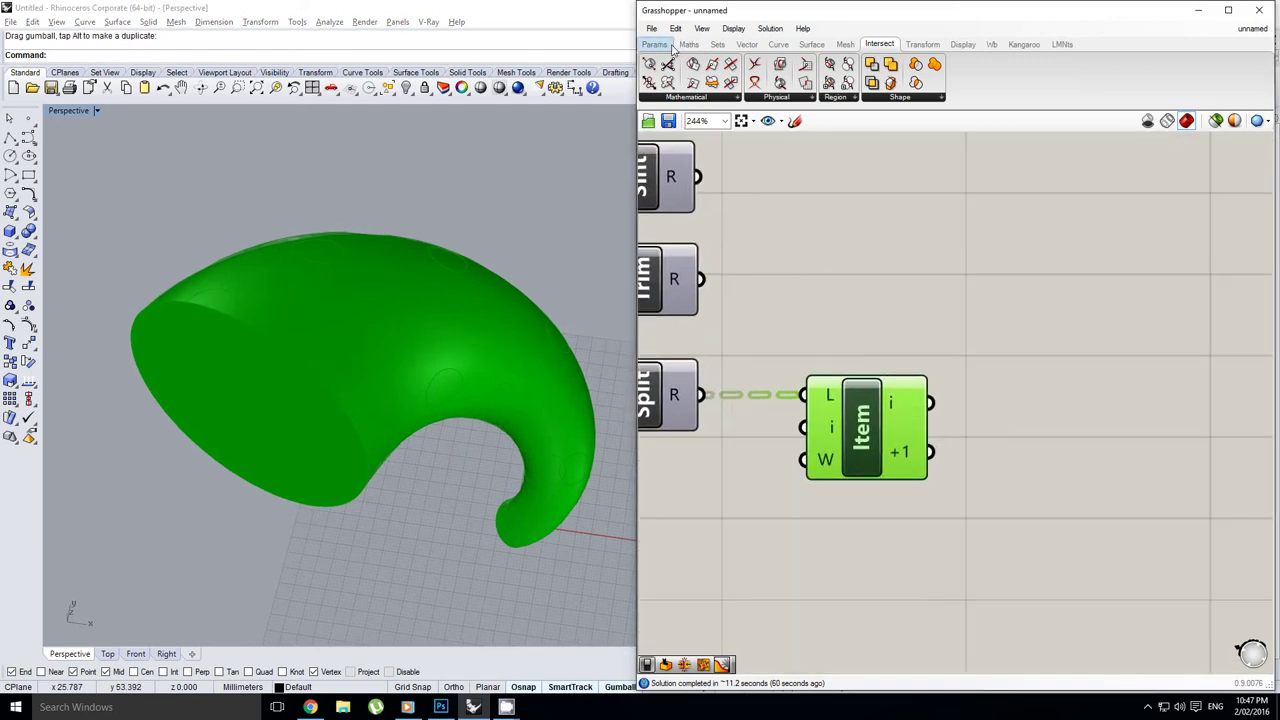
Step: Place a Brep parameter beside the List Item outputs
left_click(669, 46)
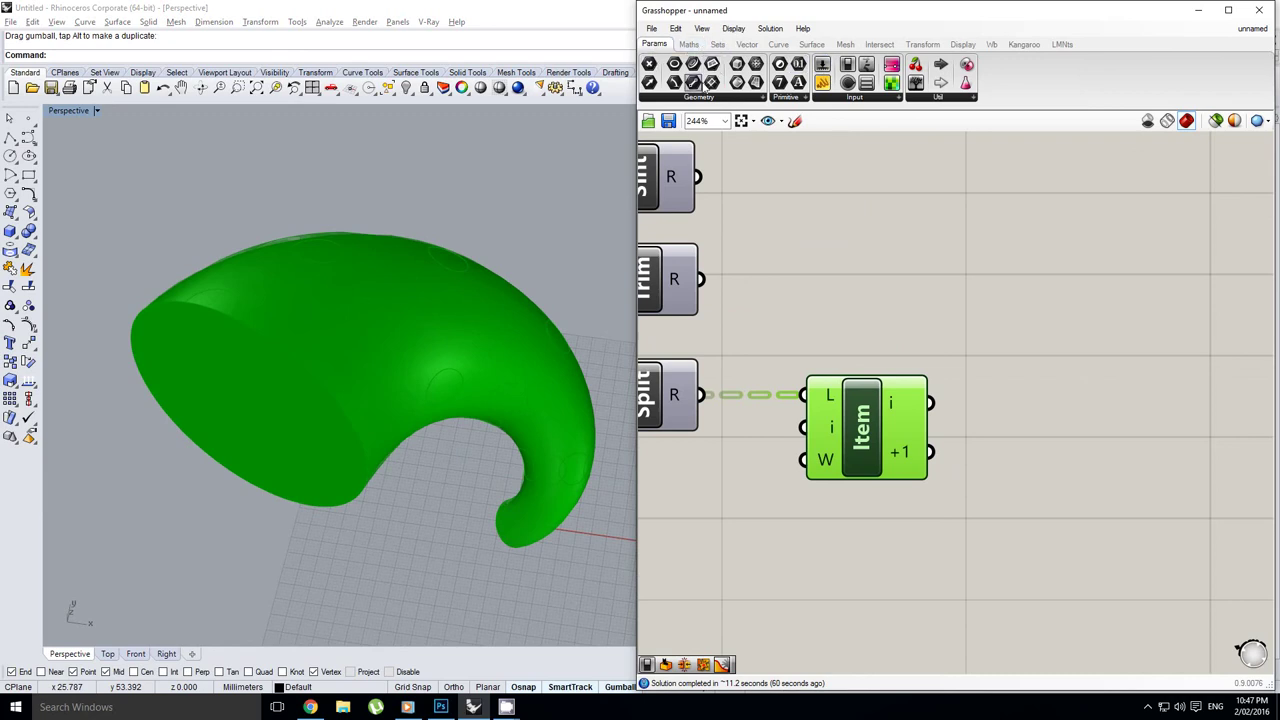
left_click_drag(925, 388, 1061, 422)
left_click(979, 456)
scroll(979, 456, "up", 1)
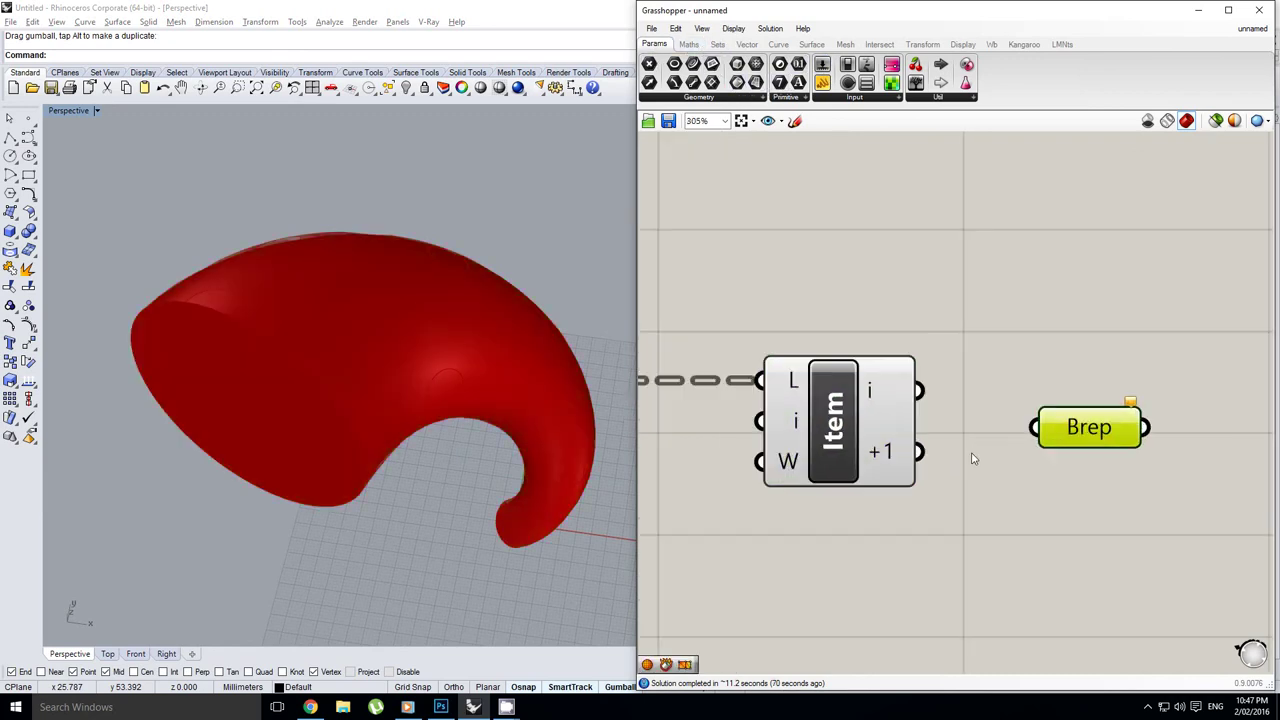
Step: Connect List Item's +1 output to the Brep parameter and turn off the List Item preview
left_click_drag(923, 455, 1033, 432)
left_click(842, 438)
middle_click(842, 438)
left_click(879, 387)
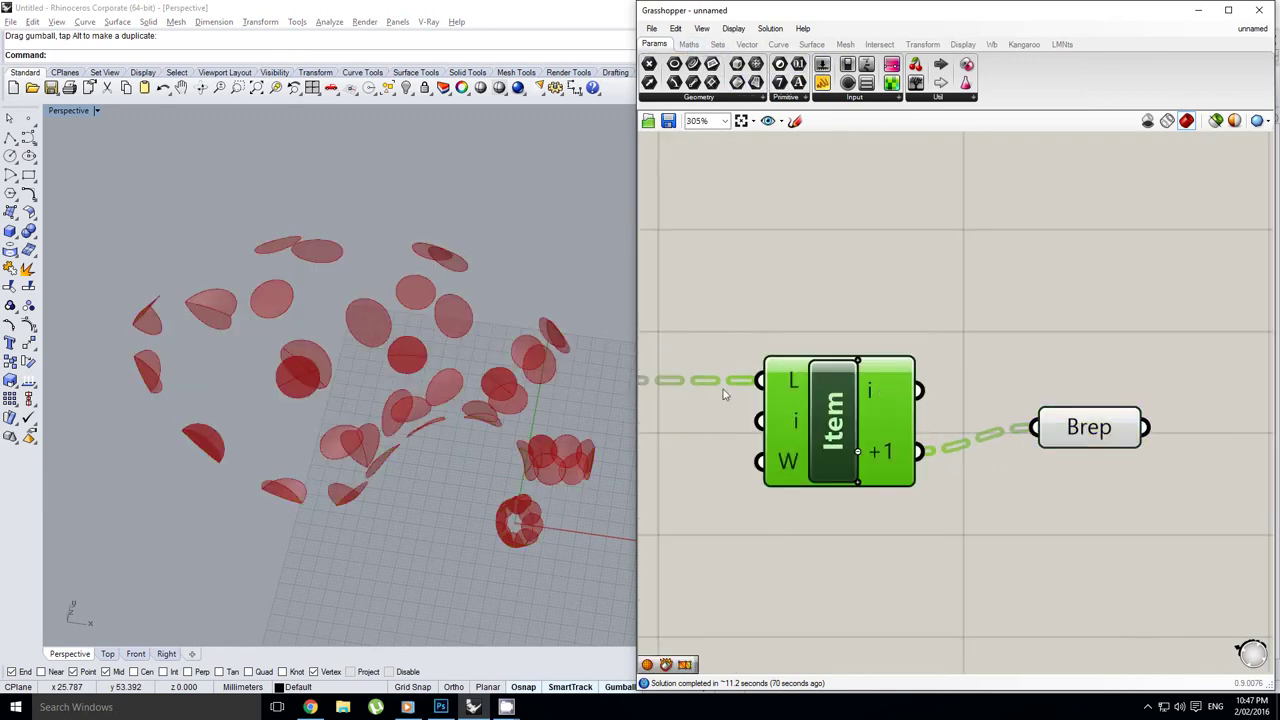
right_click_drag(420, 343, 446, 358)
Step: Feed the Brep parameter from List Item's i output instead and inspect the selected geometry in the Perspective view
left_click_drag(1104, 429, 1104, 453)
right_click_drag(432, 357, 406, 367)
left_click_drag(922, 391, 1046, 456)
left_click_drag(1101, 454, 1089, 393)
right_click_drag(442, 361, 421, 290, "shift")
scroll(446, 352, "down", 6)
scroll(430, 375, "up", 2)
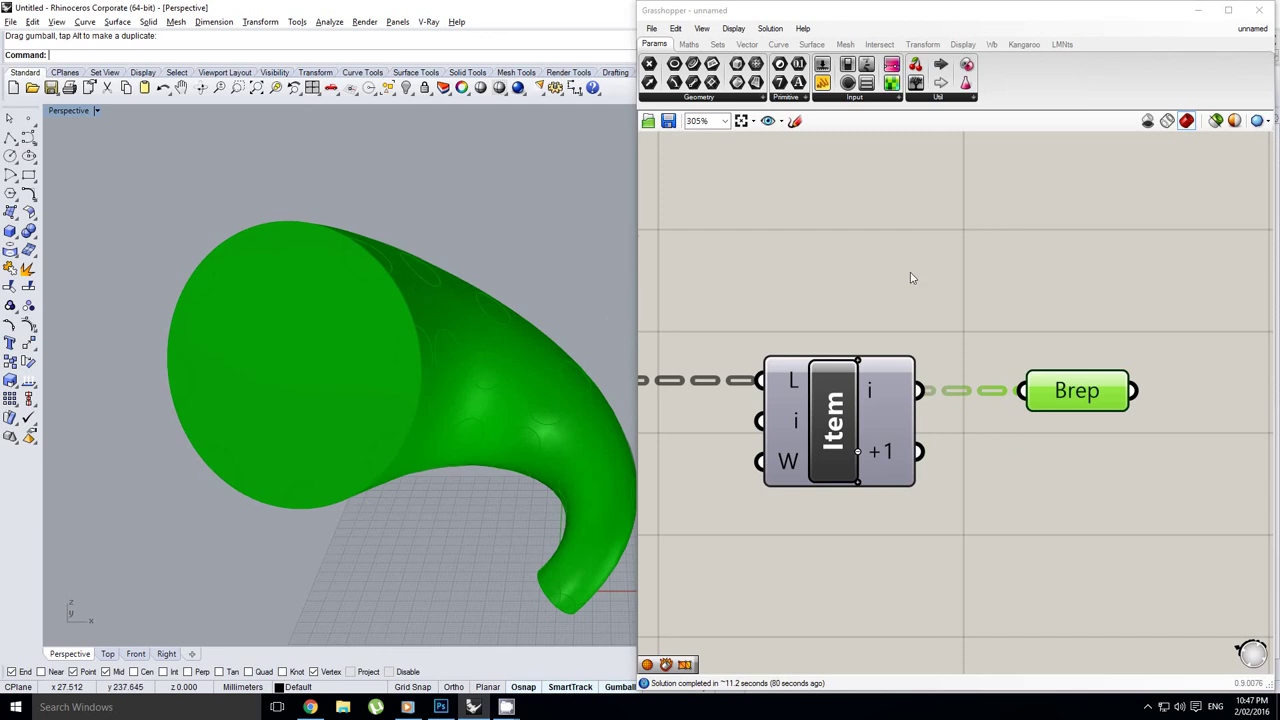
right_click_drag(911, 278, 906, 303)
right_click_drag(482, 309, 467, 303, "shift")
Step: Connect List Item's +1 output to the Brep parameter again and deselect the parameter
left_click_drag(914, 477, 1022, 418)
scroll(1045, 424, "down", 5)
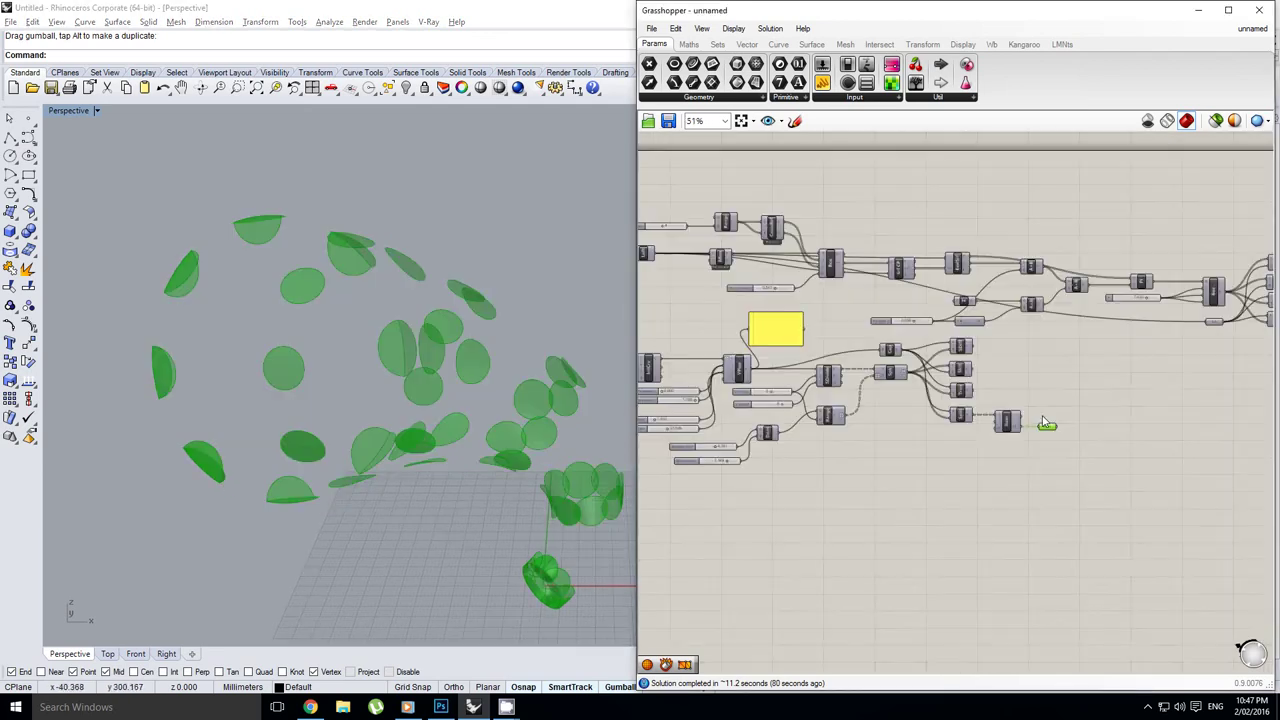
scroll(1043, 421, "down", 2)
left_click(1082, 395)
Step: Review the whole definition on the canvas and list the available Intersect components for solid, region and mesh shapes
right_click_drag(915, 396, 1011, 367)
scroll(958, 384, "up", 1)
scroll(997, 369, "up", 1)
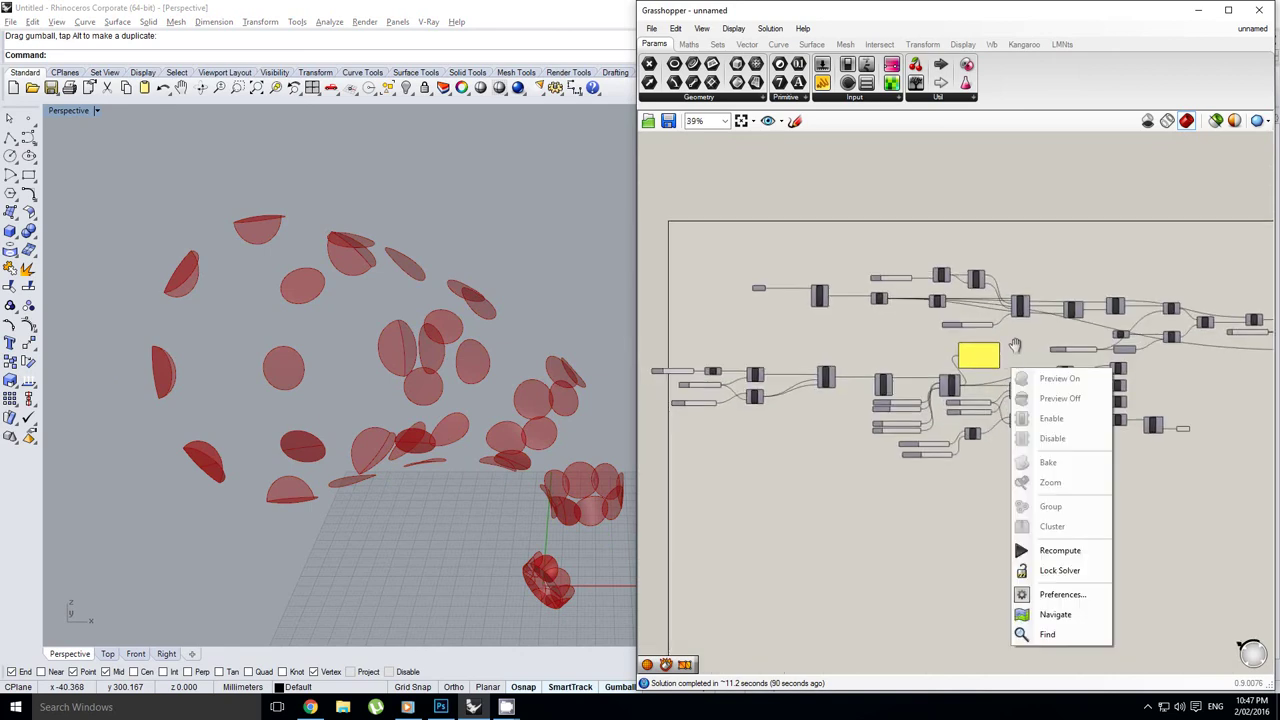
left_click(1015, 346)
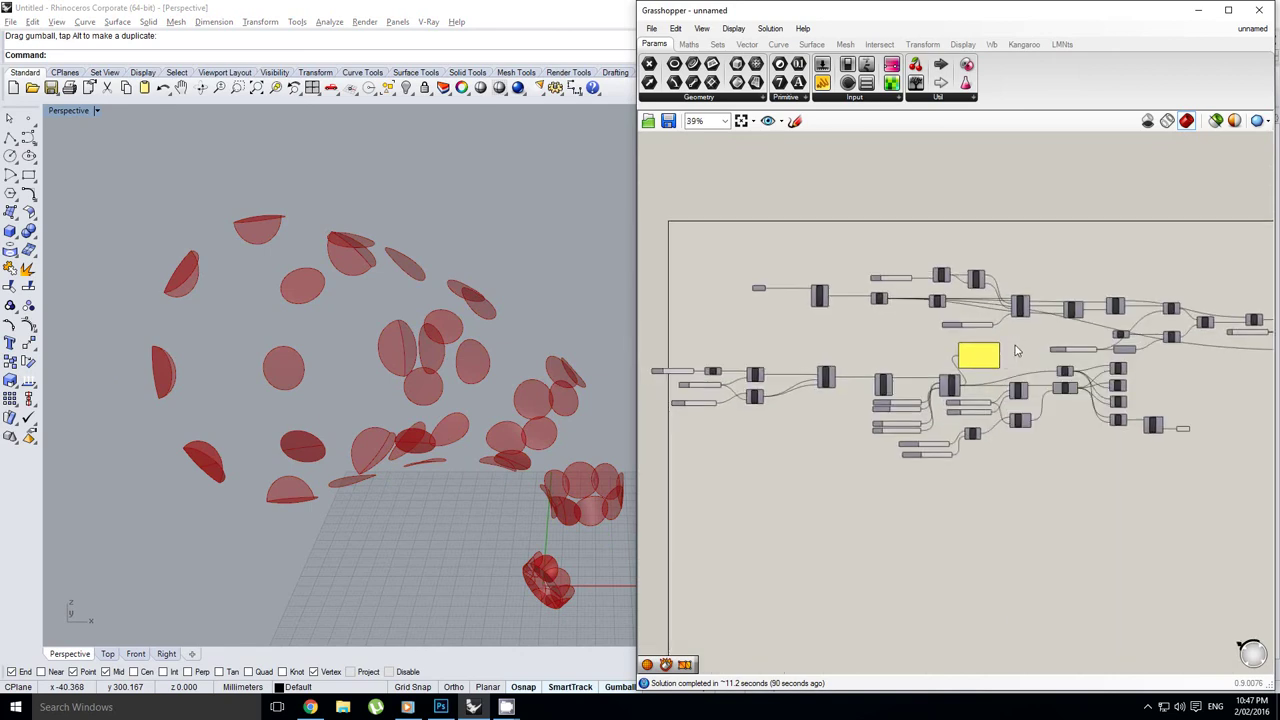
left_click(870, 48)
left_click(889, 97)
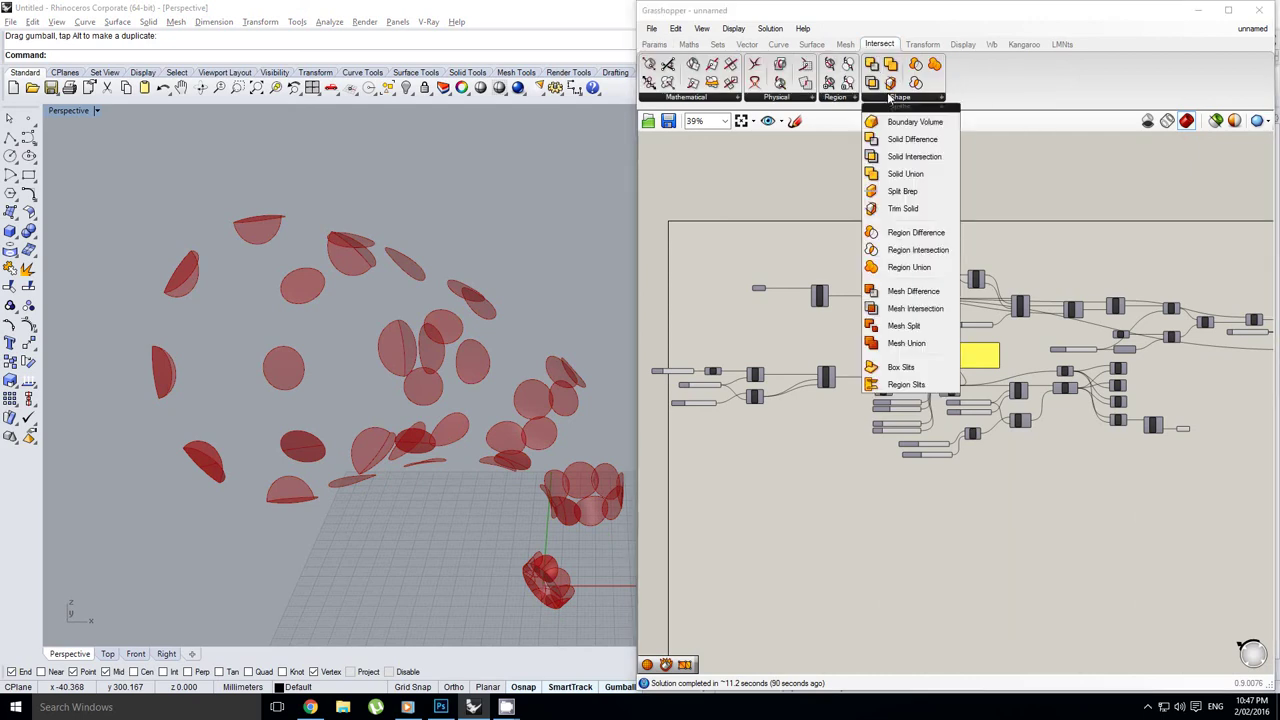